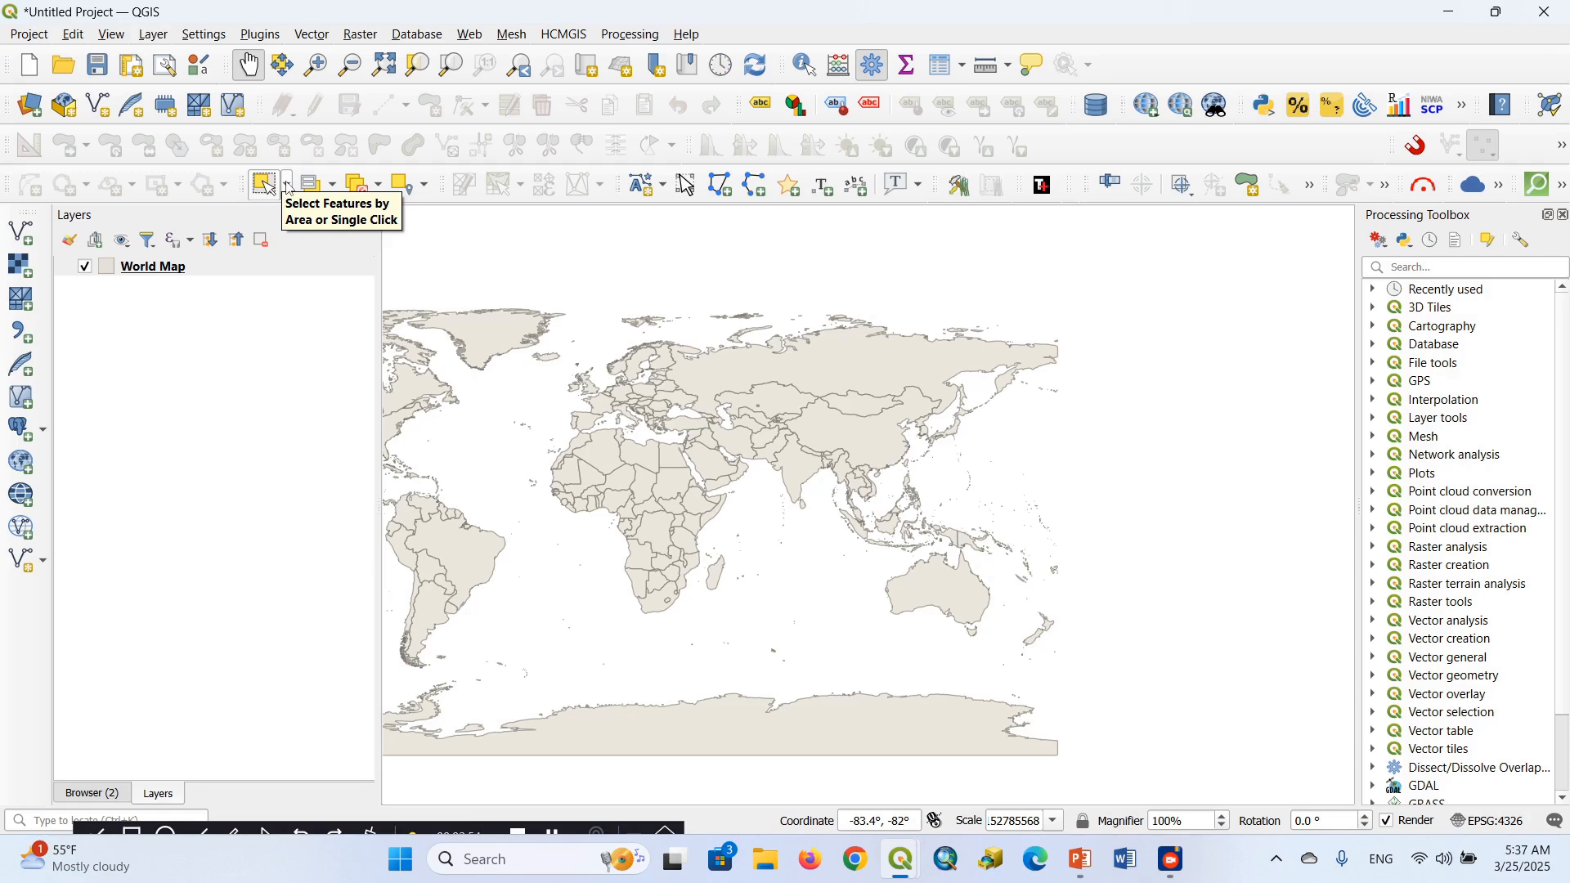
Select Ethiopia on the World Map layer with the Select Features tool
{"action": "left_click", "coordinate": [288, 187]}
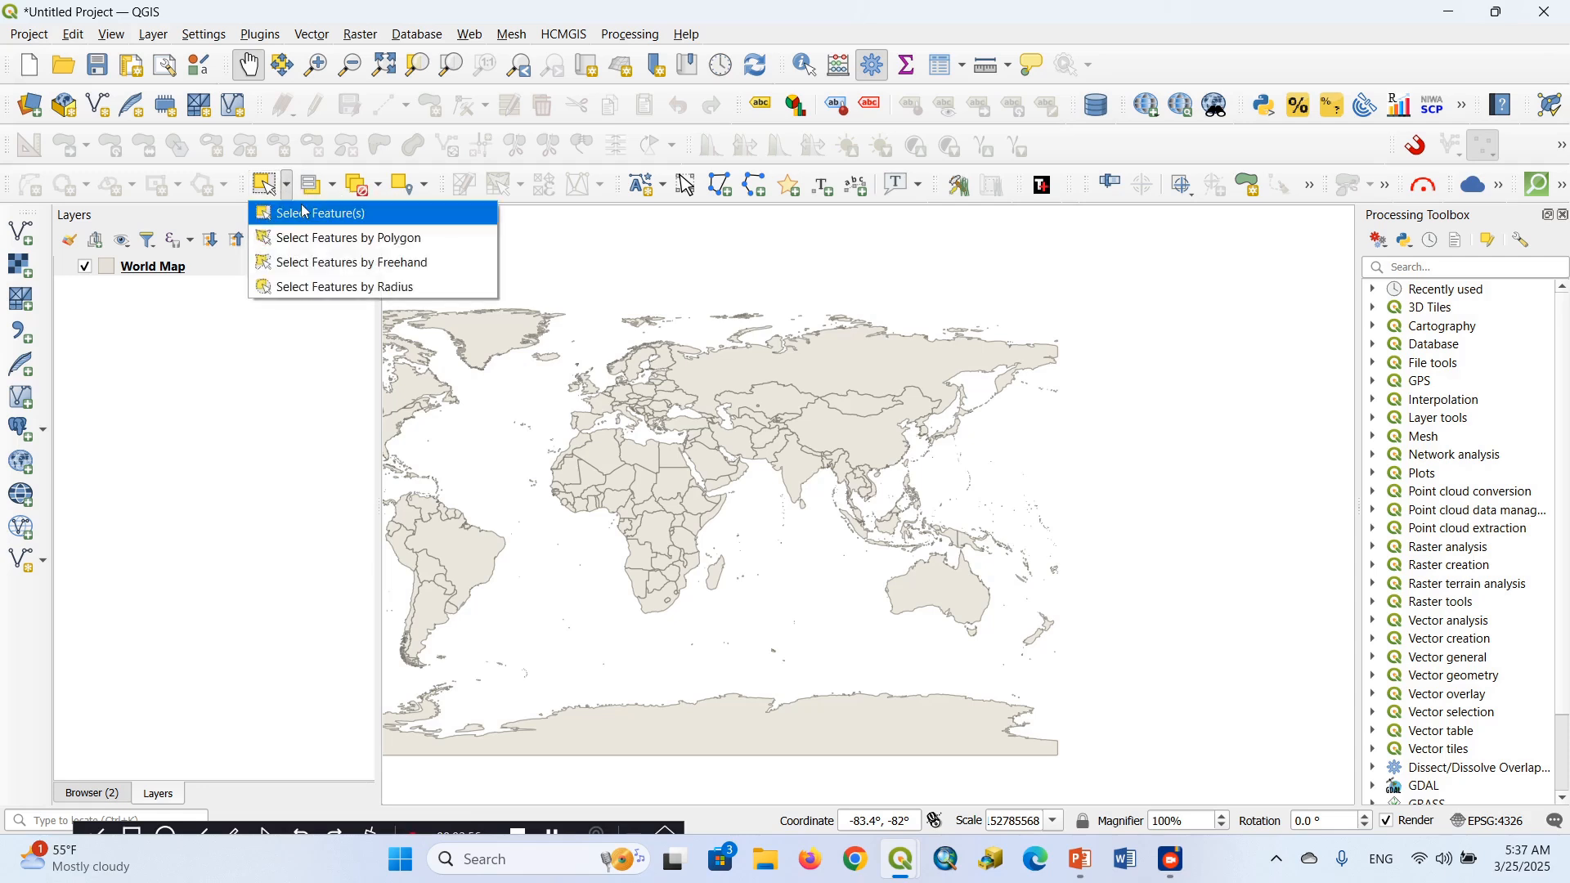
{"action": "left_click", "coordinate": [304, 213]}
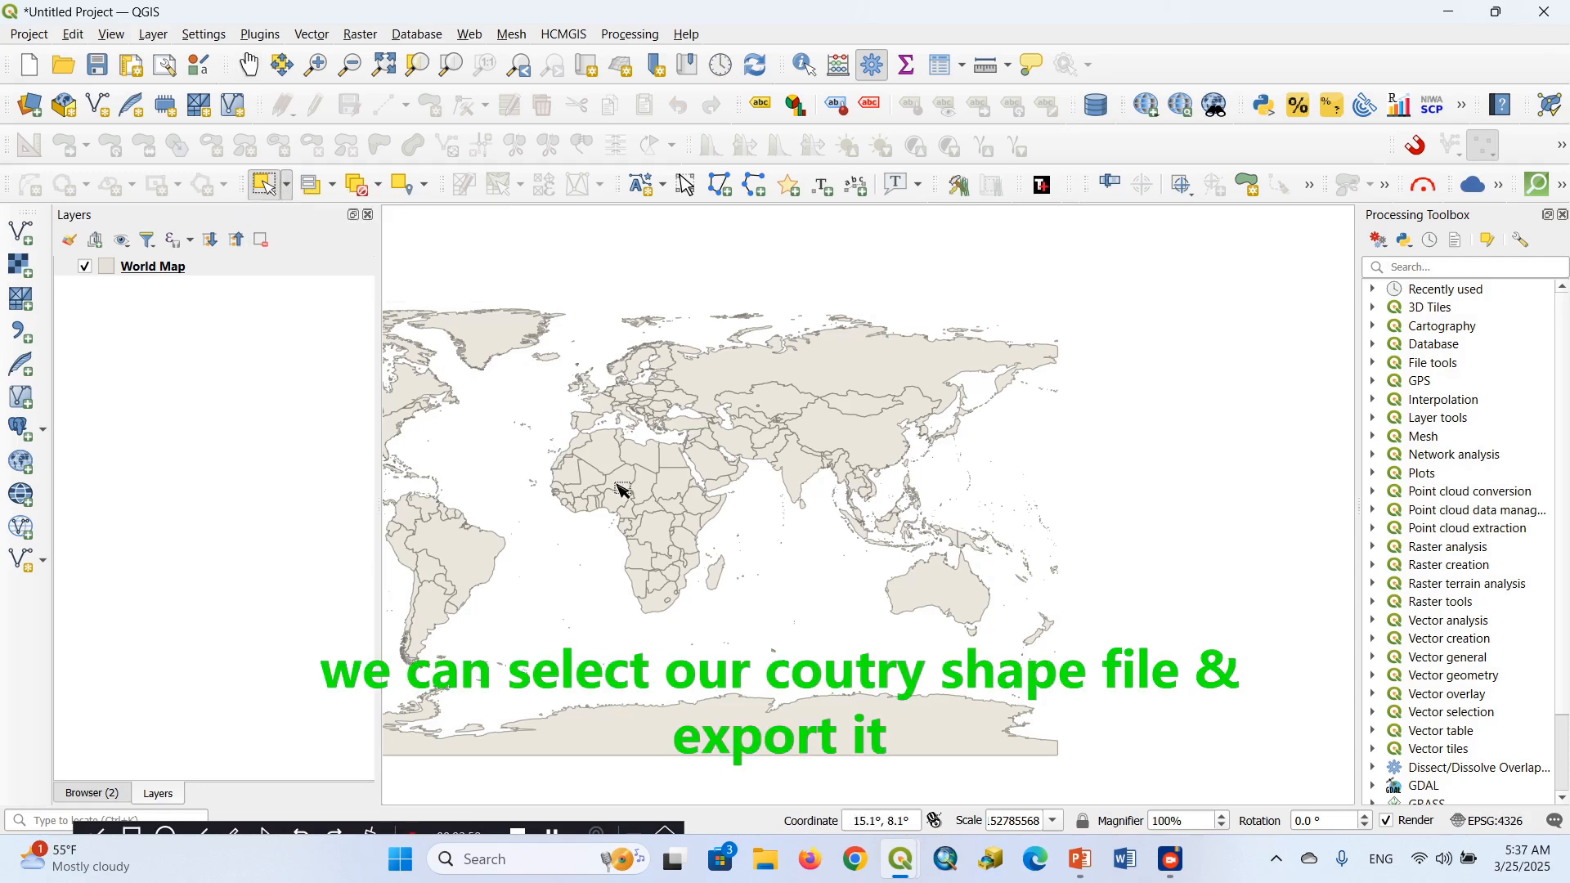
{"action": "left_click", "coordinate": [701, 505]}
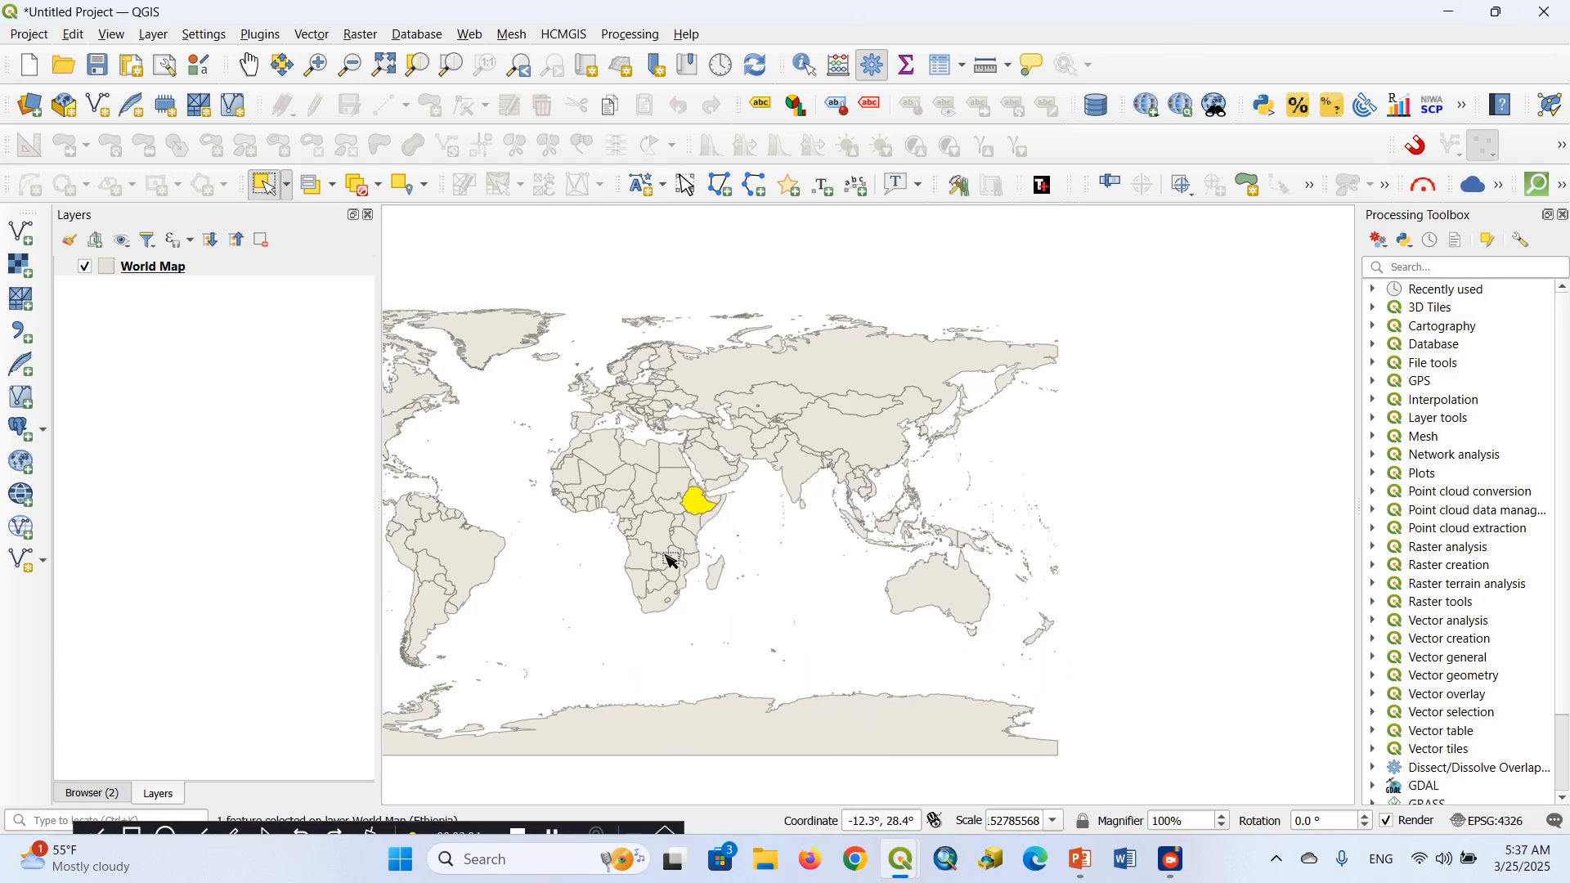
Examine the country records in the World Map layer's attribute table
{"action": "right_click", "coordinate": [175, 275]}
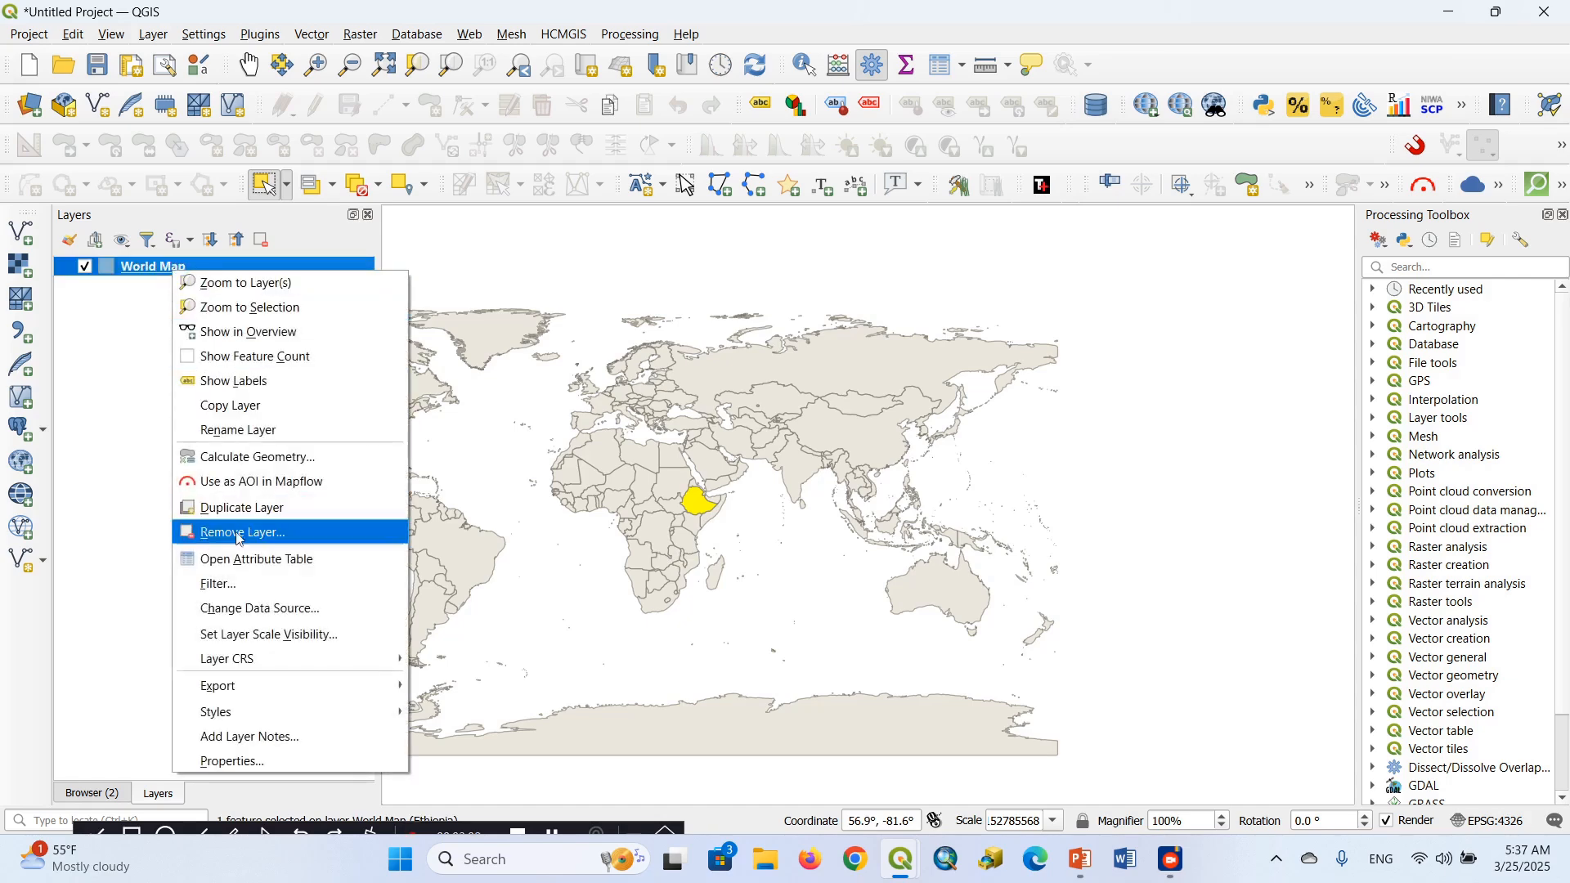
{"action": "left_click", "coordinate": [246, 559]}
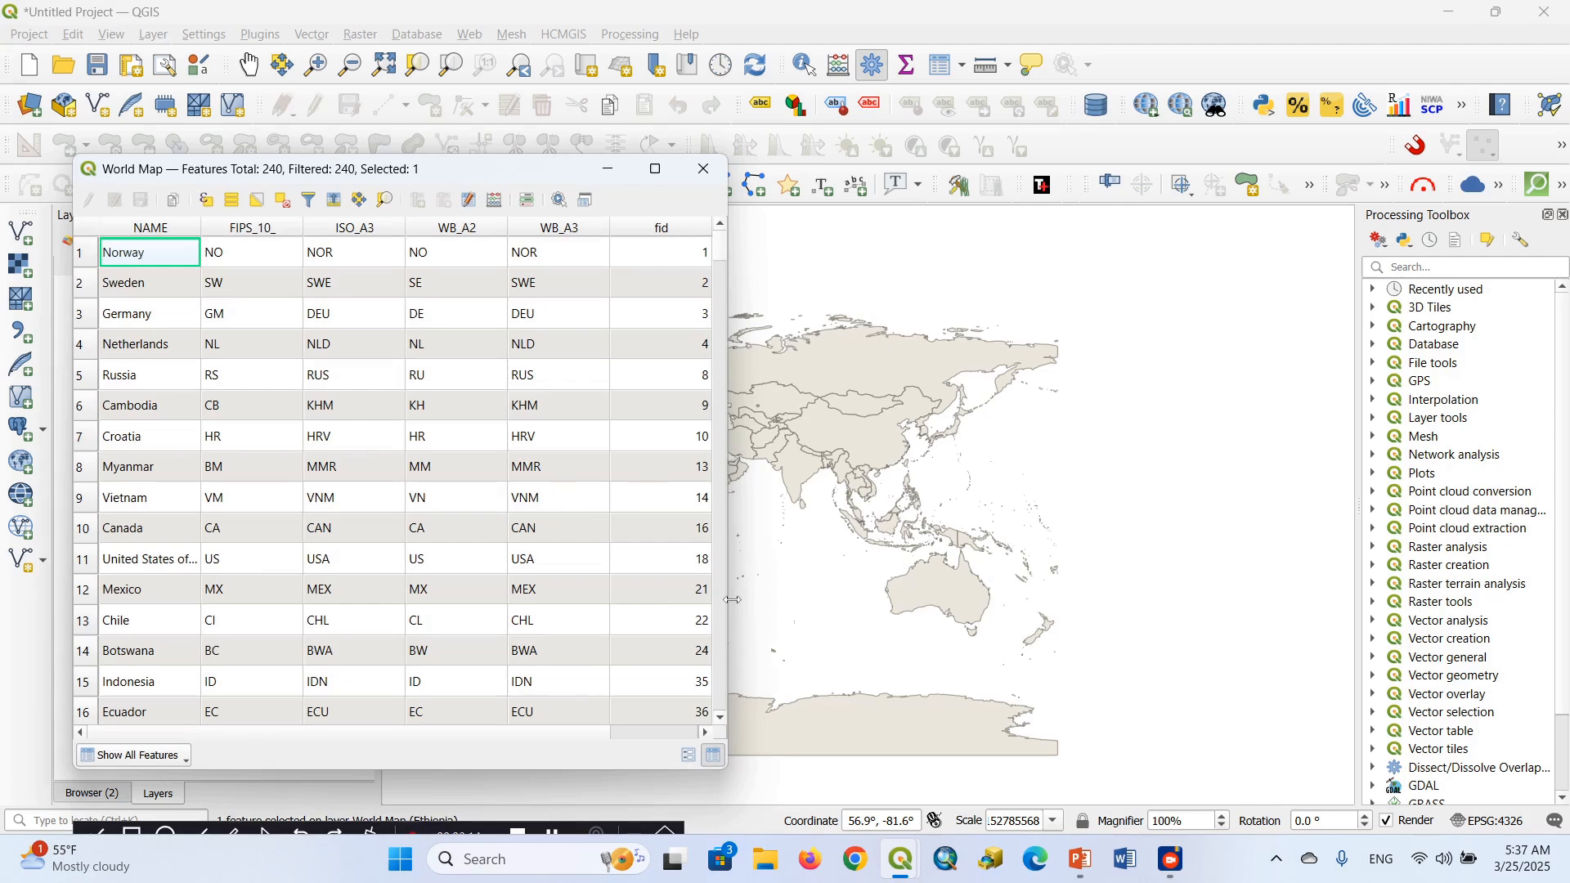
{"action": "left_click", "coordinate": [721, 669]}
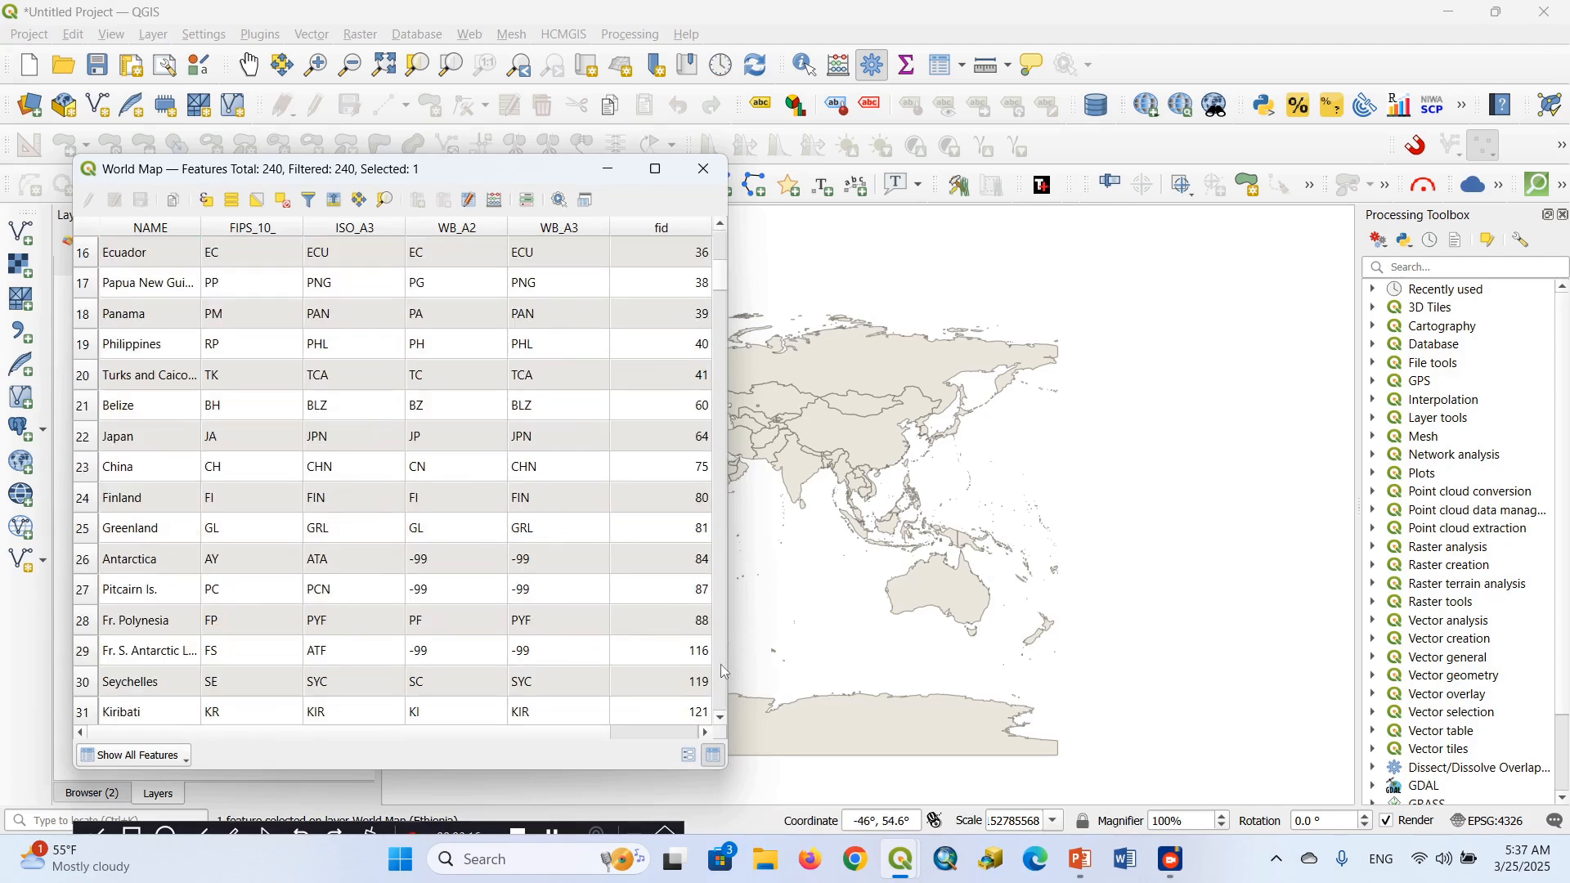
{"action": "left_click", "coordinate": [722, 669]}
{"action": "left_click", "coordinate": [721, 667]}
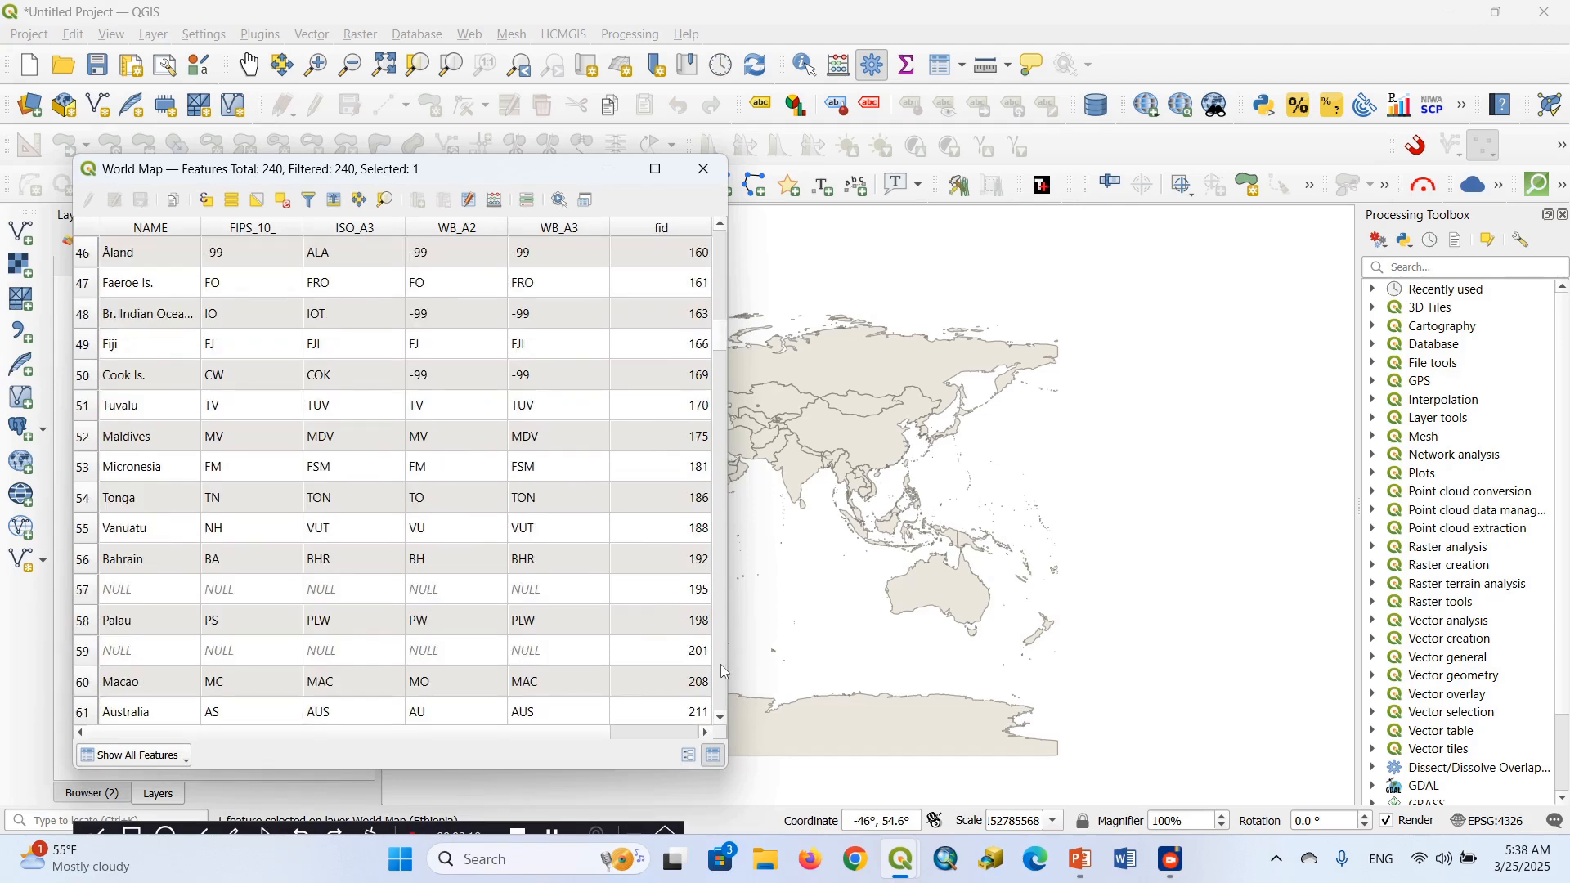
{"action": "left_click", "coordinate": [721, 667]}
{"action": "left_click", "coordinate": [721, 667]}
{"action": "left_click", "coordinate": [722, 668]}
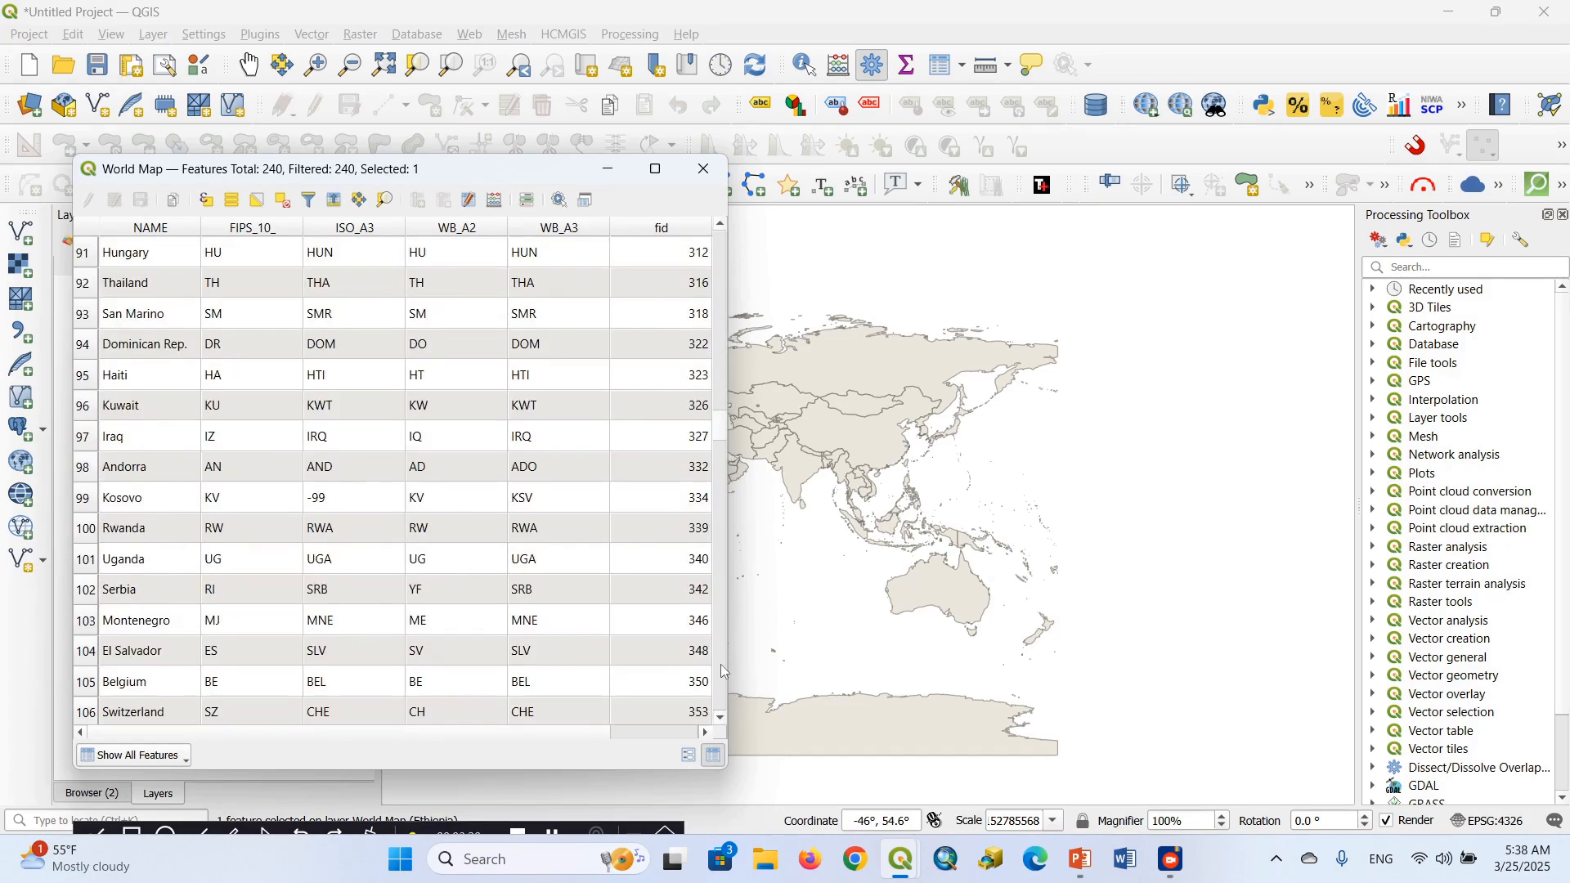
{"action": "left_click", "coordinate": [721, 667]}
{"action": "left_click", "coordinate": [721, 667]}
{"action": "left_click", "coordinate": [722, 669]}
{"action": "left_click", "coordinate": [722, 669]}
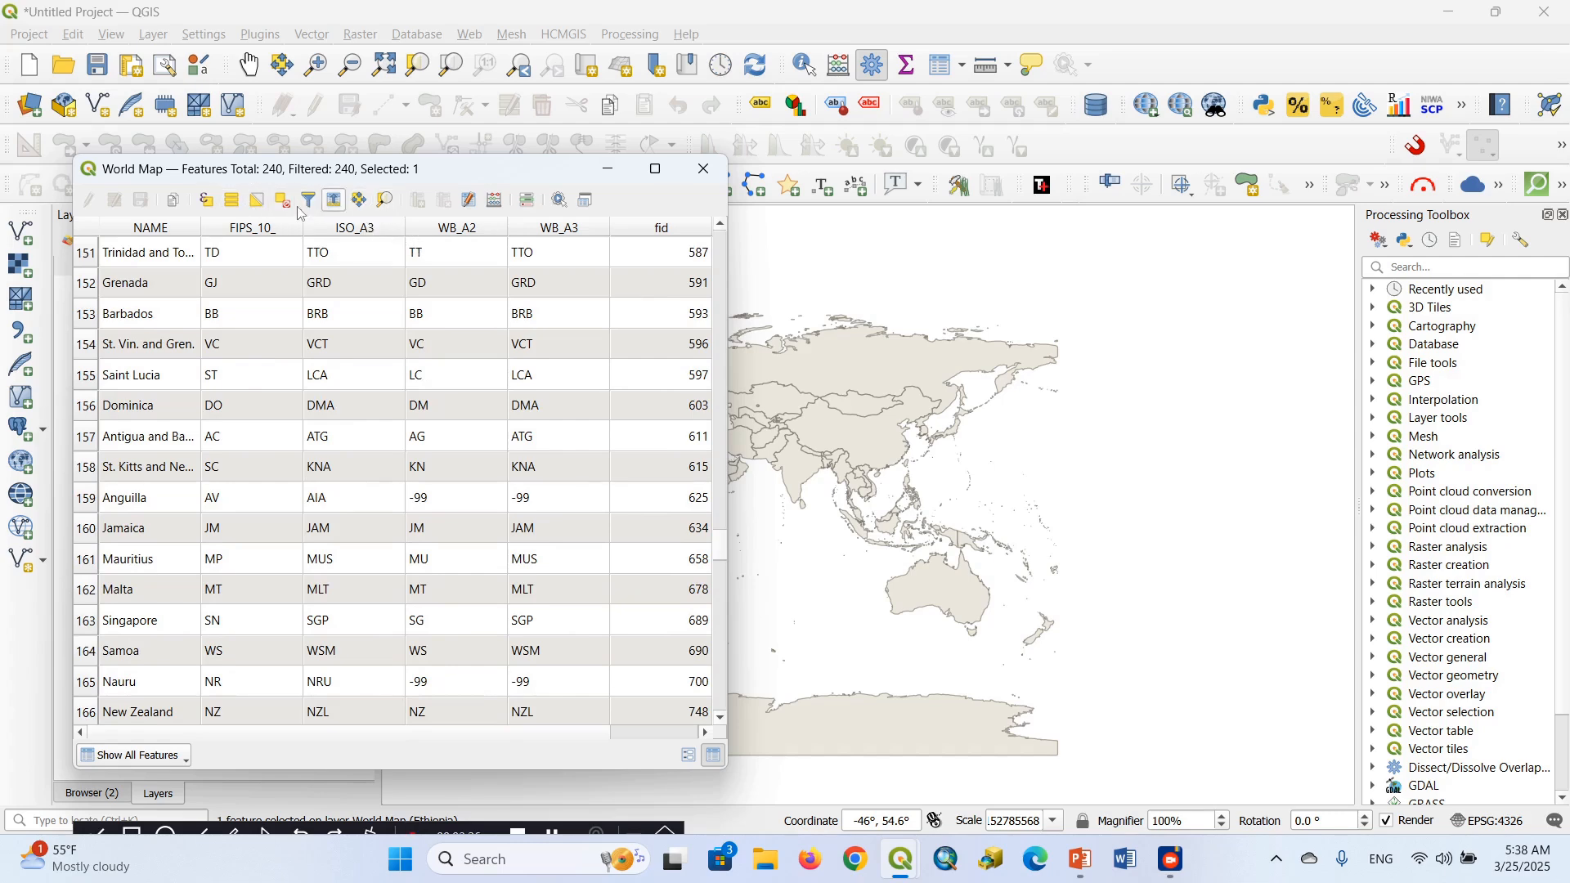
Select the World Map feature matching the expression "NAME" = 'Ethiopia', taking the country from the NAME field's unique values
{"action": "left_click", "coordinate": [208, 206]}
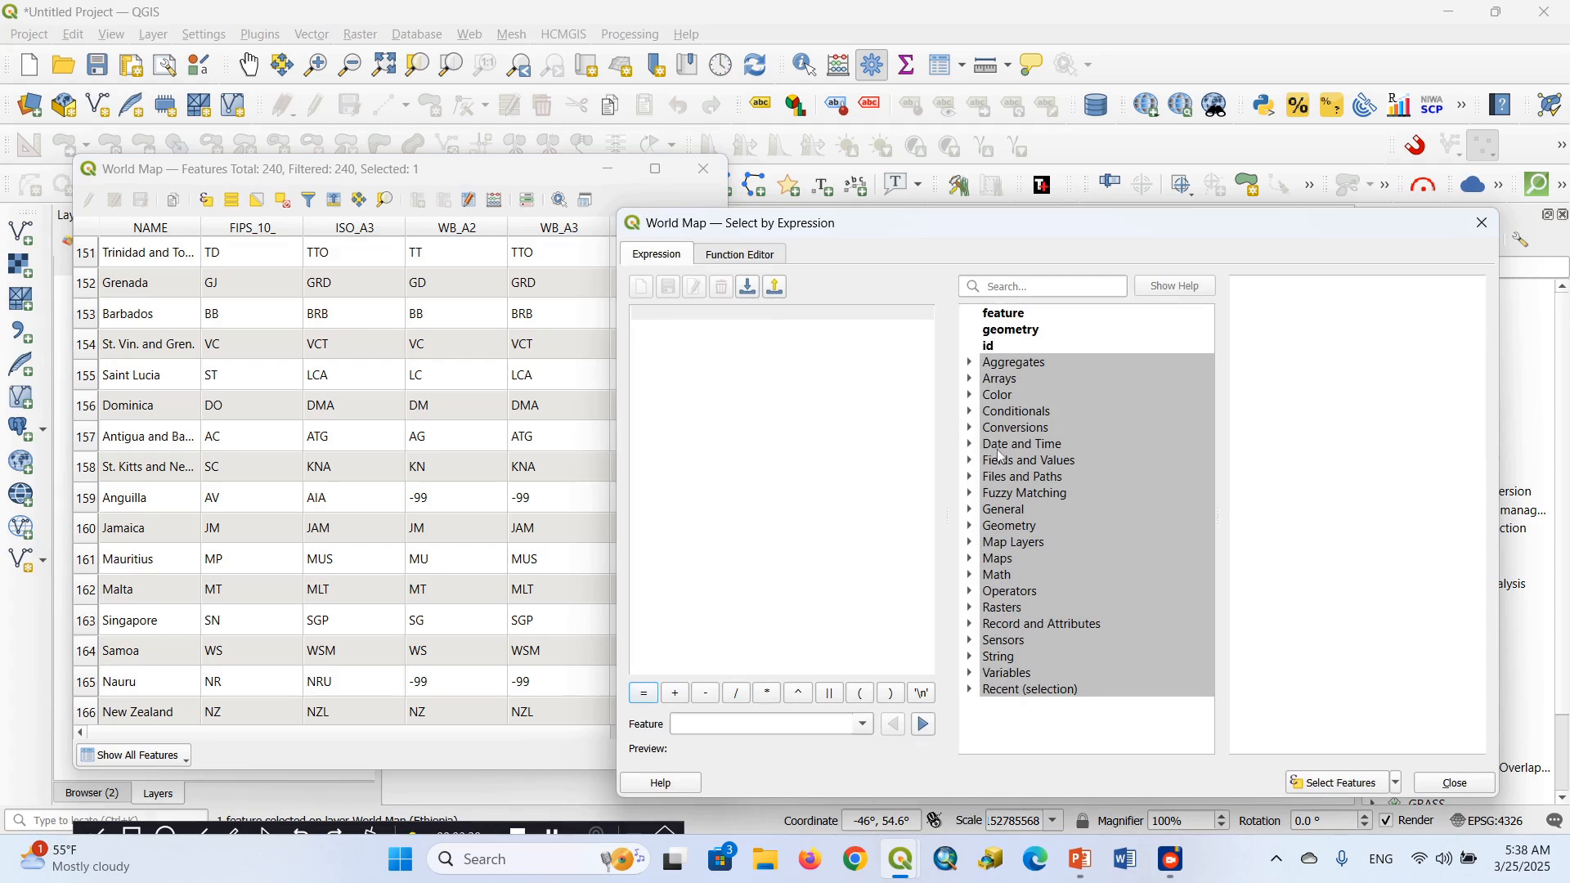
{"action": "double_click", "coordinate": [1018, 460]}
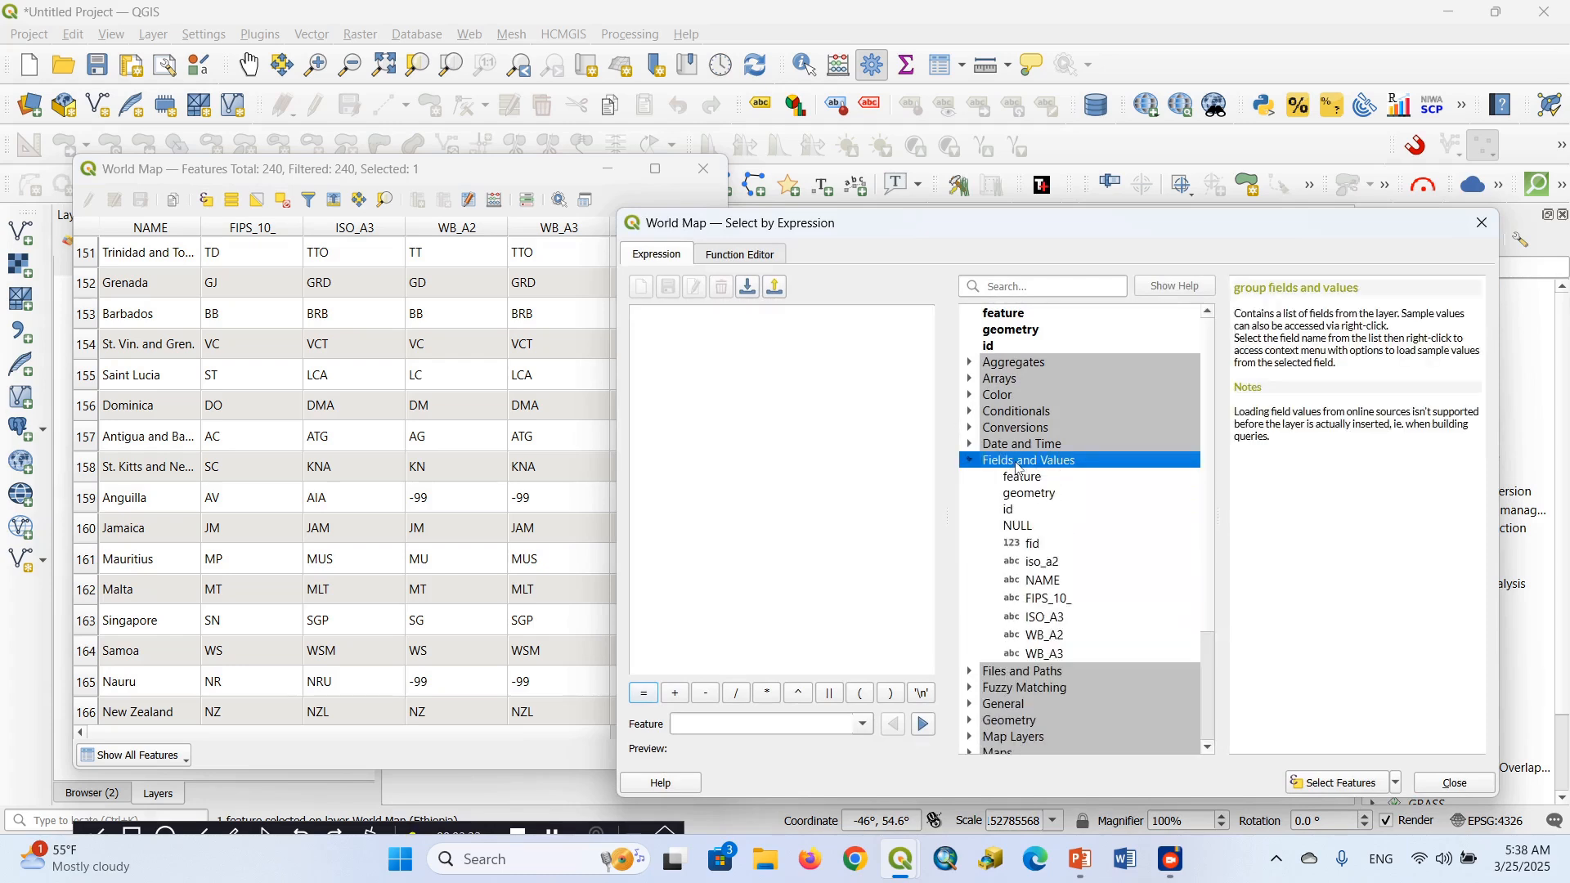
{"action": "double_click", "coordinate": [1047, 582]}
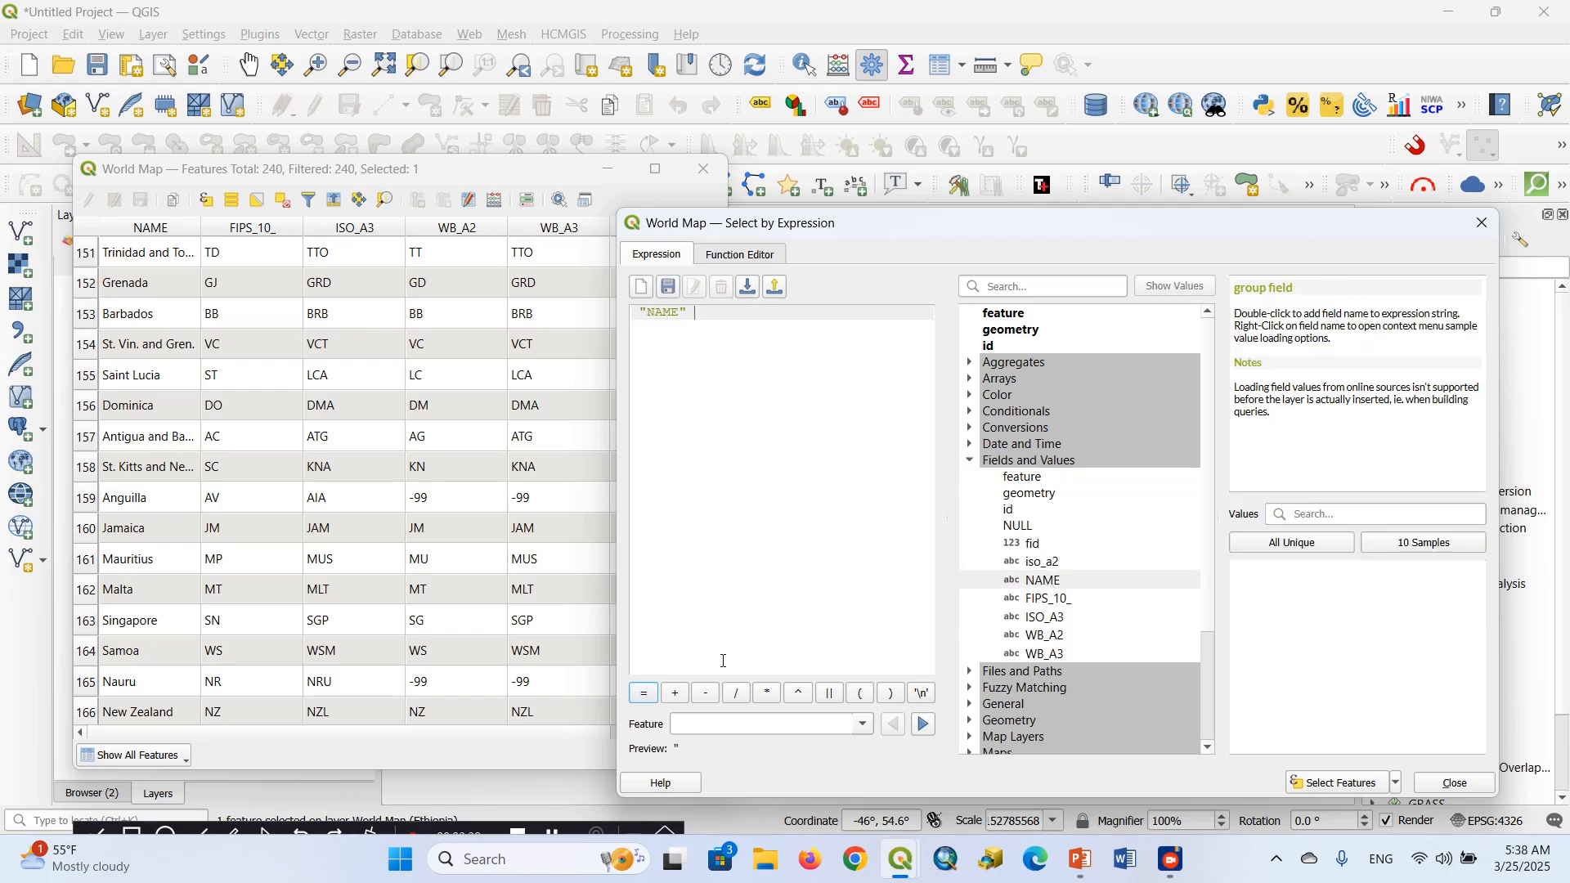
{"action": "left_click", "coordinate": [643, 694]}
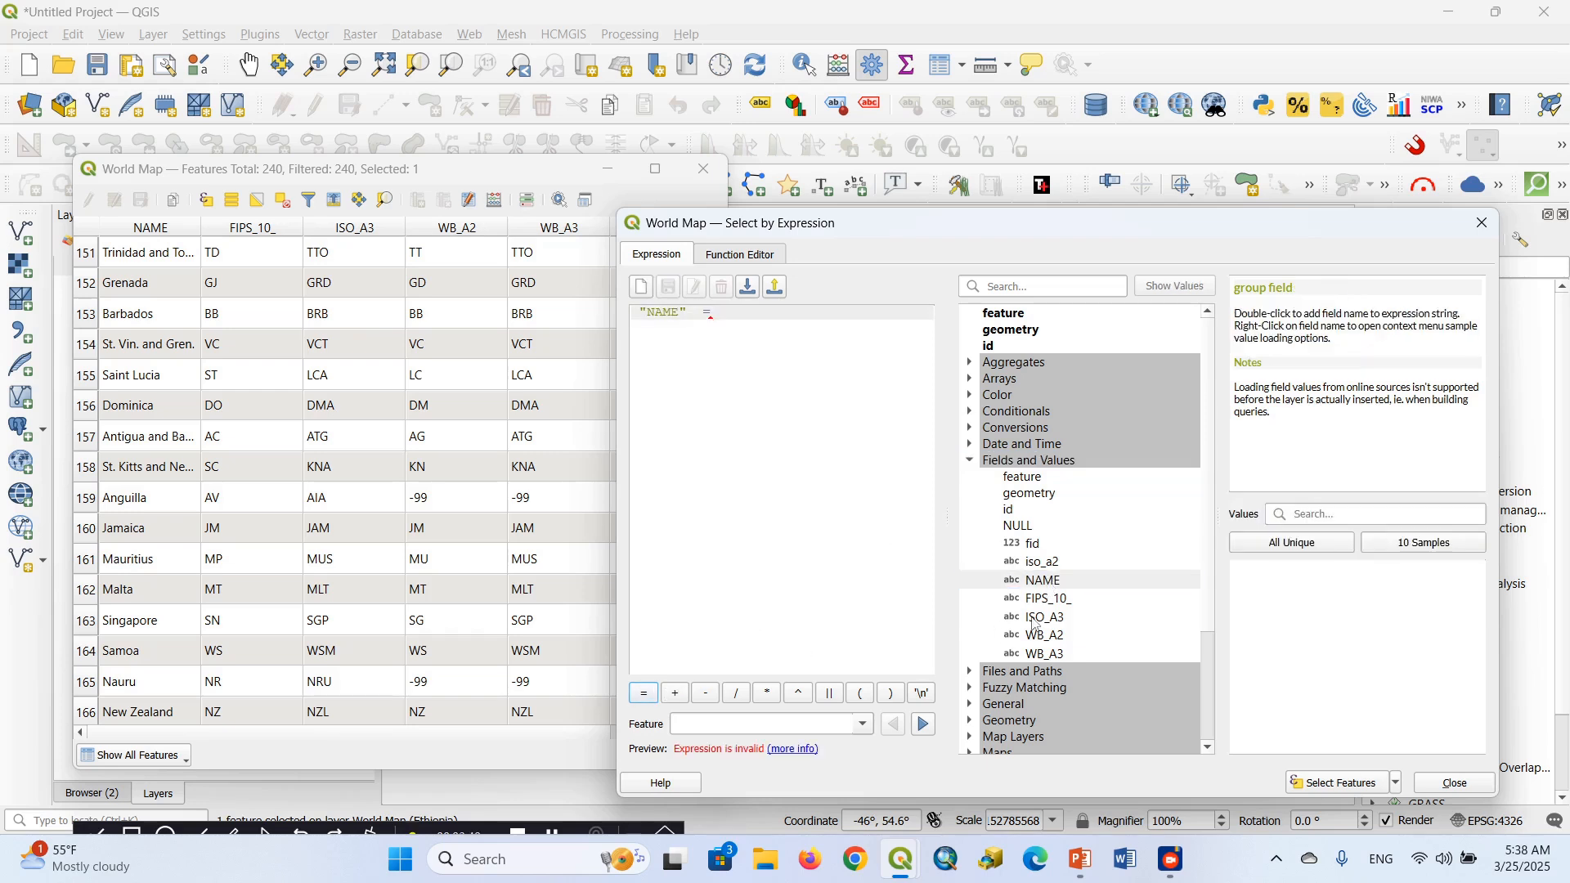
{"action": "left_click", "coordinate": [1311, 550]}
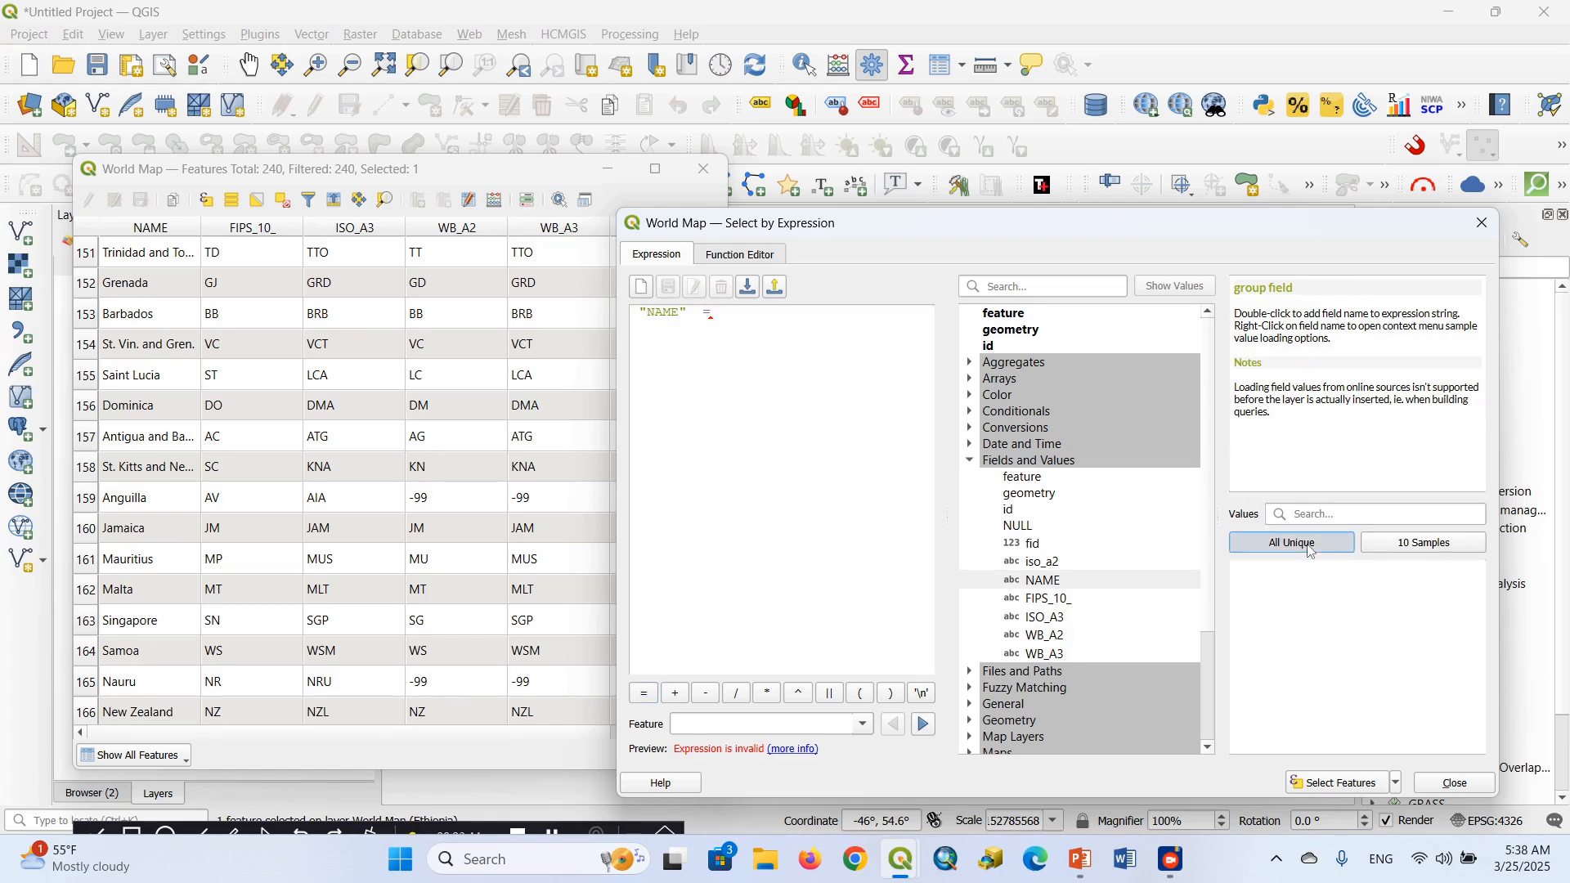
{"action": "left_click", "coordinate": [1311, 515]}
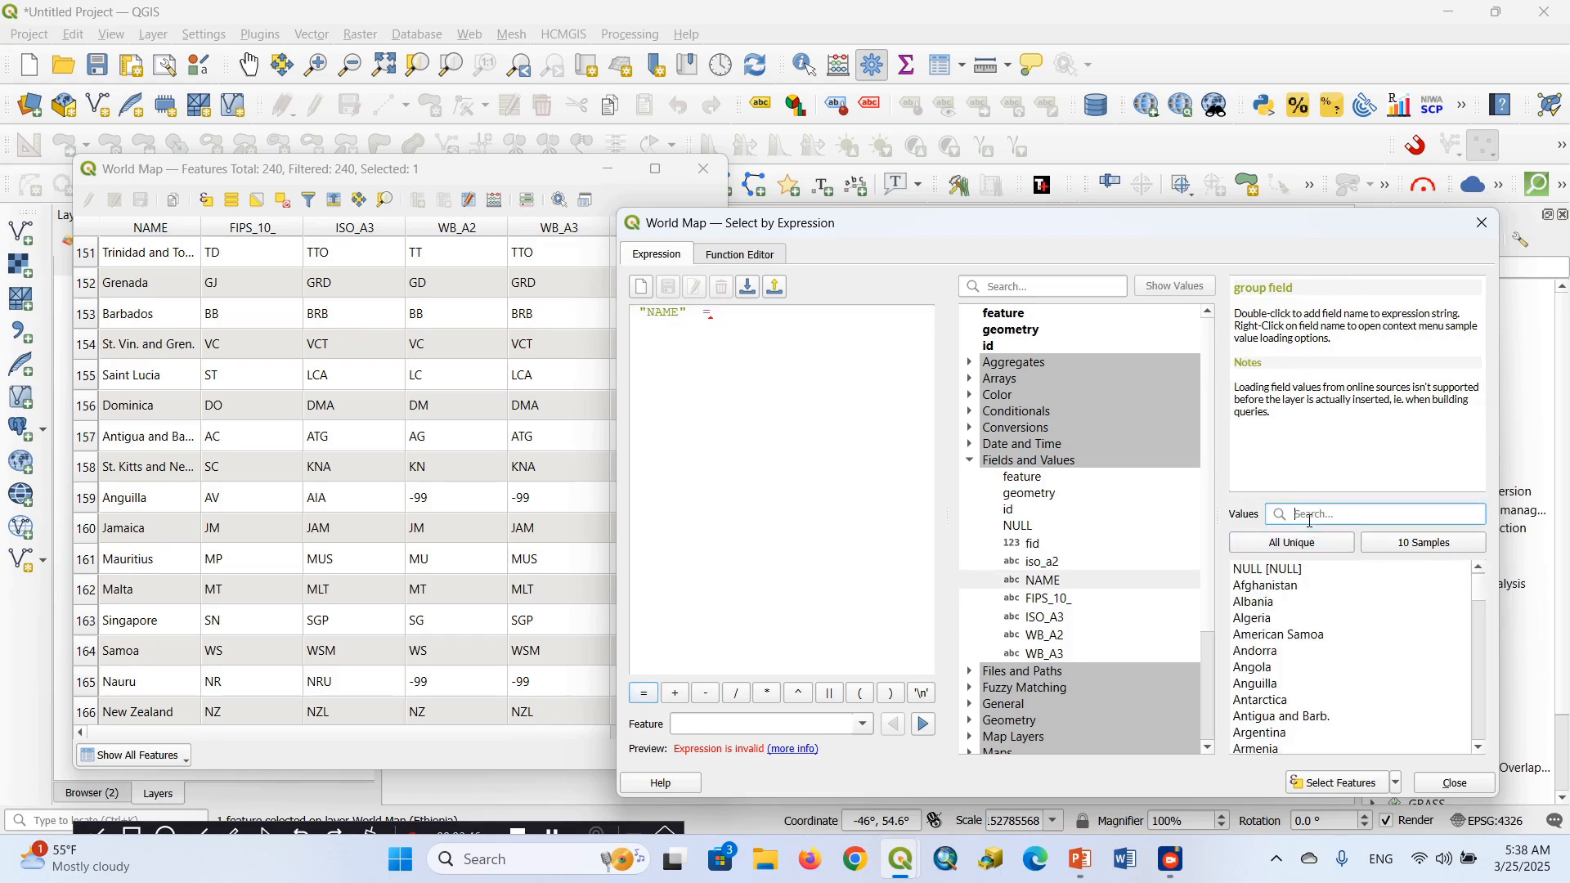
{"action": "type", "text": "eth"}
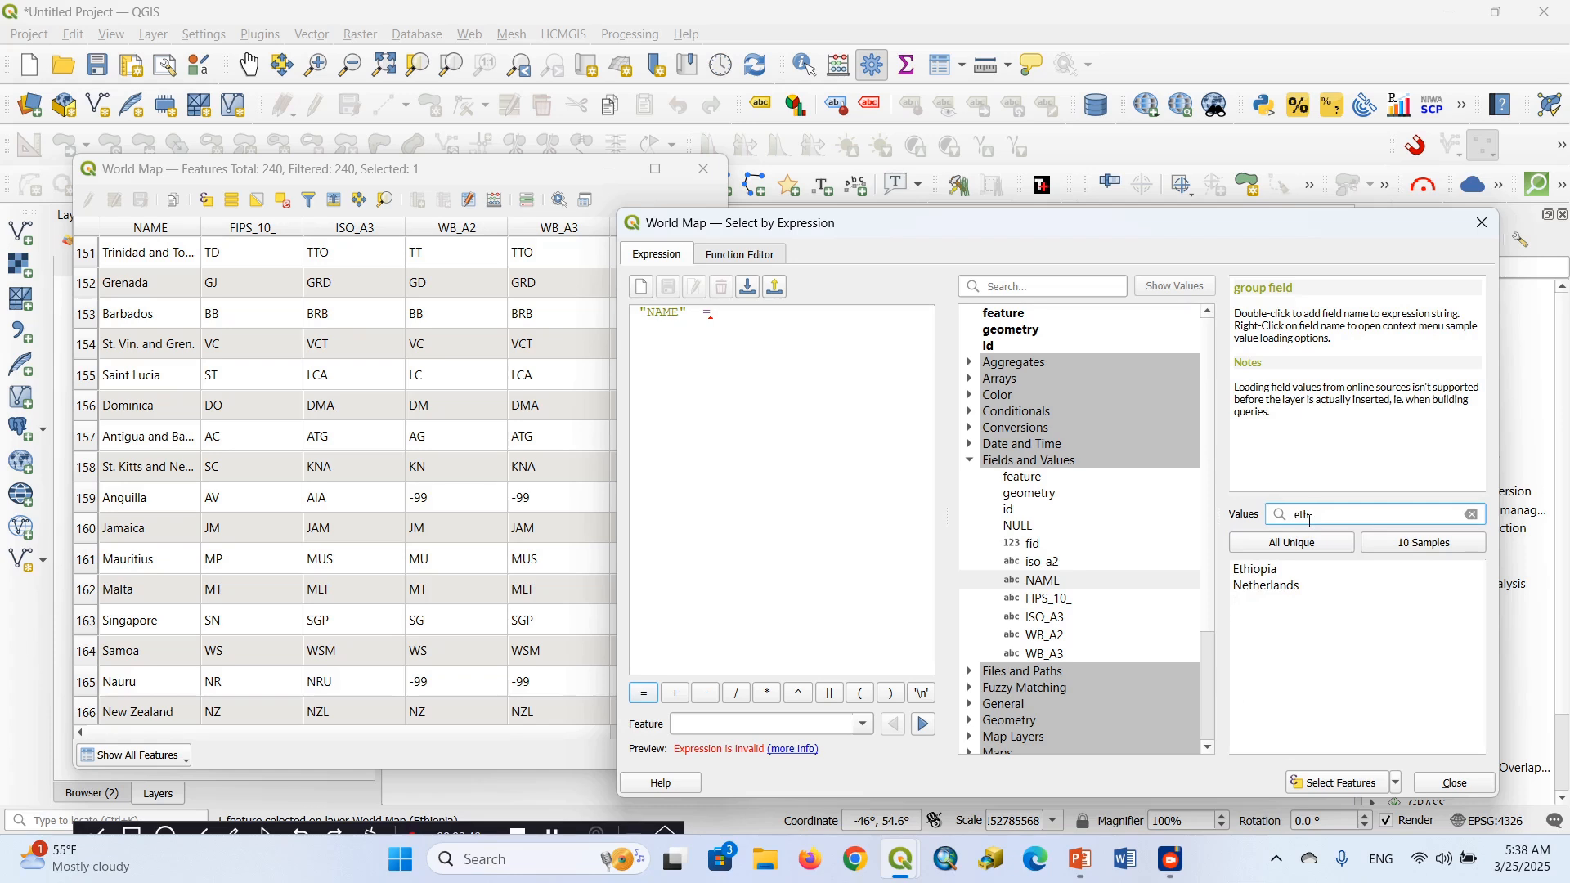
{"action": "type", "text": "i"}
{"action": "double_click", "coordinate": [1262, 570]}
{"action": "left_click", "coordinate": [1352, 785]}
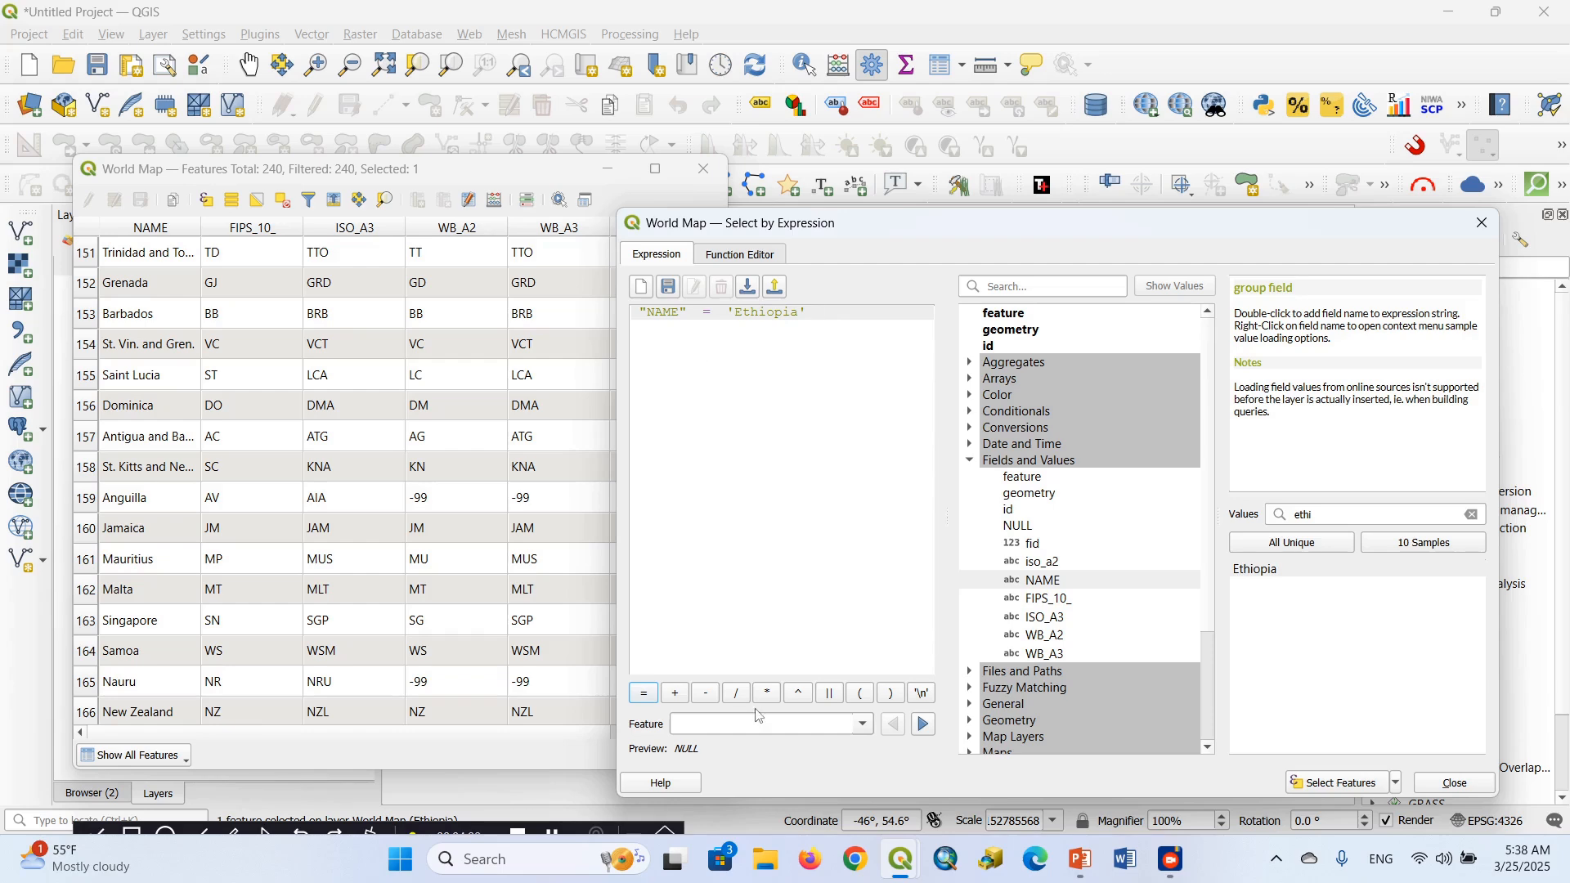
{"action": "left_click", "coordinate": [1167, 875]}
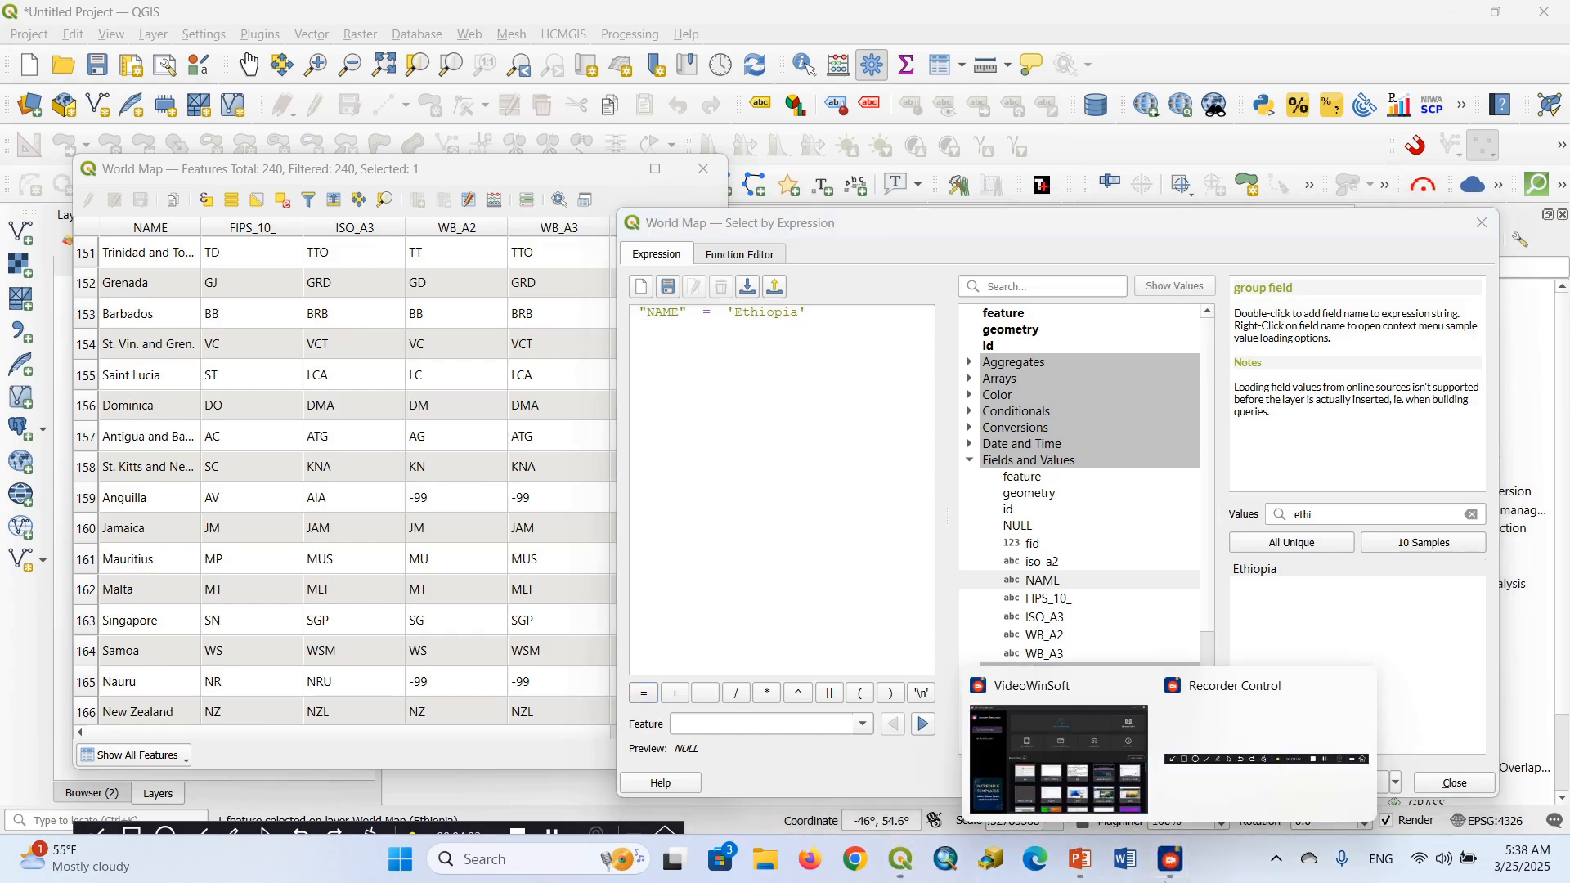
{"action": "left_click", "coordinate": [1218, 806]}
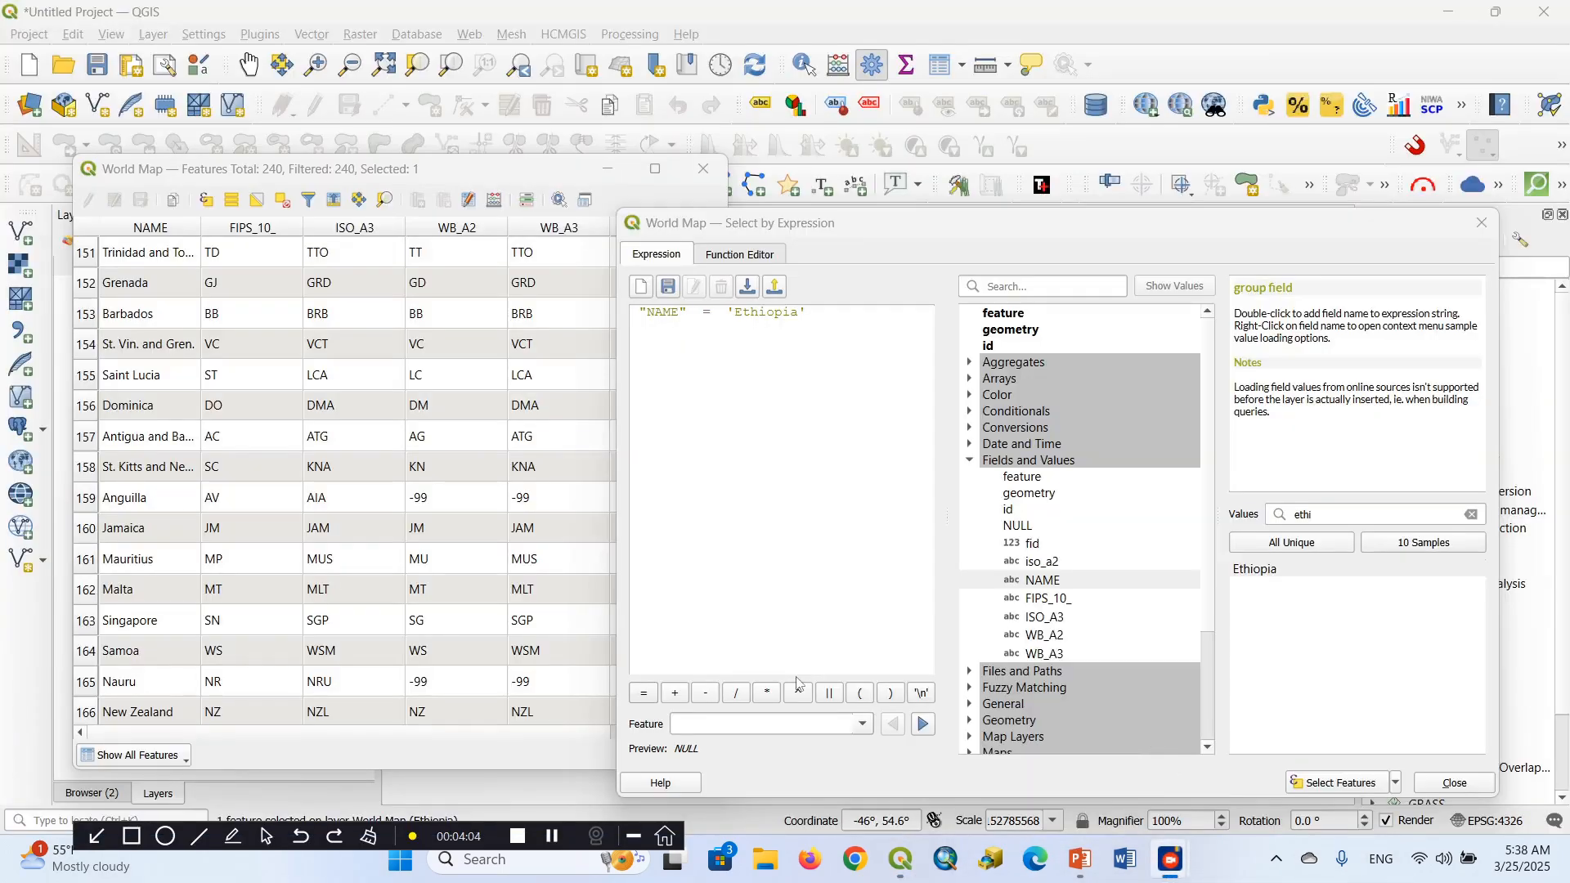
{"action": "left_click", "coordinate": [140, 842]}
{"action": "mouse_move", "coordinate": [631, 283]}
{"action": "left_mouse_down"}
{"action": "mouse_move", "coordinate": [730, 353]}
{"action": "mouse_move", "coordinate": [847, 354]}
{"action": "left_mouse_up"}
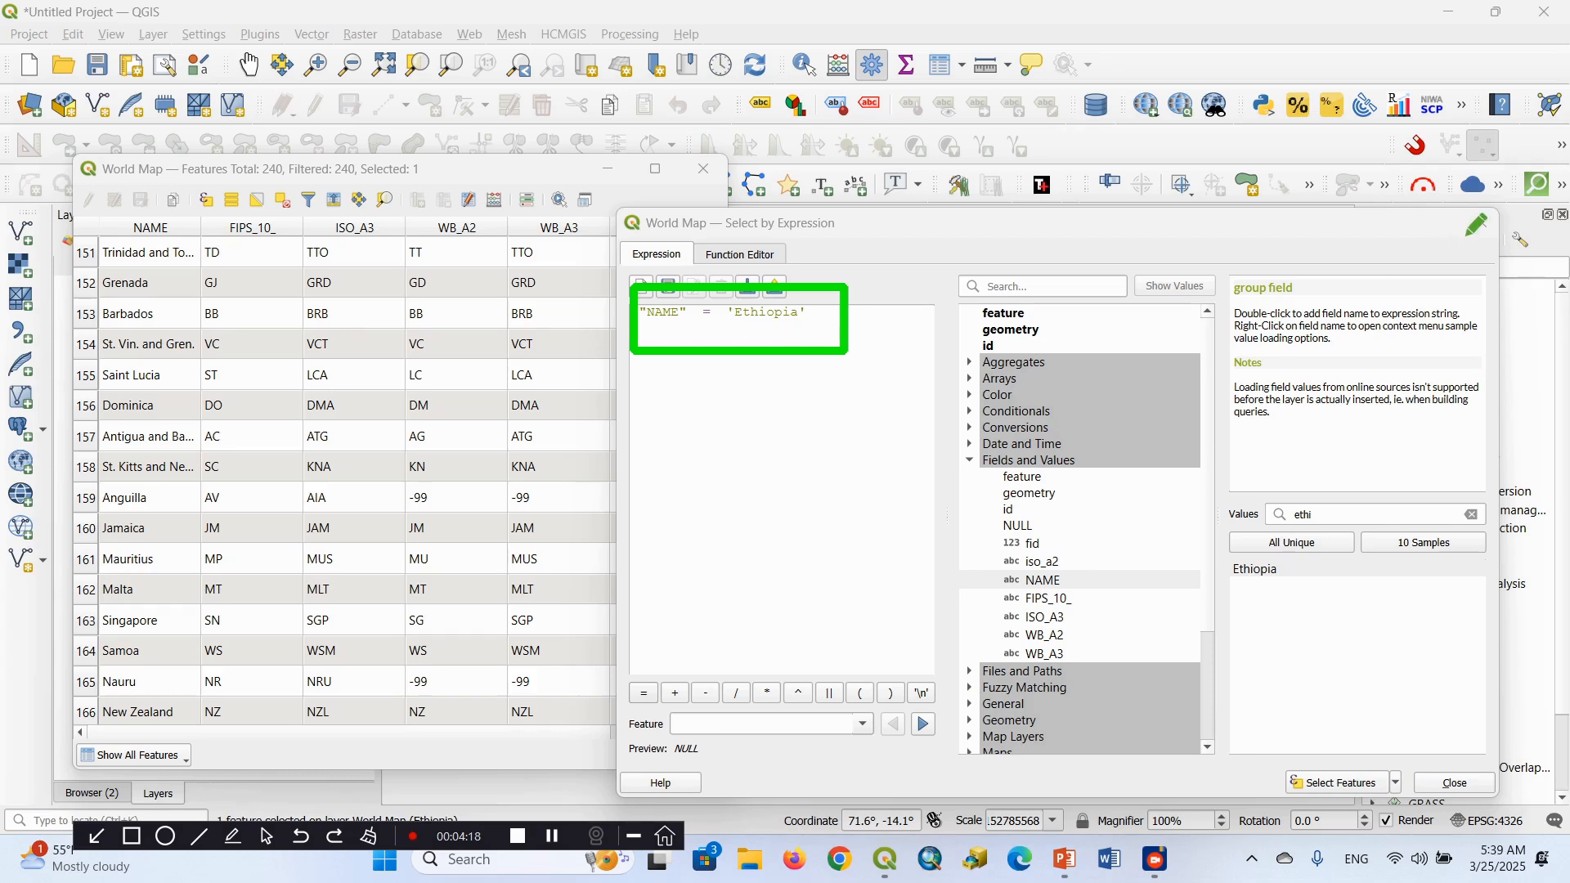
{"action": "left_click", "coordinate": [369, 838]}
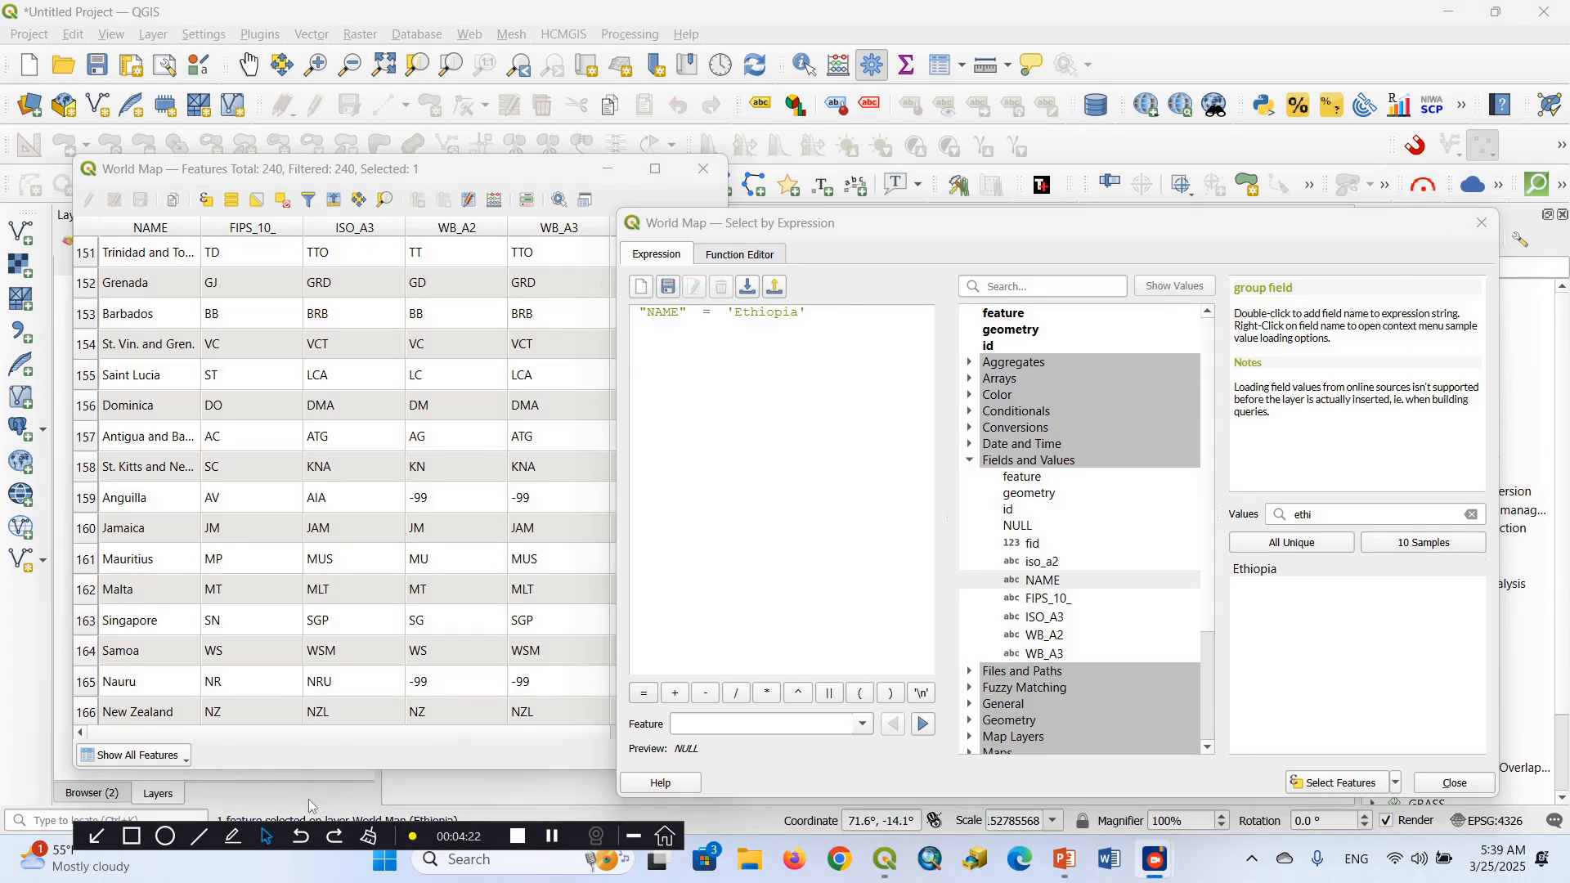
Close the expression dialog and the attribute table, and exit the World Map project without saving it
{"action": "left_click", "coordinate": [1484, 225]}
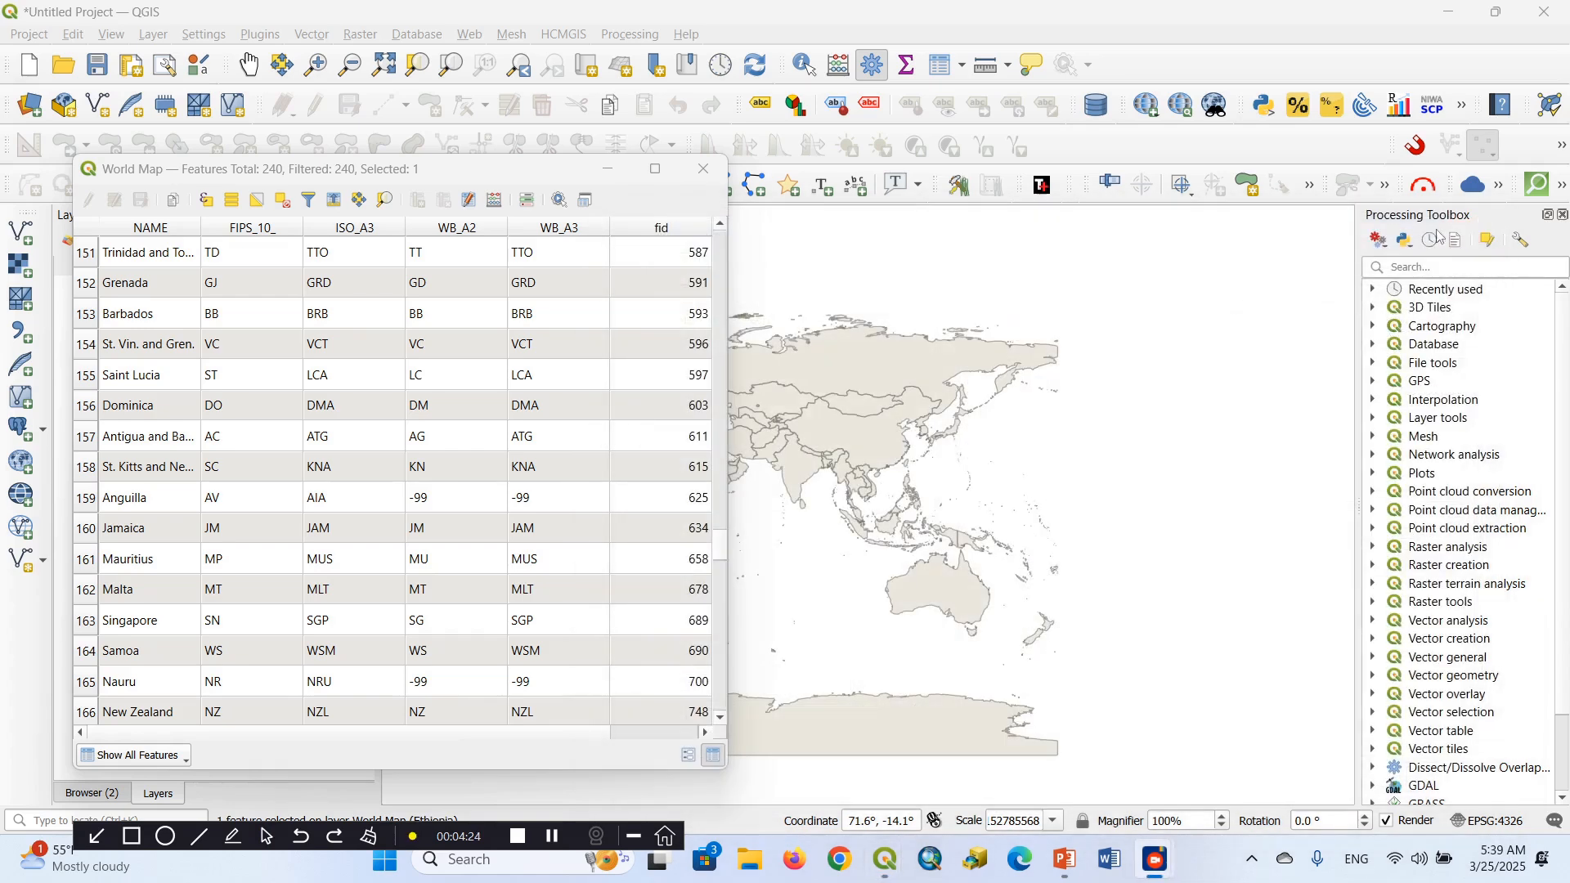
{"action": "left_click", "coordinate": [706, 180]}
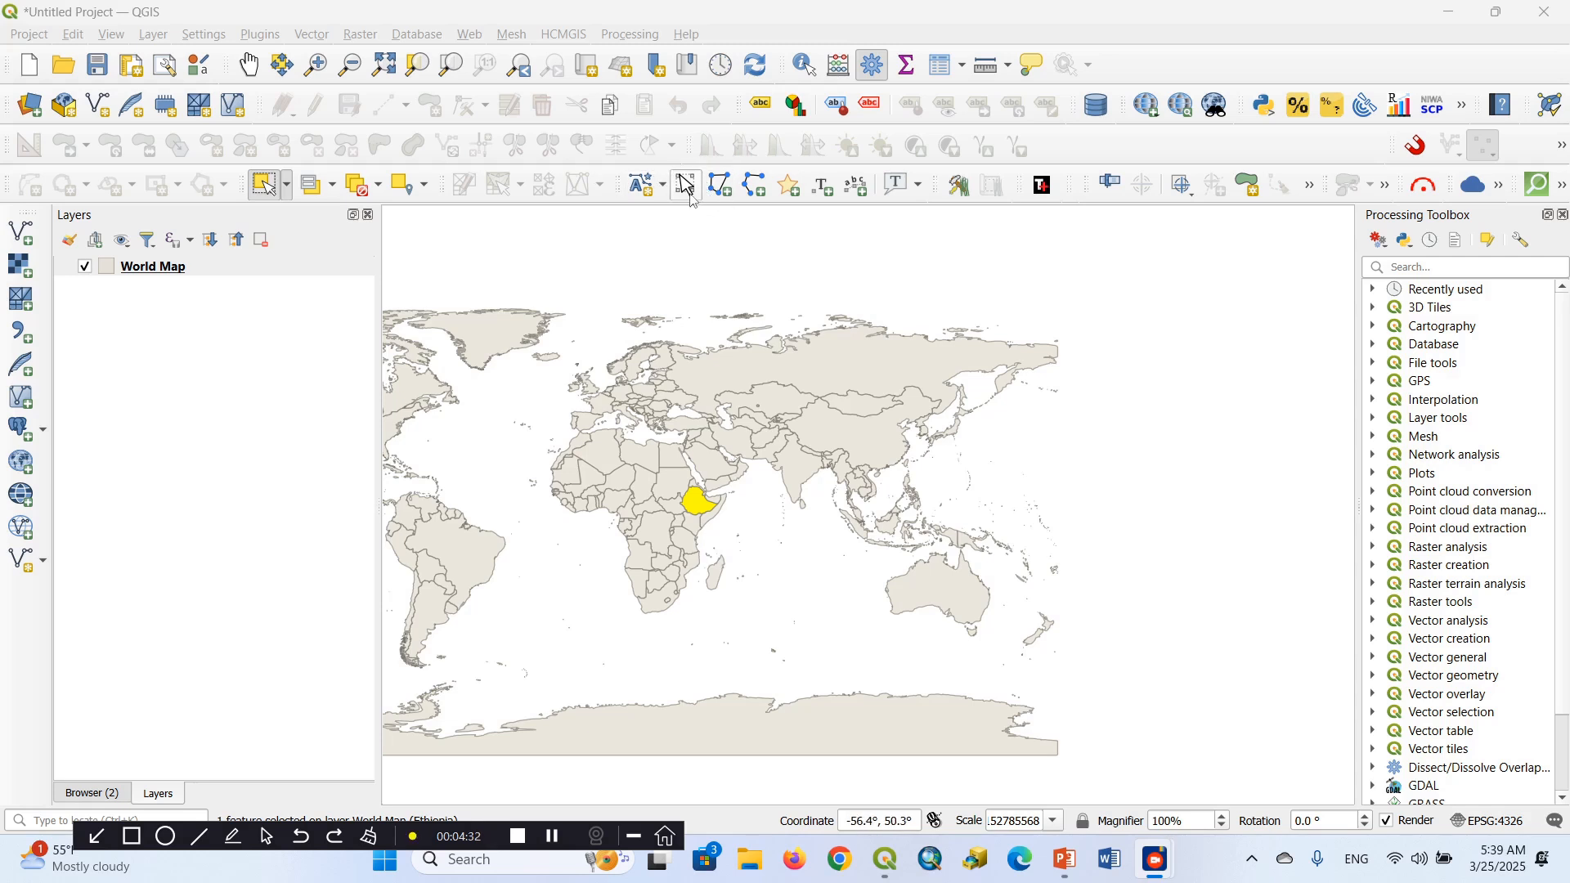
{"action": "left_click", "coordinate": [688, 185]}
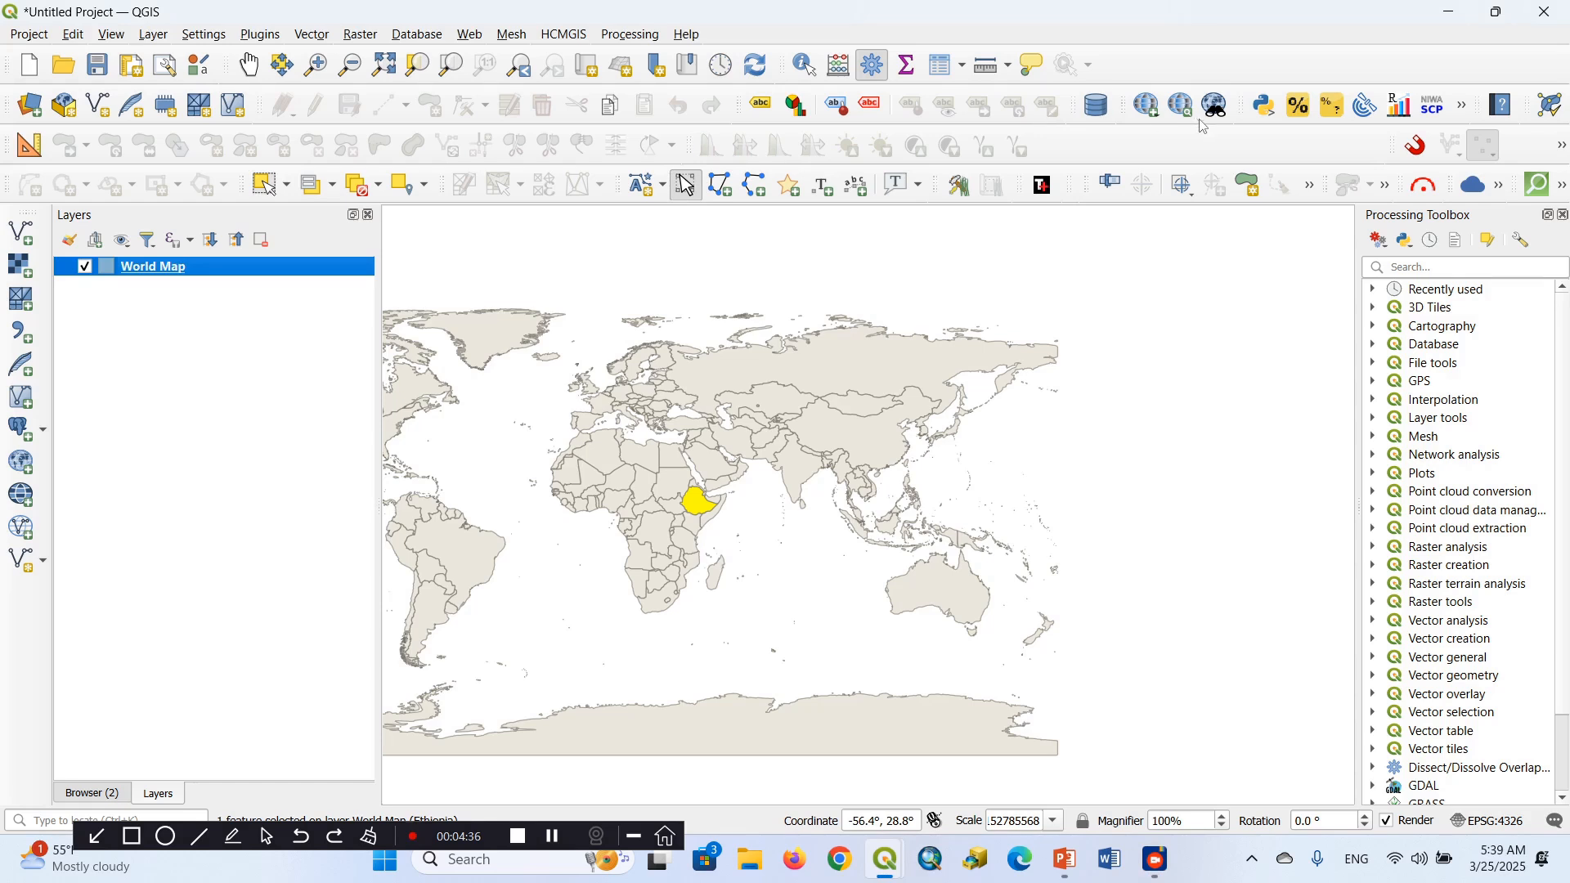
{"action": "left_click", "coordinate": [1544, 13]}
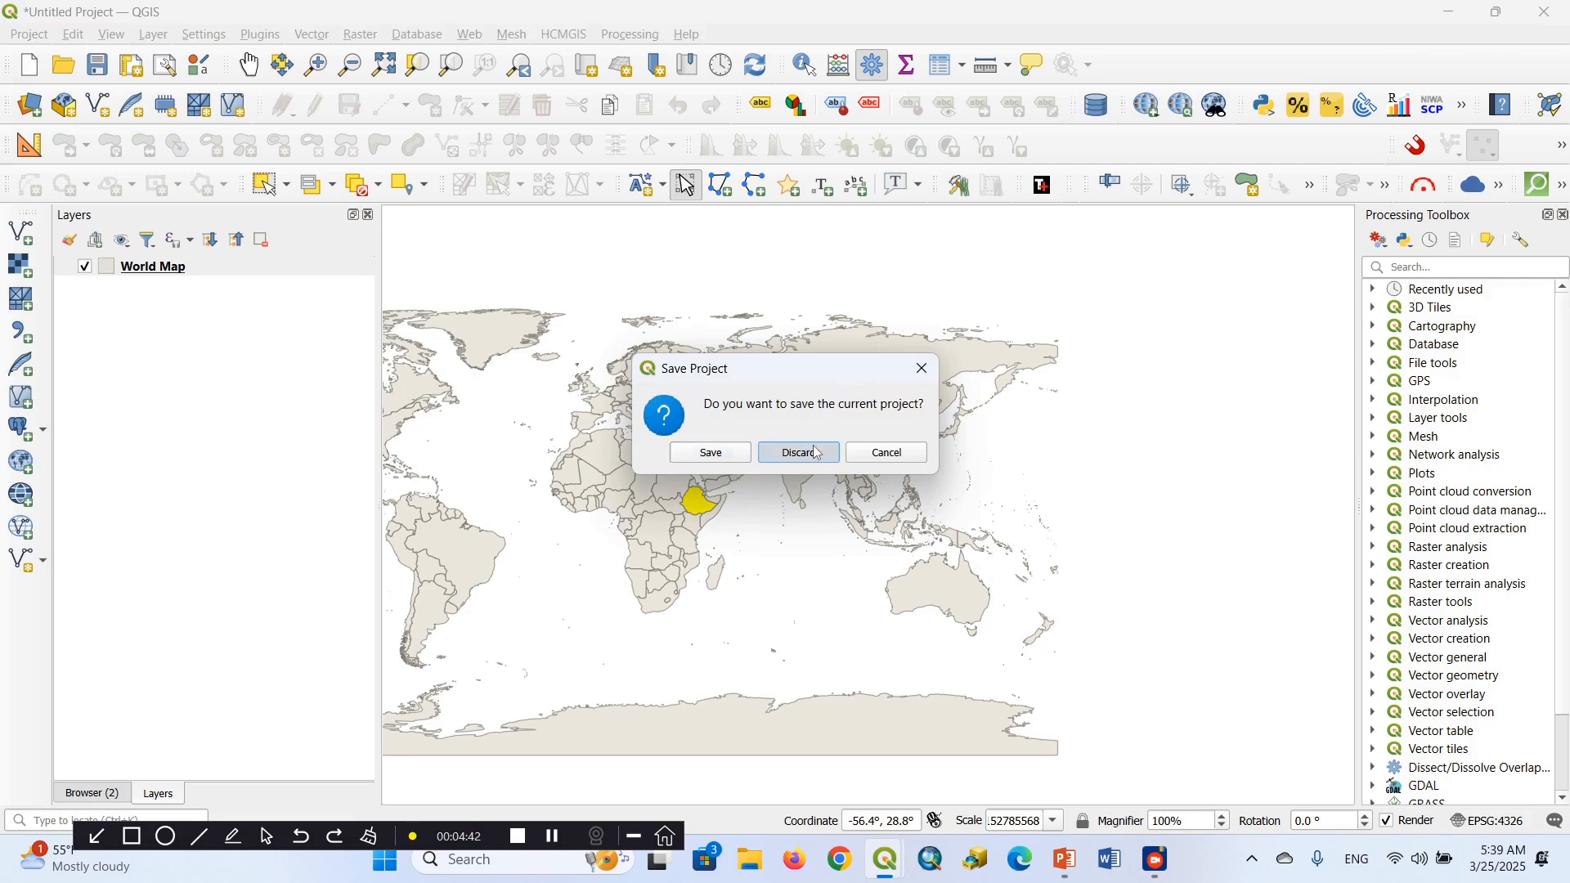
{"action": "left_click", "coordinate": [802, 453]}
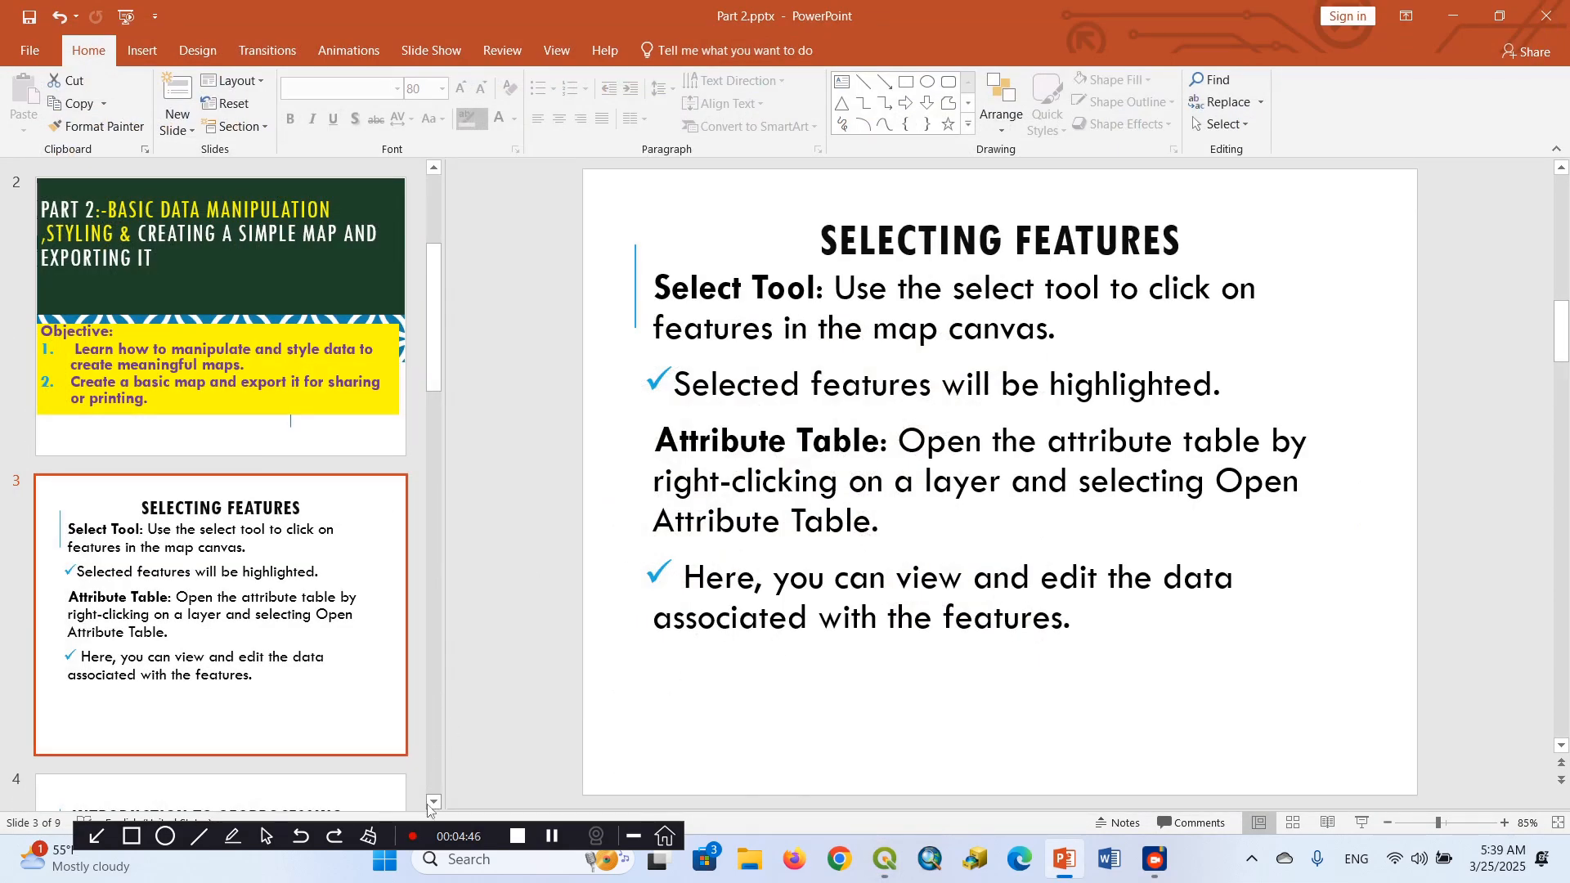
Switch to the QGIS project containing the watershed data and move the DEM, ws2 and ws1 layers below Land use
{"action": "left_click", "coordinate": [884, 861]}
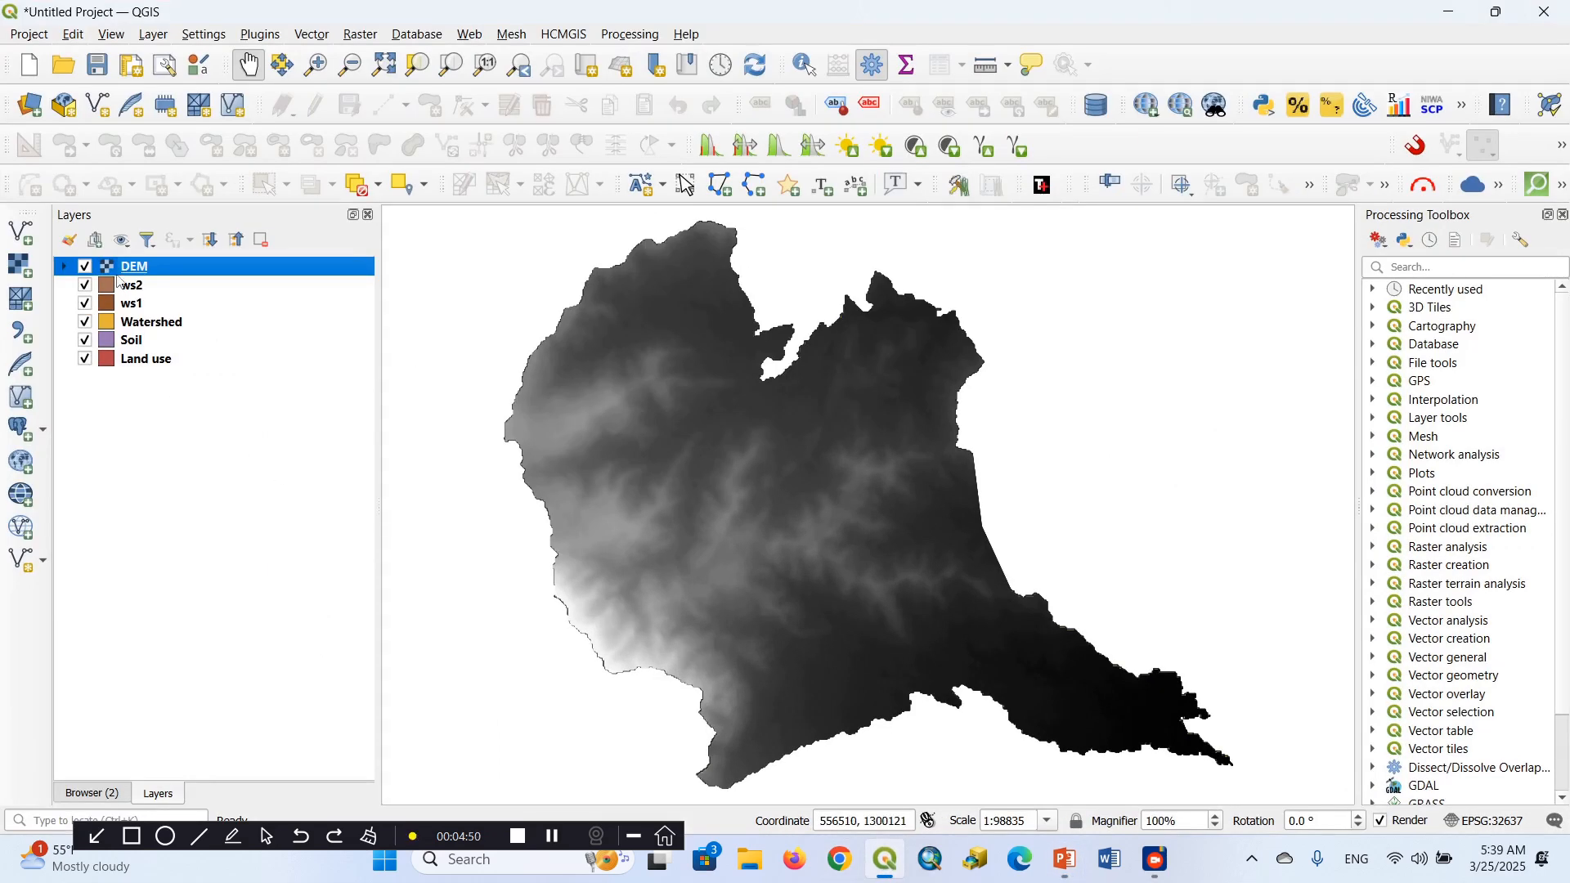
{"action": "left_click_drag", "start_coordinate": [130, 274], "coordinate": [160, 448]}
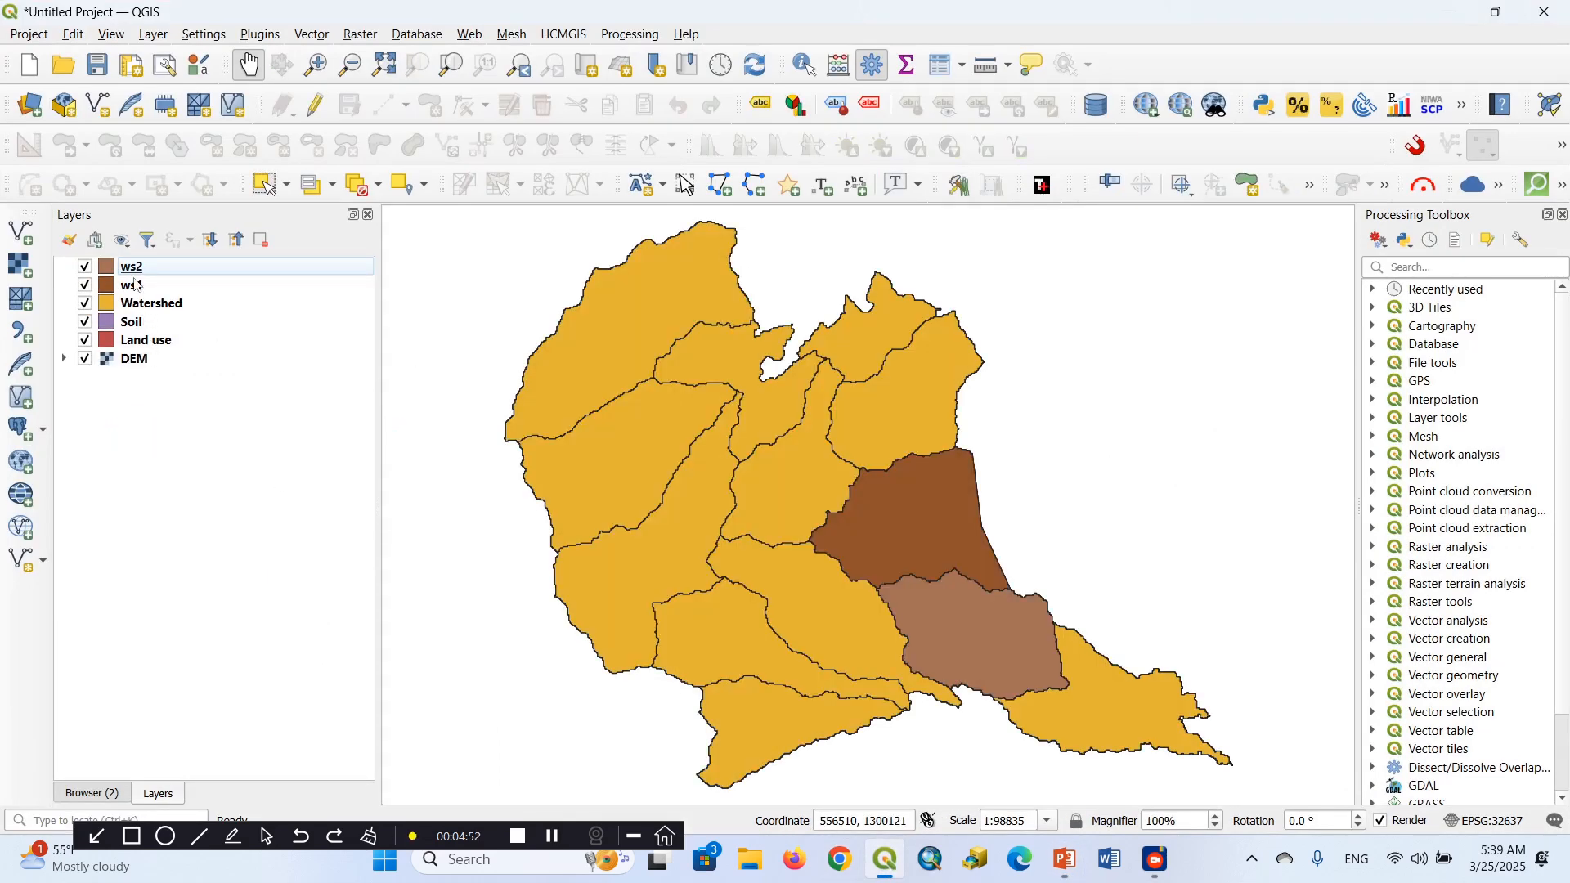
{"action": "left_click_drag", "start_coordinate": [131, 269], "coordinate": [146, 396]}
{"action": "left_click_drag", "start_coordinate": [135, 267], "coordinate": [158, 379]}
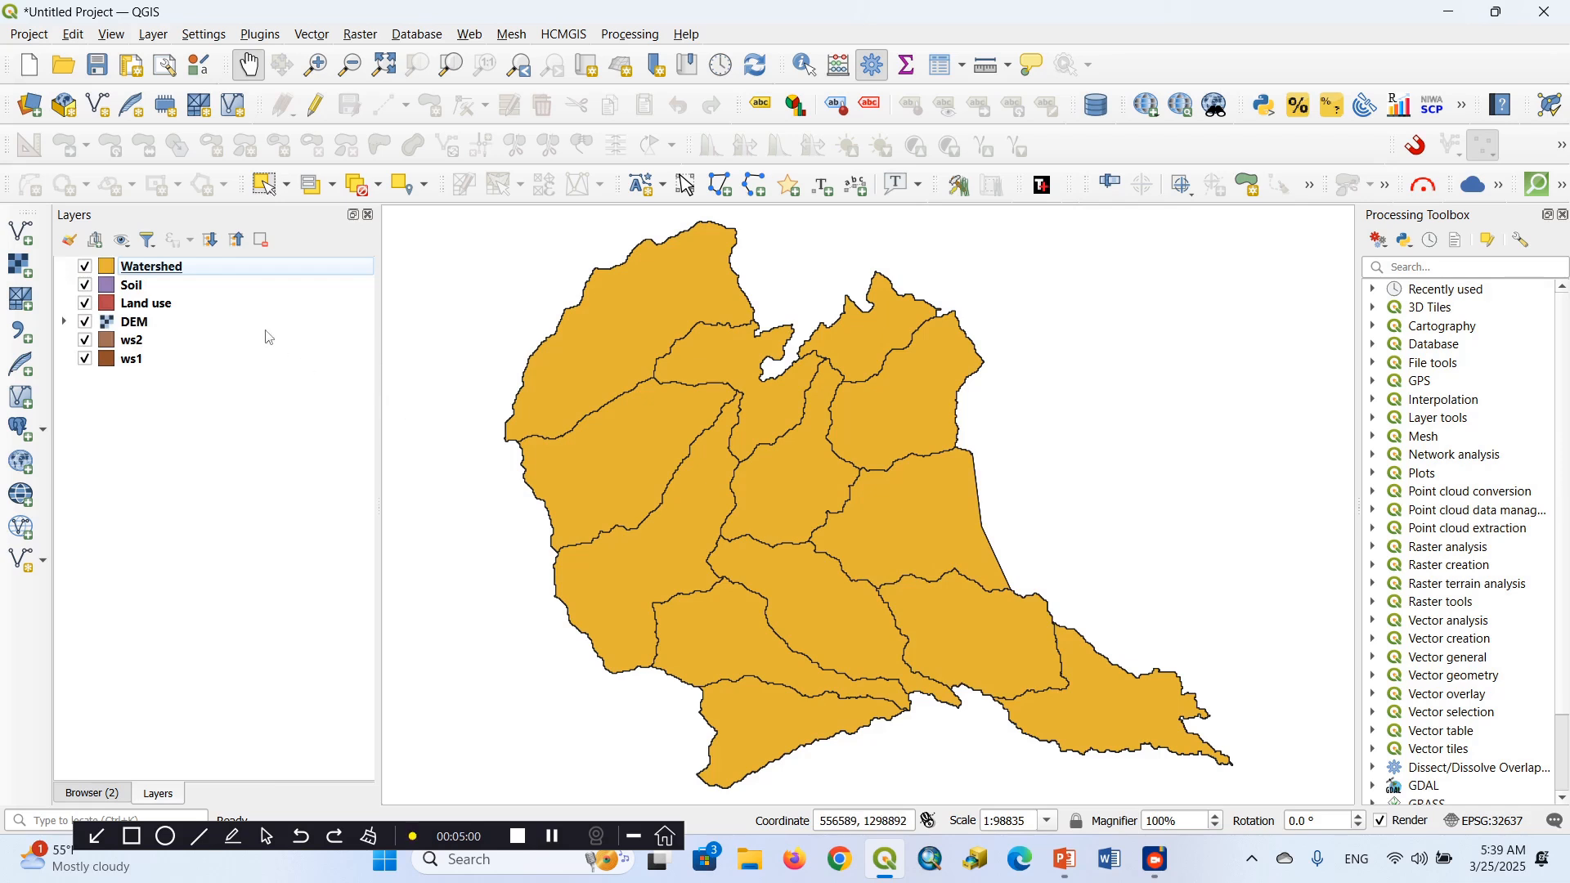
Select the Aliamba record in the Watershed layer's attribute table and minimize the table to reveal the map
{"action": "right_click", "coordinate": [176, 279]}
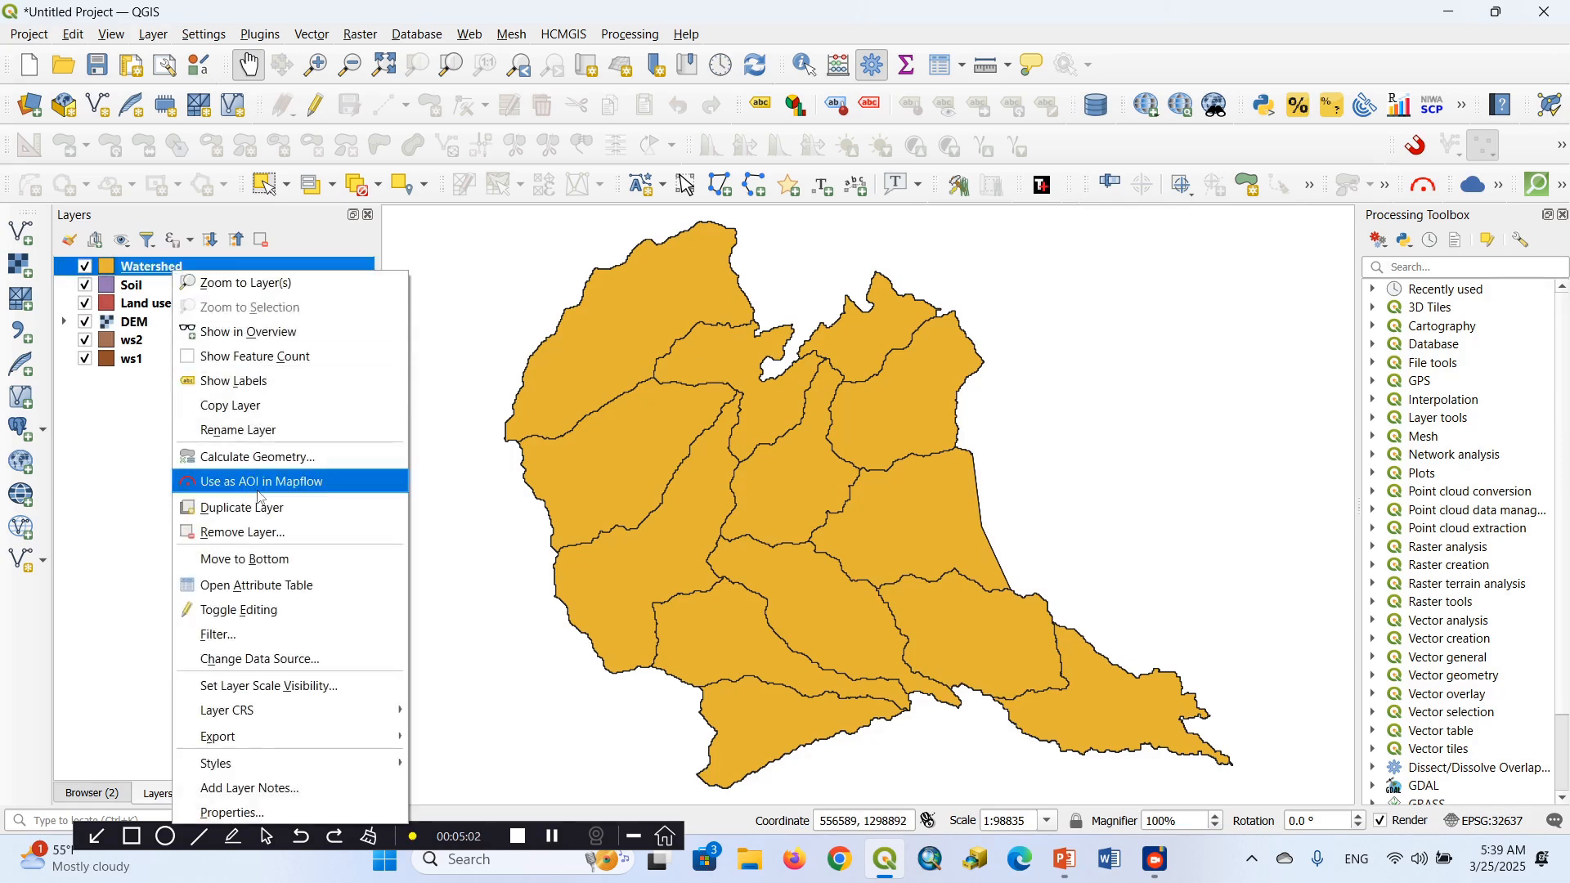
{"action": "left_click", "coordinate": [269, 592]}
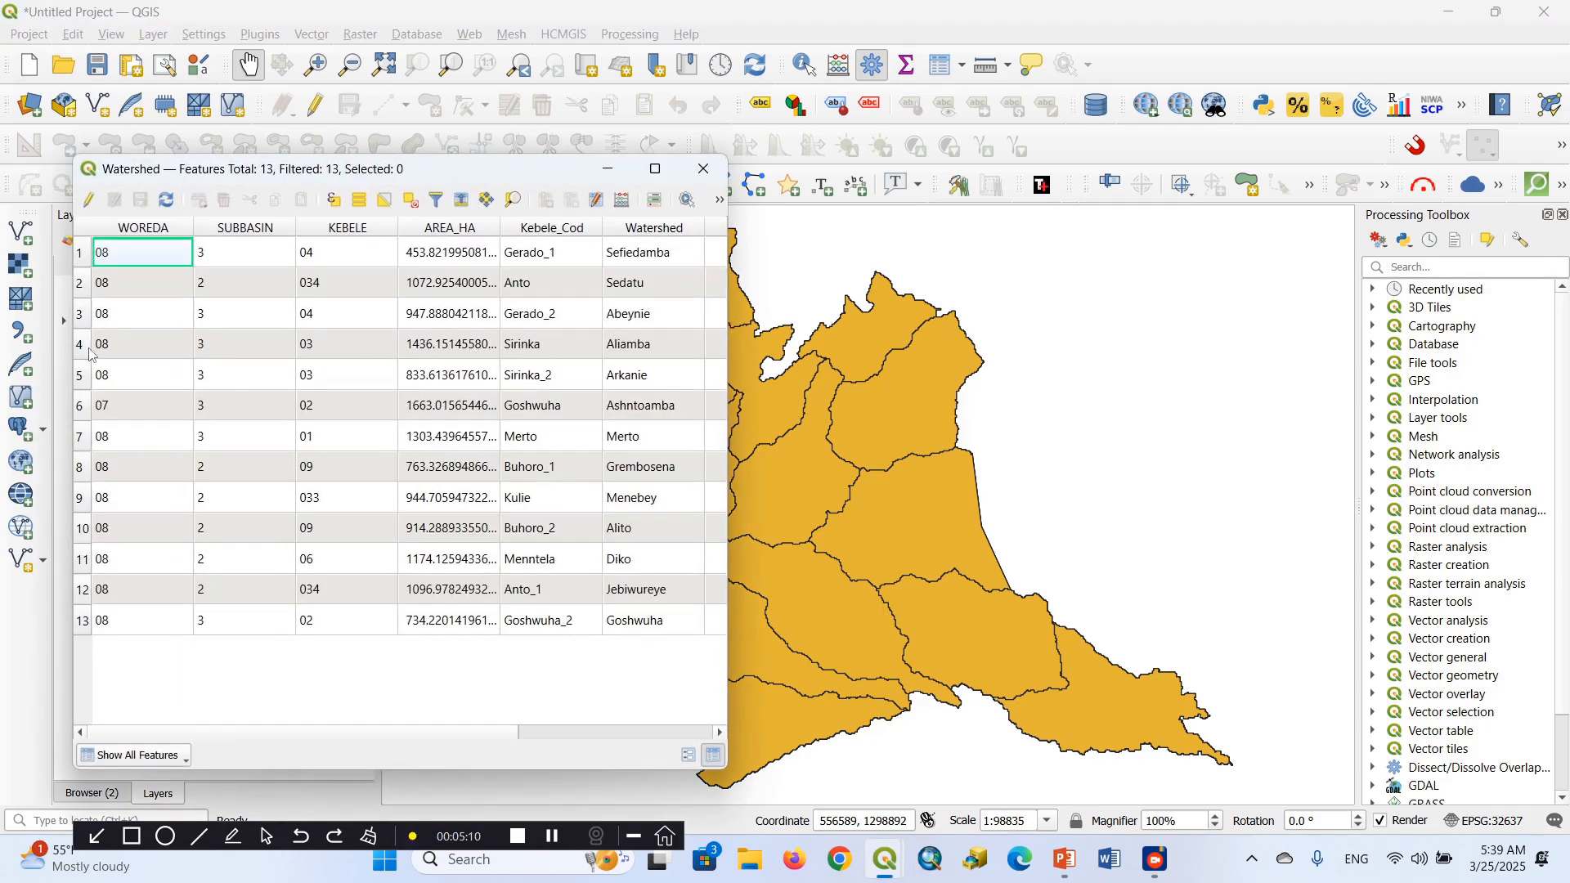
{"action": "left_click", "coordinate": [81, 344]}
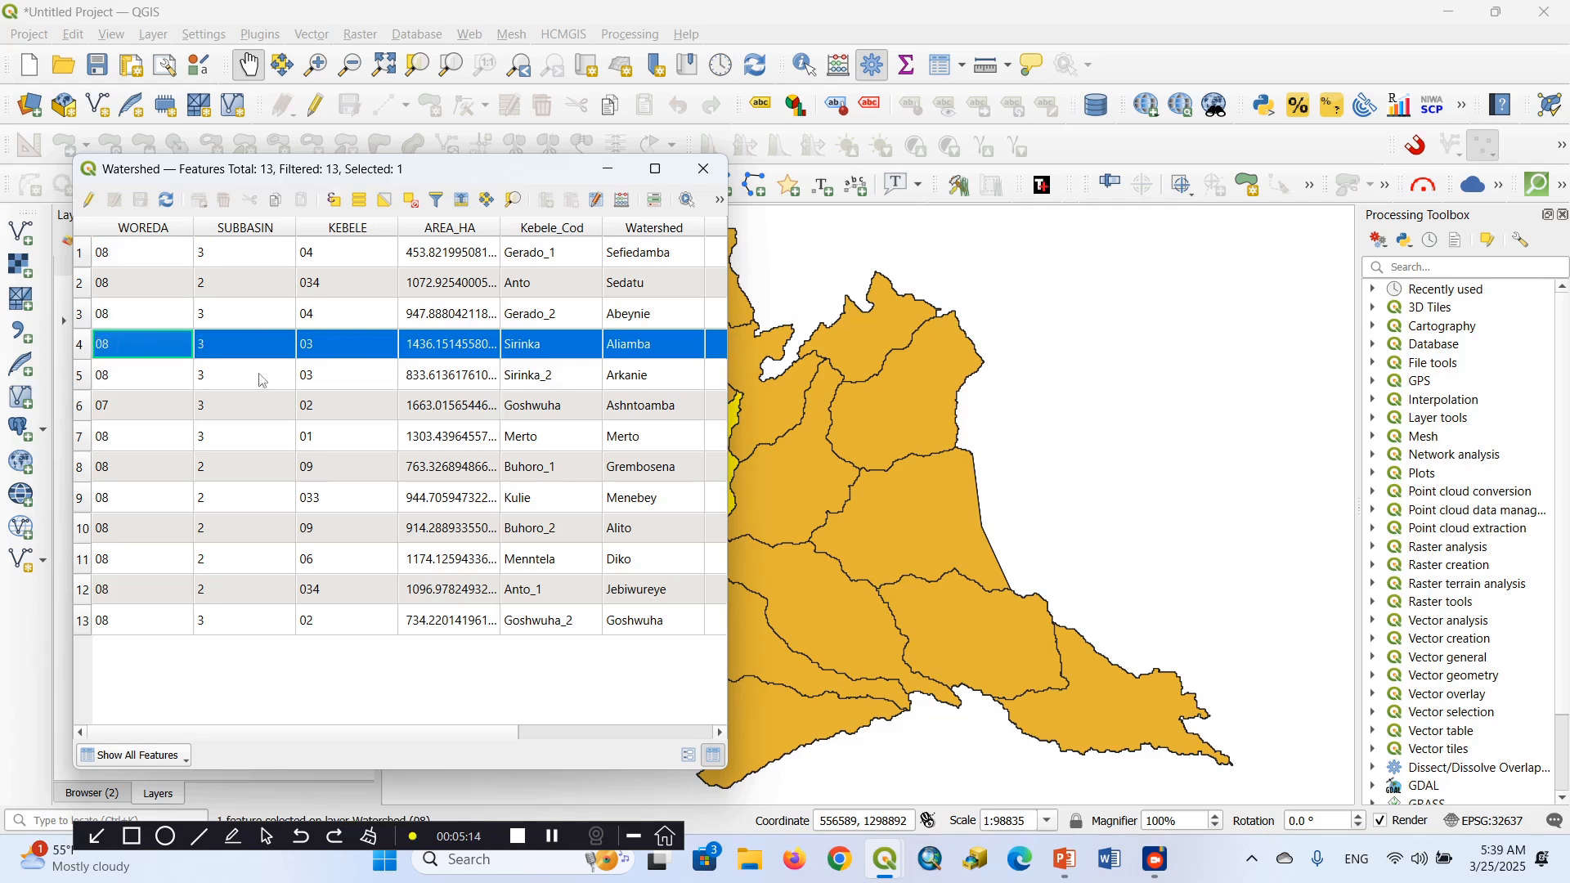
{"action": "left_click", "coordinate": [609, 171]}
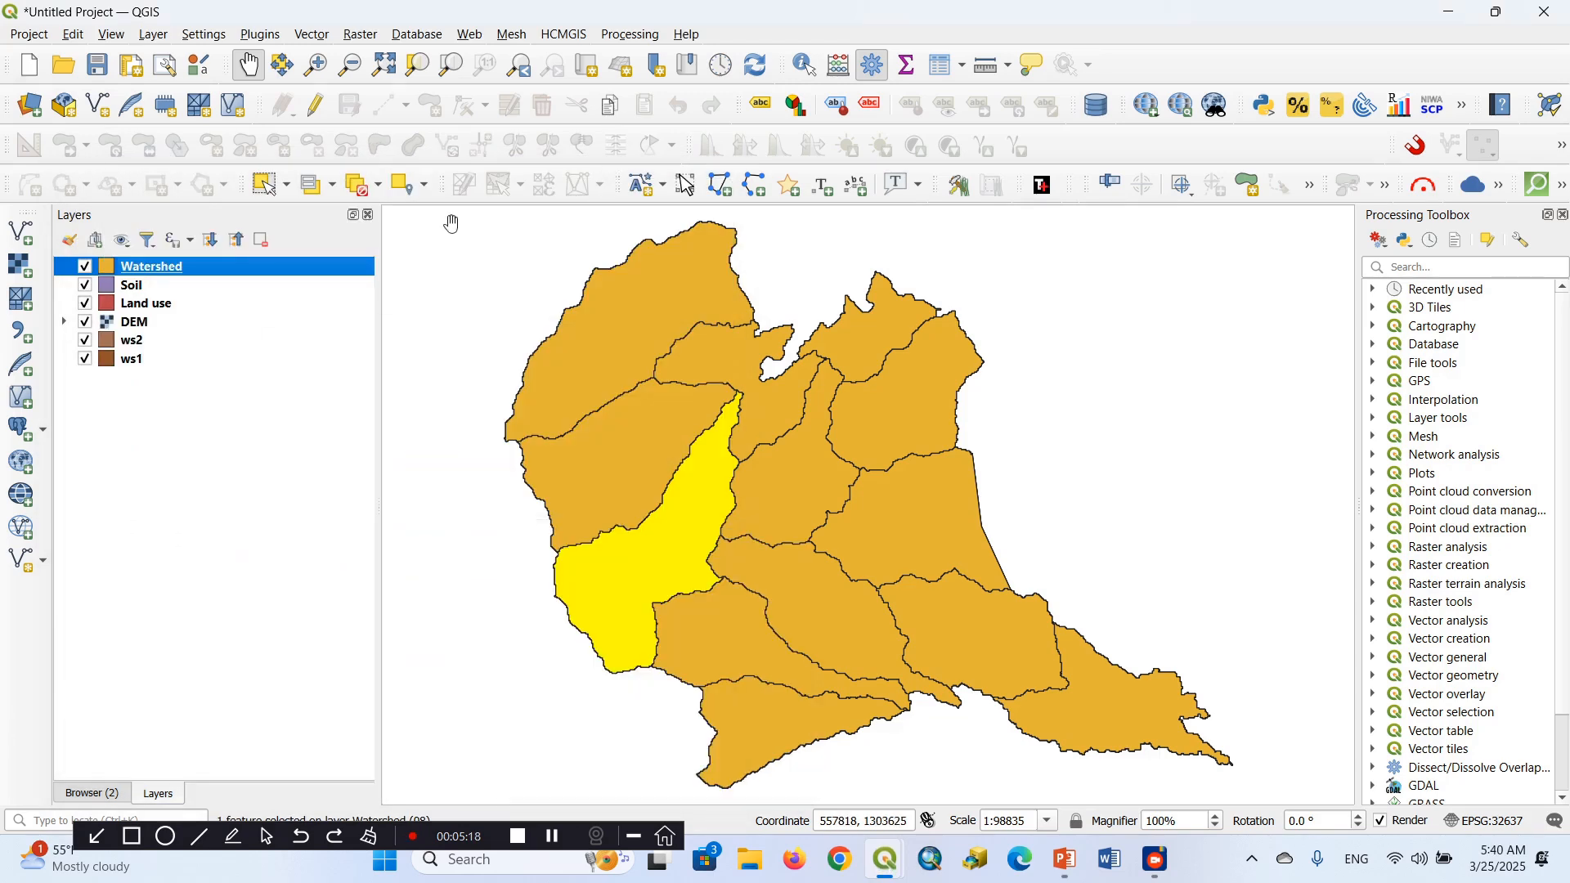
Select Watershed polygons on the map one at a time with the Select Features tool, finishing with the elongated south-central polygon
{"action": "left_click", "coordinate": [286, 185]}
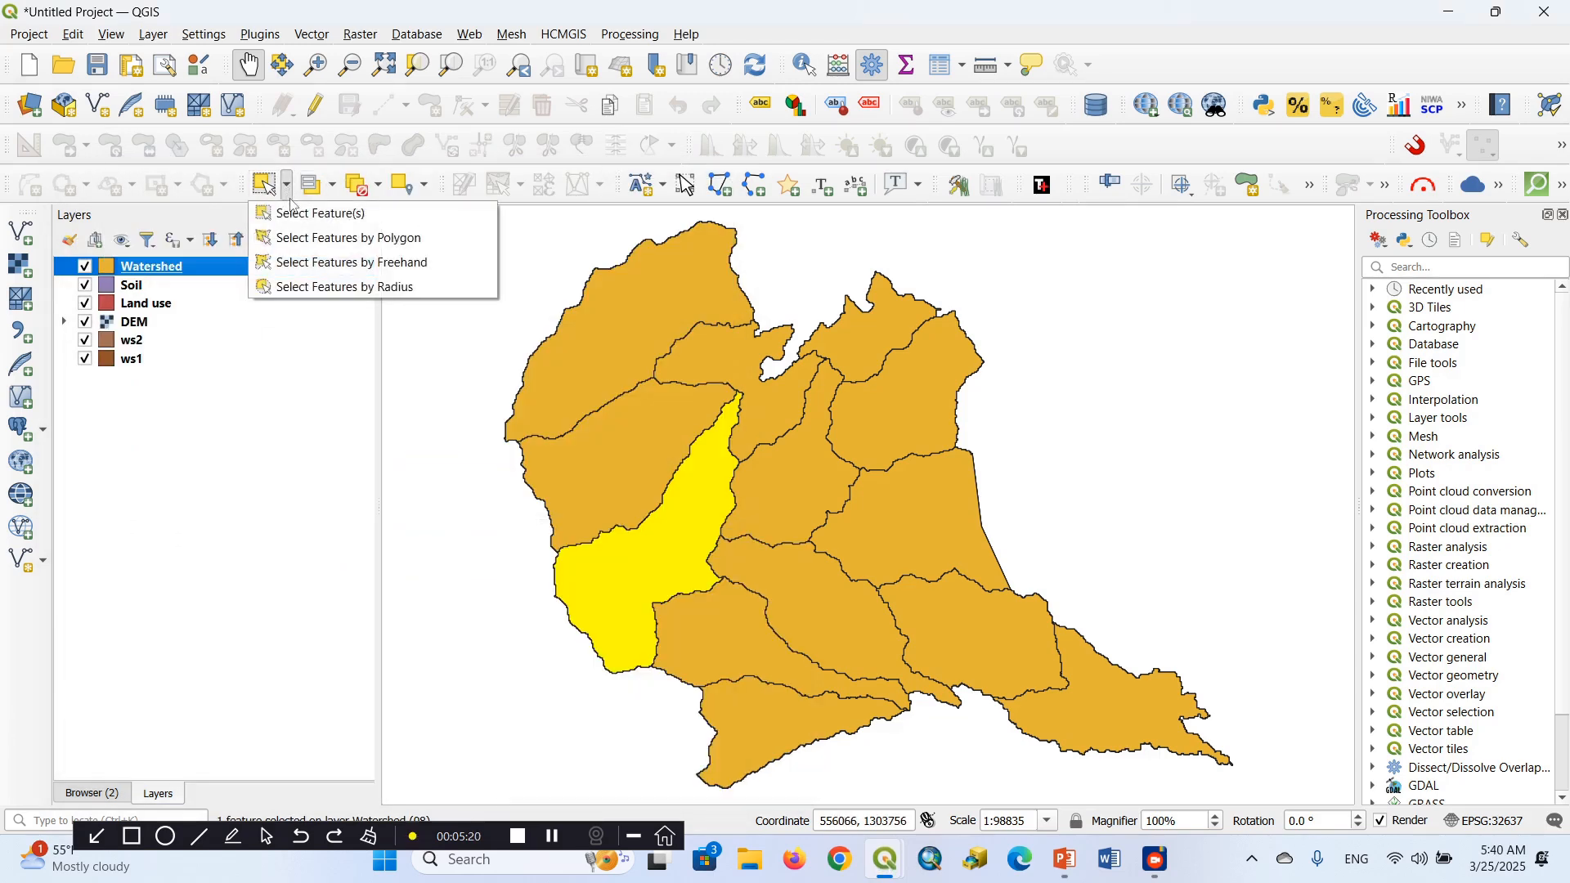
{"action": "left_click", "coordinate": [304, 215]}
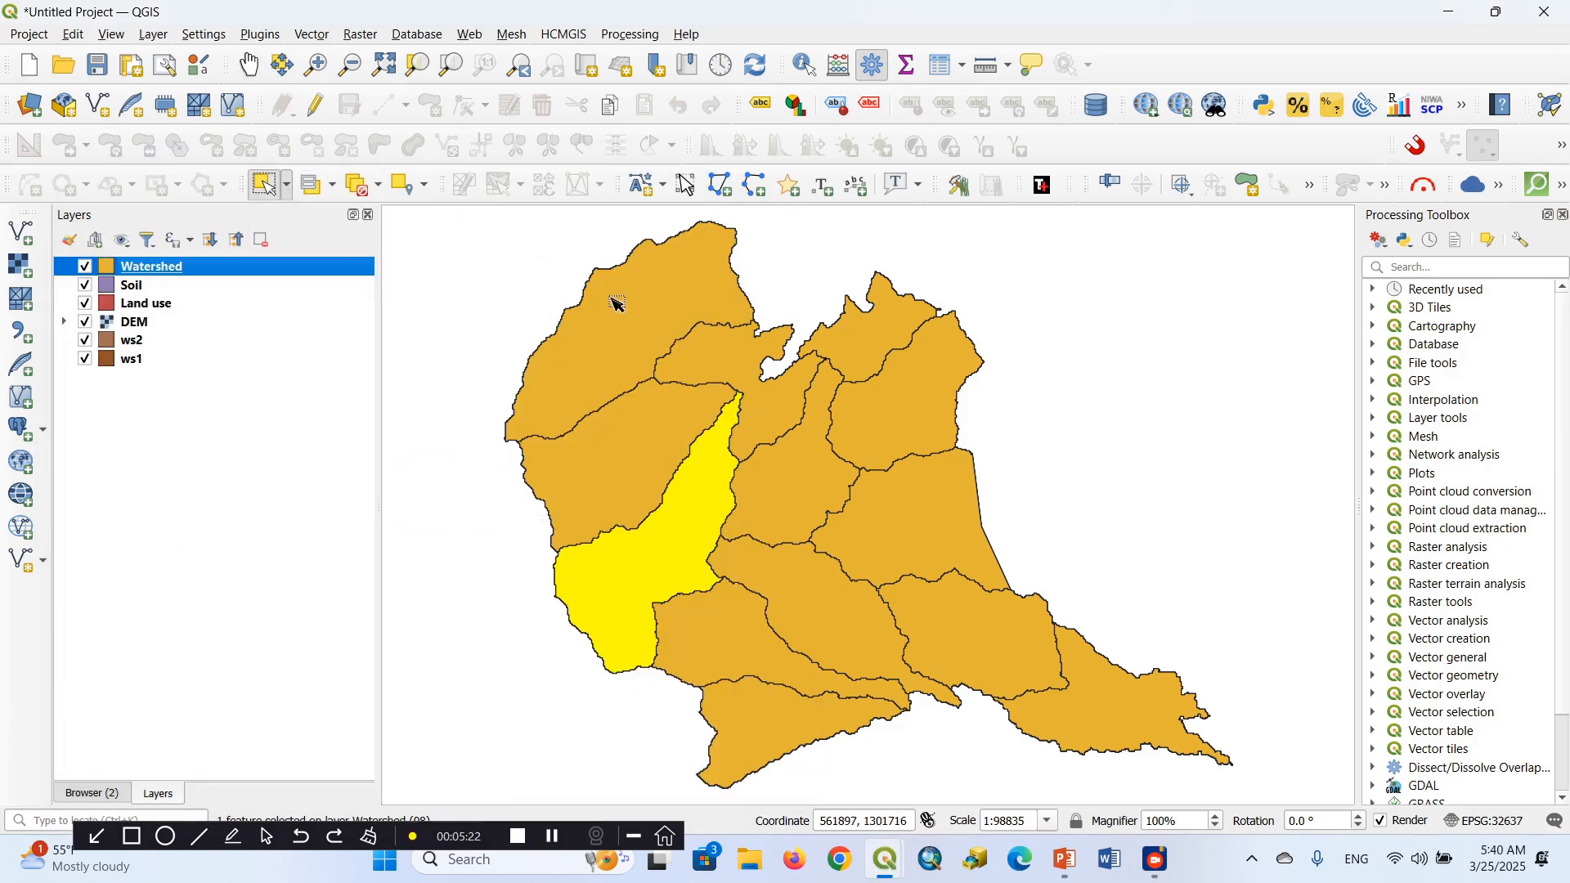
{"action": "left_click", "coordinate": [642, 328]}
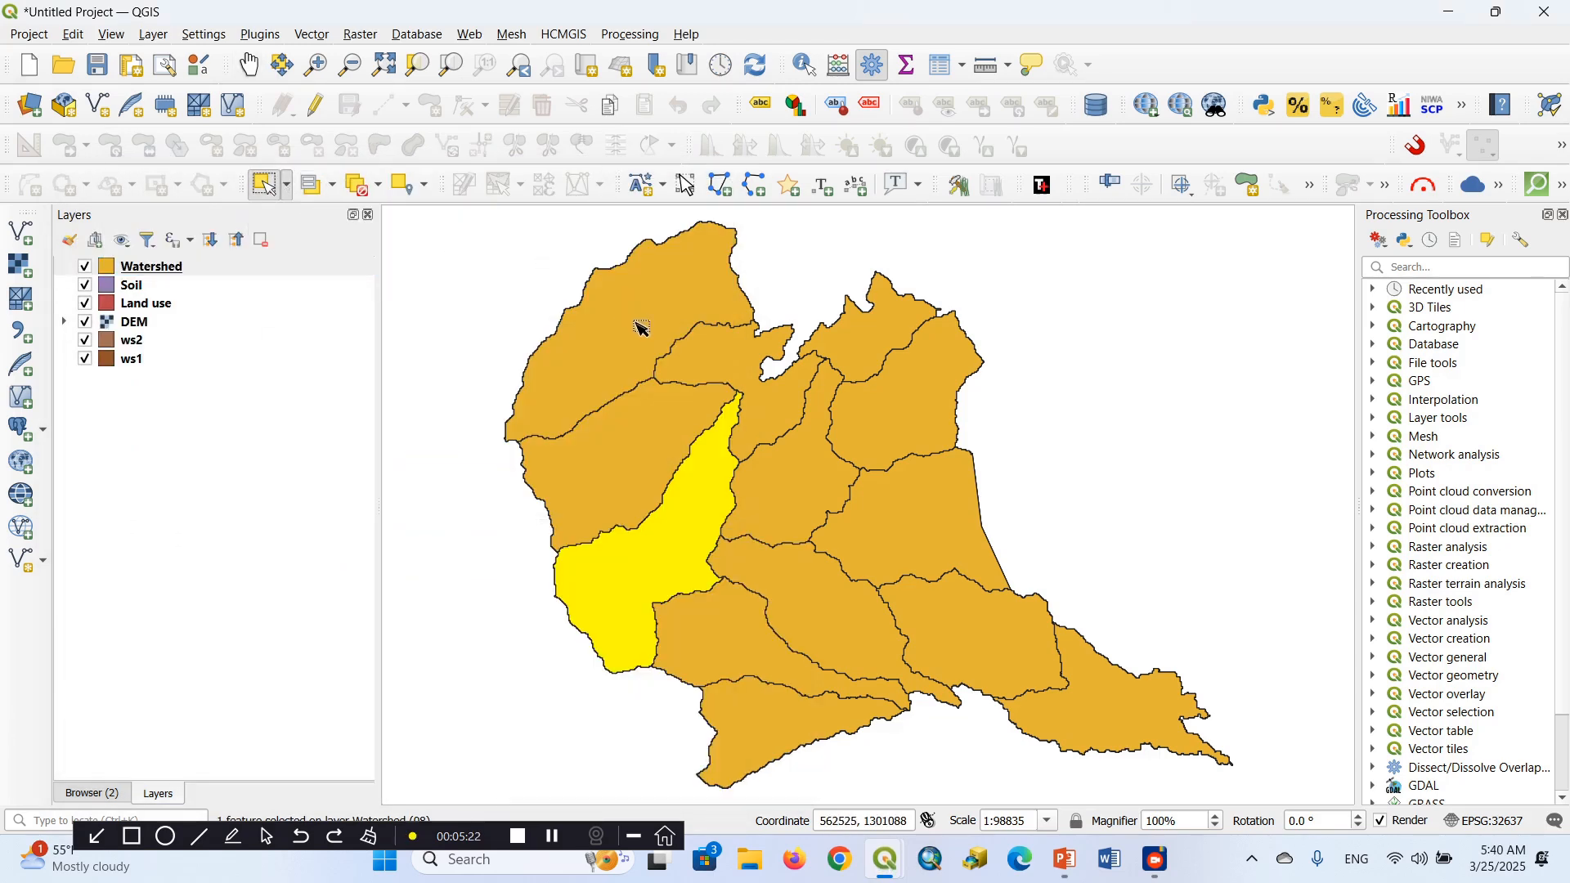
{"action": "left_click", "coordinate": [802, 466]}
{"action": "left_click", "coordinate": [941, 535]}
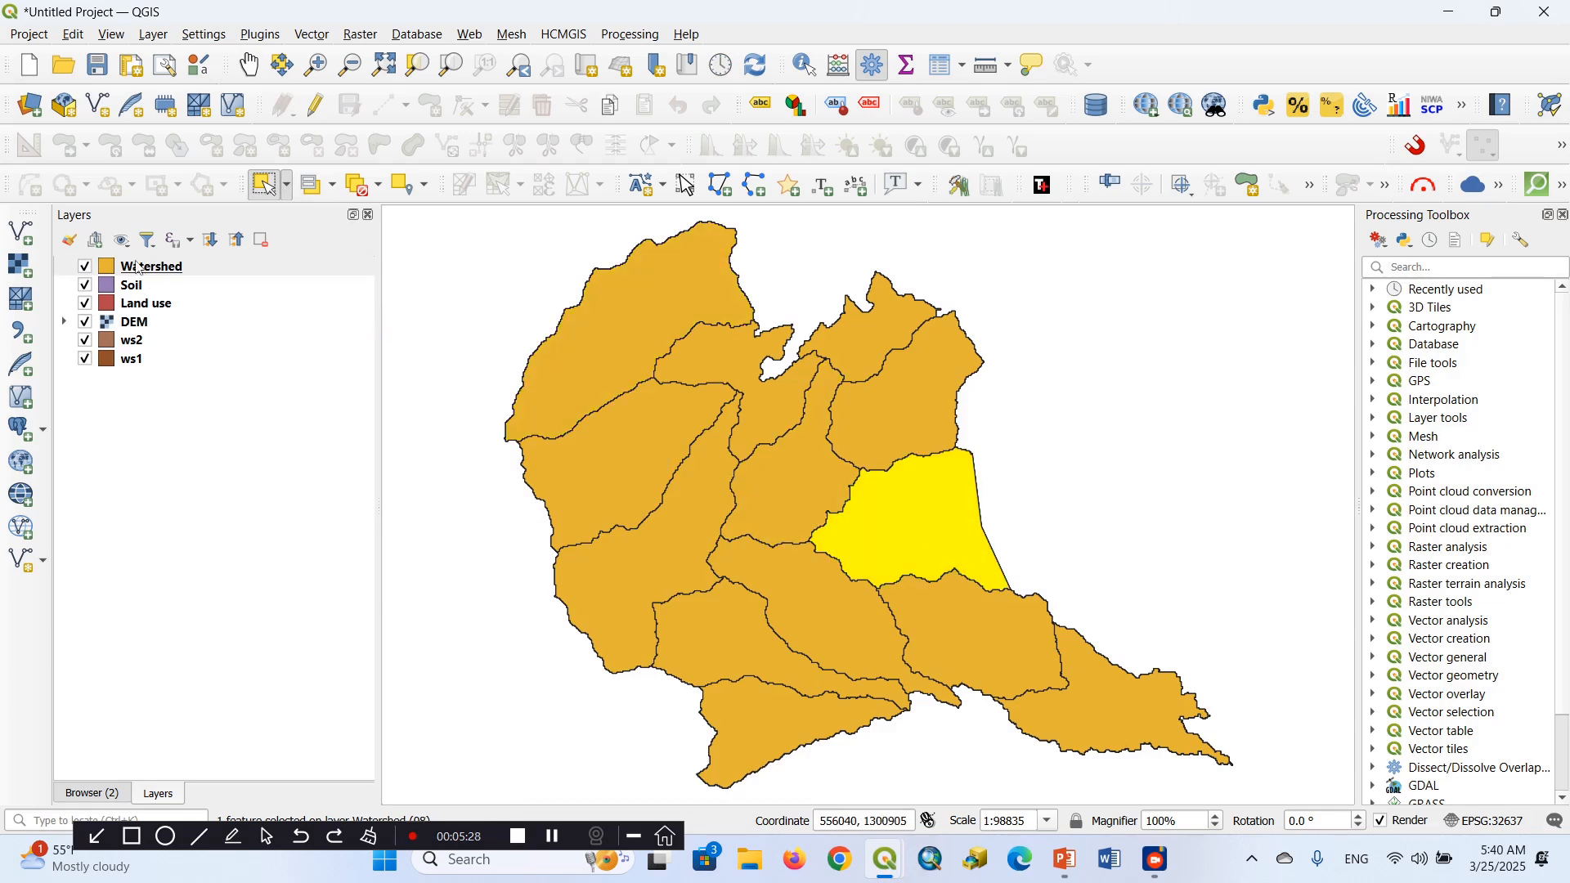
{"action": "left_click", "coordinate": [139, 267]}
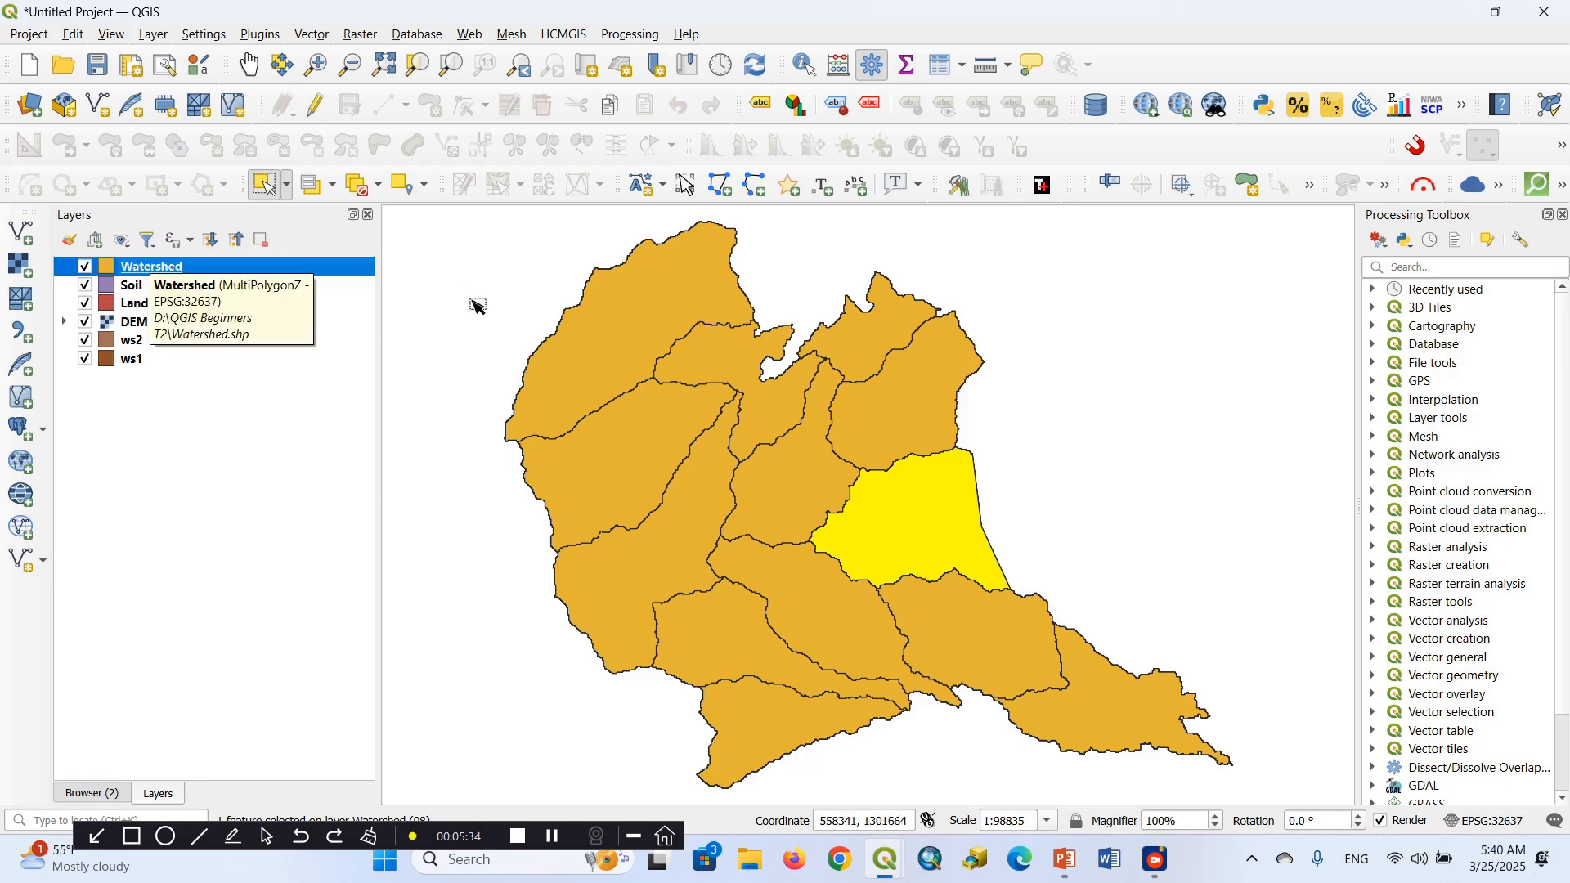
{"action": "left_click", "coordinate": [587, 349]}
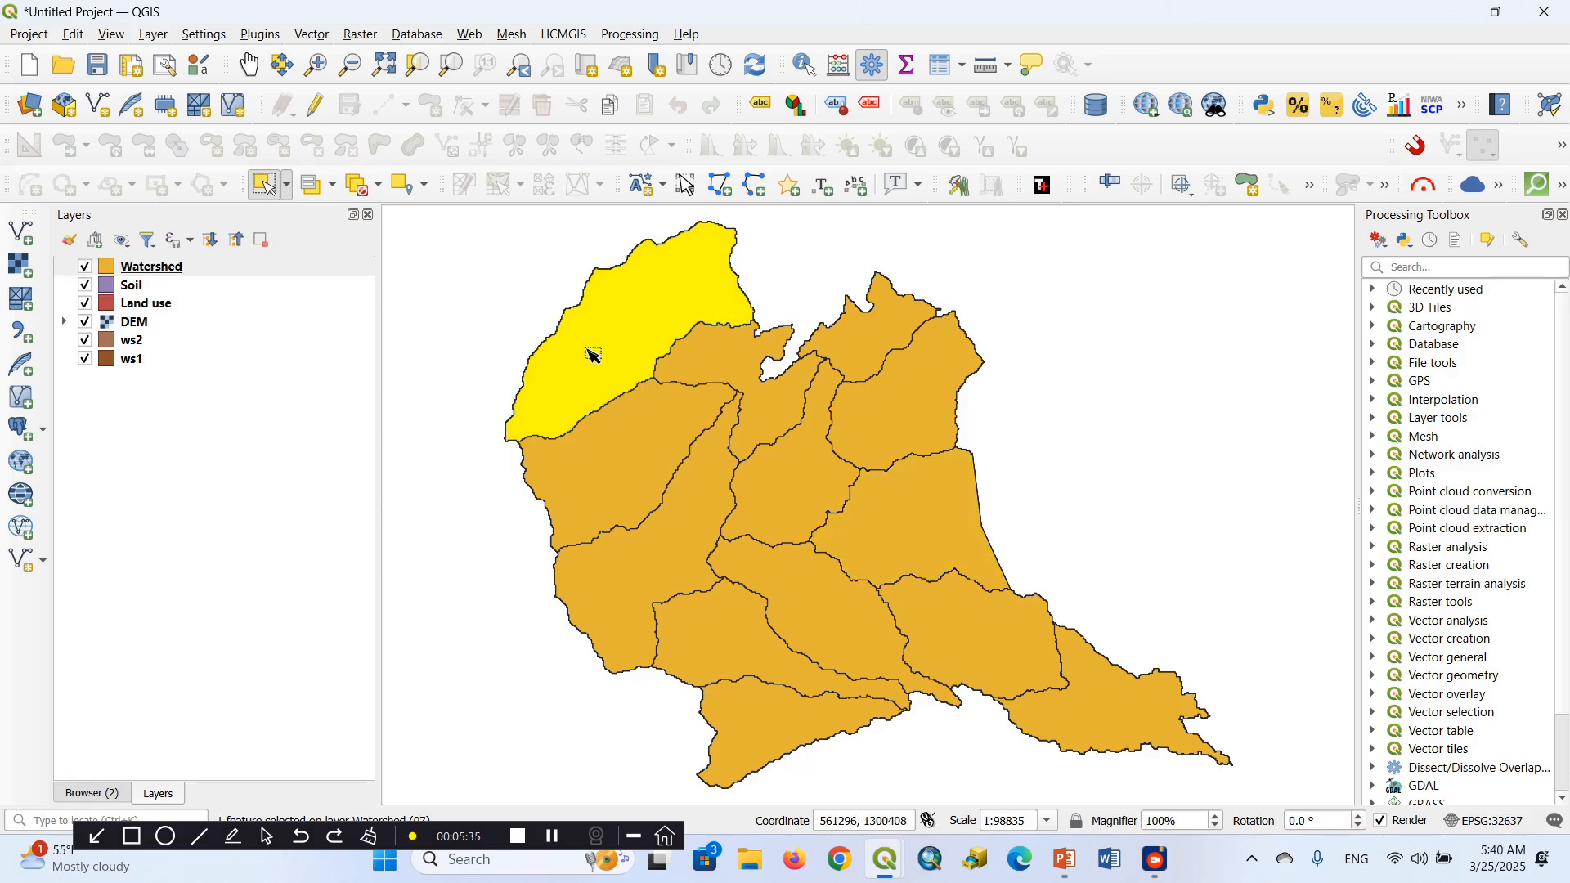
{"action": "left_click", "coordinate": [625, 481]}
{"action": "left_click", "coordinate": [652, 571]}
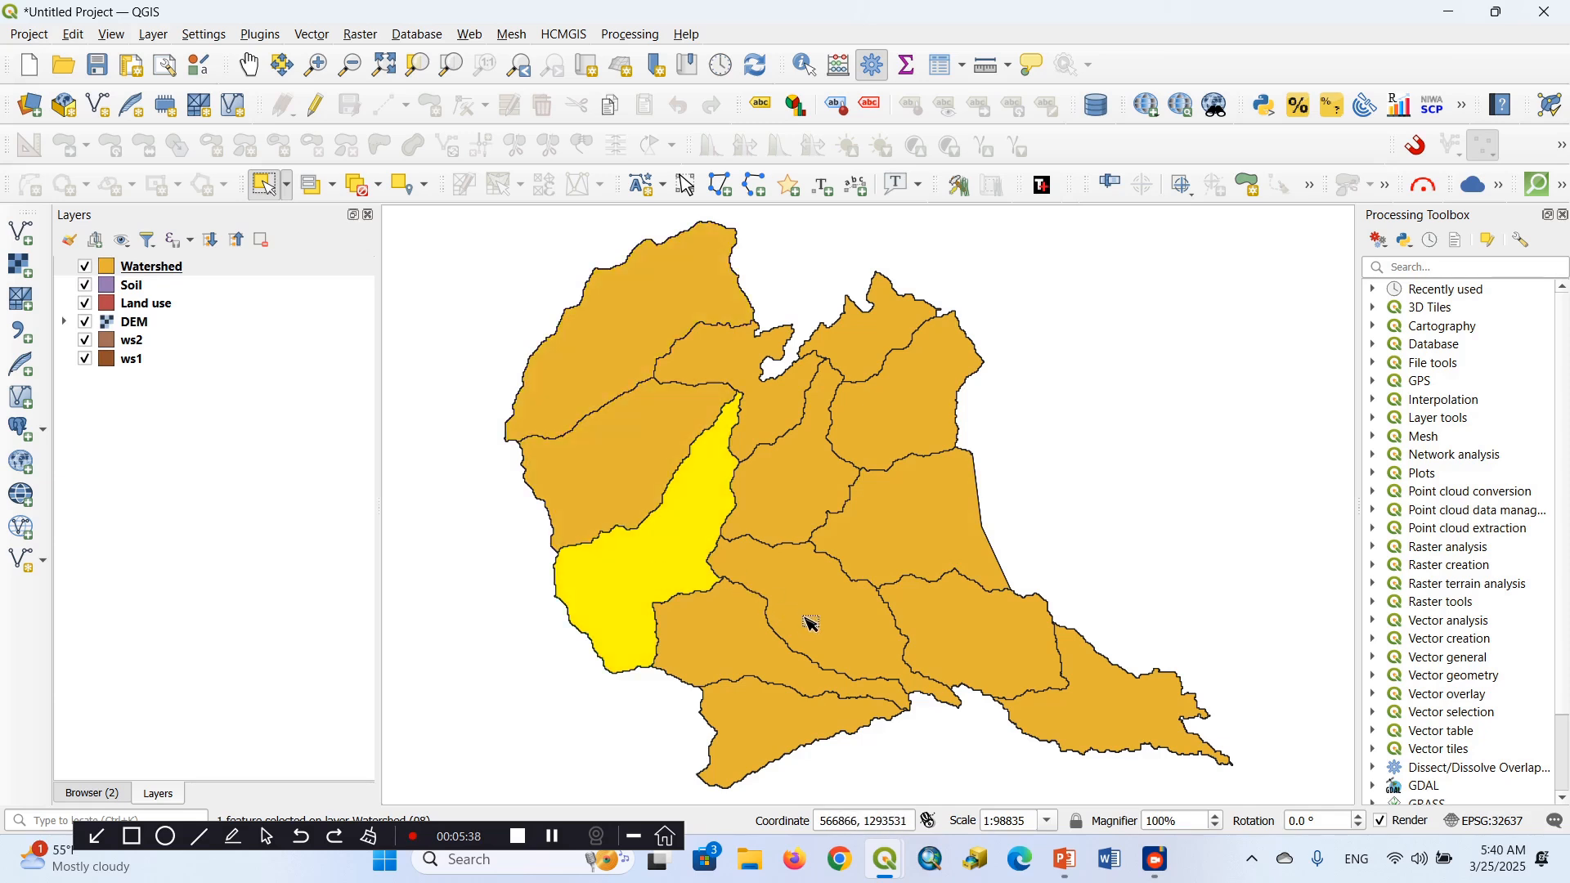
{"action": "left_click", "coordinate": [806, 622]}
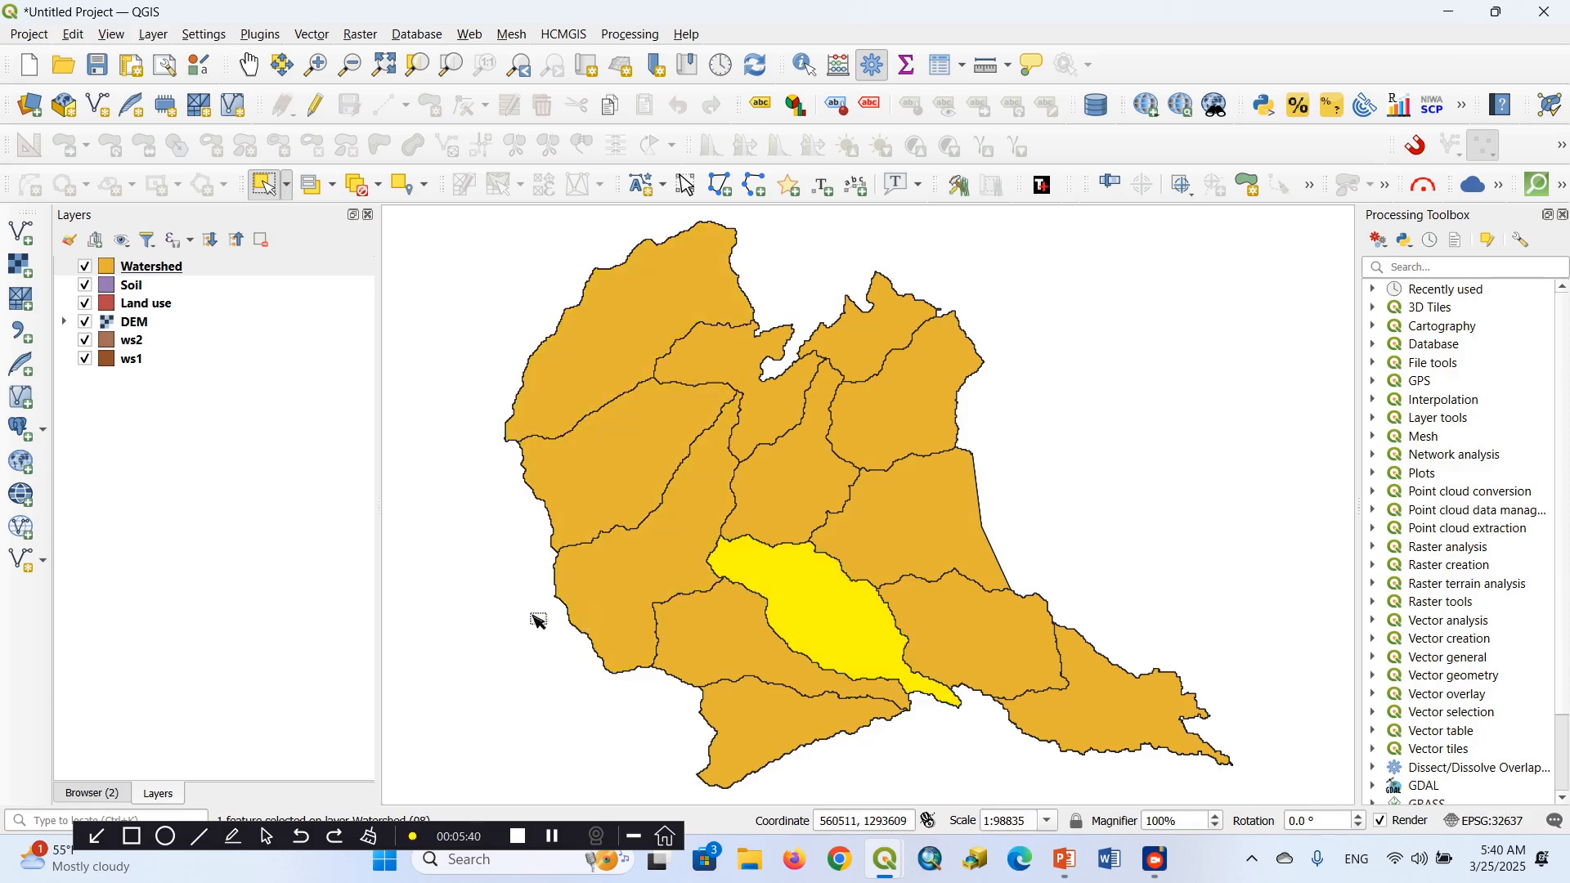
Switch to the Part 2.pptx presentation in PowerPoint and display slide 4, Introduction to Geoprocessing
{"action": "mouse_move", "coordinate": [1070, 872]}
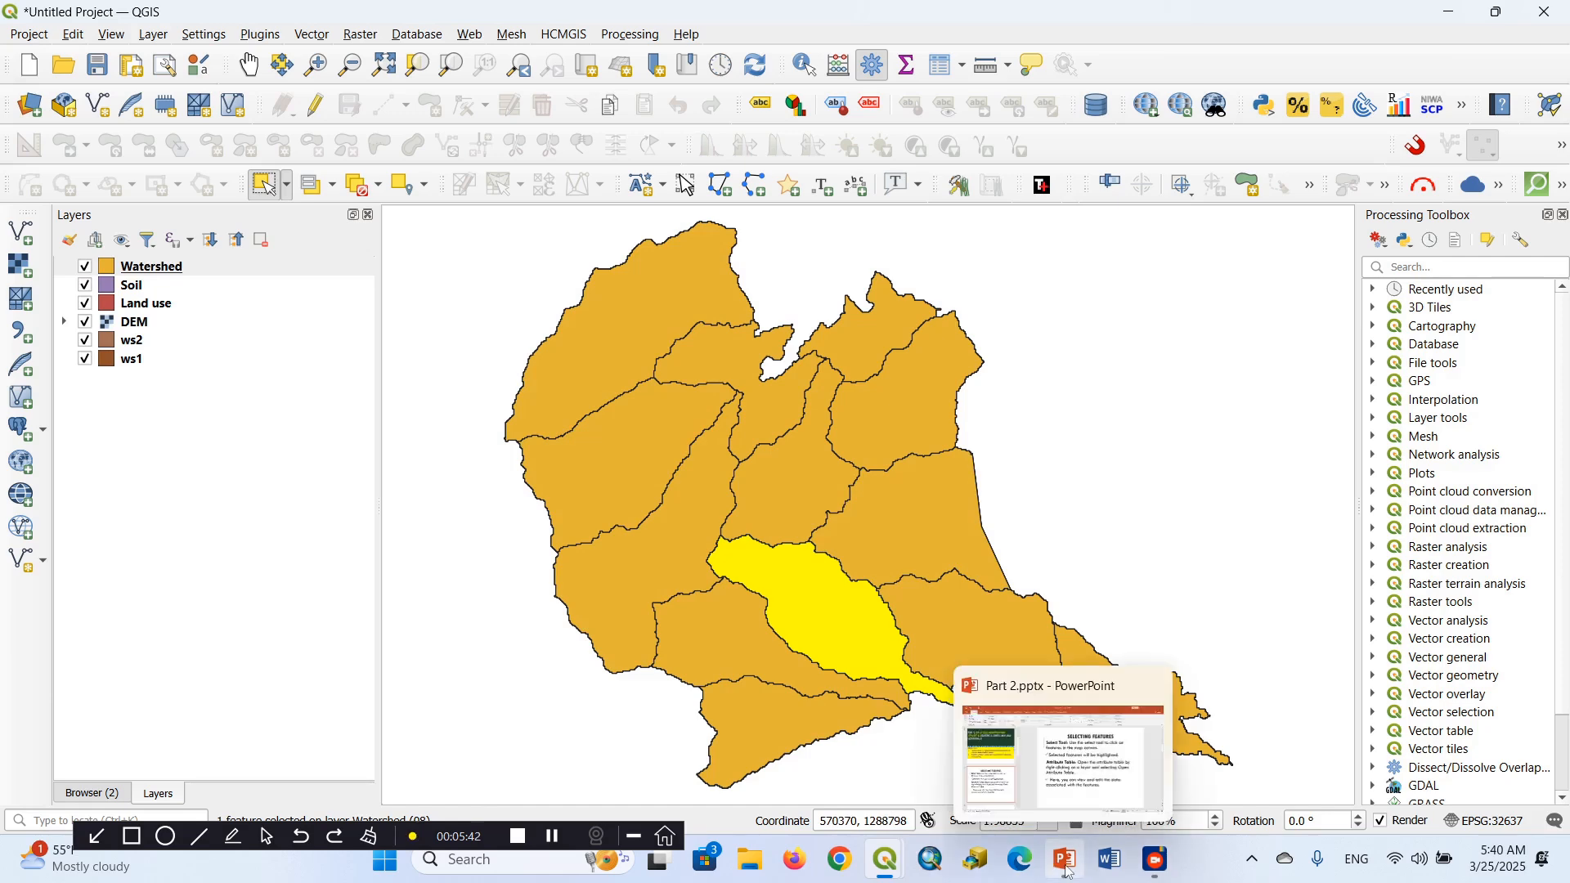
{"action": "left_click", "coordinate": [1069, 871]}
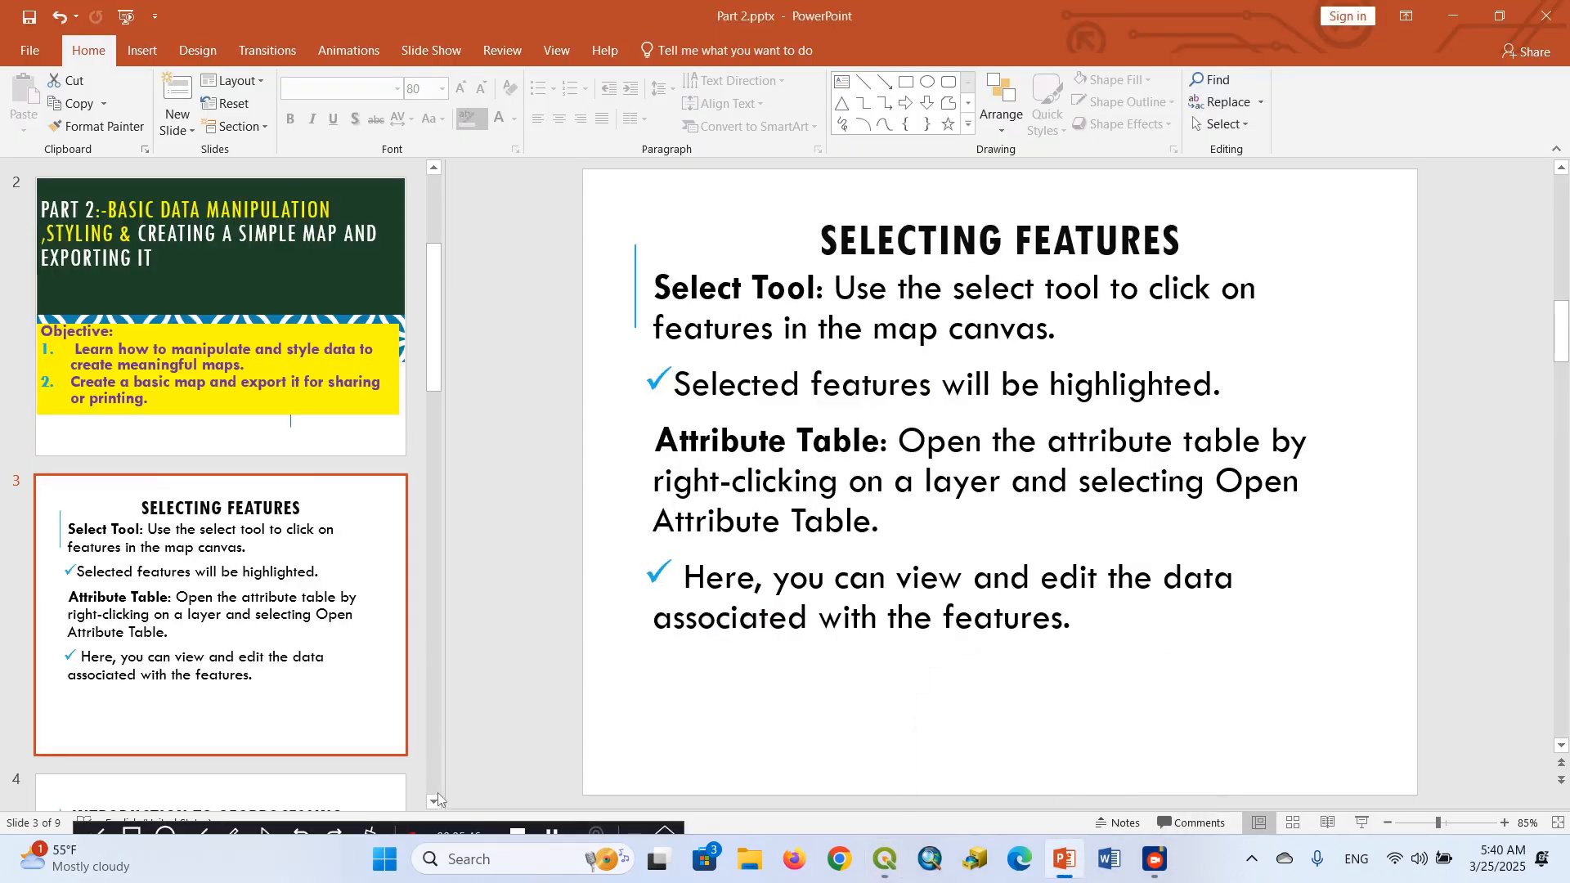
{"action": "scroll", "coordinate": [439, 792], "scroll_direction": "down", "scroll_amount": 5}
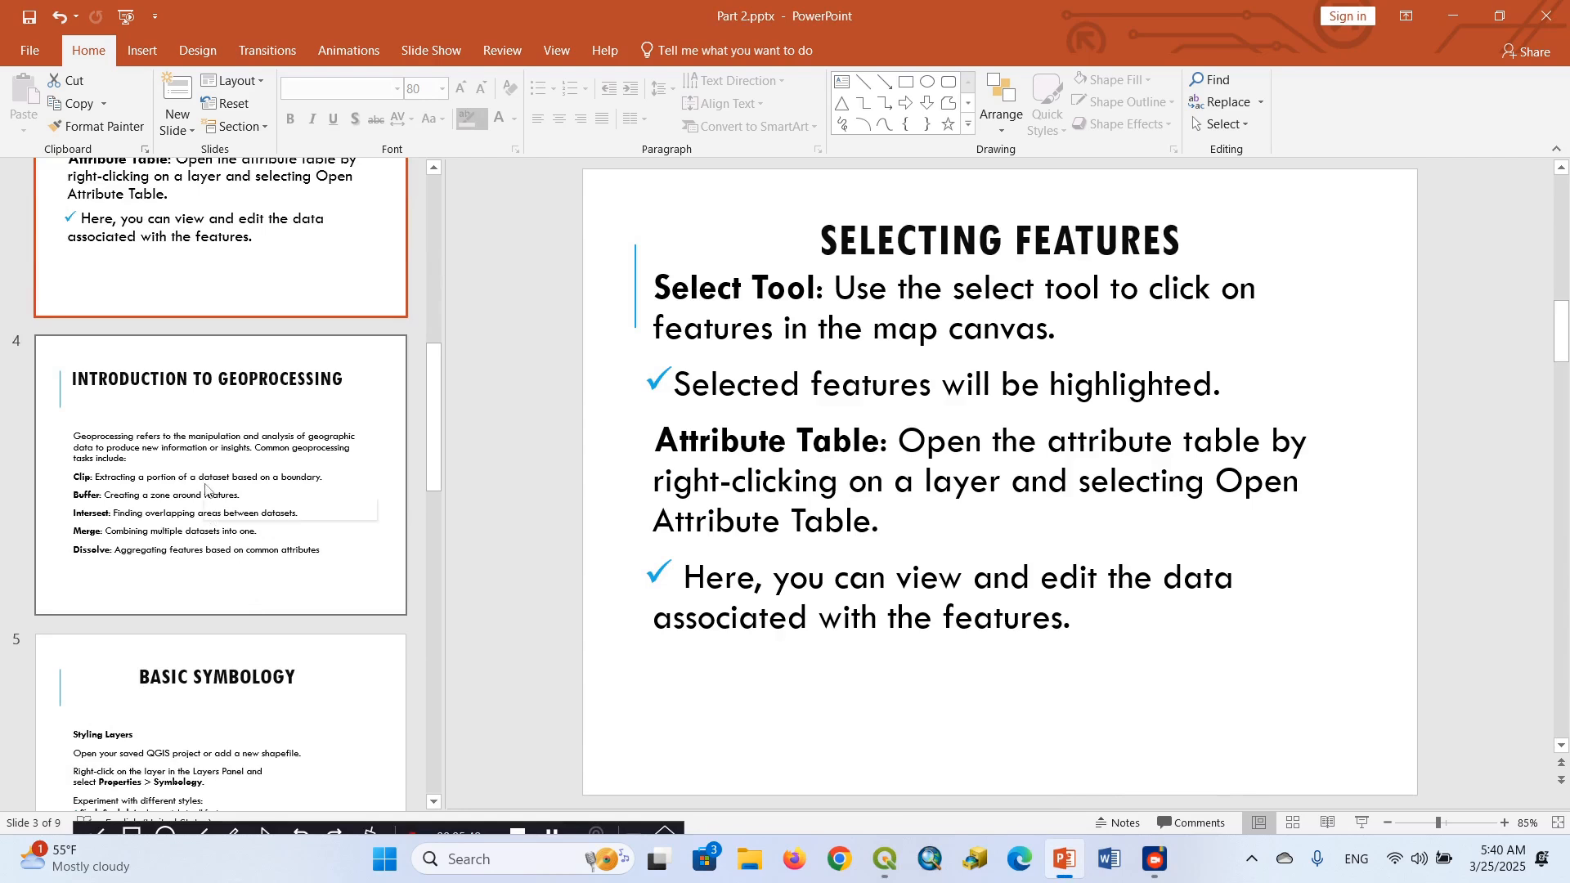
{"action": "left_click", "coordinate": [206, 488]}
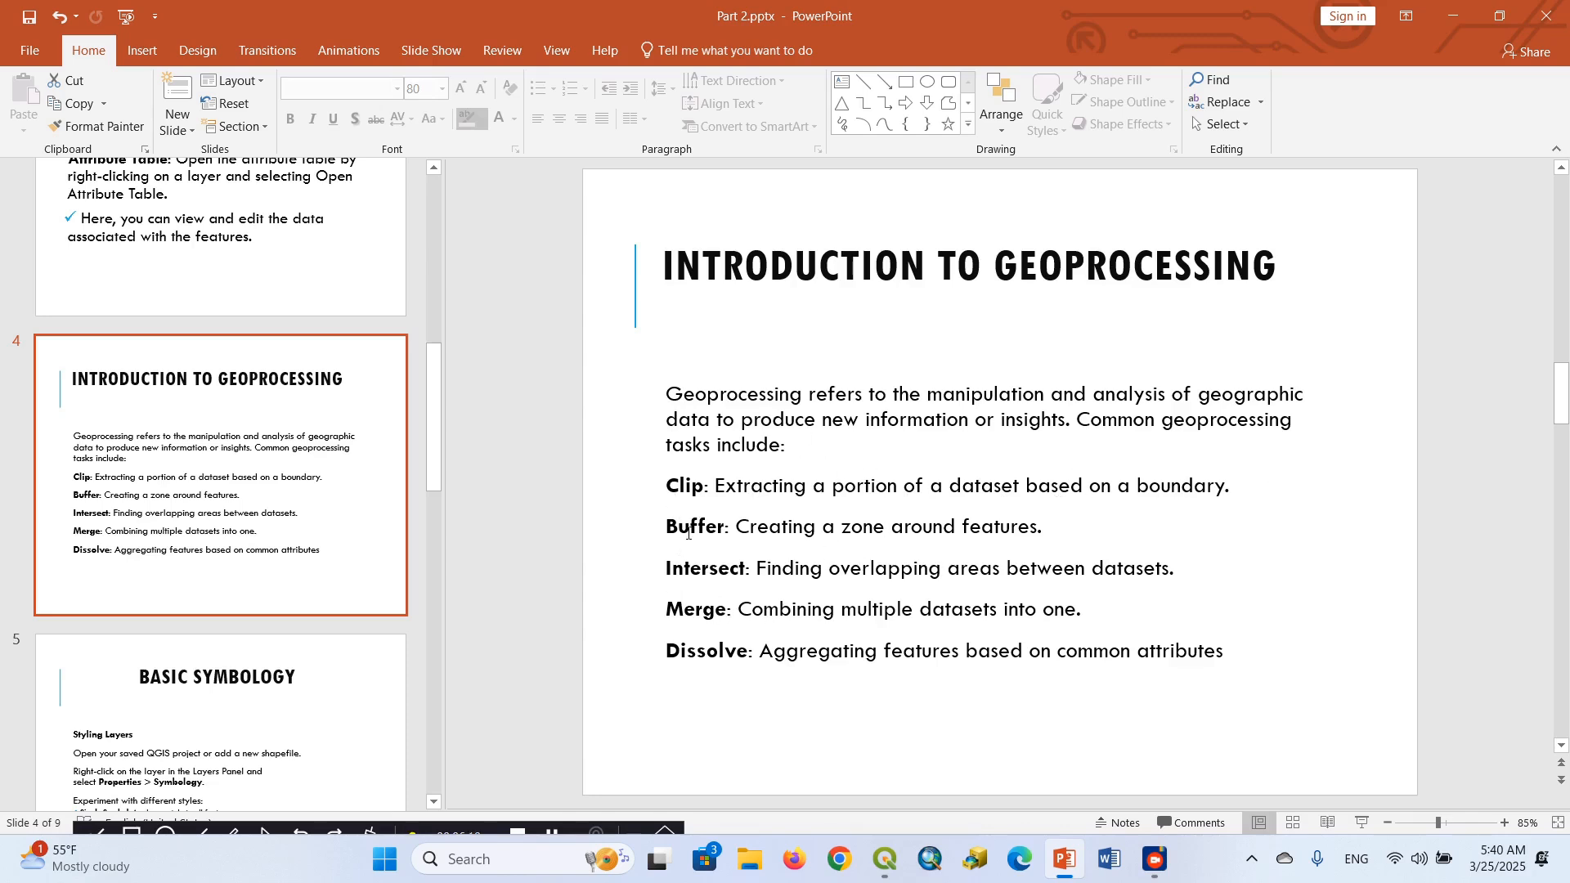
Switch back to the QGIS project and review the Watershed layer's attribute table, closing it when finished
{"action": "left_click", "coordinate": [885, 859]}
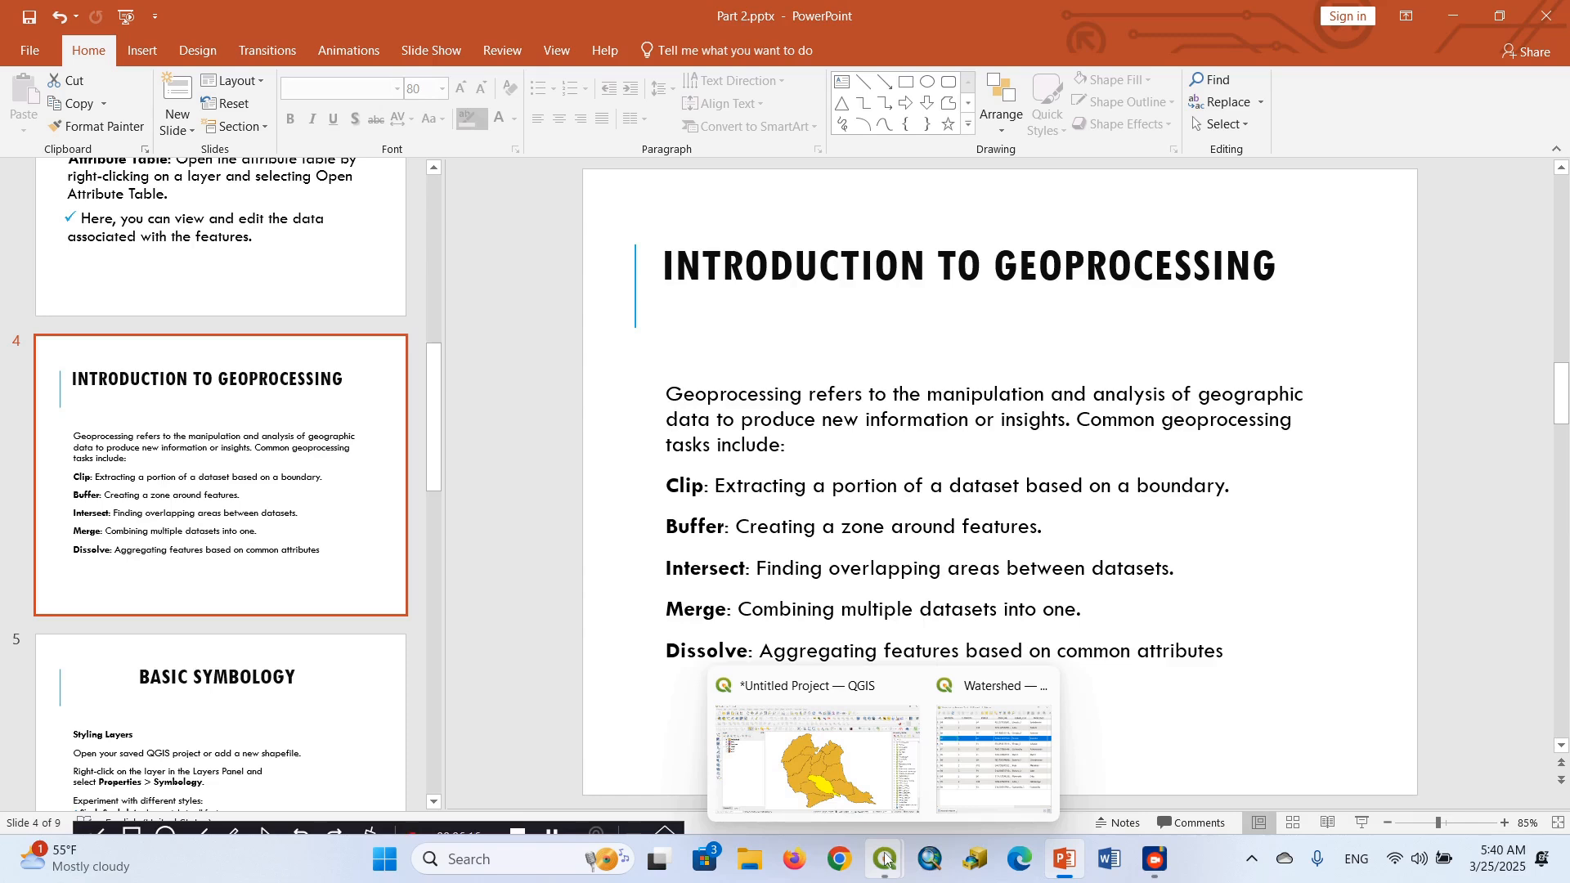
{"action": "left_click", "coordinate": [888, 861]}
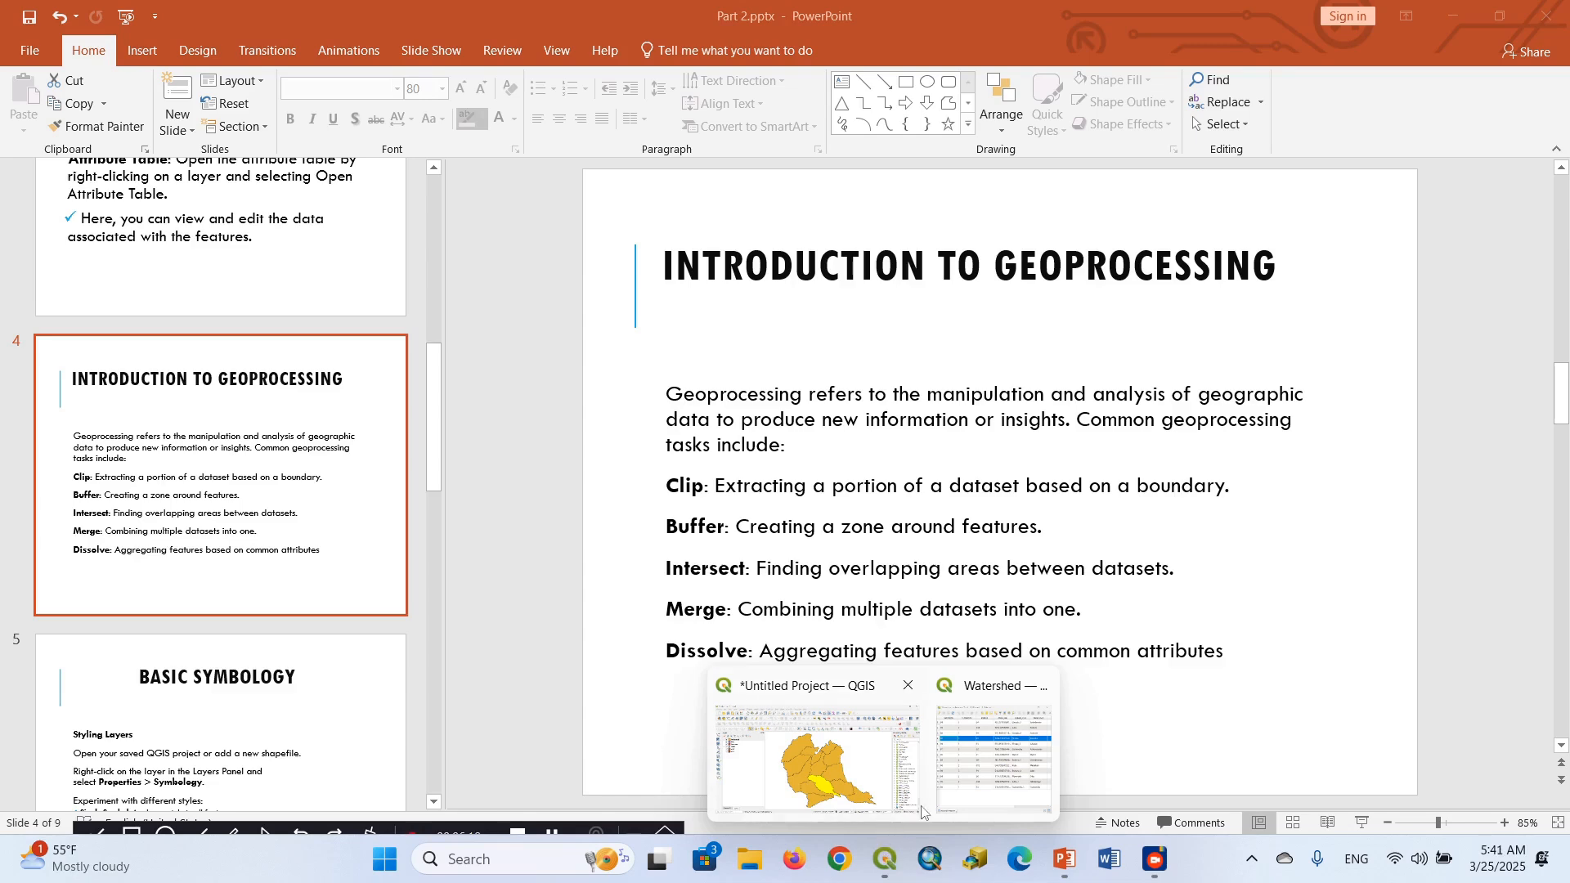
{"action": "left_click", "coordinate": [850, 792]}
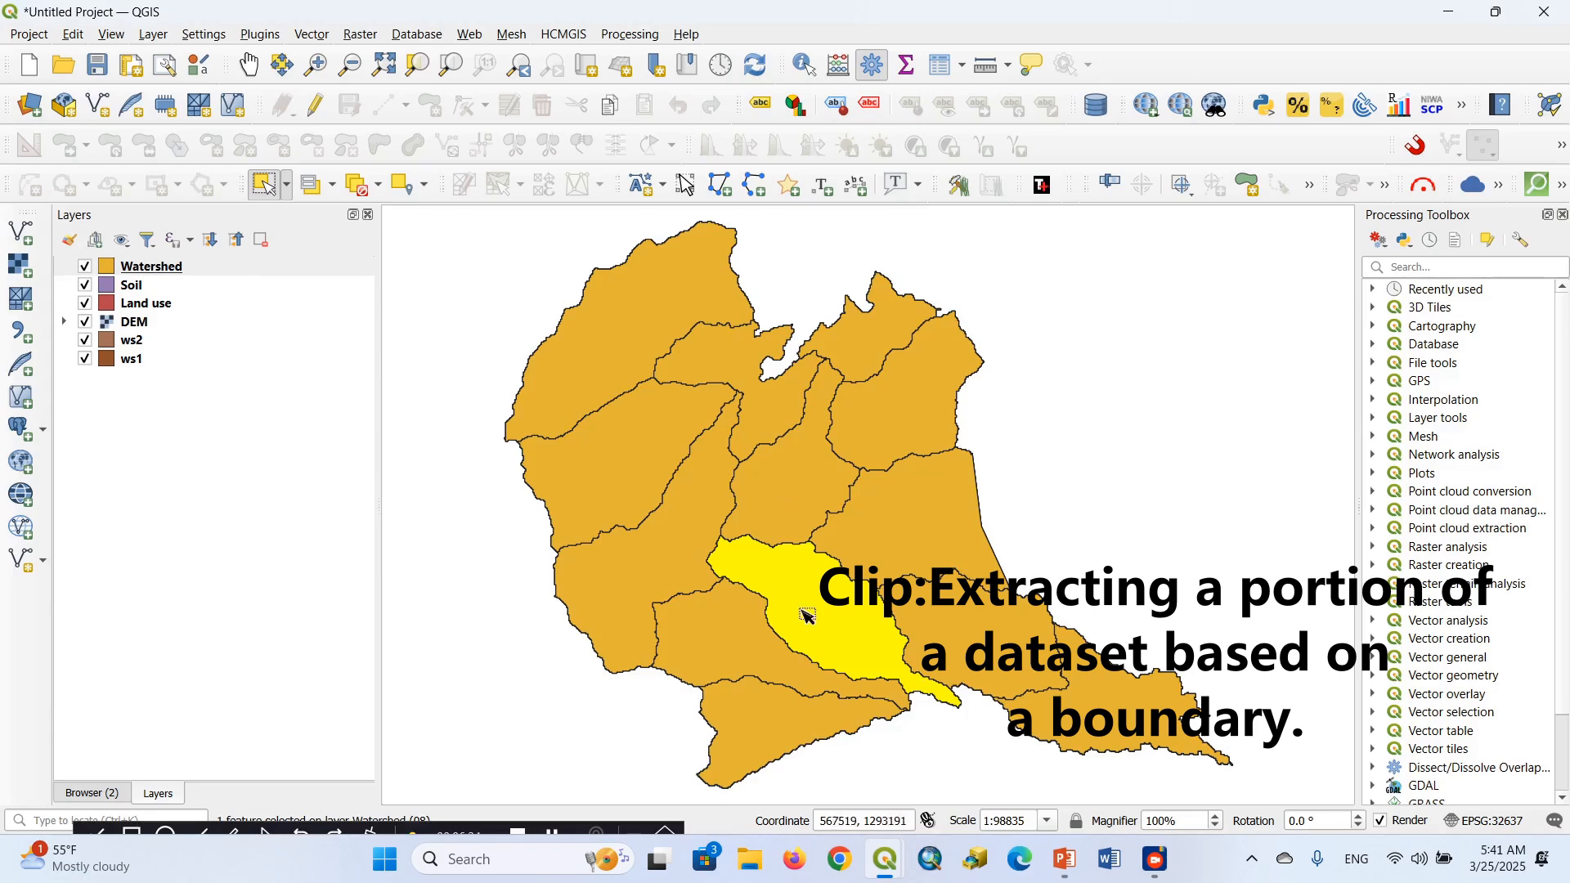
{"action": "left_click", "coordinate": [174, 275]}
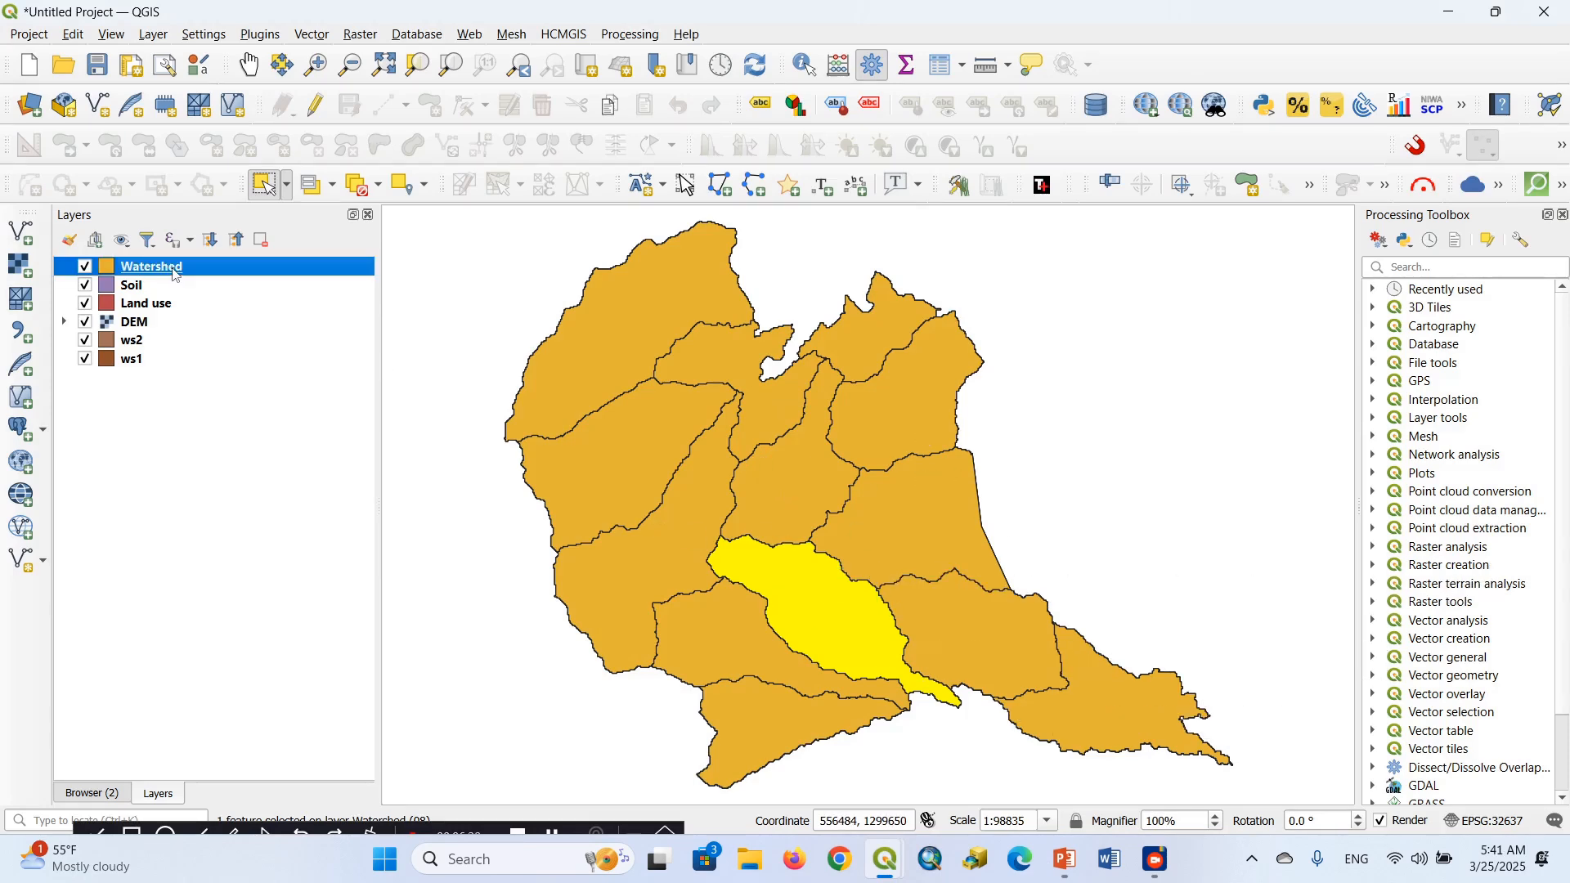
{"action": "right_click", "coordinate": [174, 276]}
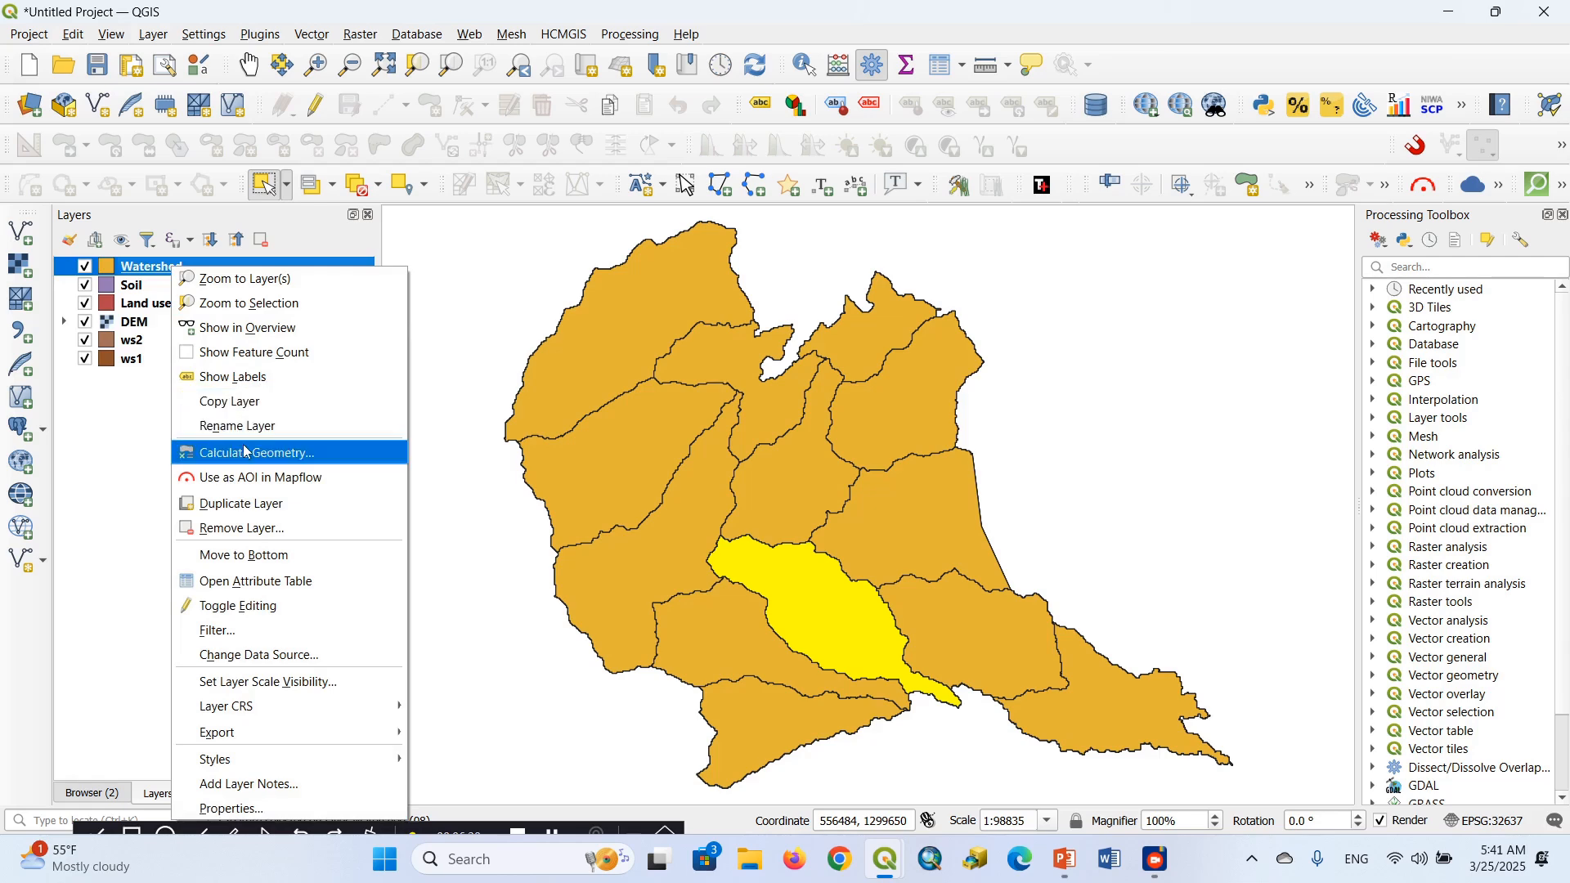
{"action": "left_click", "coordinate": [254, 582]}
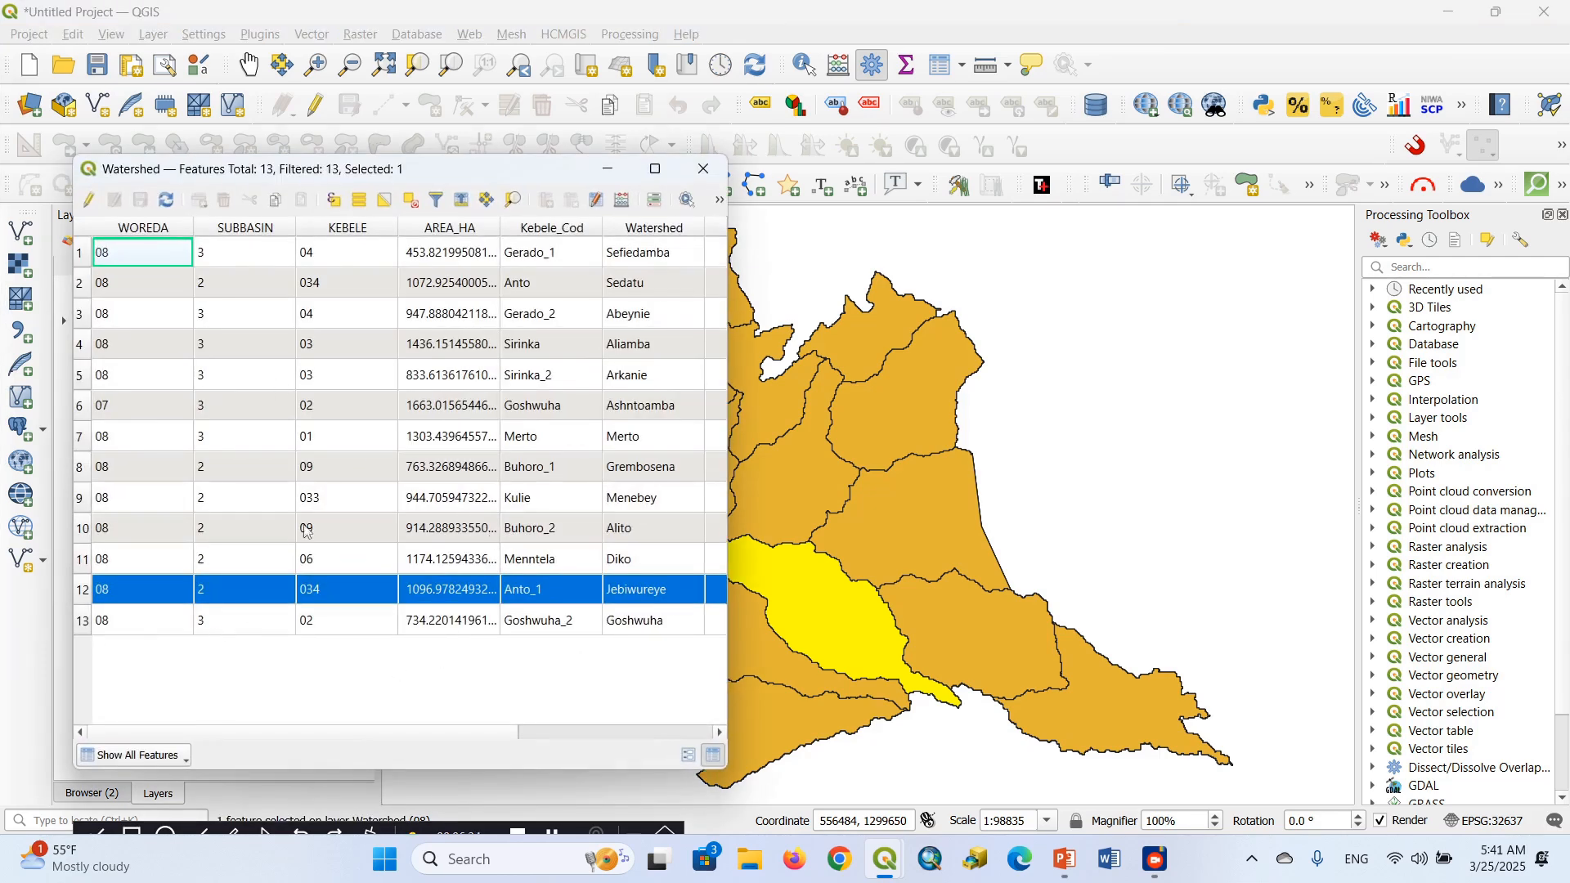
{"action": "left_click", "coordinate": [703, 168]}
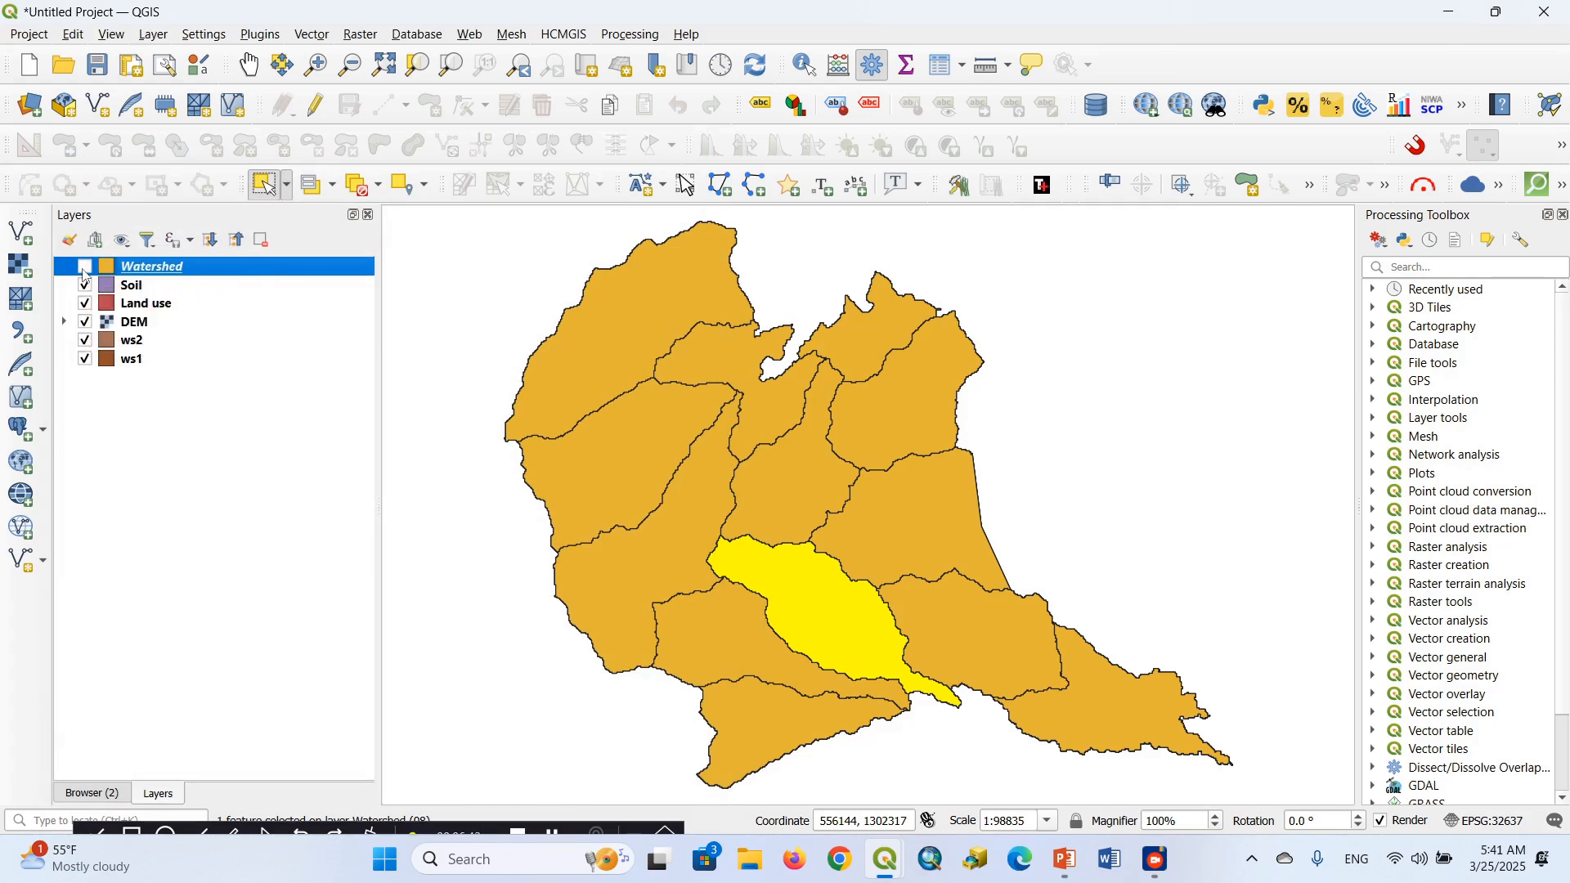
Leave only the Soil and ws1 layers visible and move ws1 to the top of the layer order
{"action": "left_click", "coordinate": [84, 267]}
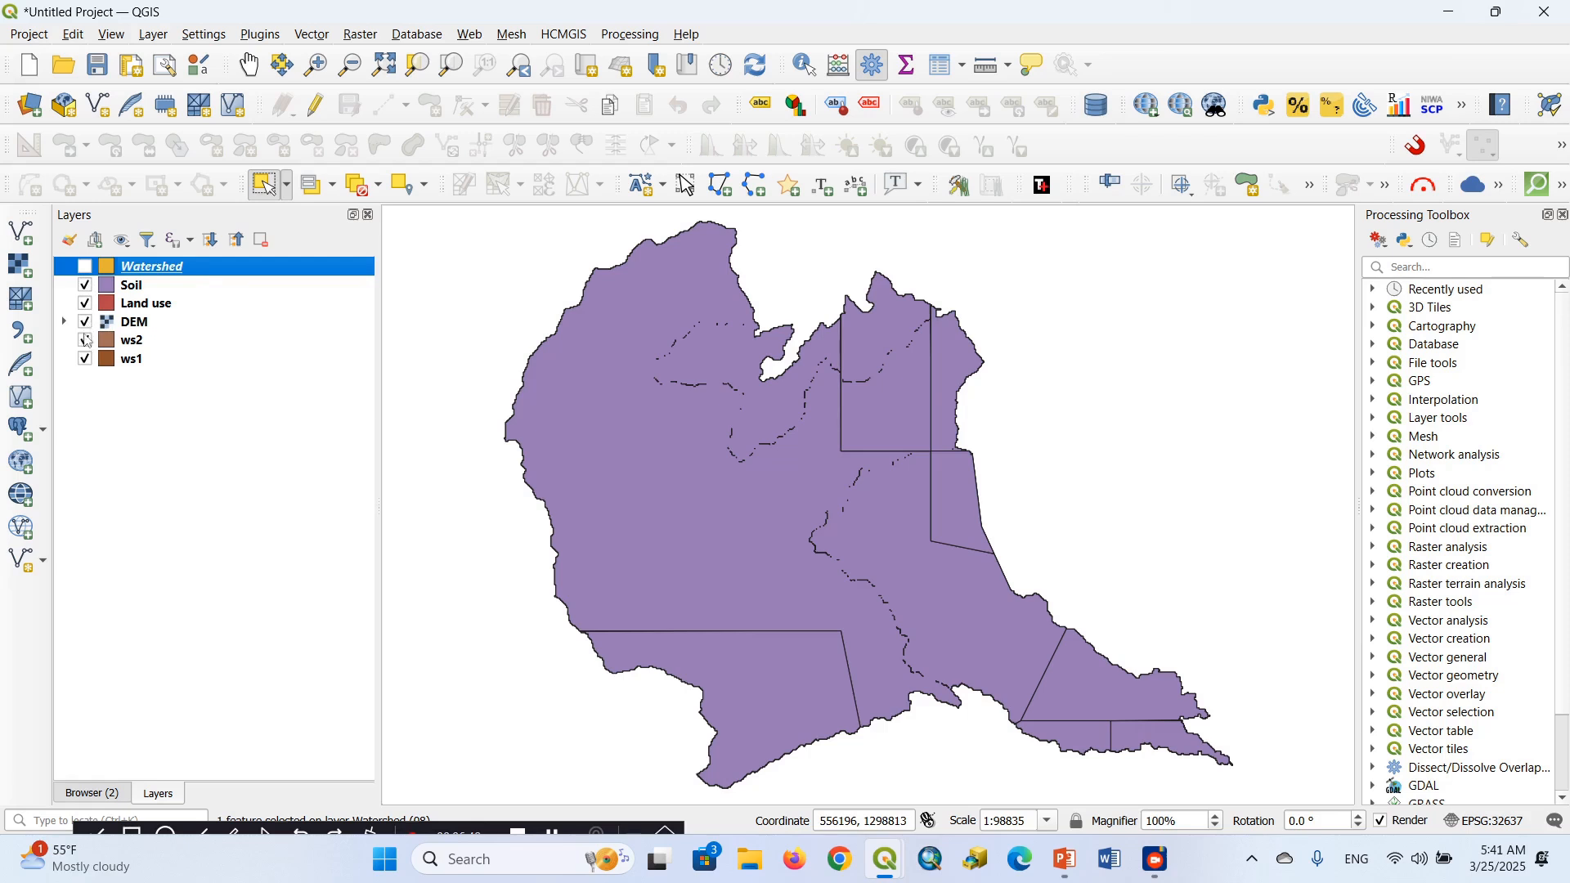
{"action": "left_click", "coordinate": [85, 286]}
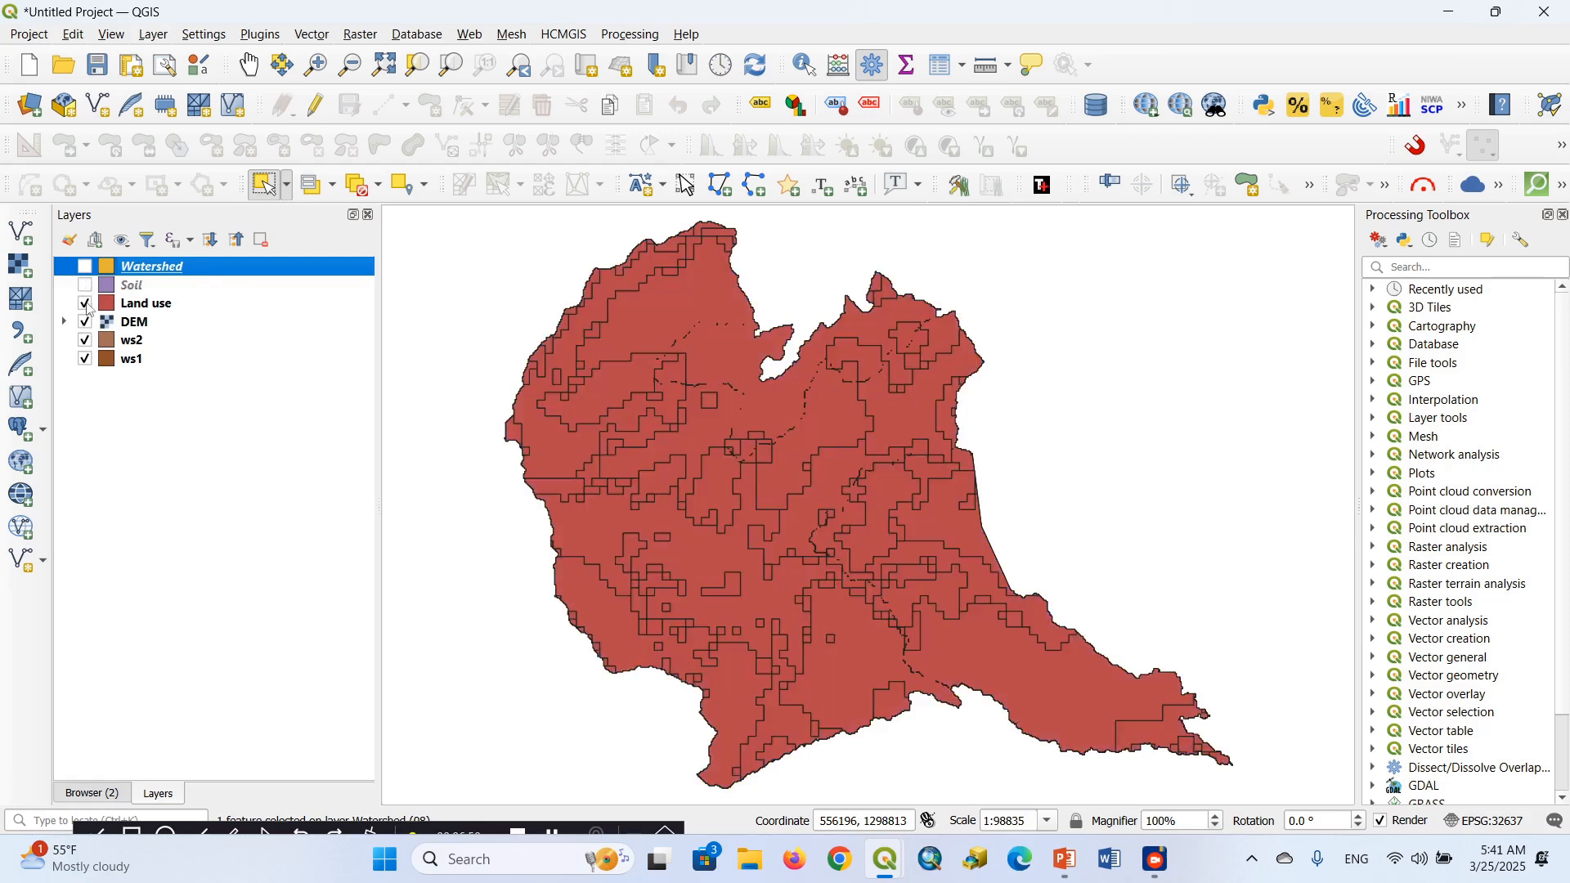
{"action": "left_click", "coordinate": [85, 304]}
{"action": "left_click", "coordinate": [85, 322]}
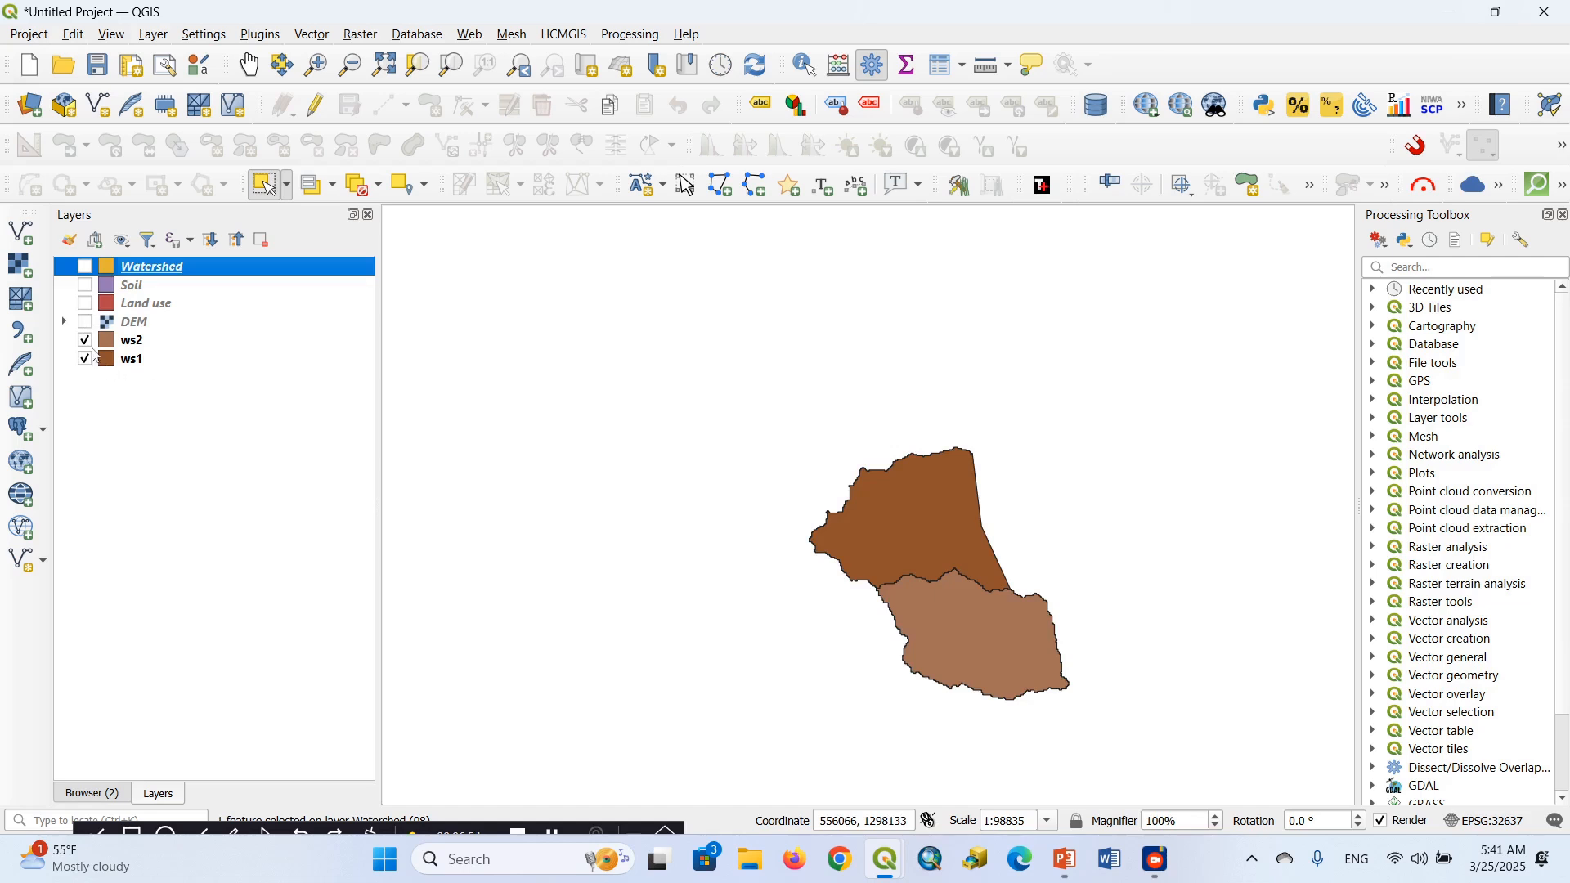
{"action": "left_click", "coordinate": [85, 341]}
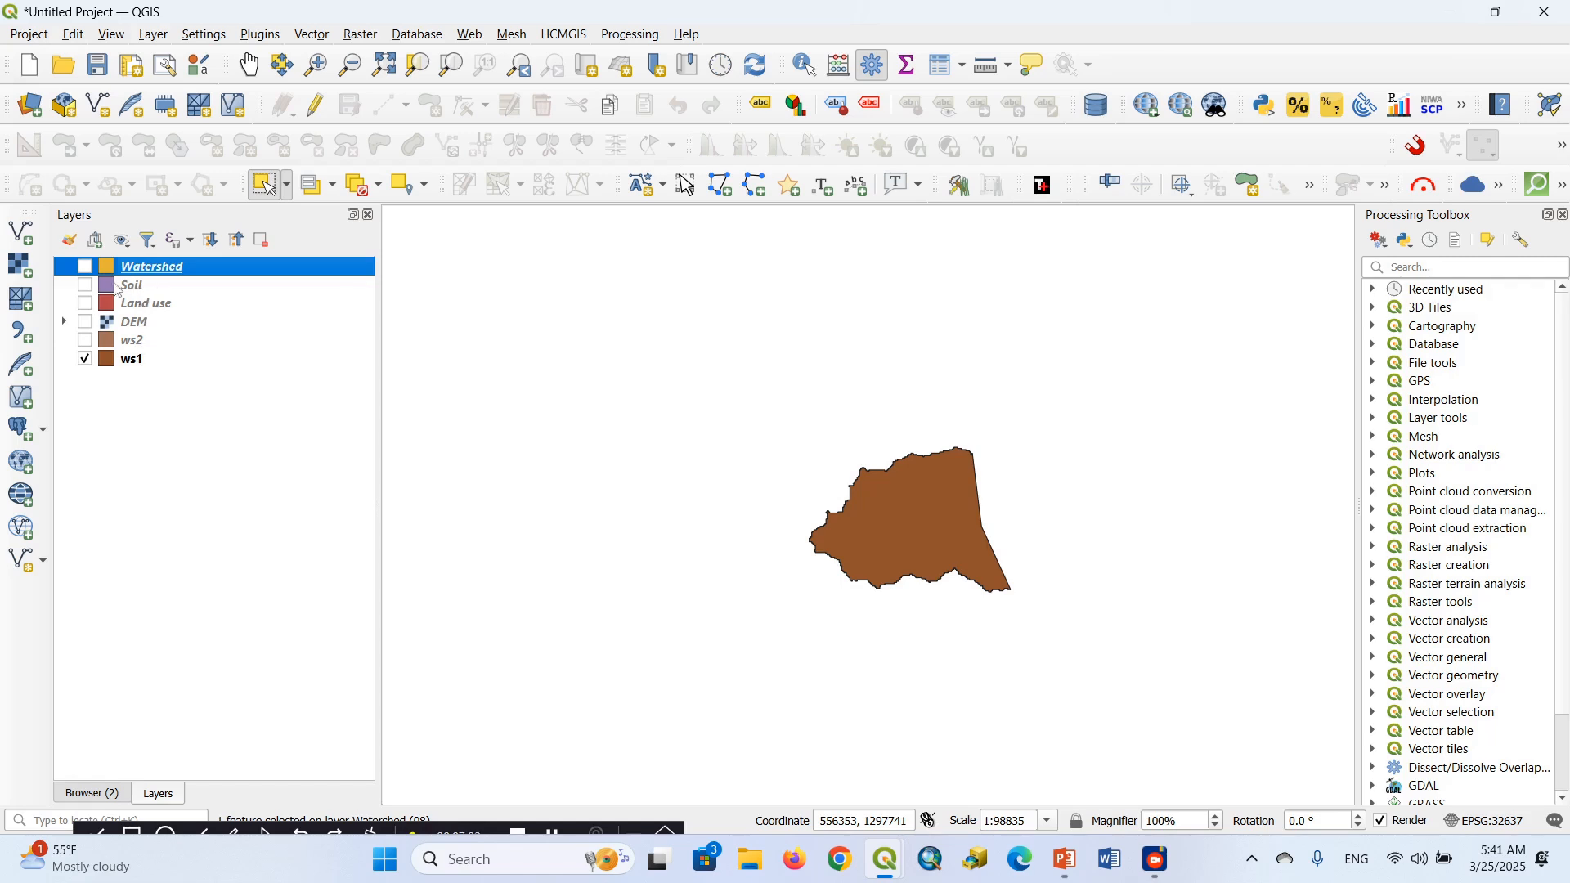
{"action": "left_click", "coordinate": [85, 285]}
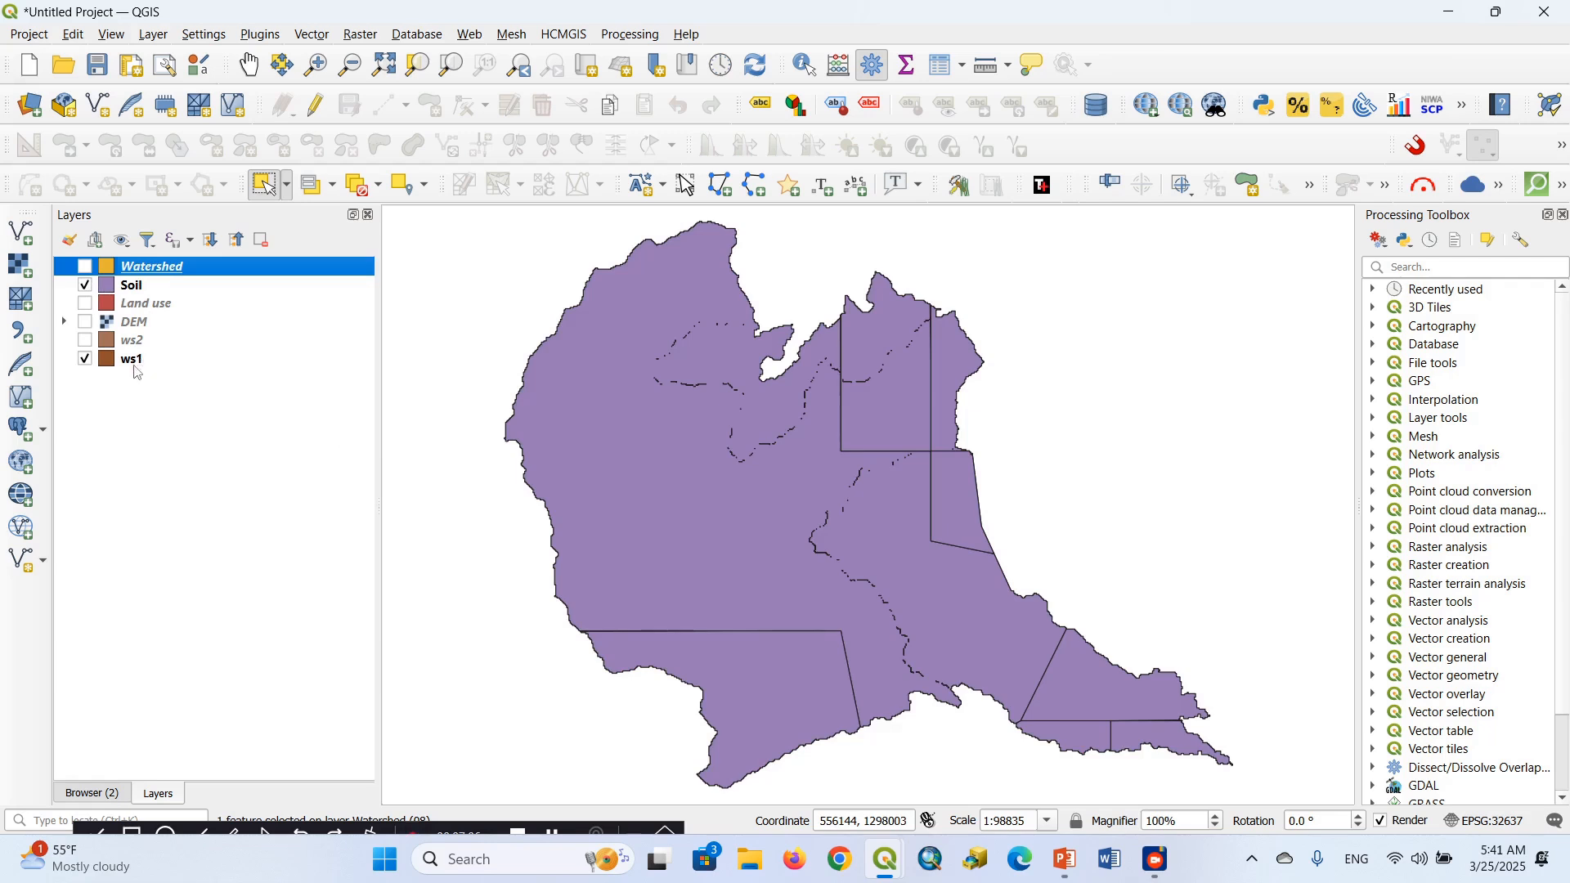
{"action": "left_click_drag", "start_coordinate": [137, 370], "coordinate": [123, 264]}
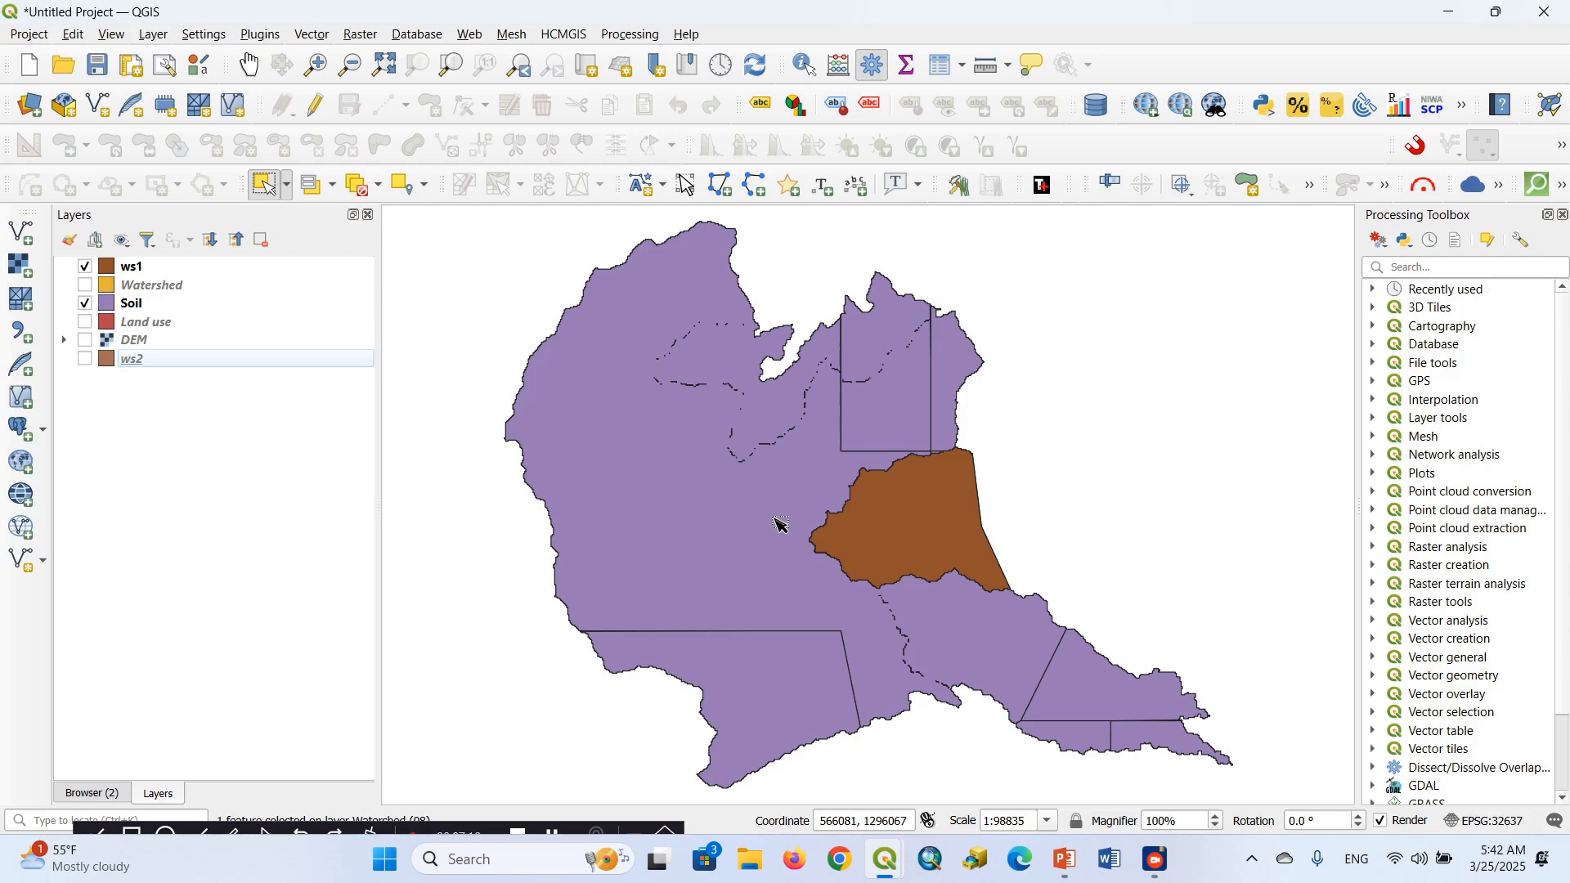
Start the Clip geoprocessing tool for vector layers and set Soil as the input layer
{"action": "left_click", "coordinate": [313, 36]}
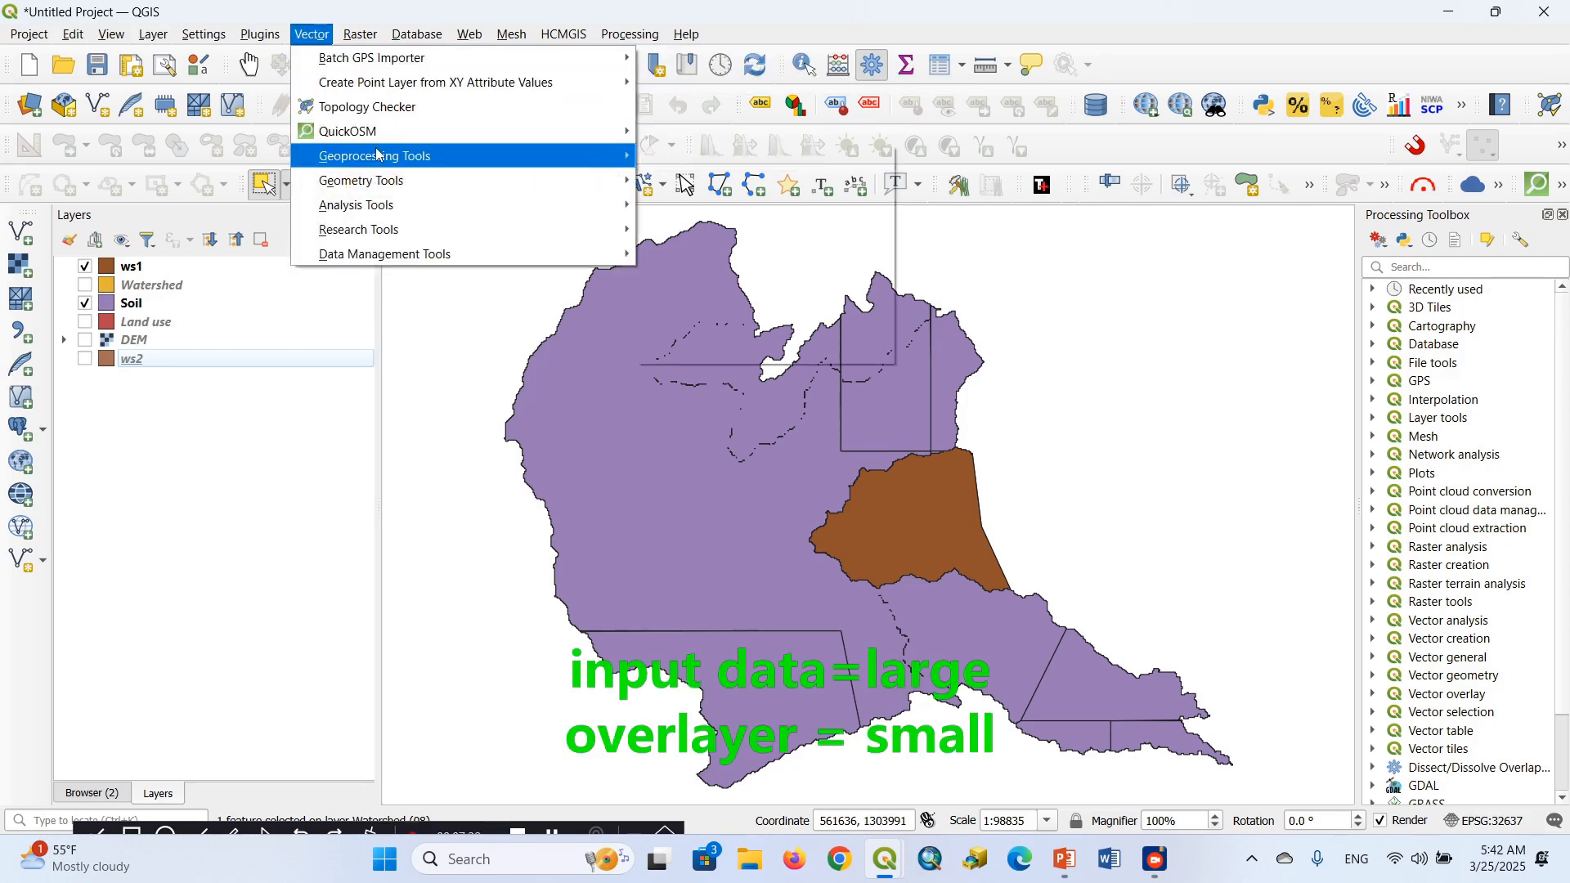
{"action": "mouse_move", "coordinate": [378, 156]}
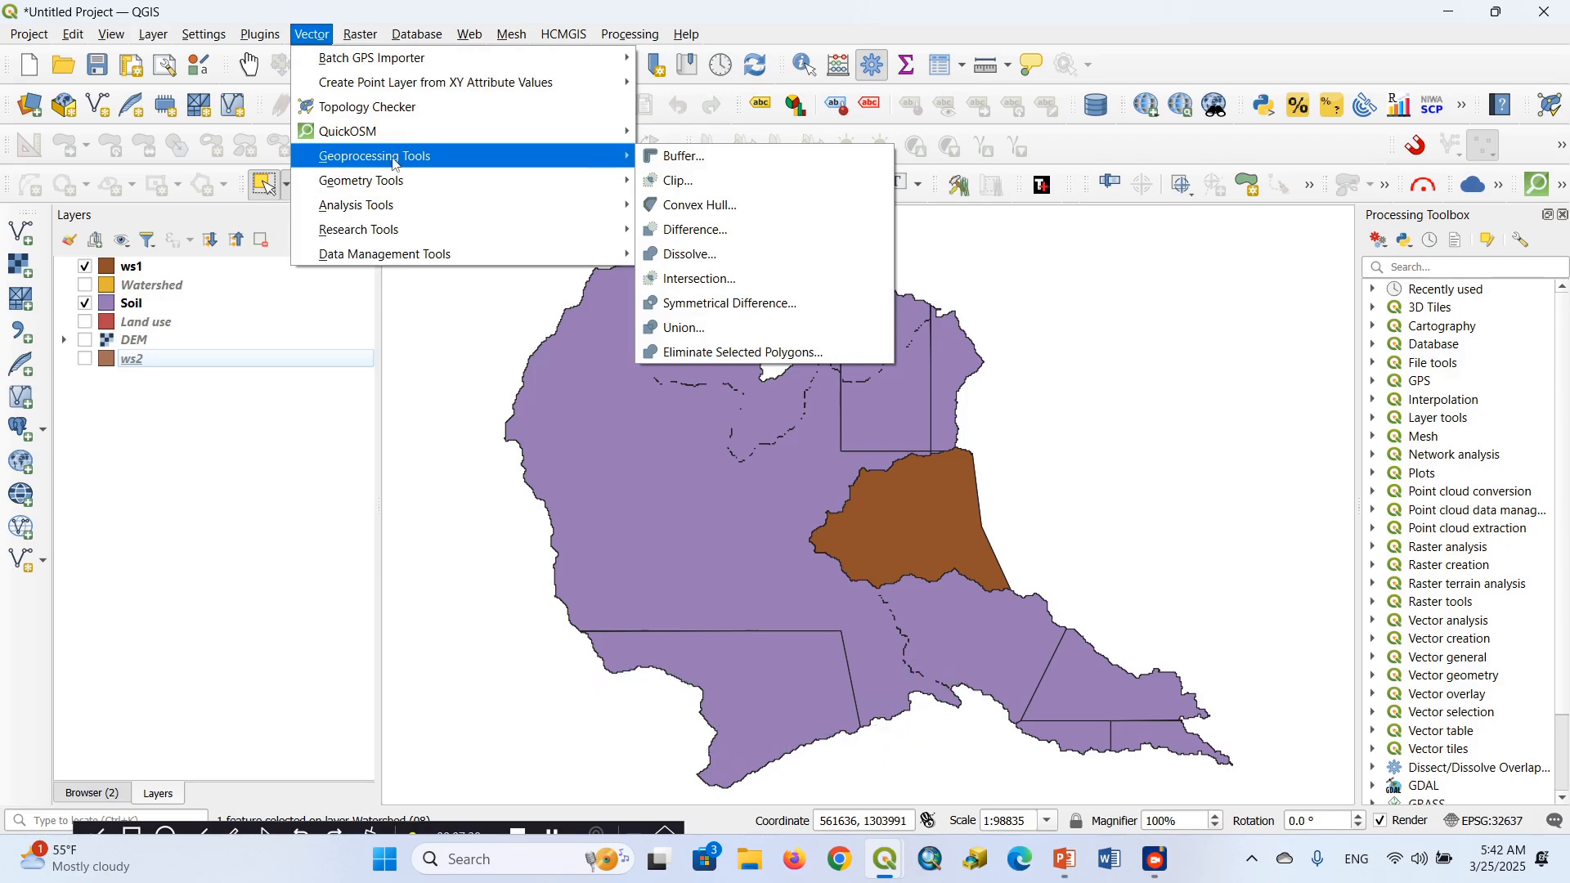
{"action": "left_click", "coordinate": [678, 181]}
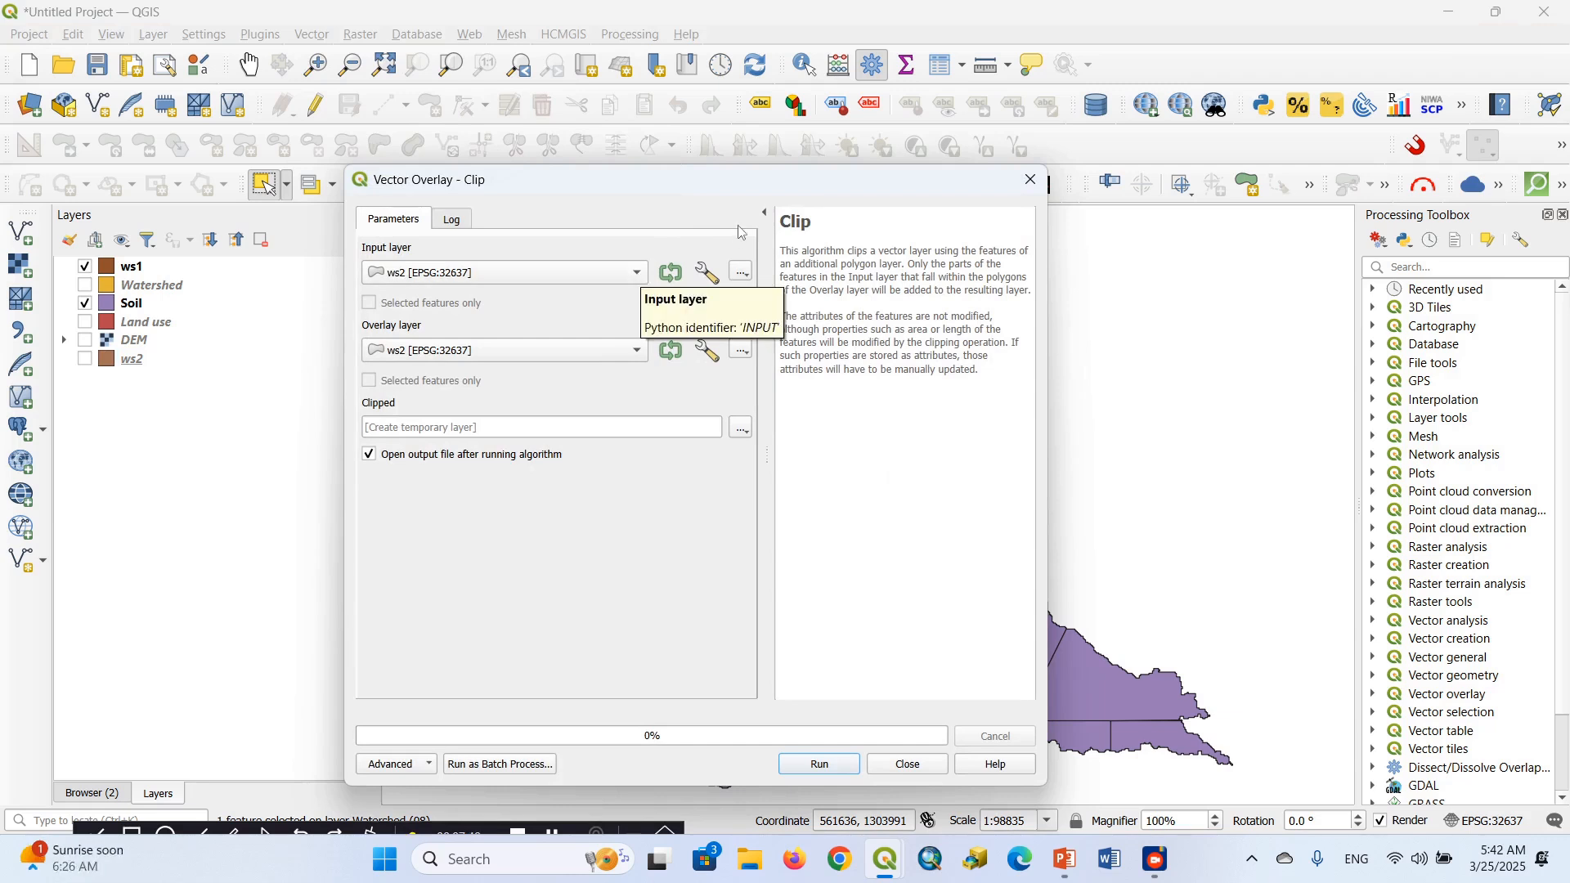
{"action": "left_click_drag", "start_coordinate": [803, 193], "coordinate": [378, 282]}
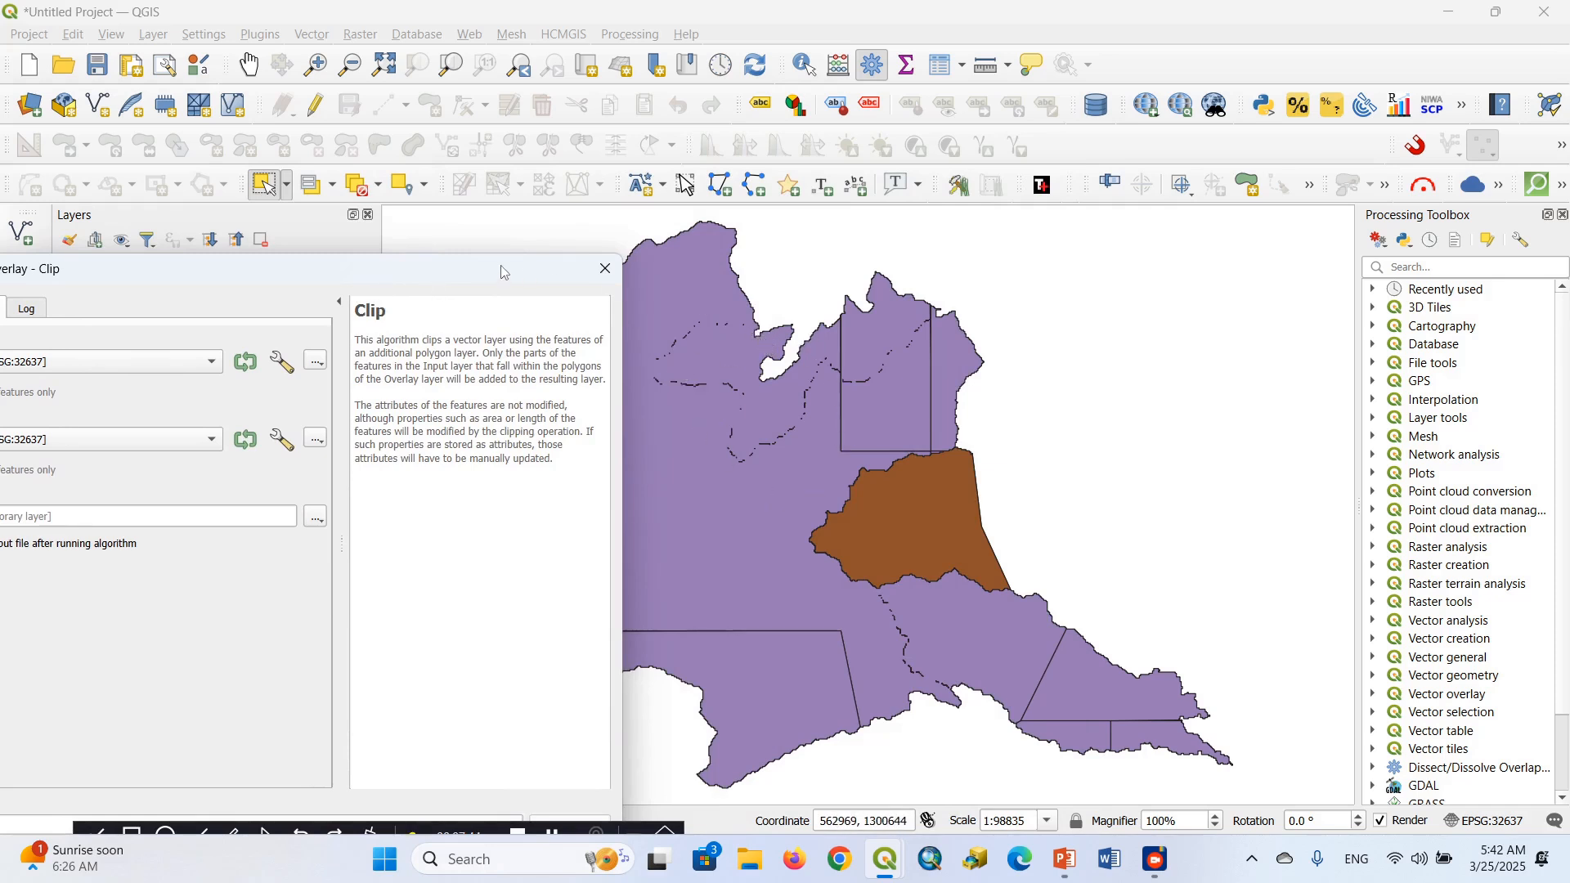
{"action": "left_click_drag", "start_coordinate": [439, 276], "coordinate": [580, 218]}
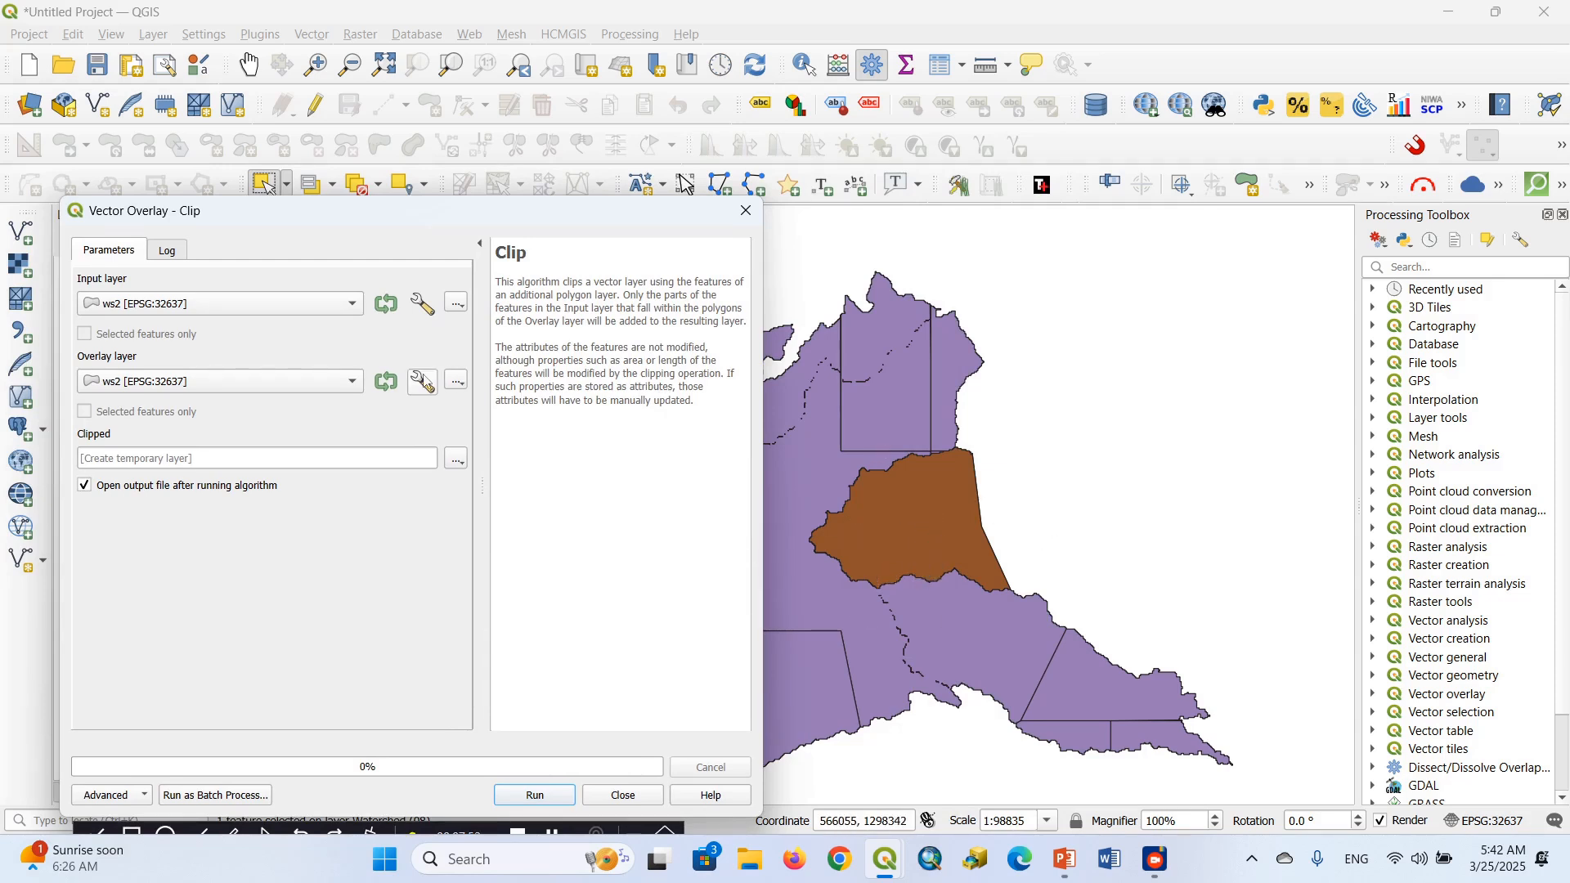
{"action": "left_click", "coordinate": [307, 314]}
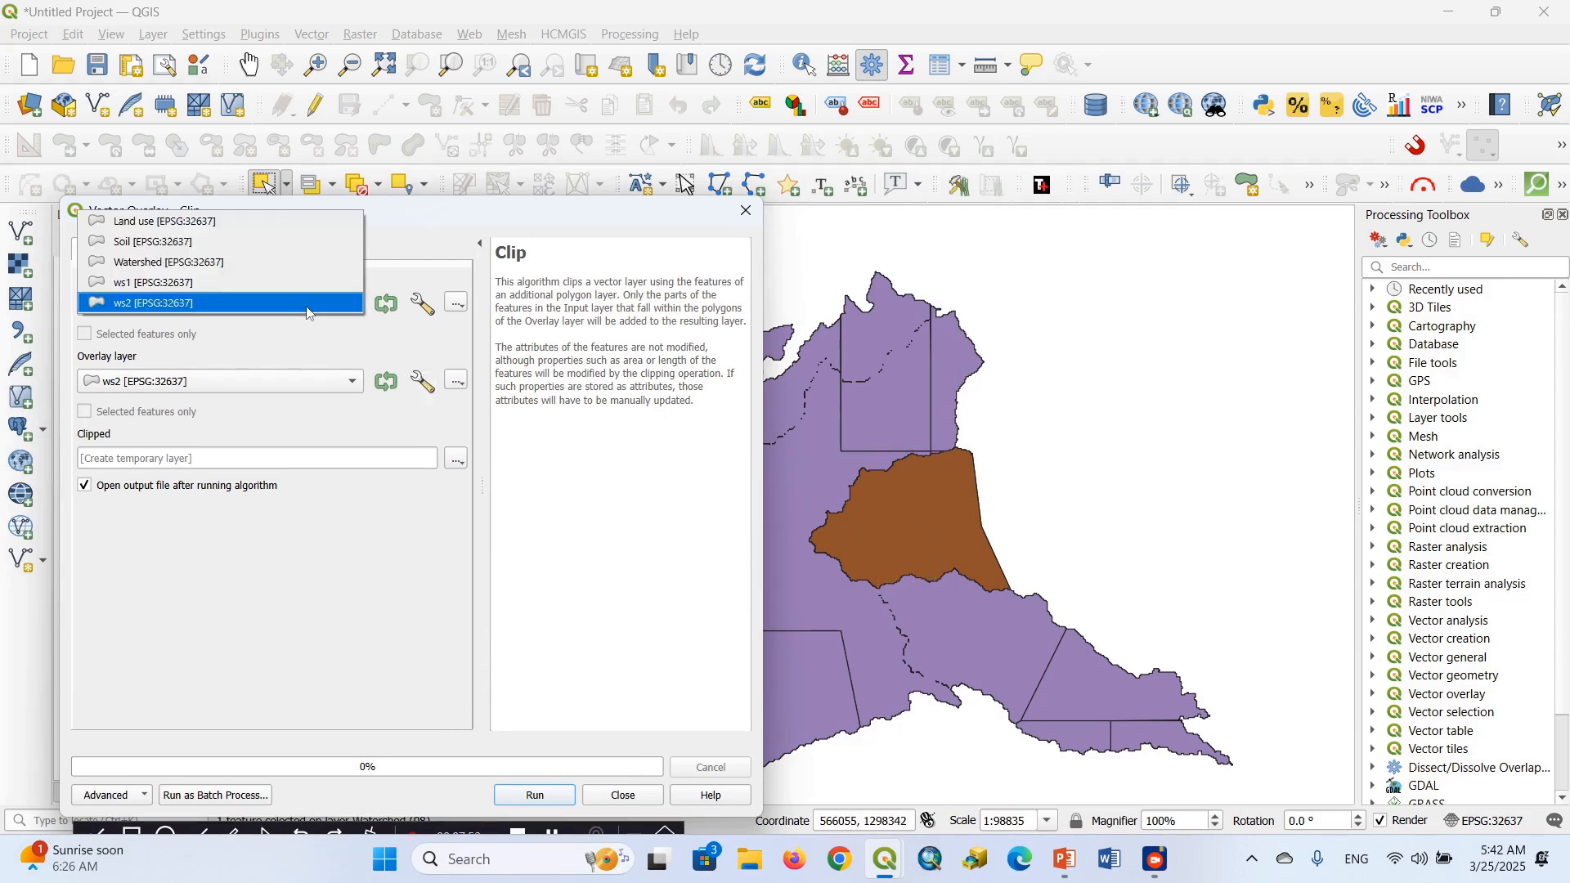
{"action": "left_click", "coordinate": [153, 239]}
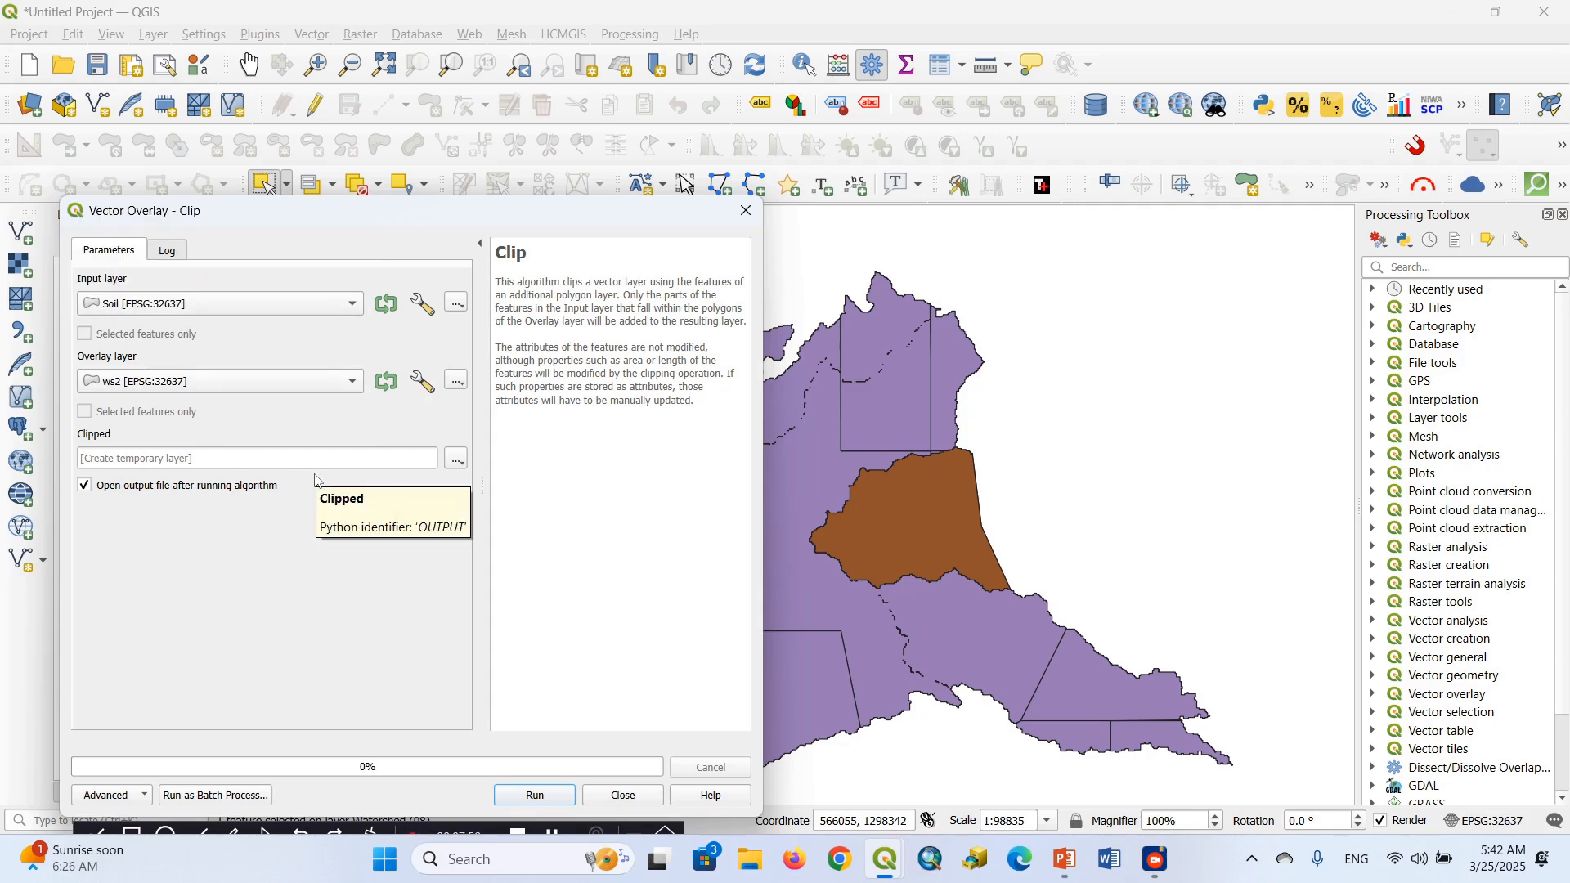
Set the clipped output to a shapefile named soil data in the QGIS Beginners T2 folder, and run the Clip
{"action": "left_click", "coordinate": [456, 460]}
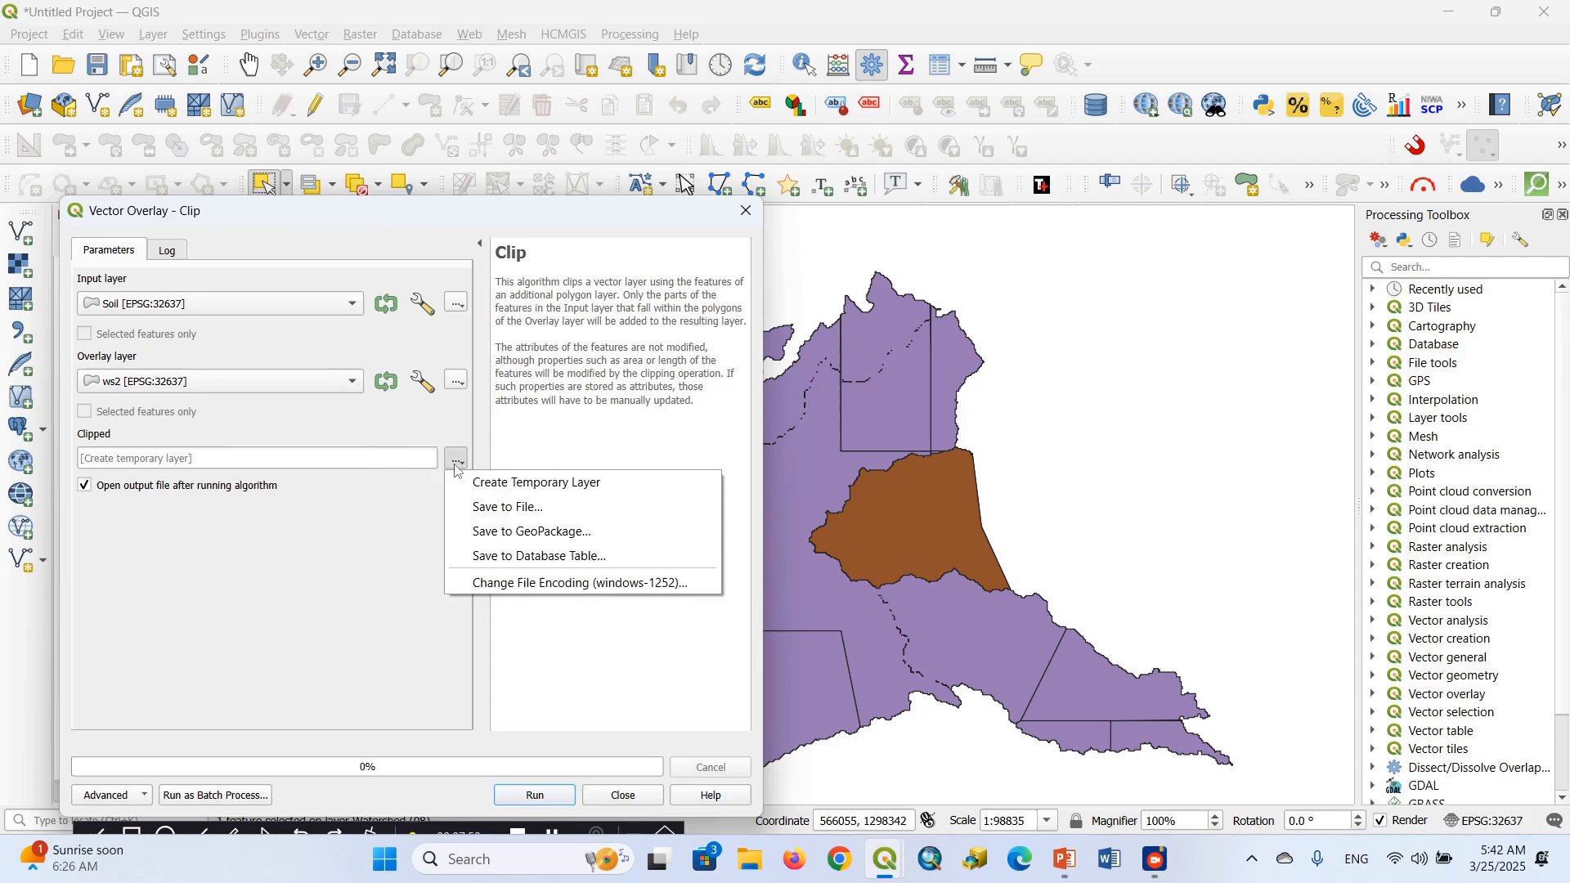
{"action": "left_click", "coordinate": [513, 508]}
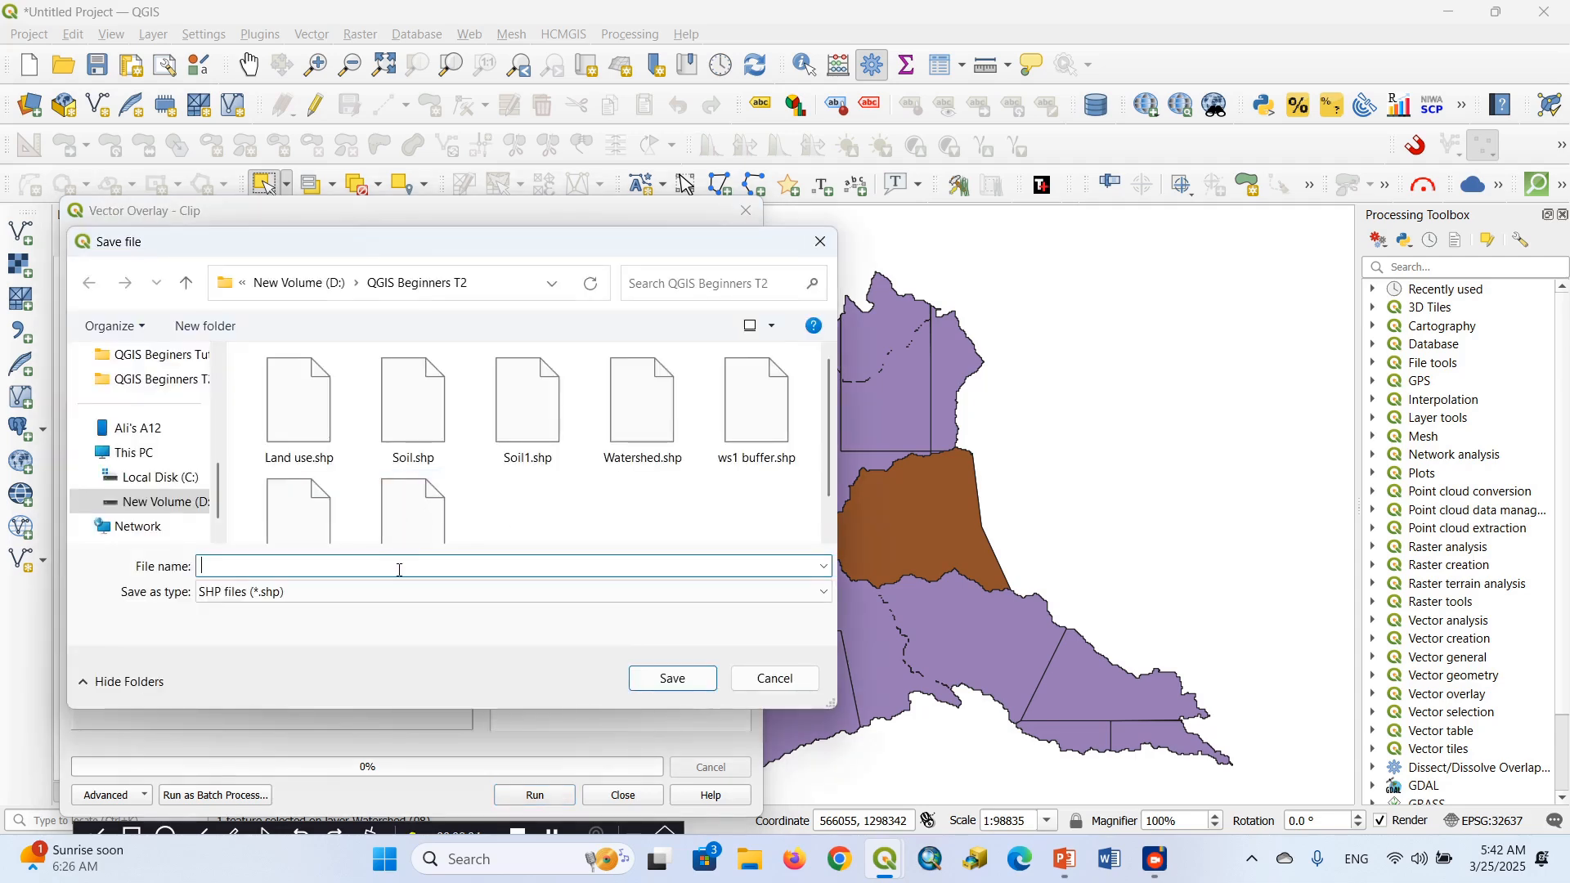
{"action": "type", "text": "soi"}
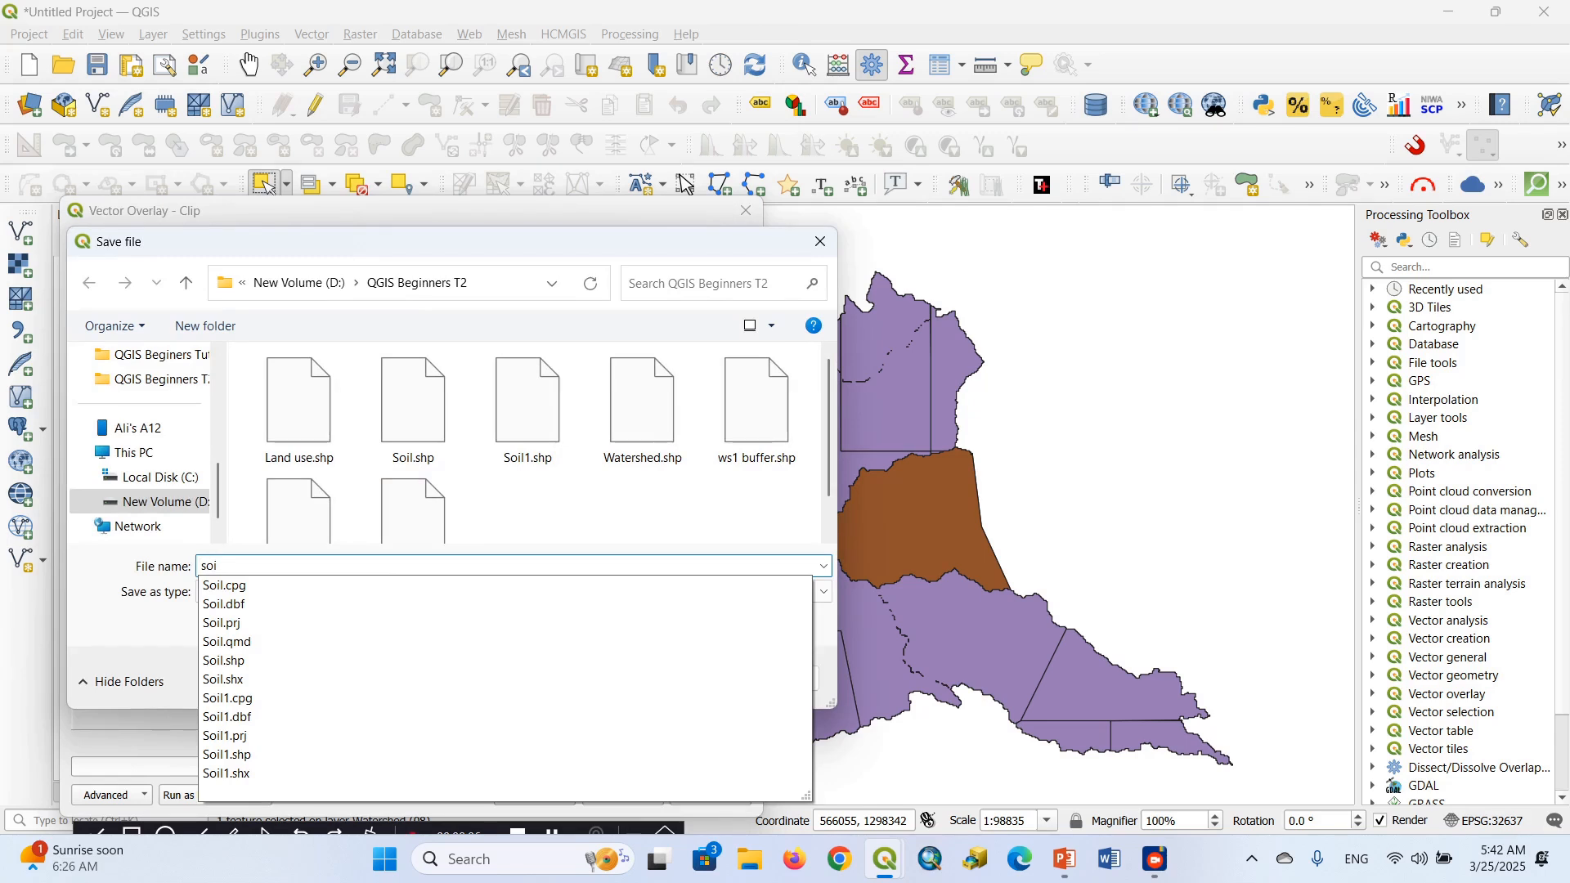
{"action": "type", "text": "l data"}
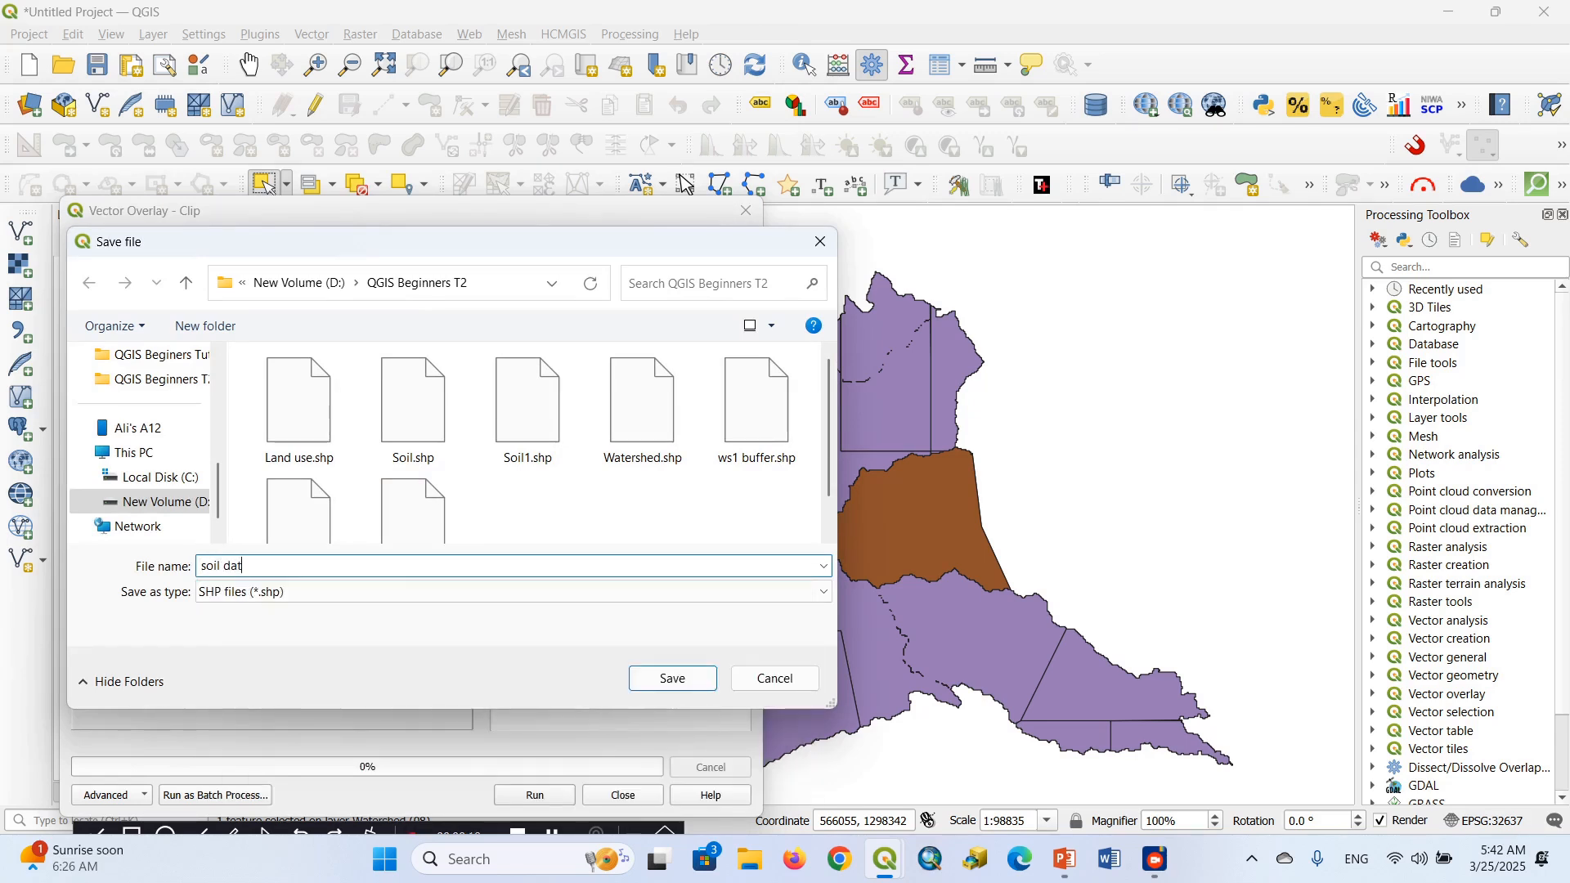
{"action": "left_click", "coordinate": [671, 678]}
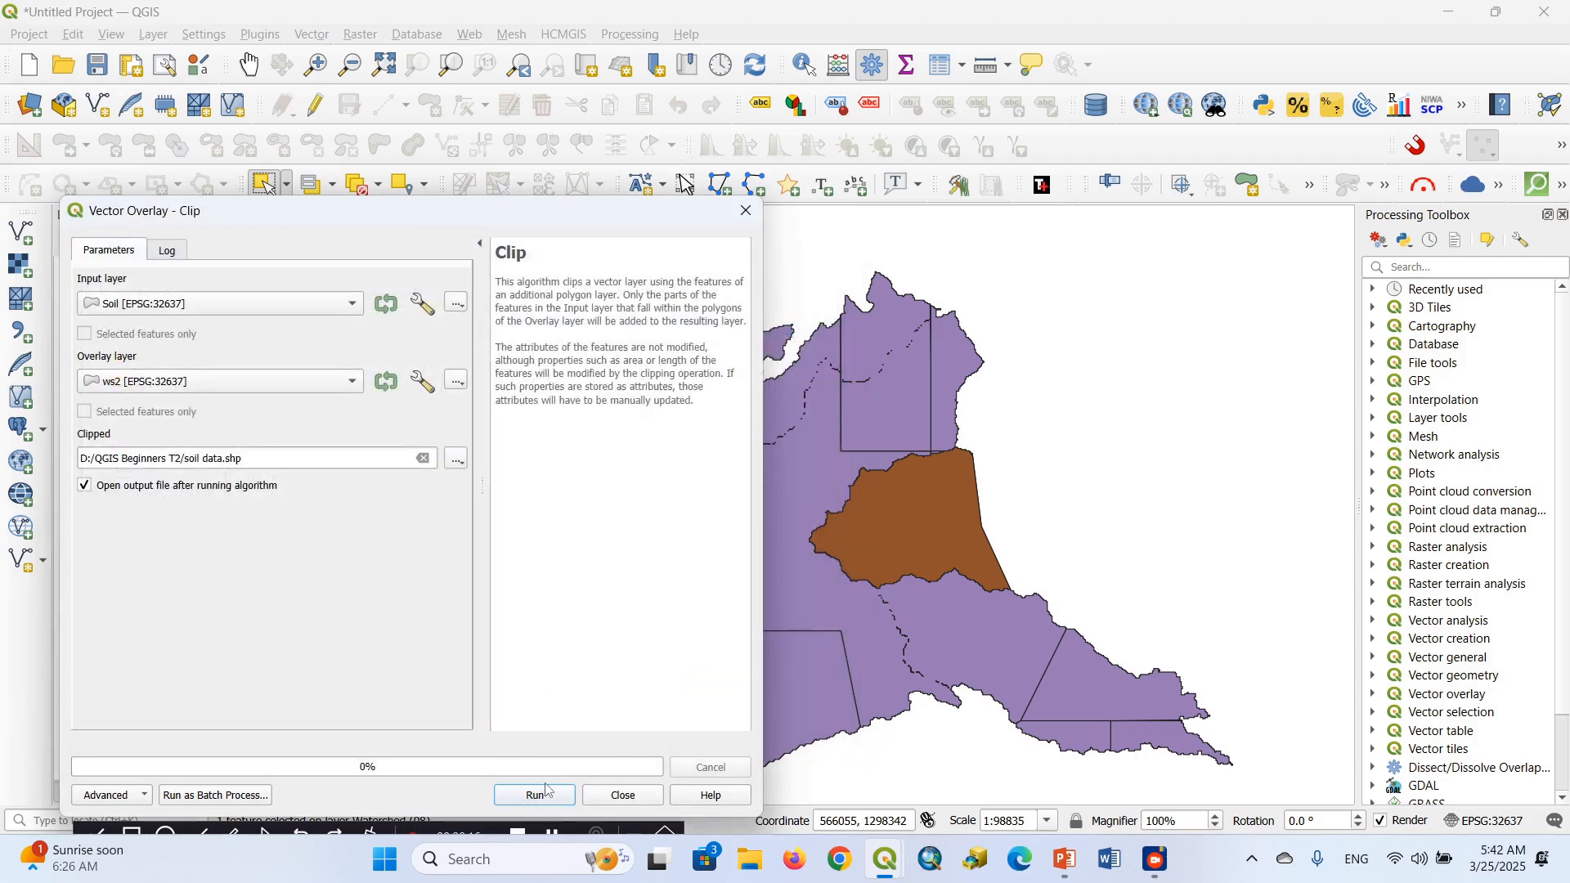
{"action": "left_click", "coordinate": [546, 793]}
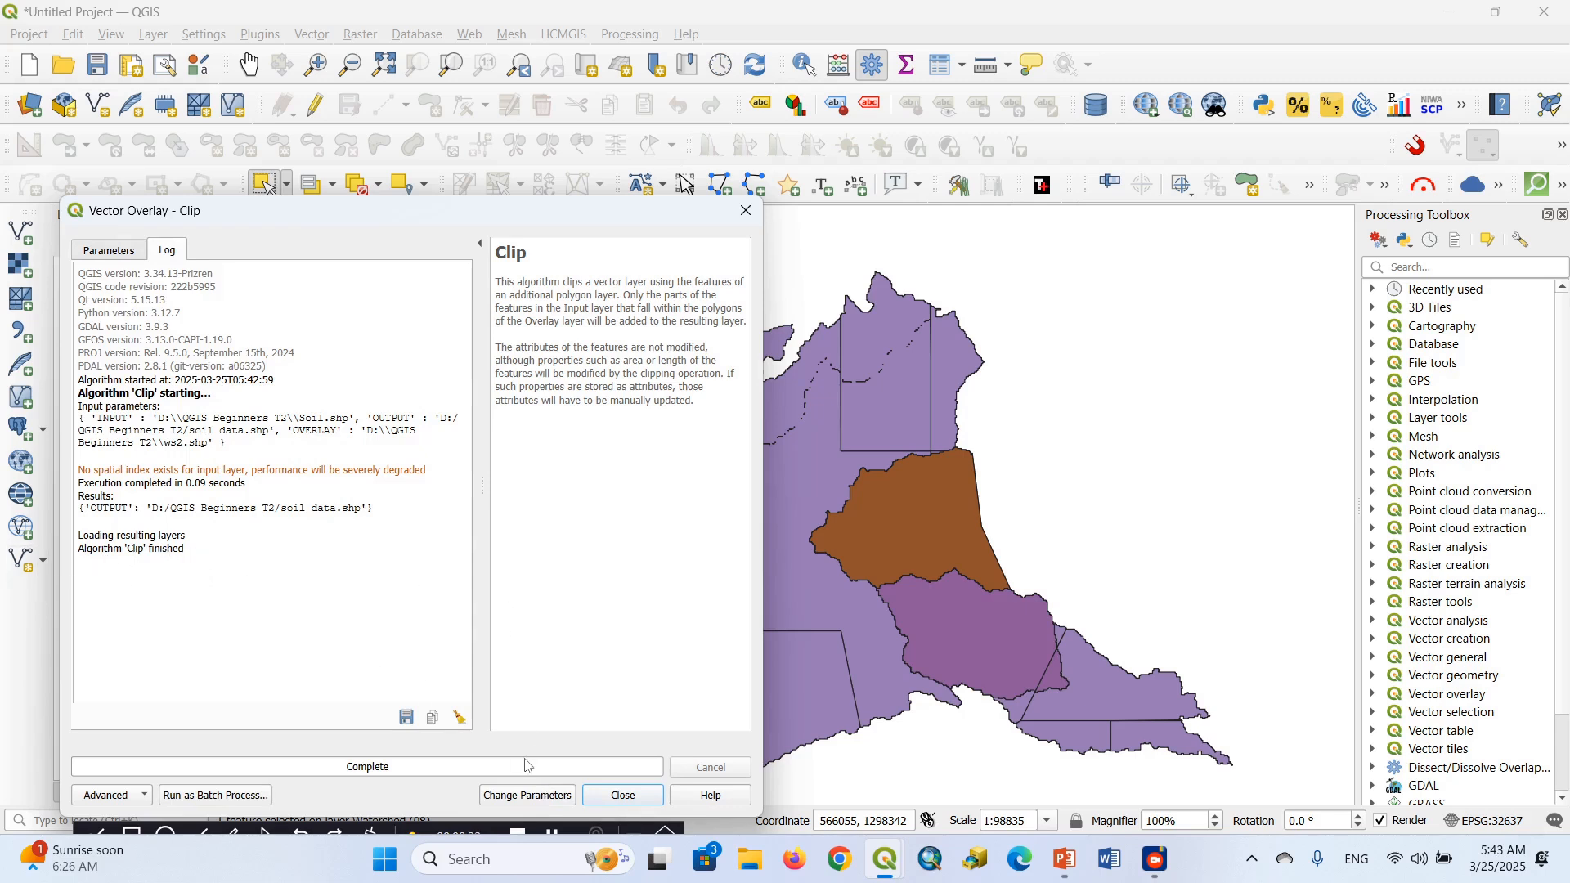
{"action": "left_click", "coordinate": [628, 795]}
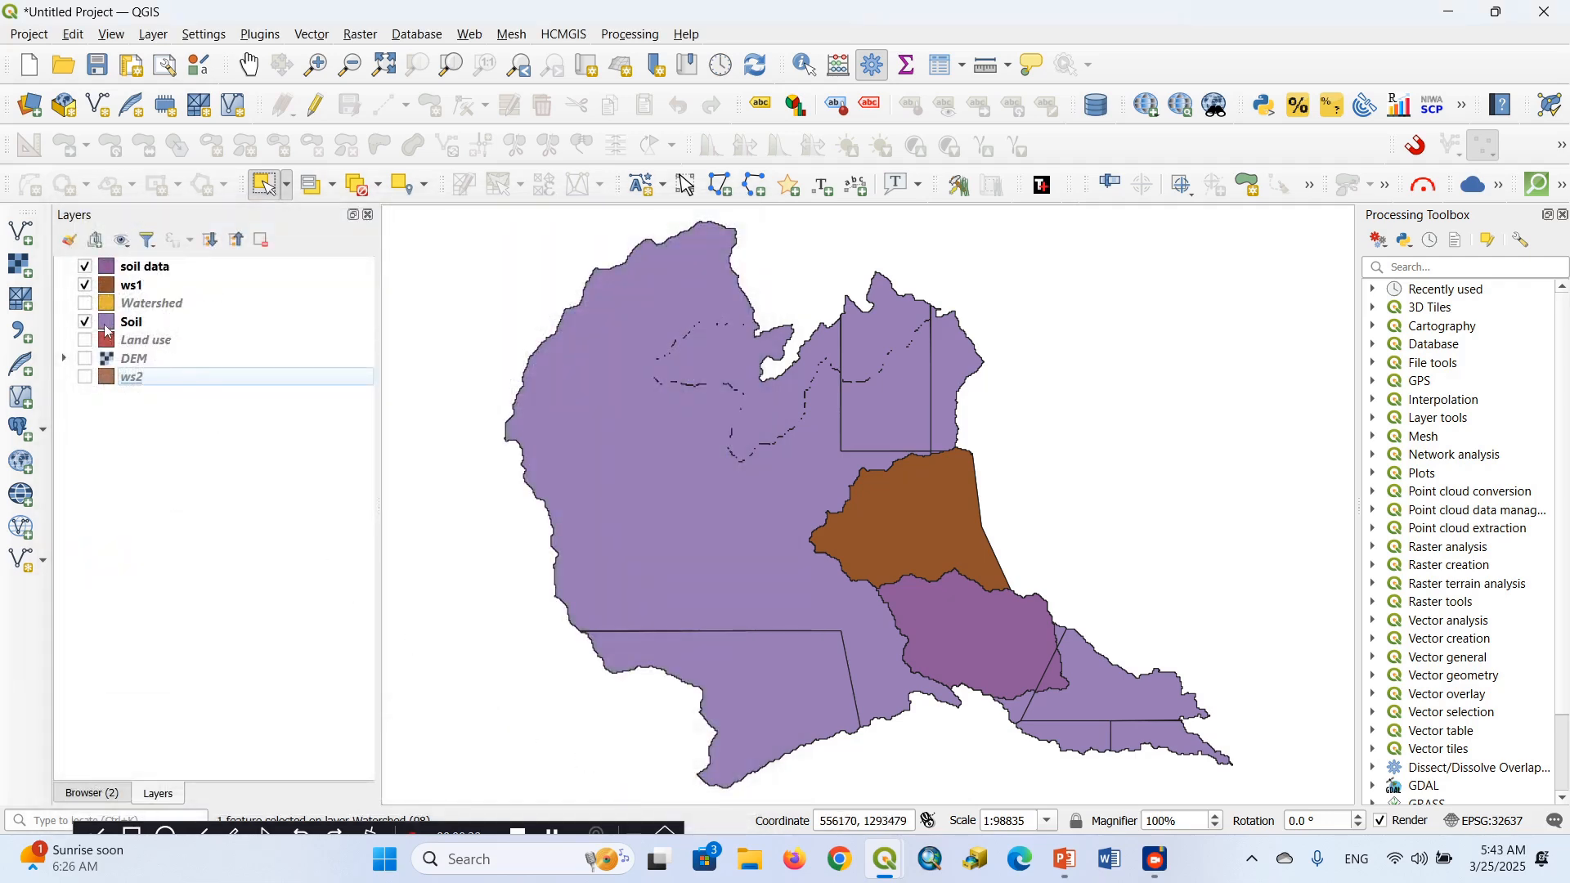
Hide the ws1 layer and review the clipped soil data layer's attribute table, closing it when finished
{"action": "left_click", "coordinate": [95, 292]}
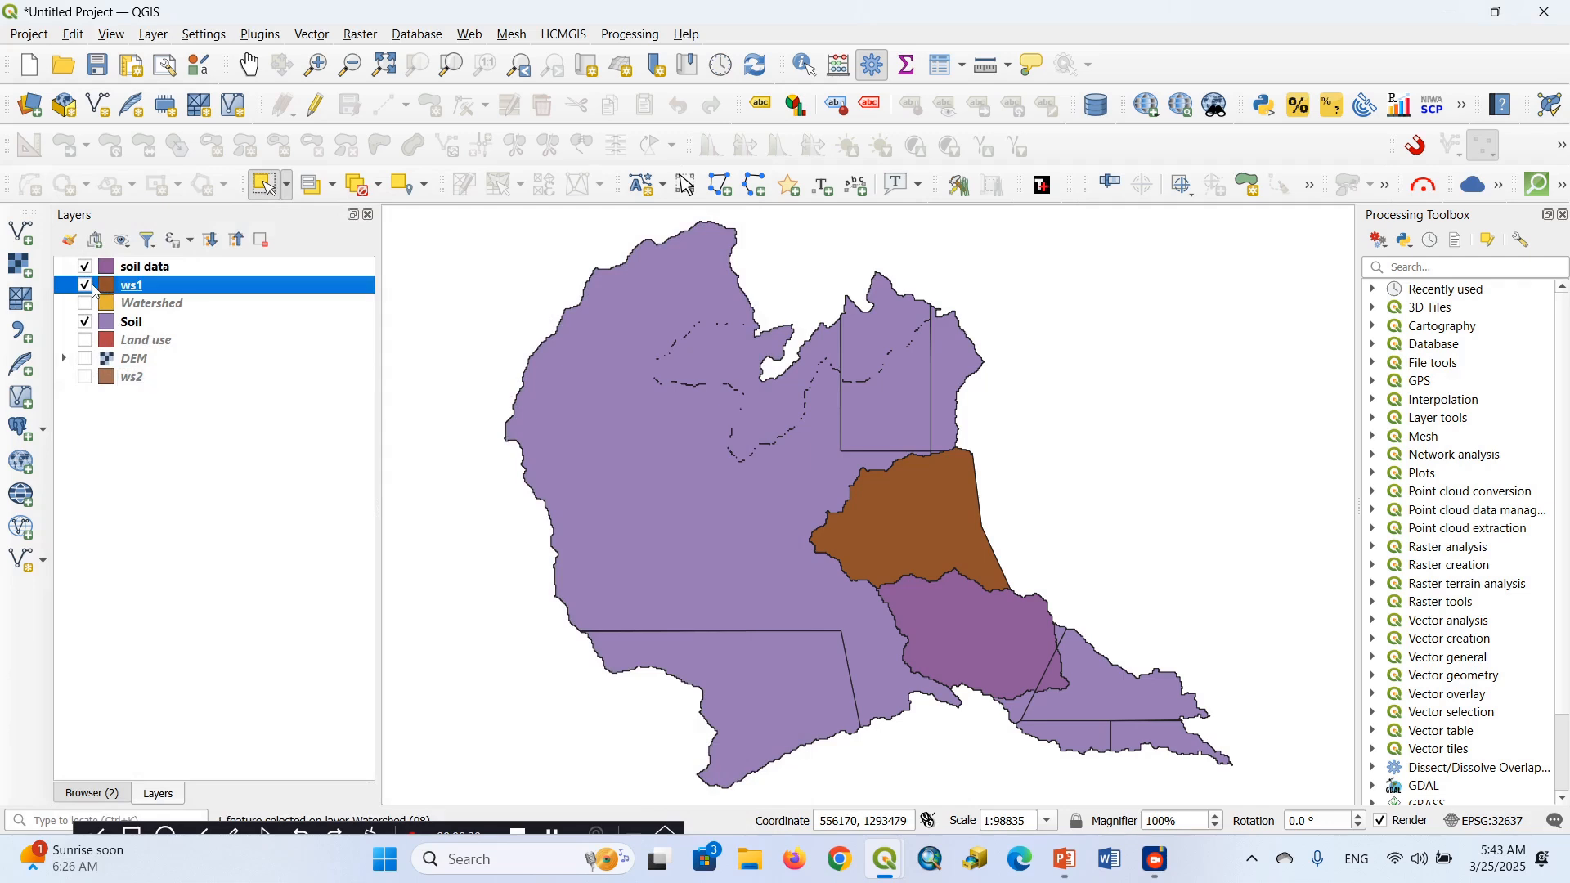
{"action": "left_click", "coordinate": [85, 286]}
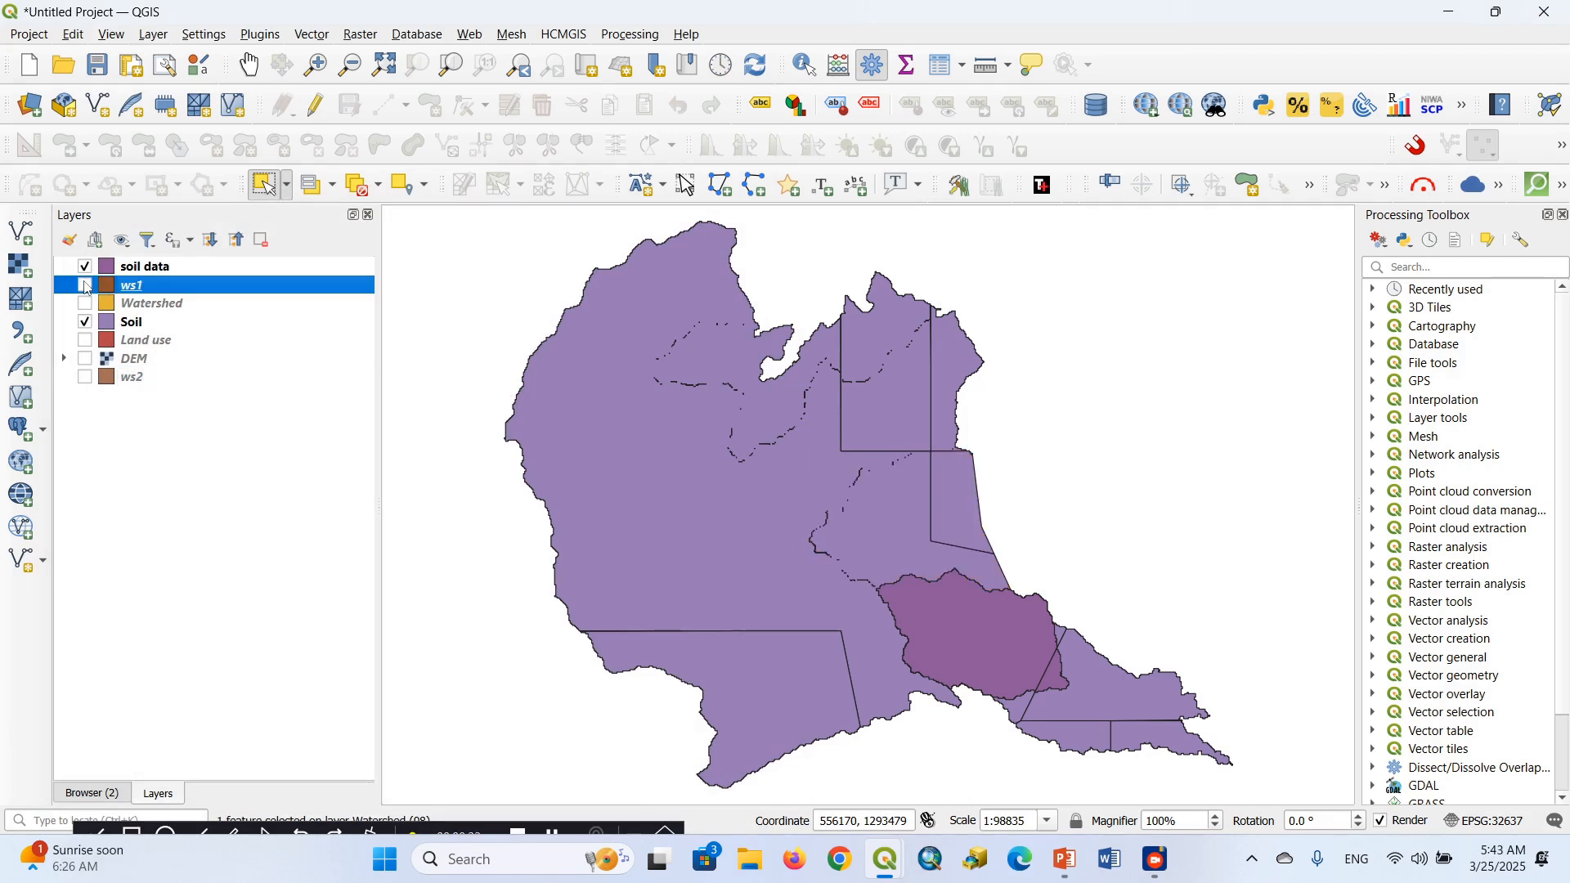
{"action": "right_click", "coordinate": [133, 270]}
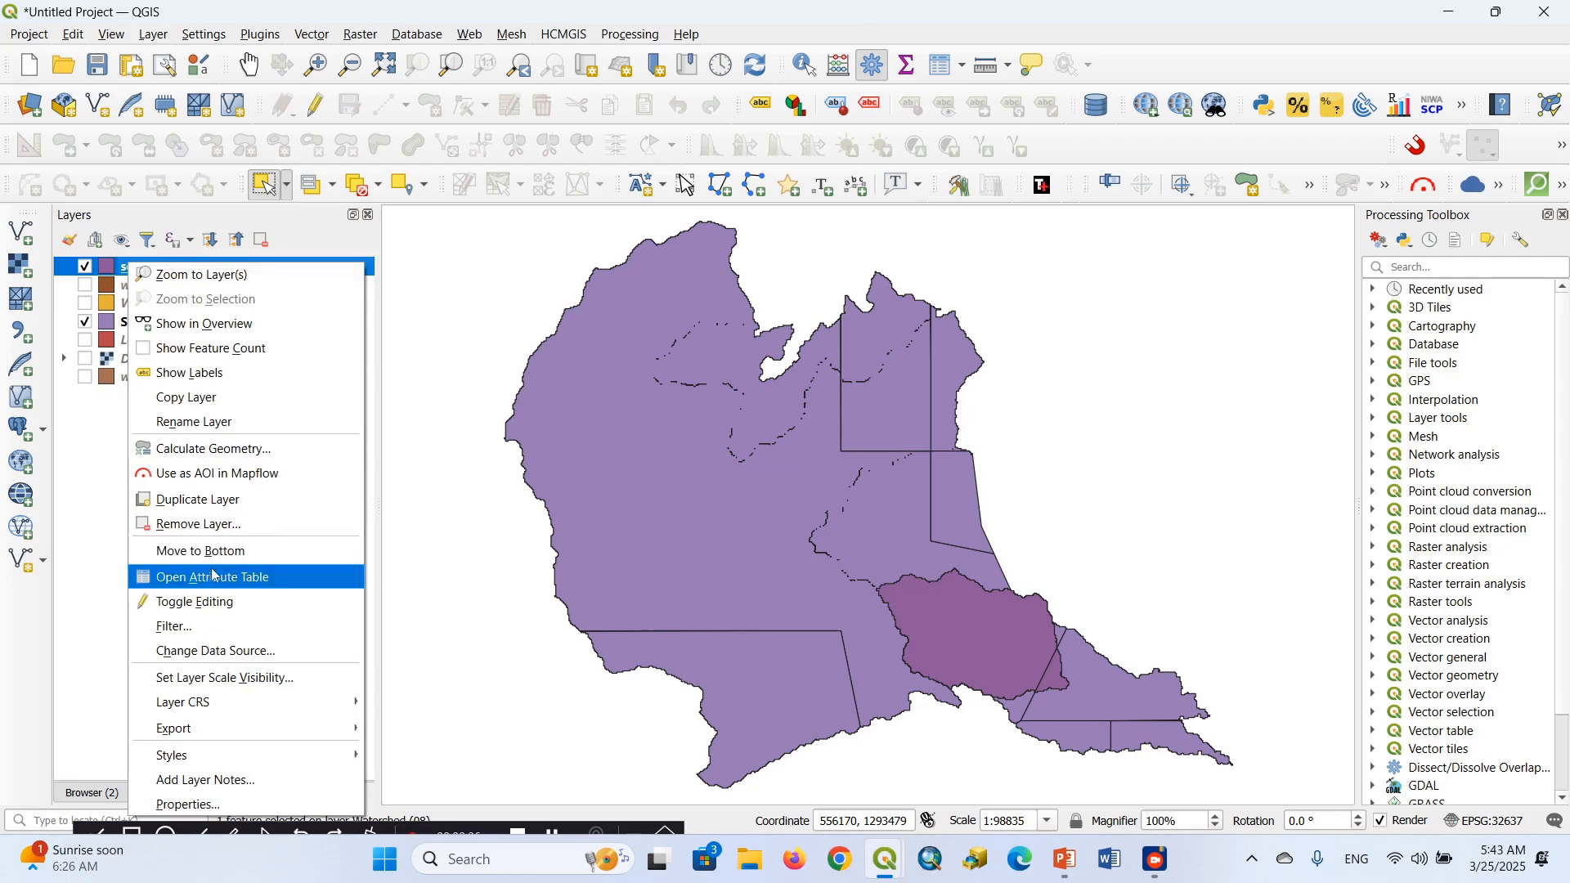
{"action": "left_click", "coordinate": [214, 575]}
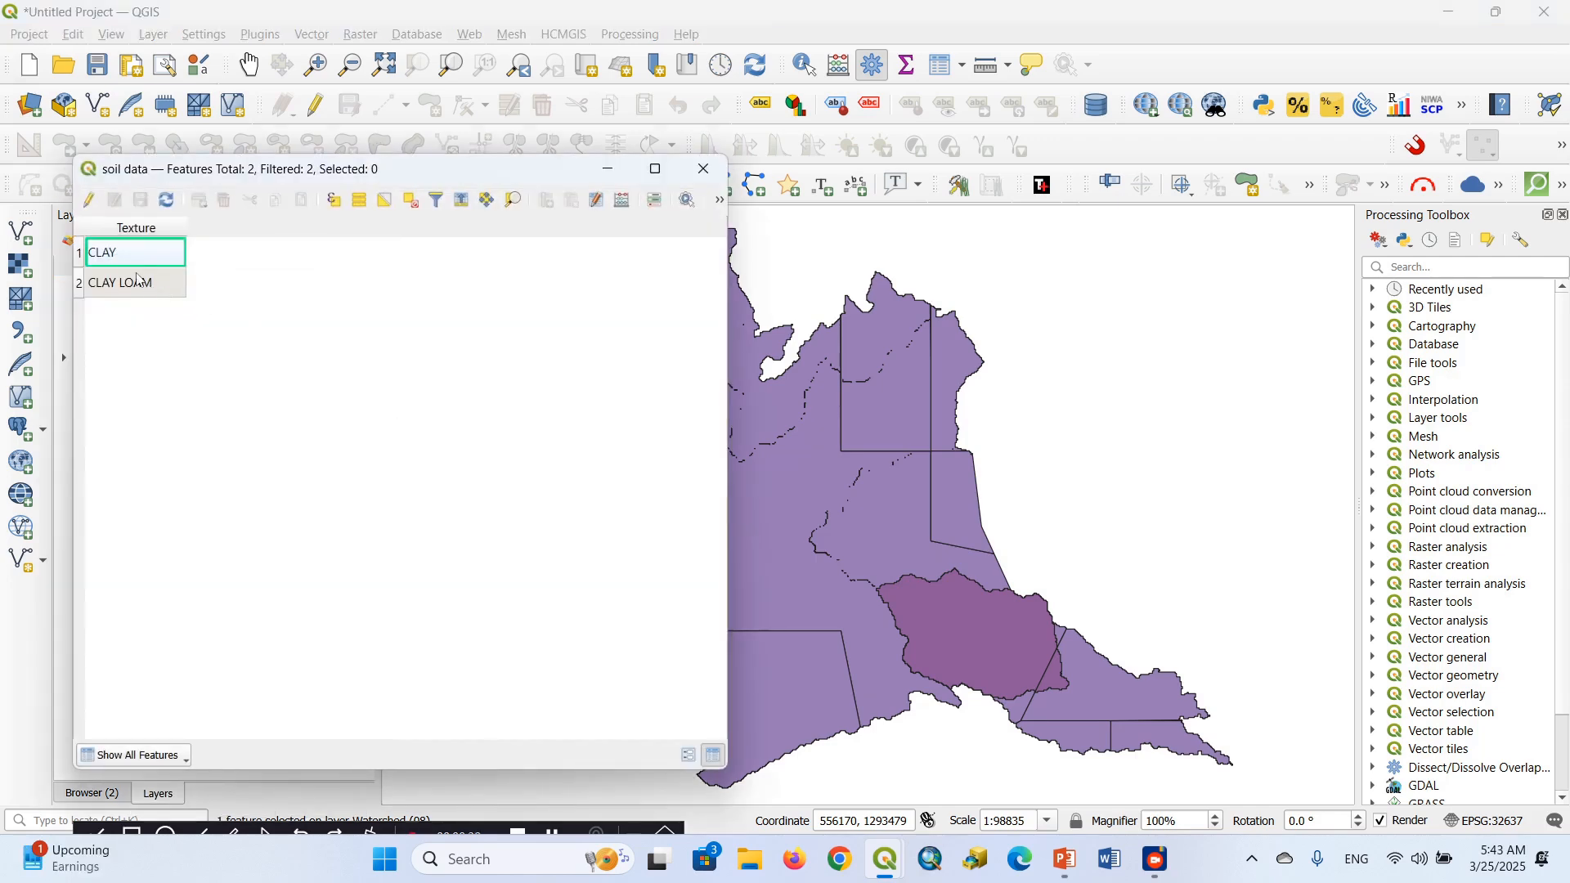
{"action": "left_click", "coordinate": [709, 178]}
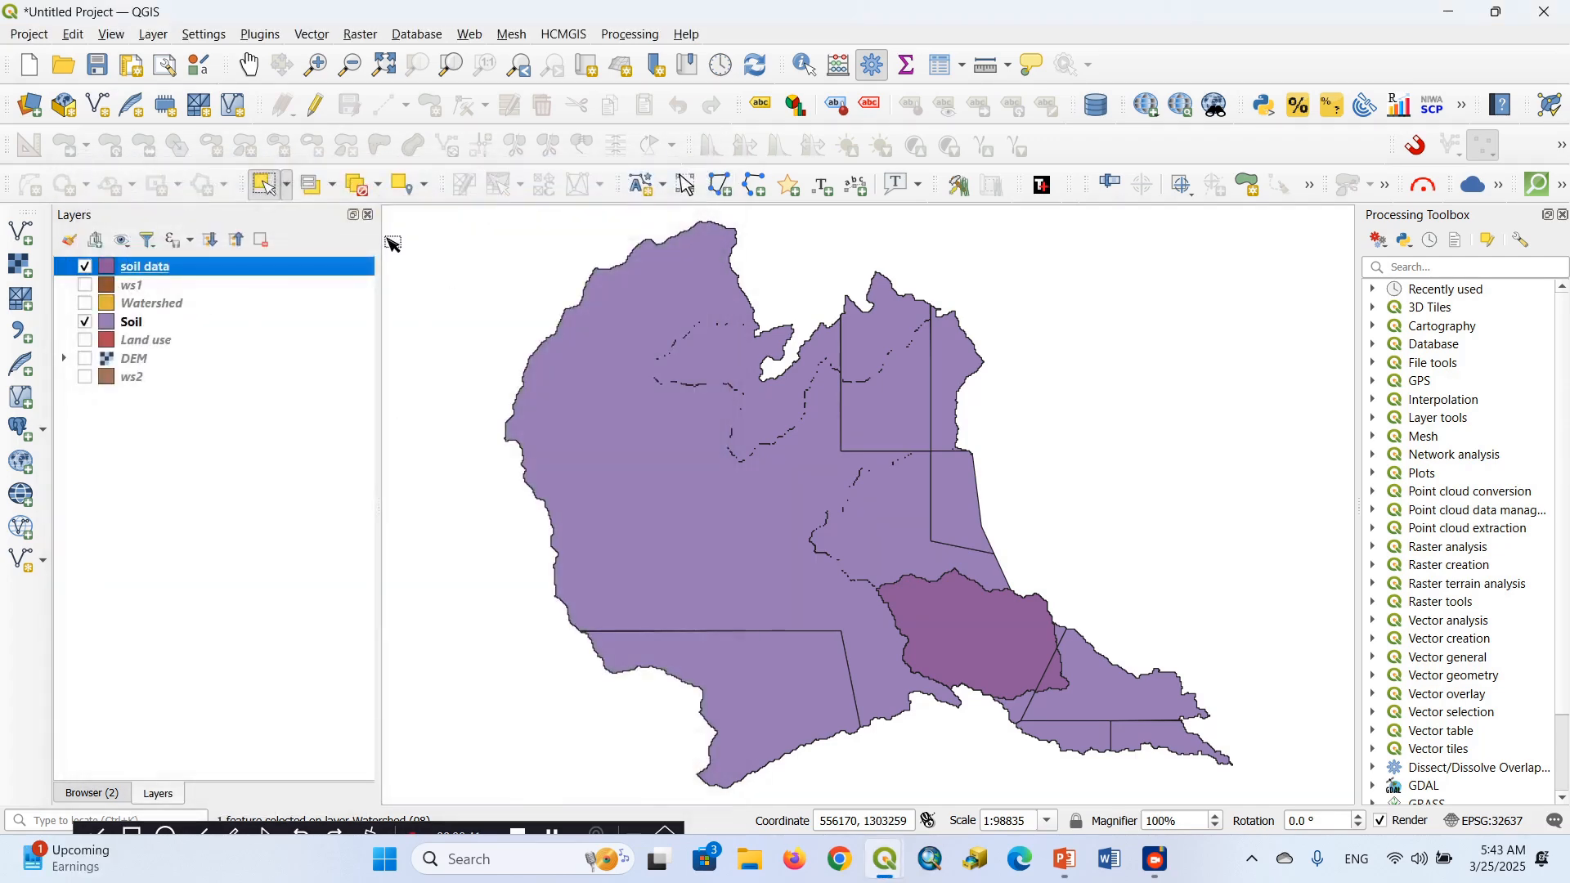
Review the original Soil layer's attribute table to compare its texture classes, and close it
{"action": "right_click", "coordinate": [131, 330]}
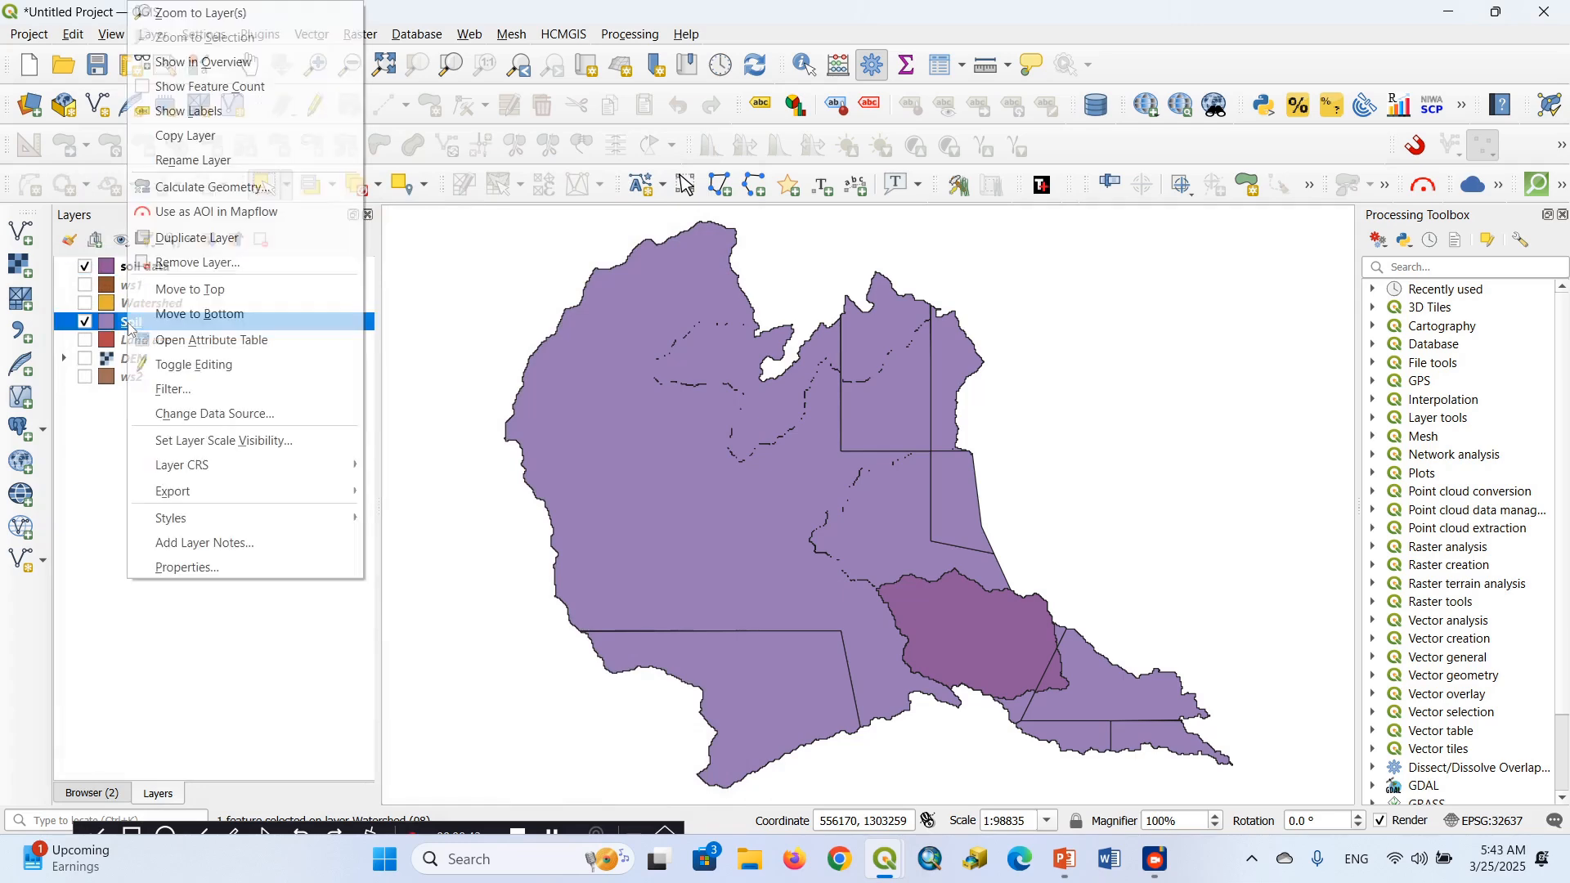
{"action": "left_click", "coordinate": [190, 348]}
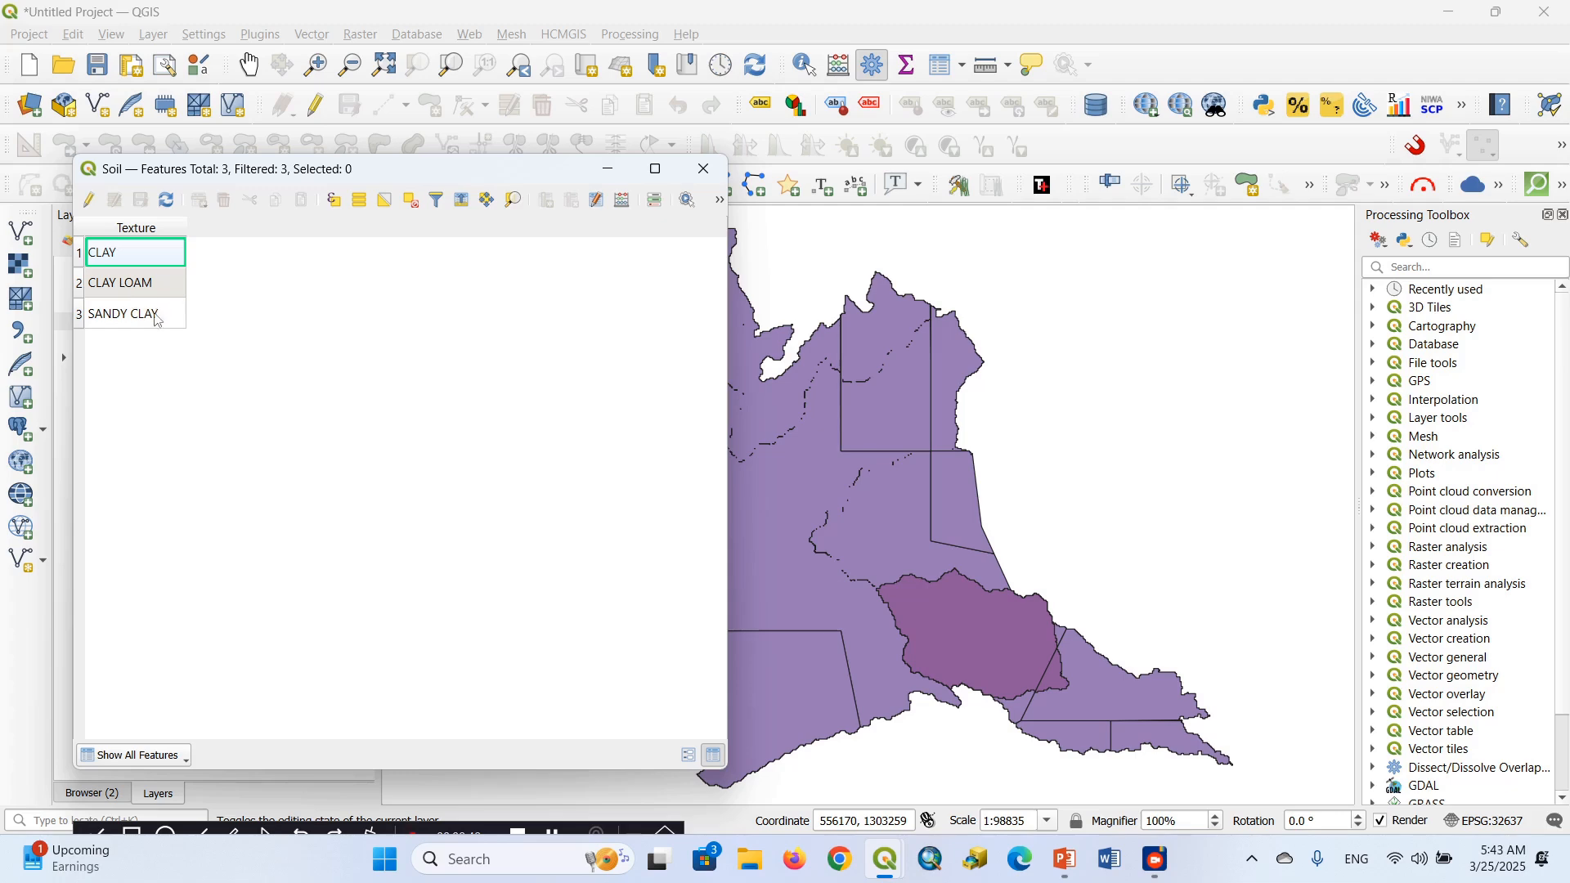
{"action": "left_click", "coordinate": [704, 170]}
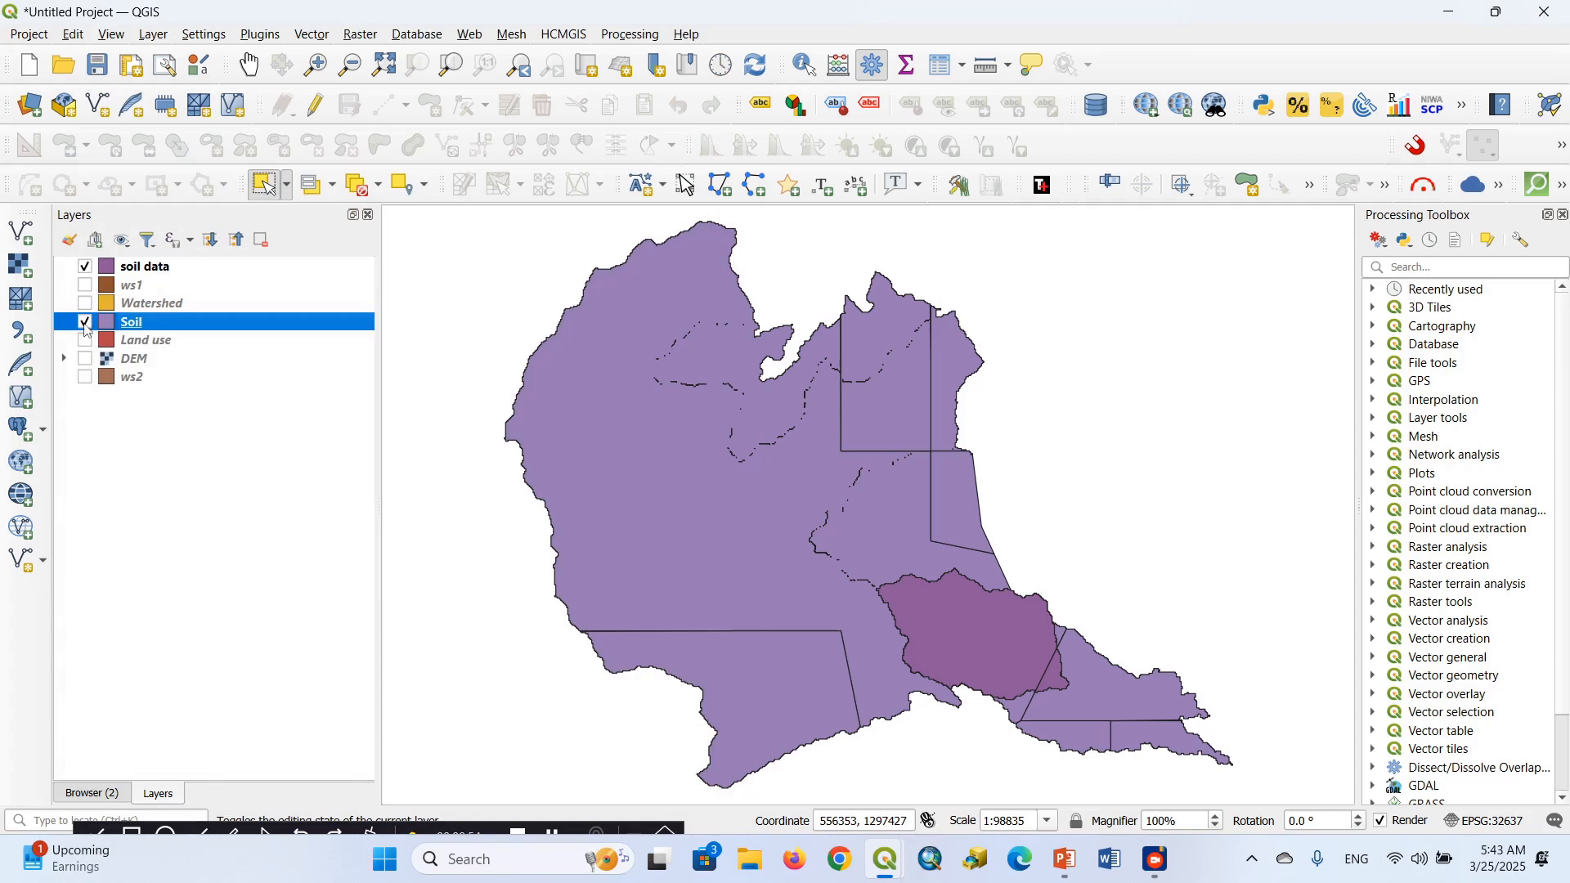
Hide the Soil layer so that only the clipped soil data layer is displayed
{"action": "left_click", "coordinate": [85, 326]}
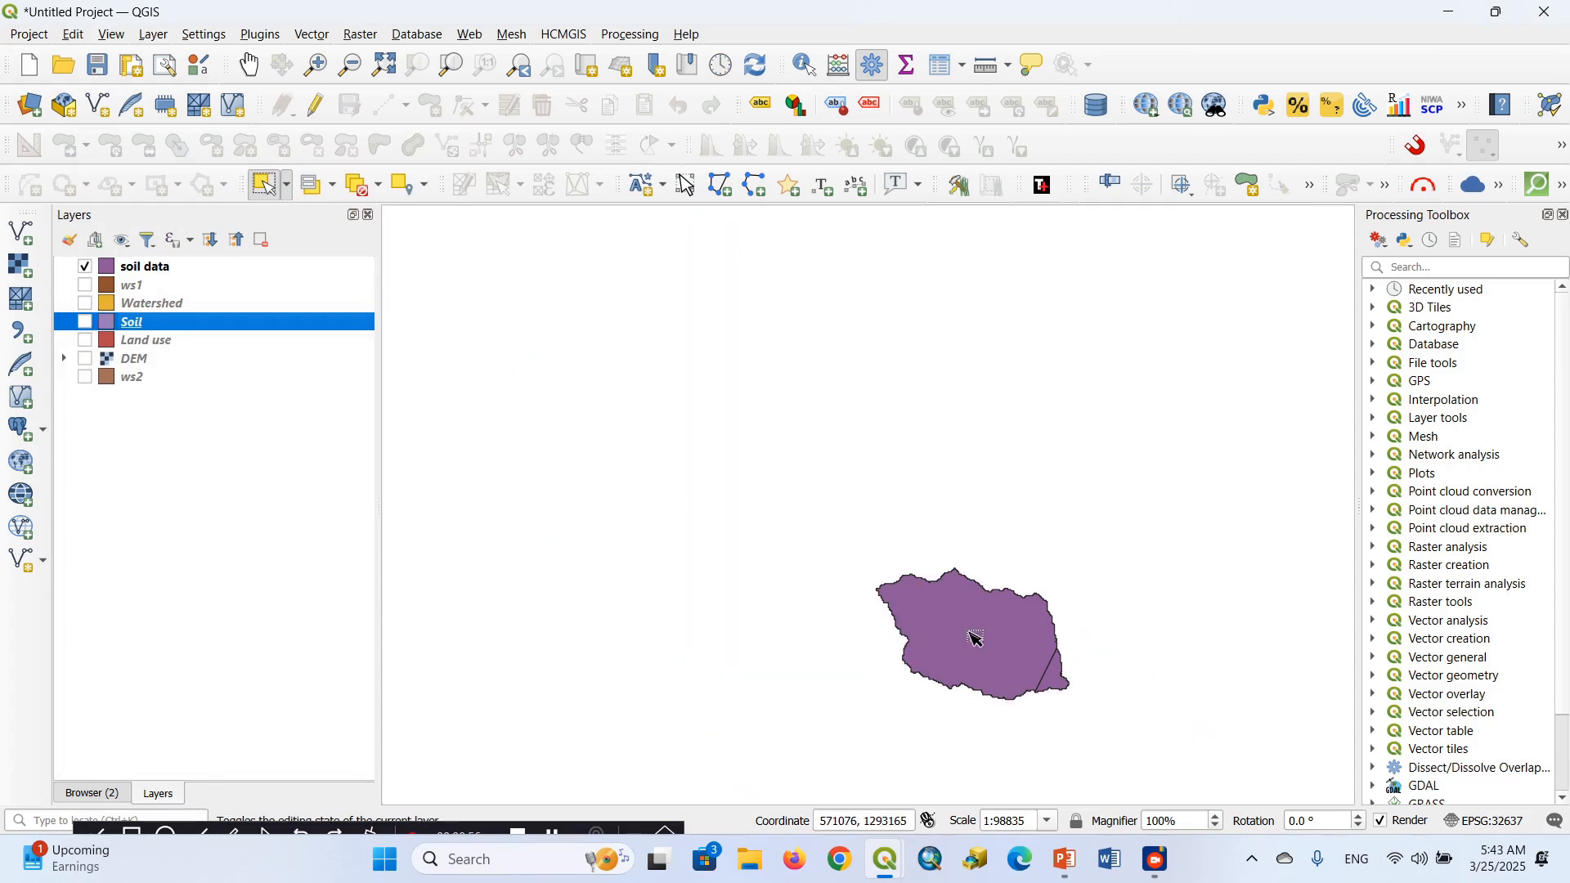
{"action": "left_click_drag", "start_coordinate": [976, 640], "coordinate": [881, 592]}
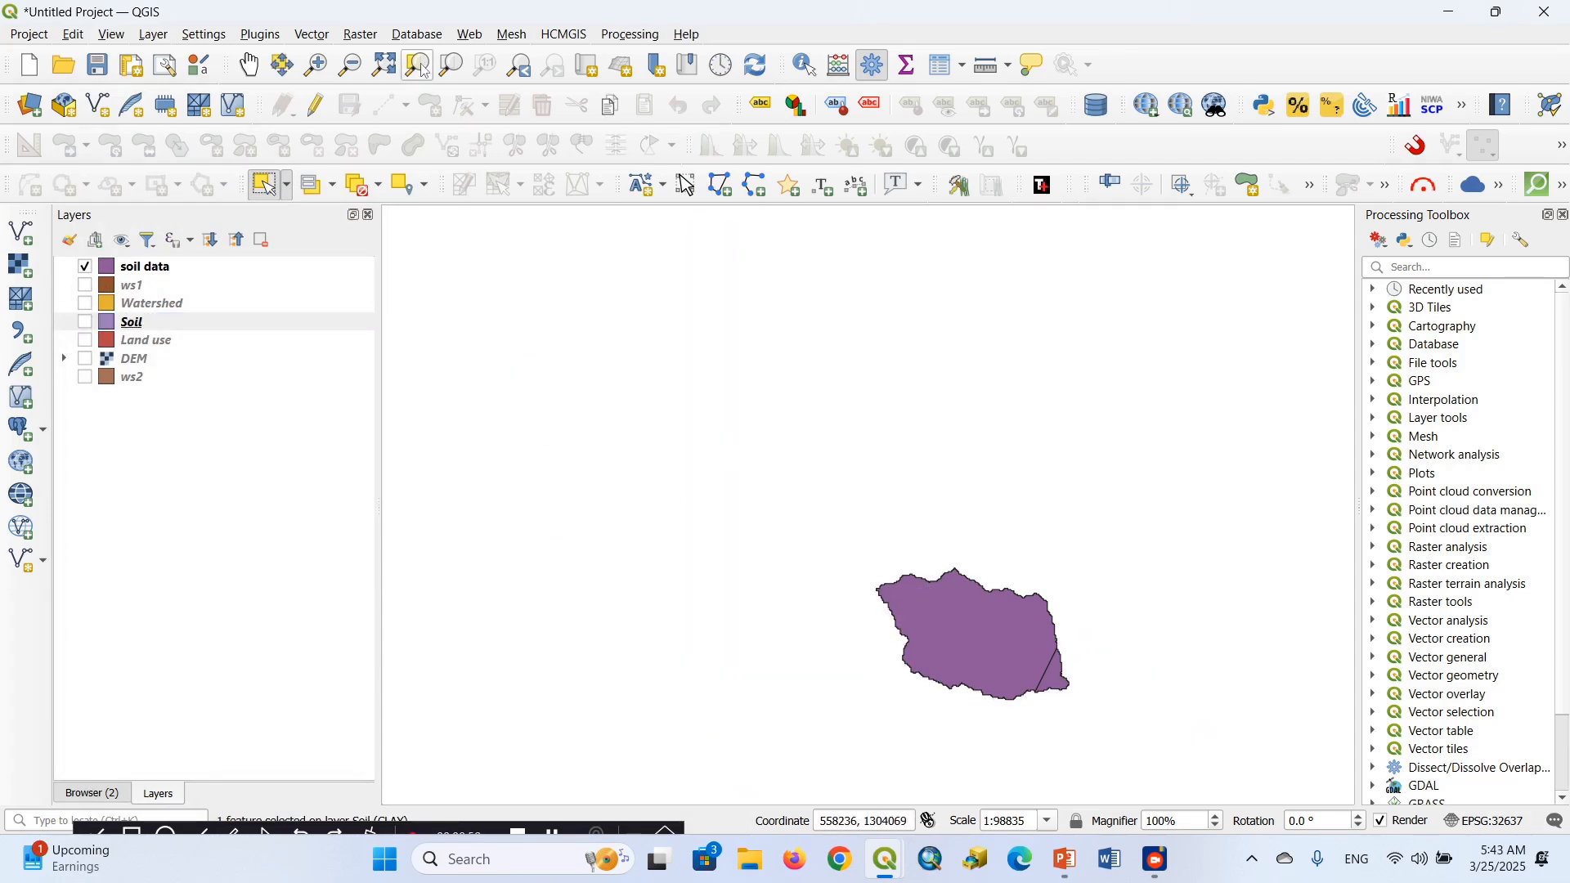
{"action": "left_click", "coordinate": [250, 65]}
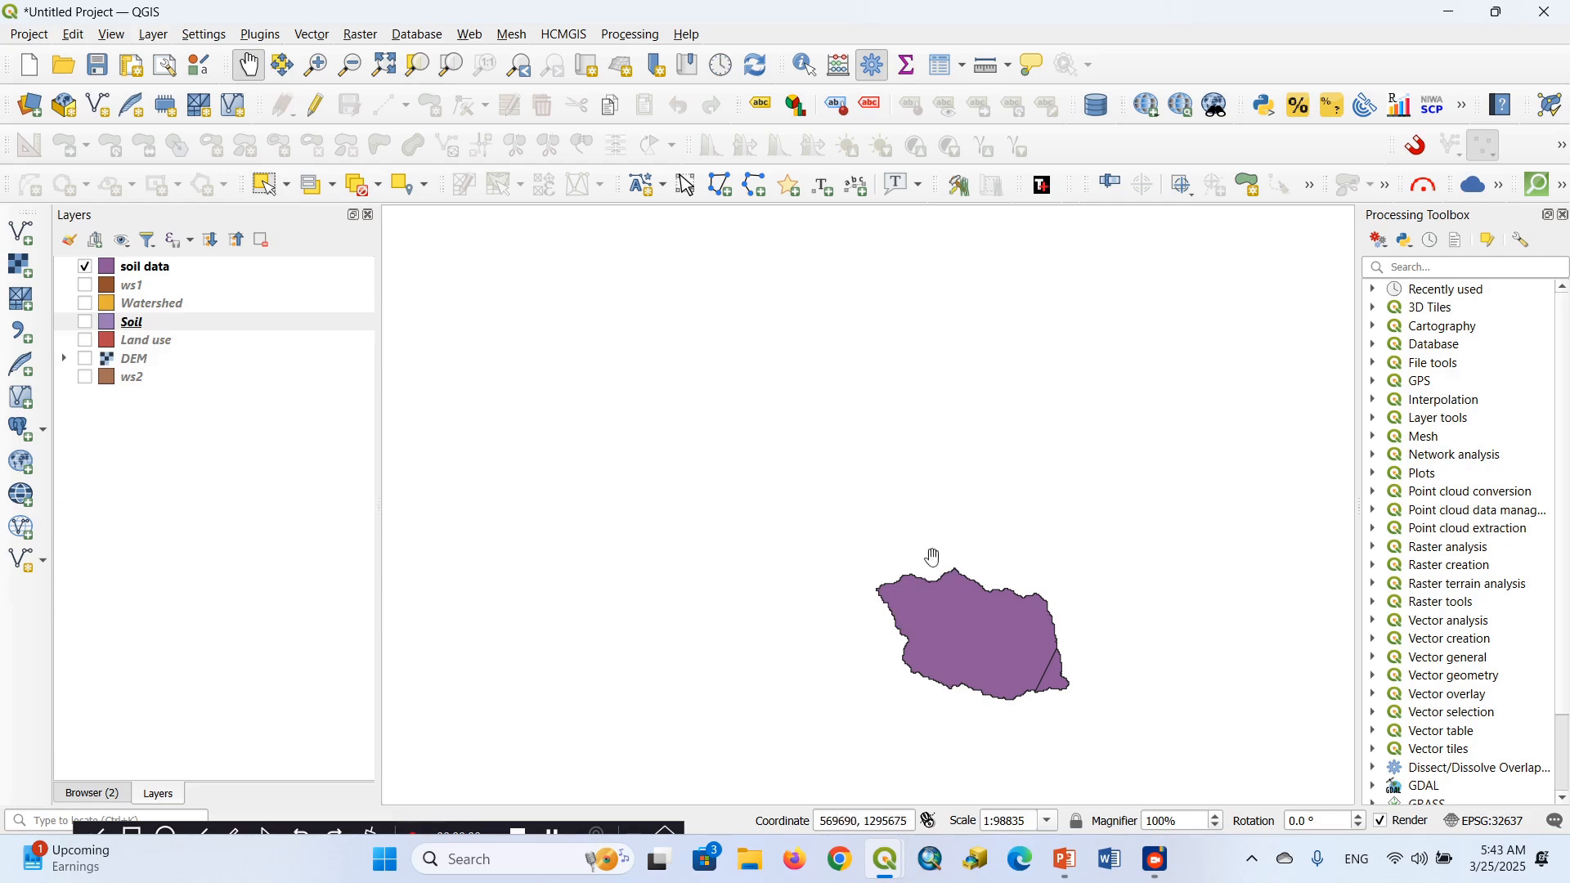
{"action": "left_click_drag", "start_coordinate": [959, 609], "coordinate": [721, 442]}
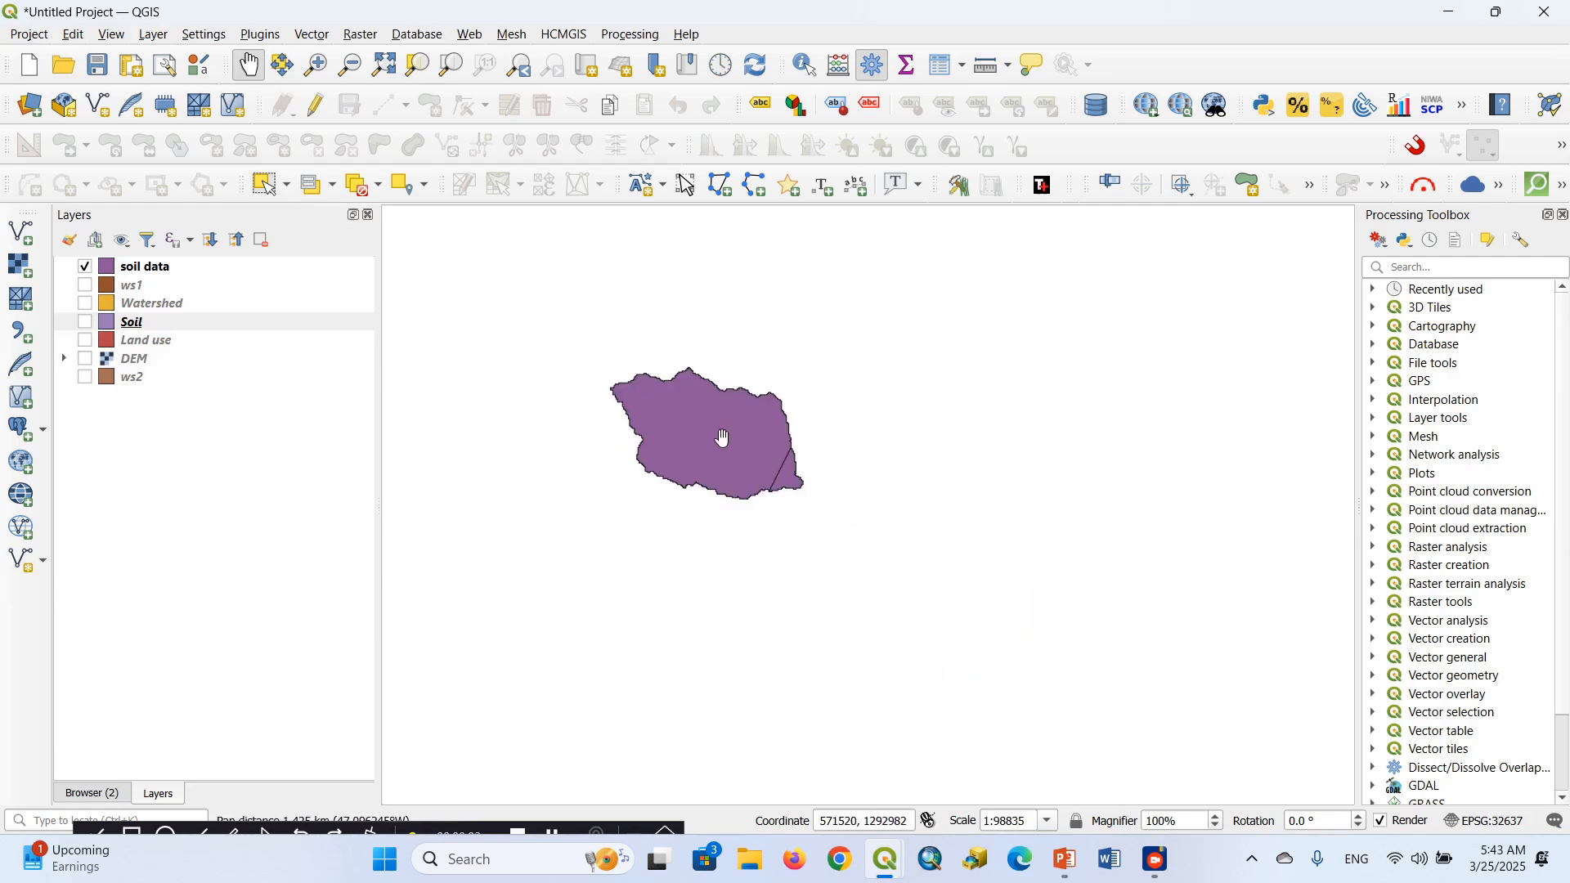
Check the texture classes in the soil data layer's attribute table again and close the table
{"action": "right_click", "coordinate": [152, 273]}
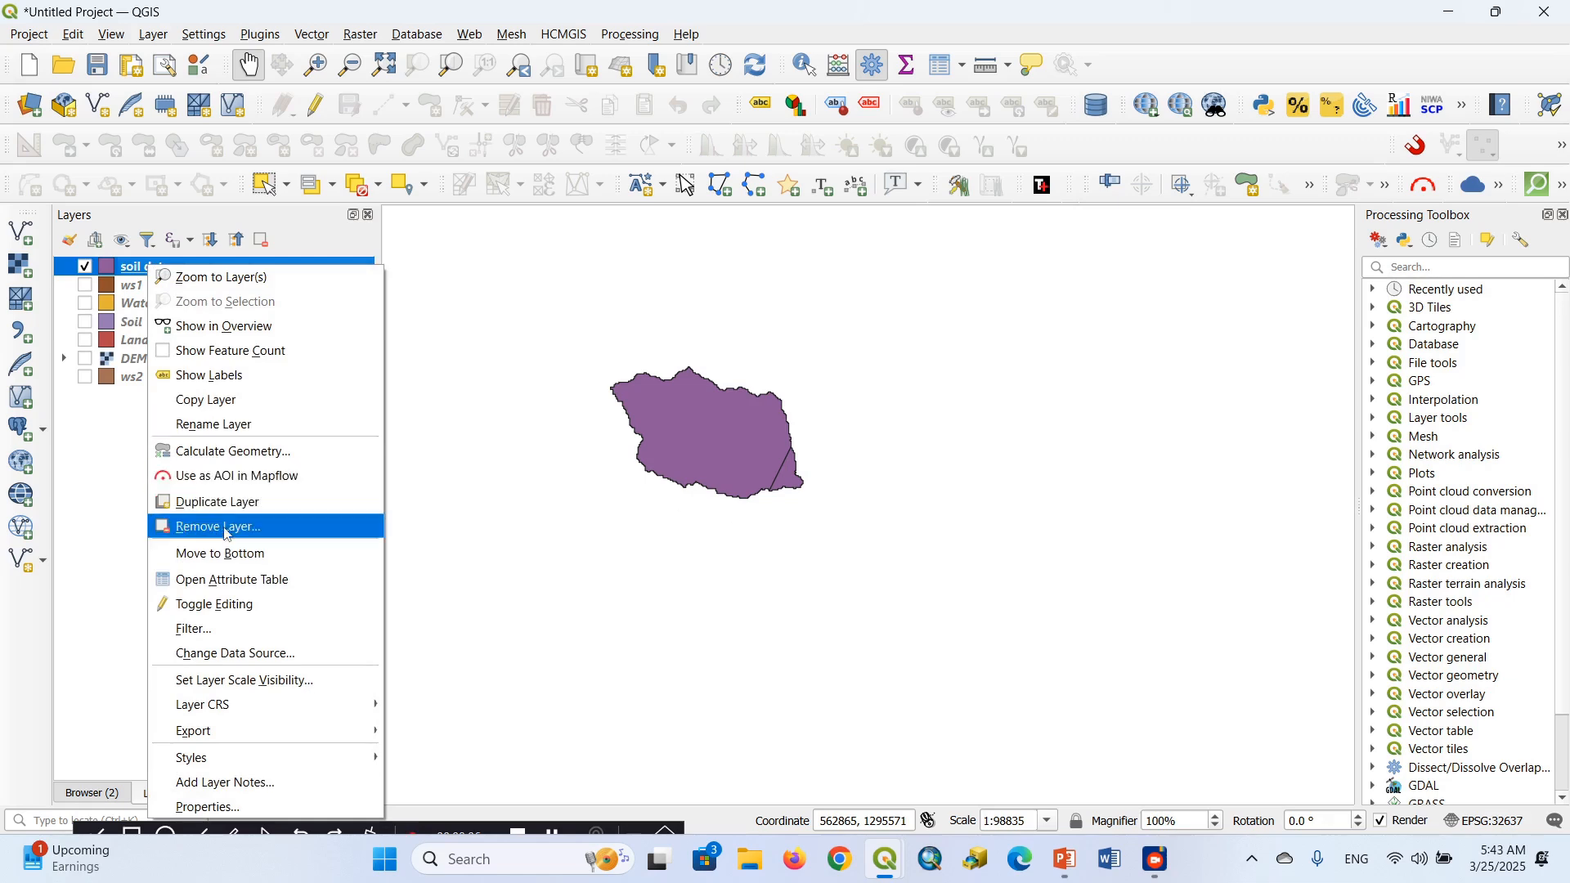
{"action": "left_click", "coordinate": [231, 580]}
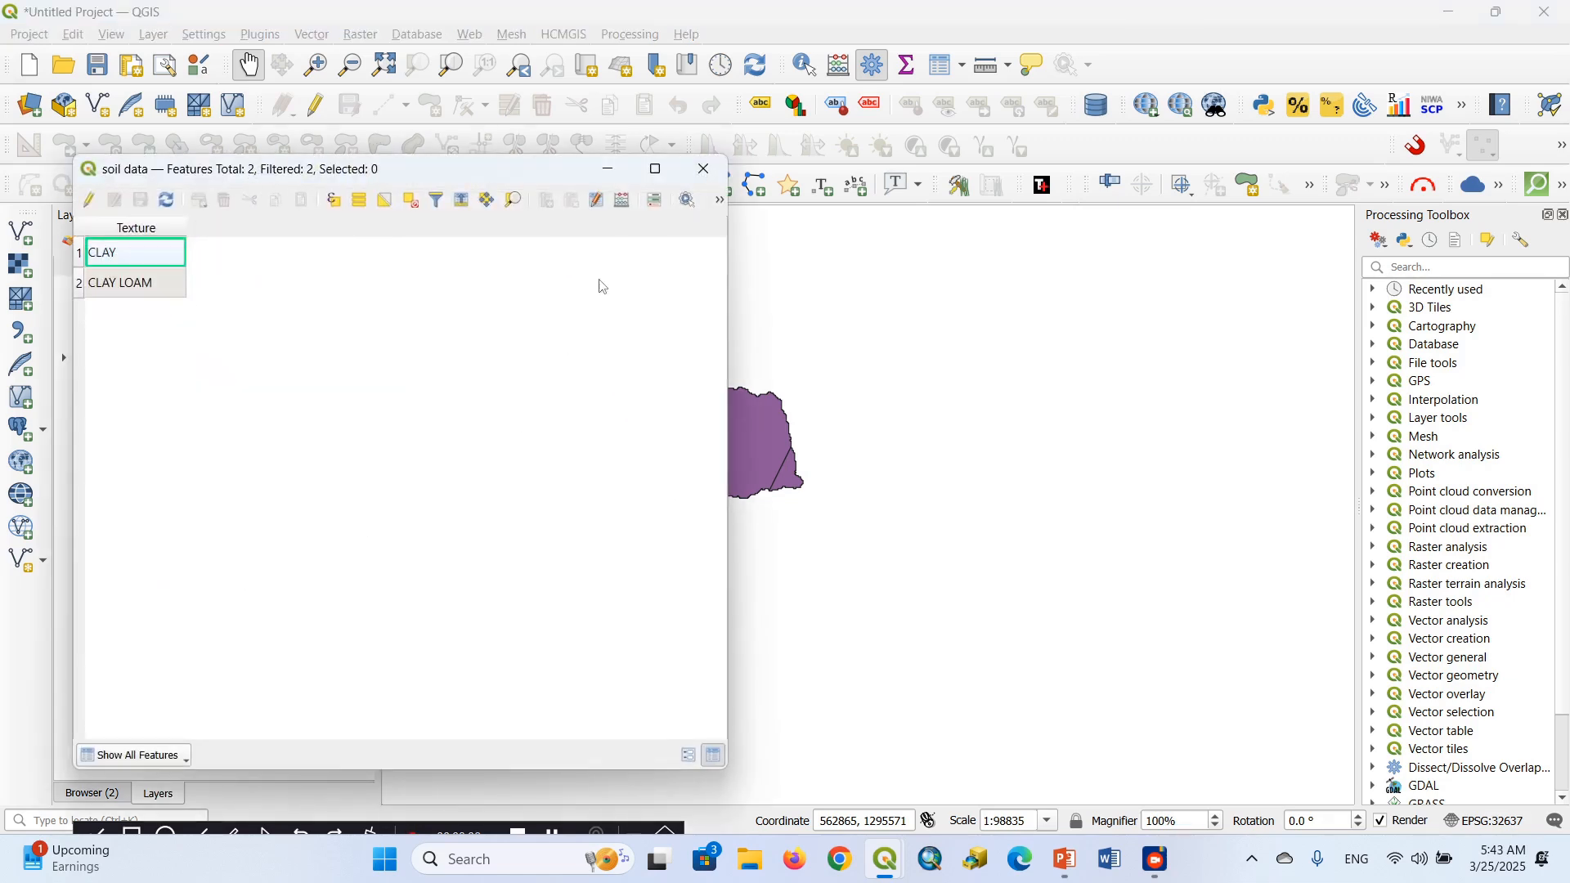
{"action": "left_click", "coordinate": [705, 171]}
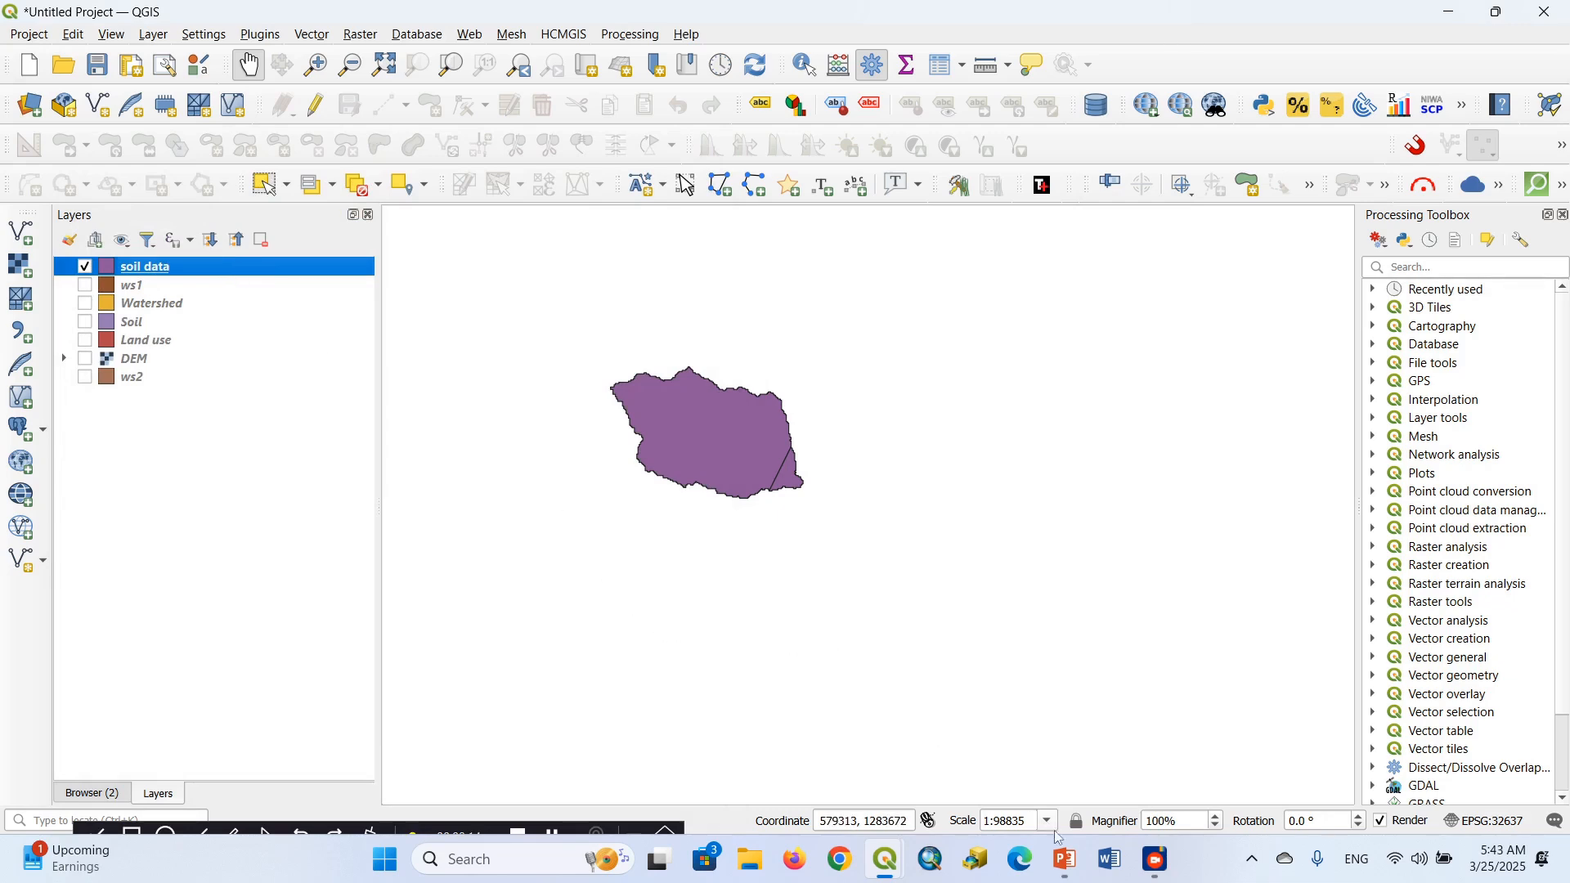
Switch to the Part 2.pptx presentation in PowerPoint to read the geoprocessing task definitions, and return to the QGIS project
{"action": "left_click", "coordinate": [1066, 859]}
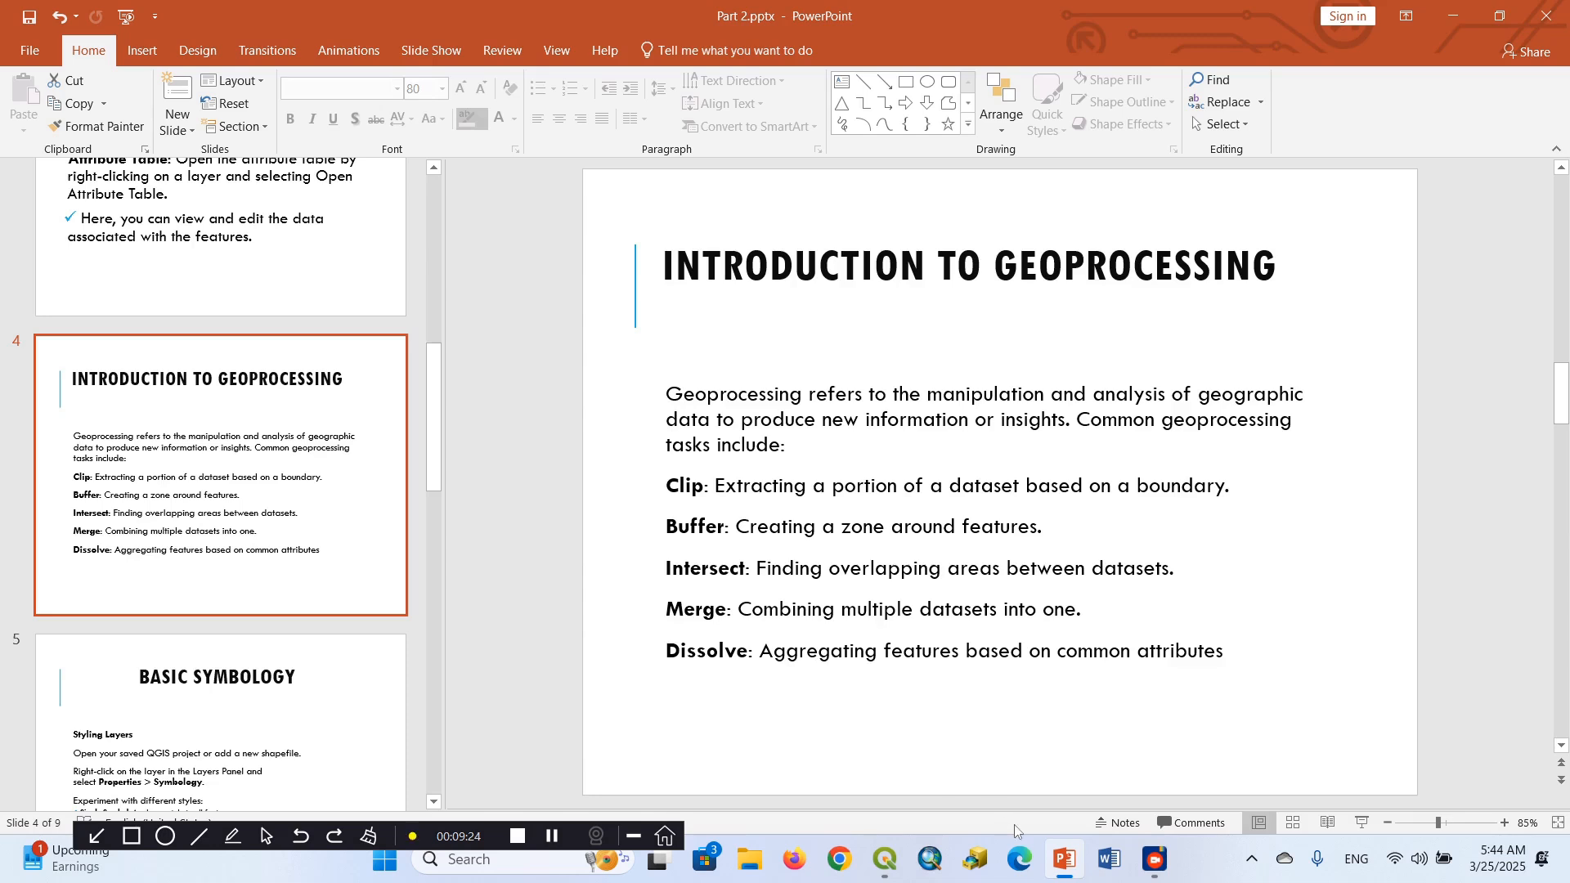
{"action": "mouse_move", "coordinate": [1051, 858]}
{"action": "left_click", "coordinate": [1062, 801]}
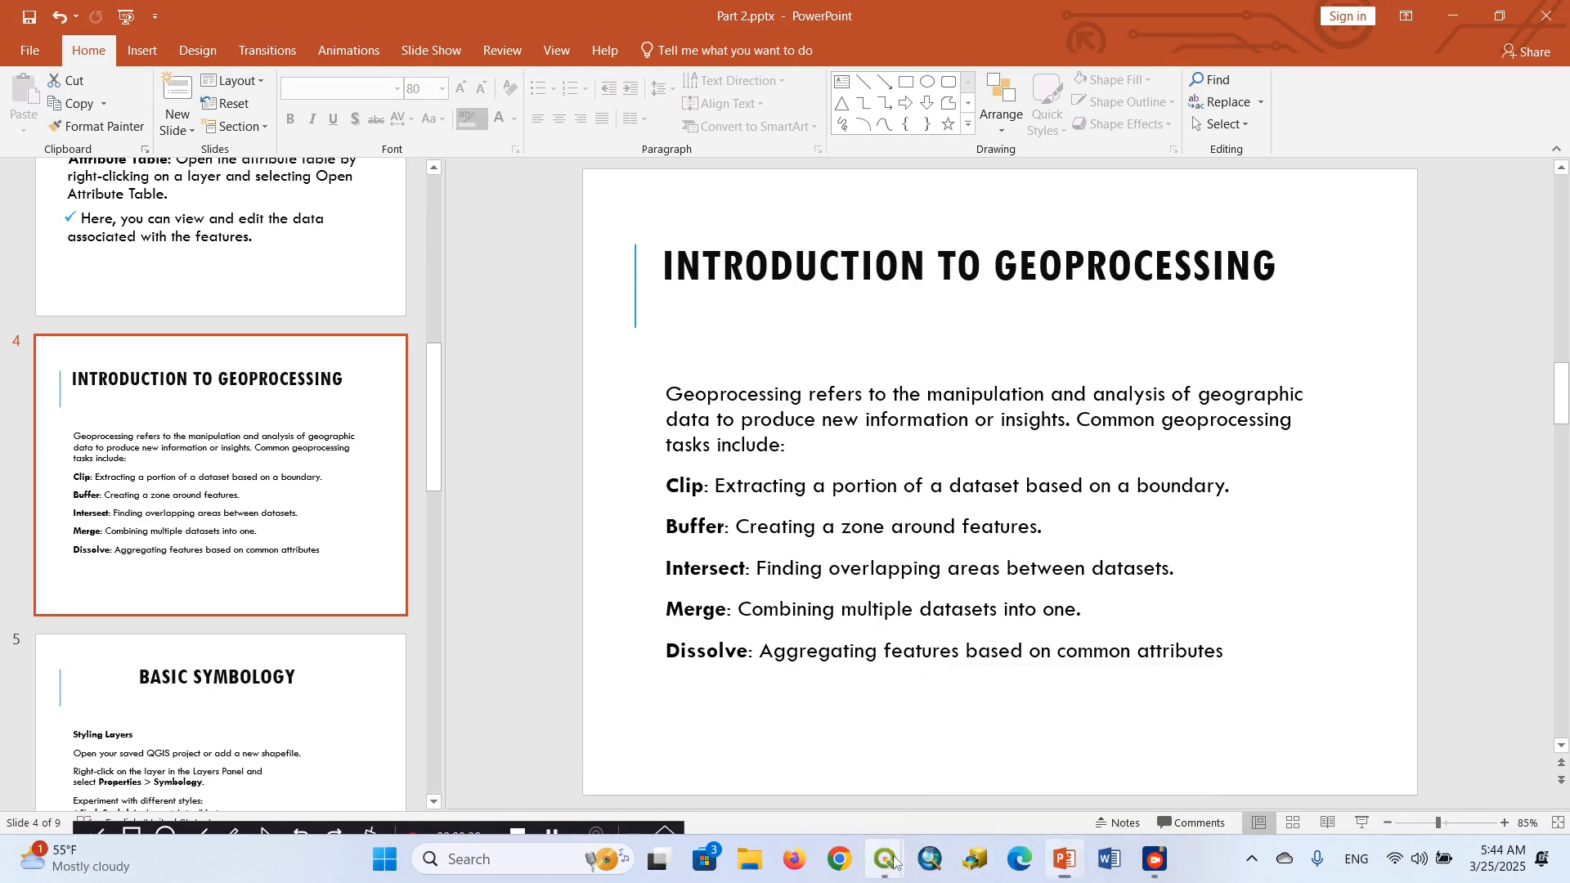
{"action": "mouse_move", "coordinate": [894, 861]}
{"action": "left_click", "coordinate": [848, 786]}
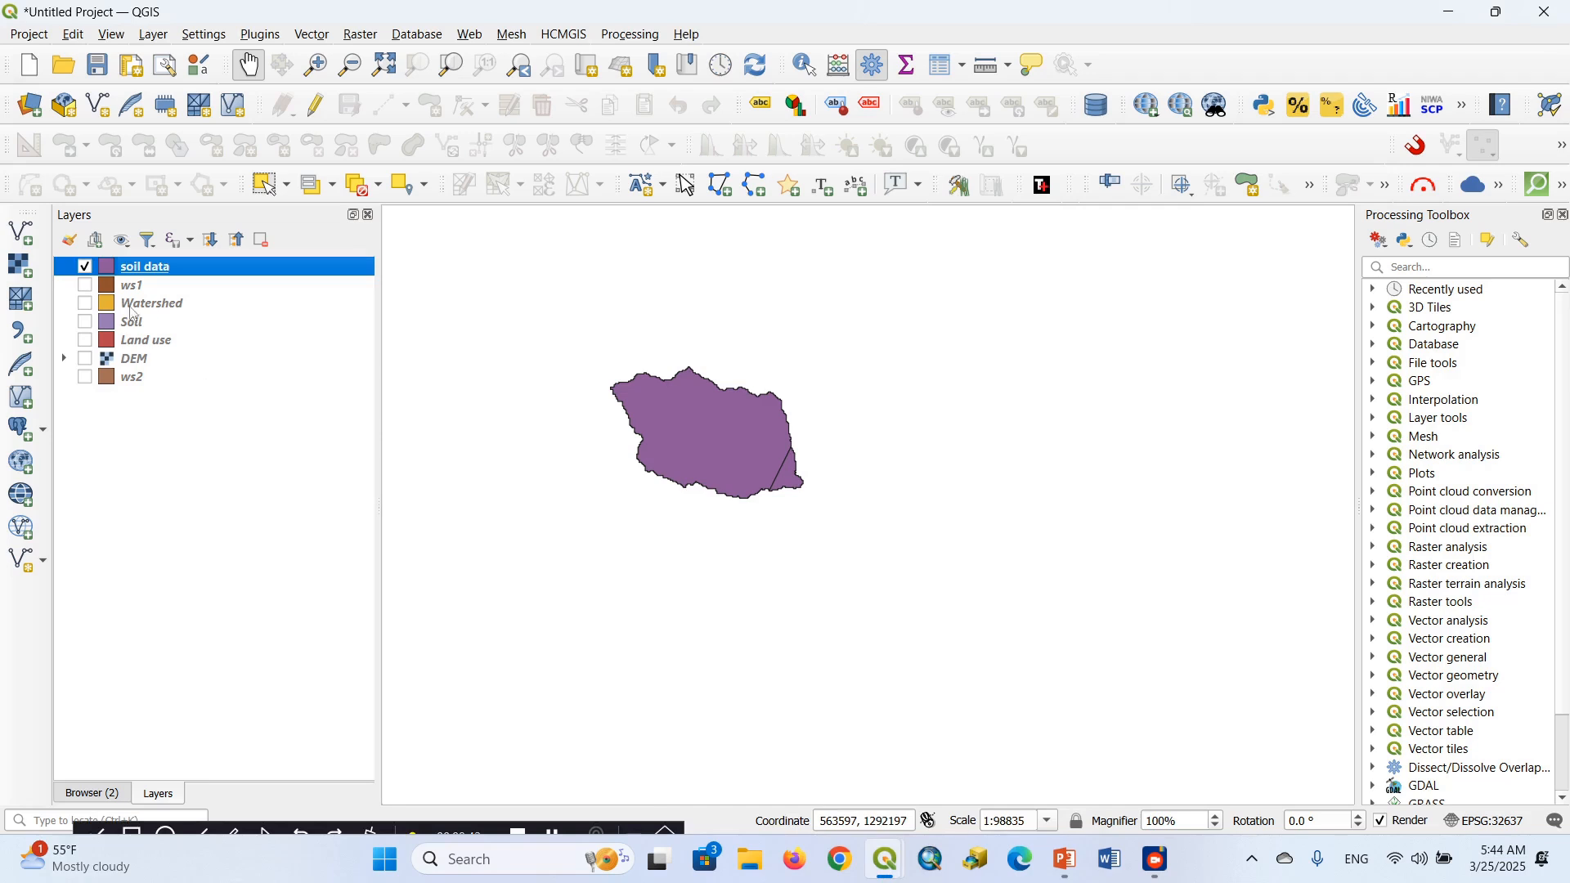
Hide the soil data layer, move ws2 to the top of the layer order and make it visible
{"action": "left_click", "coordinate": [85, 267]}
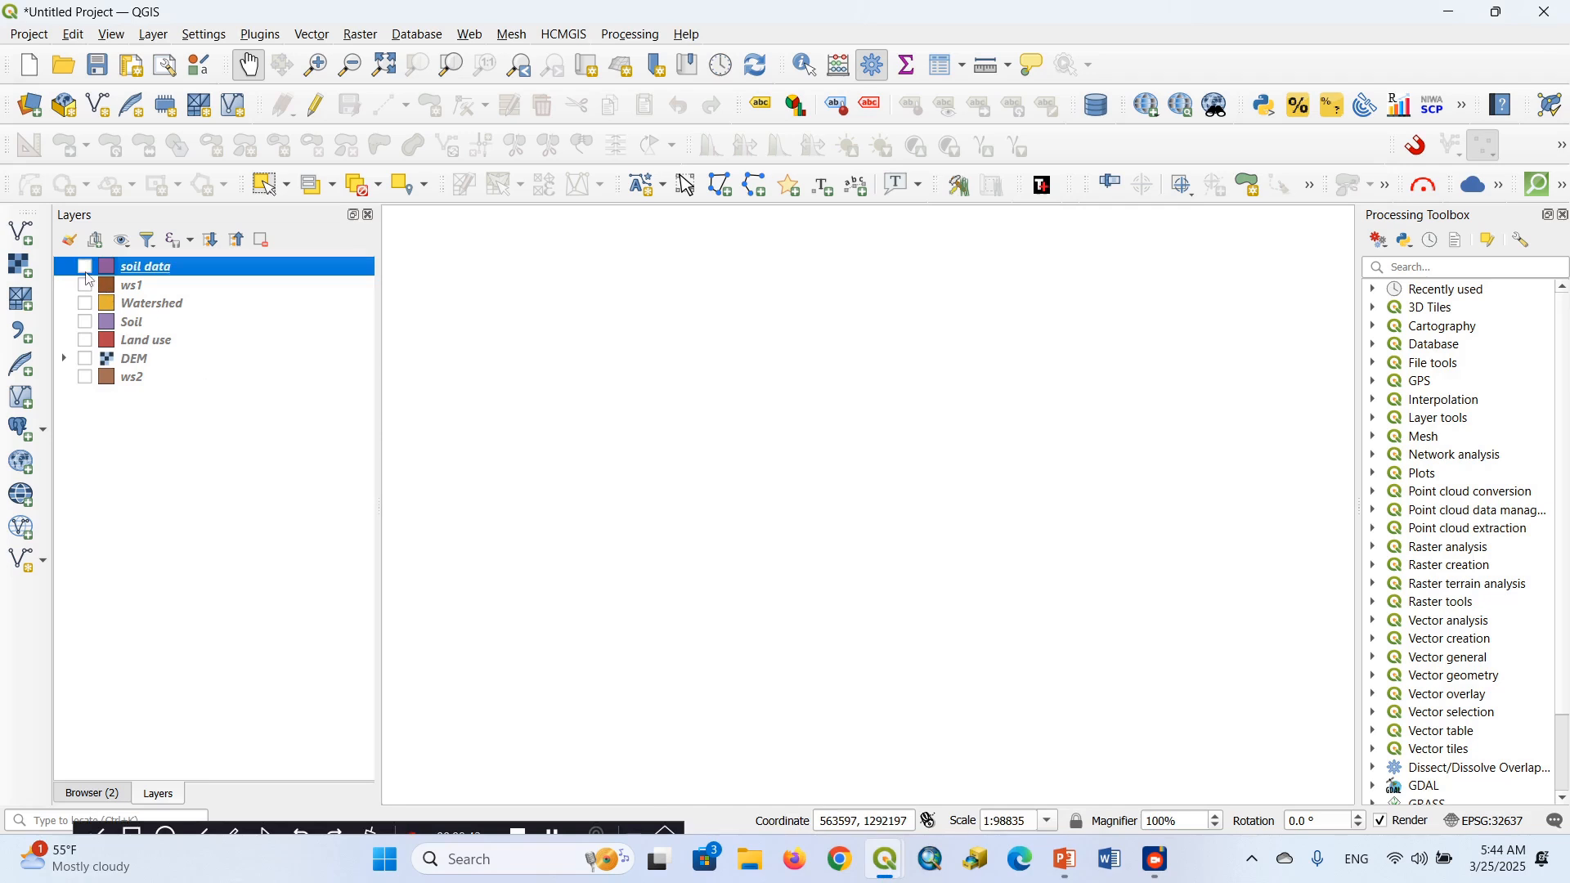
{"action": "left_click", "coordinate": [111, 371]}
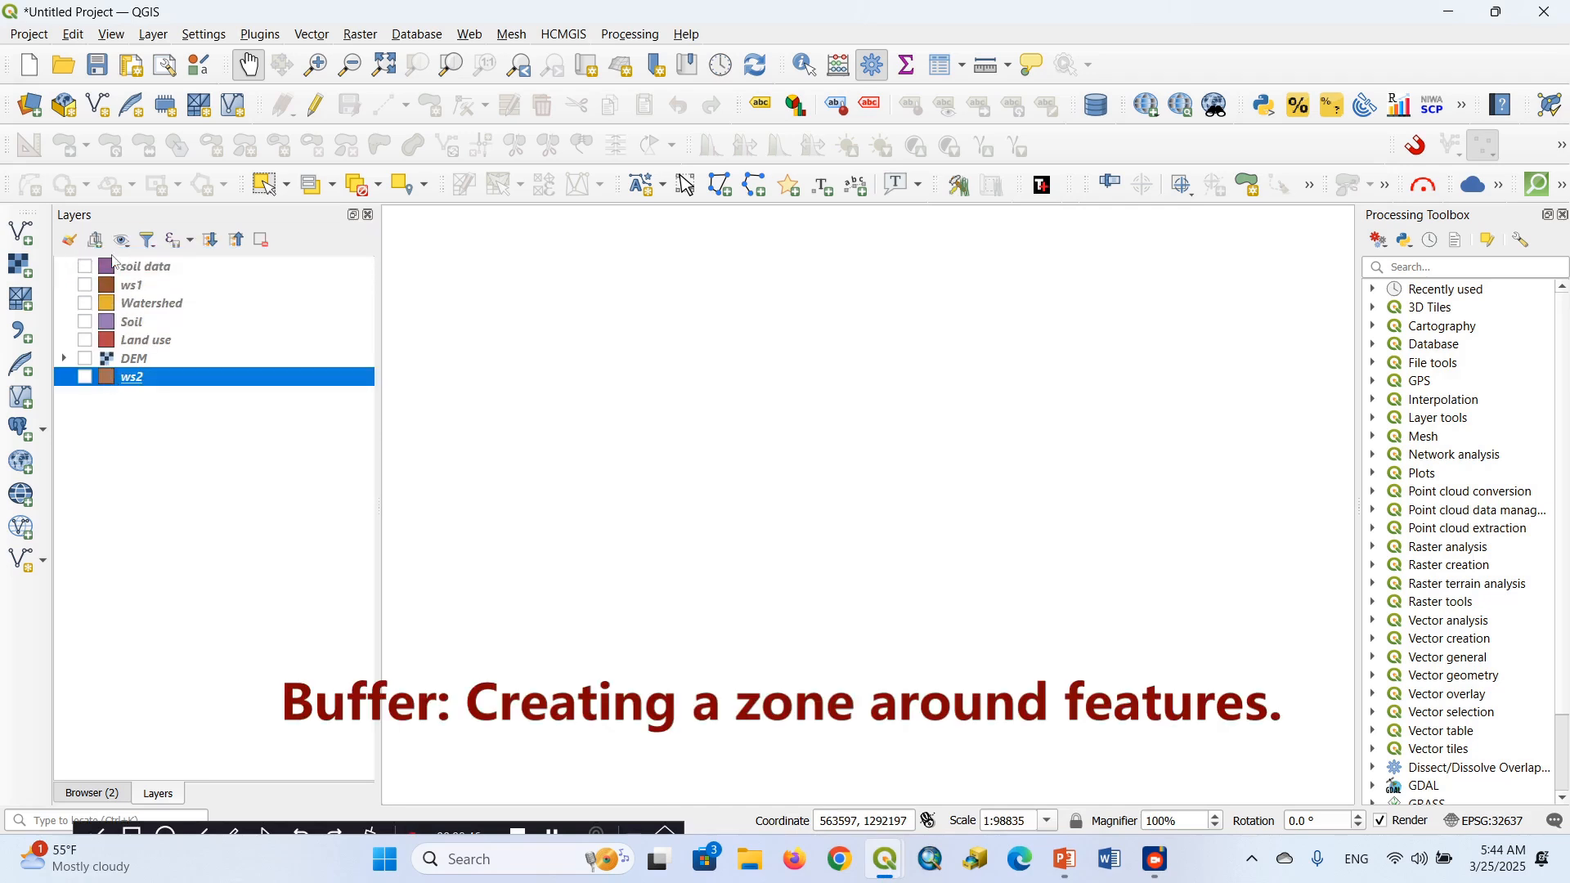
{"action": "right_click", "coordinate": [125, 380]}
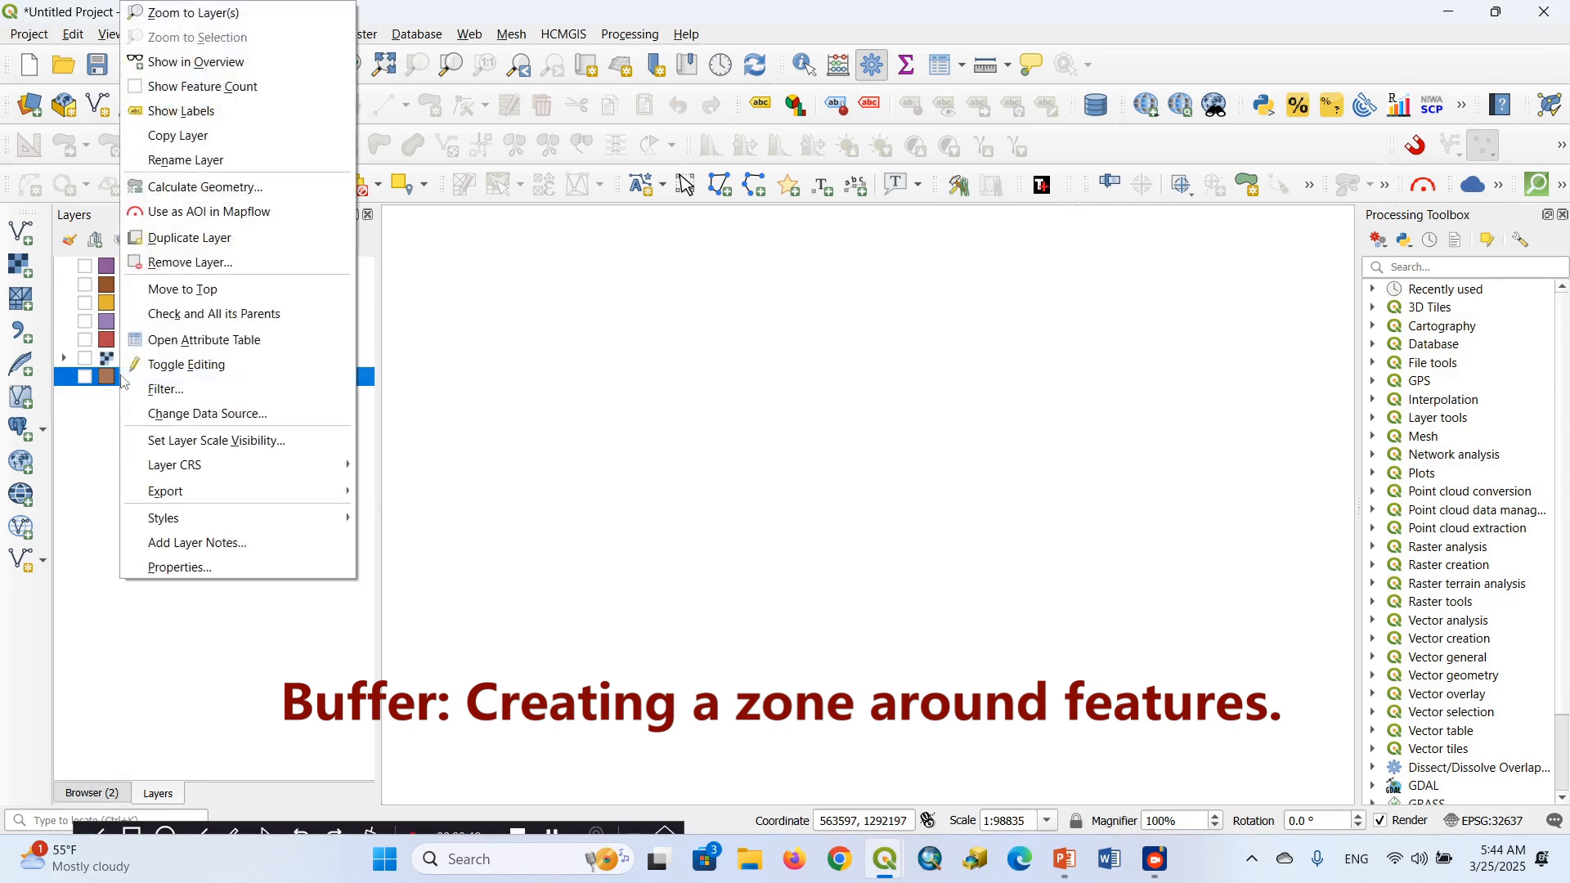
{"action": "left_click", "coordinate": [198, 303]}
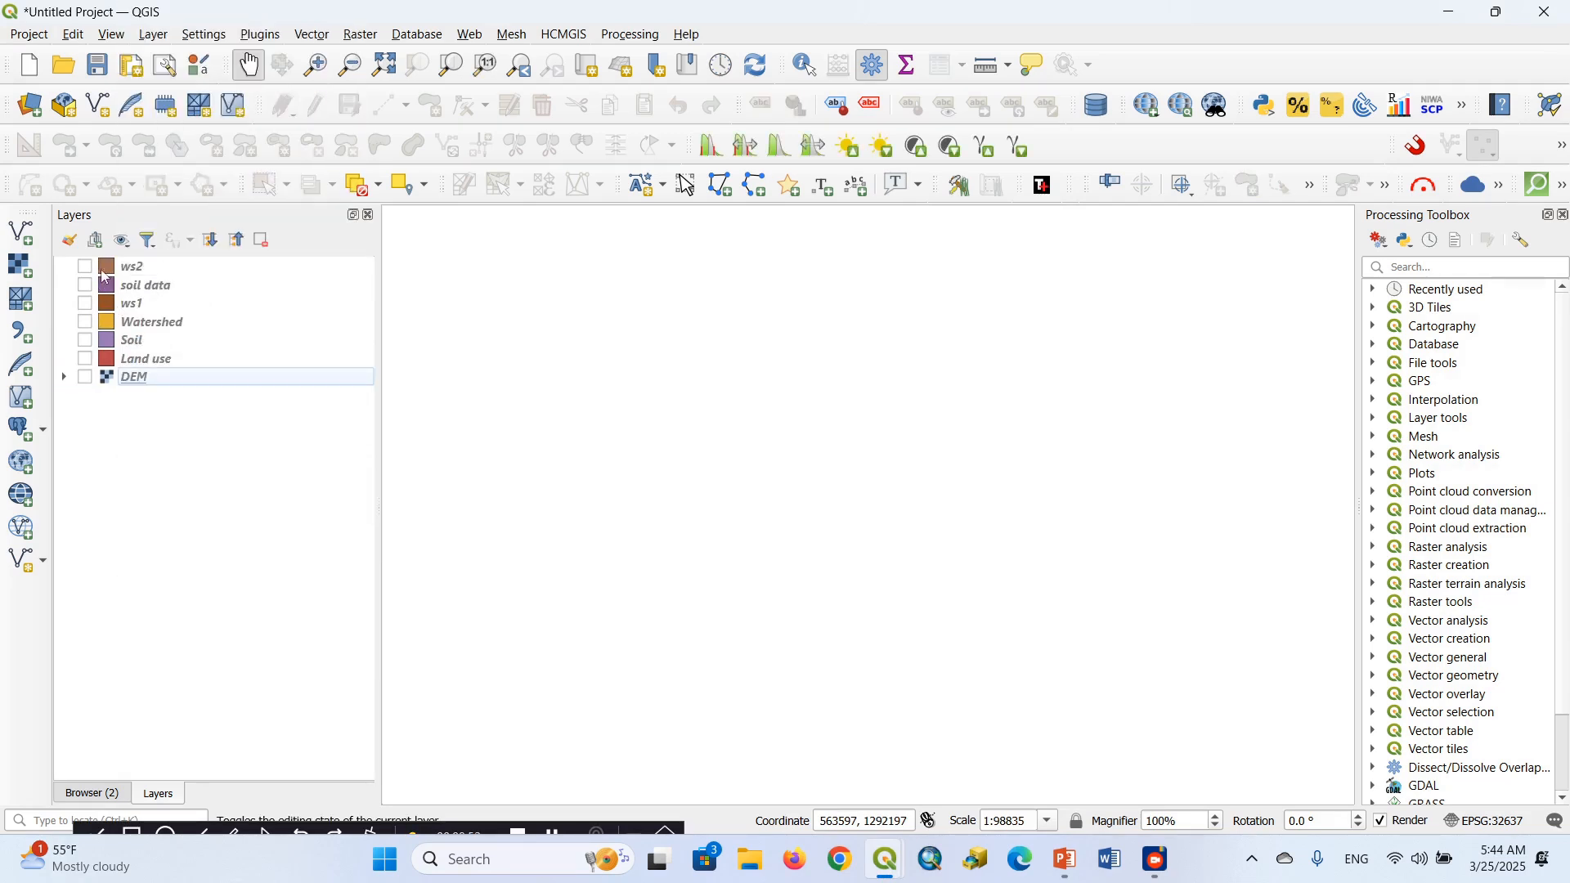
{"action": "left_click", "coordinate": [85, 267]}
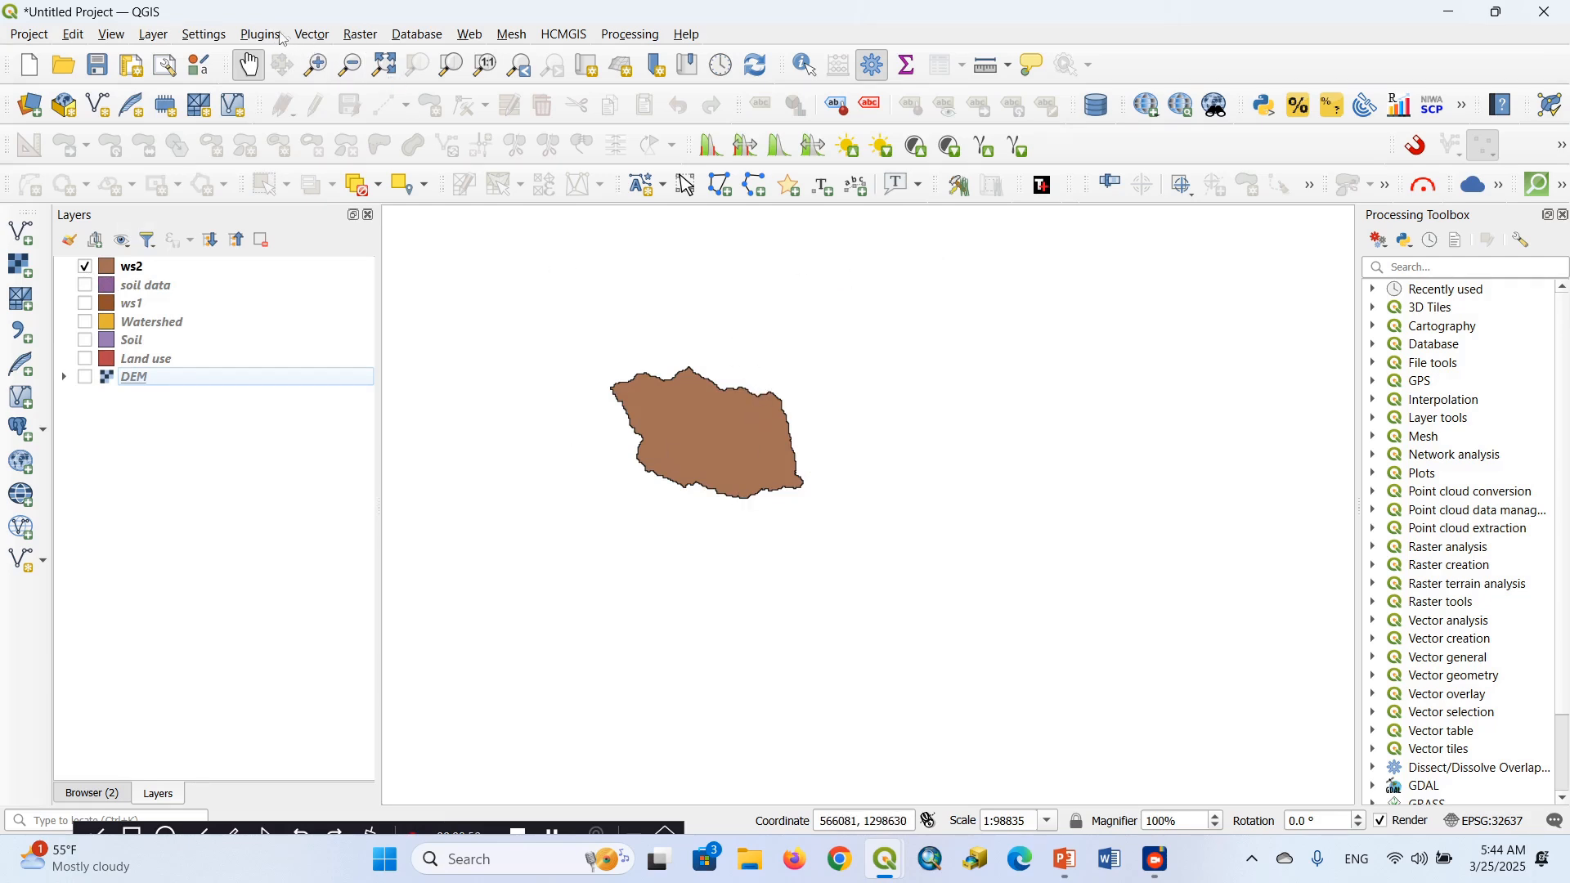
Start the Buffer geoprocessing tool for vector layers and set ws2 as the input layer
{"action": "left_click", "coordinate": [311, 36]}
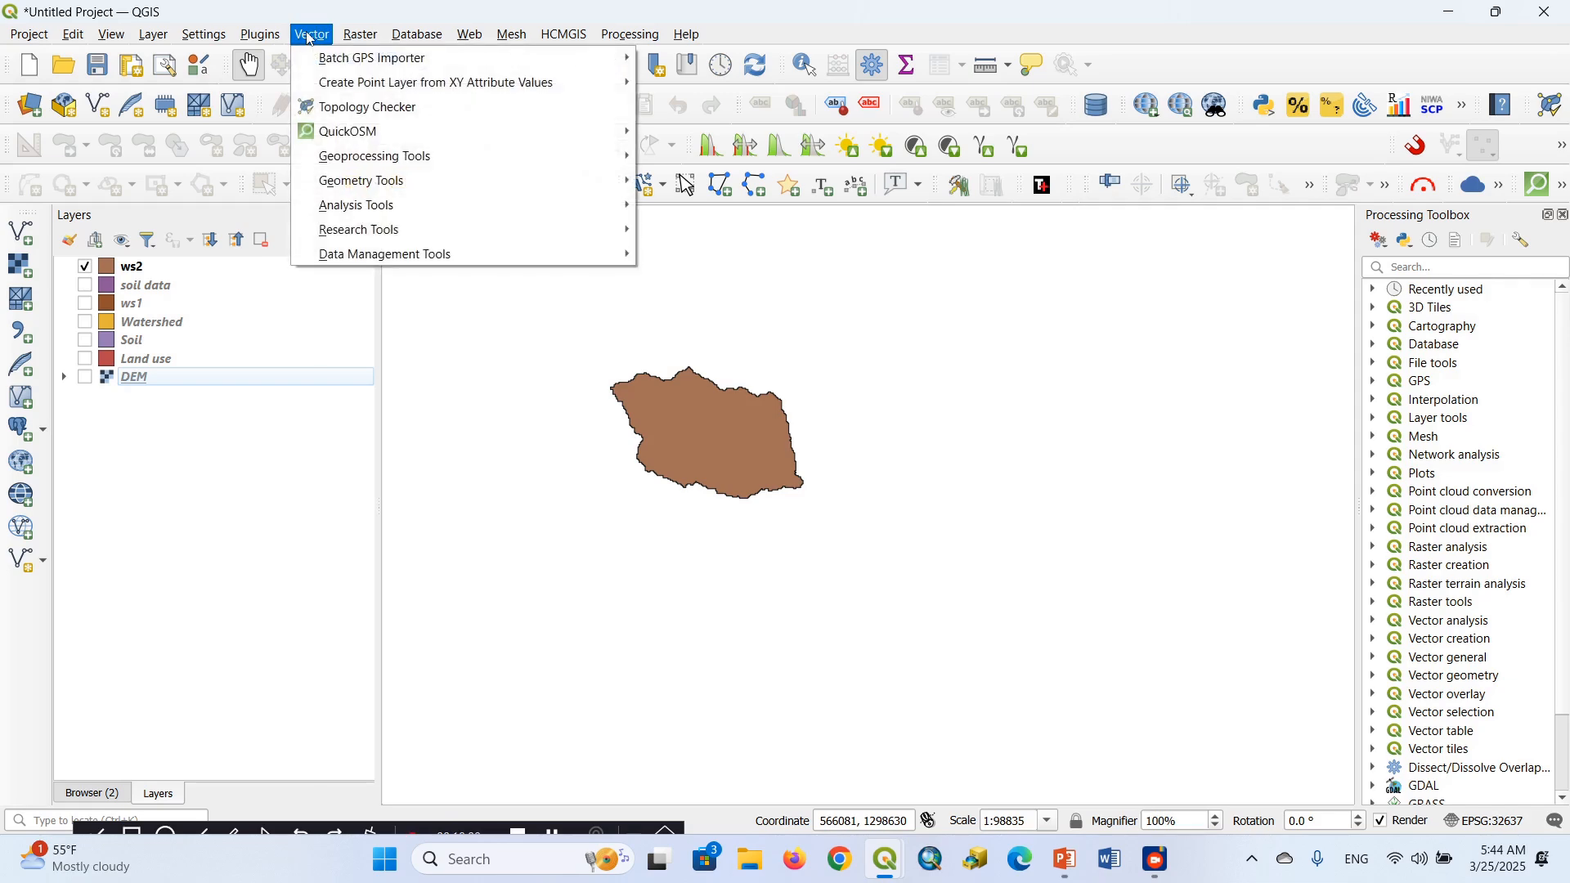
{"action": "mouse_move", "coordinate": [372, 157]}
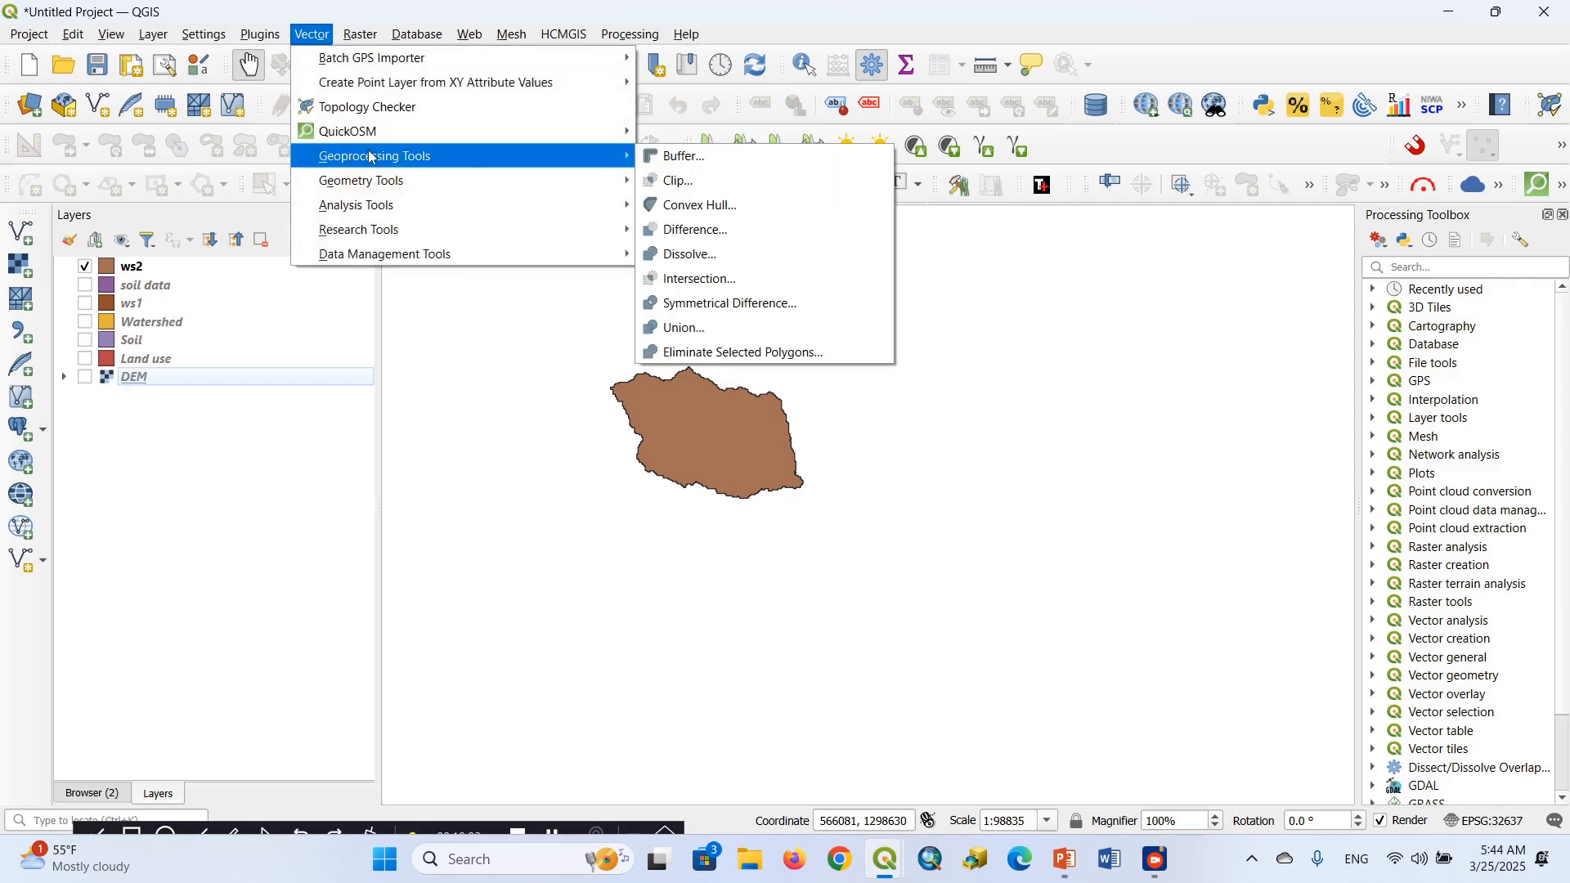
{"action": "left_click", "coordinate": [682, 157]}
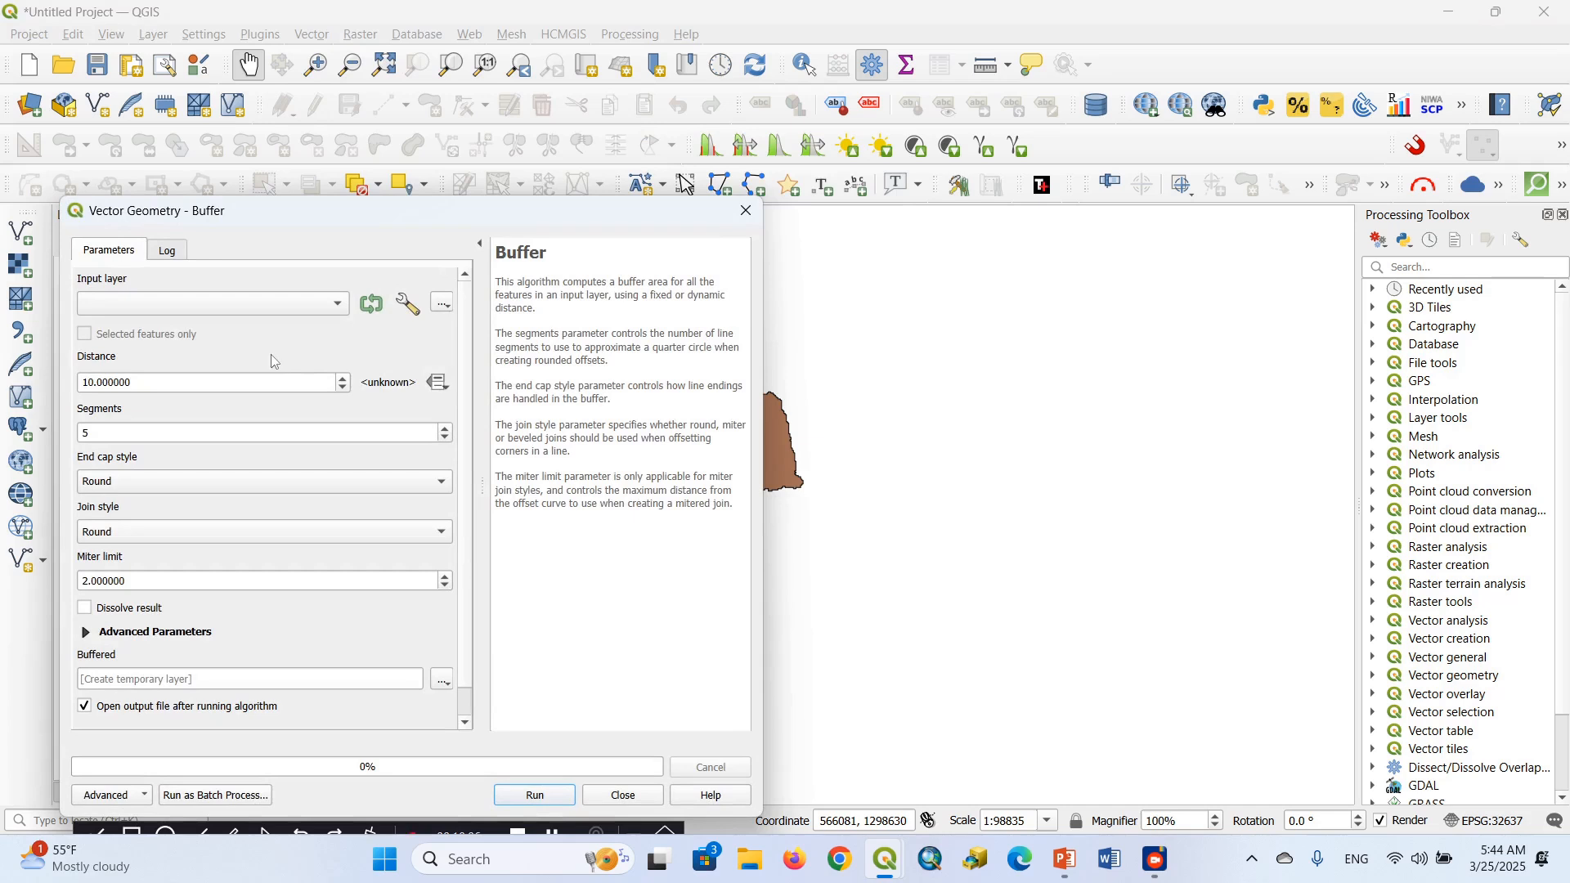
{"action": "left_click", "coordinate": [334, 311]}
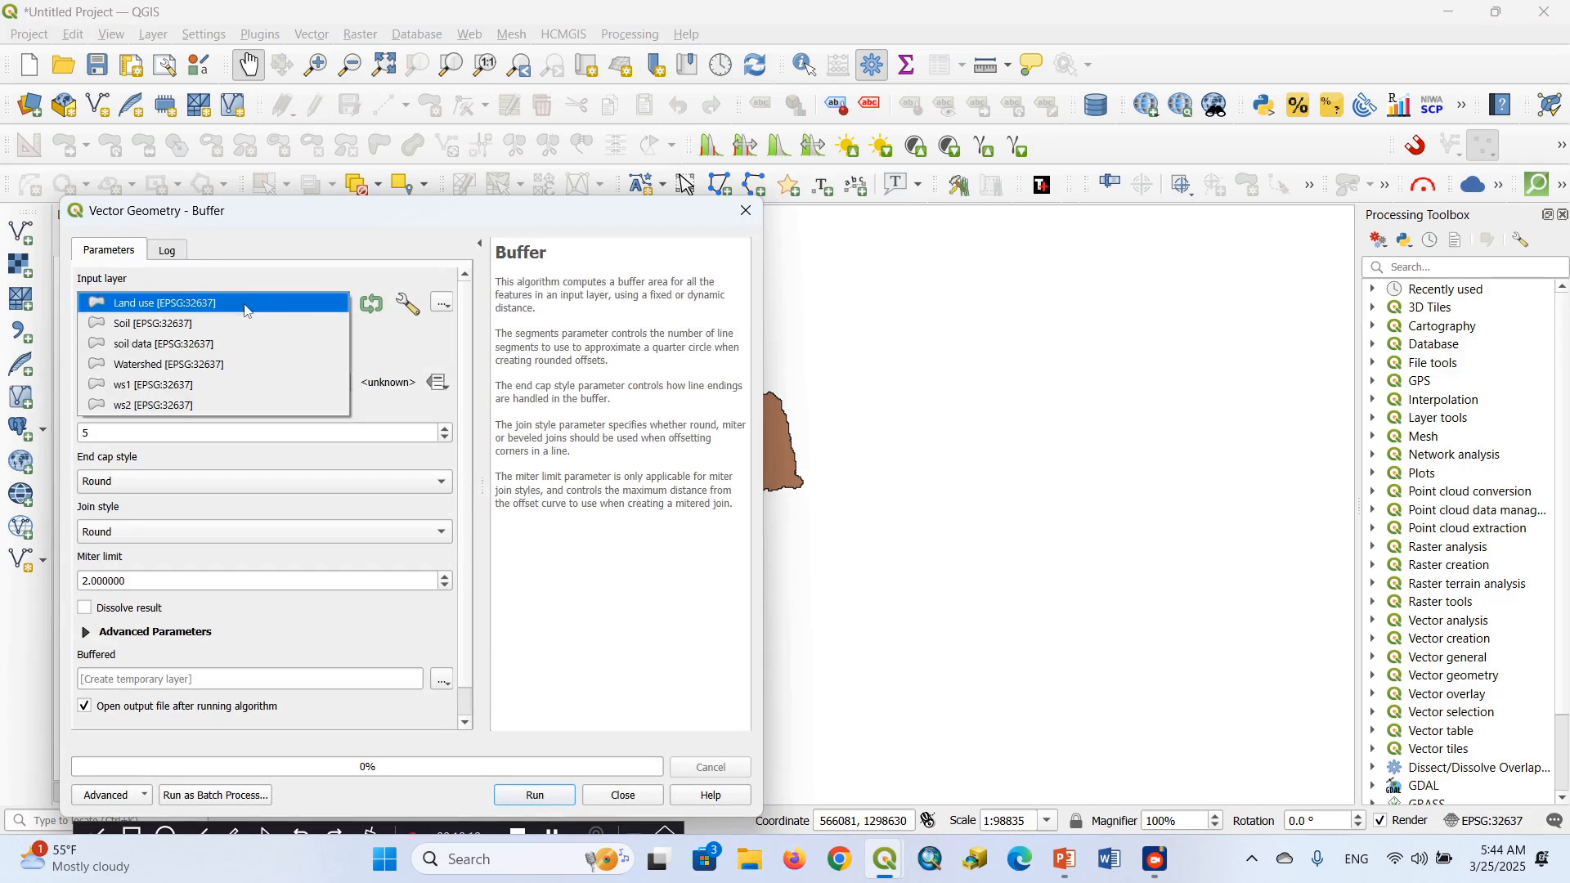
{"action": "left_click", "coordinate": [173, 402]}
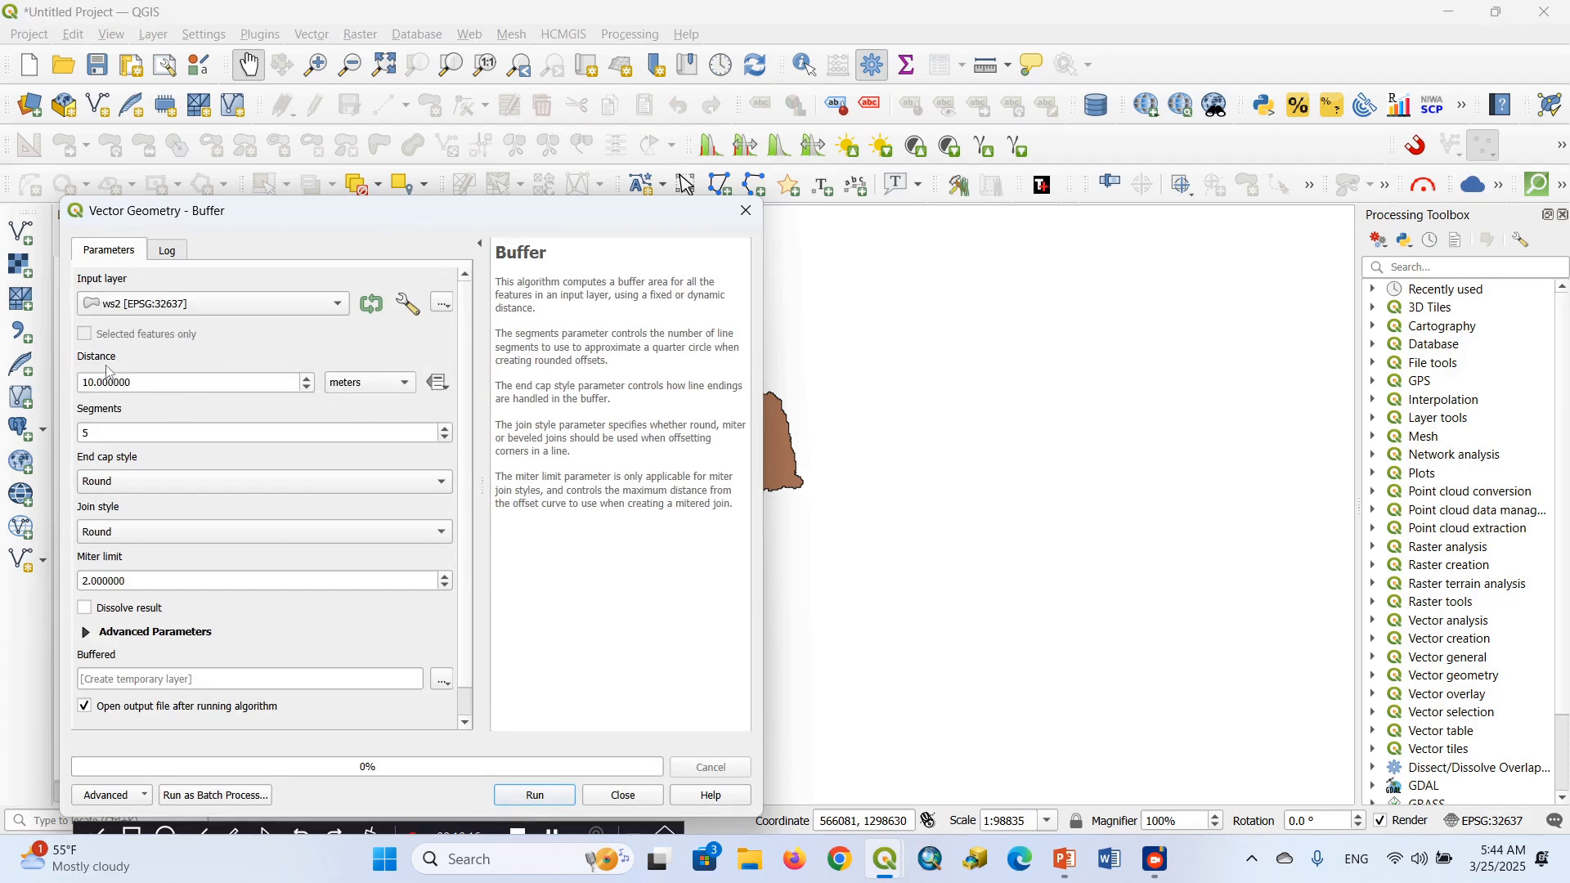
Set the buffer distance around ws2 to 250 meters
{"action": "left_click", "coordinate": [153, 383]}
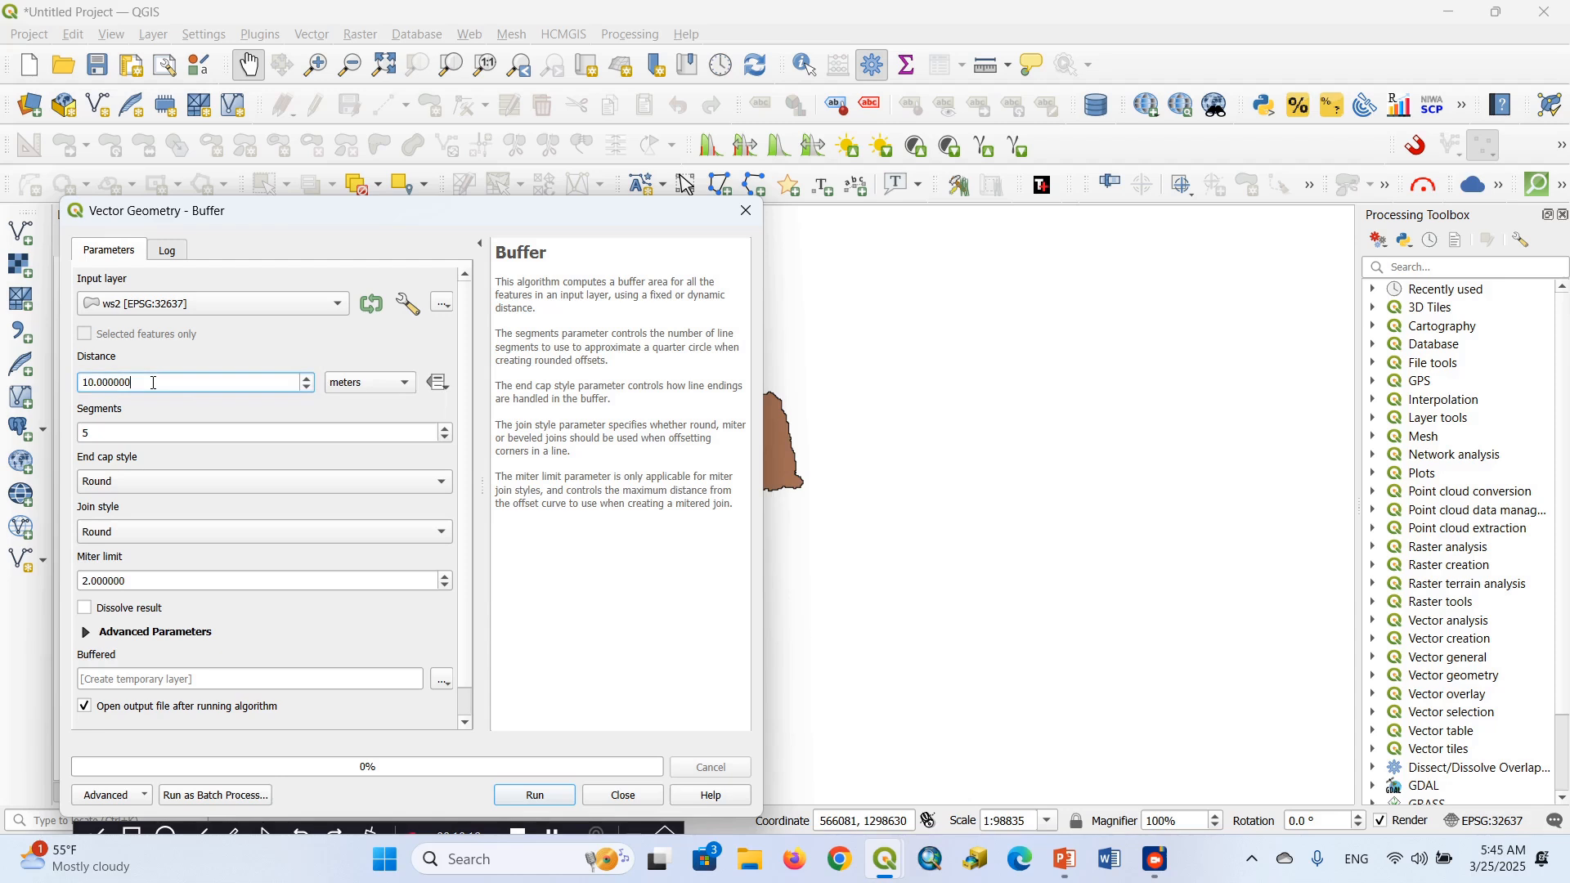
{"action": "key", "text": "BackSpace"}
{"action": "key", "text": "BackSpace"}
{"action": "key", "text": "BackSpace"}
{"action": "key", "text": "BackSpace"}
{"action": "key", "text": "BackSpace"}
Save the buffer output as the shapefile Buffer Zone1 in the QGIS Beginners T2 folder, run the tool and close its dialog
{"action": "left_click", "coordinate": [445, 681]}
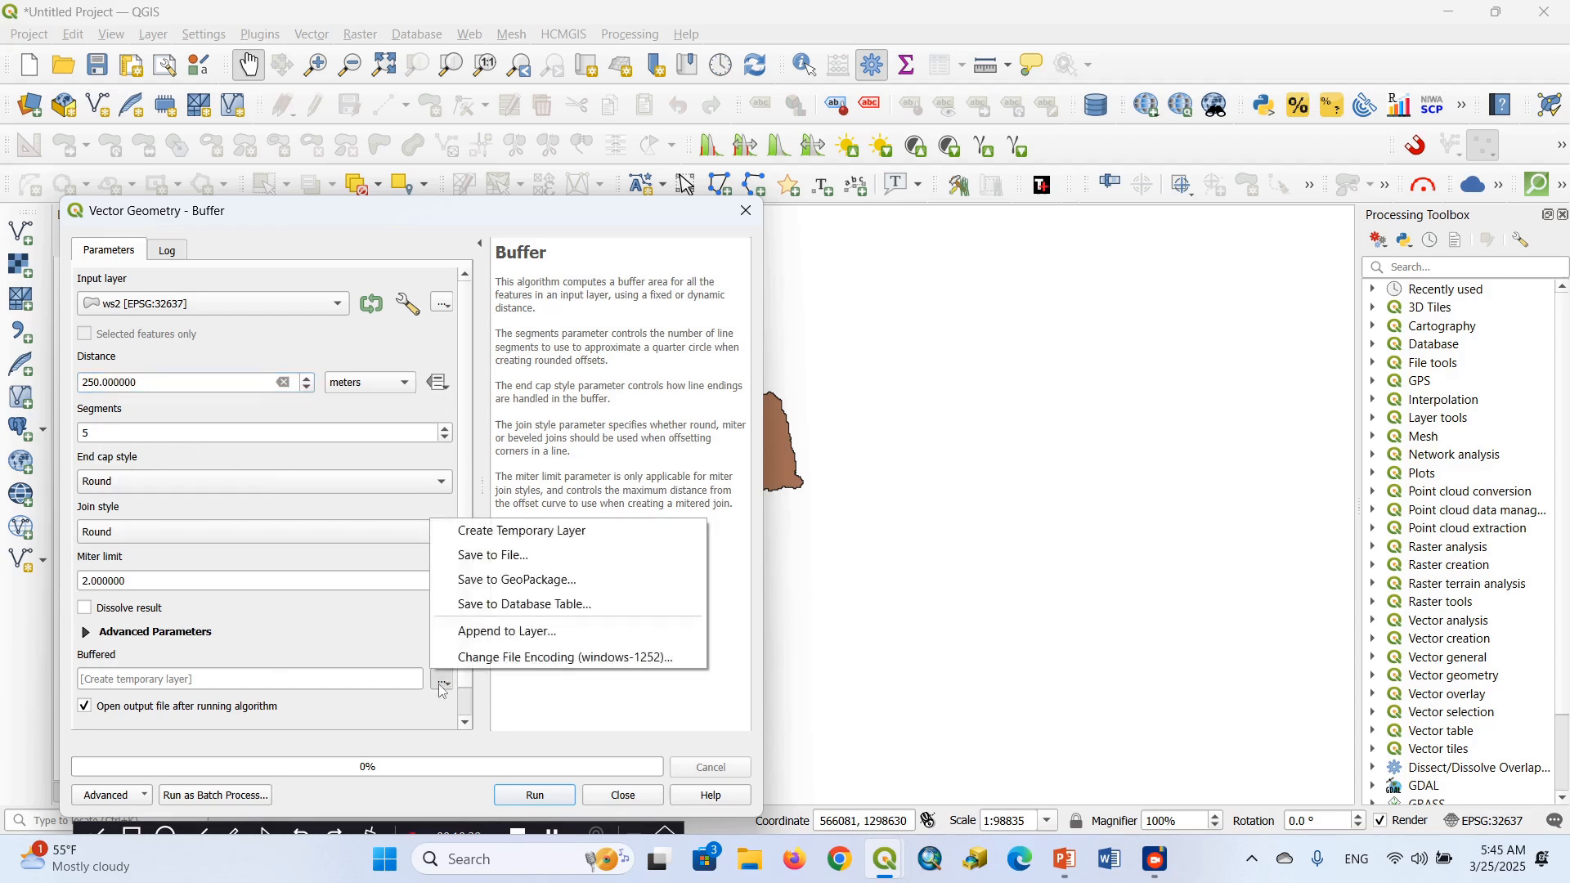
{"action": "left_click", "coordinate": [491, 556]}
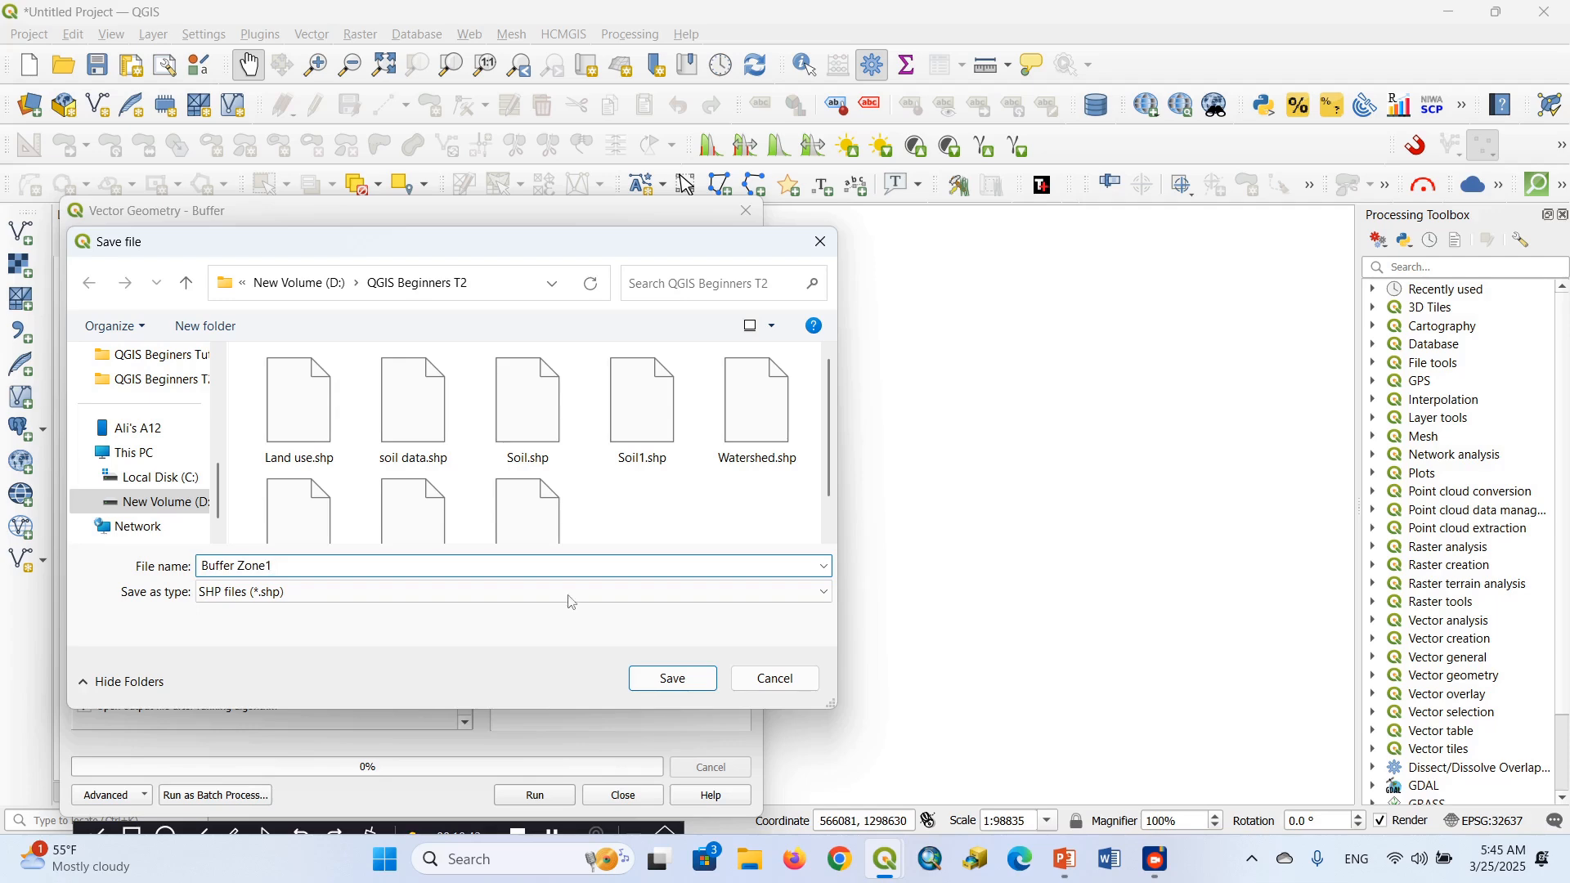
{"action": "left_click", "coordinate": [675, 682]}
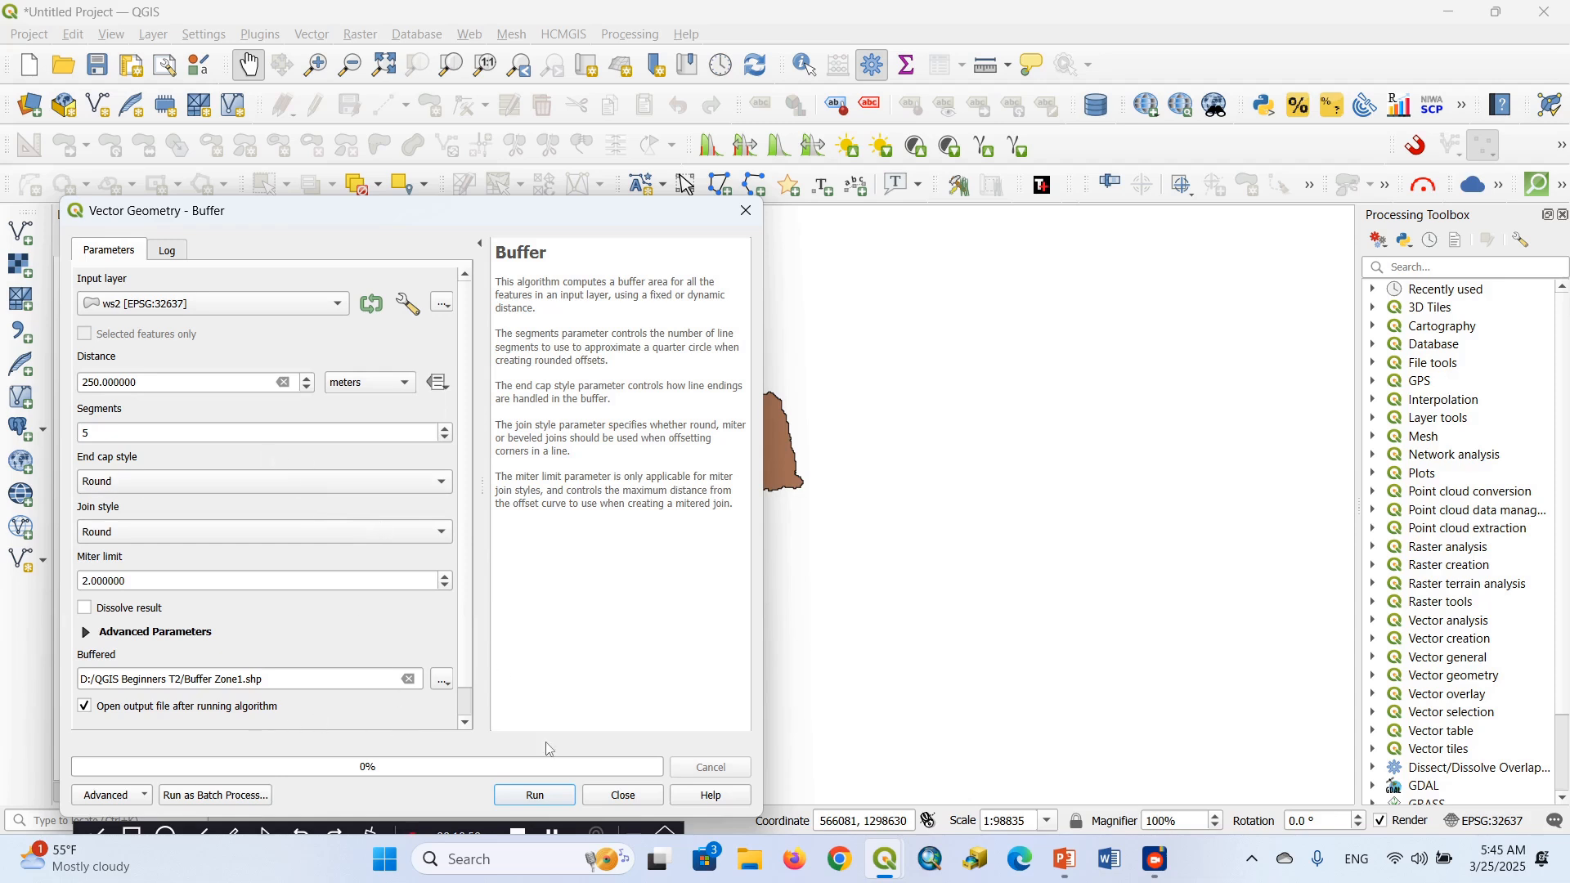
{"action": "left_click", "coordinate": [535, 796]}
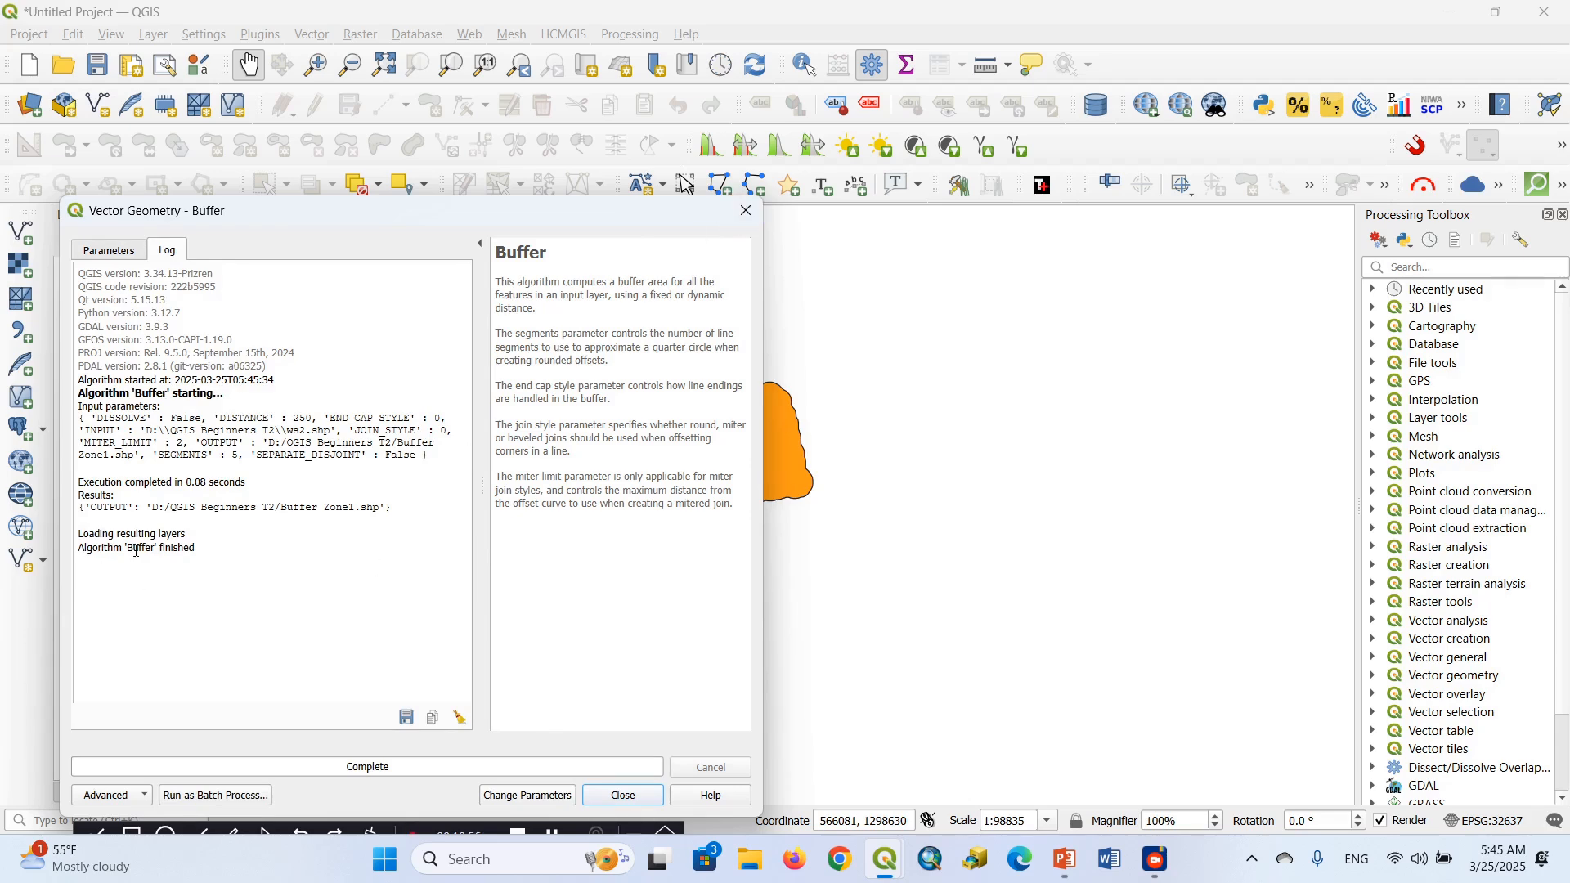
{"action": "left_click", "coordinate": [746, 211]}
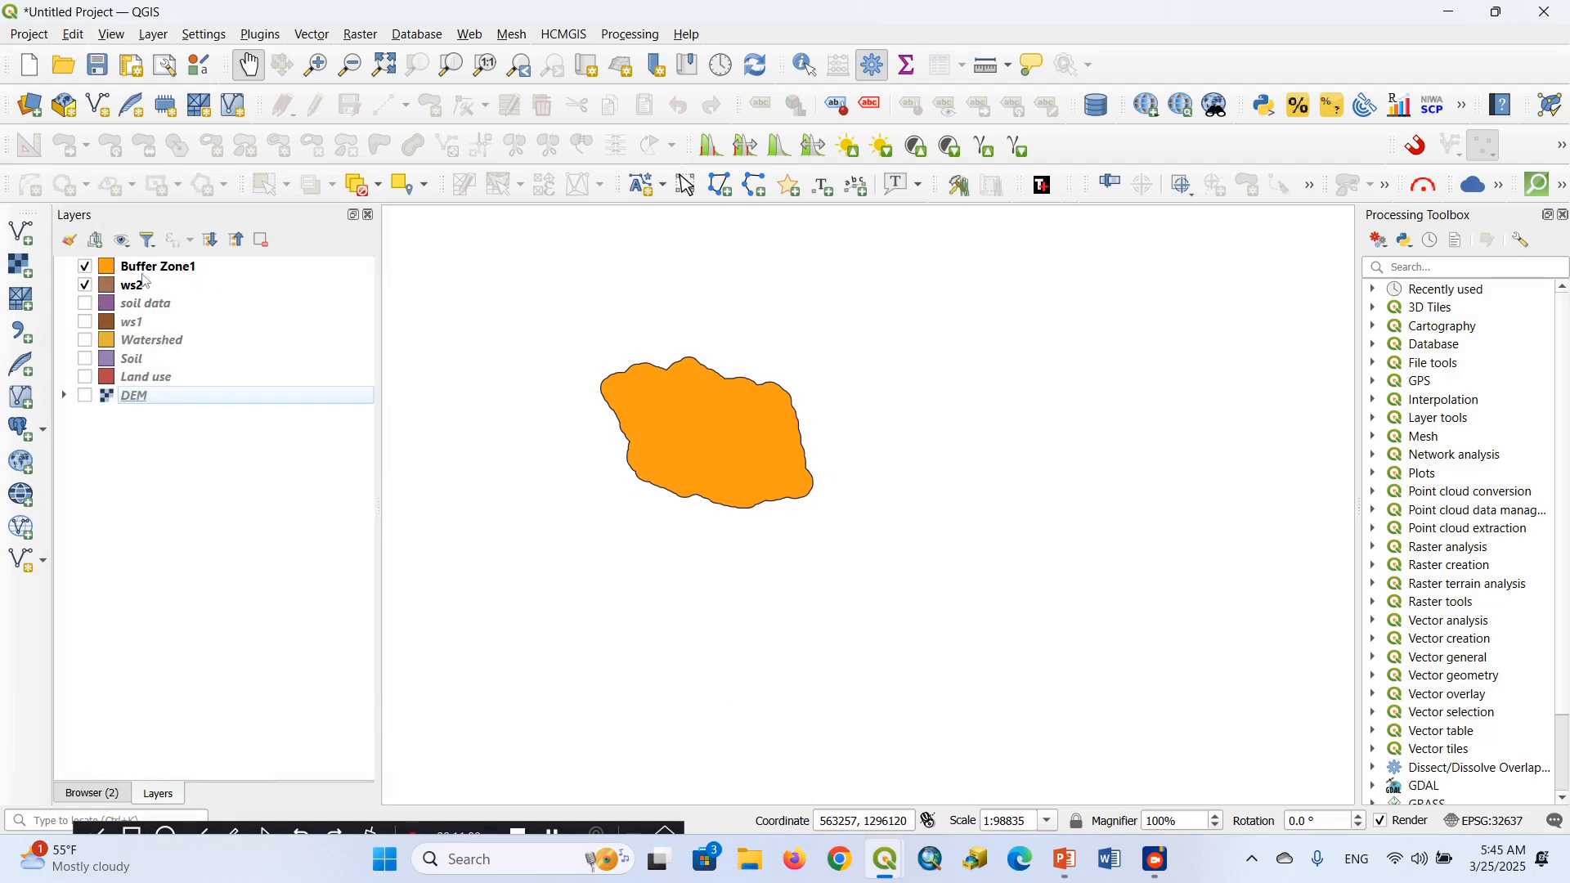
Change the Buffer Zone1 layer's fill symbol to the Outline: Simple Line symbol layer type
{"action": "left_click", "coordinate": [316, 65]}
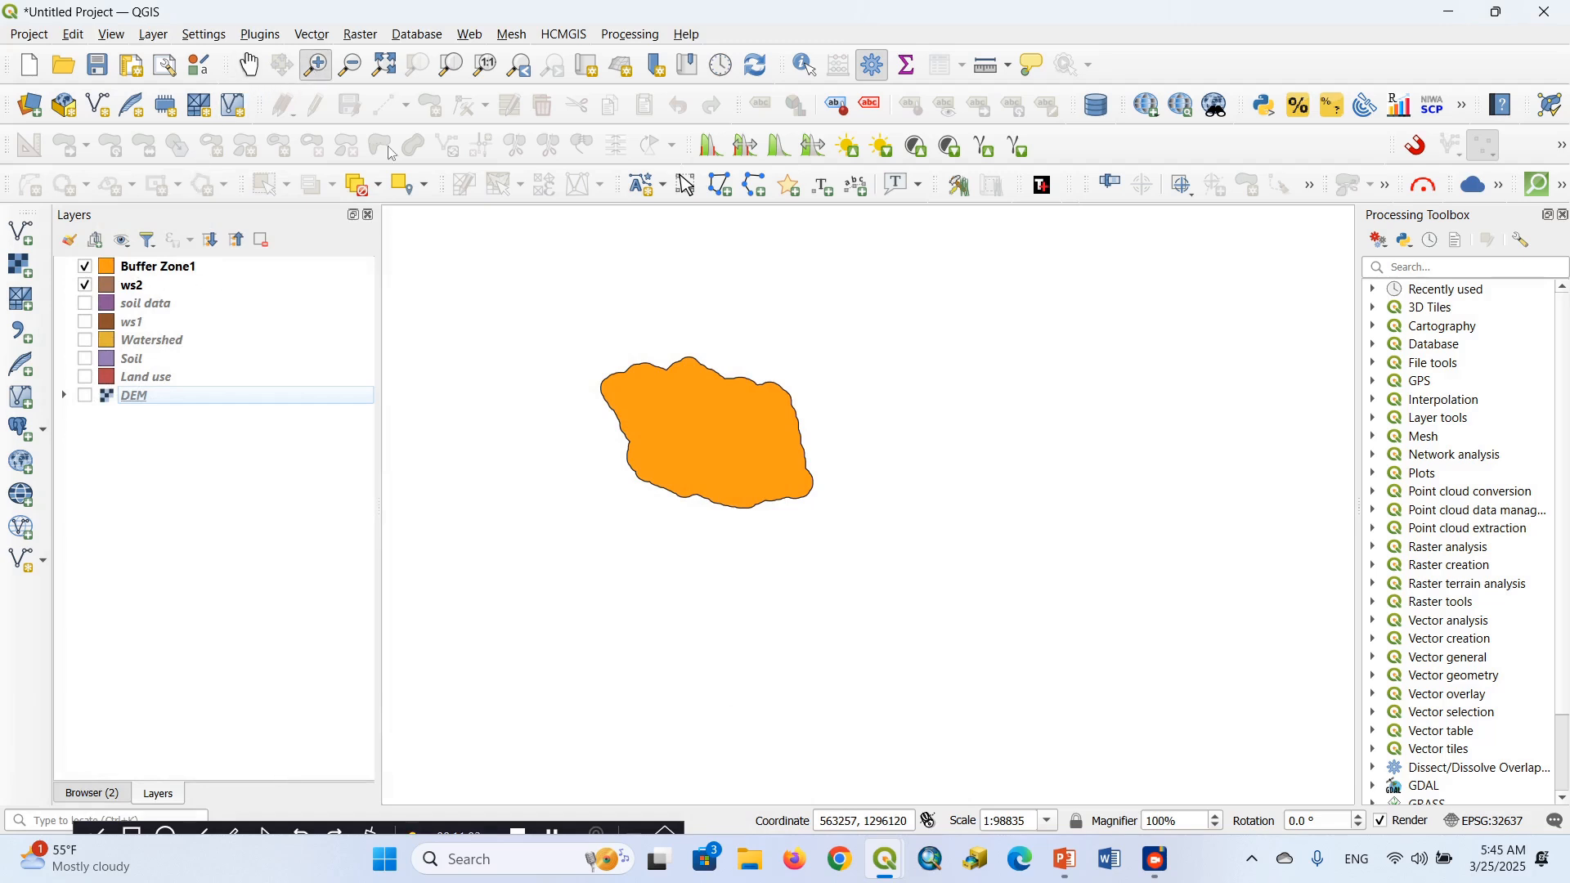
{"action": "left_click", "coordinate": [682, 454]}
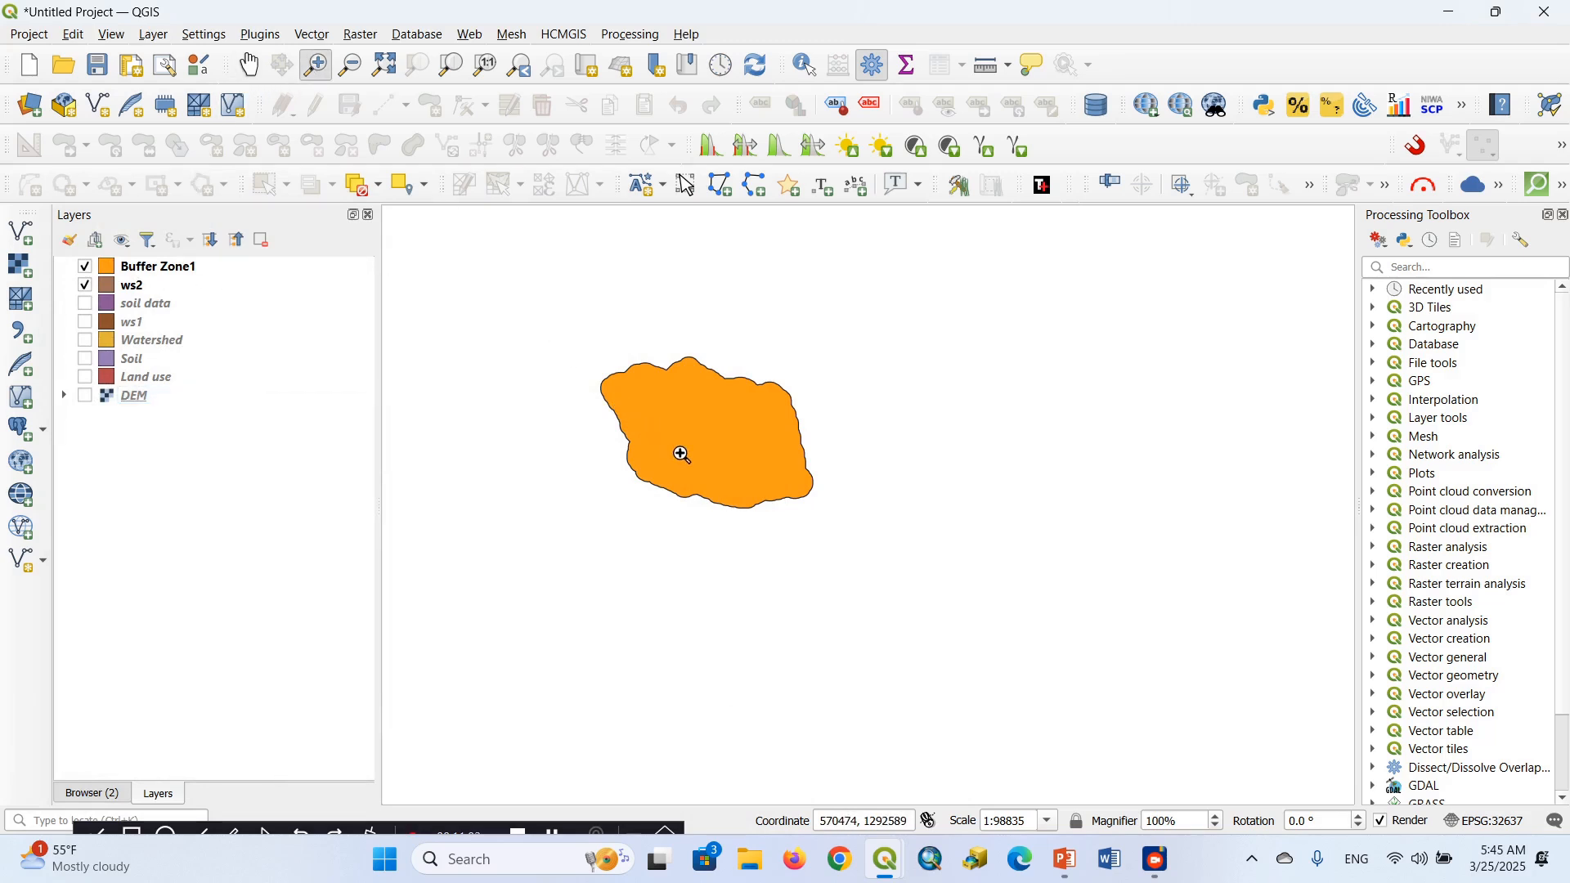
{"action": "left_click", "coordinate": [799, 448]}
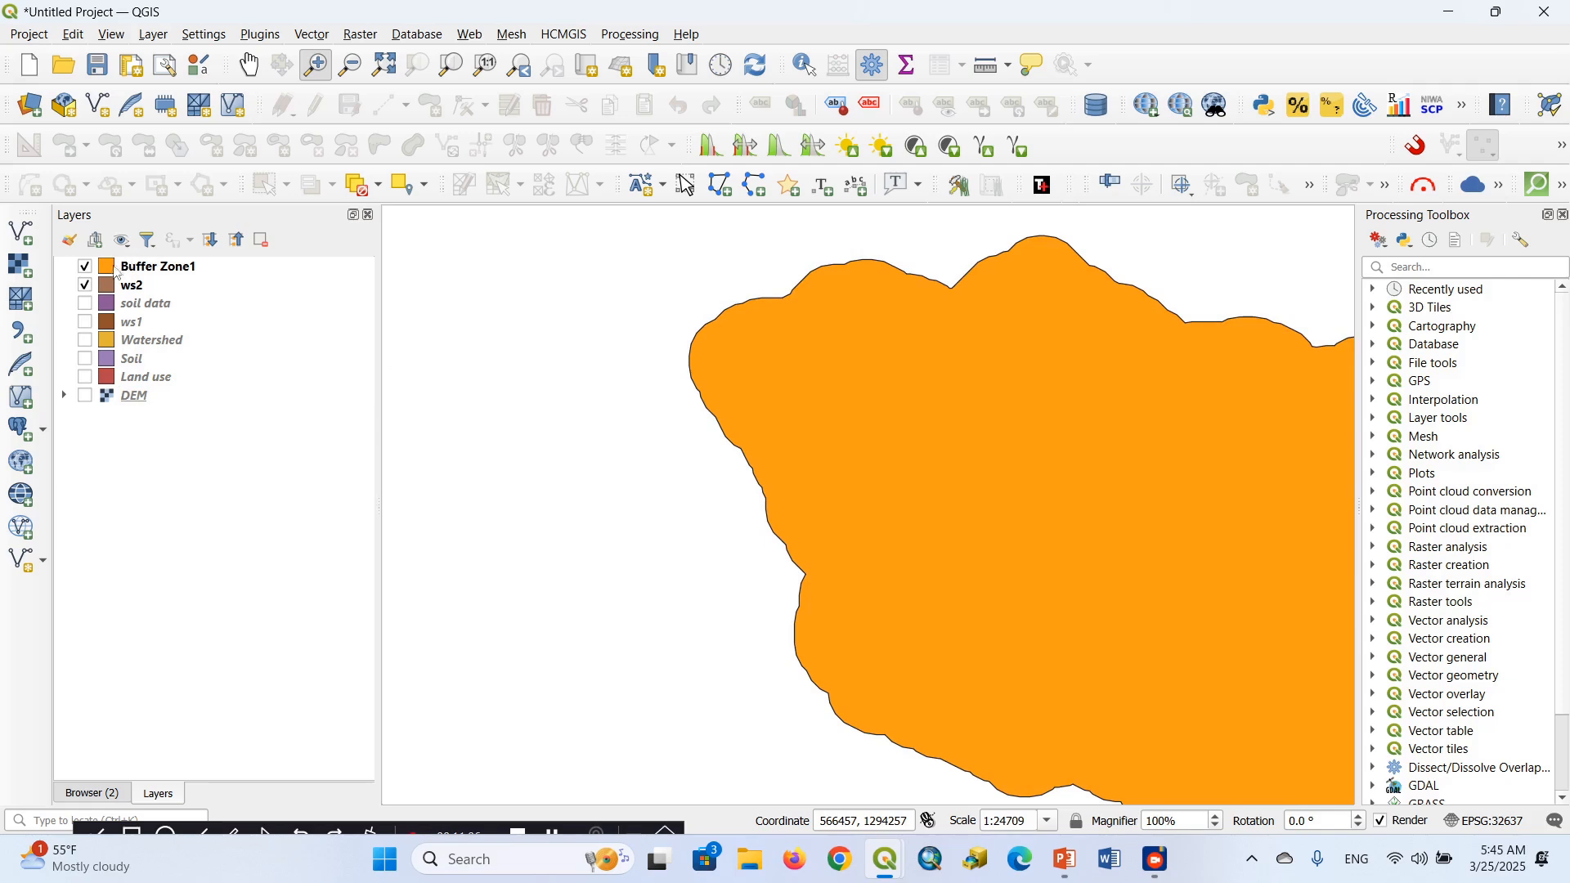
{"action": "left_click", "coordinate": [111, 273]}
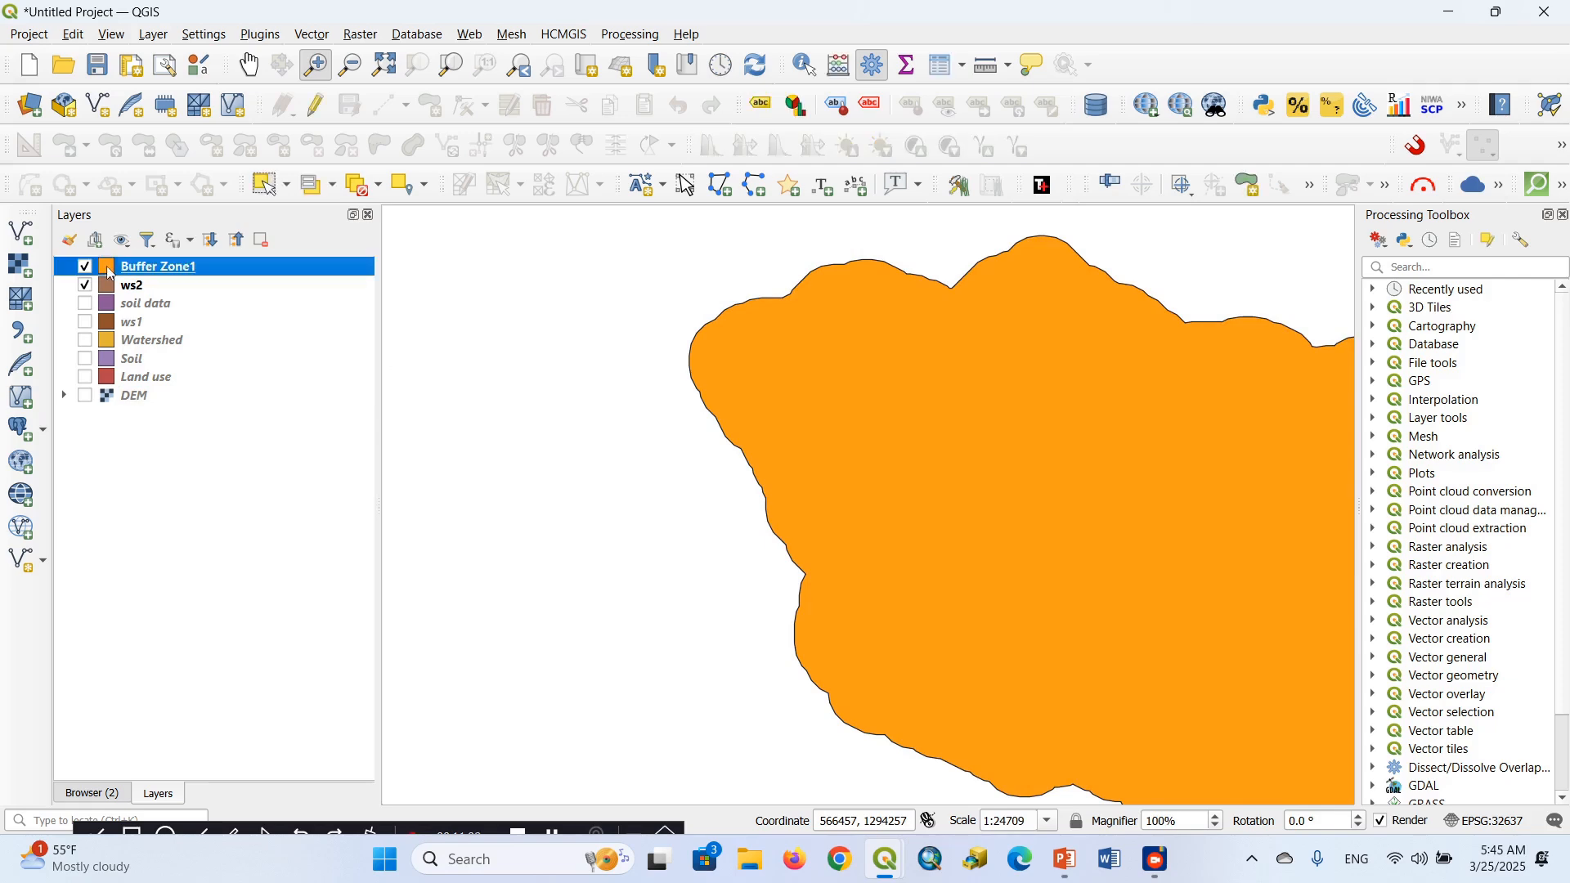
{"action": "double_click", "coordinate": [111, 273]}
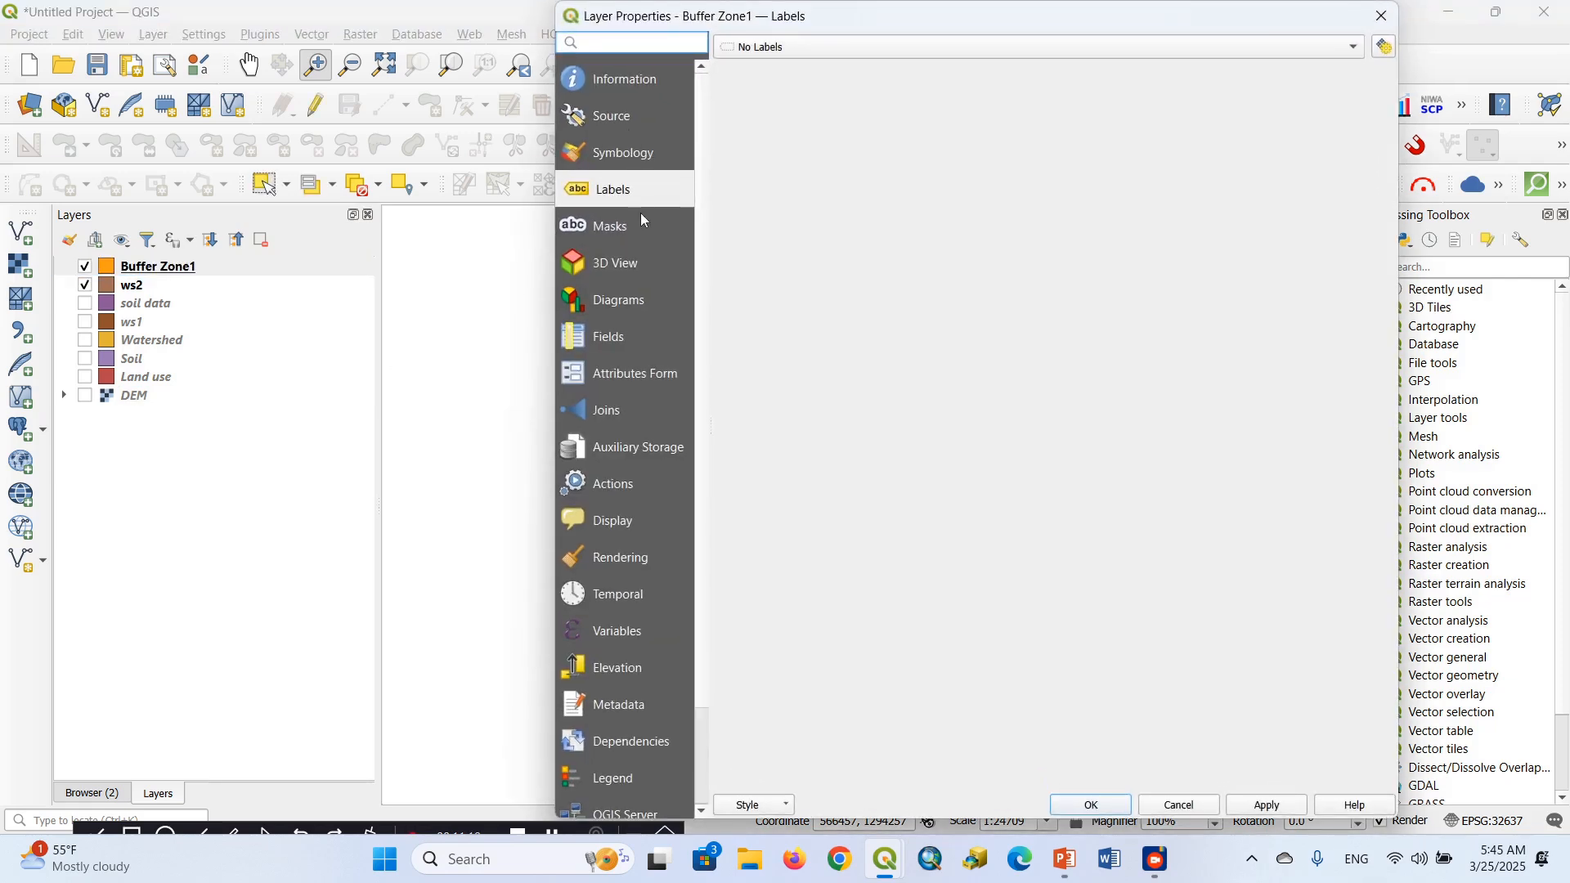
{"action": "left_click", "coordinate": [634, 154]}
{"action": "left_click", "coordinate": [904, 101]}
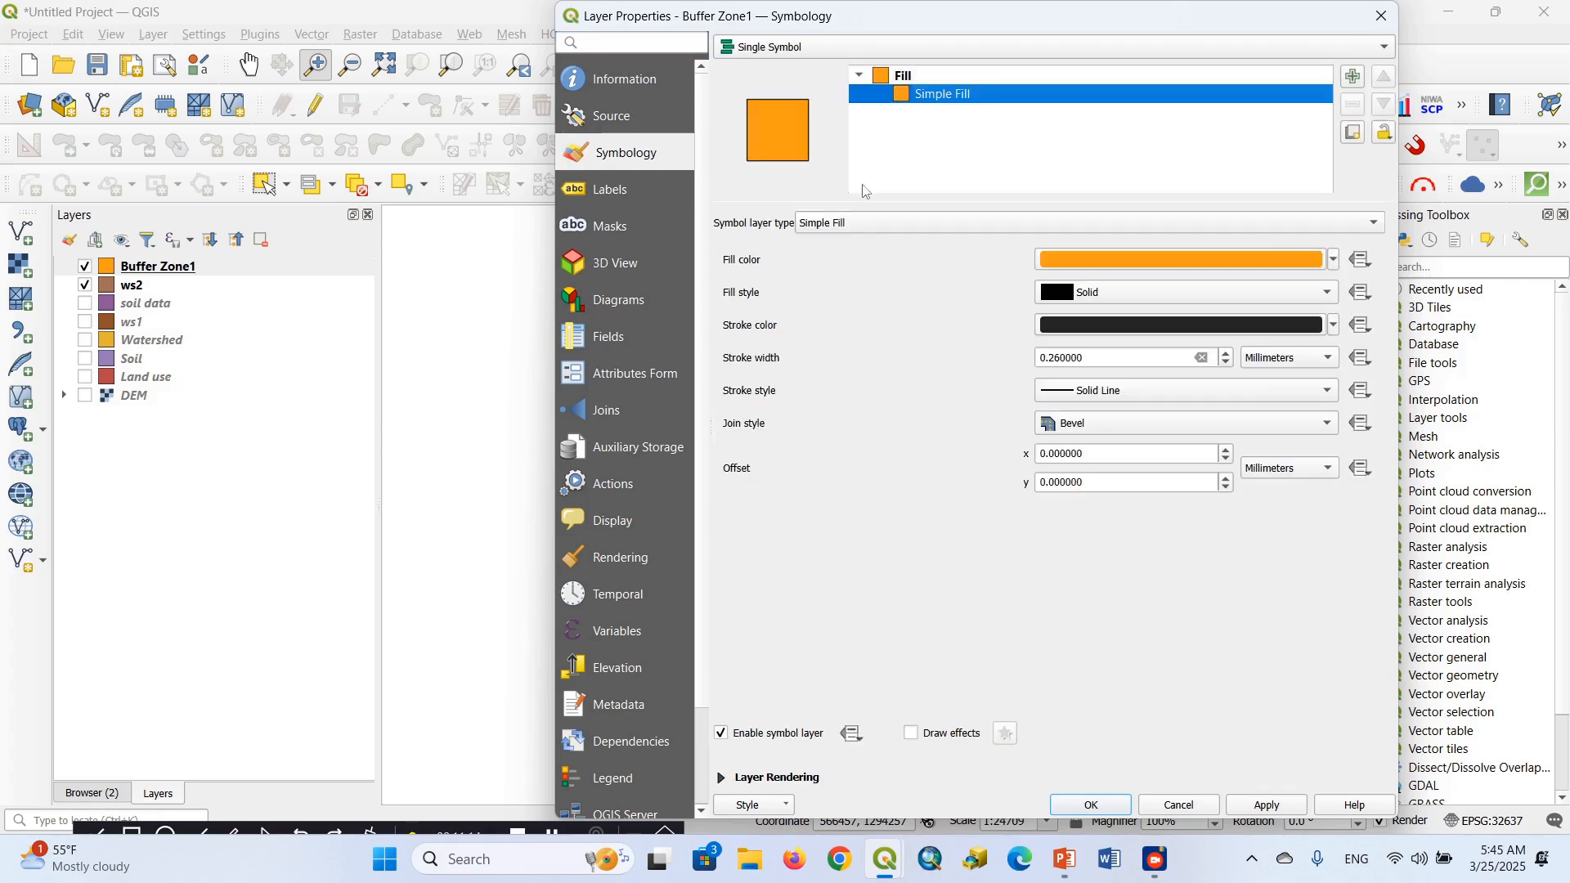
{"action": "left_click", "coordinate": [867, 223]}
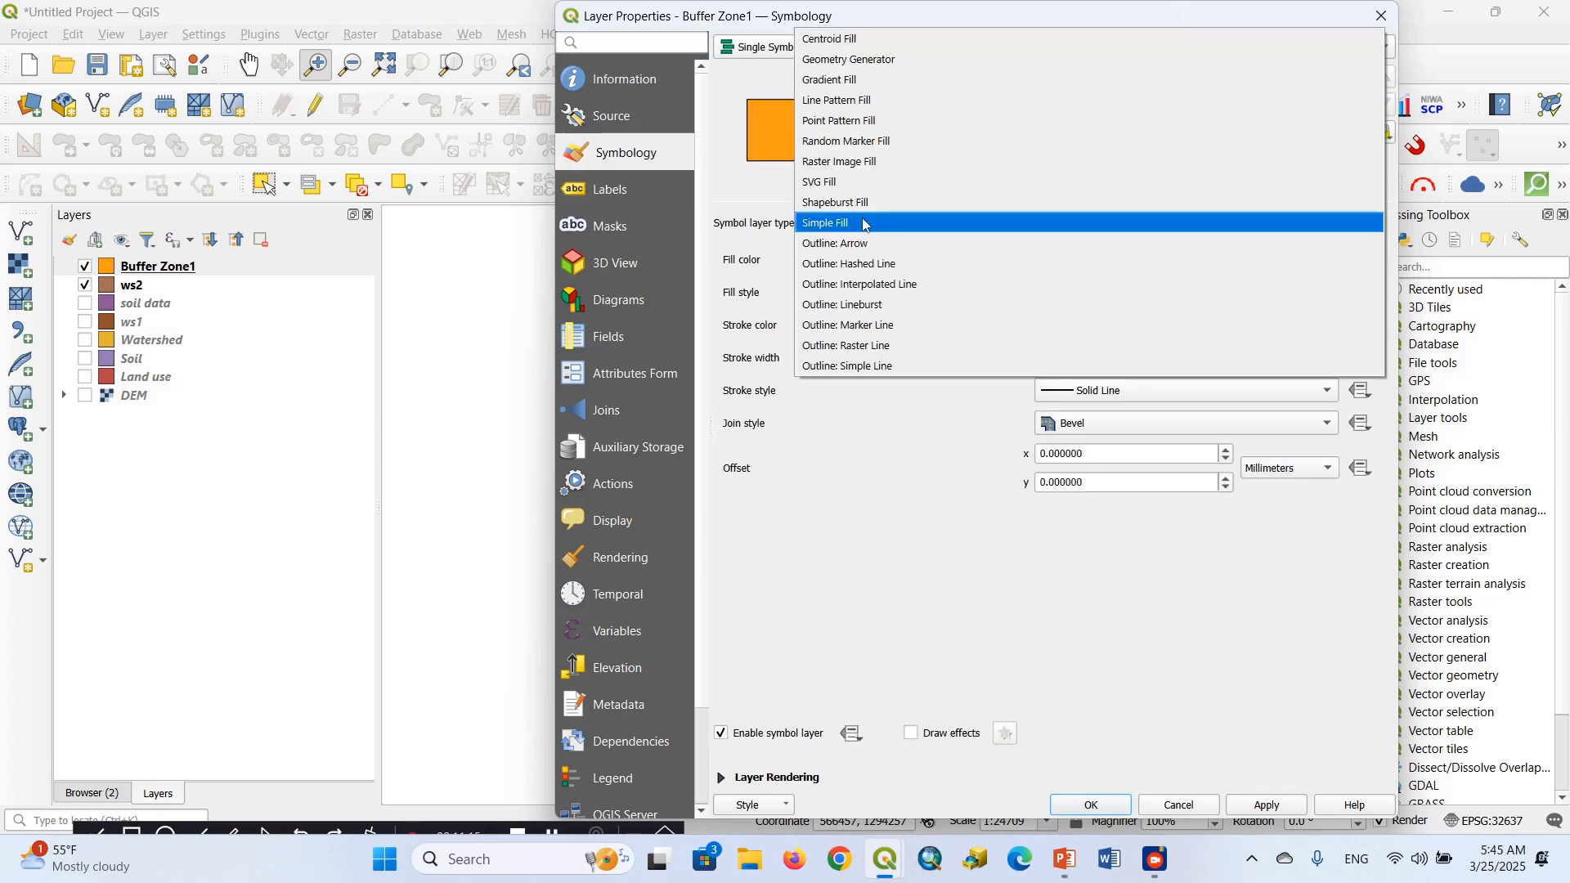
{"action": "left_click", "coordinate": [841, 368]}
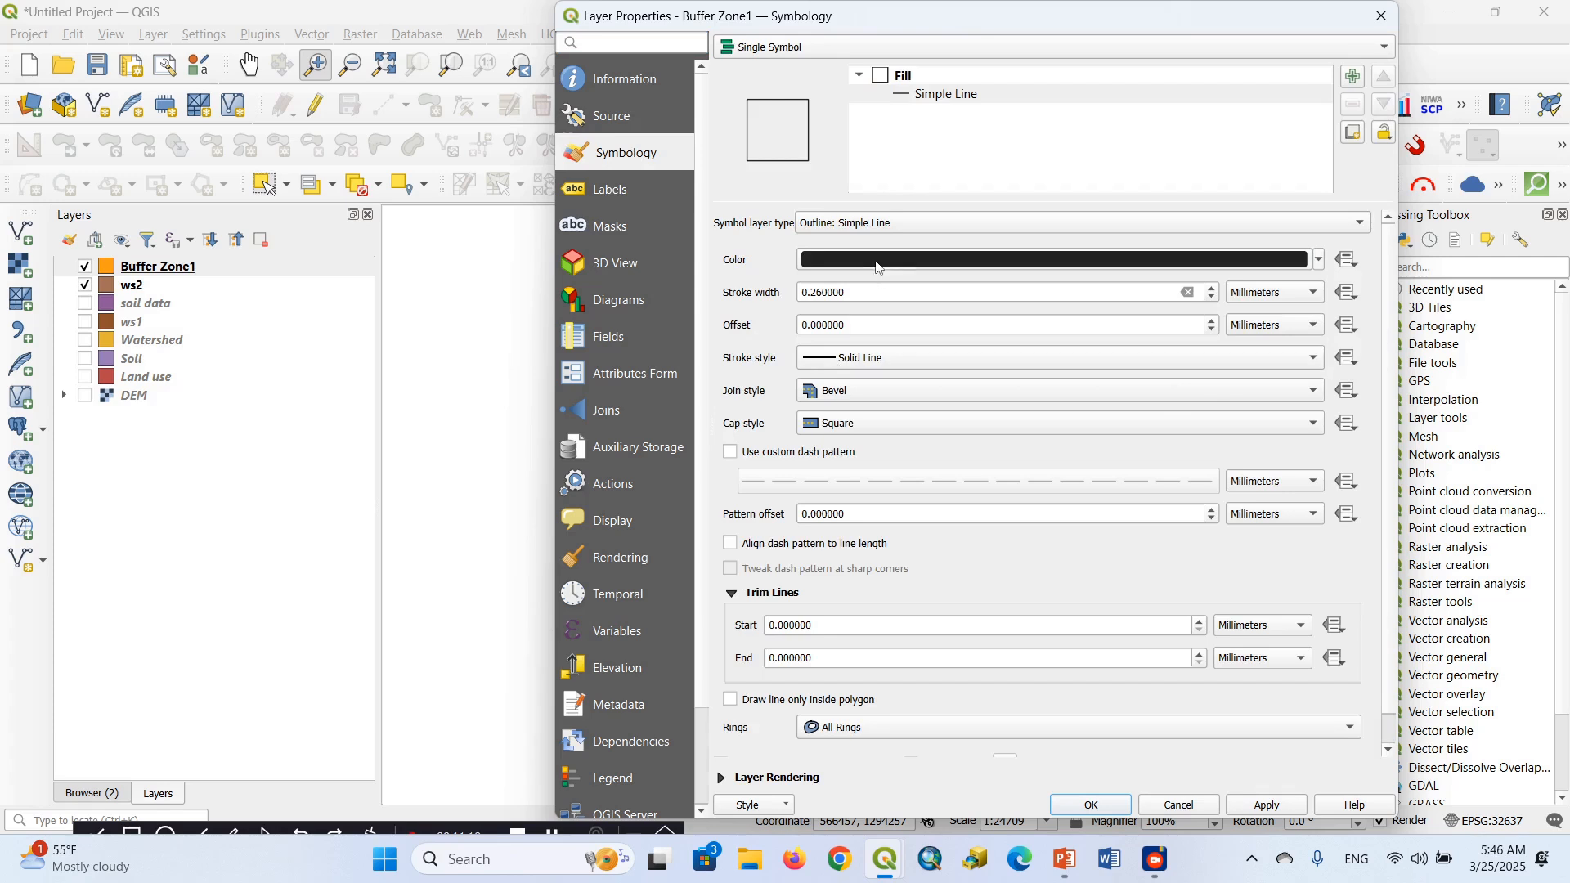
Make the Buffer Zone1 outline red with a stroke width of 0.46 mm and apply the symbology
{"action": "left_click", "coordinate": [1318, 261]}
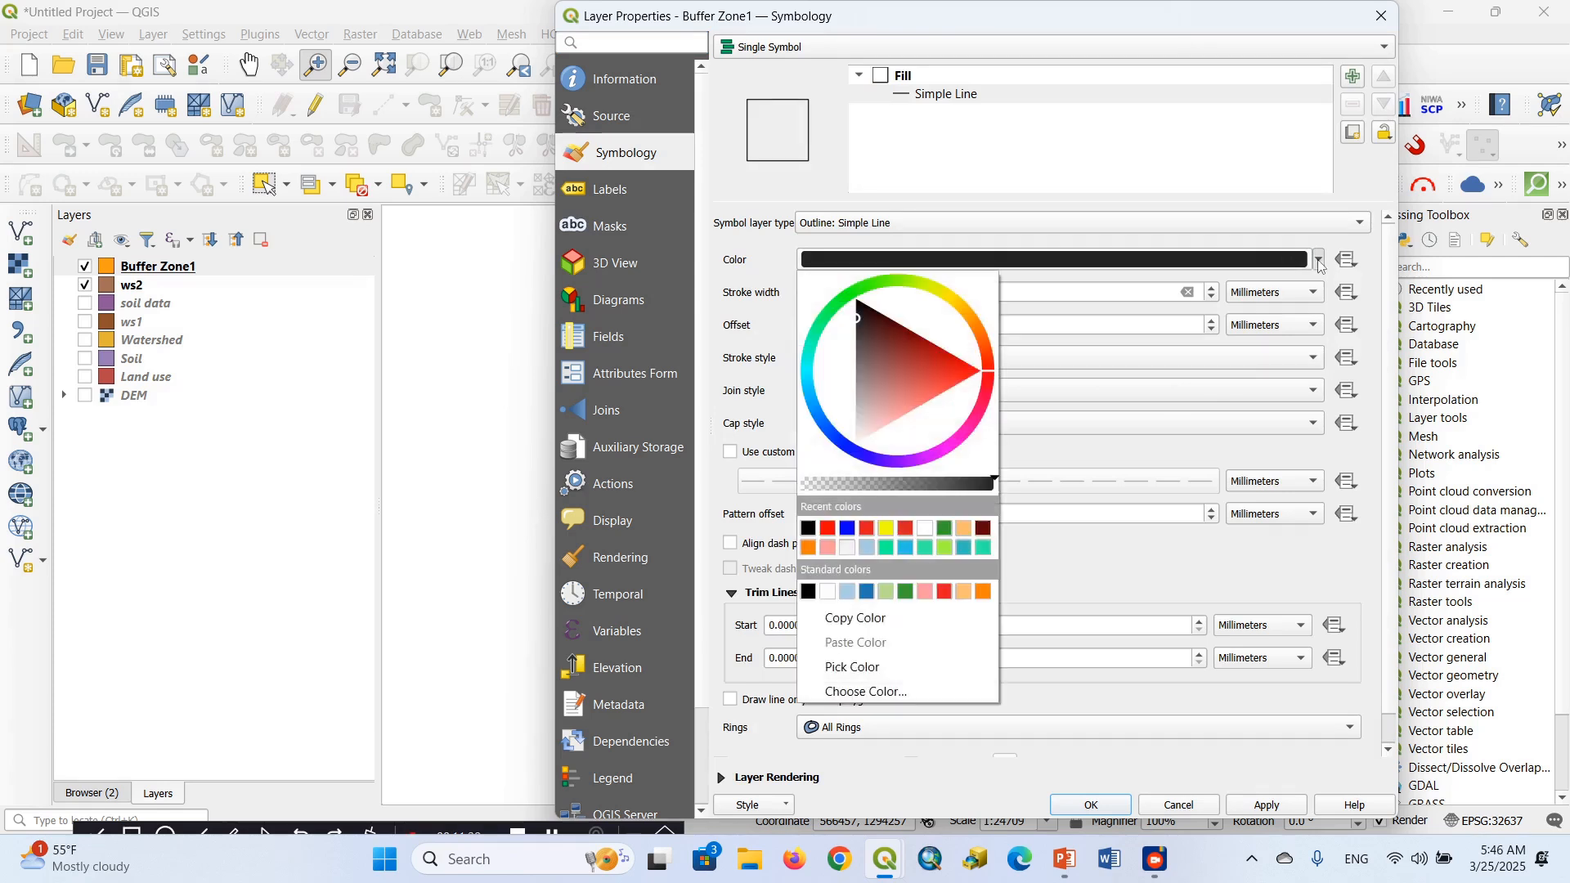
{"action": "left_click", "coordinate": [828, 528]}
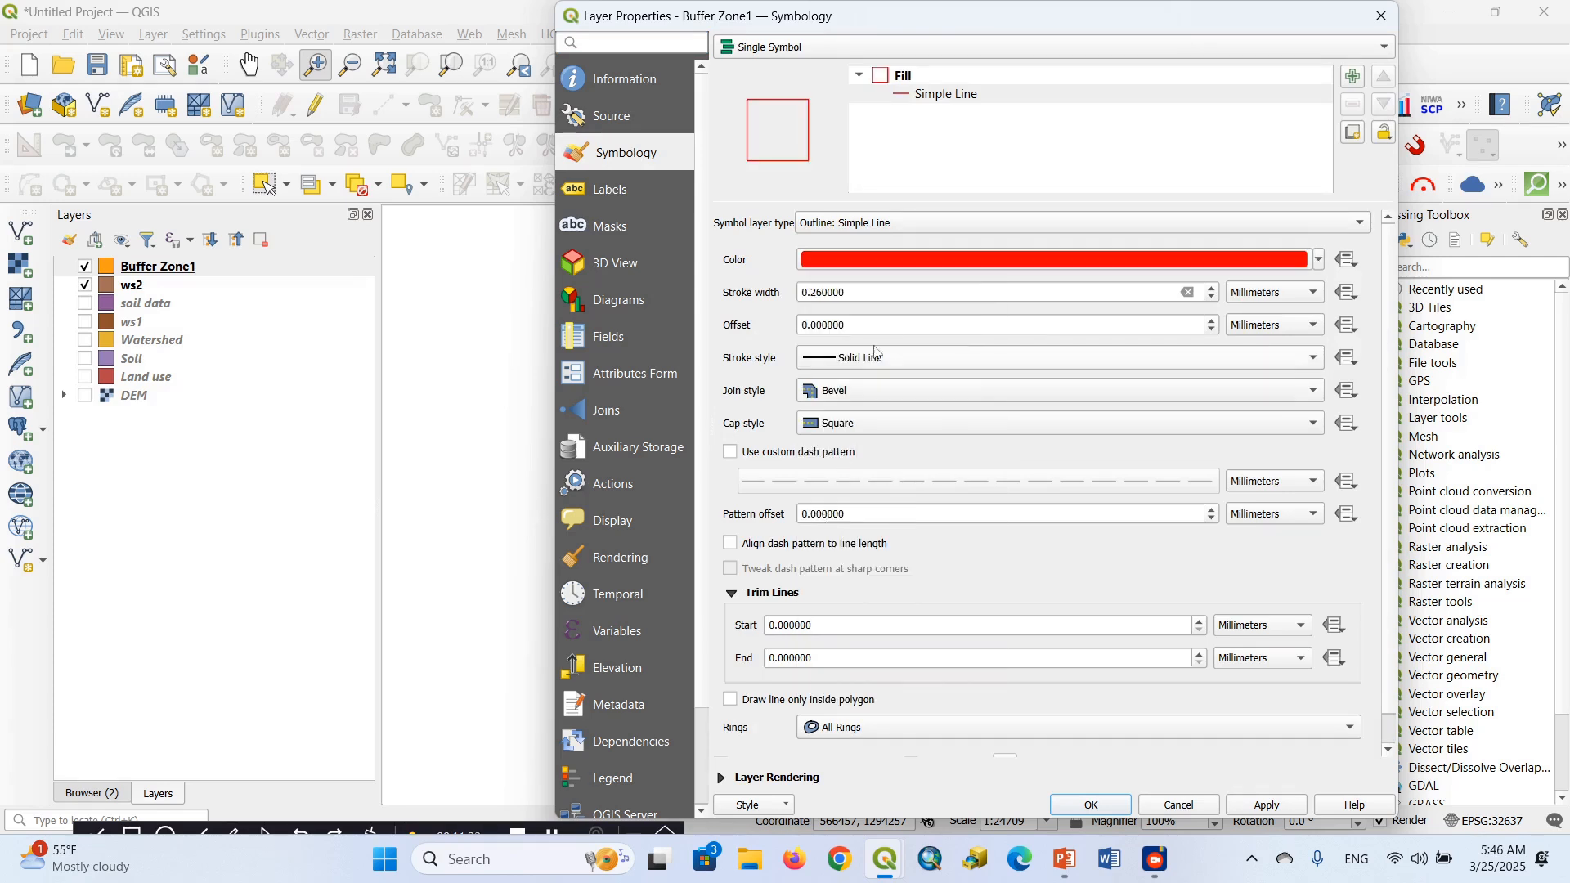
{"action": "left_click", "coordinate": [1213, 288]}
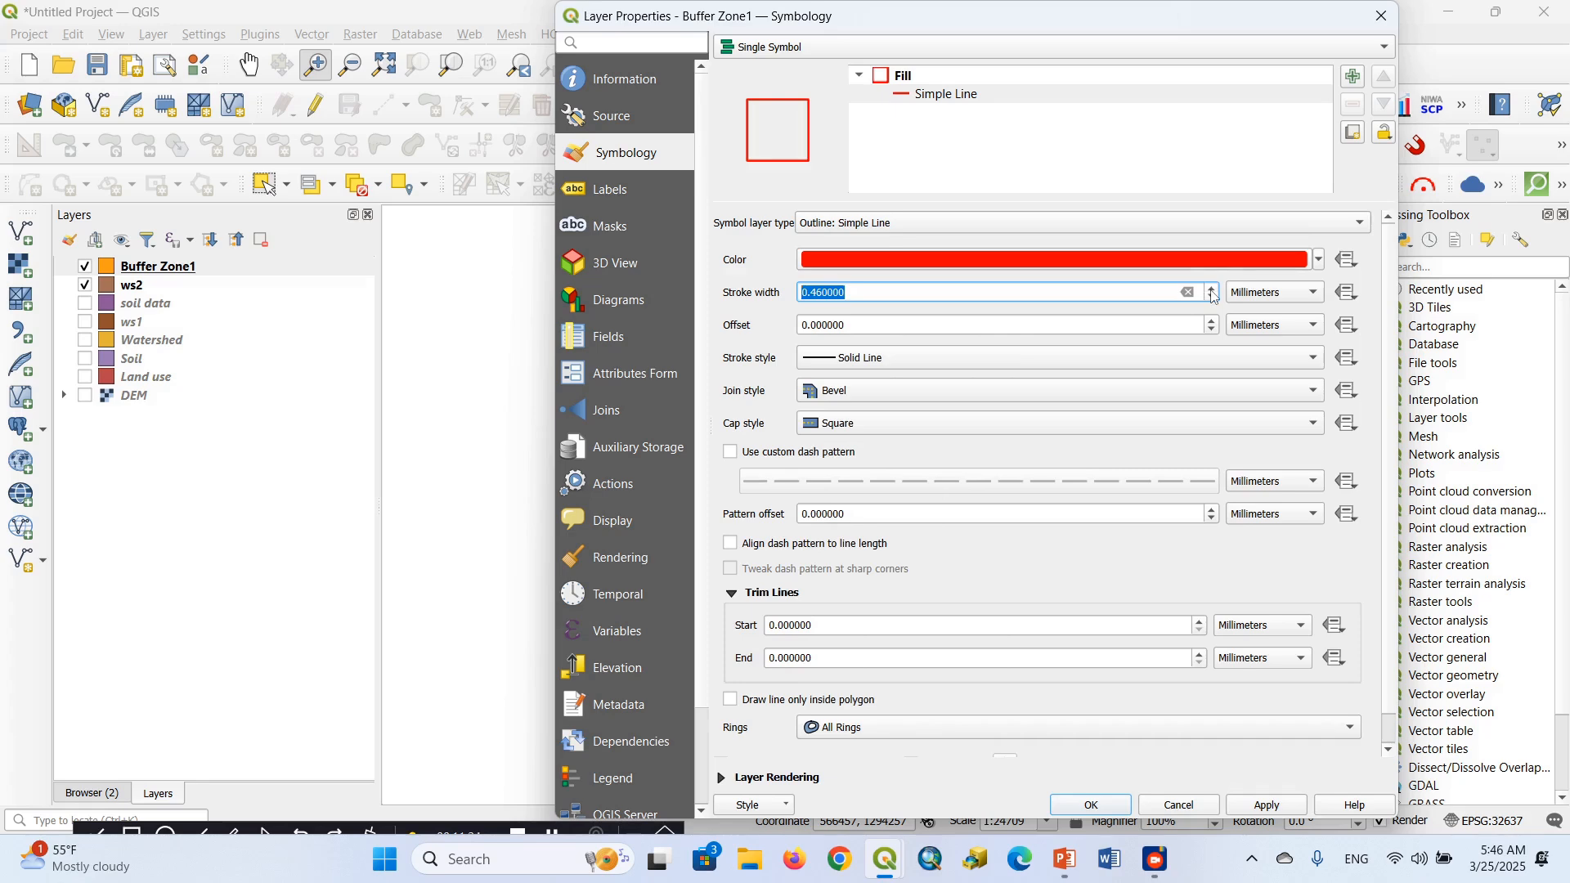
{"action": "left_click", "coordinate": [1094, 804]}
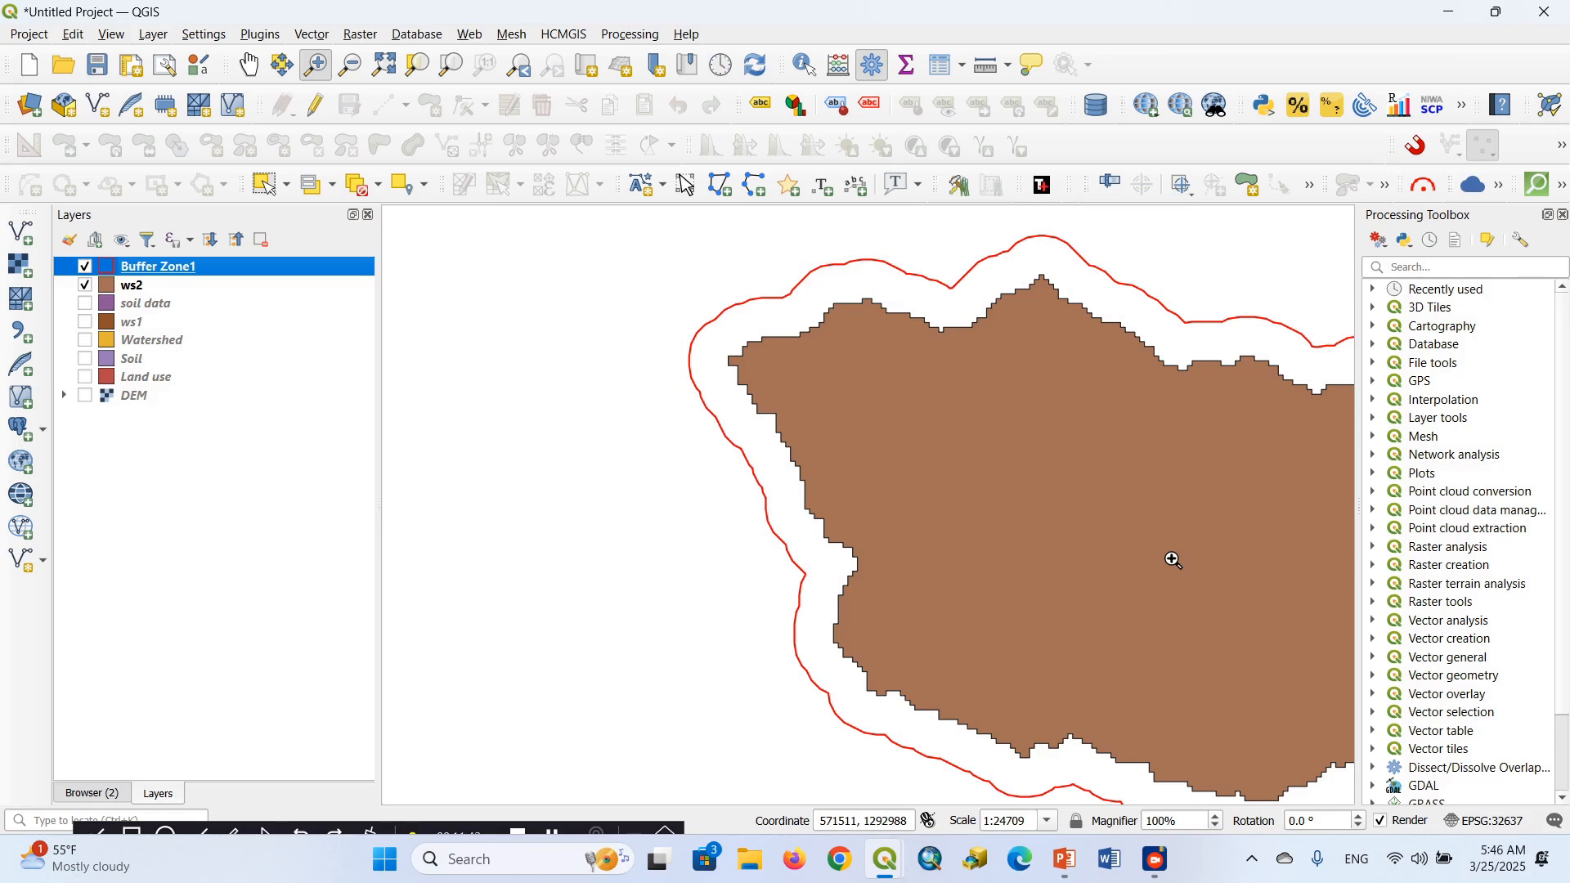
Examine the buffer outline on all sides of the ws2 sub-watershed
{"action": "left_click", "coordinate": [255, 72]}
{"action": "left_click_drag", "start_coordinate": [929, 403], "coordinate": [596, 326]}
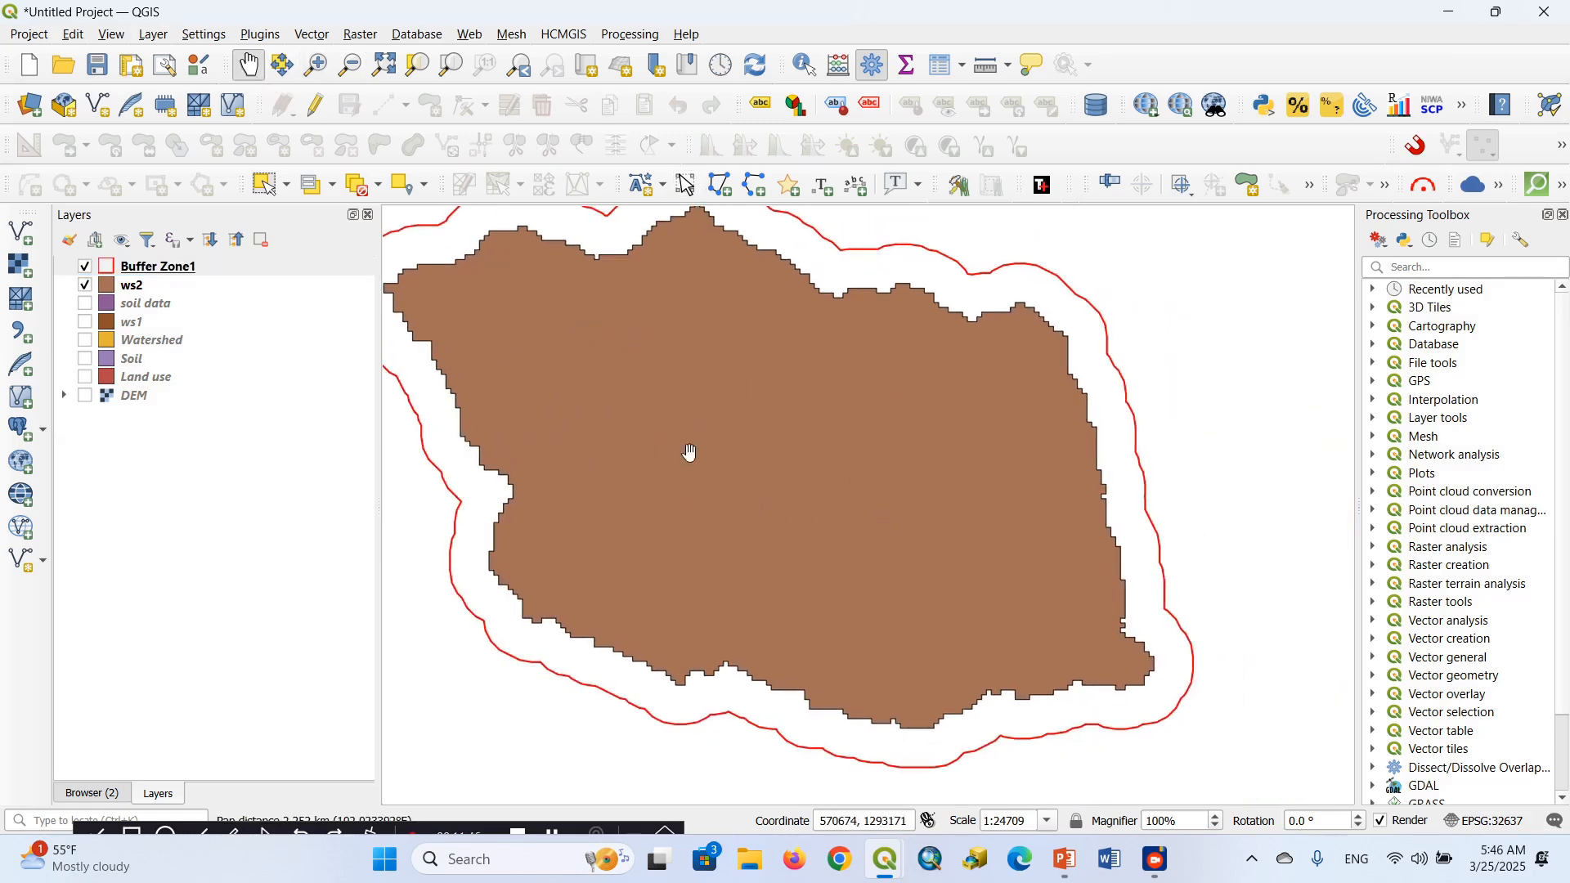
{"action": "left_click_drag", "start_coordinate": [655, 431], "coordinate": [733, 322]}
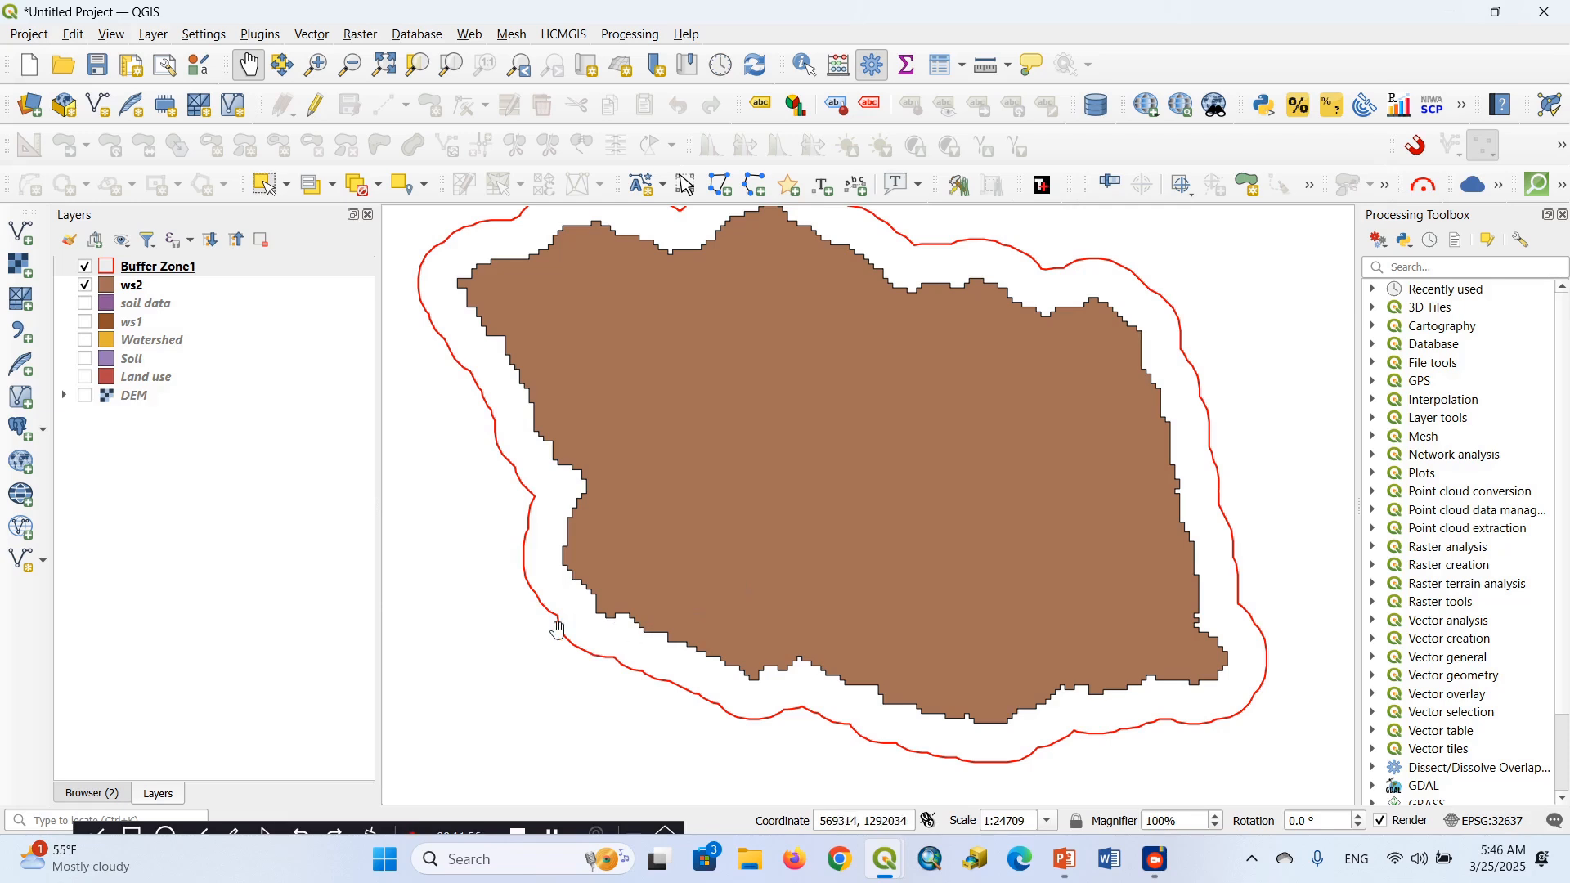
{"action": "left_click_drag", "start_coordinate": [796, 617], "coordinate": [786, 711]}
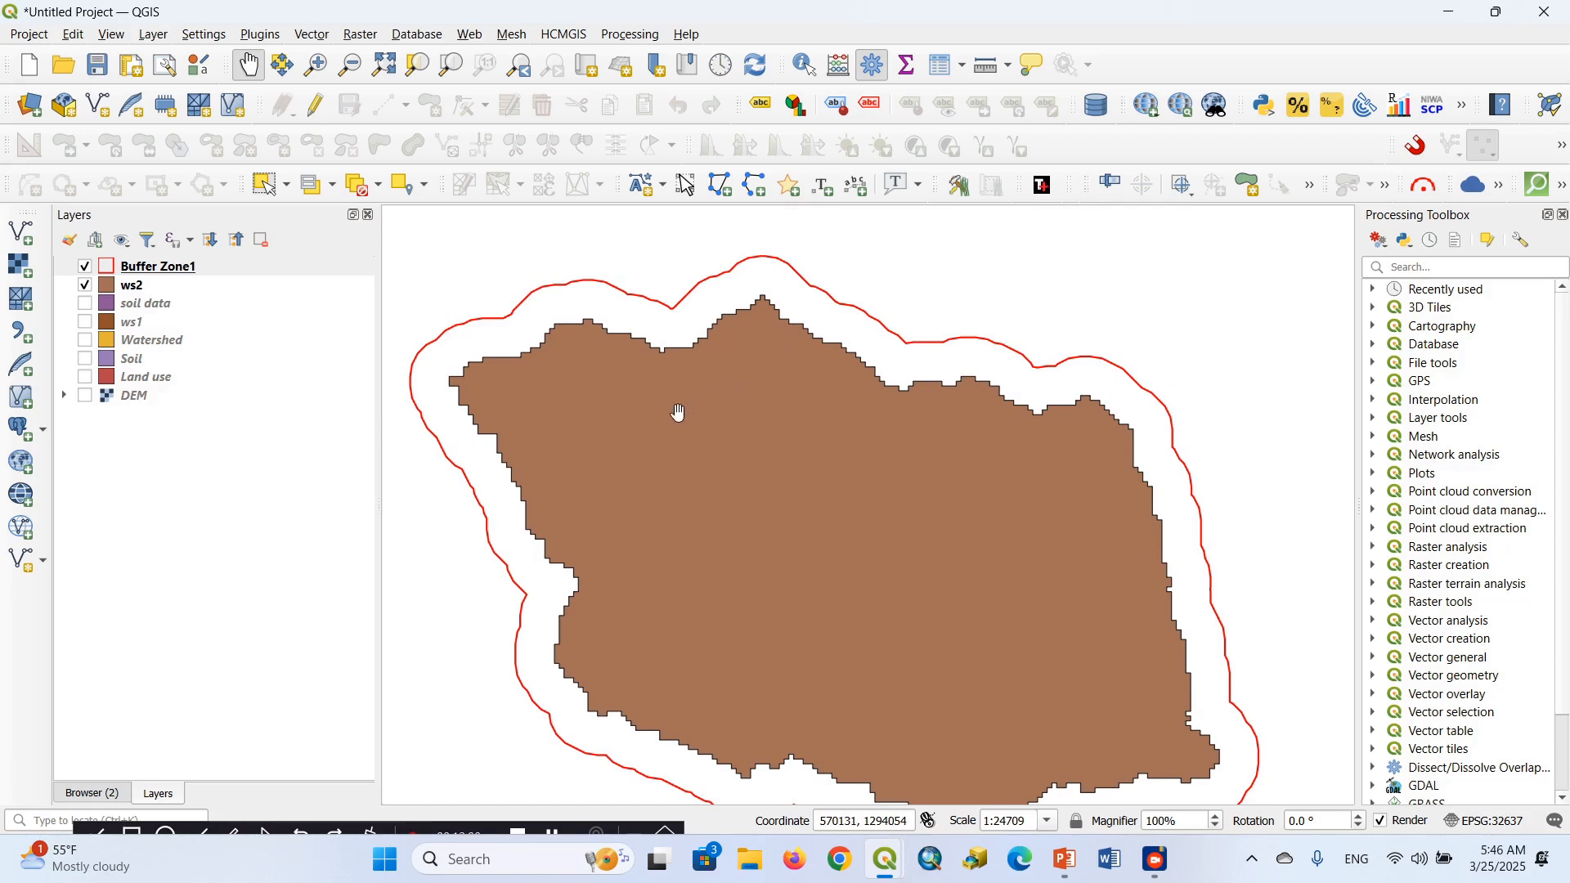
{"action": "left_click_drag", "start_coordinate": [682, 410], "coordinate": [755, 350]}
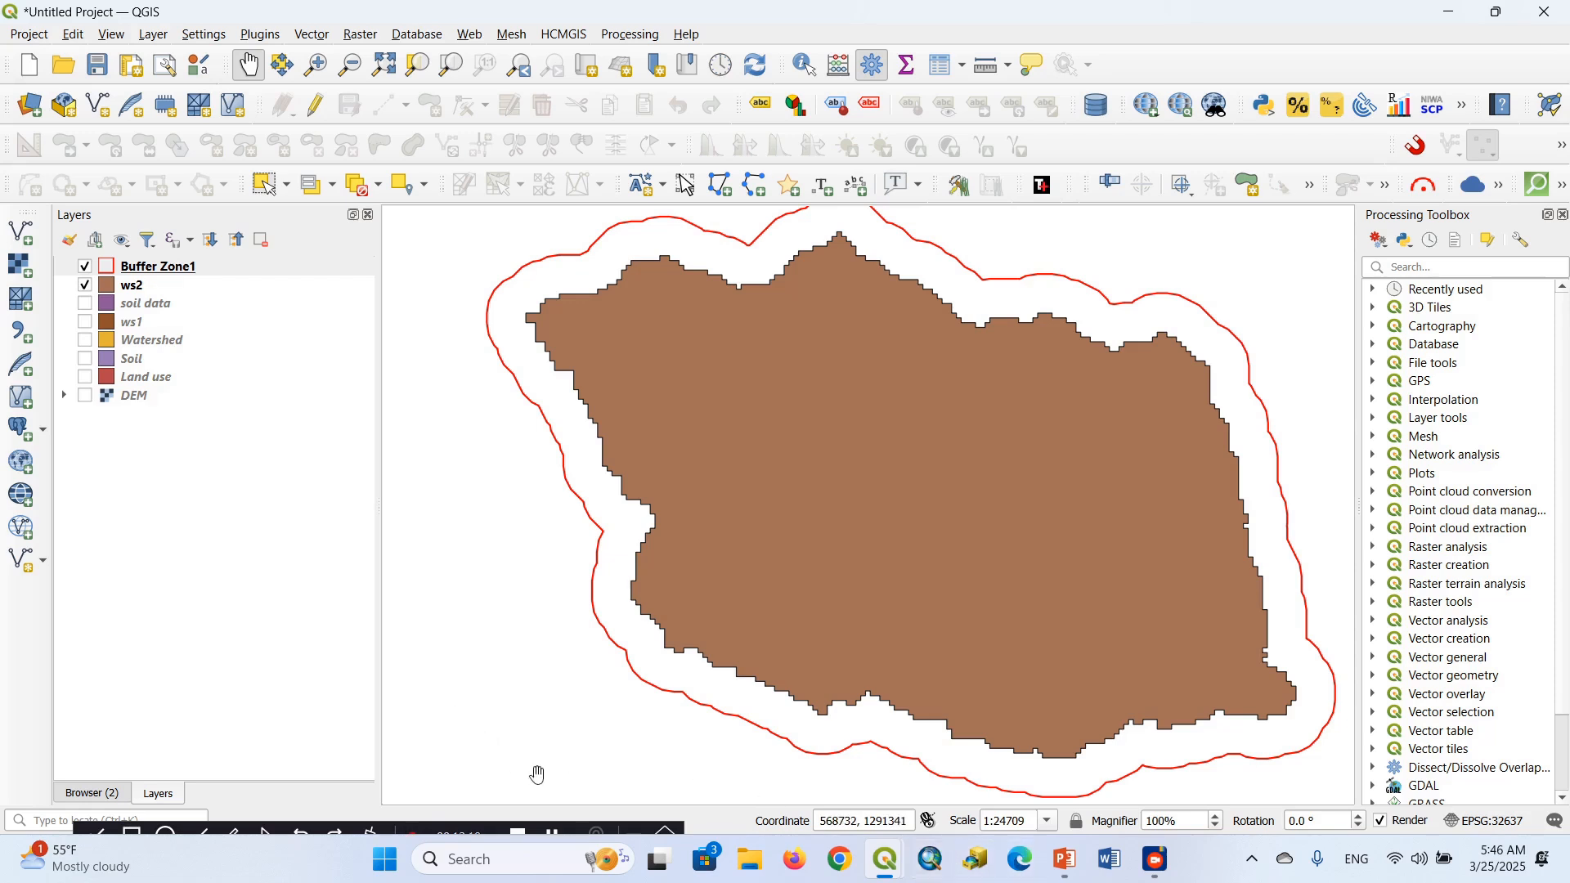
Switch to the Part 2.pptx presentation in PowerPoint to review the remaining geoprocessing task definitions, and return to the QGIS project
{"action": "left_click", "coordinate": [1065, 859]}
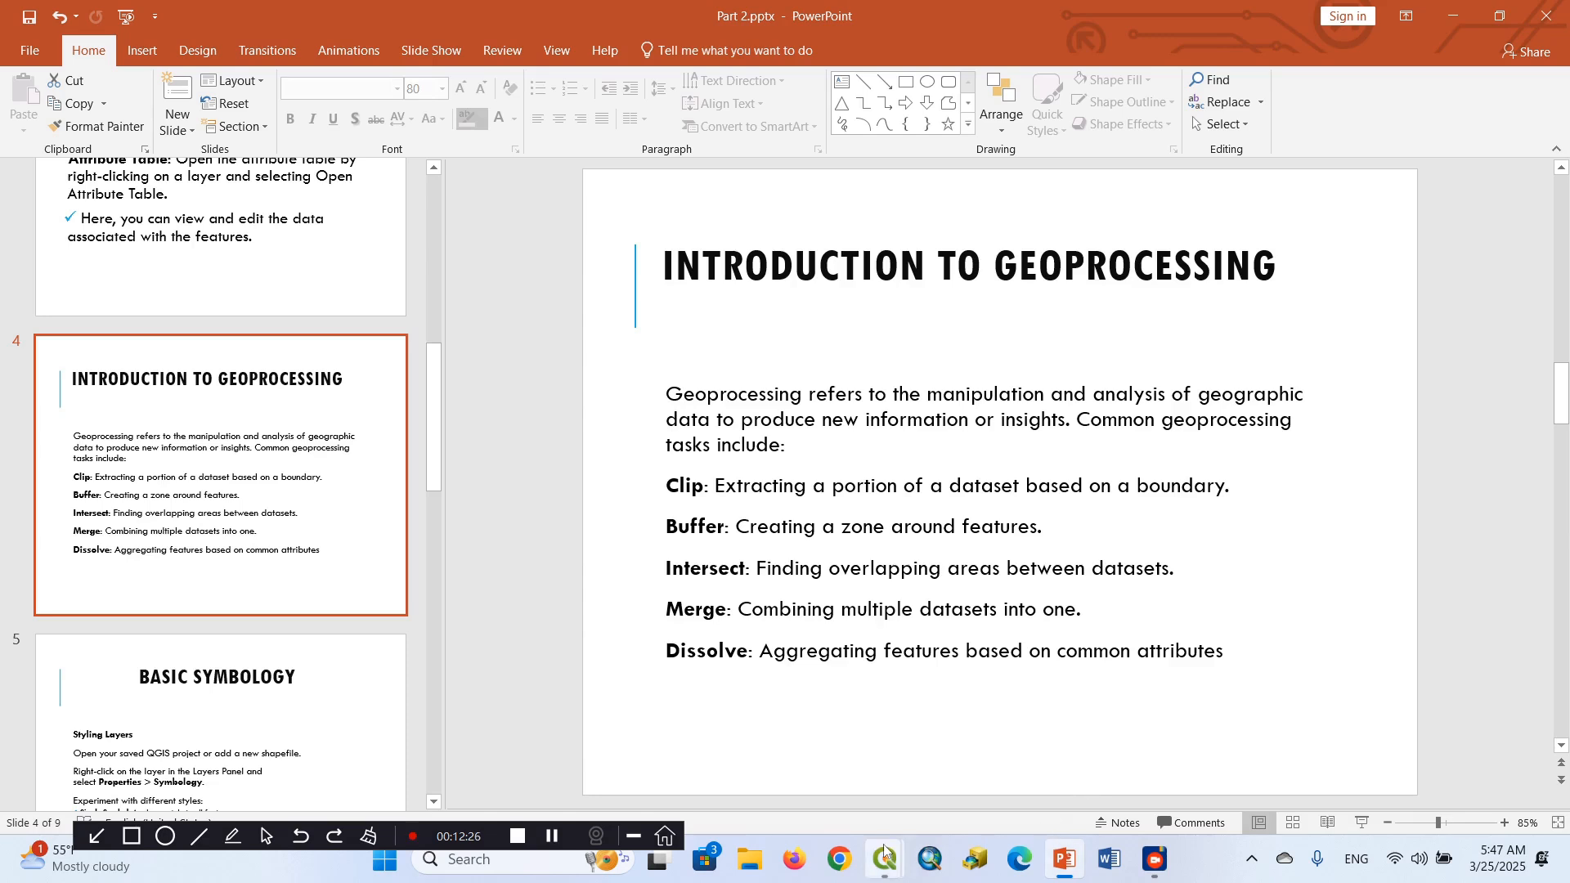
{"action": "mouse_move", "coordinate": [883, 852]}
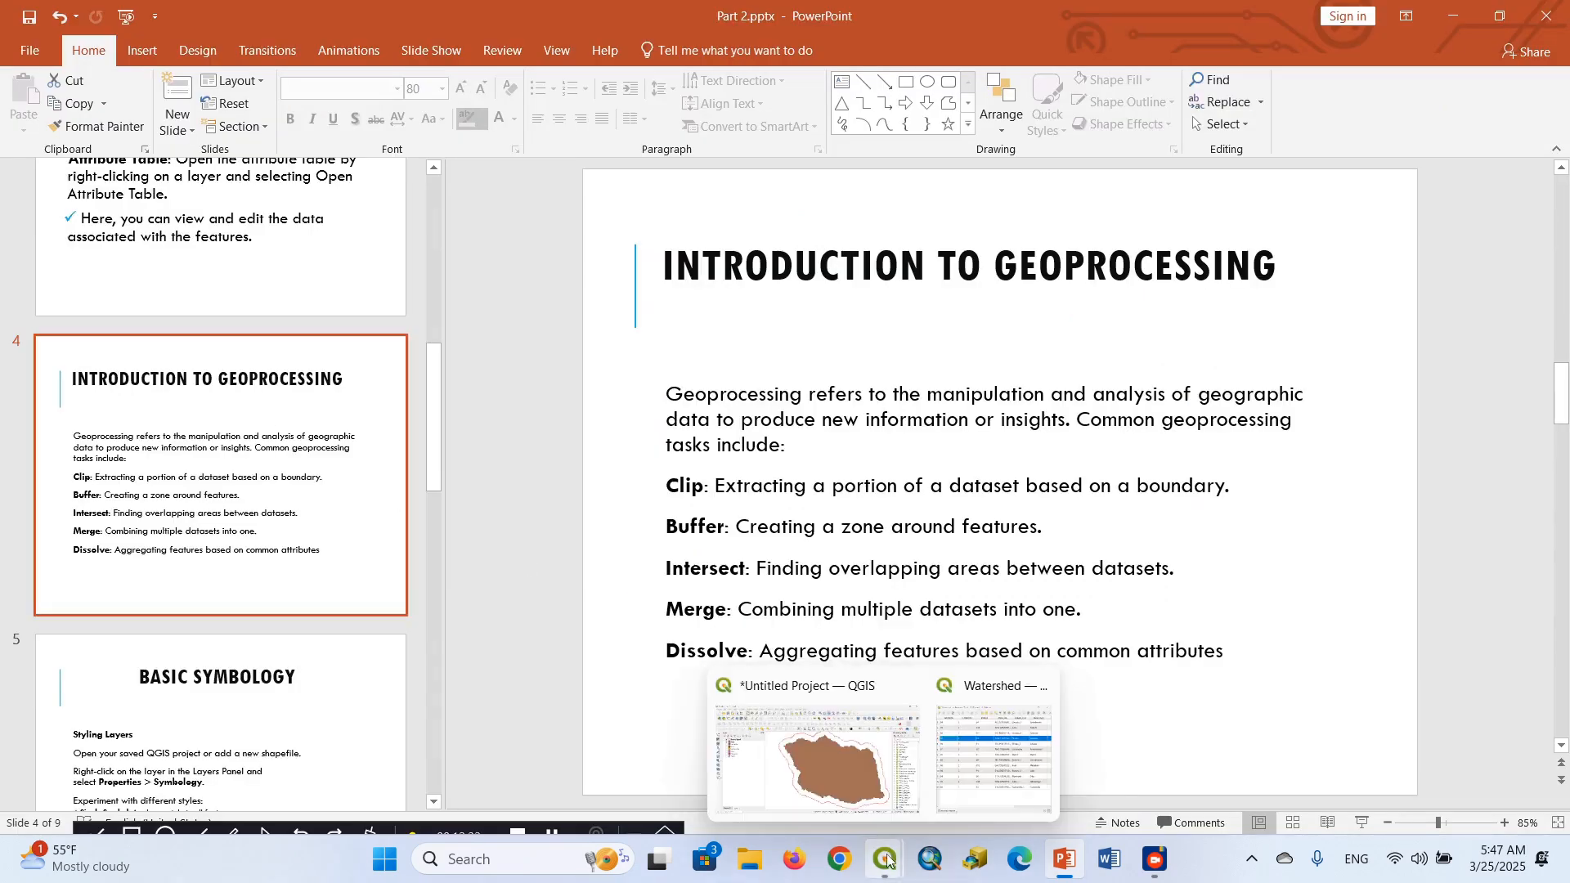
{"action": "left_click", "coordinate": [847, 777]}
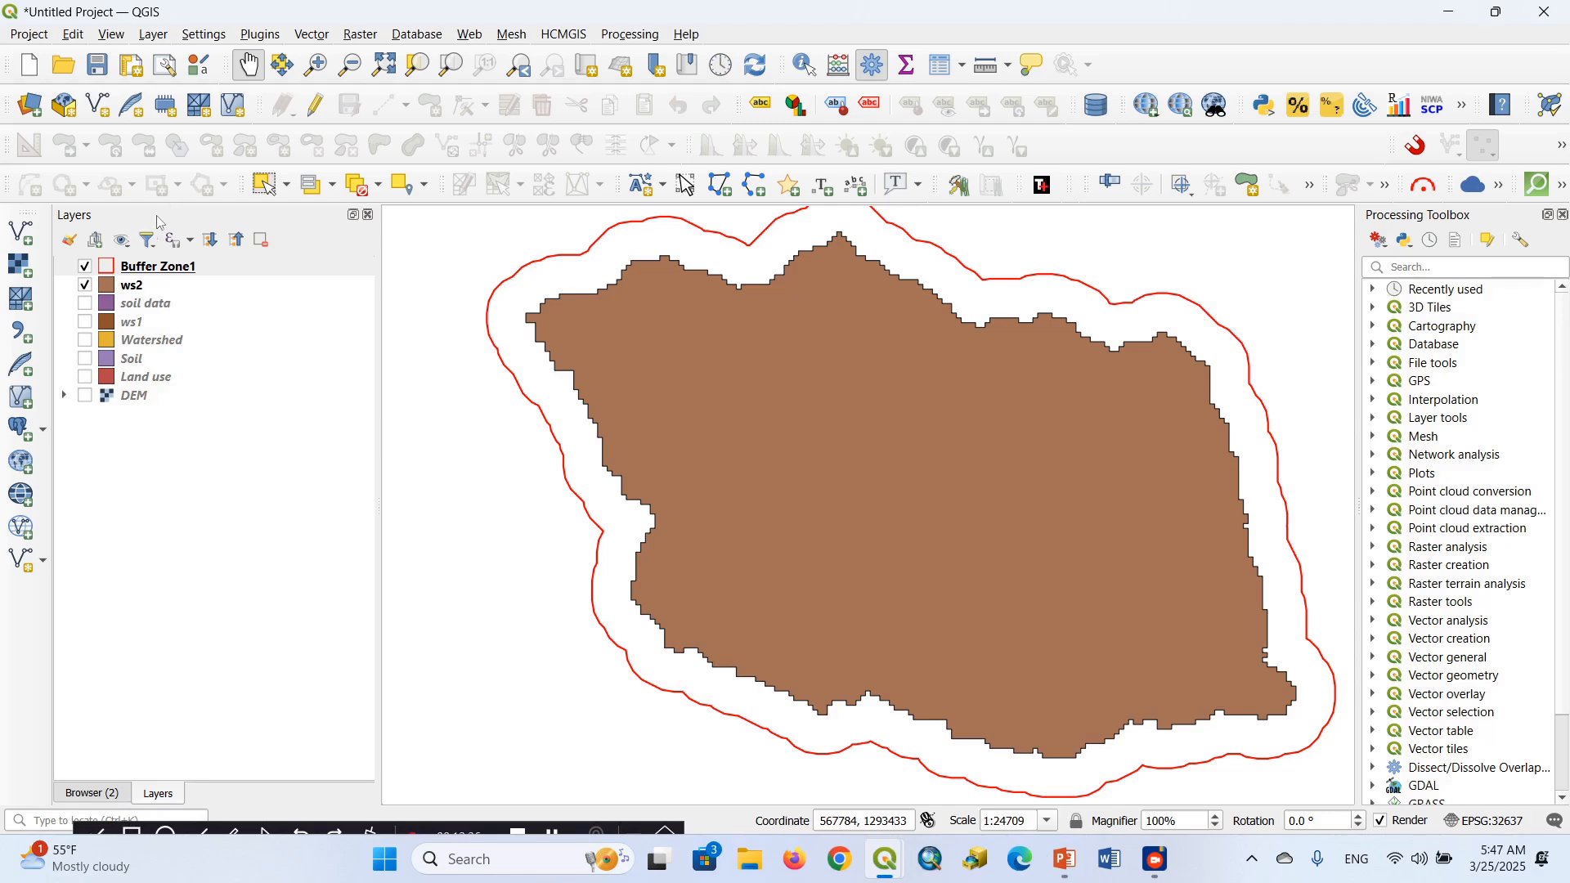
Examine the land cover classes in the Land use layer's attribute table and close the table
{"action": "right_click", "coordinate": [154, 382]}
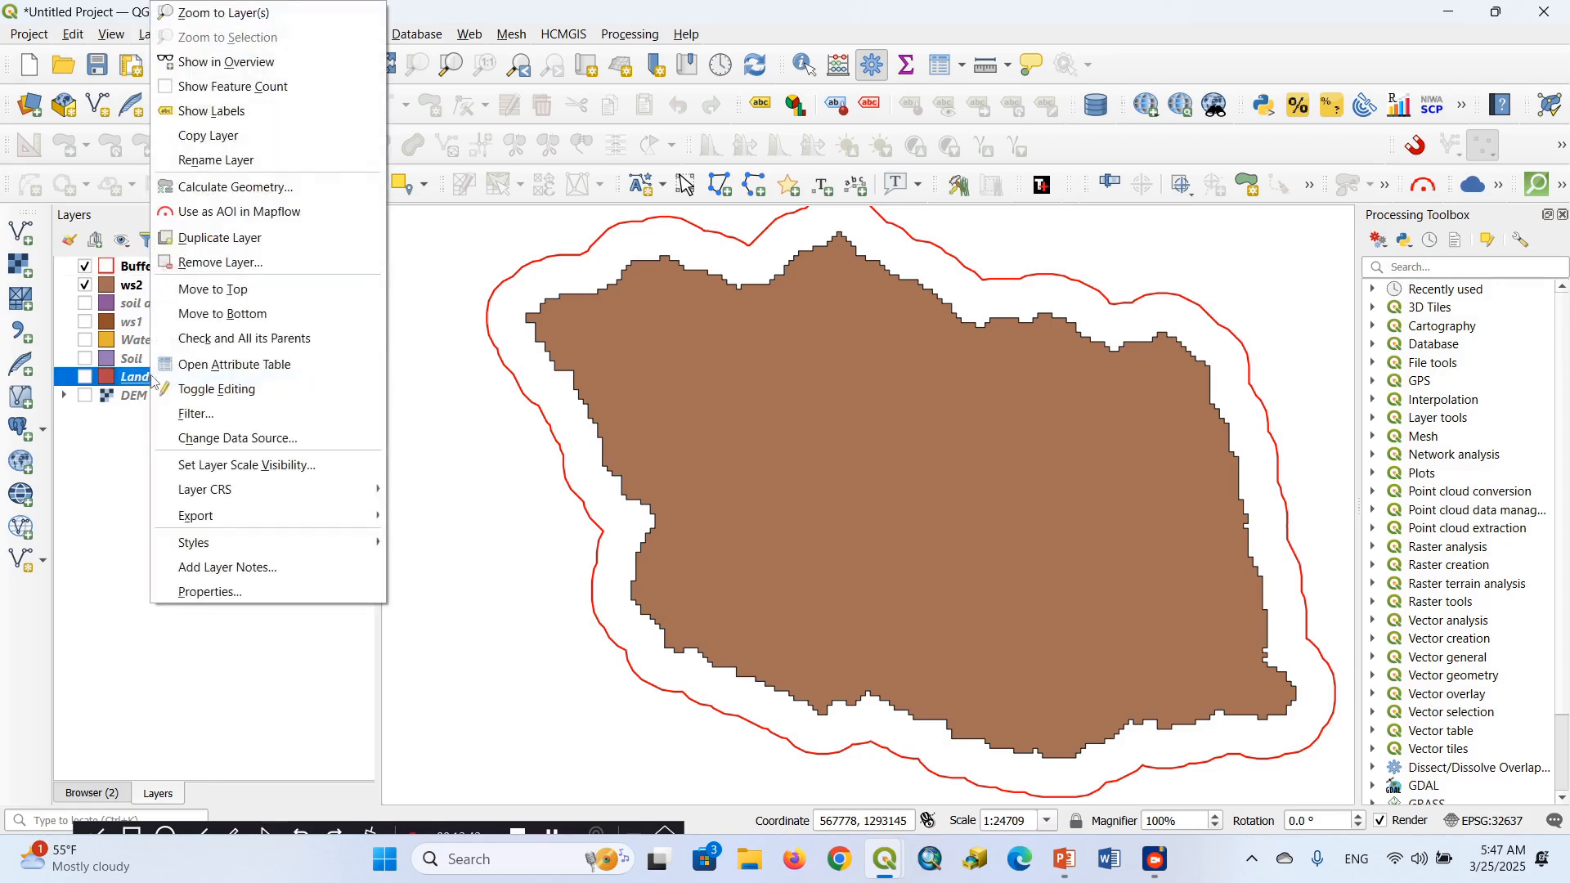
{"action": "left_click", "coordinate": [225, 367]}
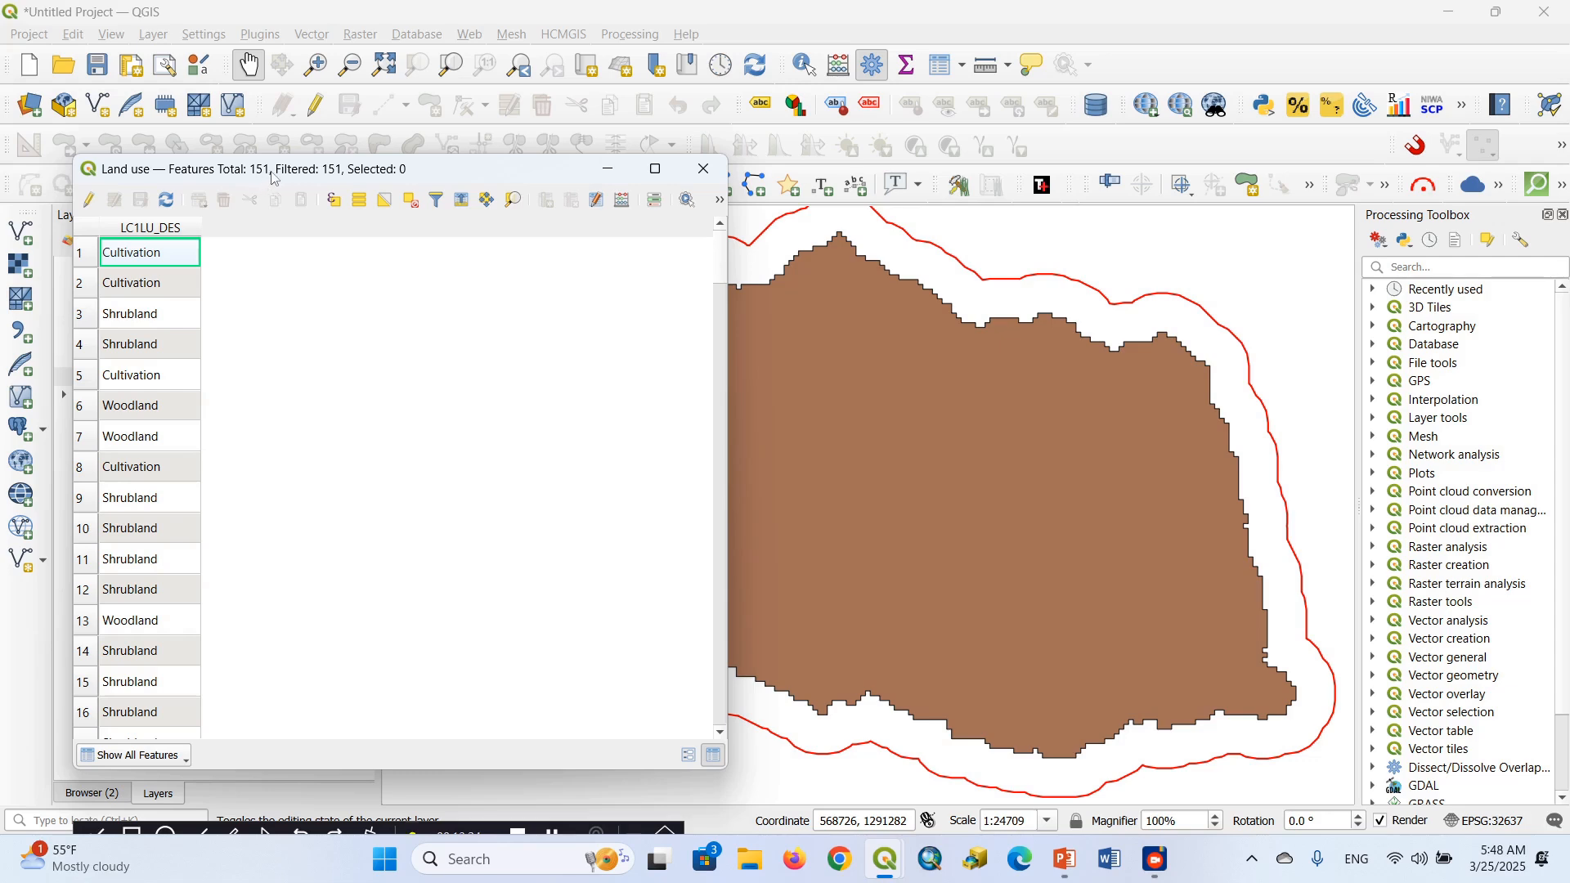
{"action": "left_click", "coordinate": [703, 171]}
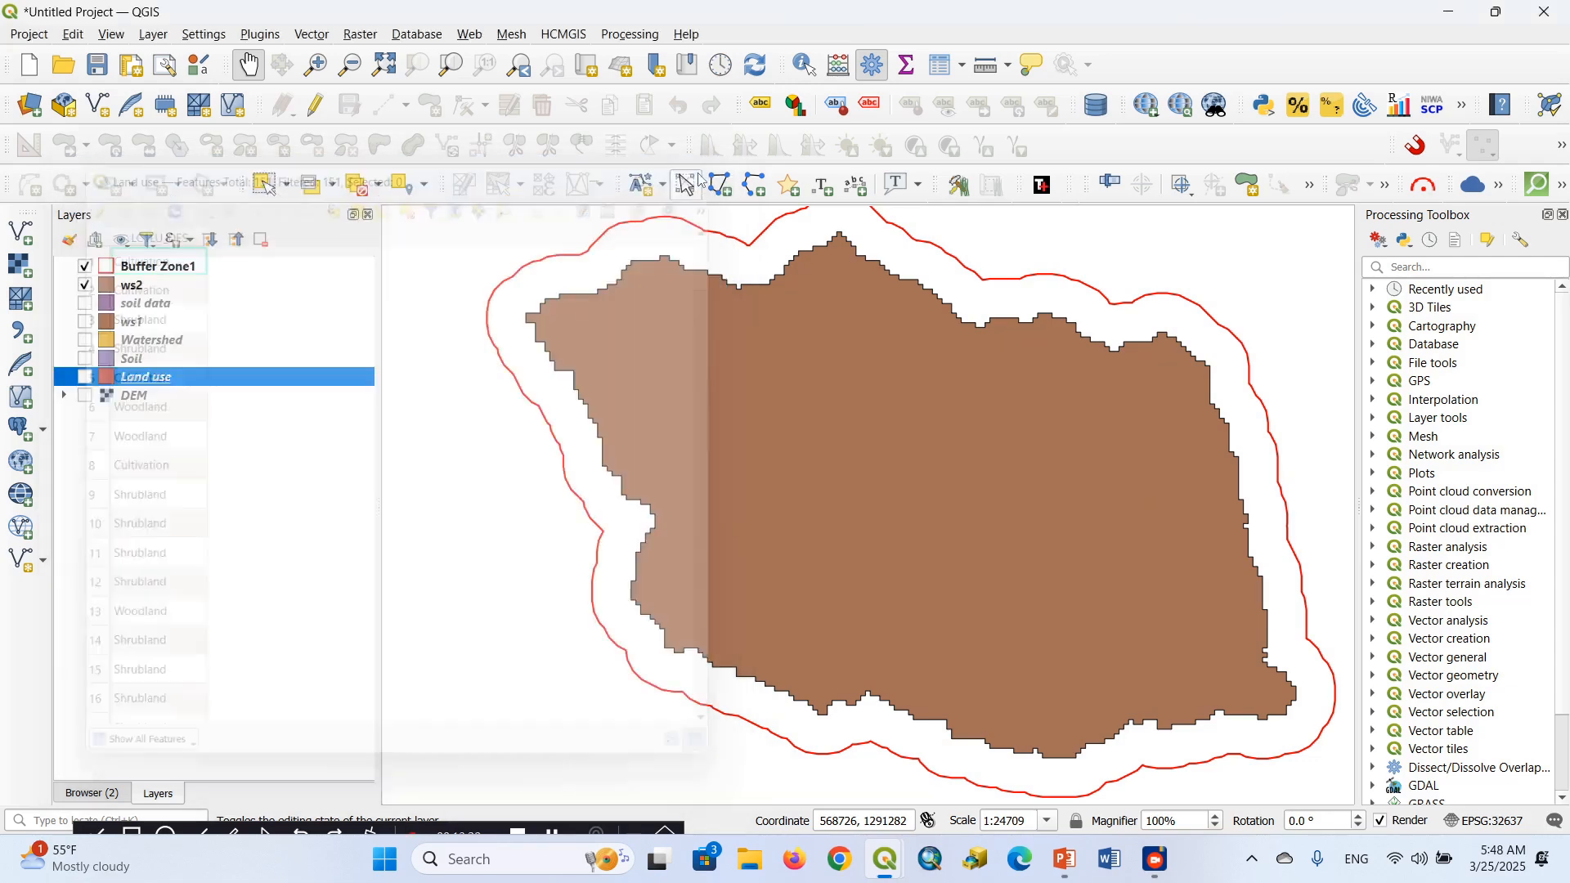
Bring up the Watershed attribute table that is still open in the background and close it
{"action": "mouse_move", "coordinate": [890, 858]}
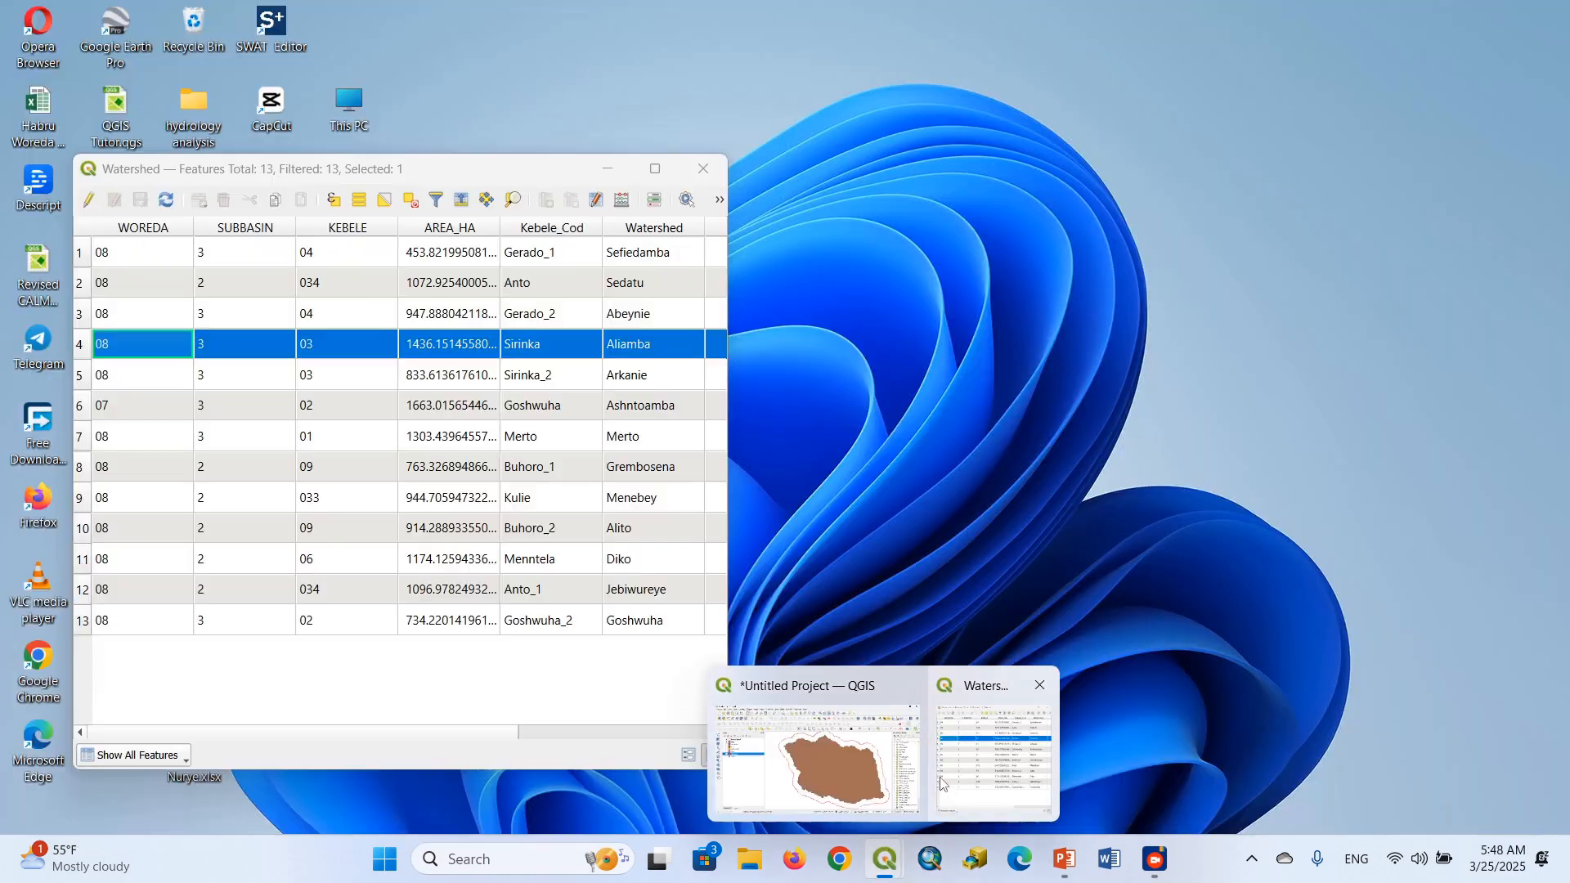
{"action": "left_click", "coordinate": [939, 775]}
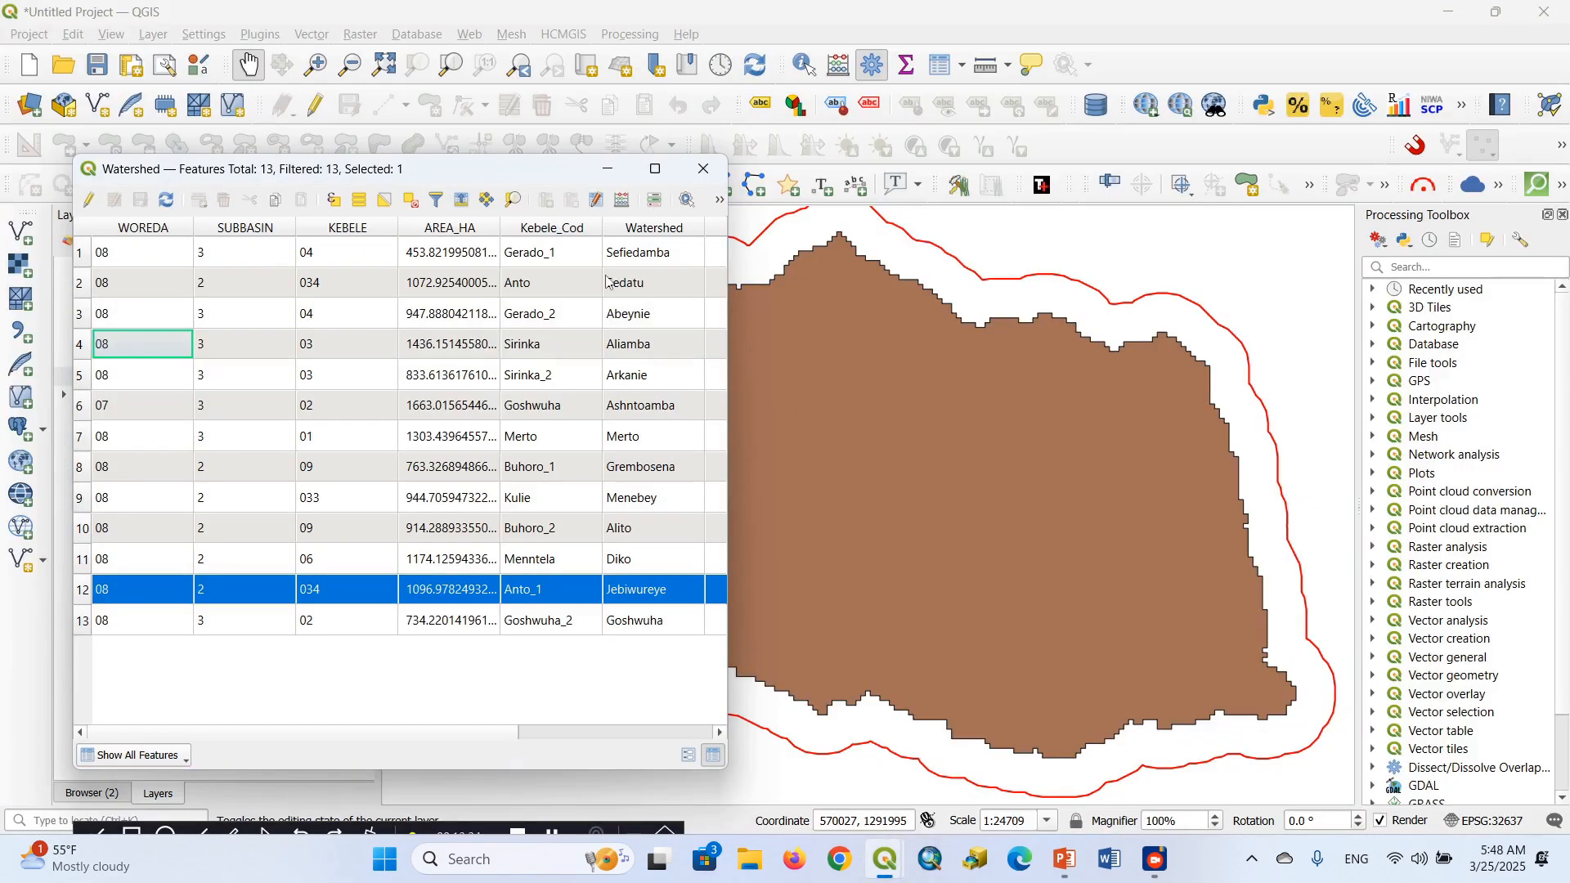
{"action": "left_click", "coordinate": [705, 171]}
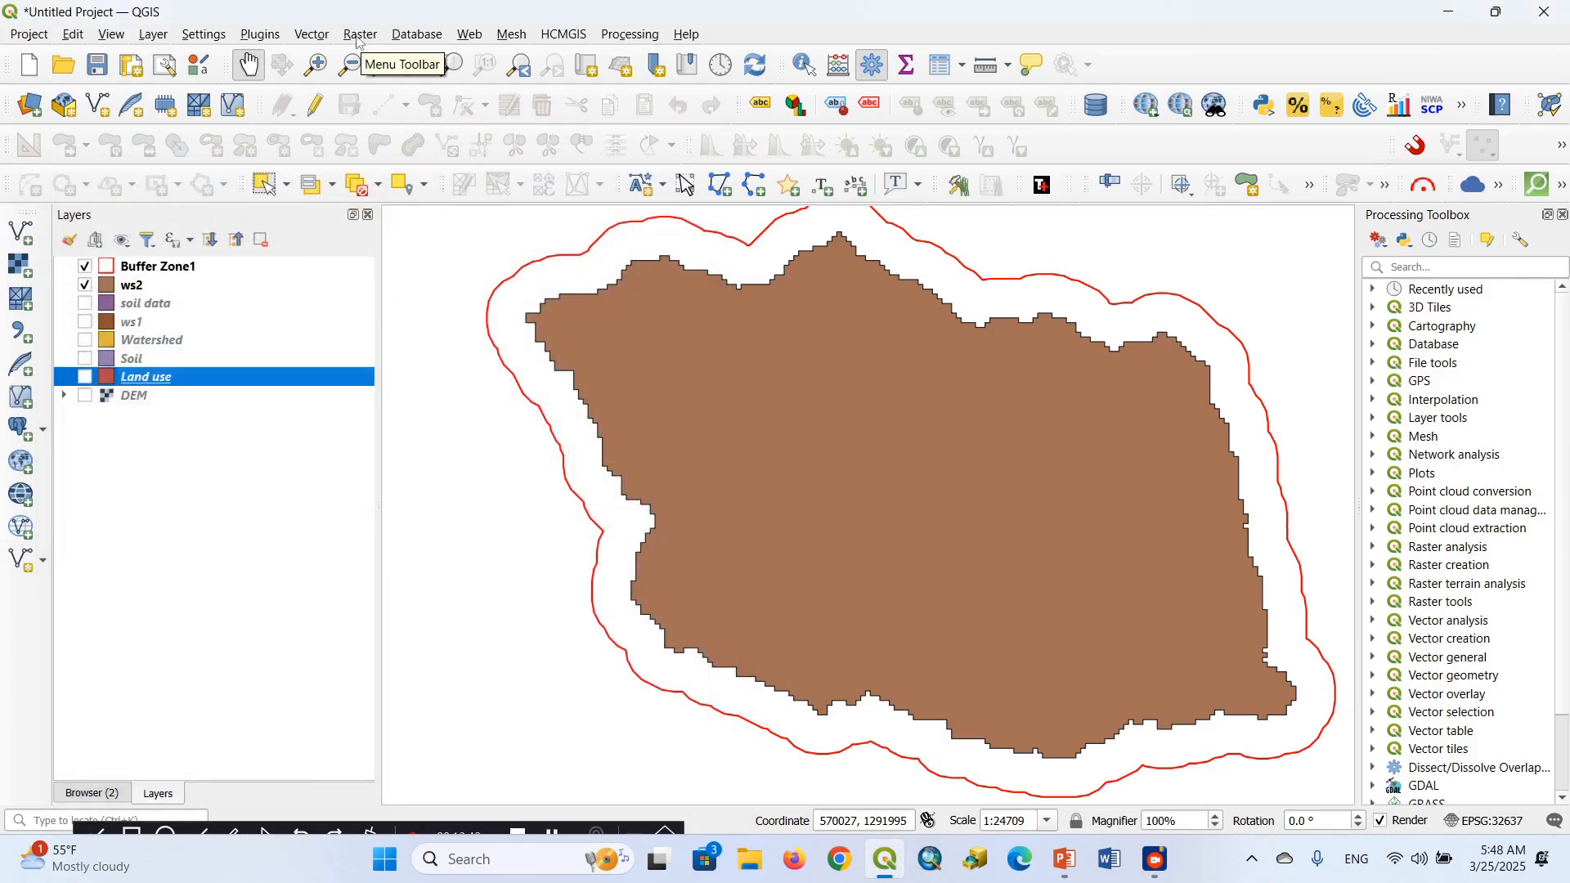
{"action": "left_click", "coordinate": [312, 34]}
{"action": "mouse_move", "coordinate": [380, 178]}
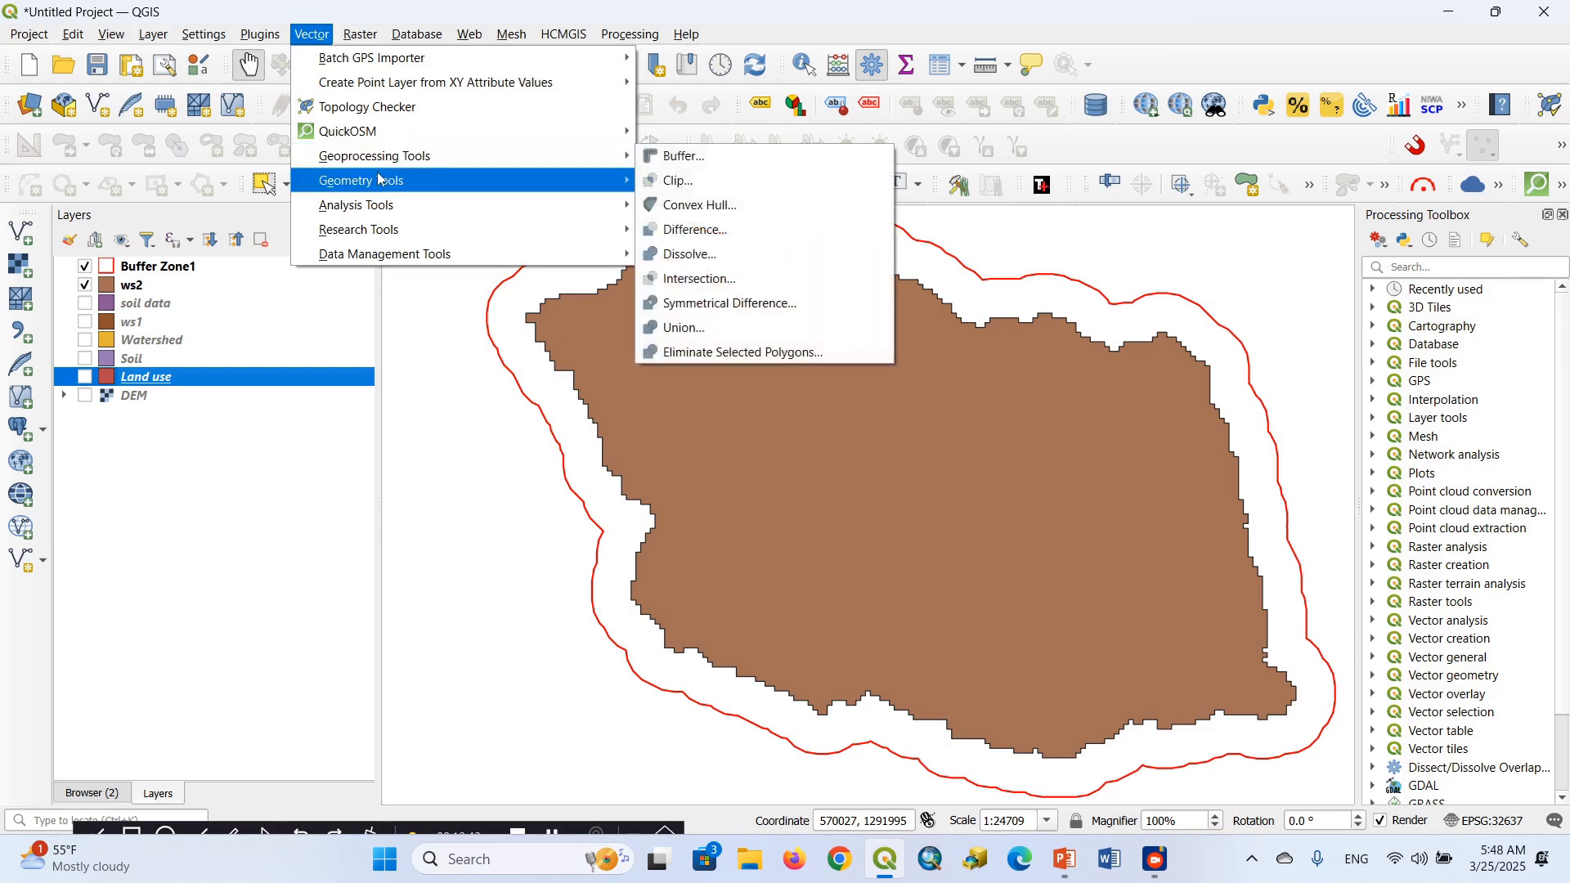
{"action": "mouse_move", "coordinate": [462, 226]}
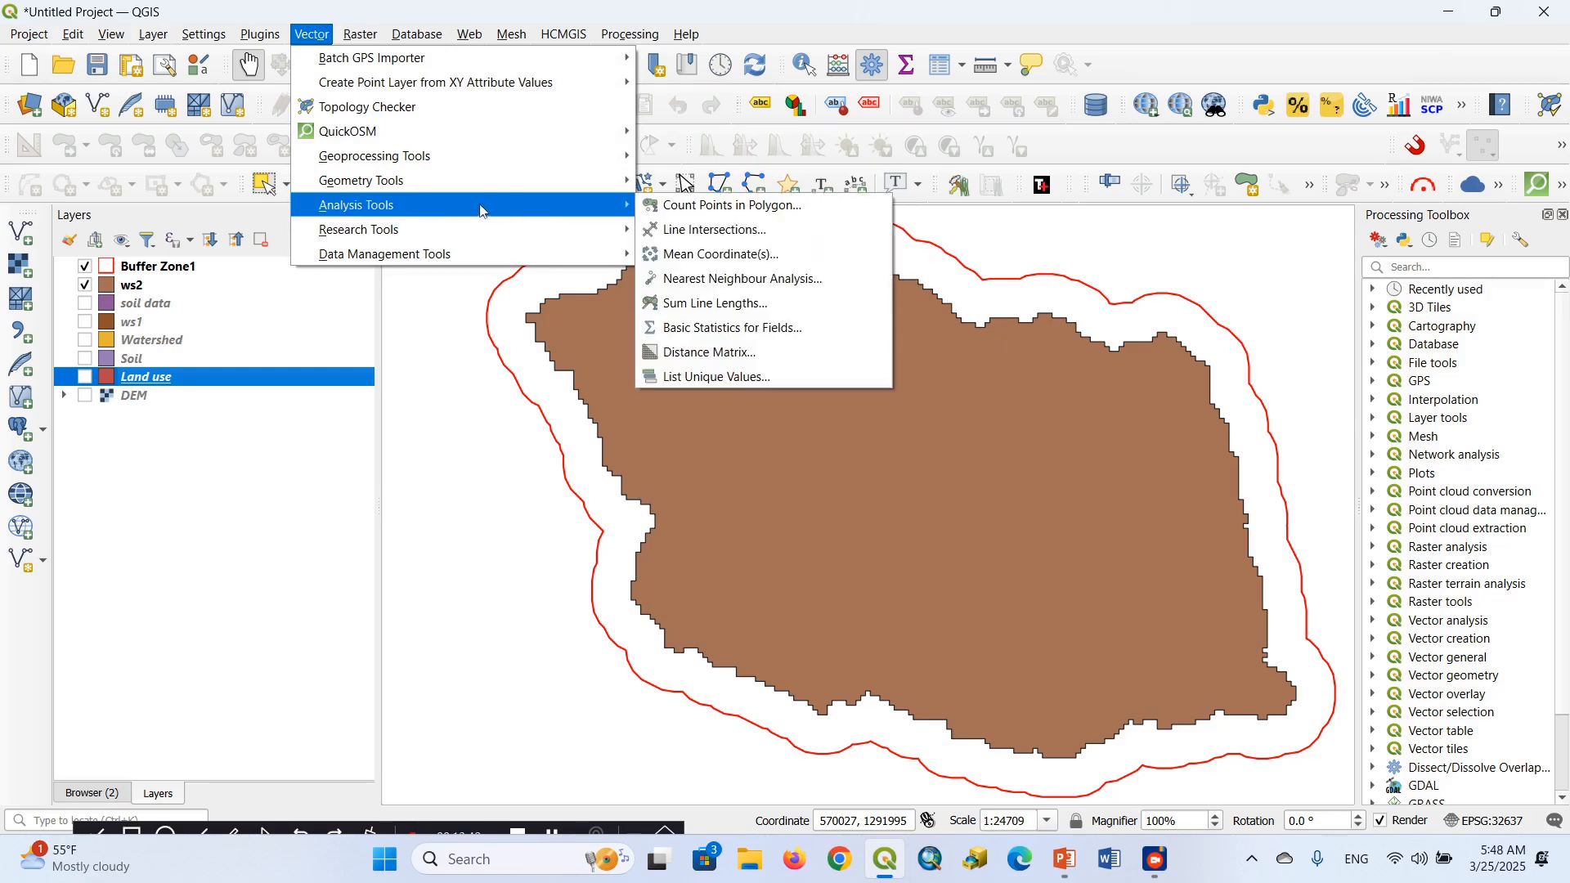
{"action": "mouse_move", "coordinate": [462, 168]}
{"action": "mouse_move", "coordinate": [534, 151]}
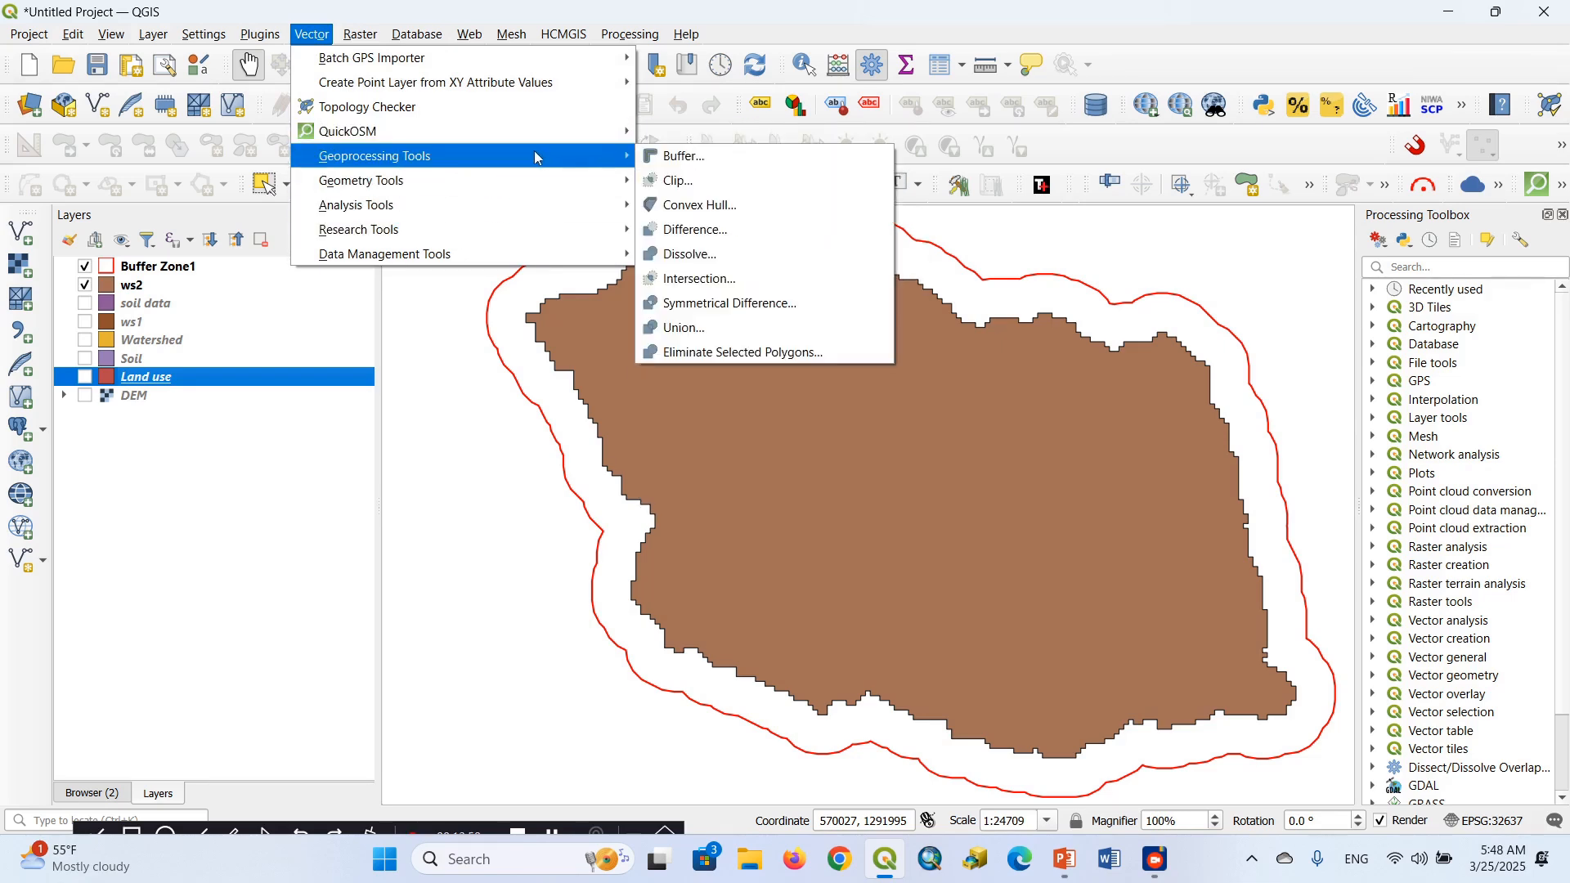
{"action": "left_click", "coordinate": [690, 255]}
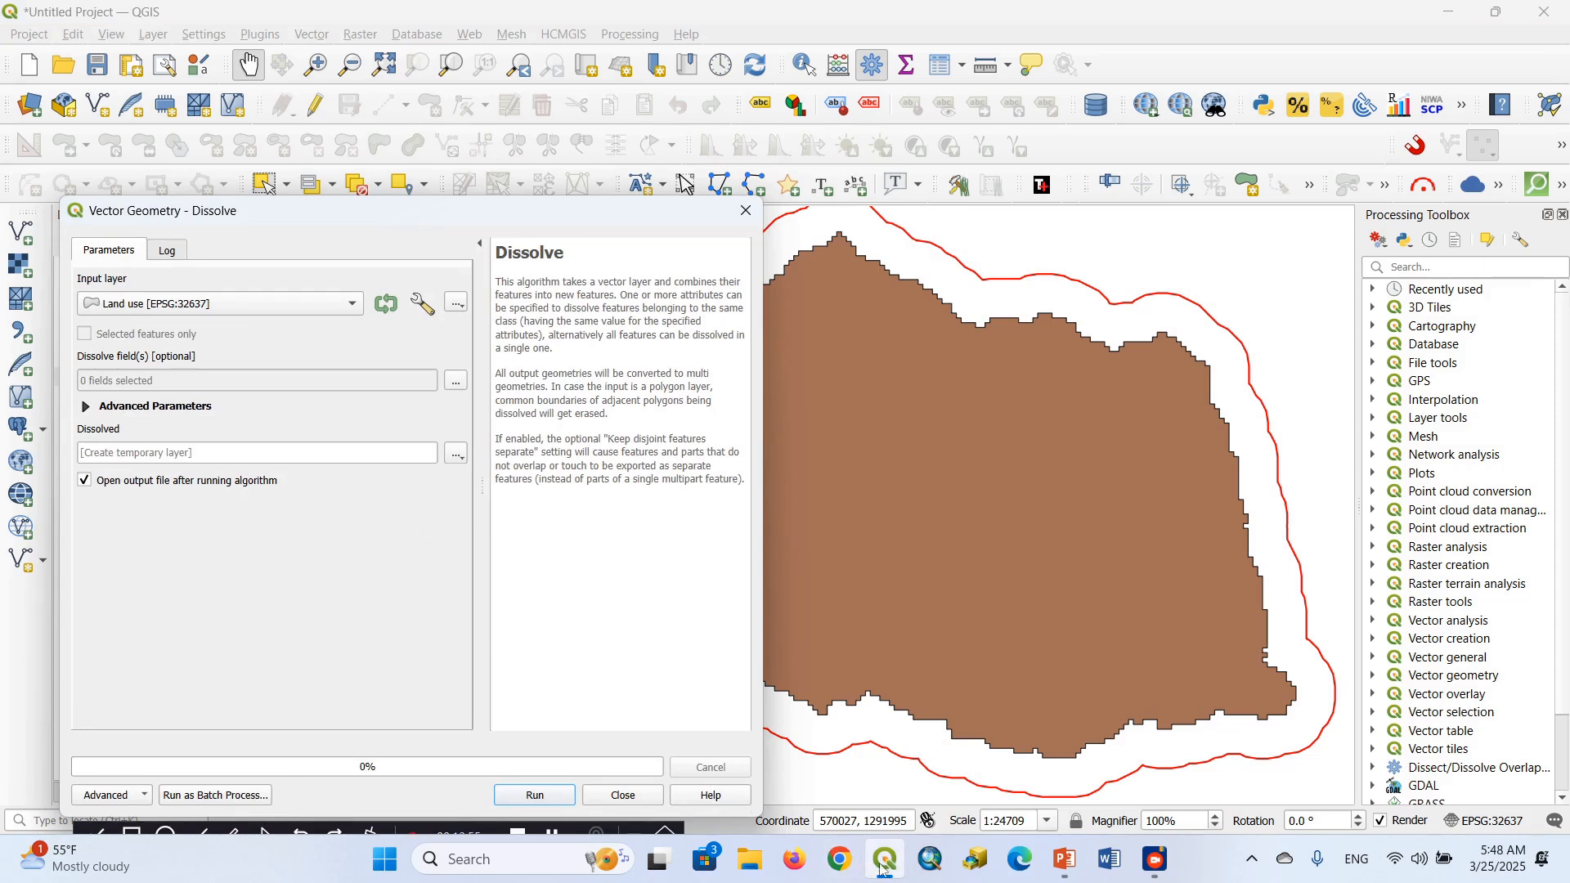
{"action": "mouse_move", "coordinate": [886, 871]}
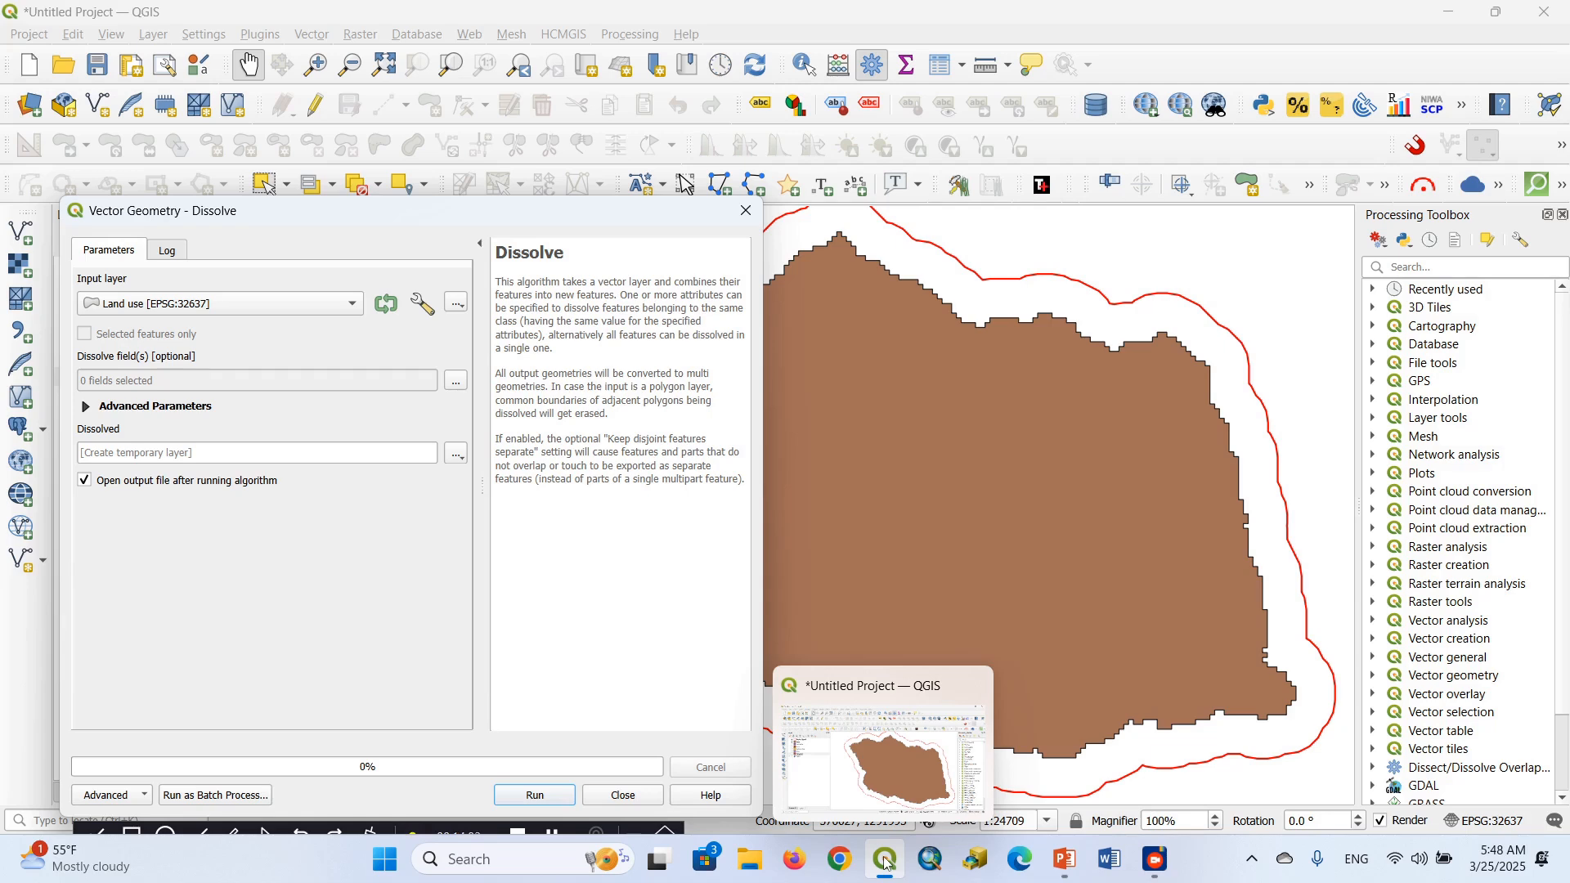
{"action": "left_click", "coordinate": [1069, 864]}
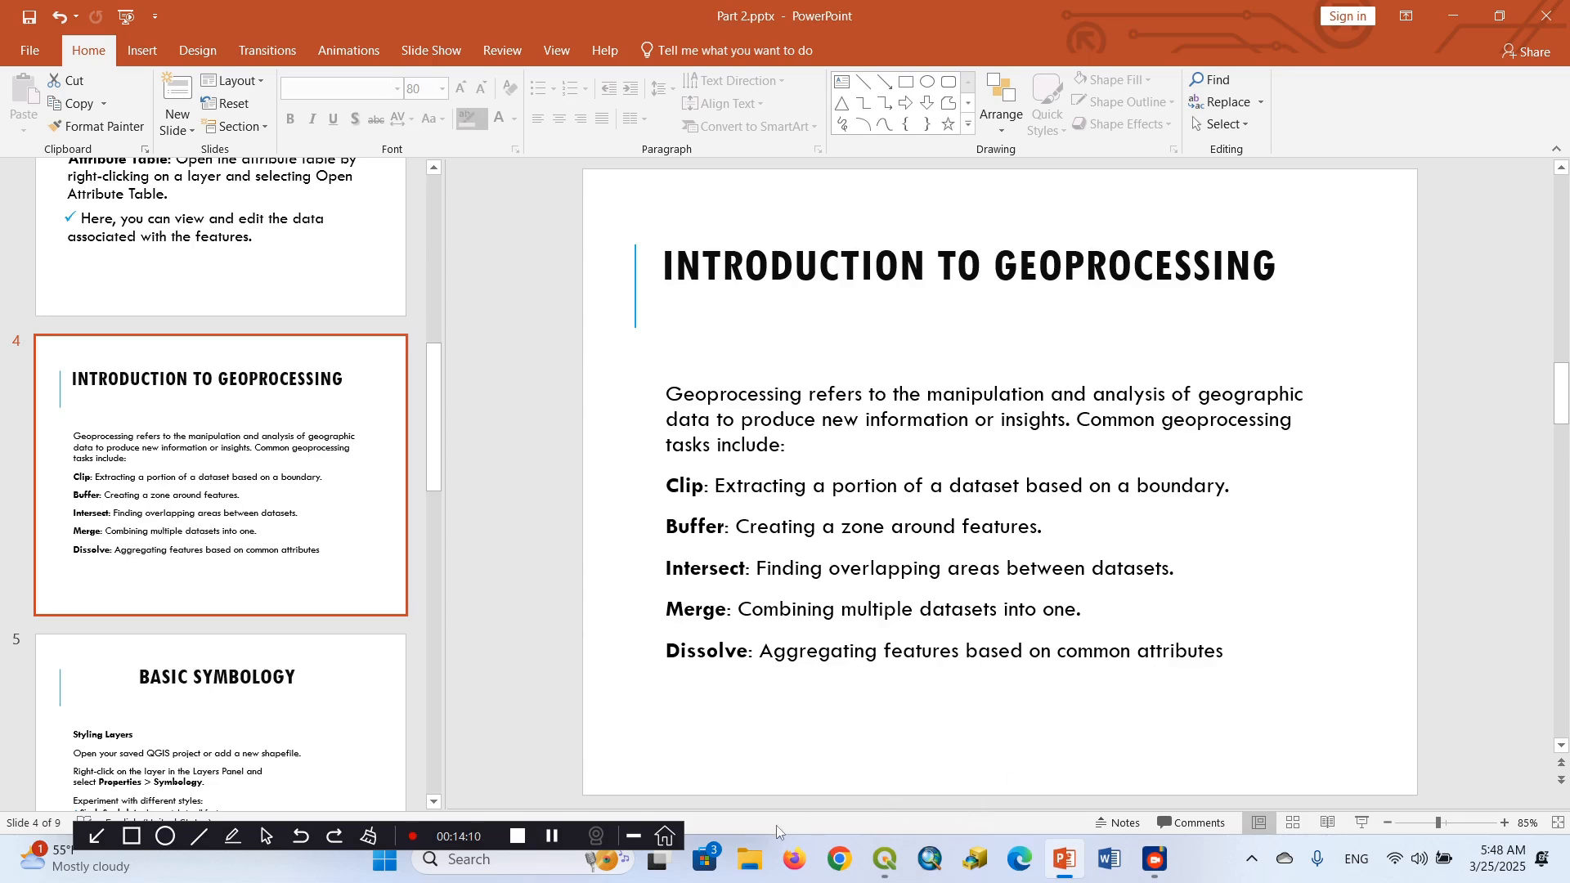
{"action": "left_click", "coordinate": [890, 861]}
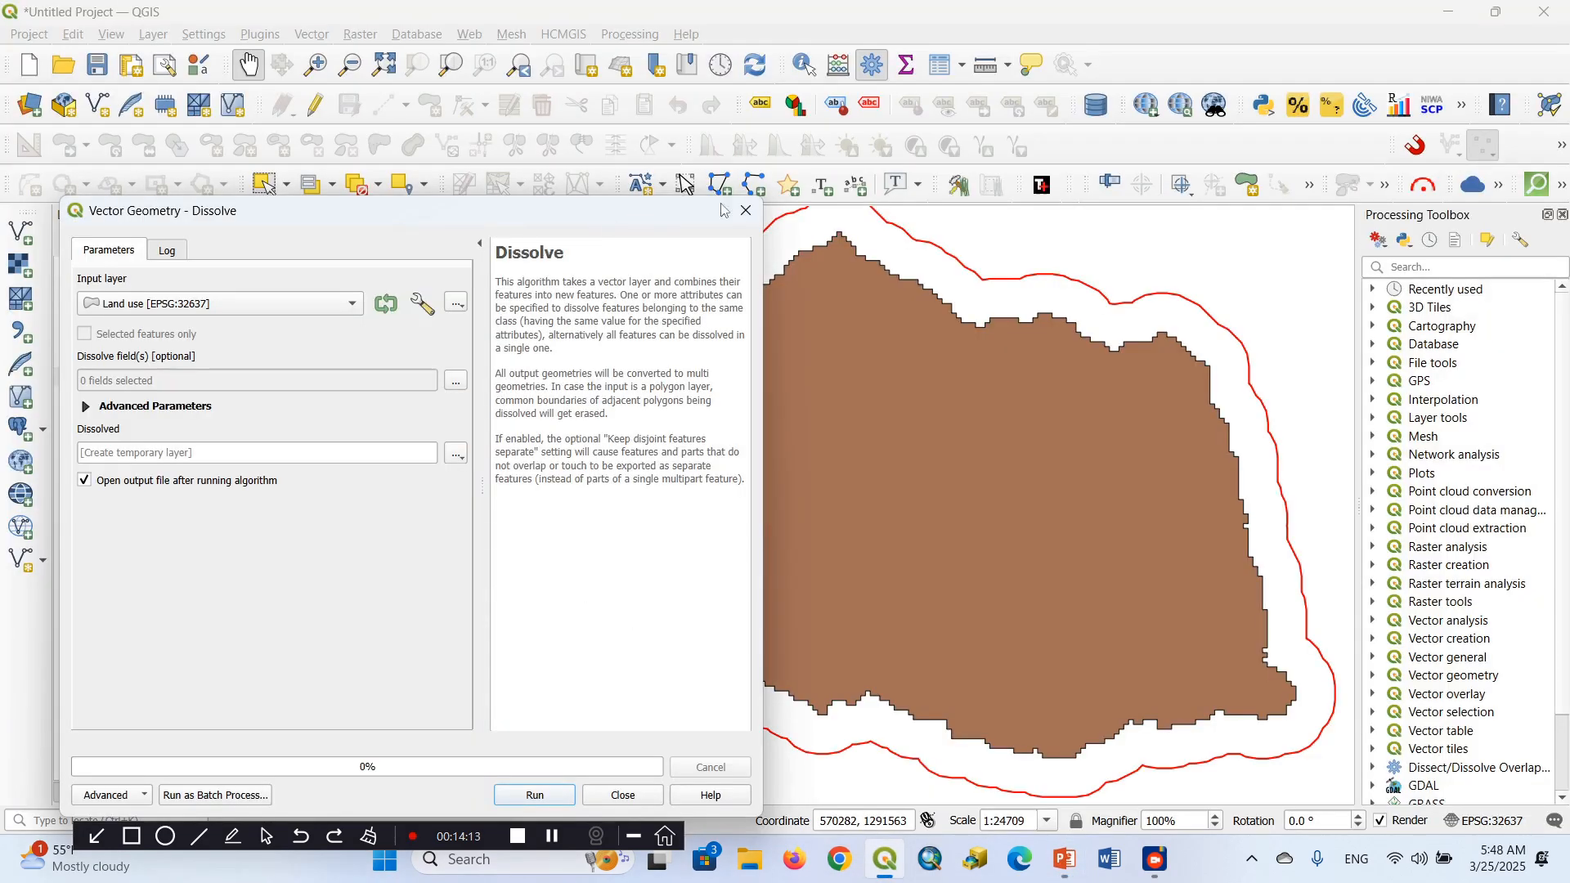
{"action": "left_click", "coordinate": [746, 210]}
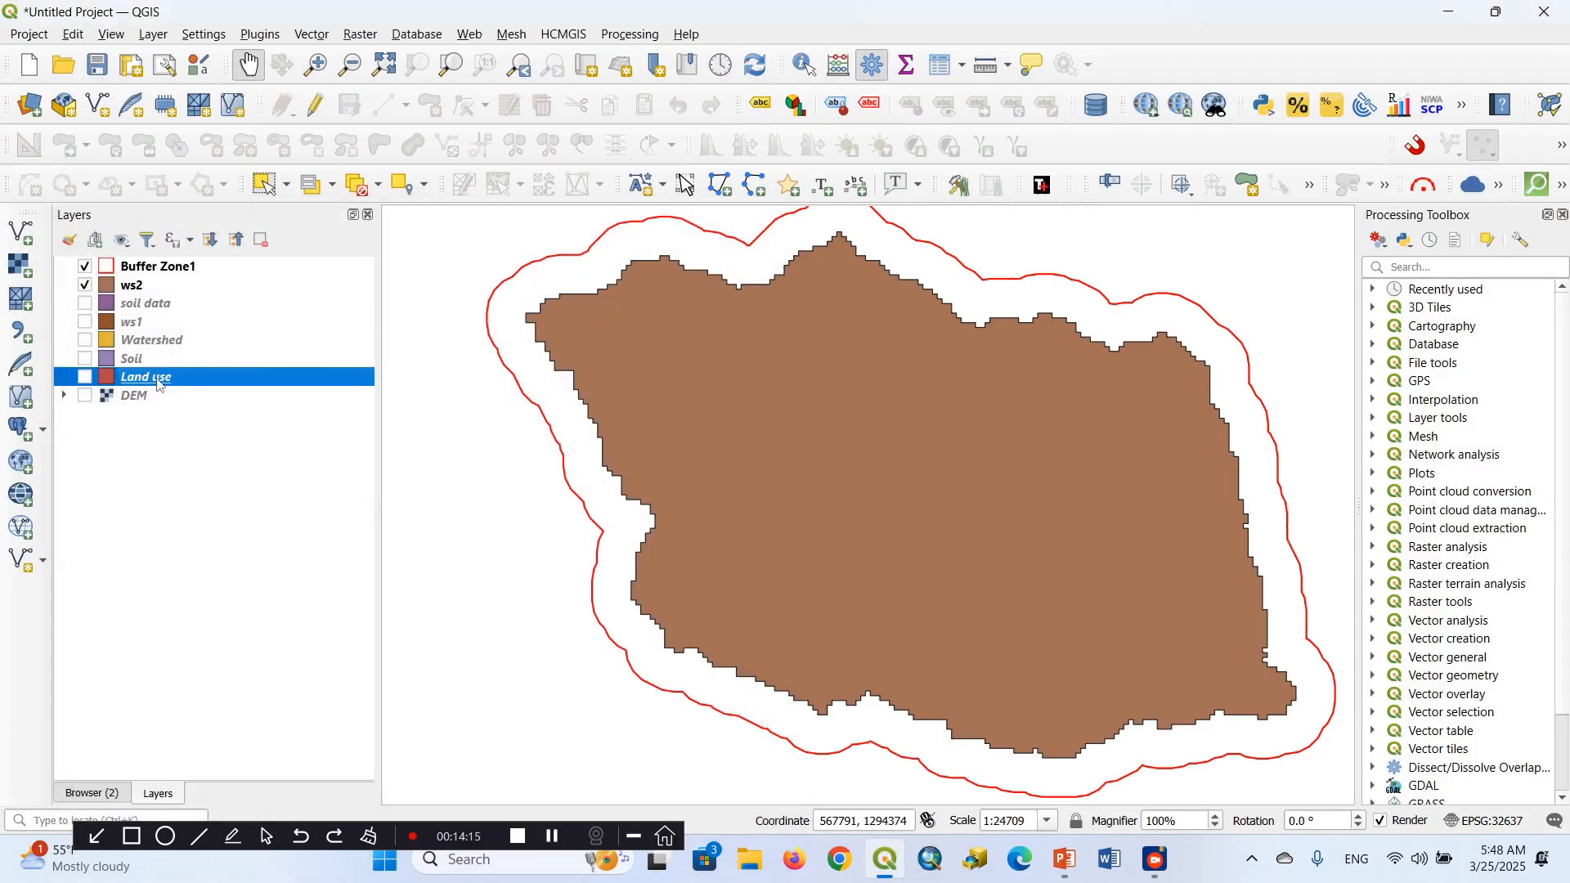
Examine the LC1LU_DES land cover entries and the feature total in the Land use layer's attribute table
{"action": "right_click", "coordinate": [160, 385]}
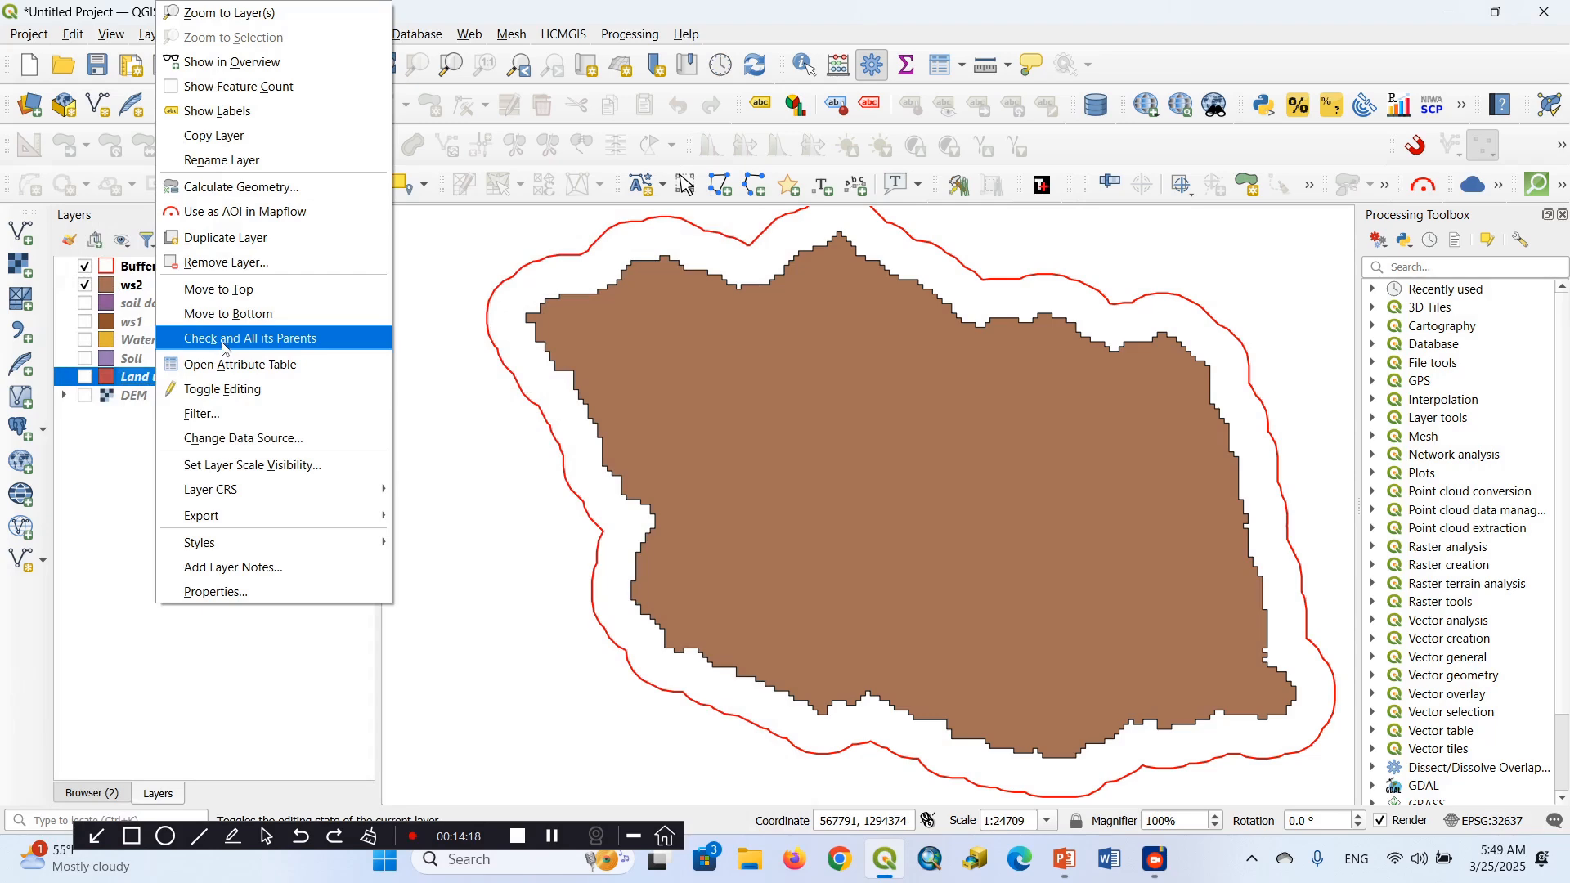
{"action": "left_click", "coordinate": [234, 371]}
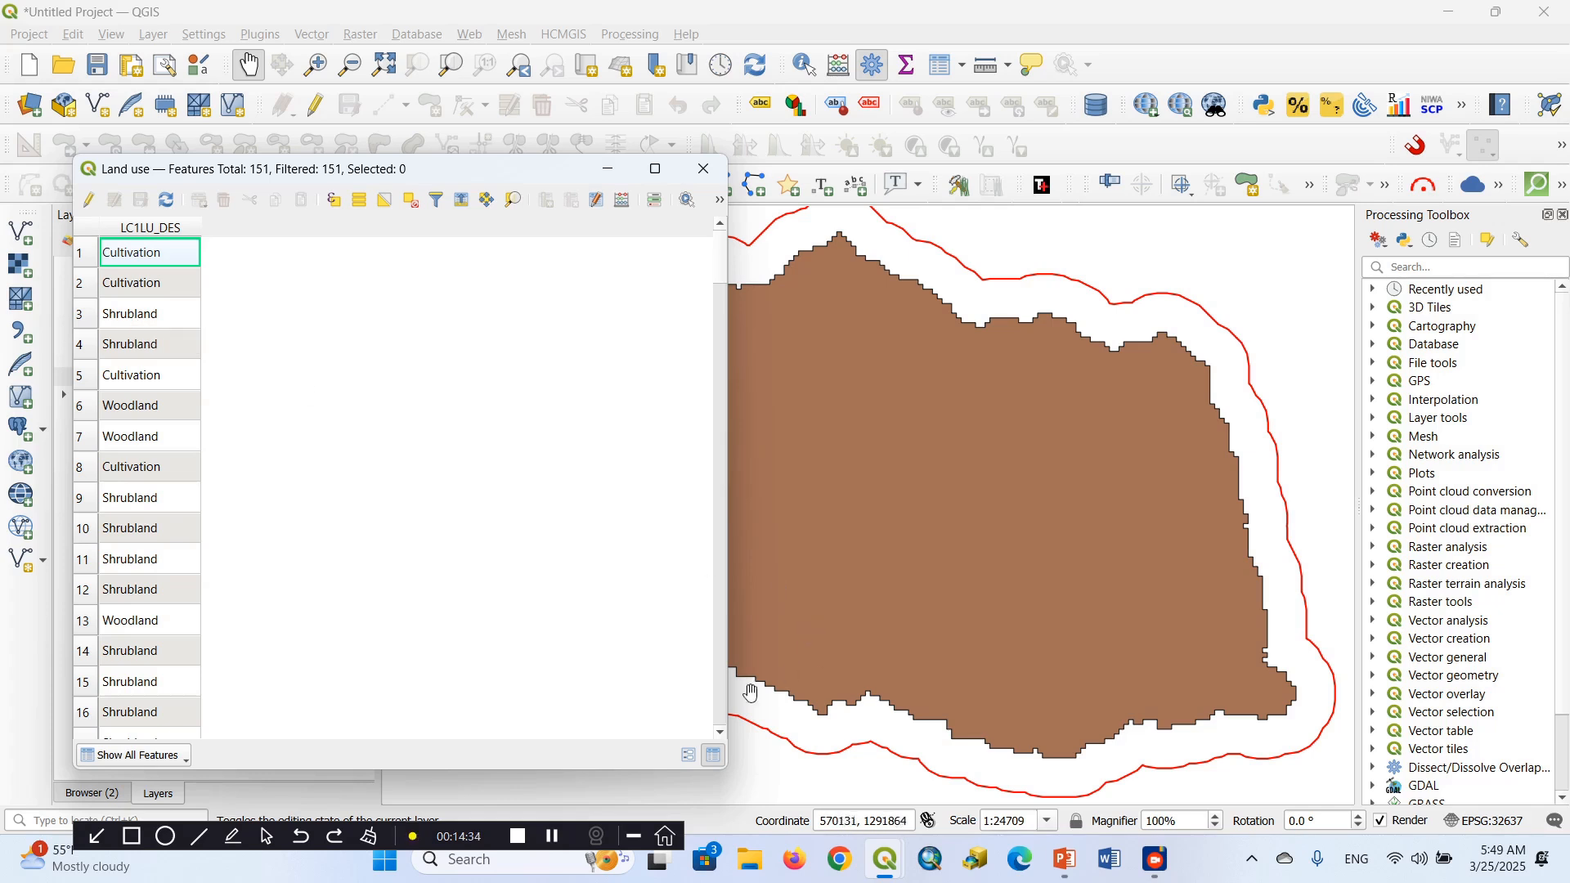
{"action": "left_click", "coordinate": [723, 733]}
{"action": "left_click", "coordinate": [723, 733]}
{"action": "left_click", "coordinate": [723, 733]}
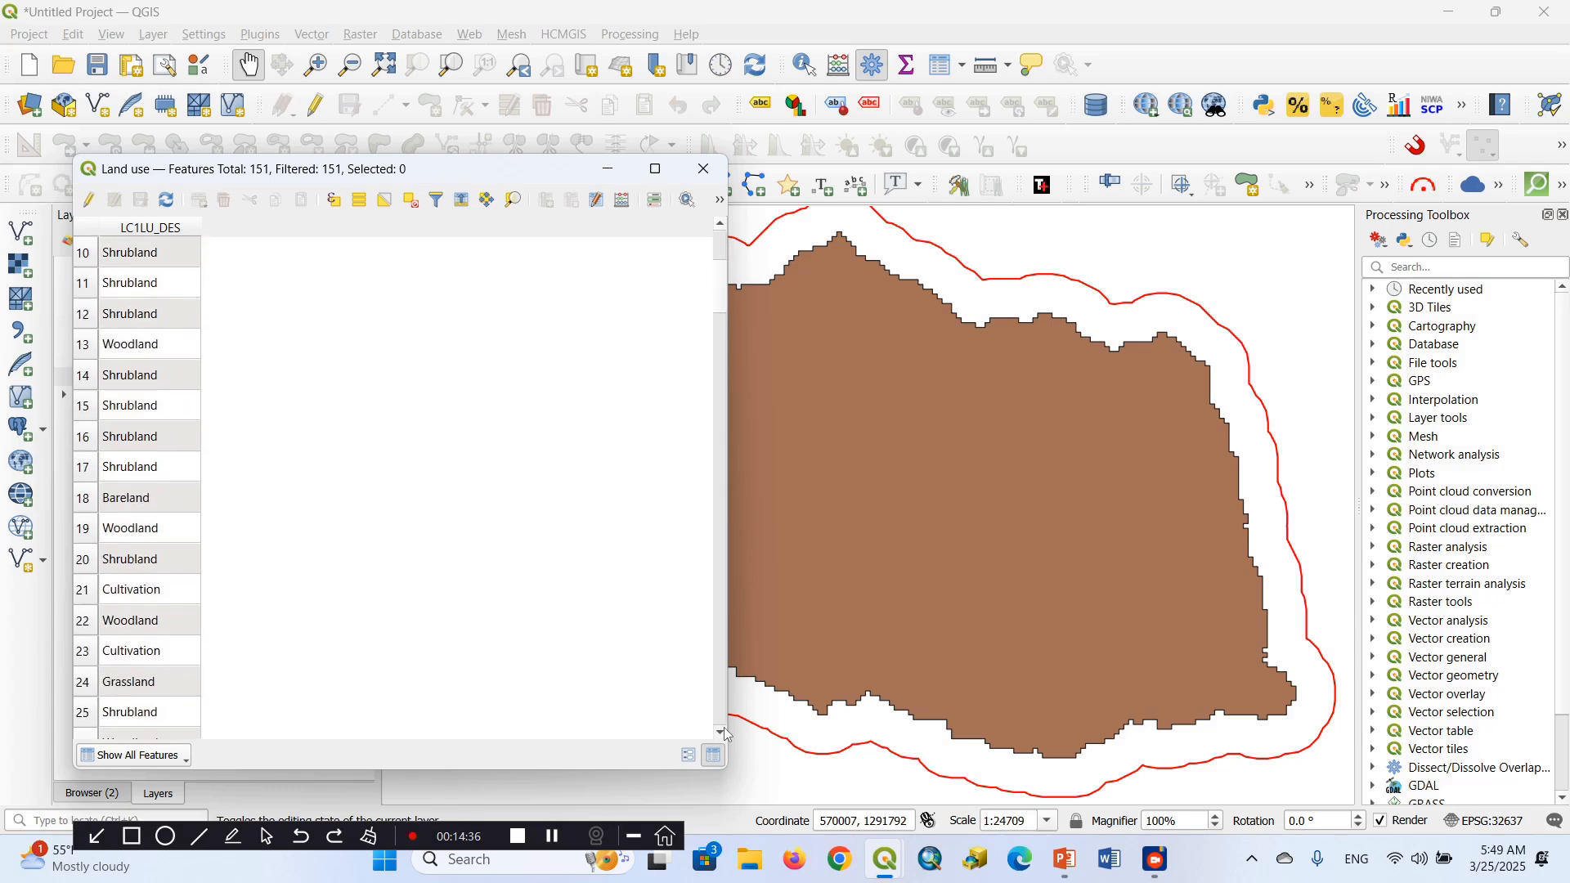
{"action": "left_click", "coordinate": [724, 733]}
{"action": "left_click", "coordinate": [723, 733]}
{"action": "left_click", "coordinate": [723, 733]}
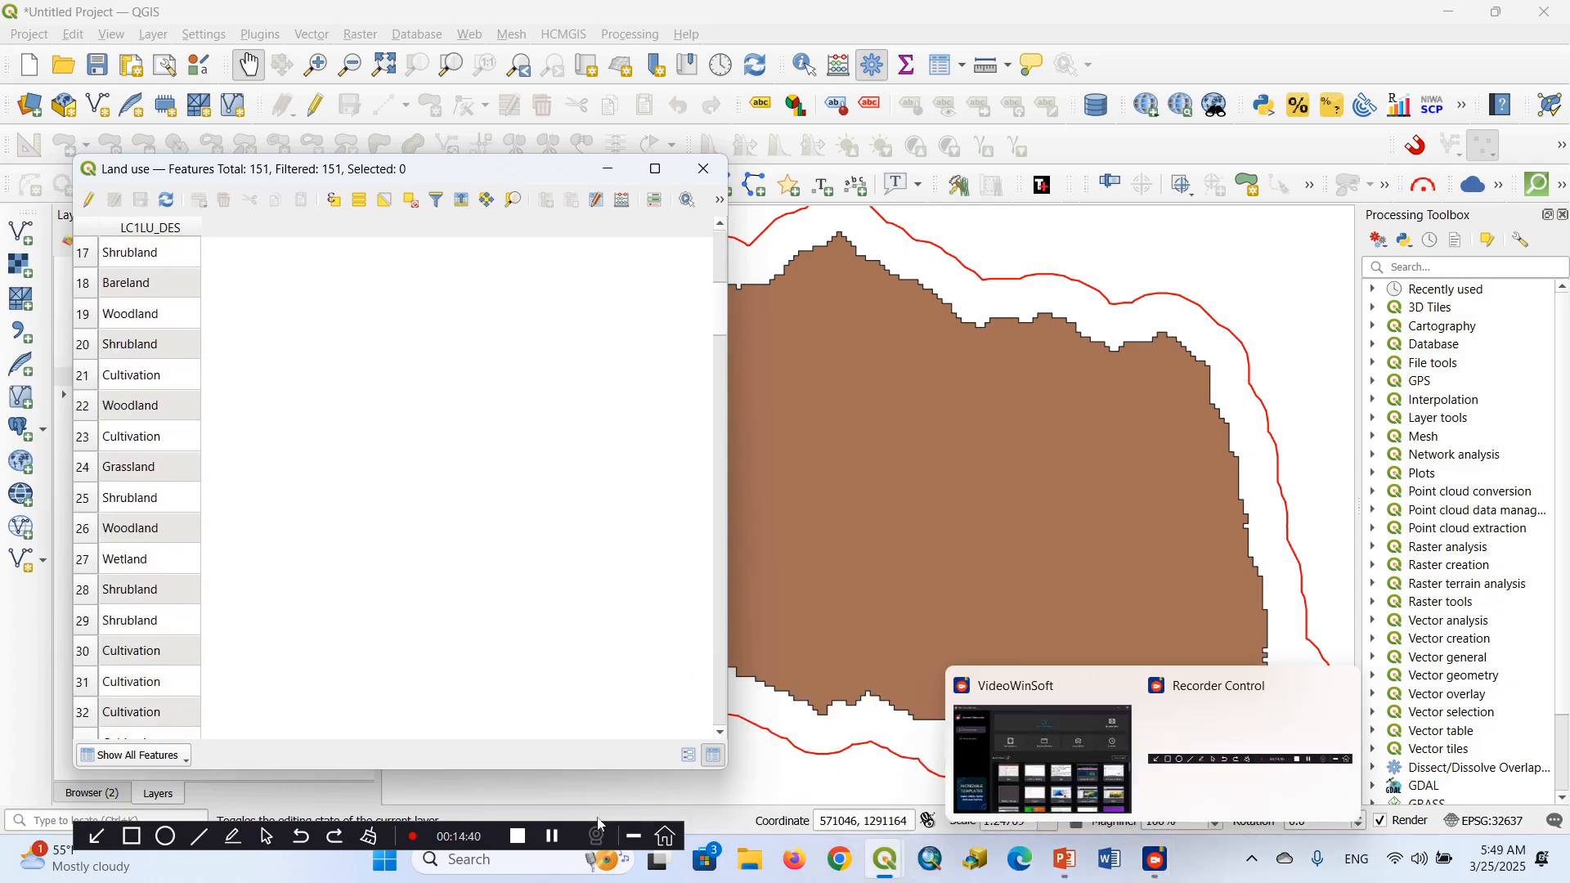
{"action": "left_click", "coordinate": [132, 836]}
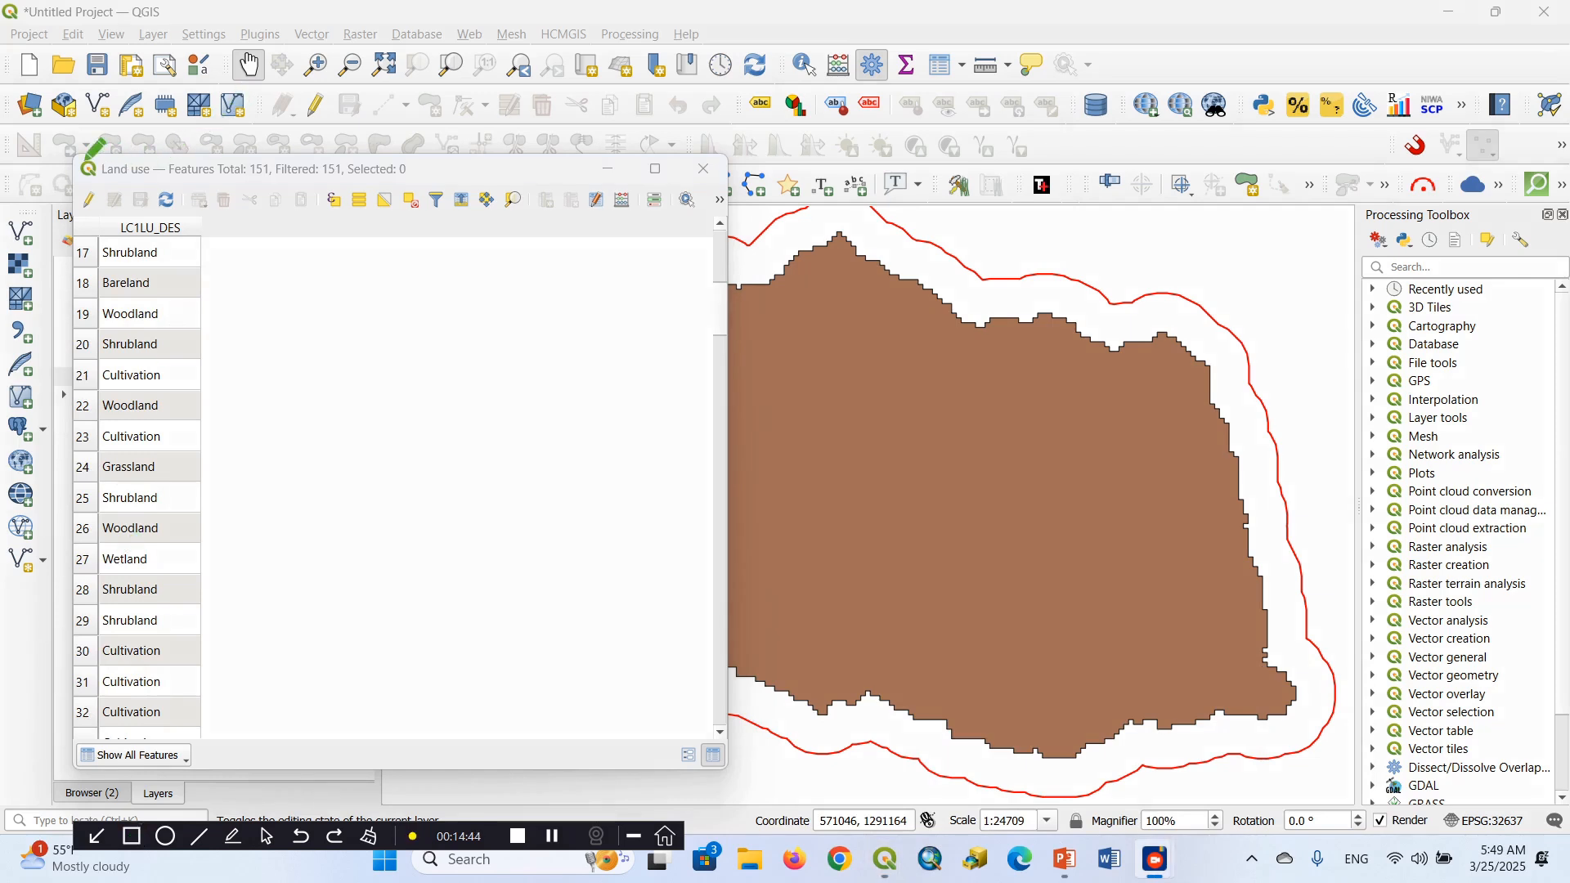
{"action": "left_click_drag", "start_coordinate": [91, 149], "coordinate": [400, 180]}
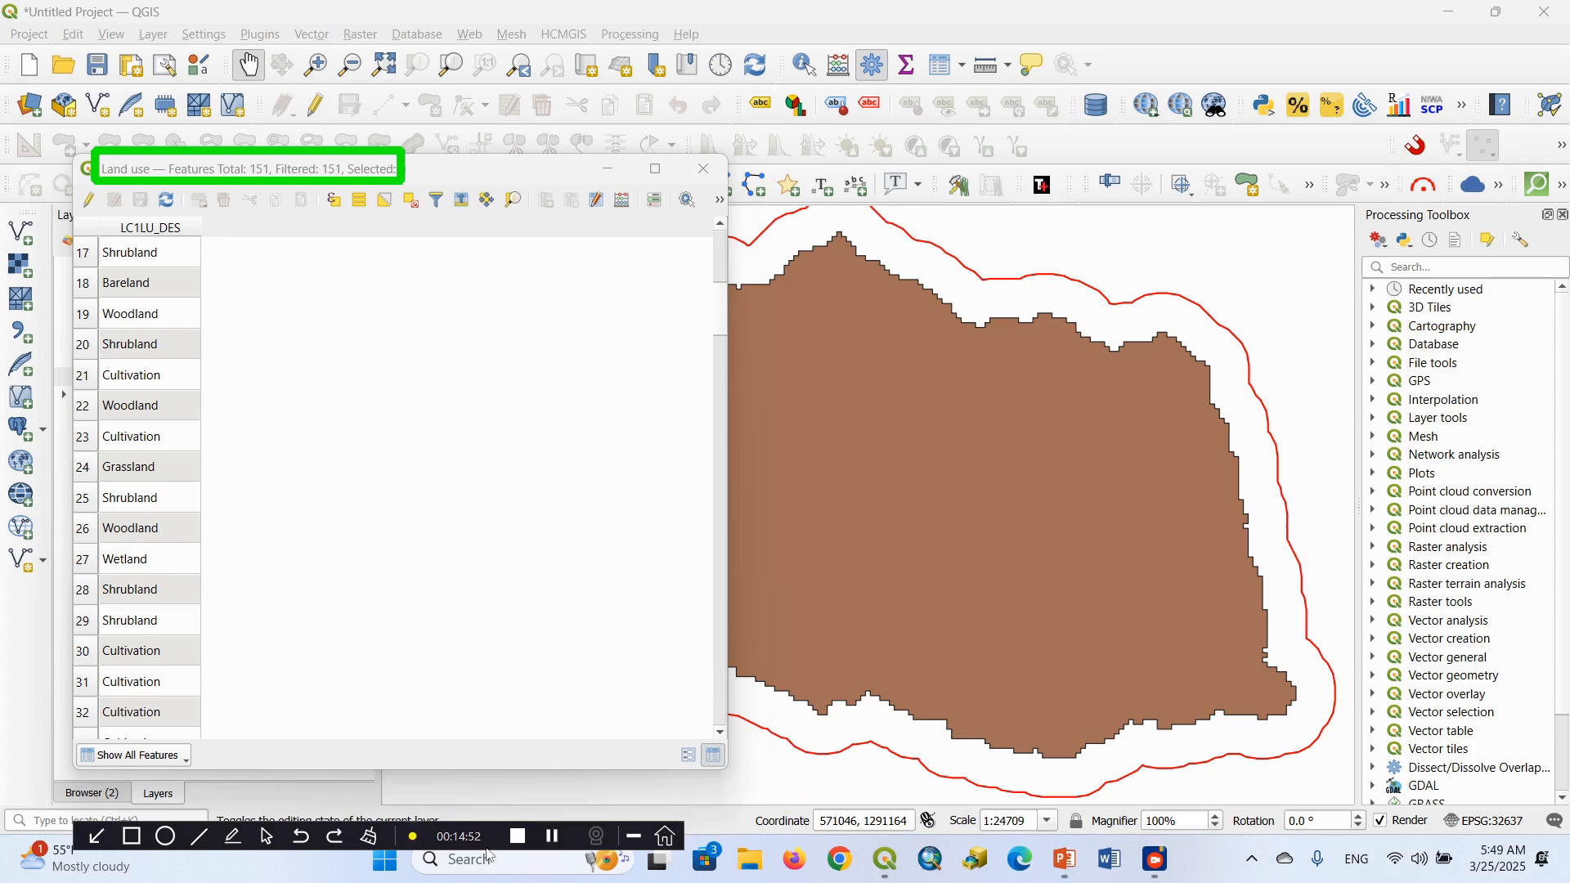
{"action": "left_click", "coordinate": [368, 838]}
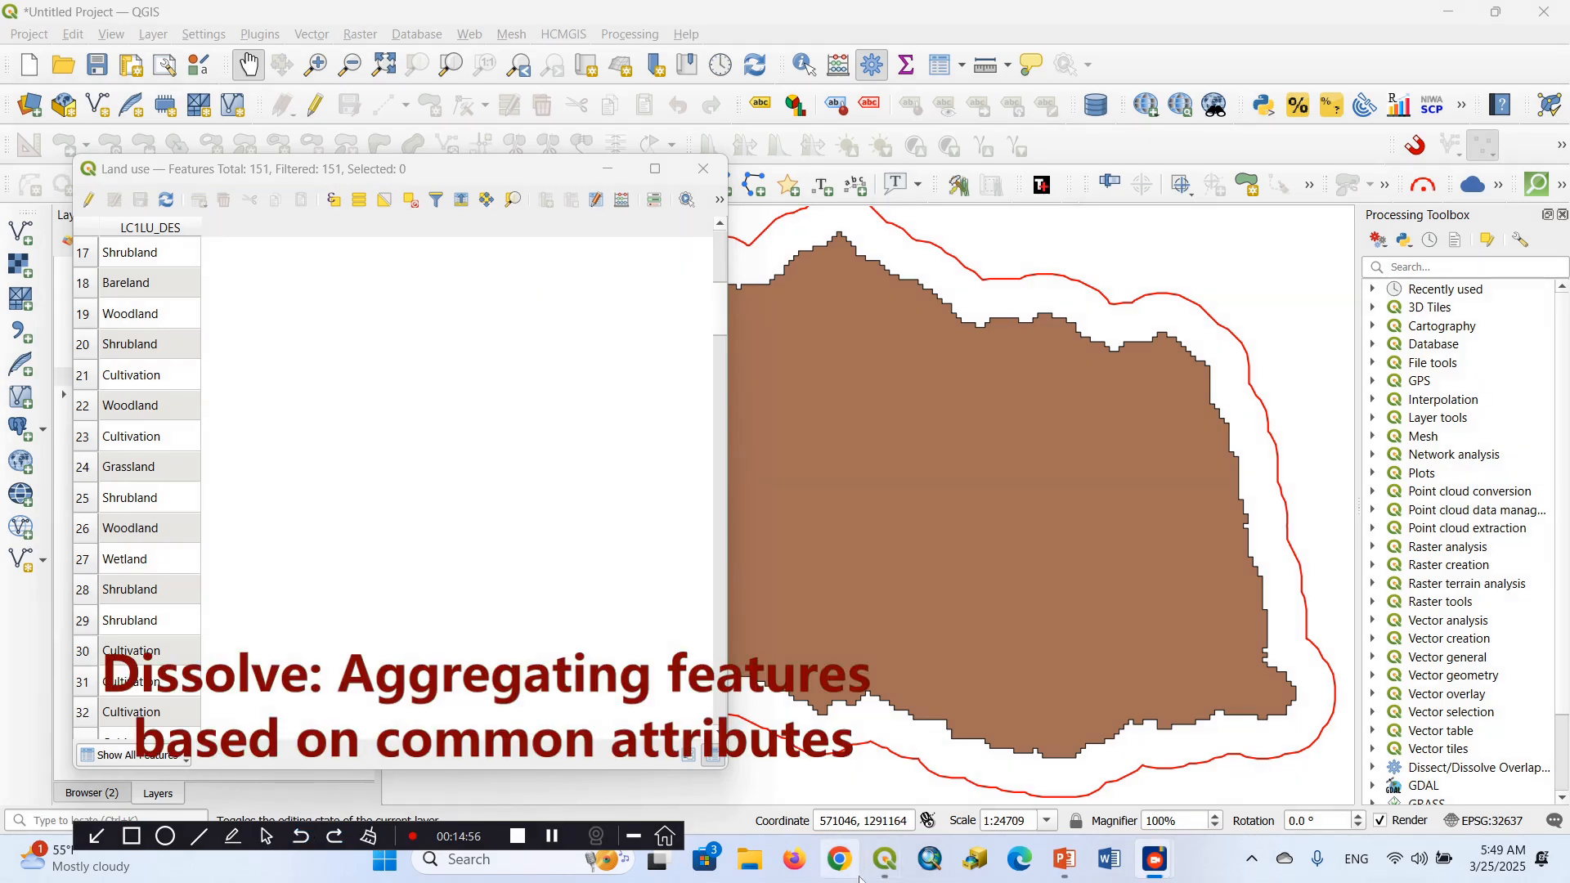
Return to the main project window and set up a Dissolve of the Land use layer with LC1LU_DES as the dissolve field
{"action": "mouse_move", "coordinate": [886, 863]}
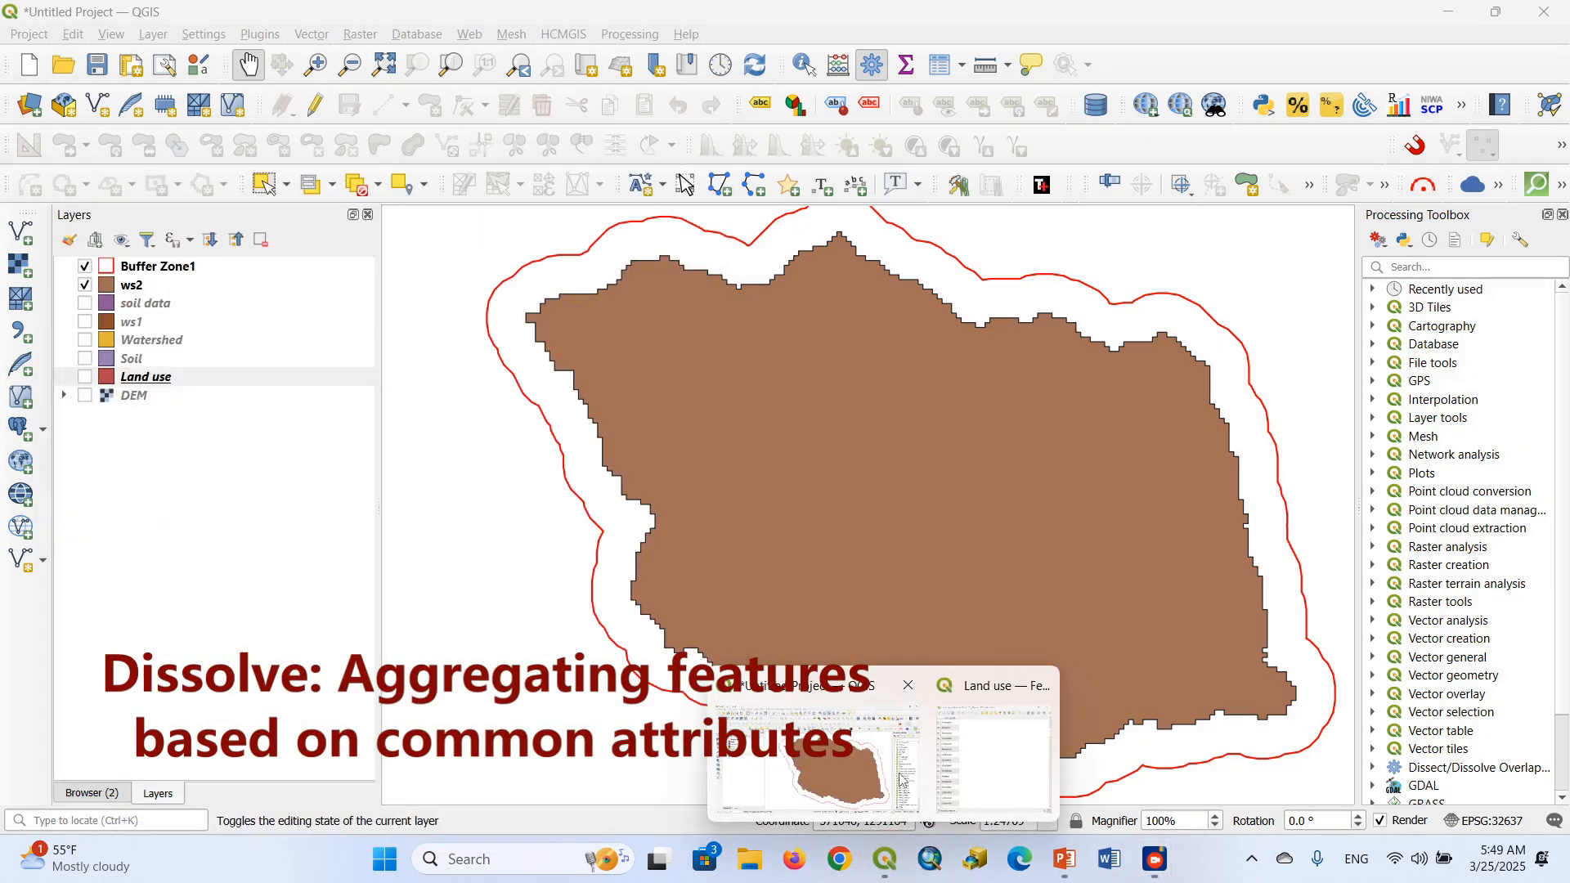
{"action": "left_click", "coordinate": [901, 779]}
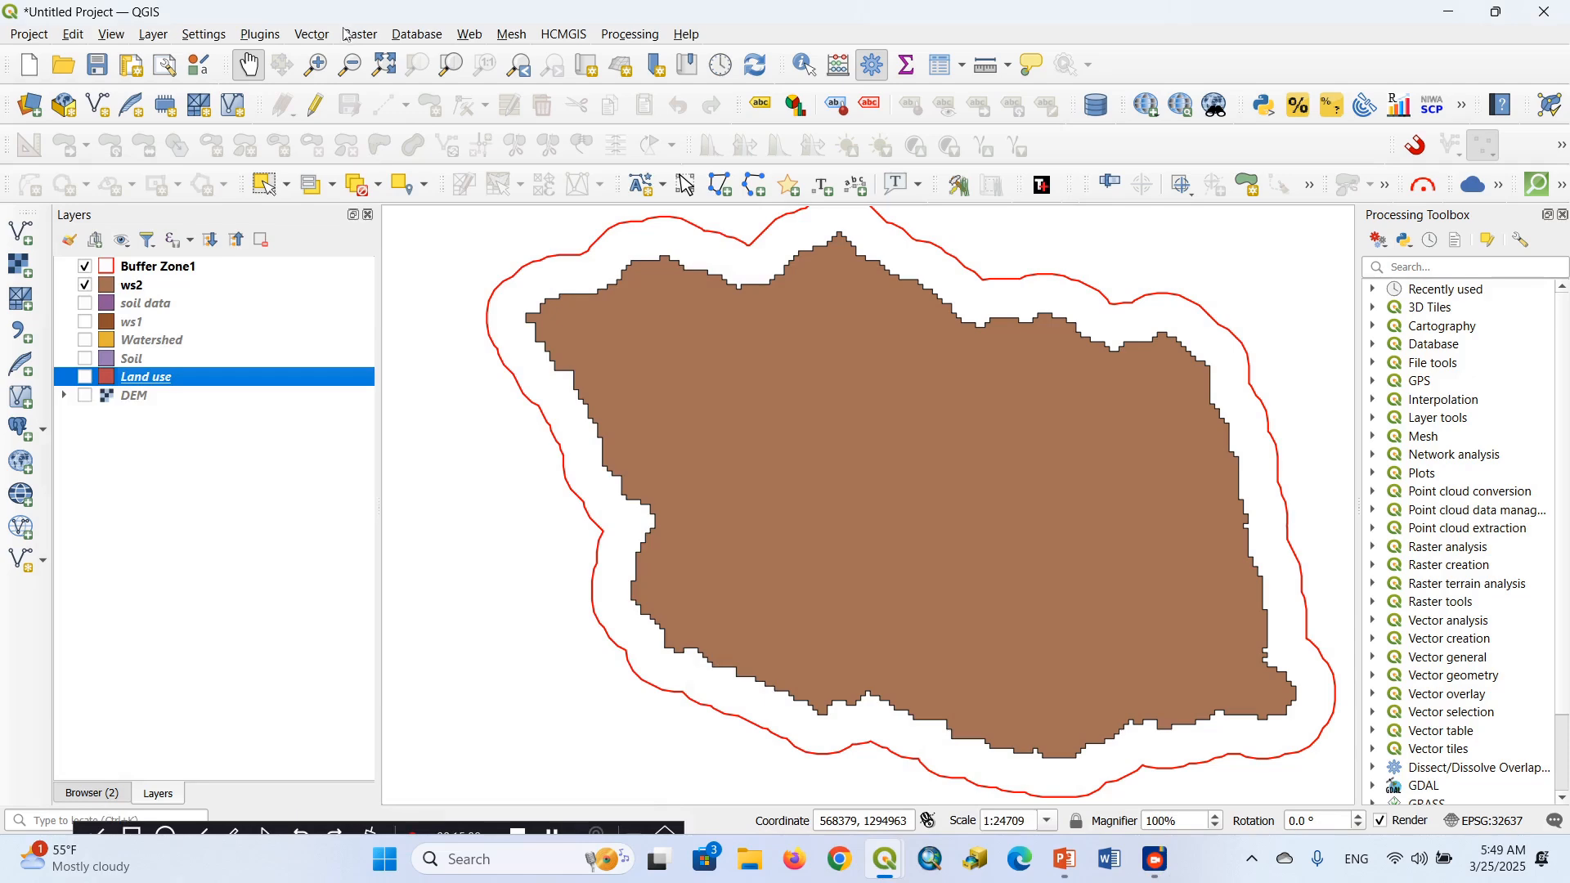
{"action": "left_click", "coordinate": [312, 34]}
{"action": "mouse_move", "coordinate": [381, 181]}
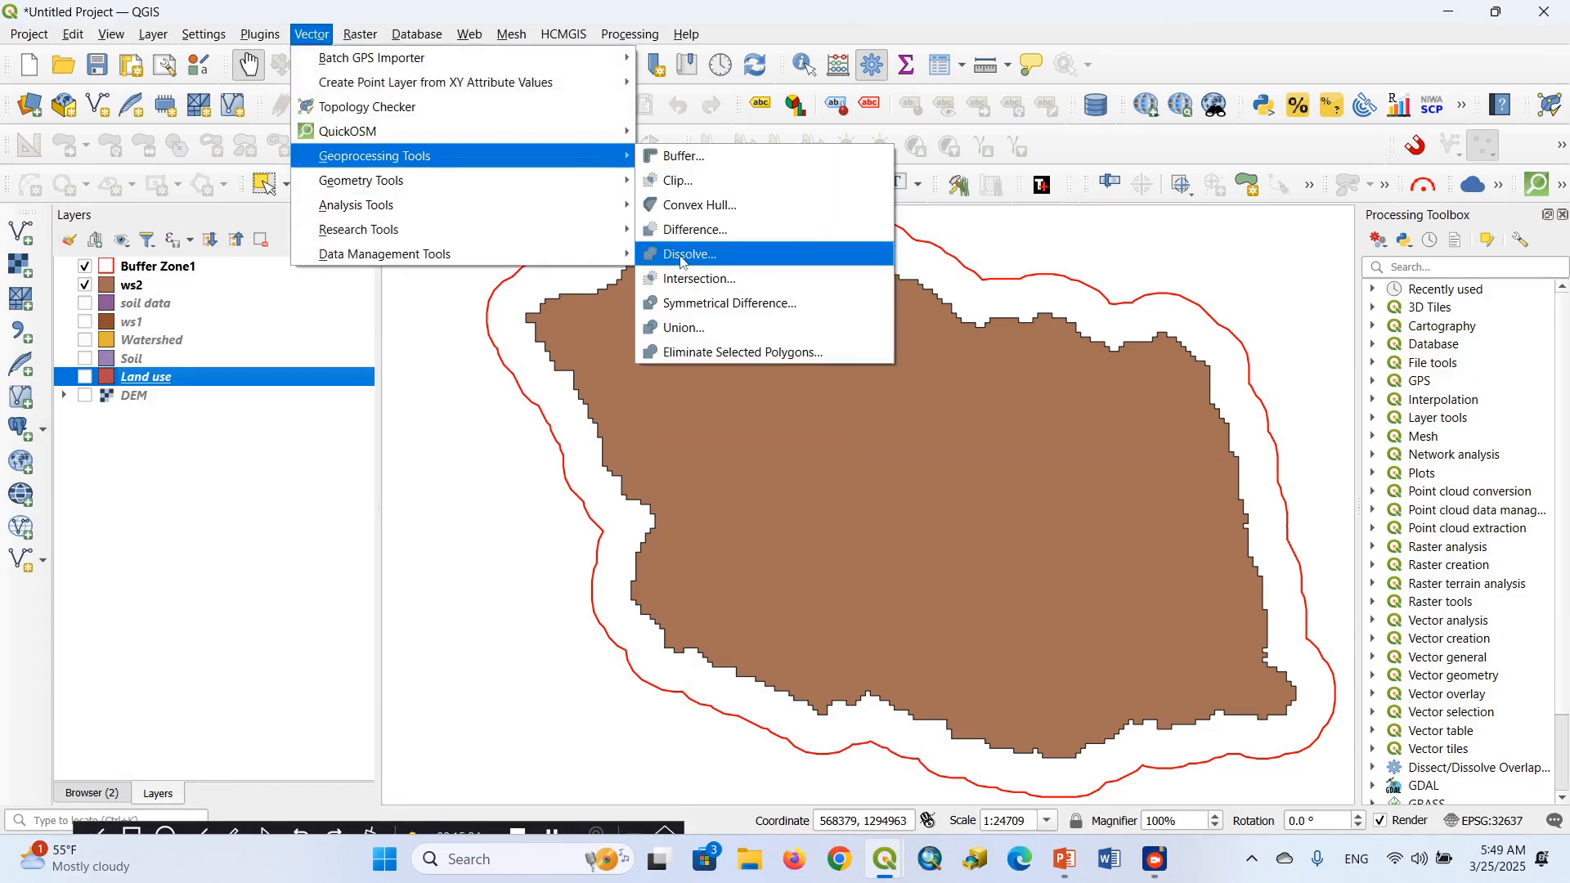
{"action": "left_click", "coordinate": [683, 258]}
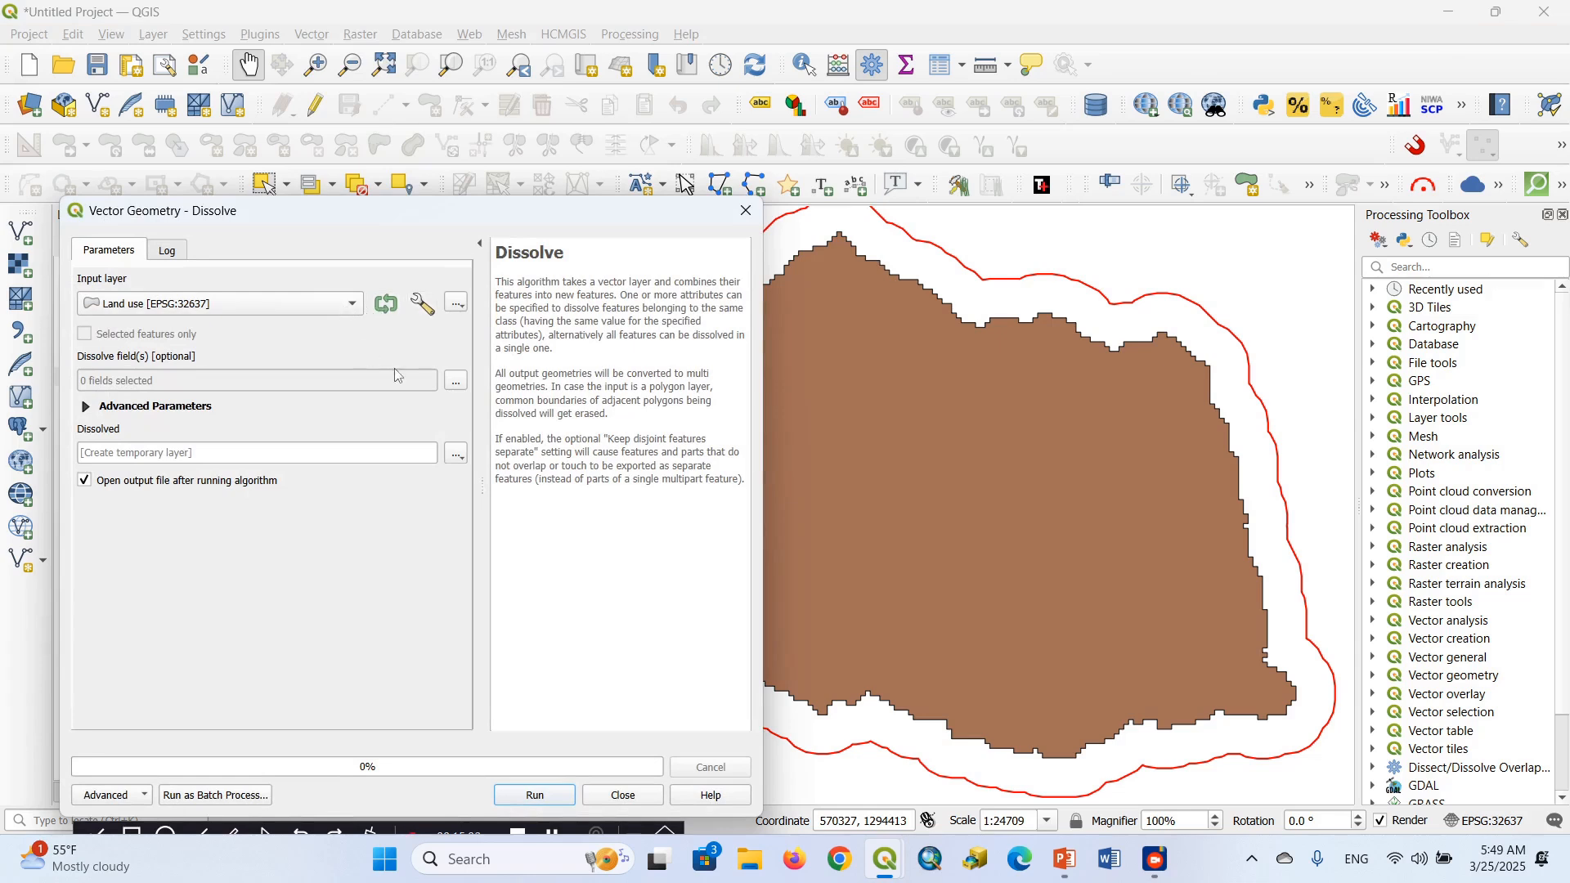
{"action": "left_click", "coordinate": [454, 381]}
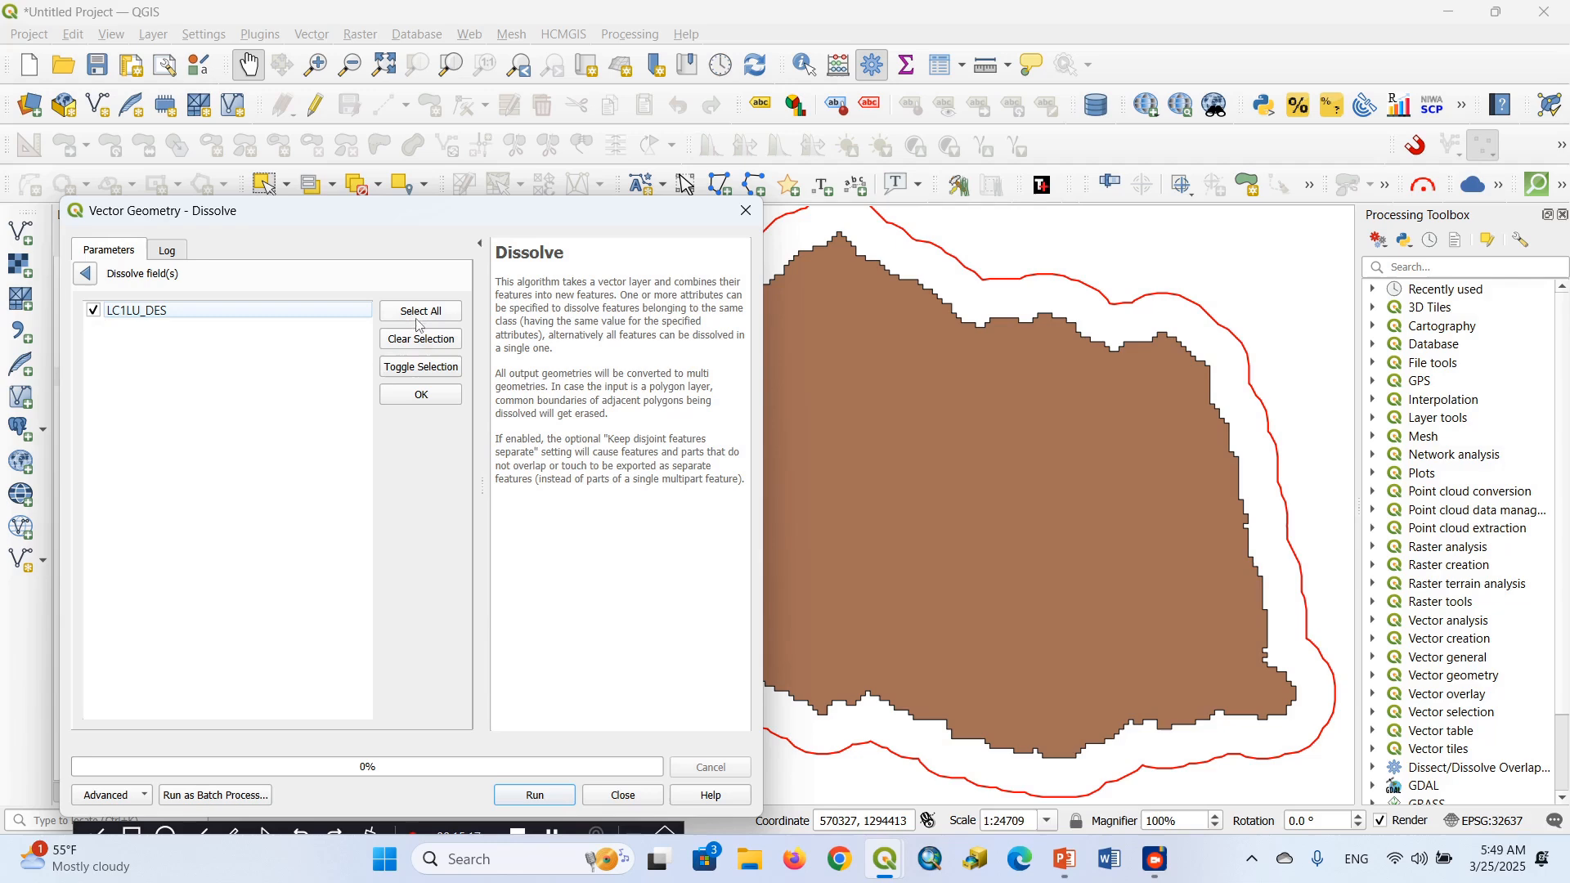
{"action": "left_click", "coordinate": [425, 395]}
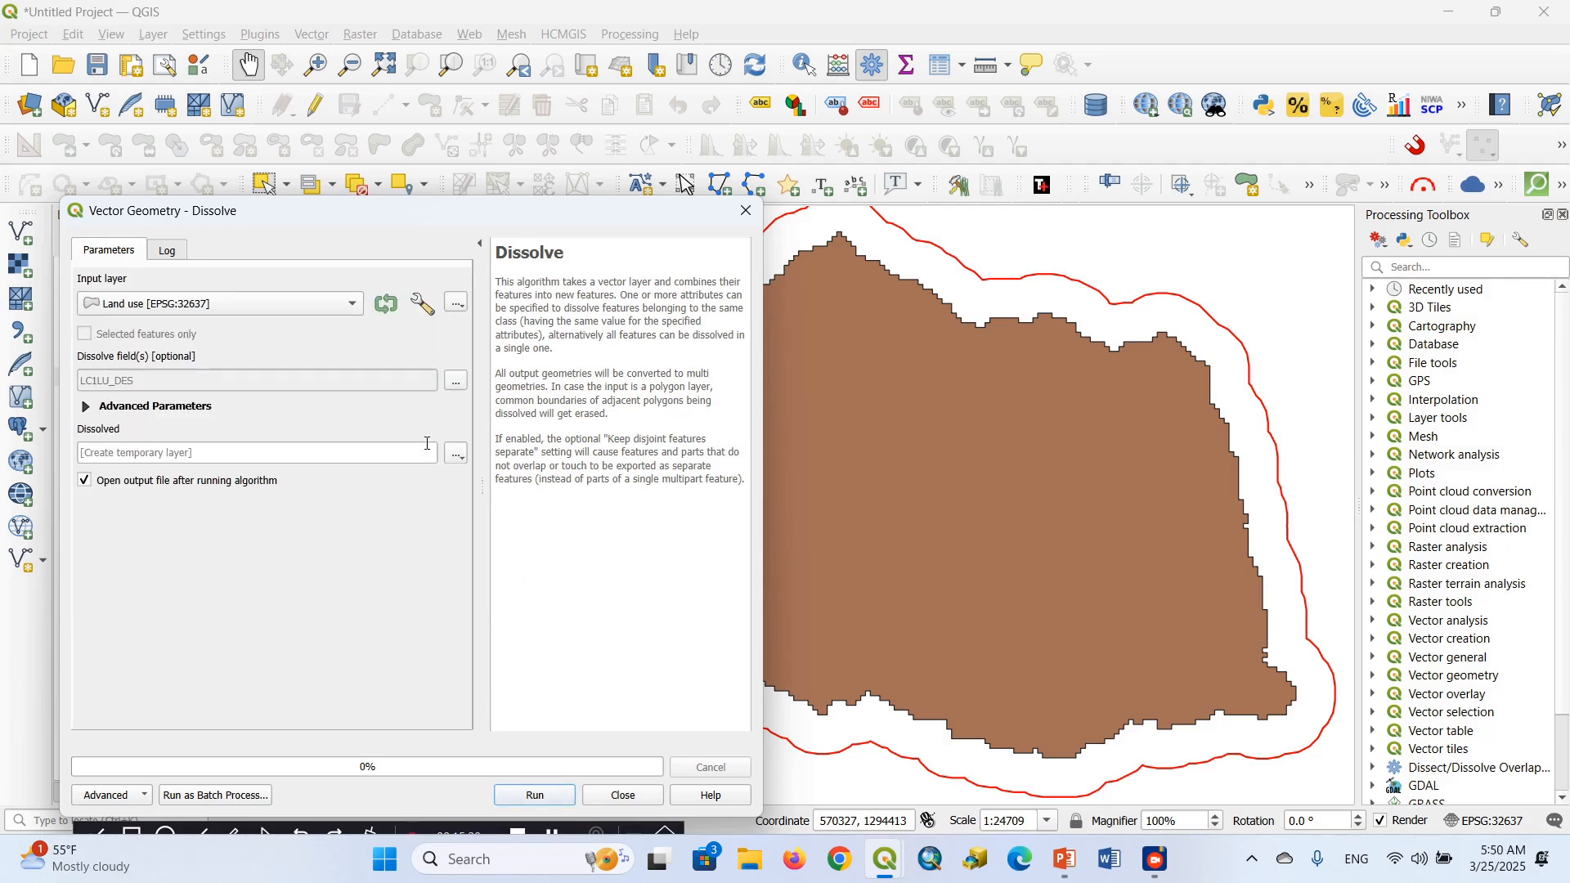
Set the dissolve output to the shapefile Dissilve LU in the QGIS Beginners T2 folder, run the algorithm and close the dialog
{"action": "left_click", "coordinate": [457, 457]}
{"action": "left_click", "coordinate": [518, 502]}
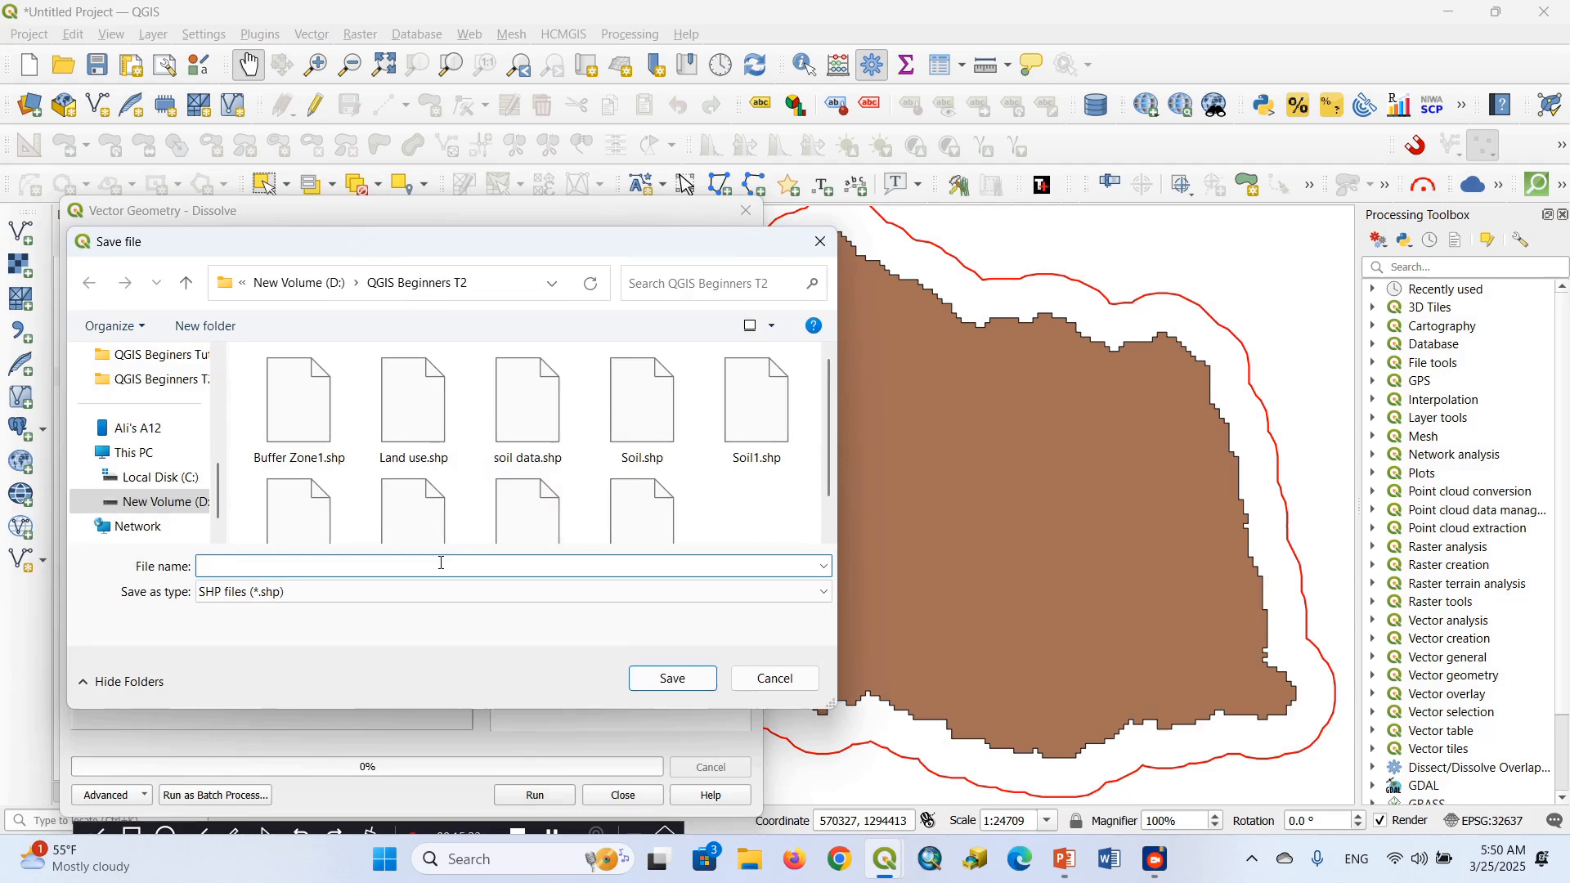
{"action": "type", "text": "D"}
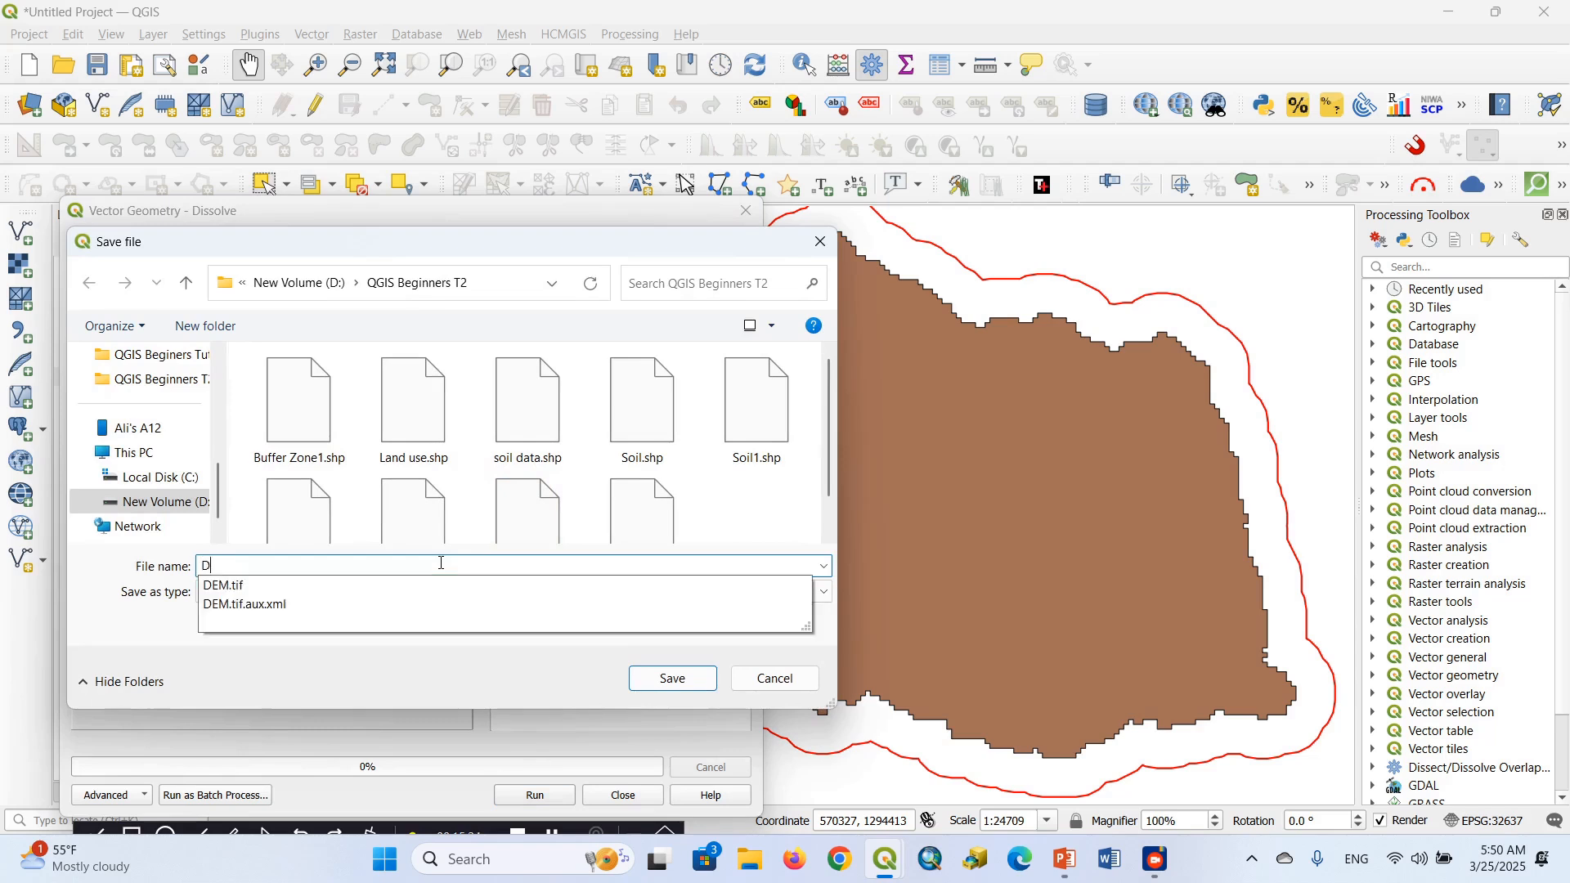
{"action": "type", "text": "i"}
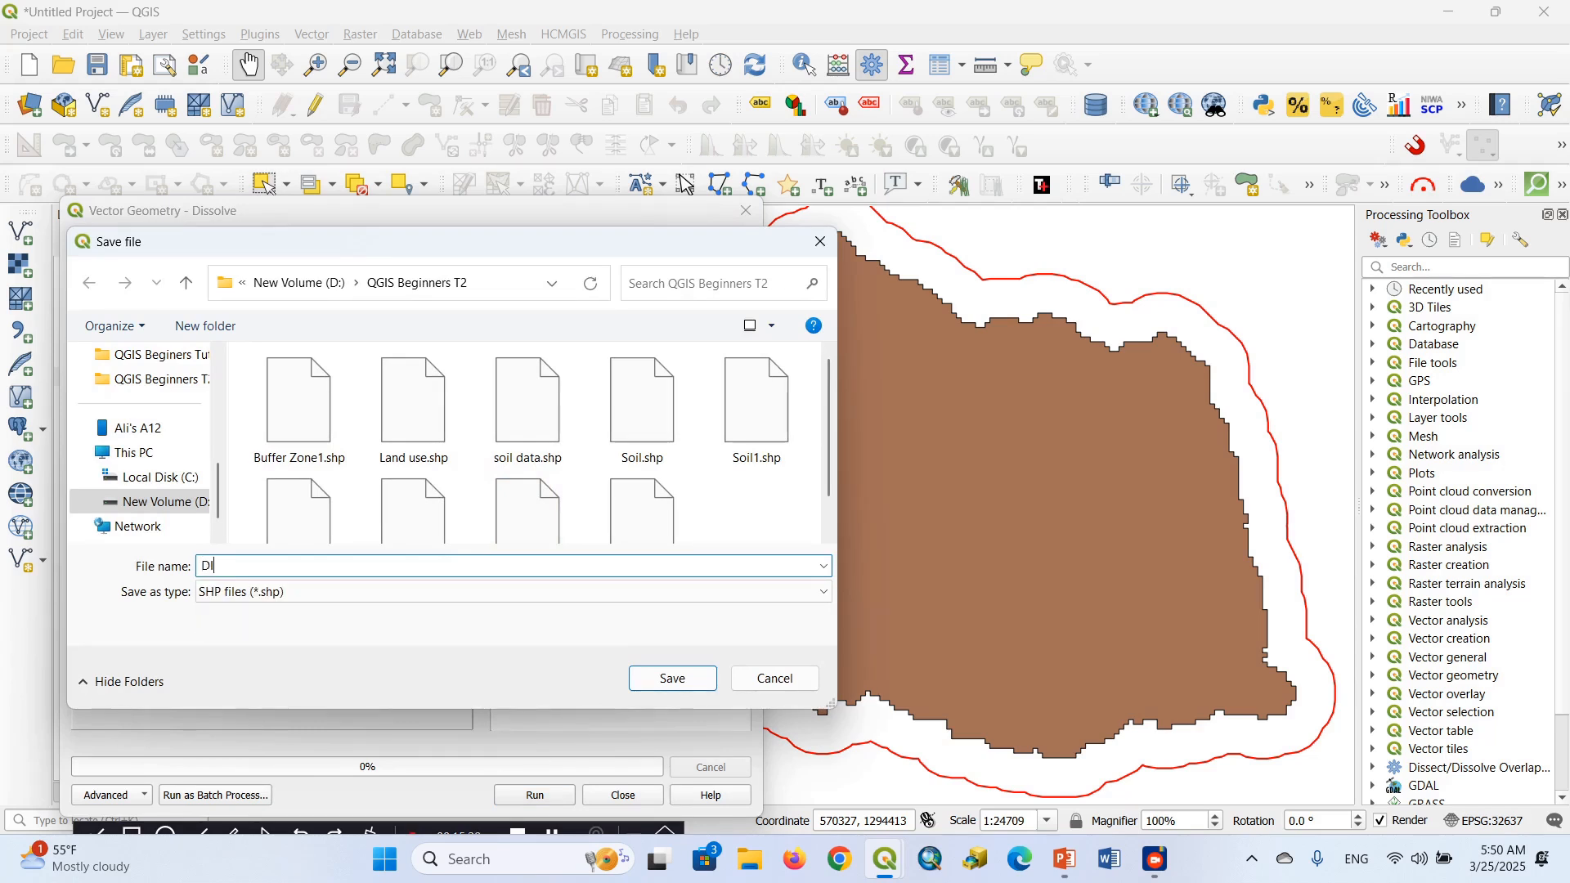
{"action": "key", "text": "BackSpace"}
{"action": "type", "text": "ilve LU"}
{"action": "left_click", "coordinate": [675, 682]}
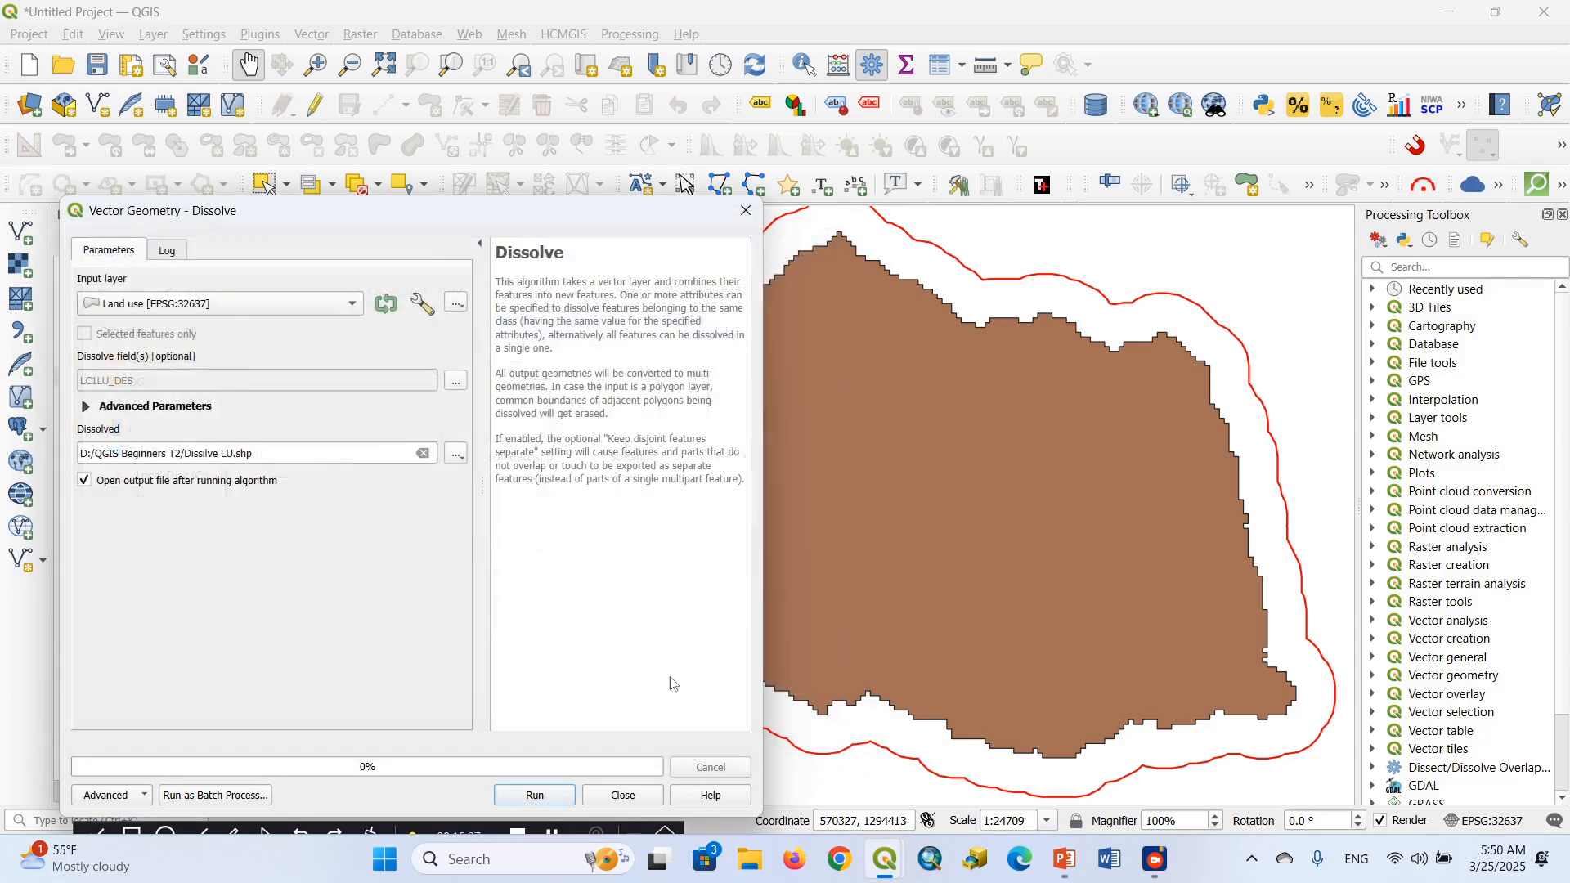
{"action": "left_click", "coordinate": [534, 796]}
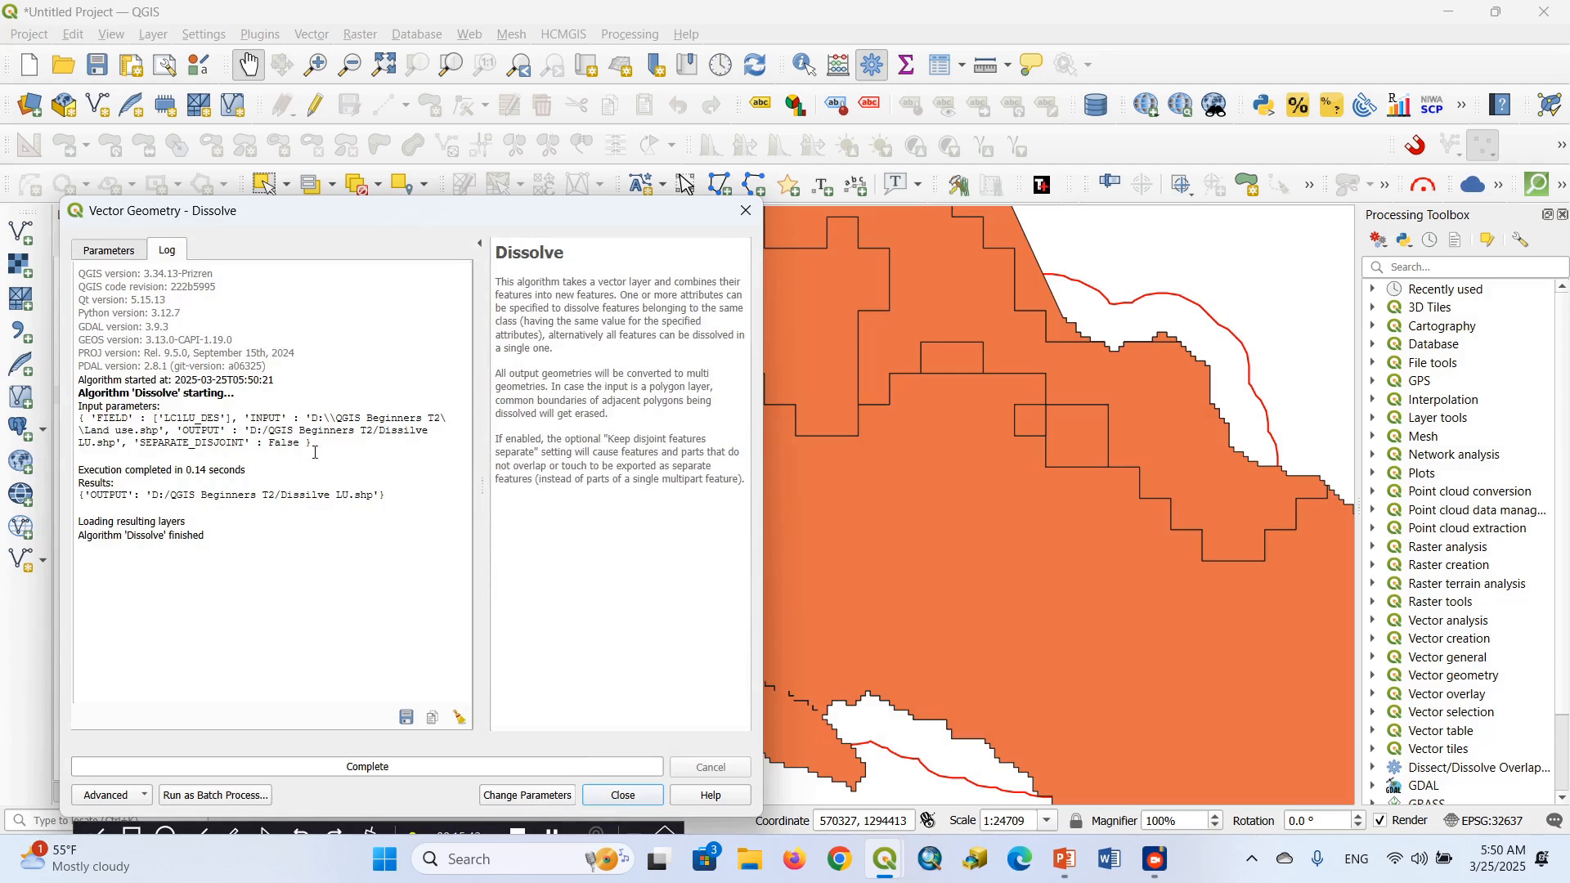
{"action": "left_click", "coordinate": [746, 210]}
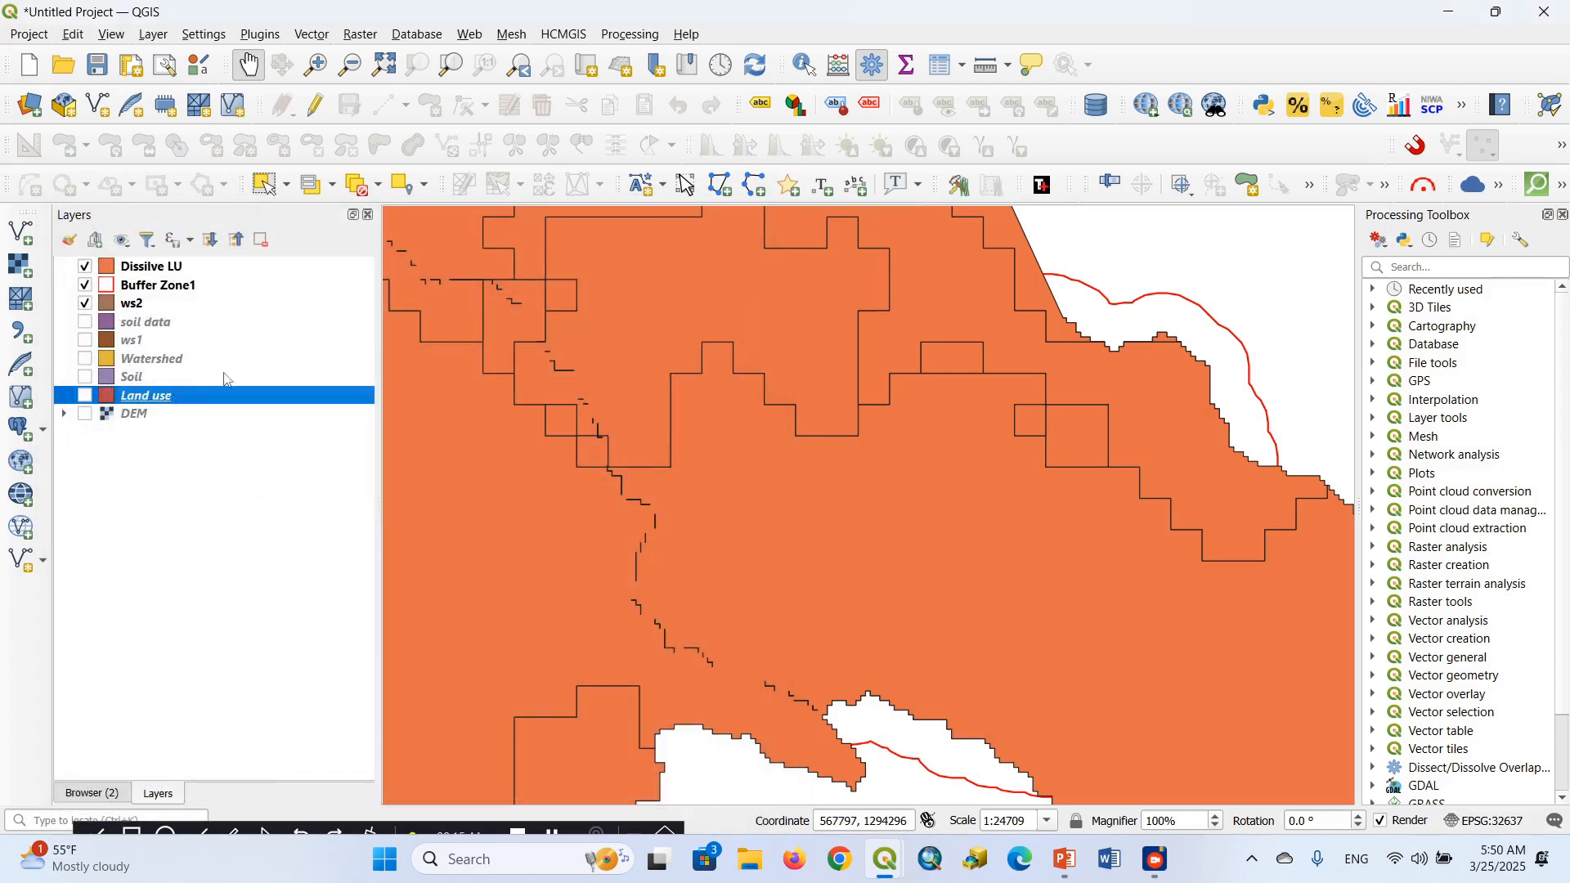
Examine the dissolved land cover classes in the Dissilve LU layer's attribute table and close the table
{"action": "right_click", "coordinate": [164, 272]}
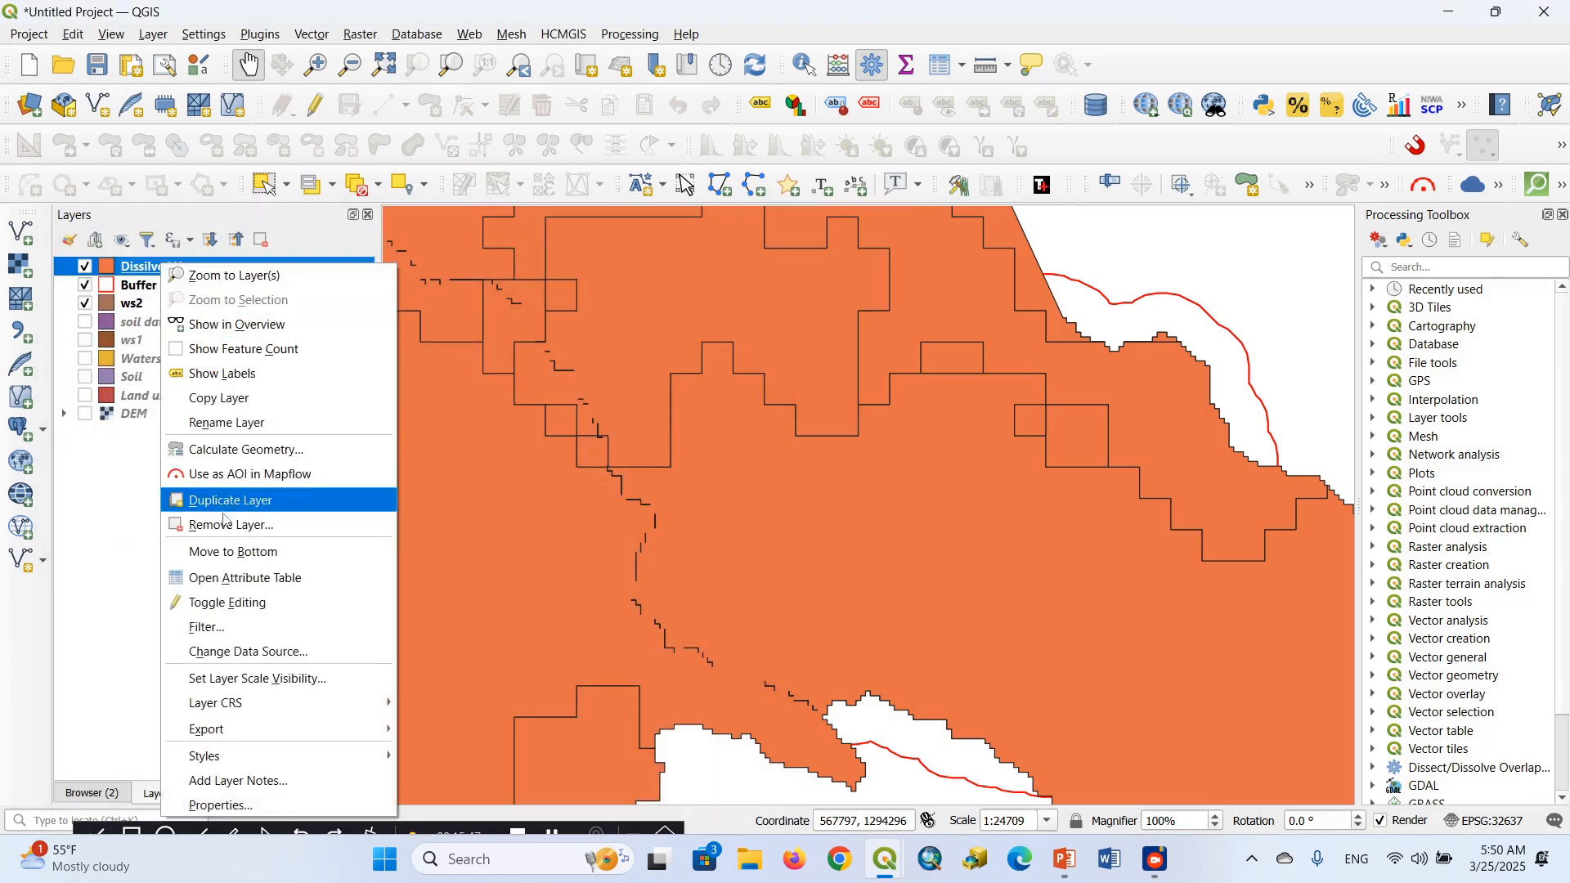
{"action": "left_click", "coordinate": [231, 578]}
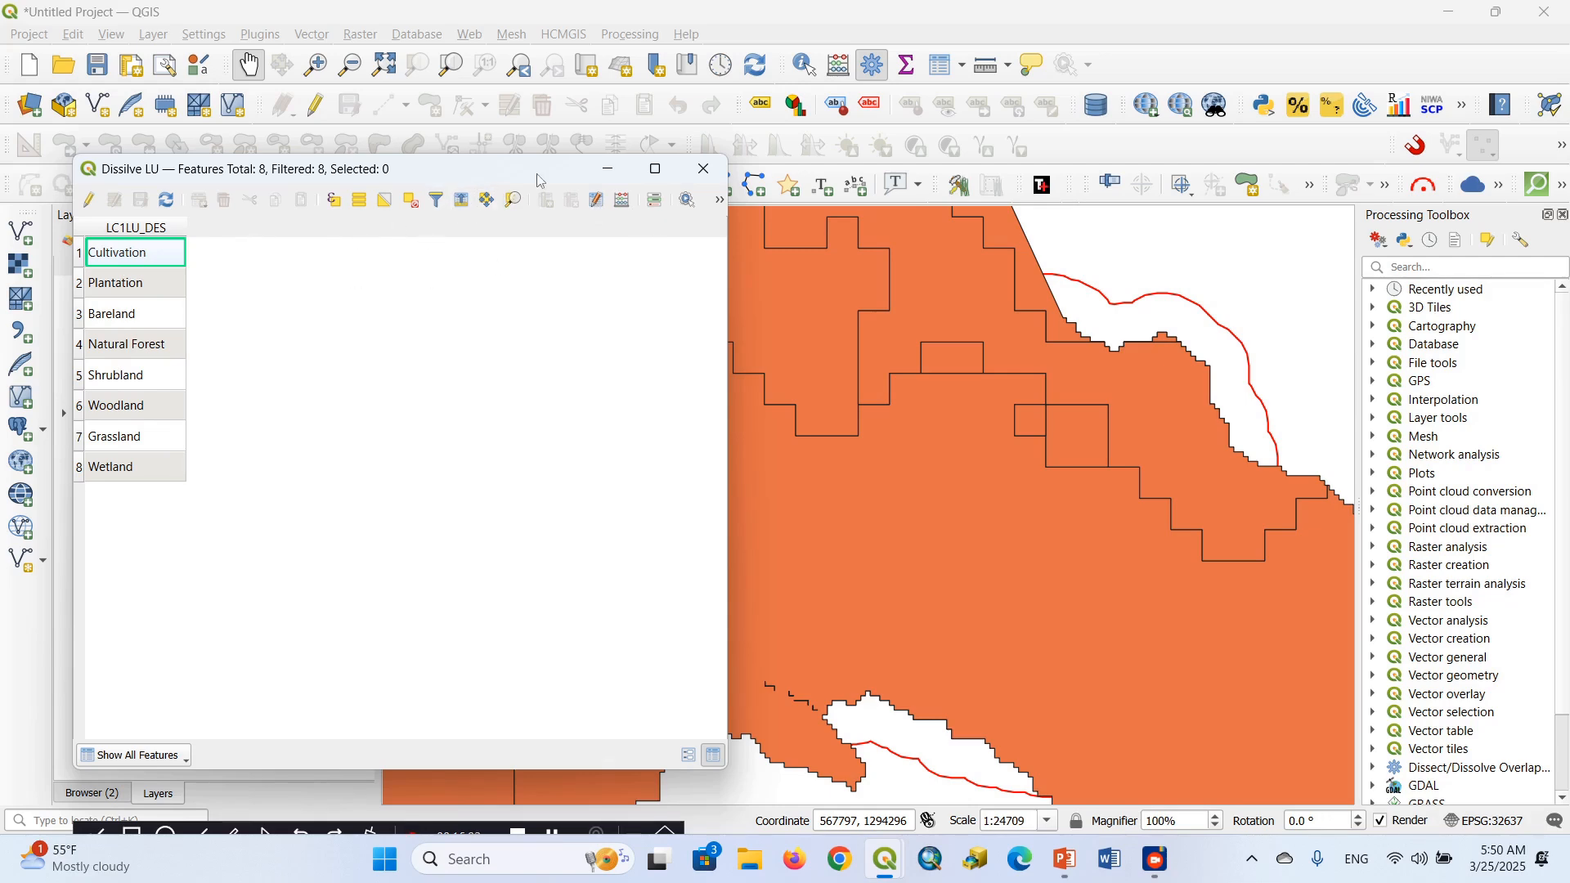
{"action": "left_click", "coordinate": [703, 169]}
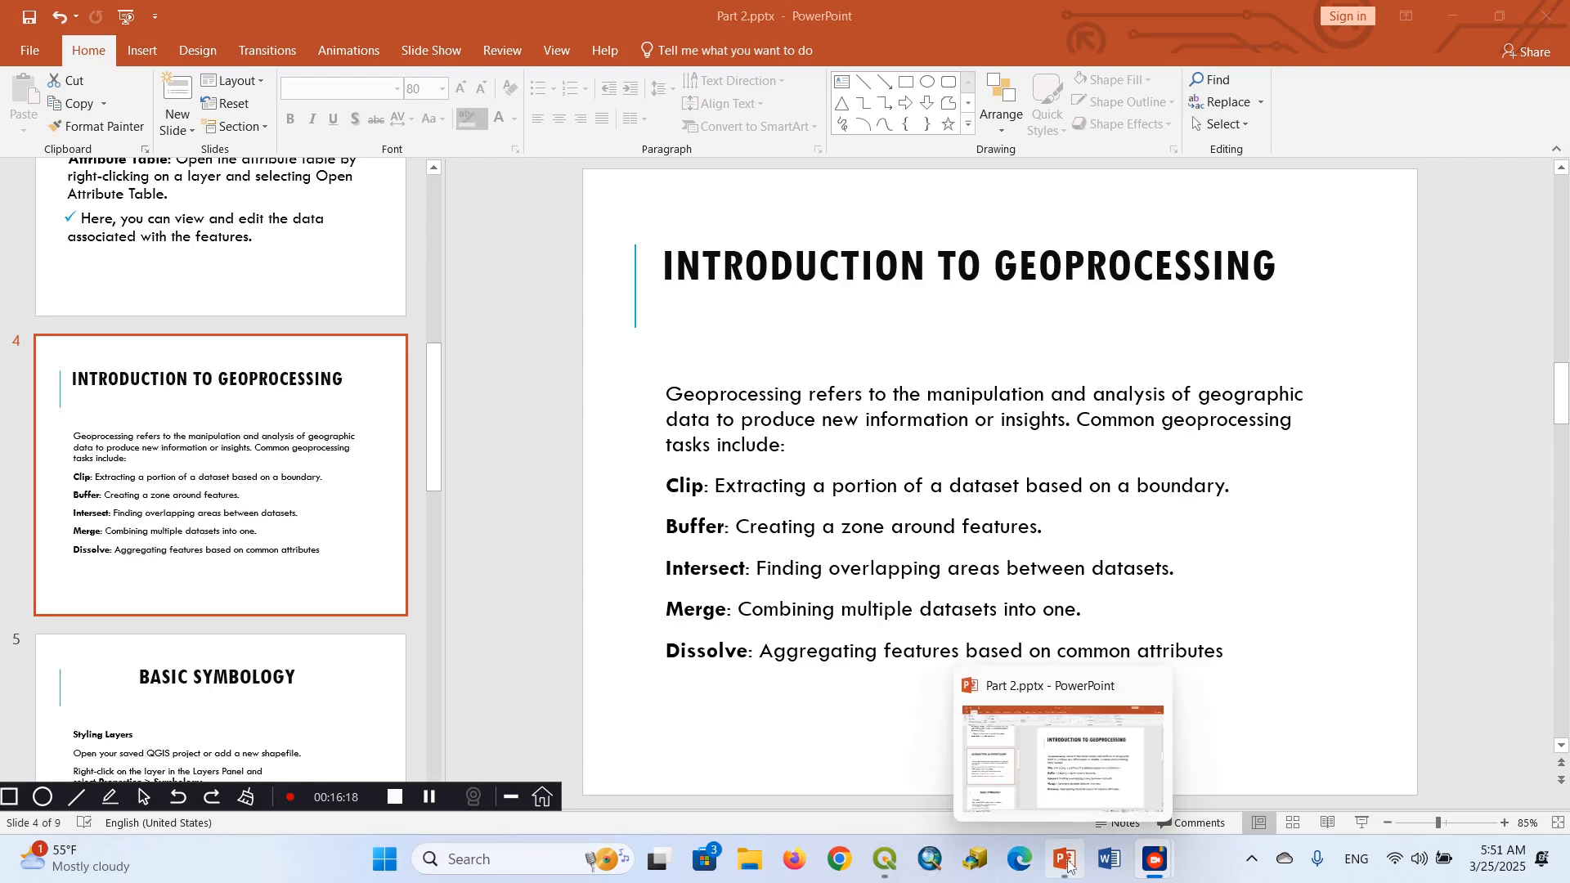
Switch from the Part 2.pptx presentation back to the main QGIS project window
{"action": "mouse_move", "coordinate": [882, 865]}
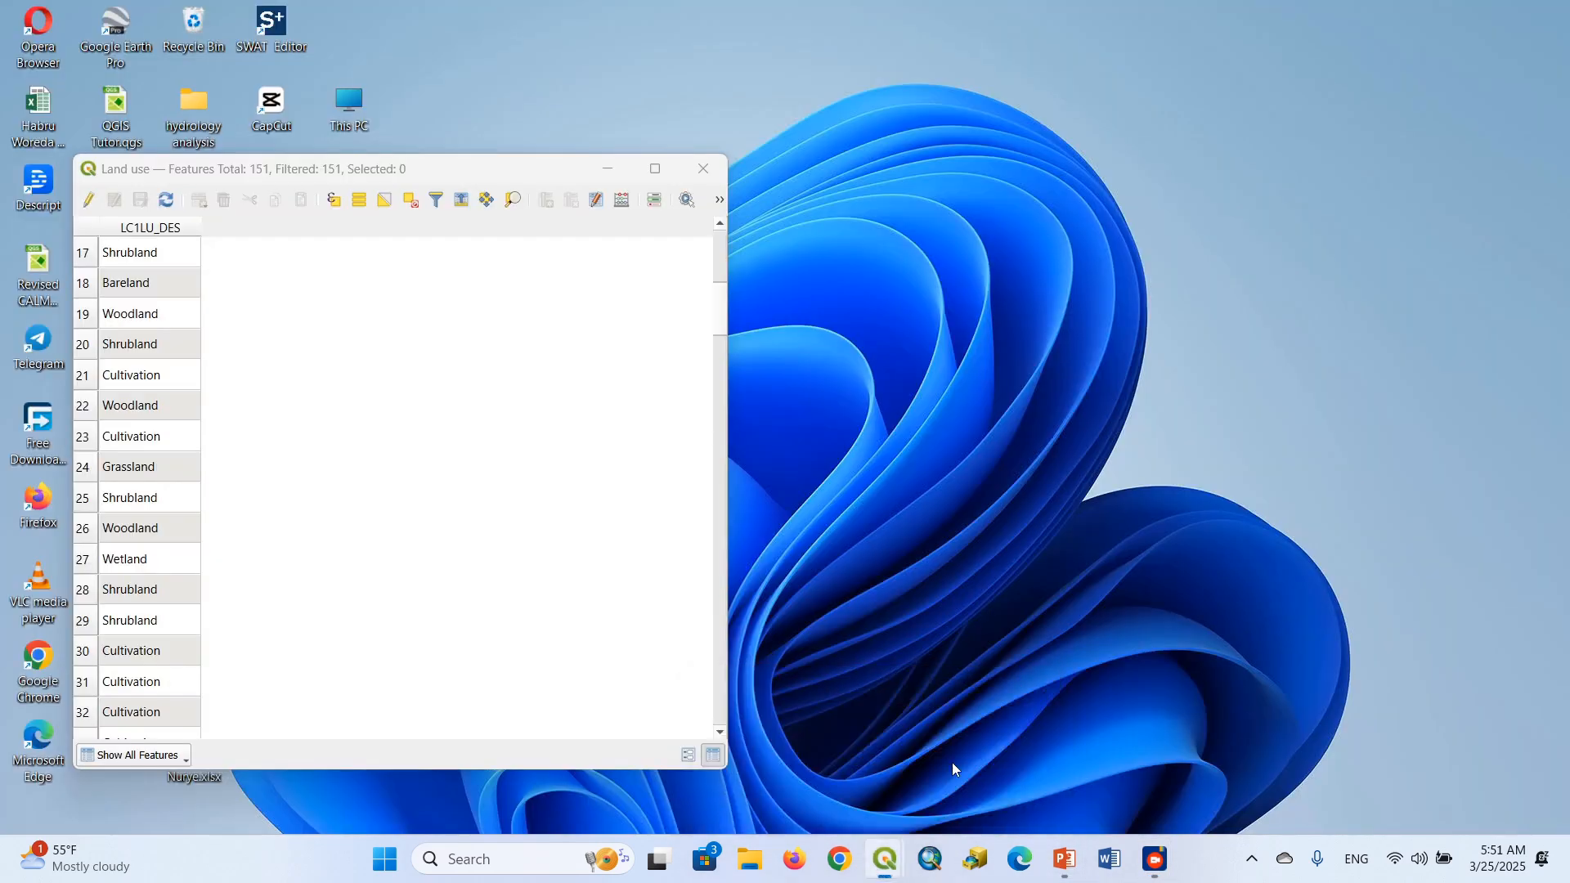
{"action": "left_click", "coordinate": [952, 762]}
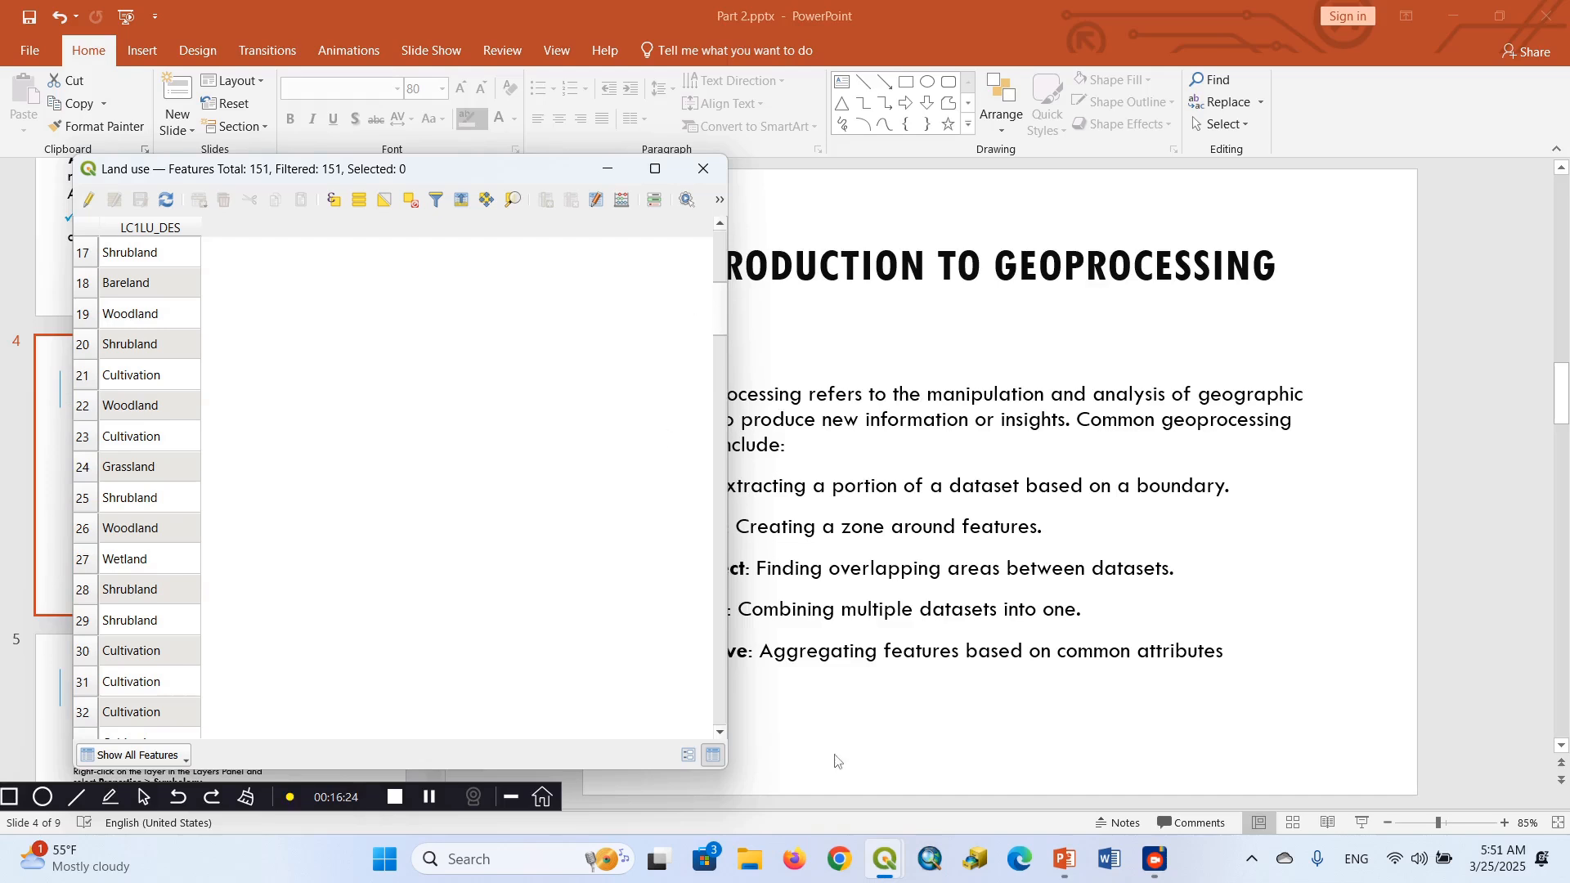
{"action": "mouse_move", "coordinate": [885, 858]}
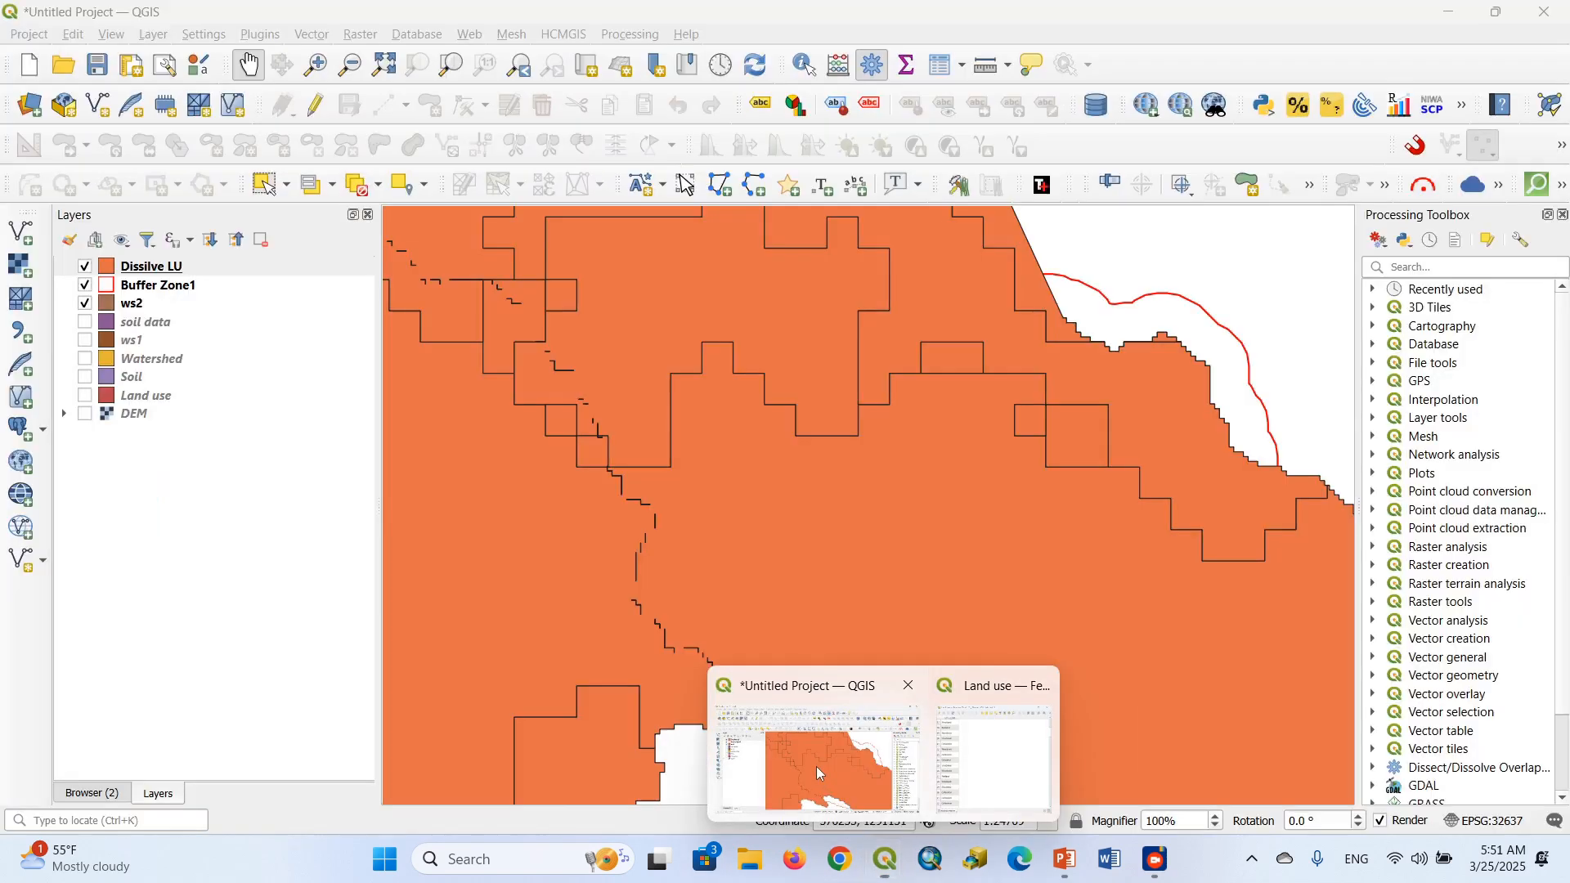
{"action": "left_click", "coordinate": [817, 767]}
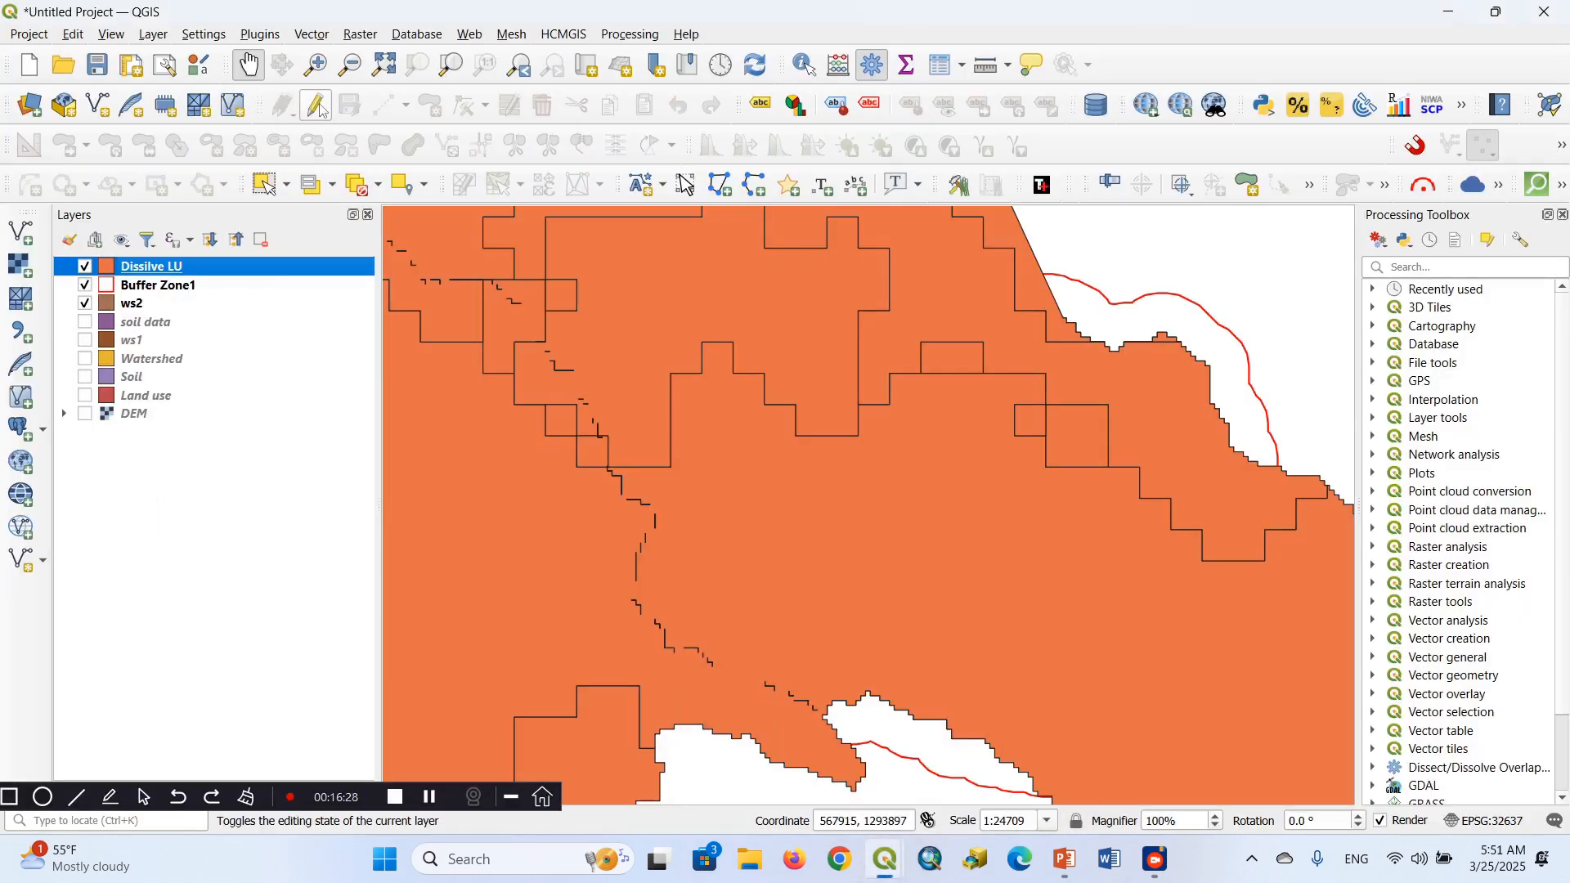
Set up an Intersection with Dissilve LU as the input layer and soil data as the overlay layer
{"action": "left_click", "coordinate": [312, 35]}
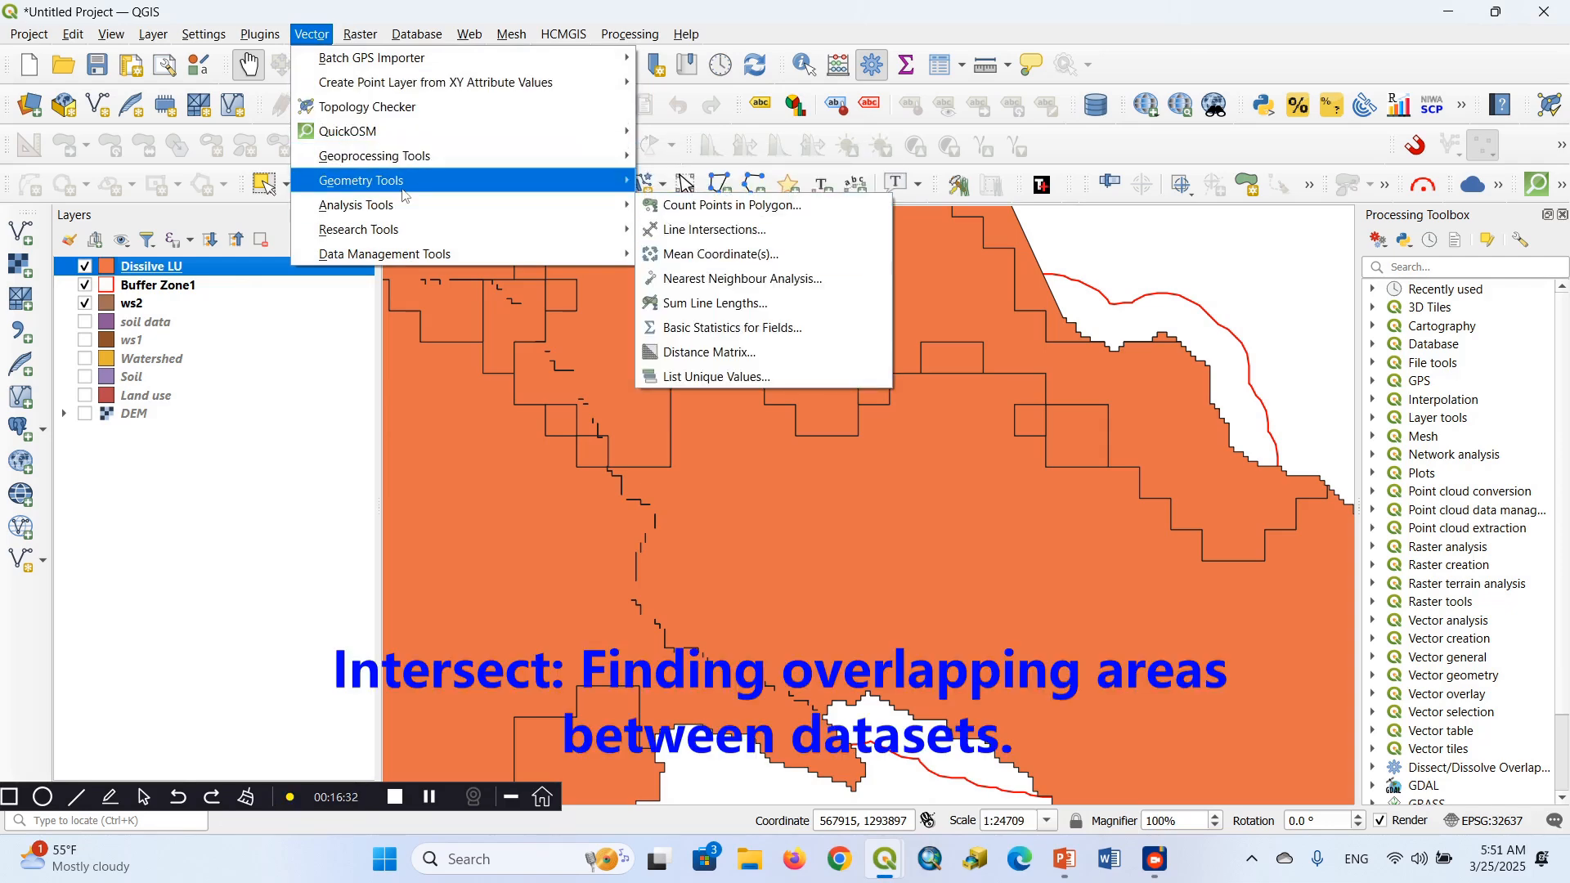
{"action": "mouse_move", "coordinate": [397, 191]}
{"action": "mouse_move", "coordinate": [458, 156]}
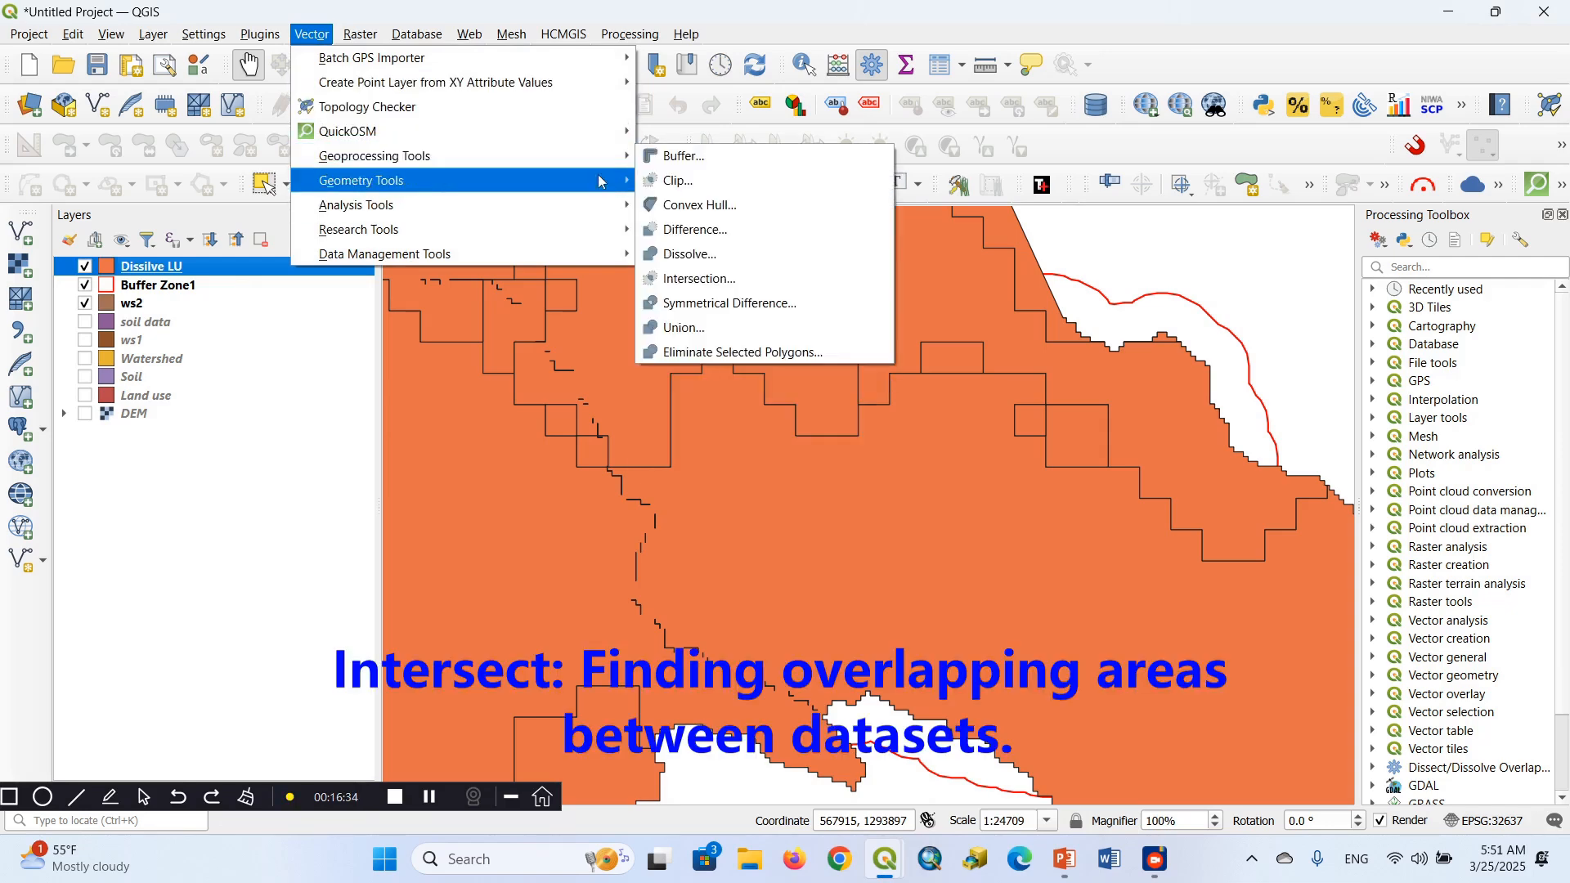
{"action": "left_click", "coordinate": [691, 280]}
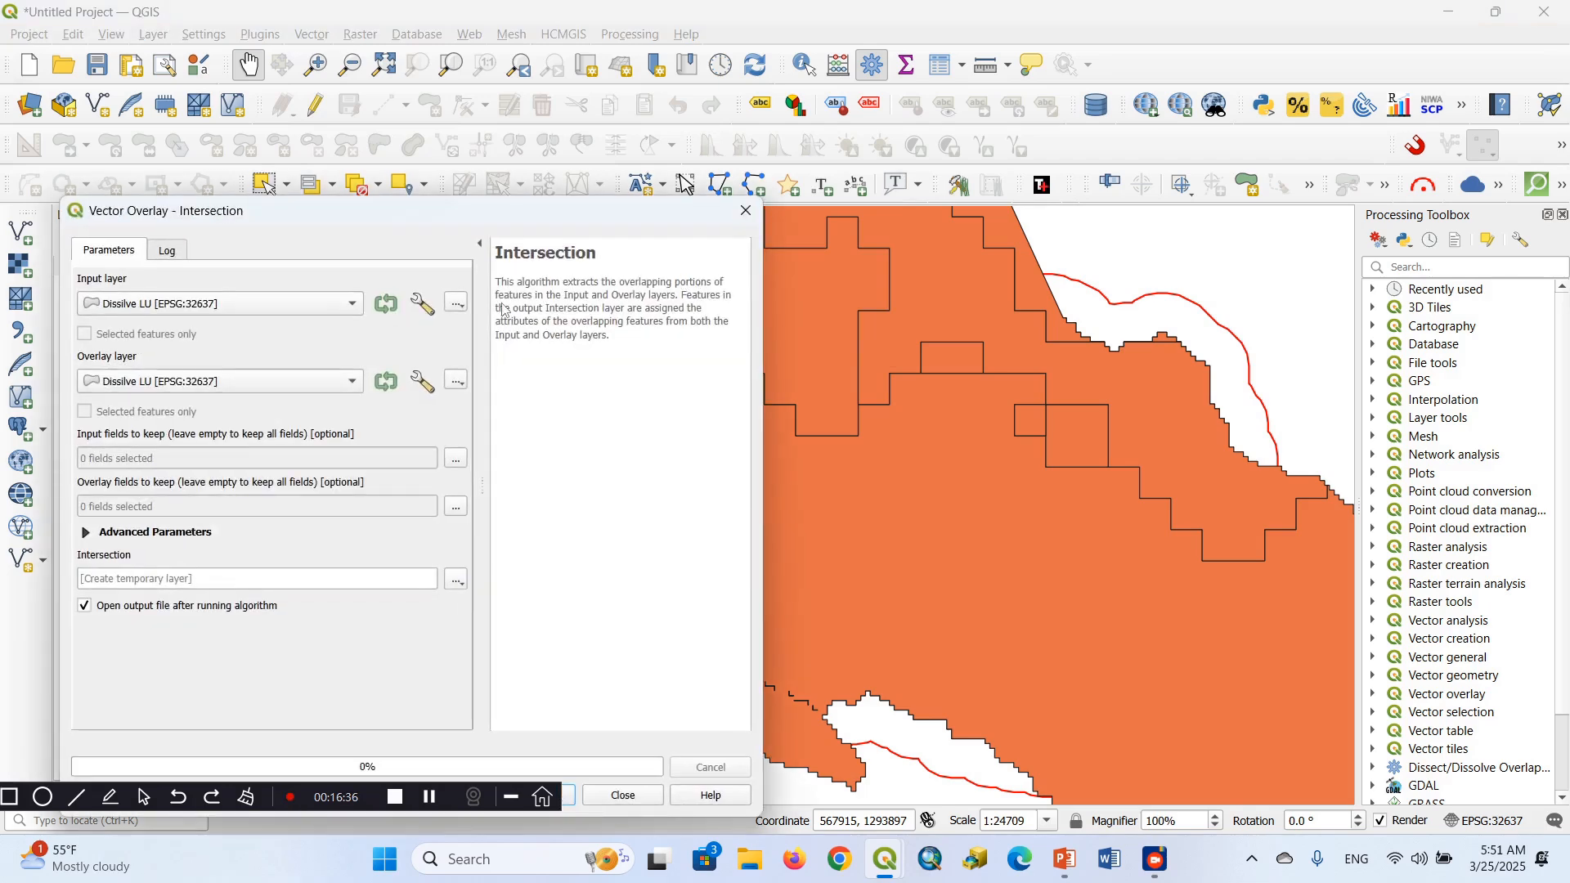
{"action": "left_click", "coordinate": [353, 306]}
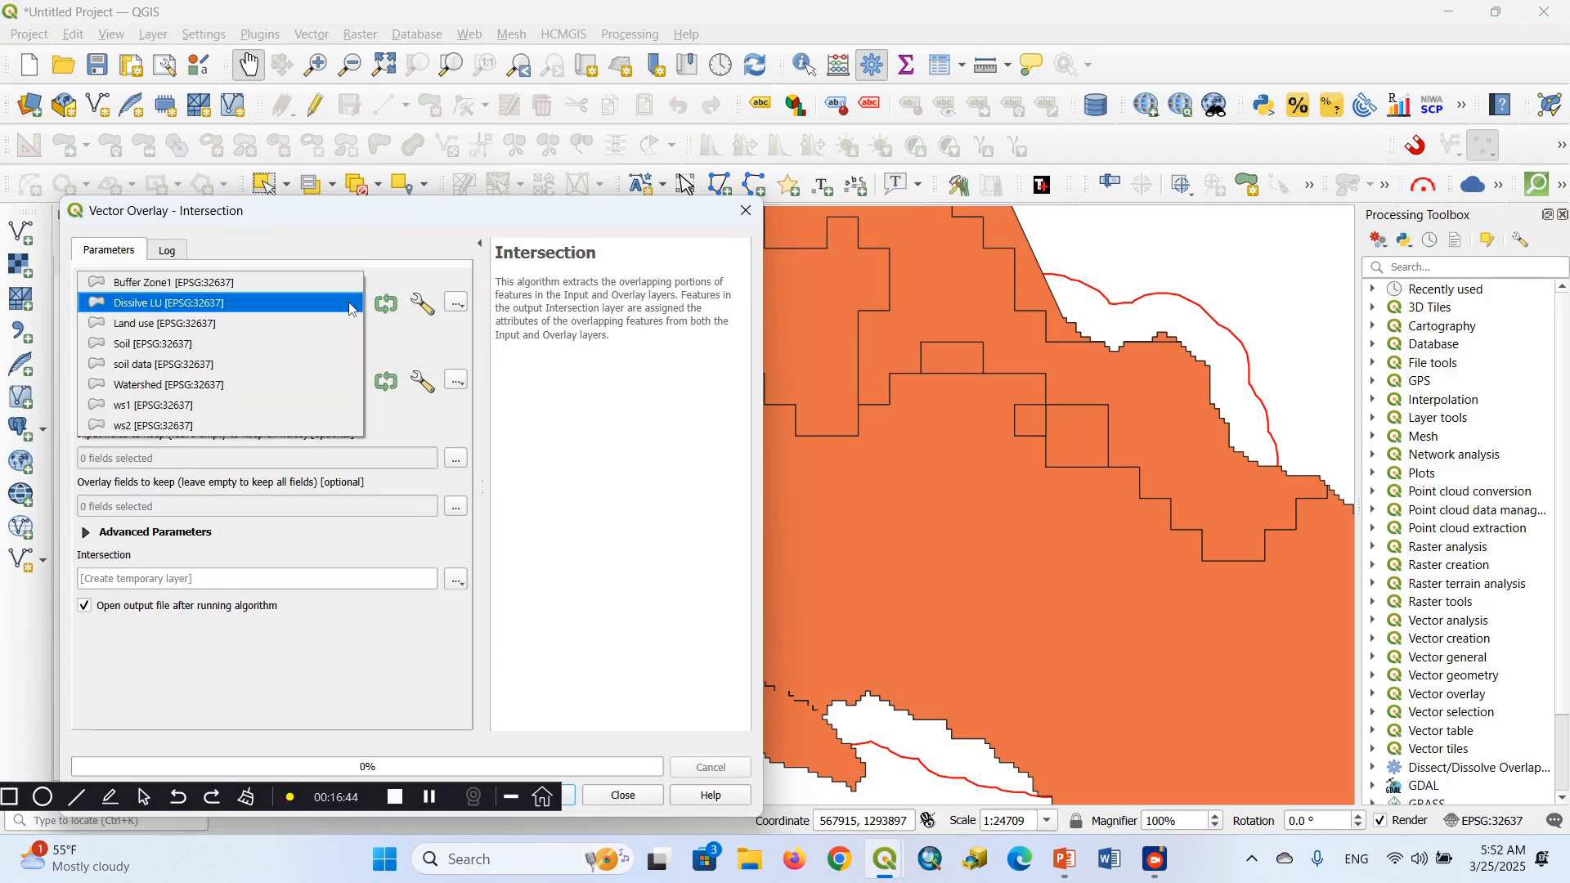
{"action": "left_click", "coordinate": [196, 324]}
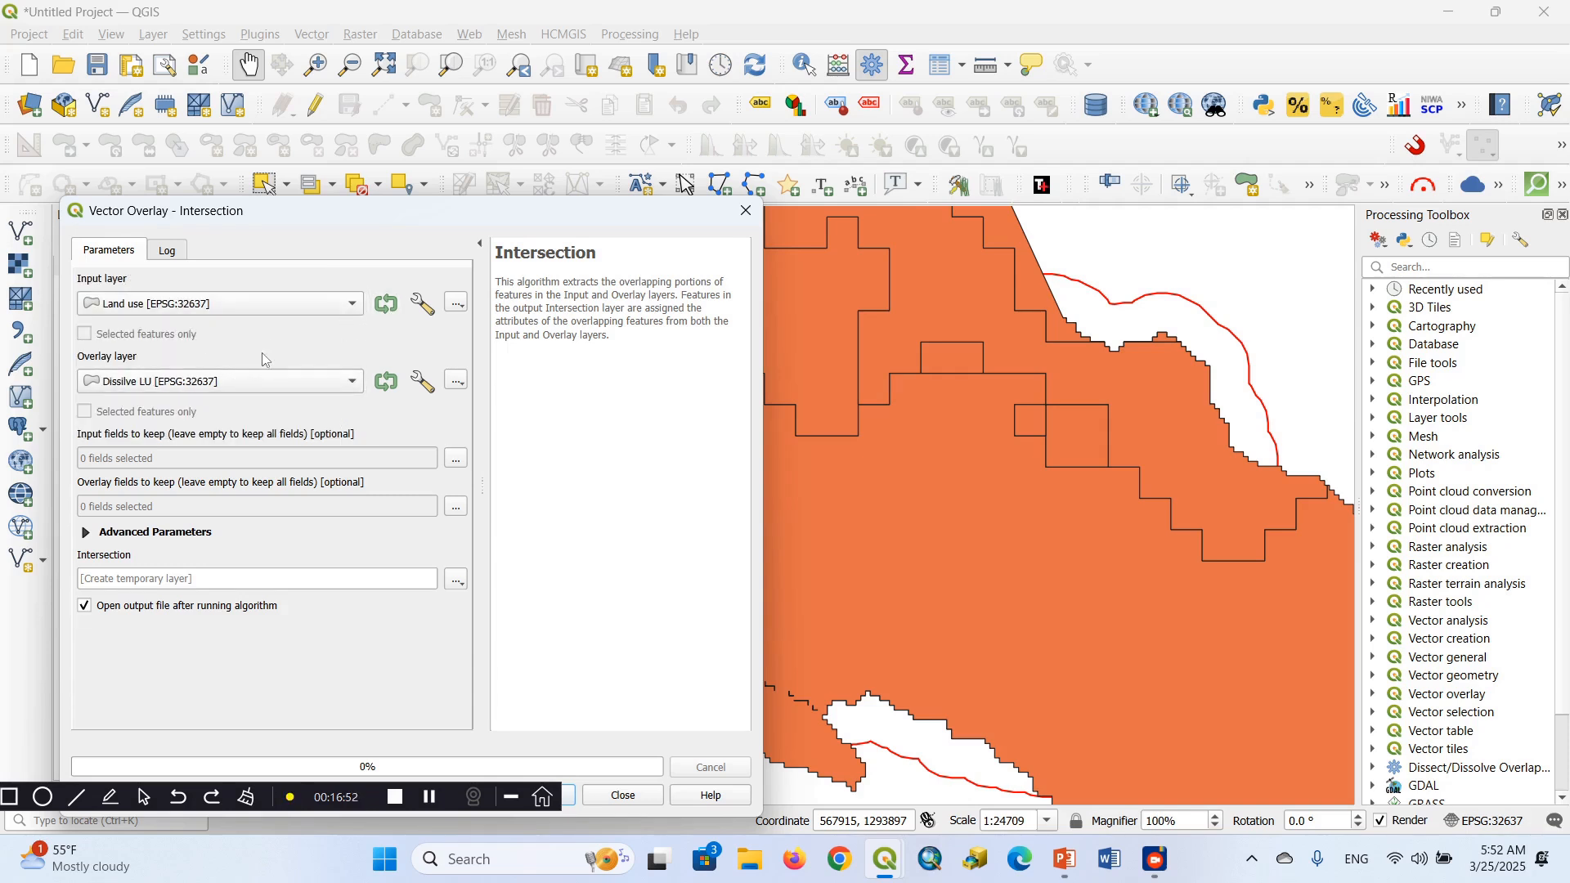
{"action": "left_click", "coordinate": [273, 310]}
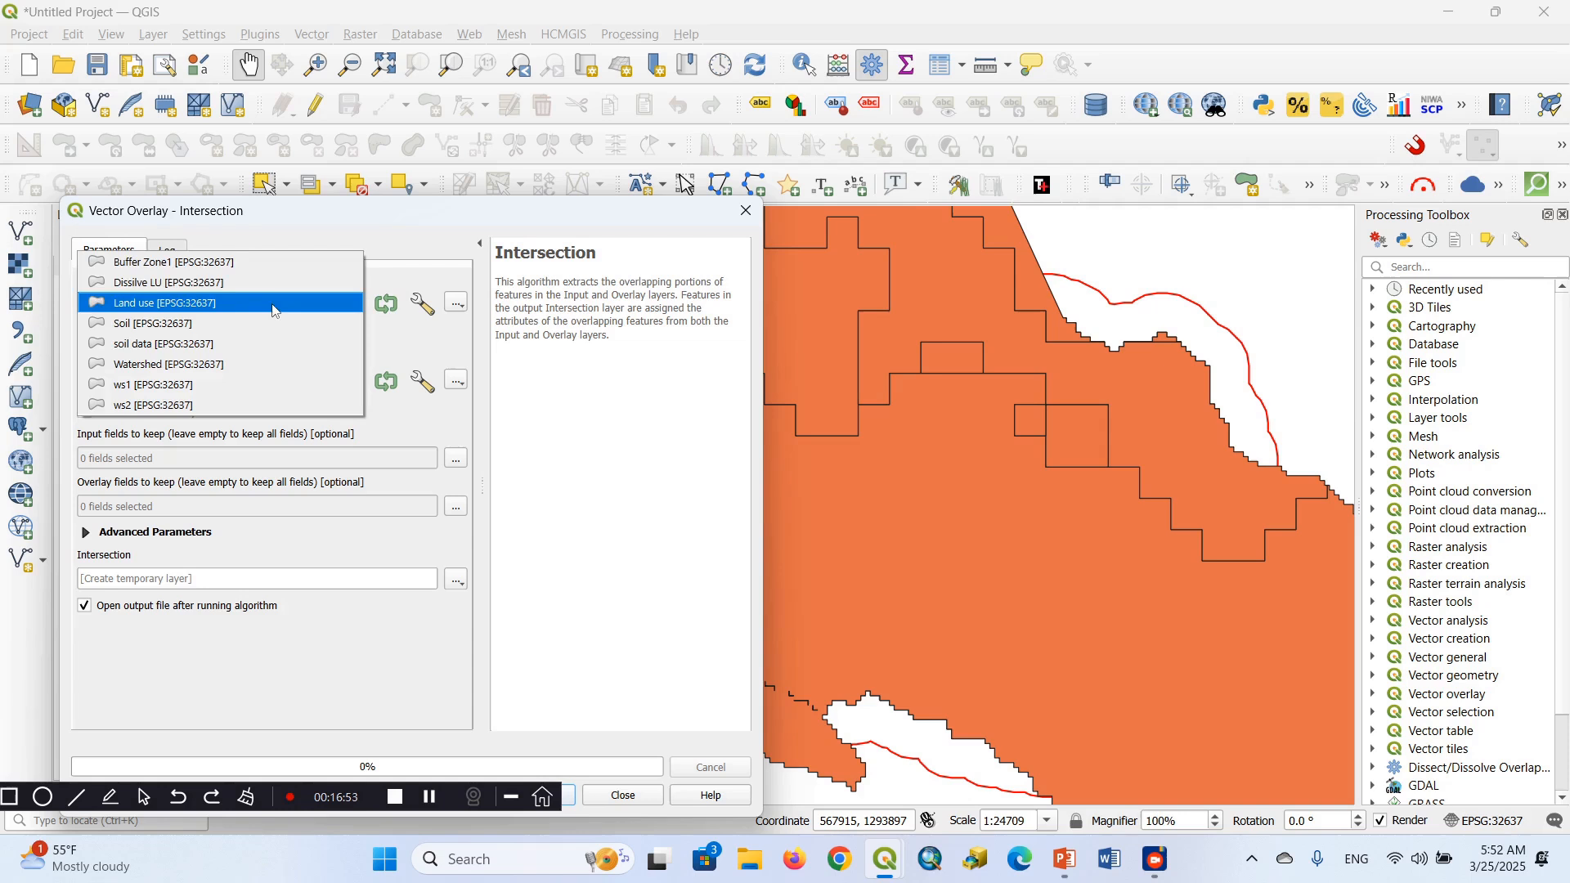
{"action": "left_click", "coordinate": [198, 269]}
{"action": "left_click", "coordinate": [200, 304]}
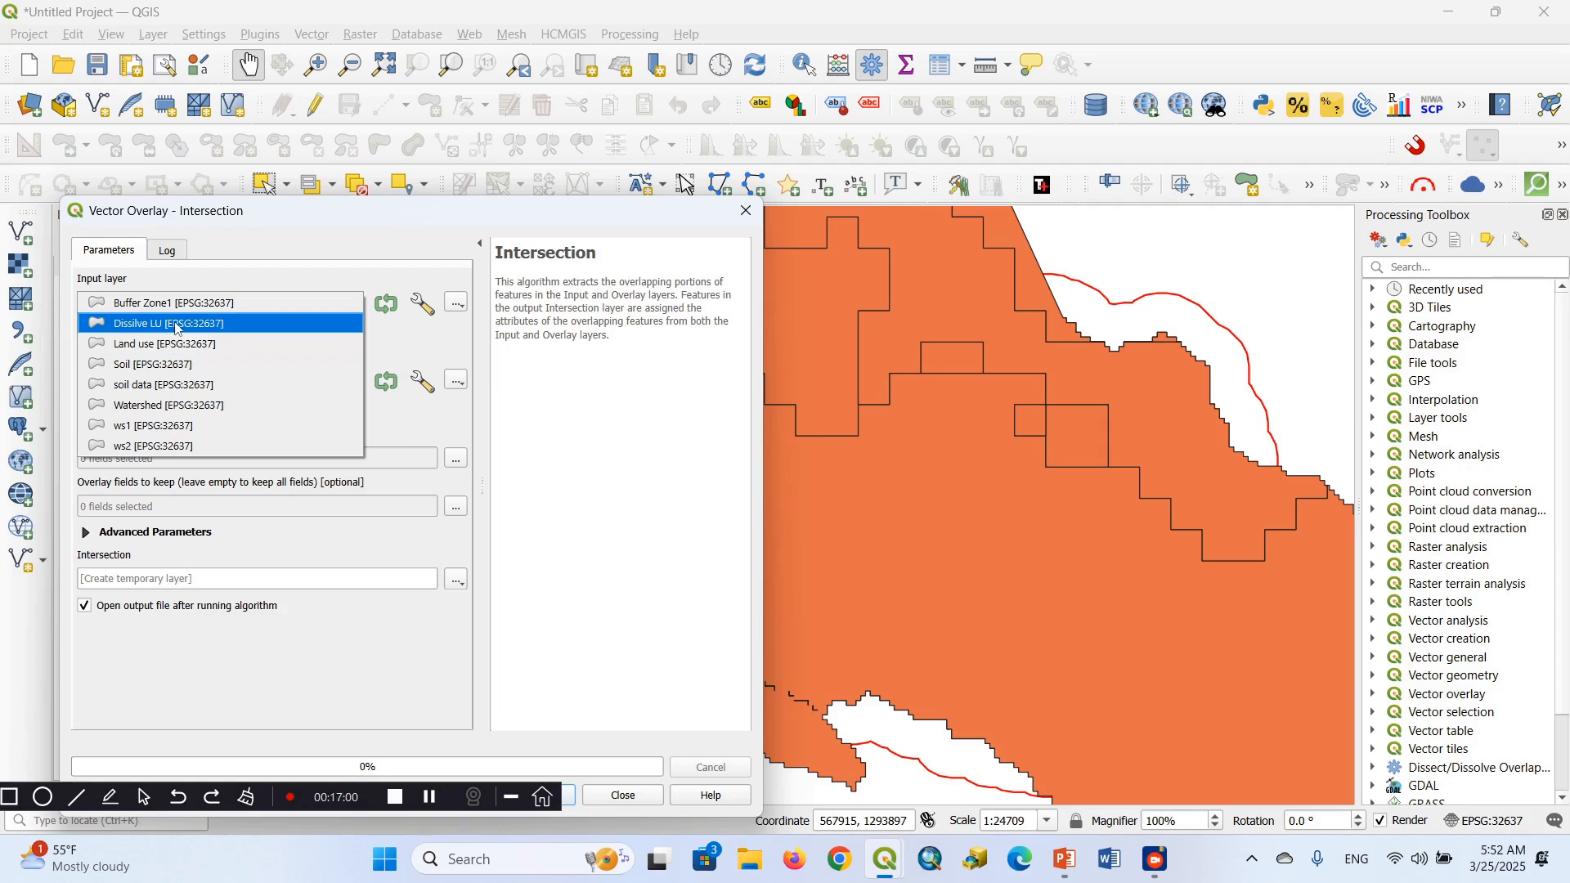
{"action": "left_click", "coordinate": [176, 325]}
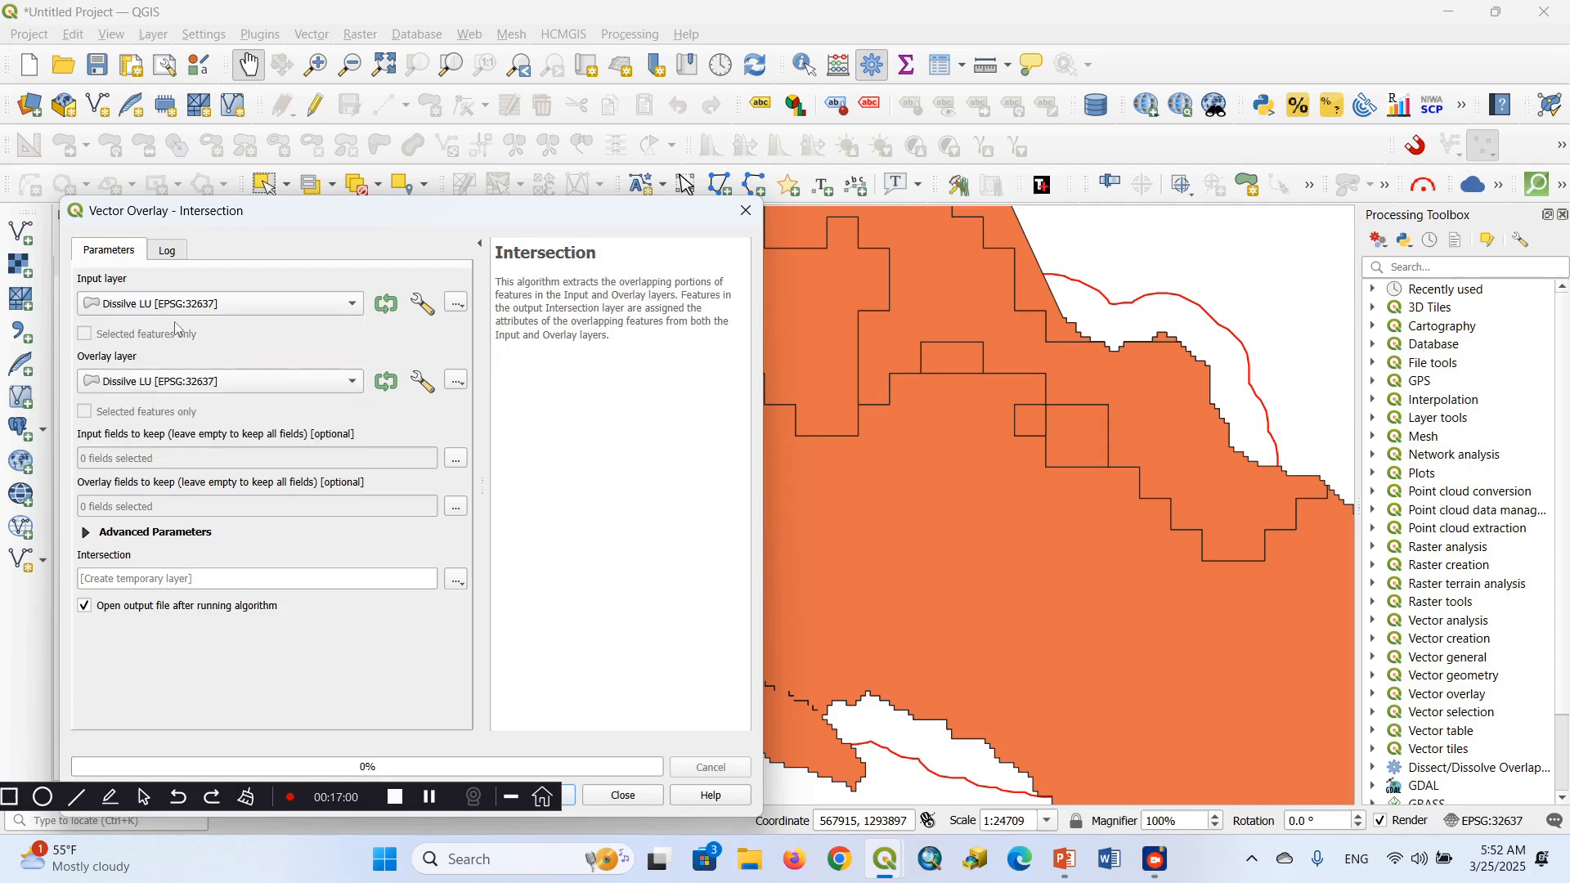
{"action": "left_click", "coordinate": [352, 385]}
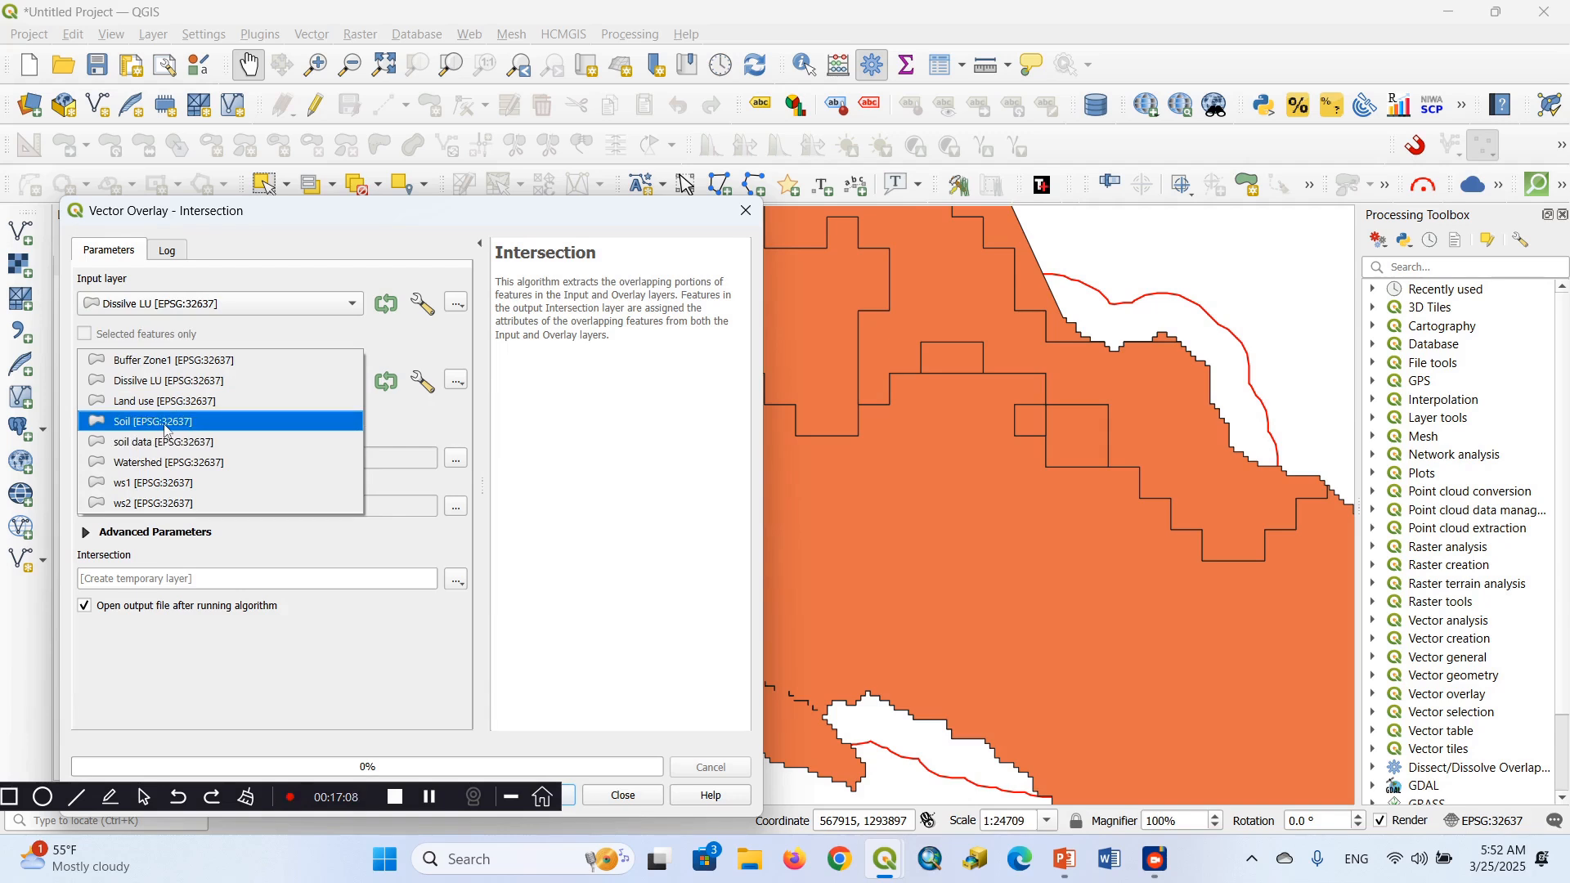
{"action": "left_click", "coordinate": [159, 443]}
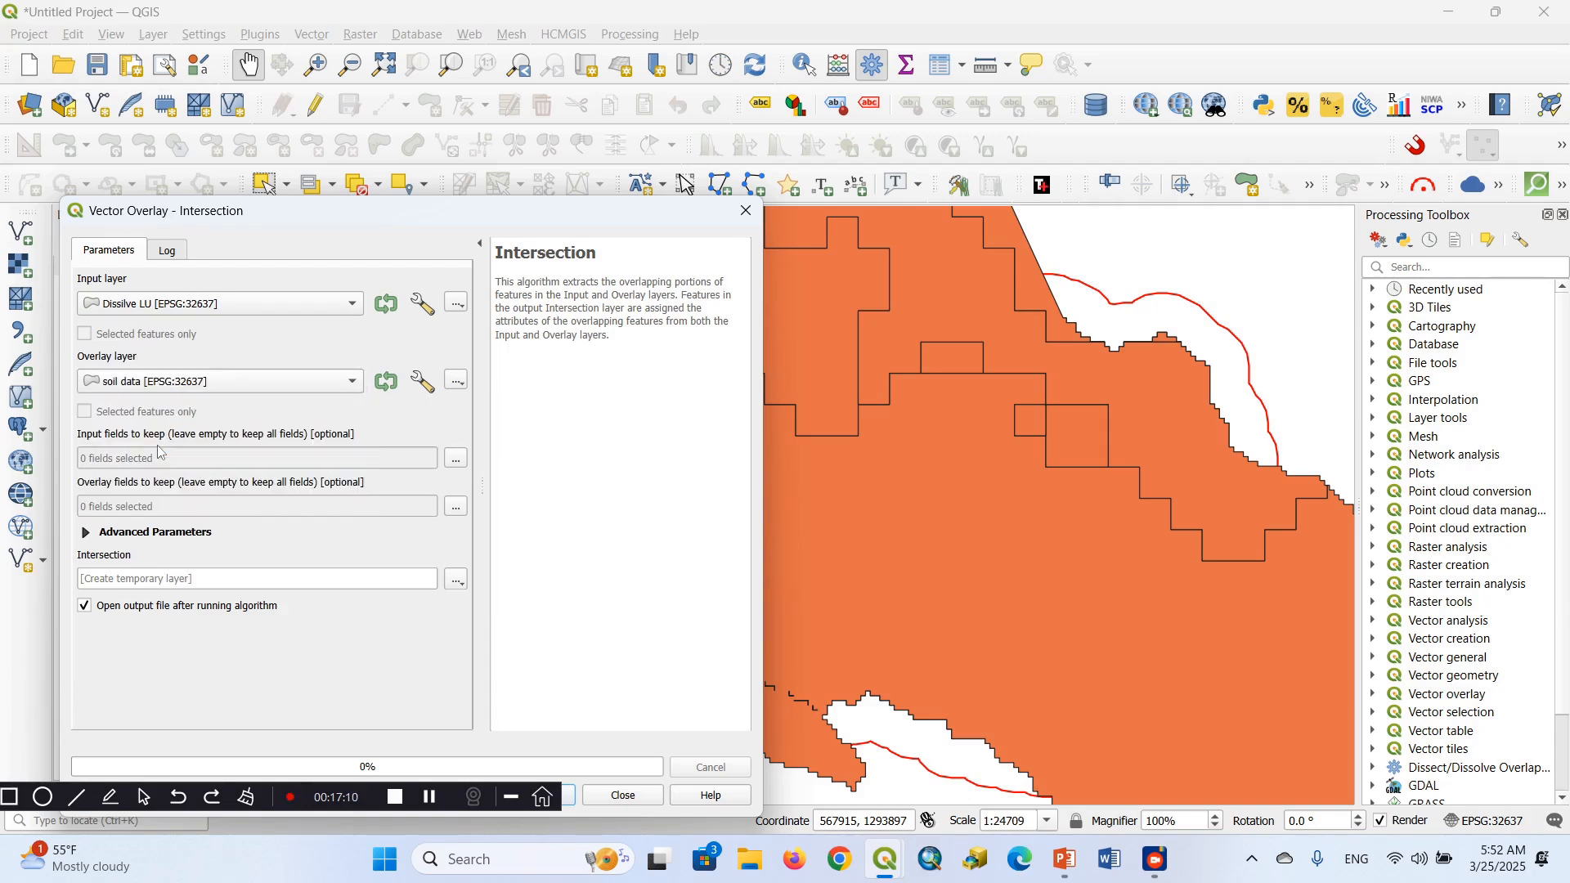
Choose LC1LU_DES as the input field to keep and Texture as the overlay field to keep
{"action": "left_click", "coordinate": [455, 460]}
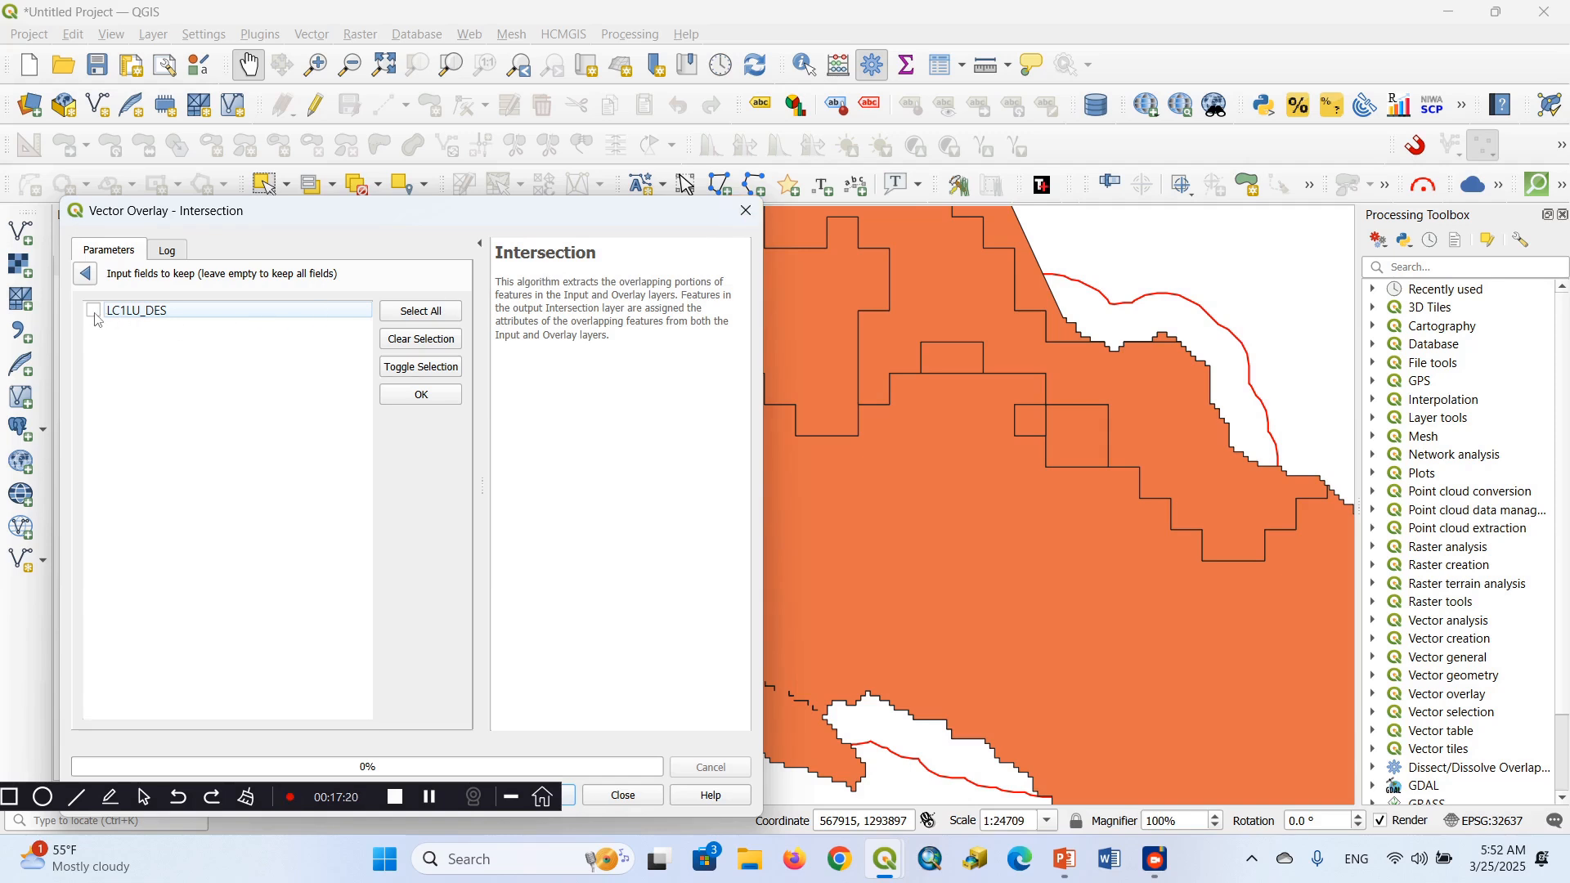
{"action": "left_click", "coordinate": [420, 394]}
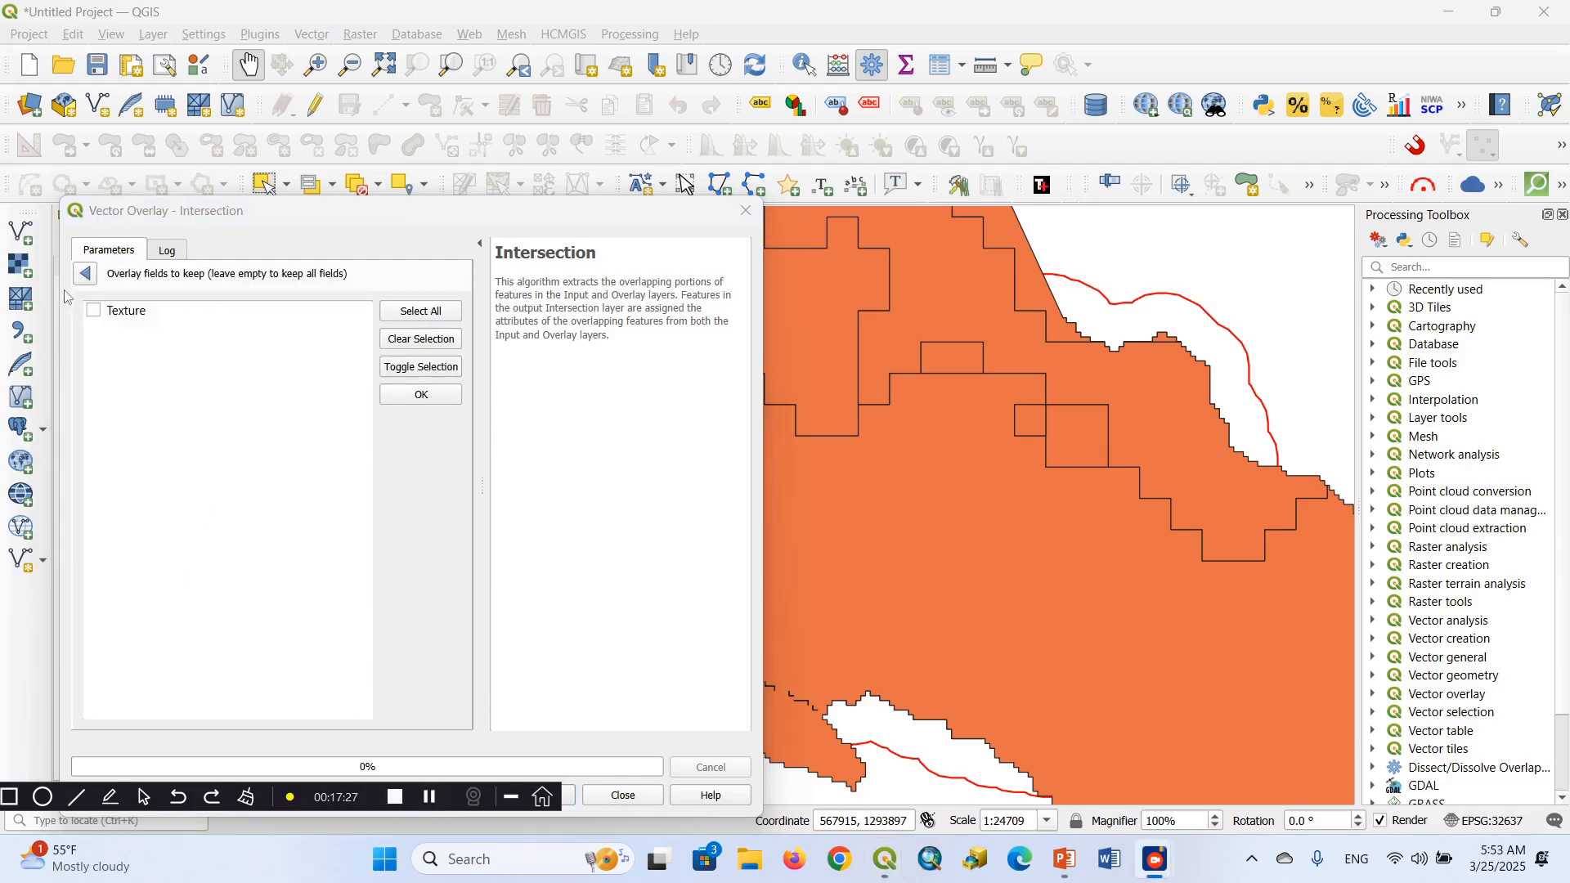
{"action": "left_click", "coordinate": [95, 317]}
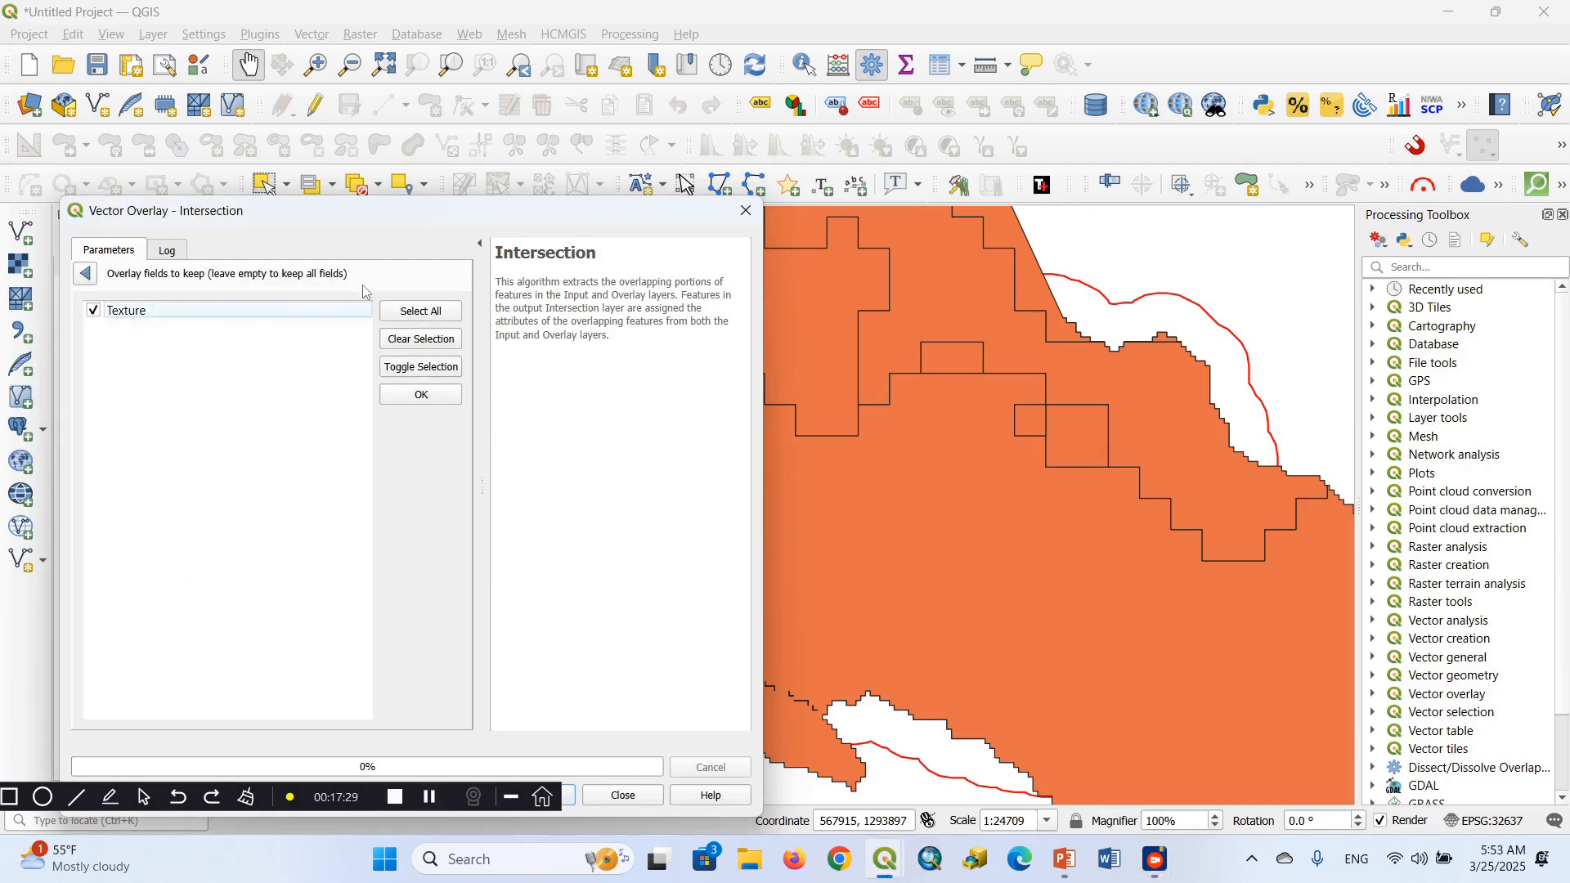
{"action": "left_click", "coordinate": [432, 395]}
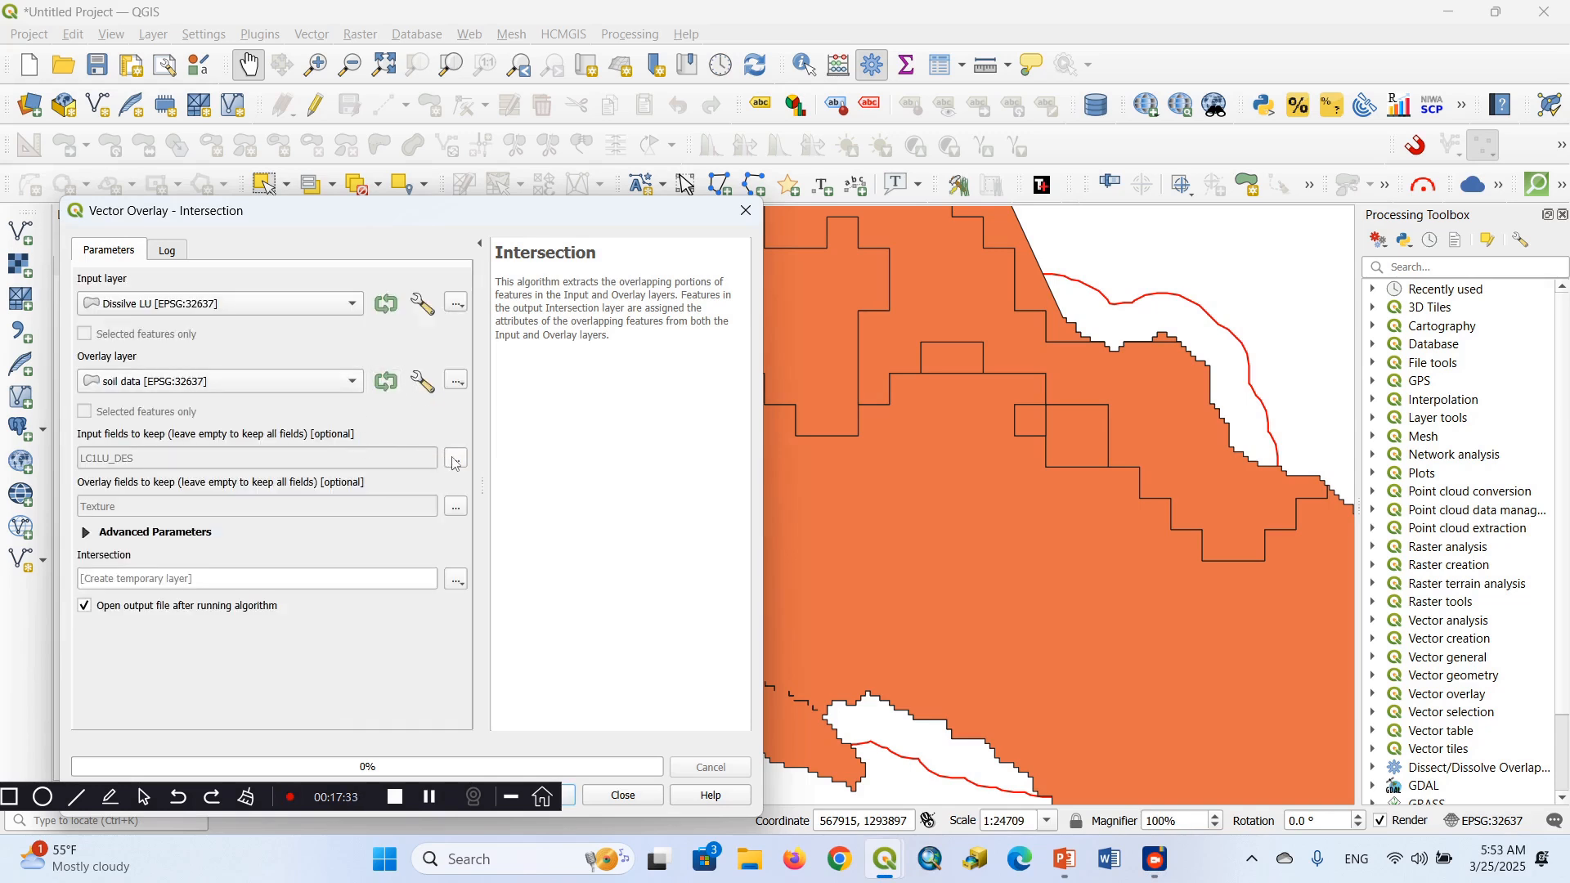
{"action": "left_click", "coordinate": [456, 460]}
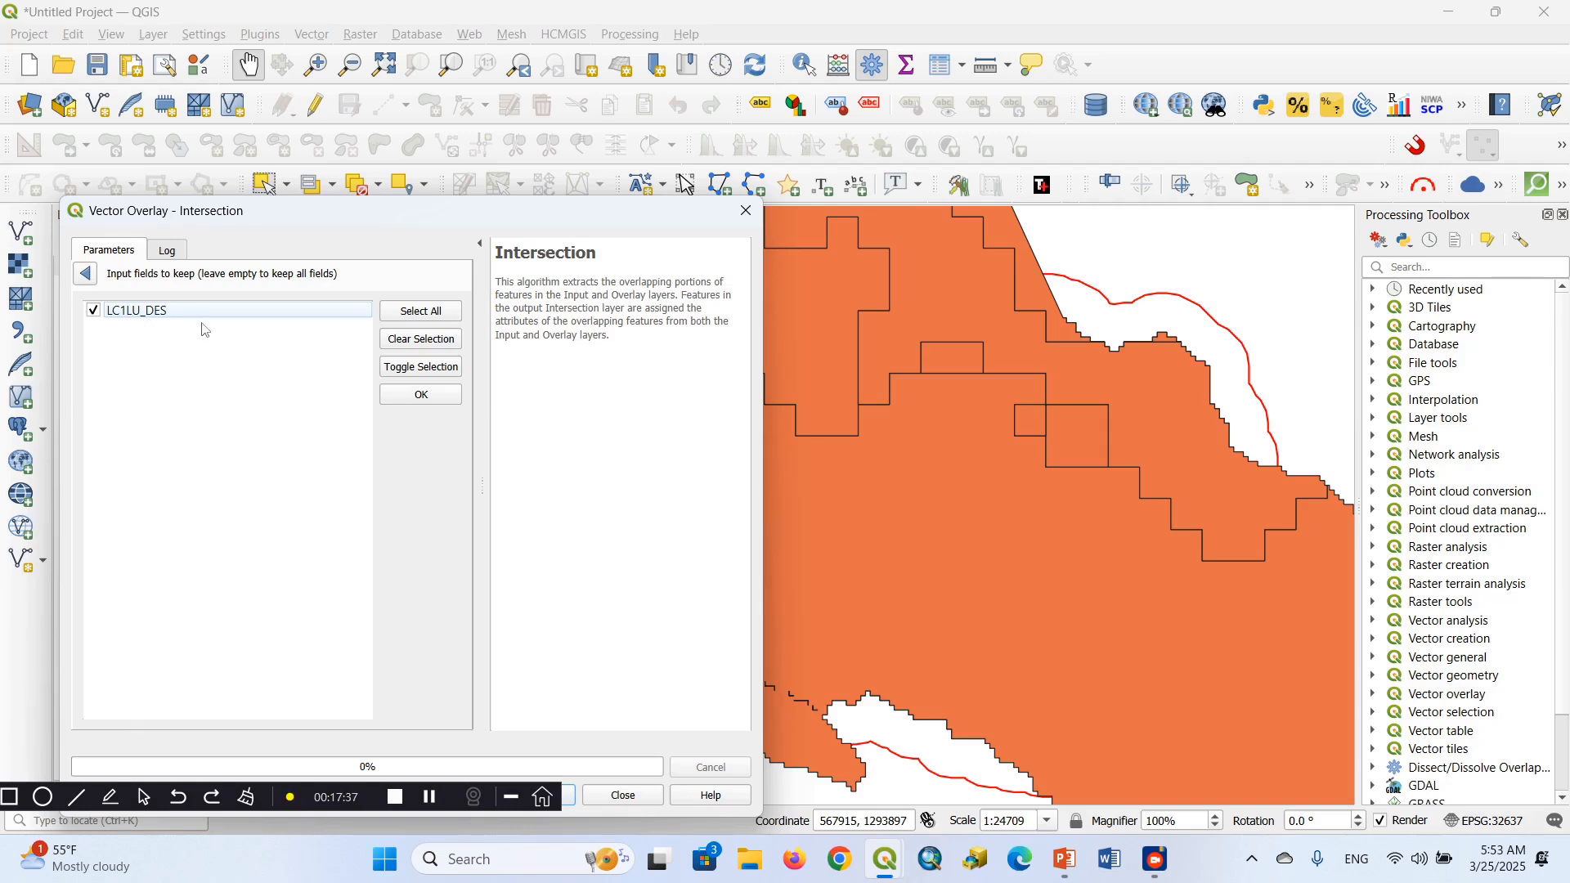
{"action": "left_click", "coordinate": [427, 406]}
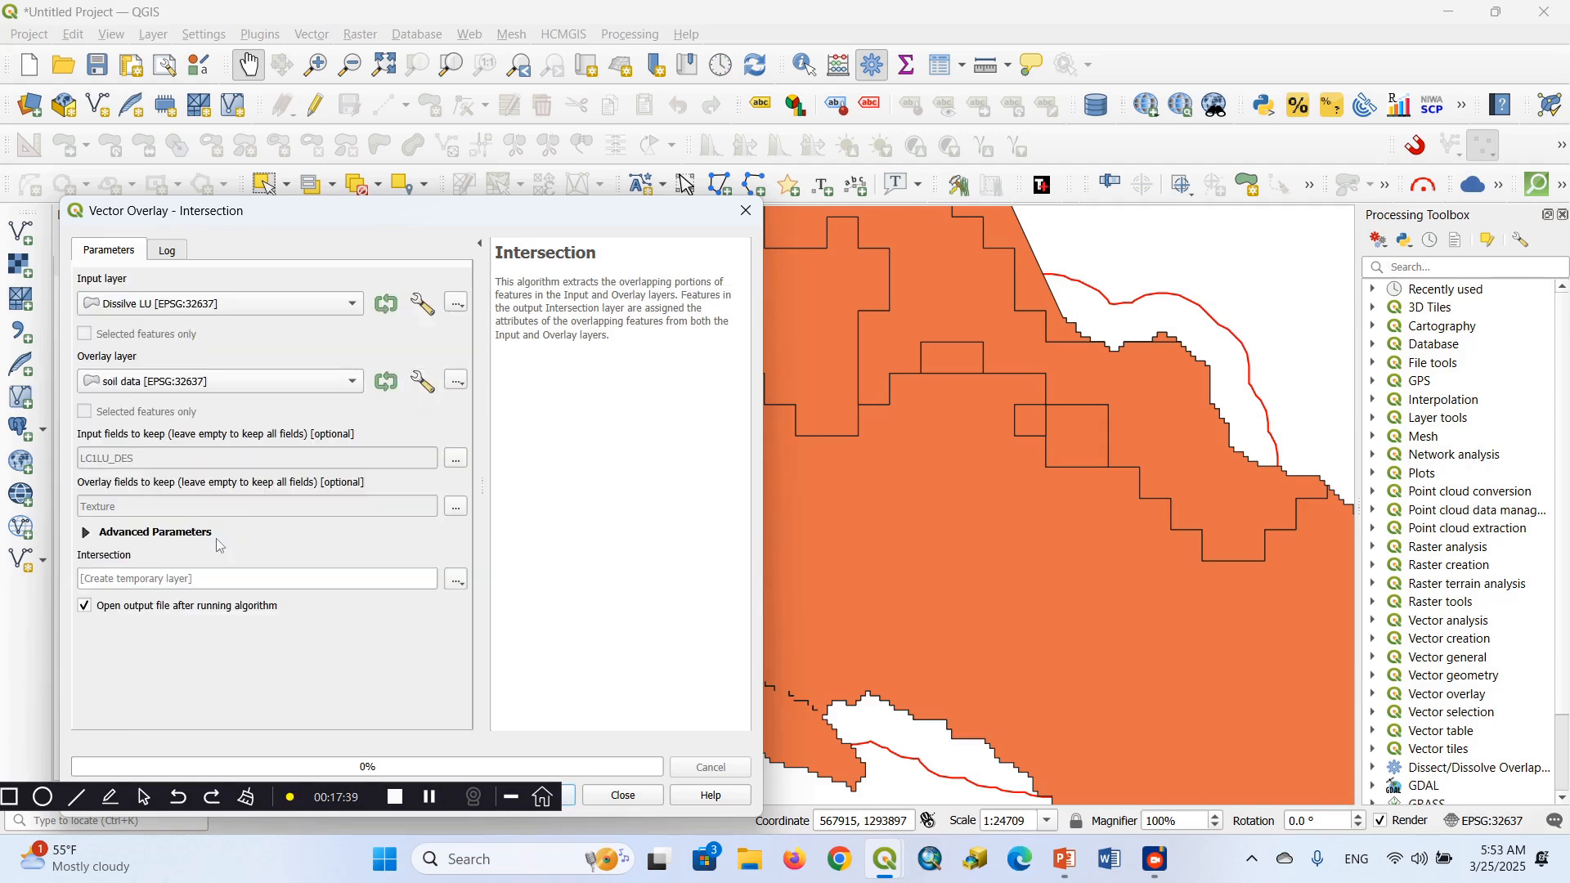
Save the intersection output as the shapefile Intersect in the QGIS Beginners T2 folder, run the algorithm and close the dialog
{"action": "left_click", "coordinate": [451, 583]}
{"action": "left_click", "coordinate": [505, 630]}
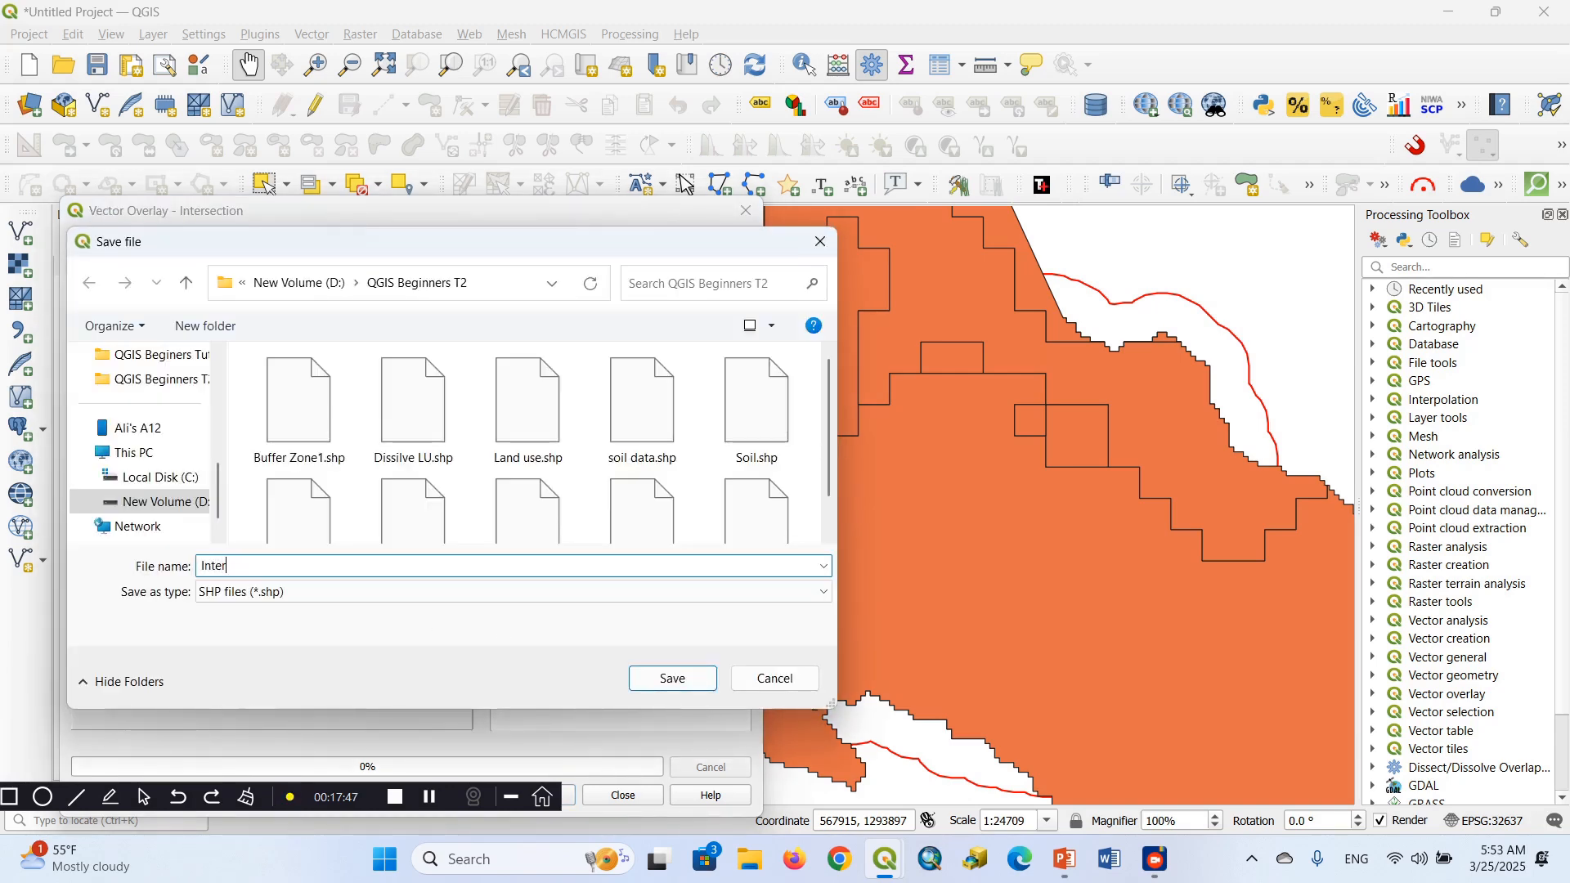
{"action": "type", "text": "Intersect"}
{"action": "left_click", "coordinate": [669, 679]}
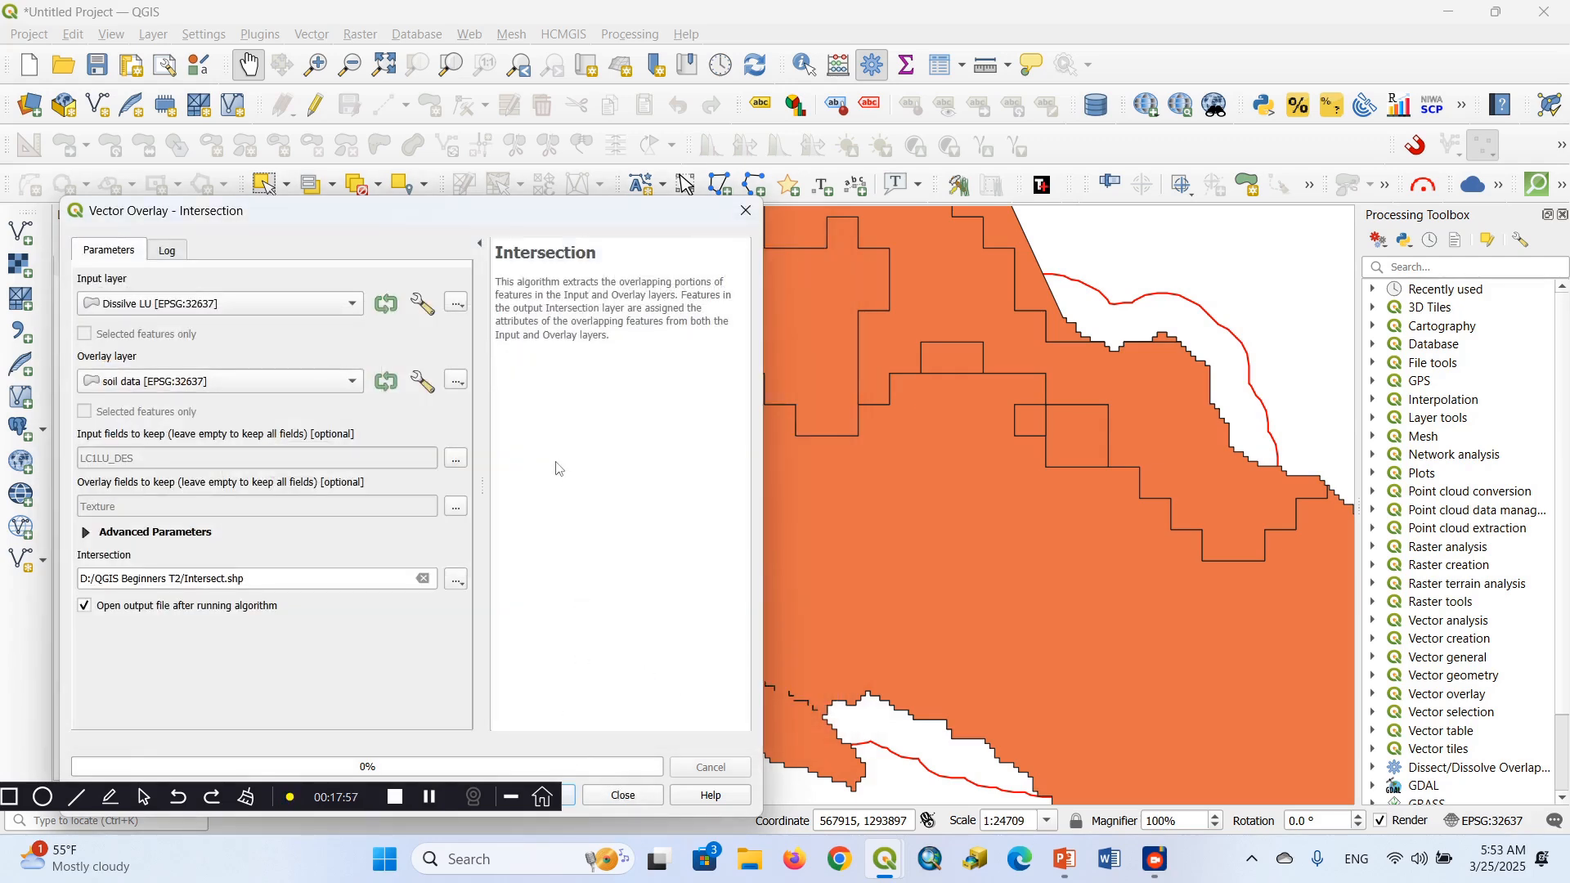
{"action": "left_click_drag", "start_coordinate": [523, 219], "coordinate": [552, 72]}
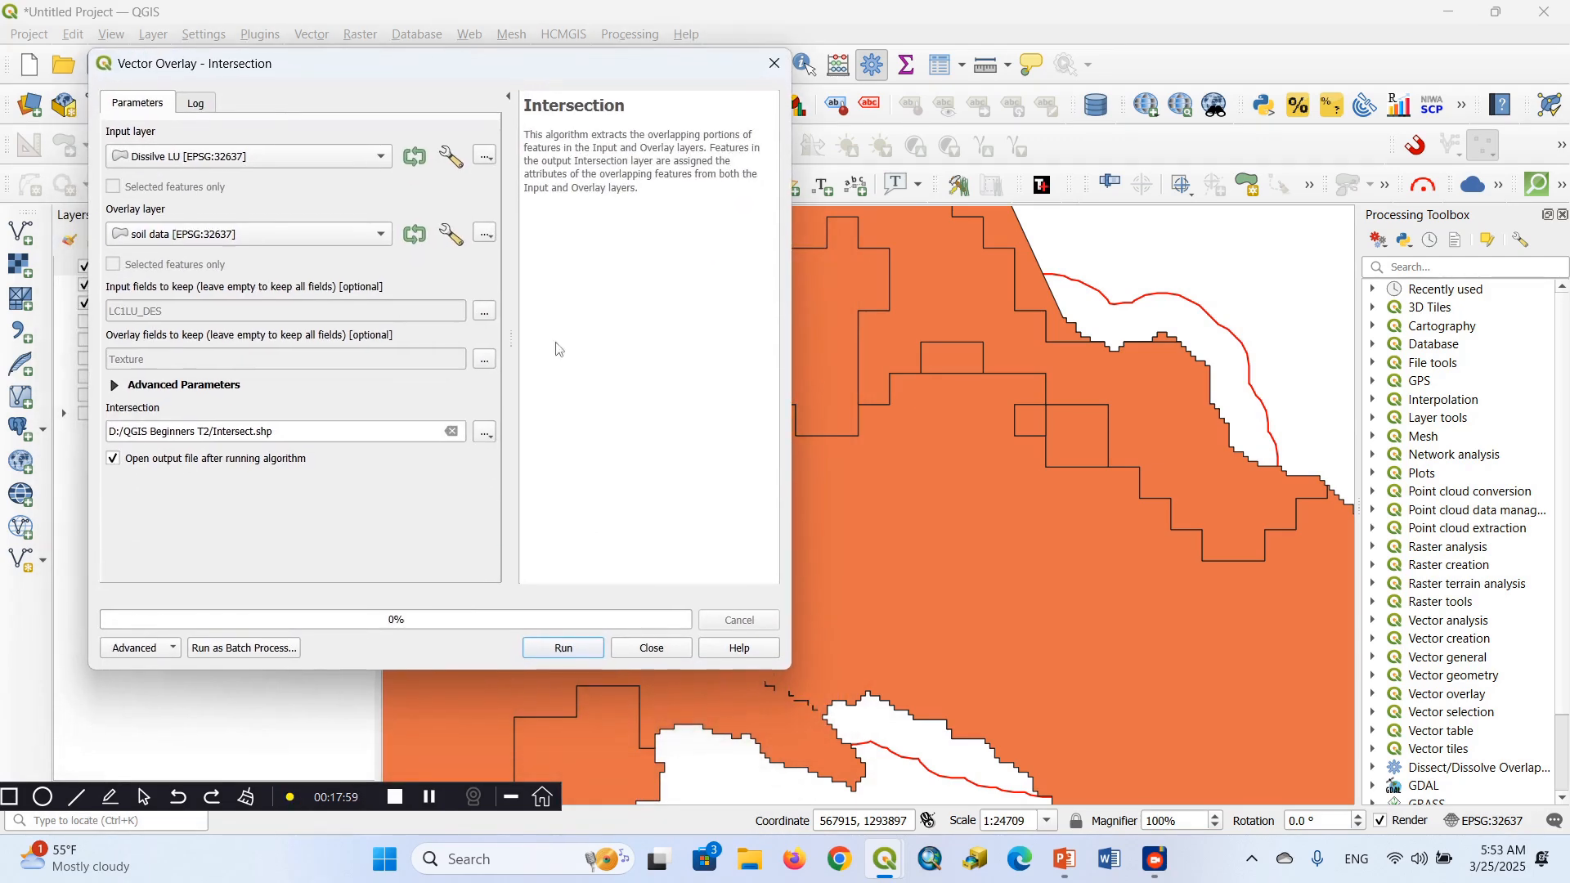
{"action": "left_click", "coordinate": [572, 648]}
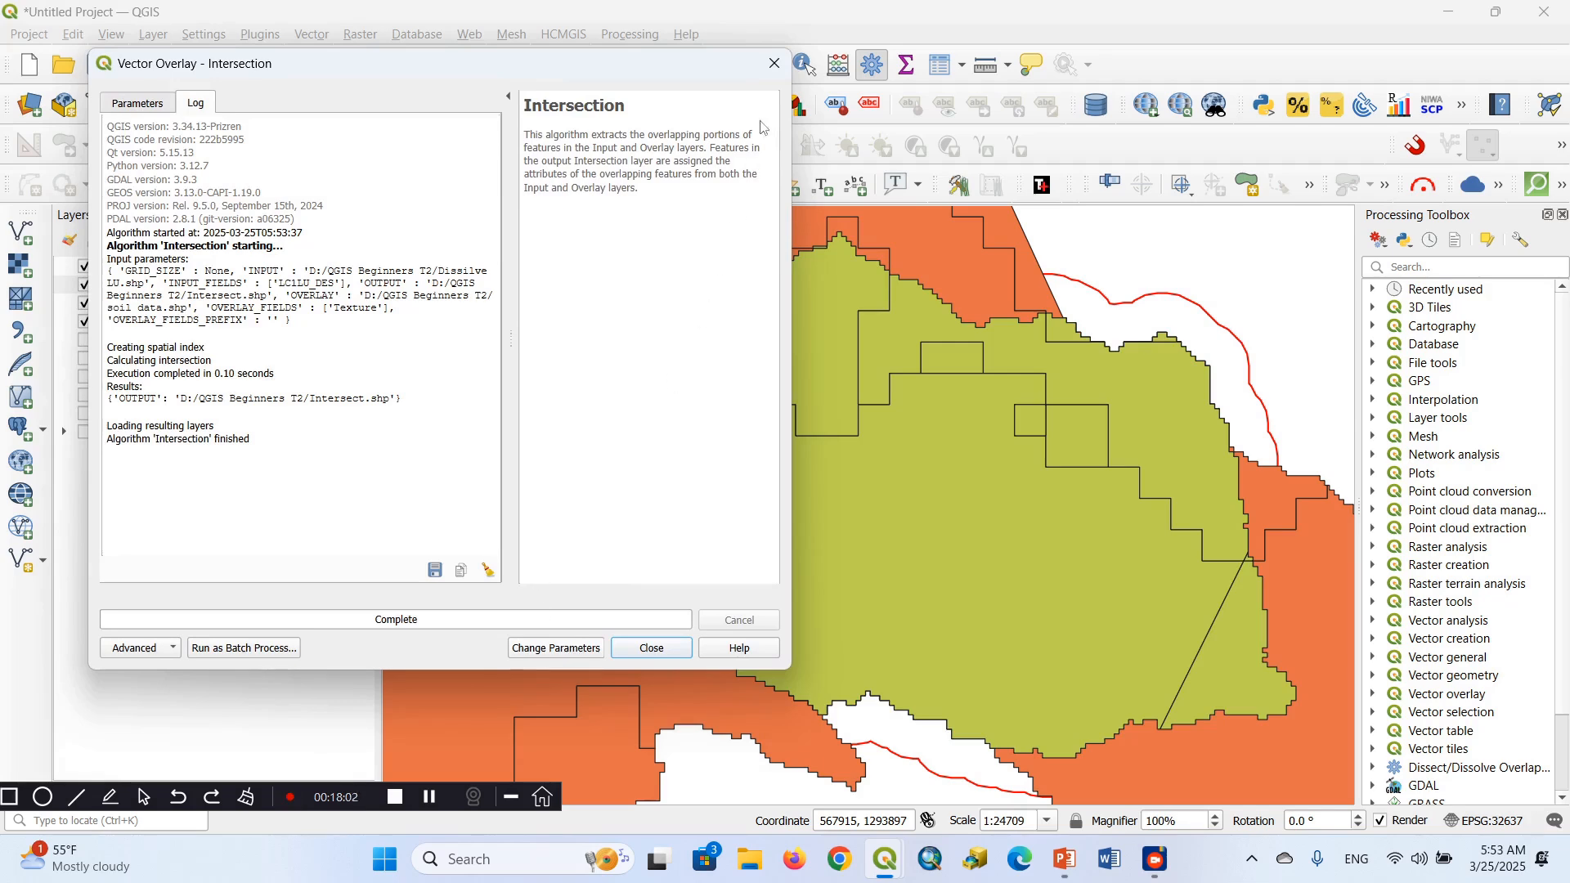
{"action": "left_click", "coordinate": [775, 63]}
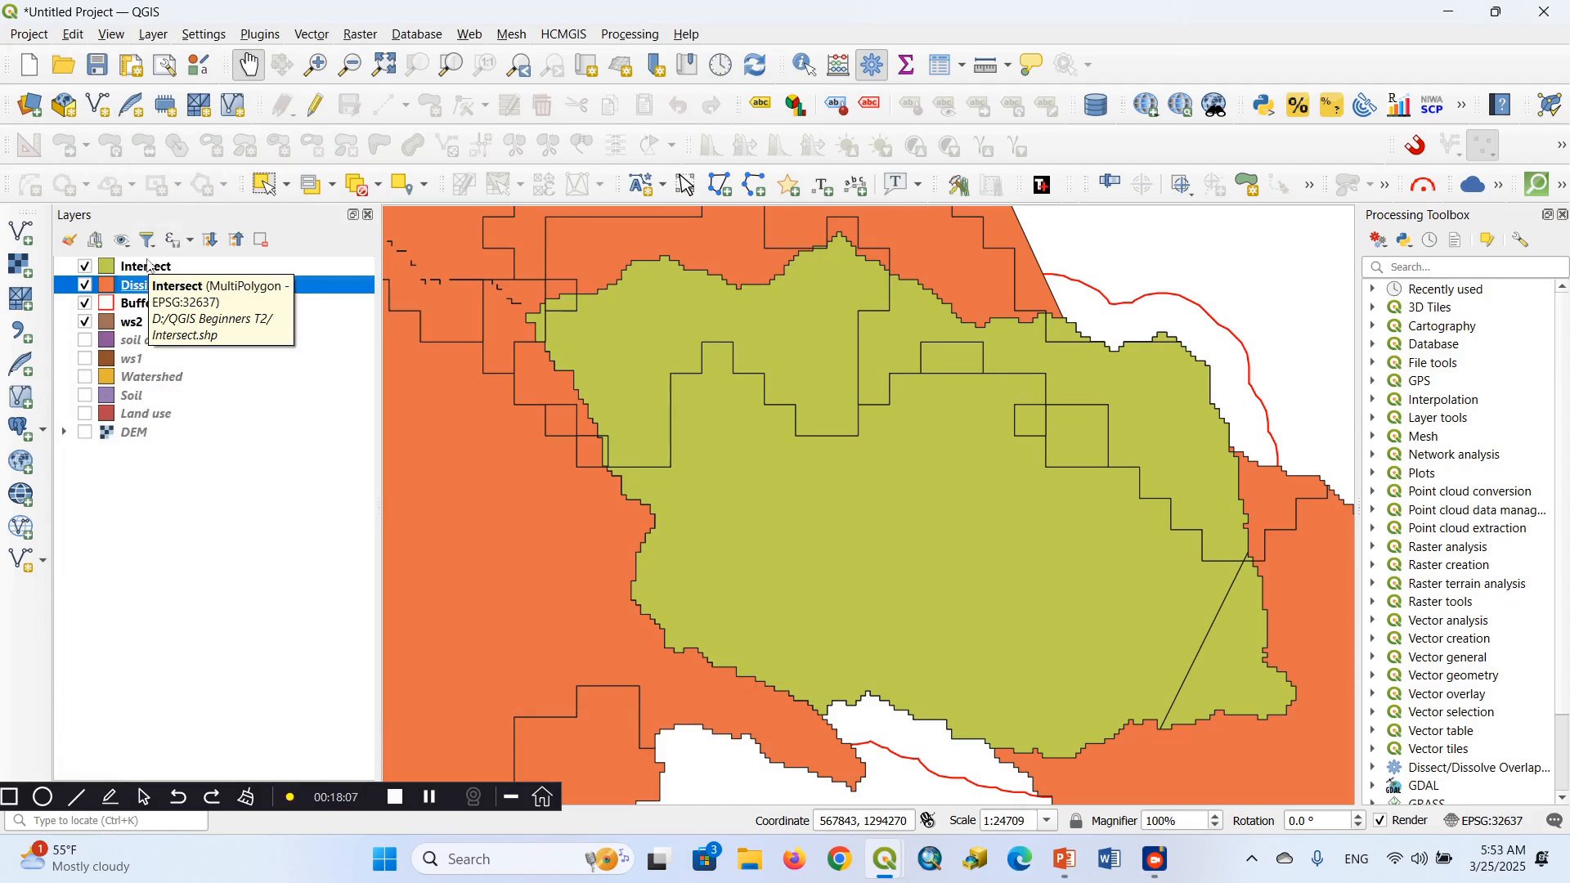
Examine the land cover and soil texture combinations in the Intersect layer's attribute table and close the table
{"action": "right_click", "coordinate": [152, 275]}
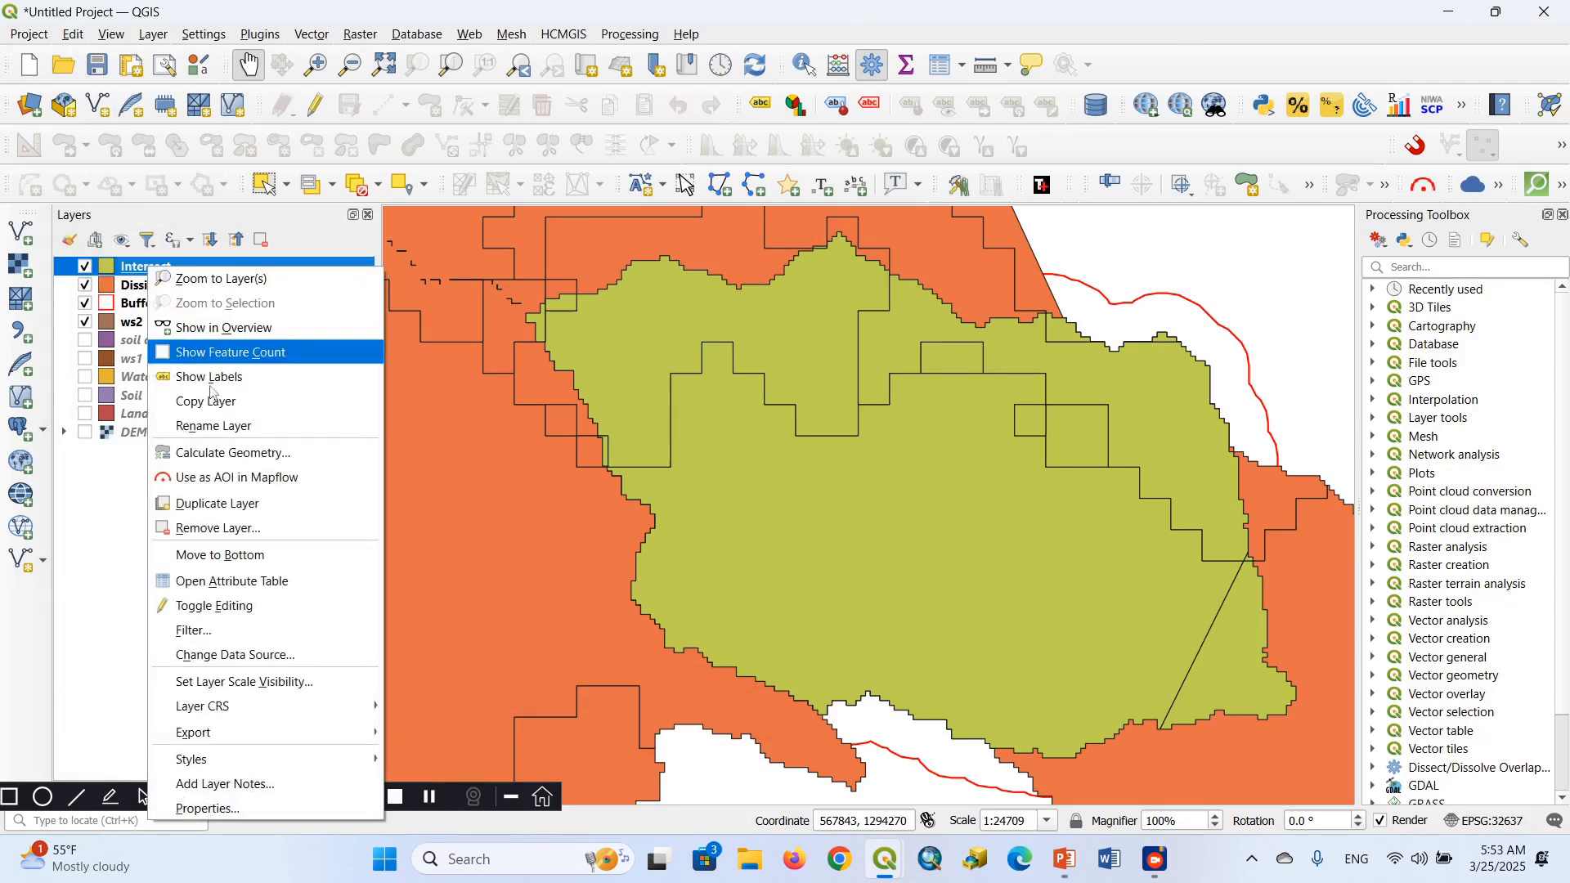
{"action": "left_click", "coordinate": [235, 581]}
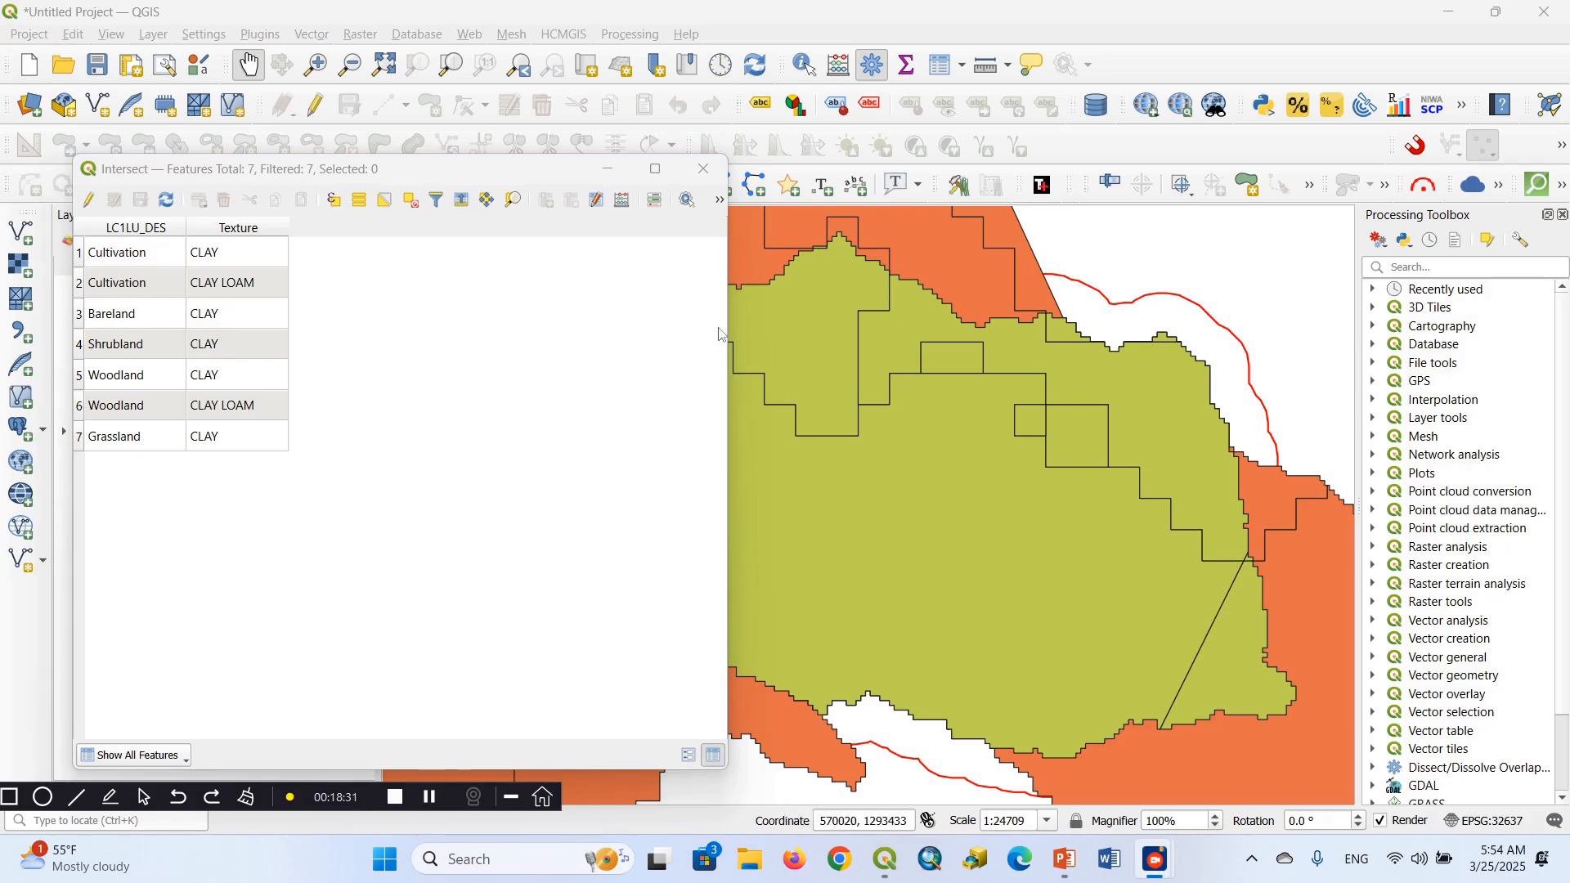
{"action": "left_click", "coordinate": [704, 172]}
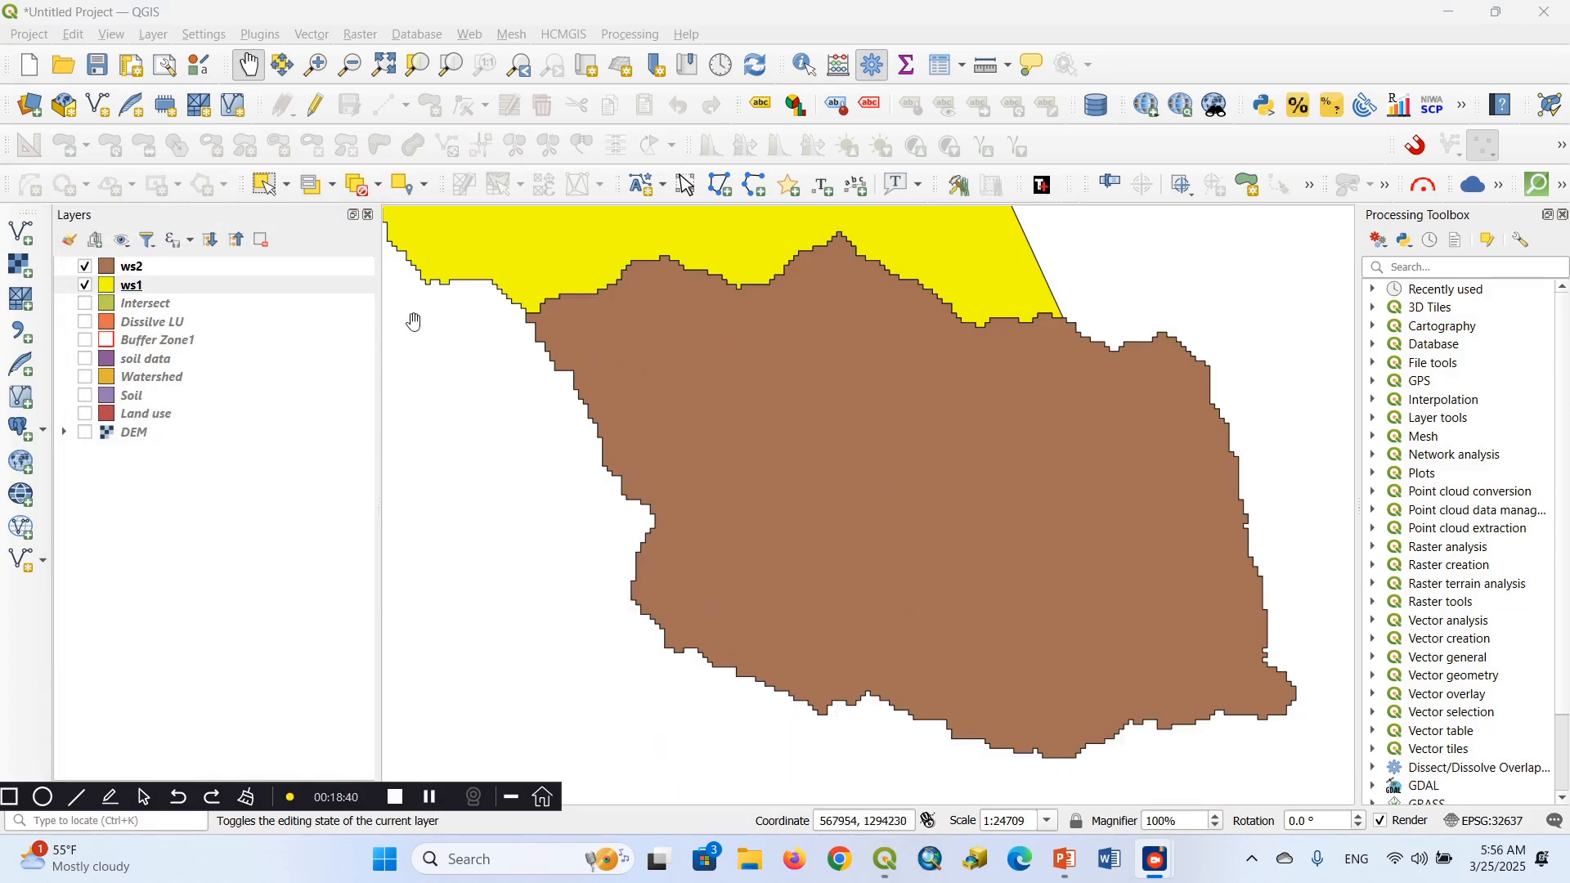
Compare the extents of the ws1 and ws2 watersheds by switching each layer's visibility off and on at full map extent
{"action": "left_click", "coordinate": [87, 269]}
{"action": "left_click", "coordinate": [86, 287]}
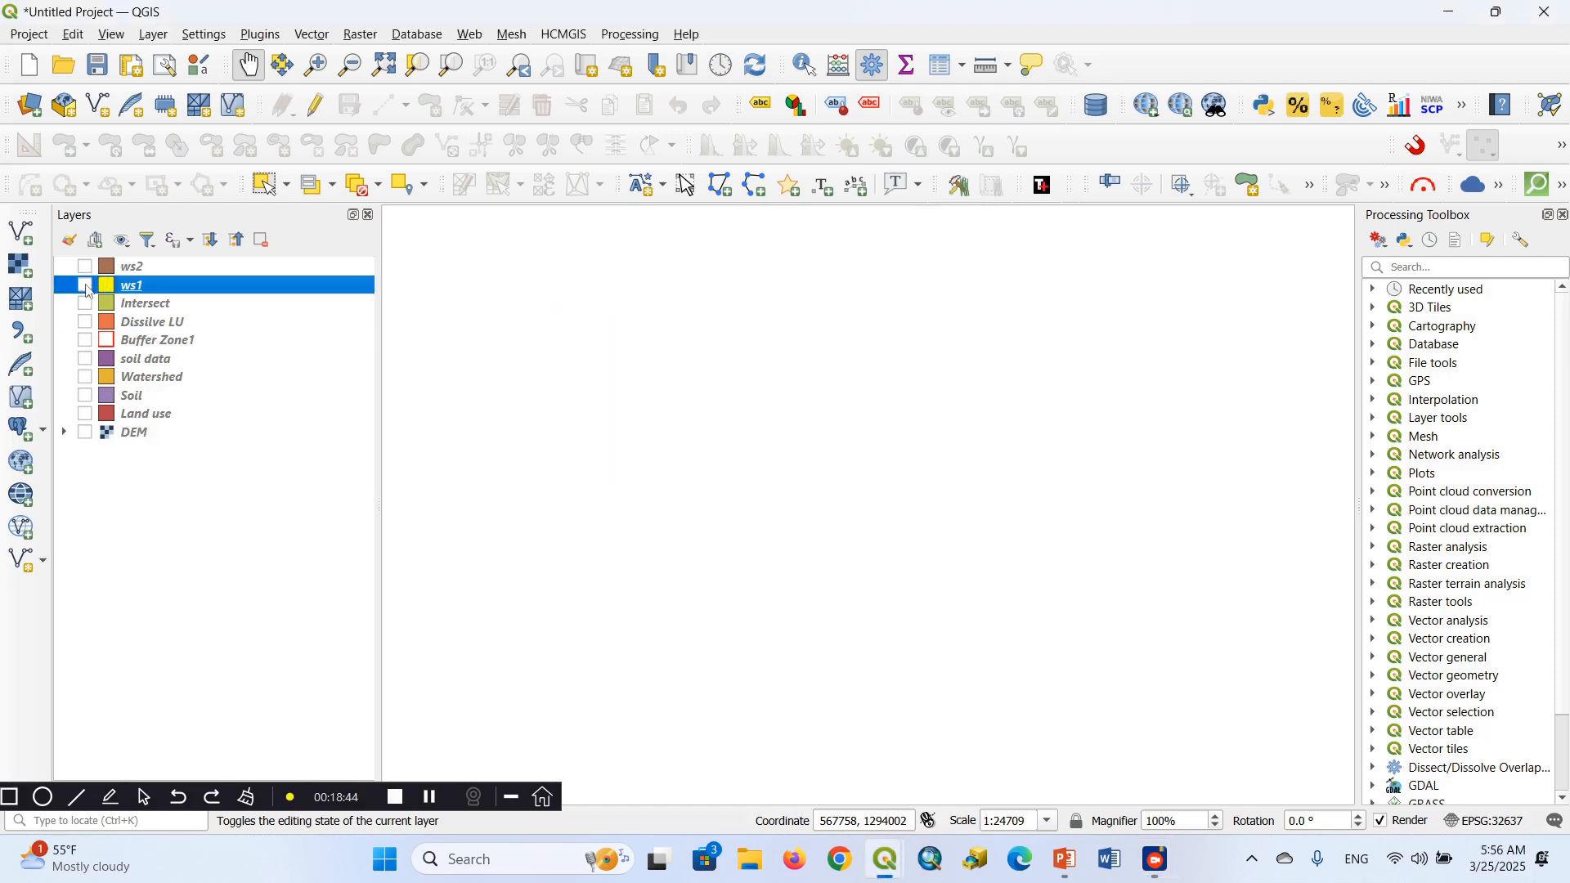
{"action": "left_click", "coordinate": [86, 268]}
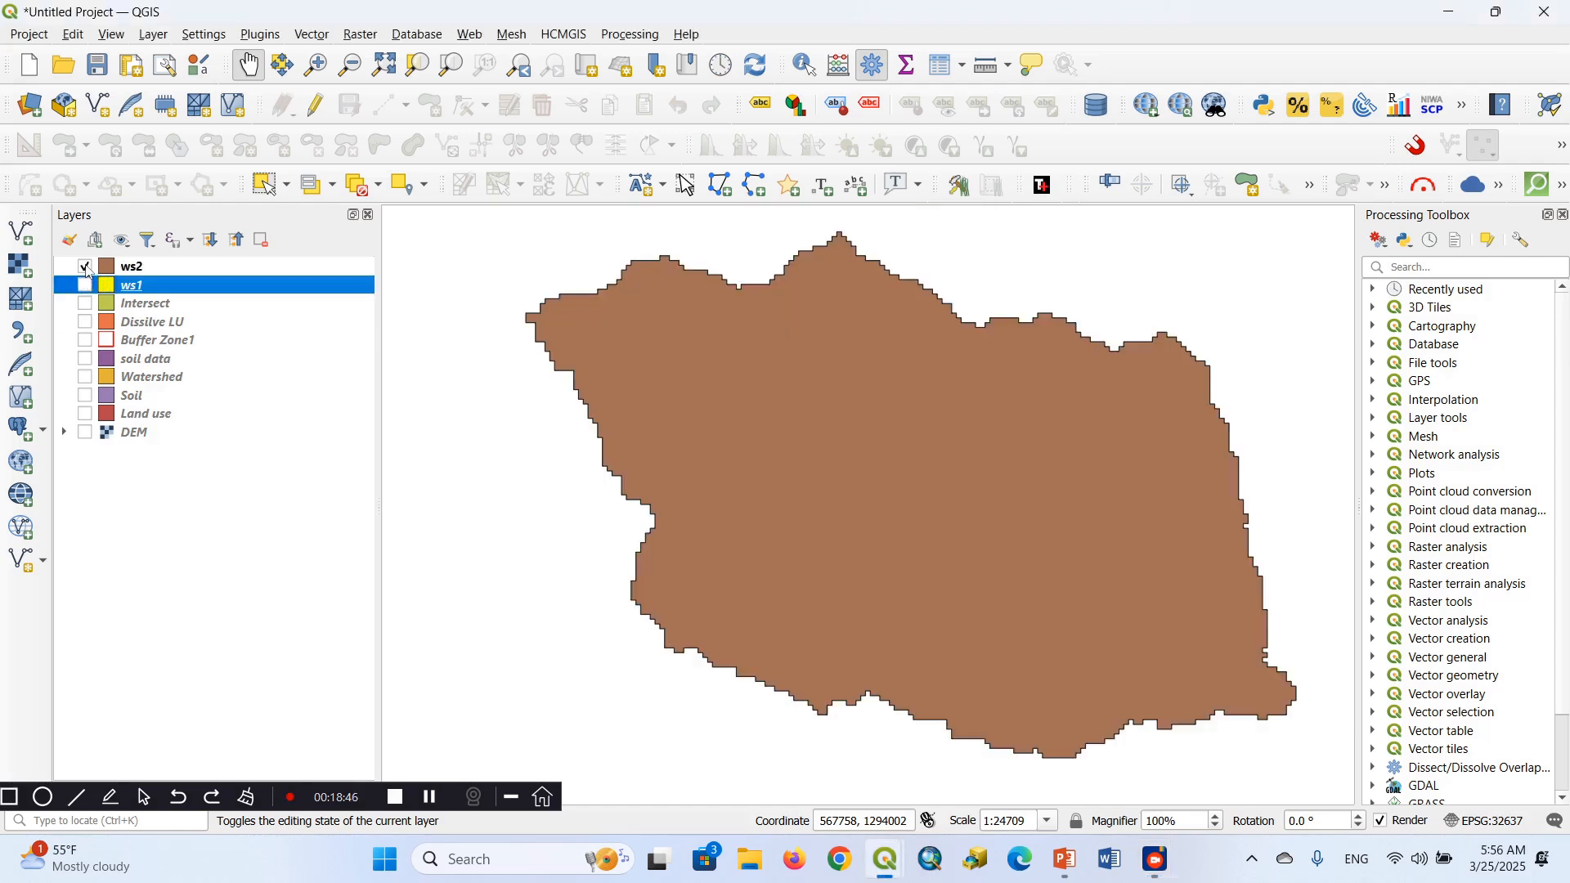
{"action": "left_click", "coordinate": [86, 286]}
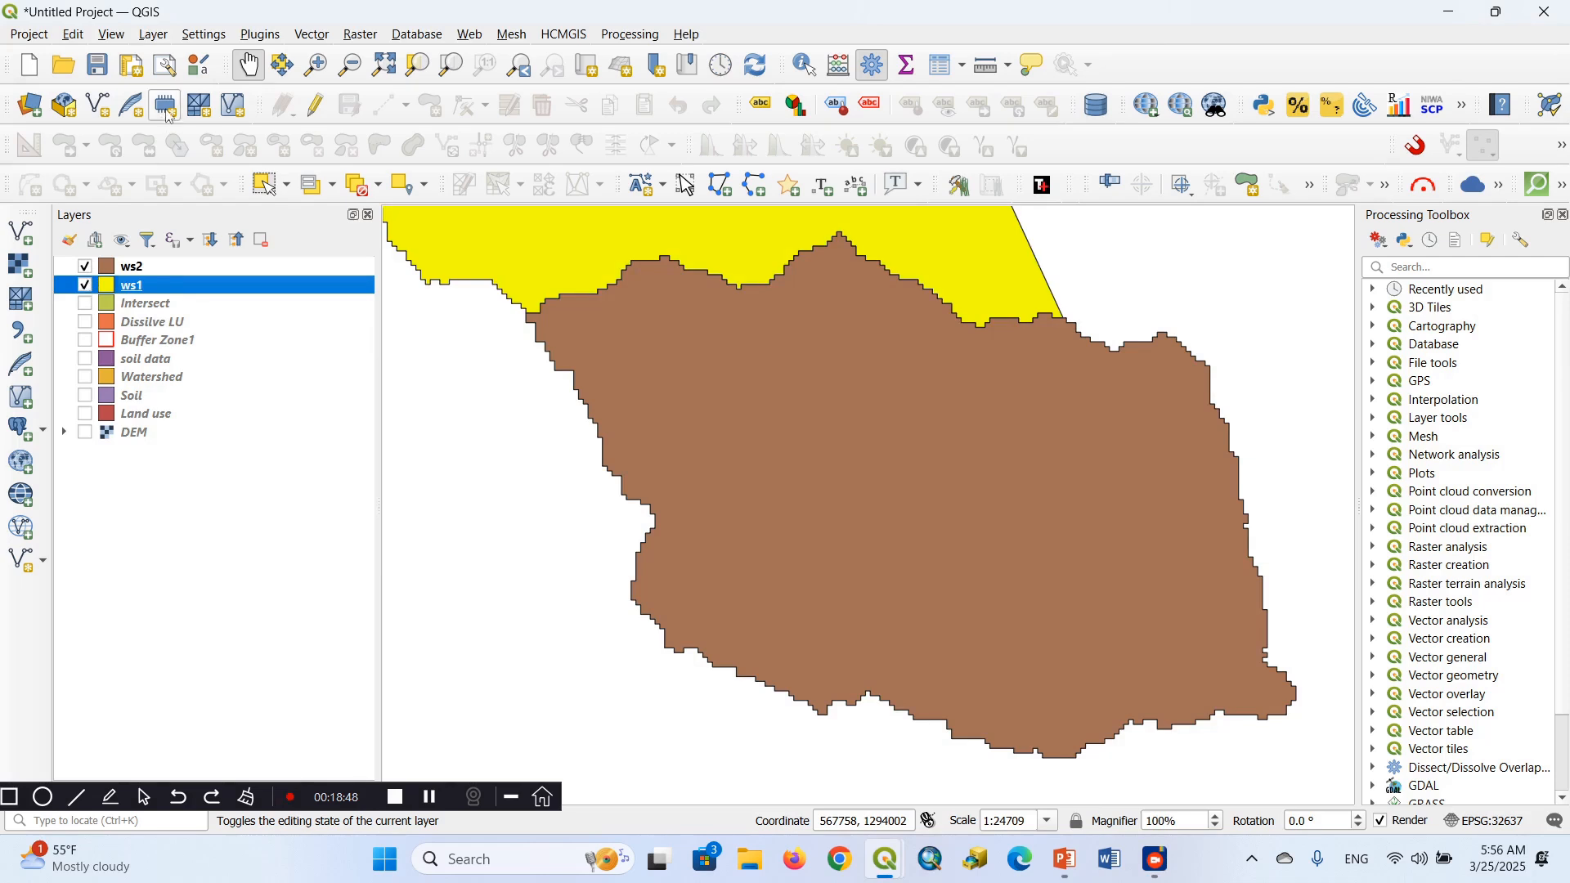
{"action": "left_click", "coordinate": [385, 64]}
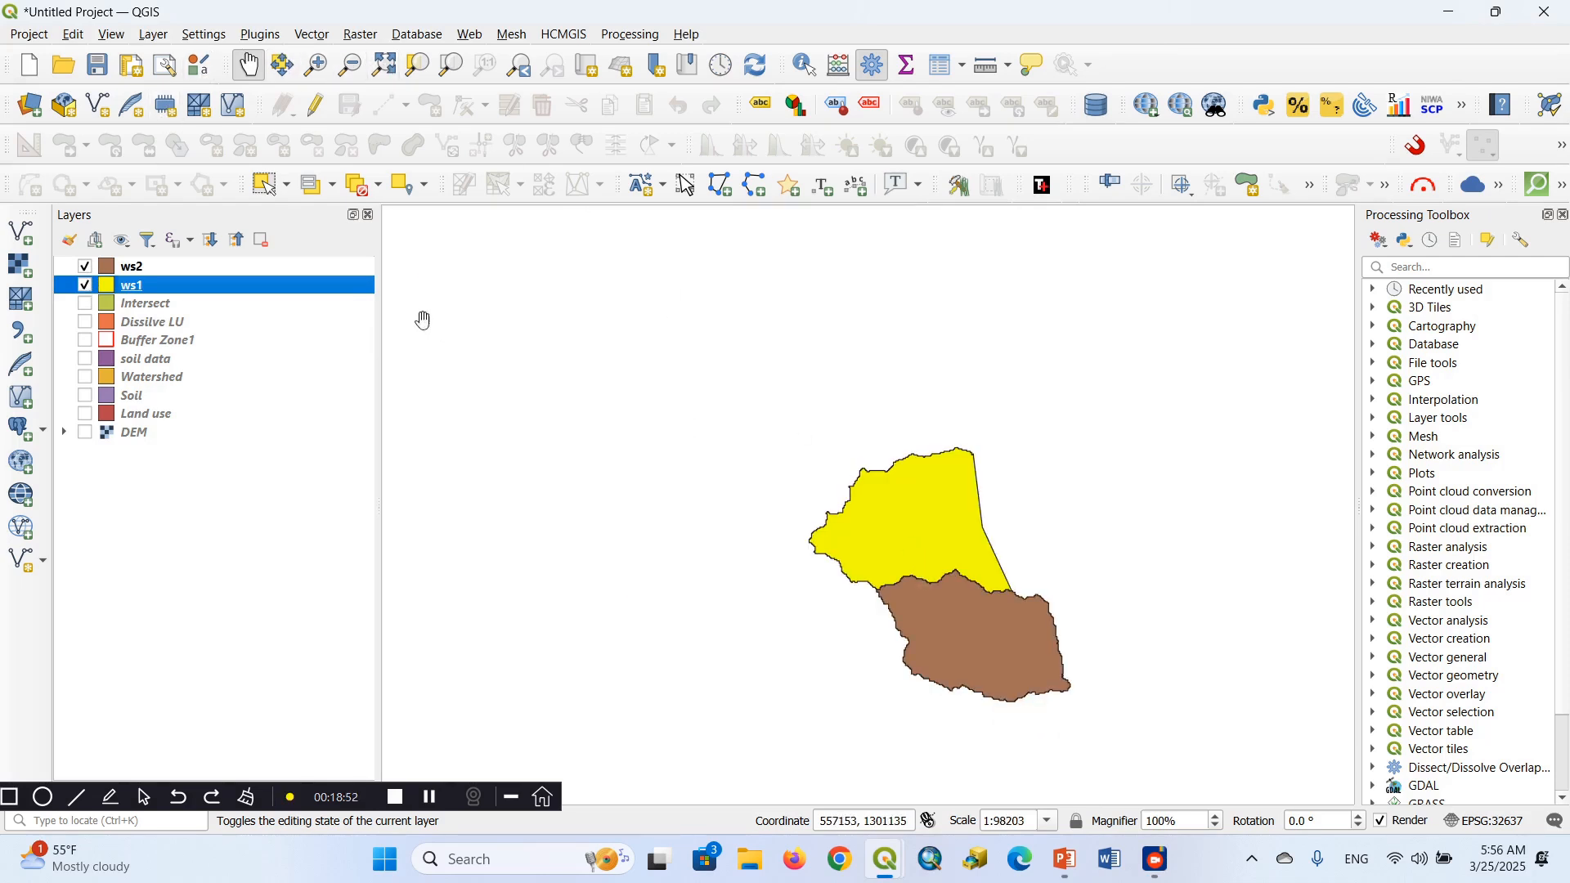
{"action": "left_click", "coordinate": [85, 268]}
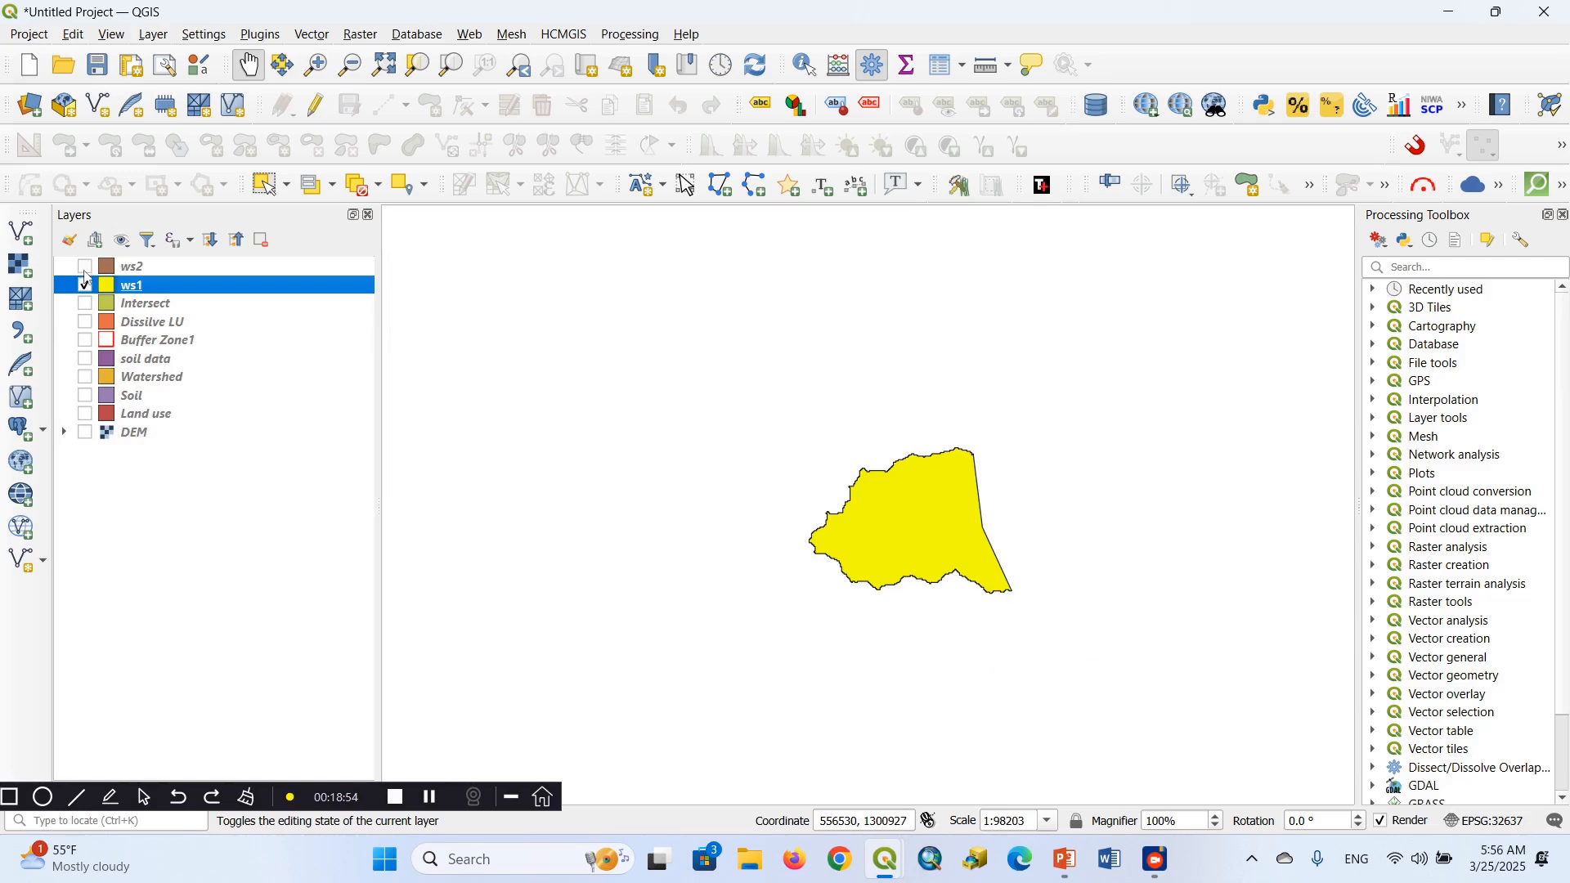
{"action": "left_click", "coordinate": [86, 285]}
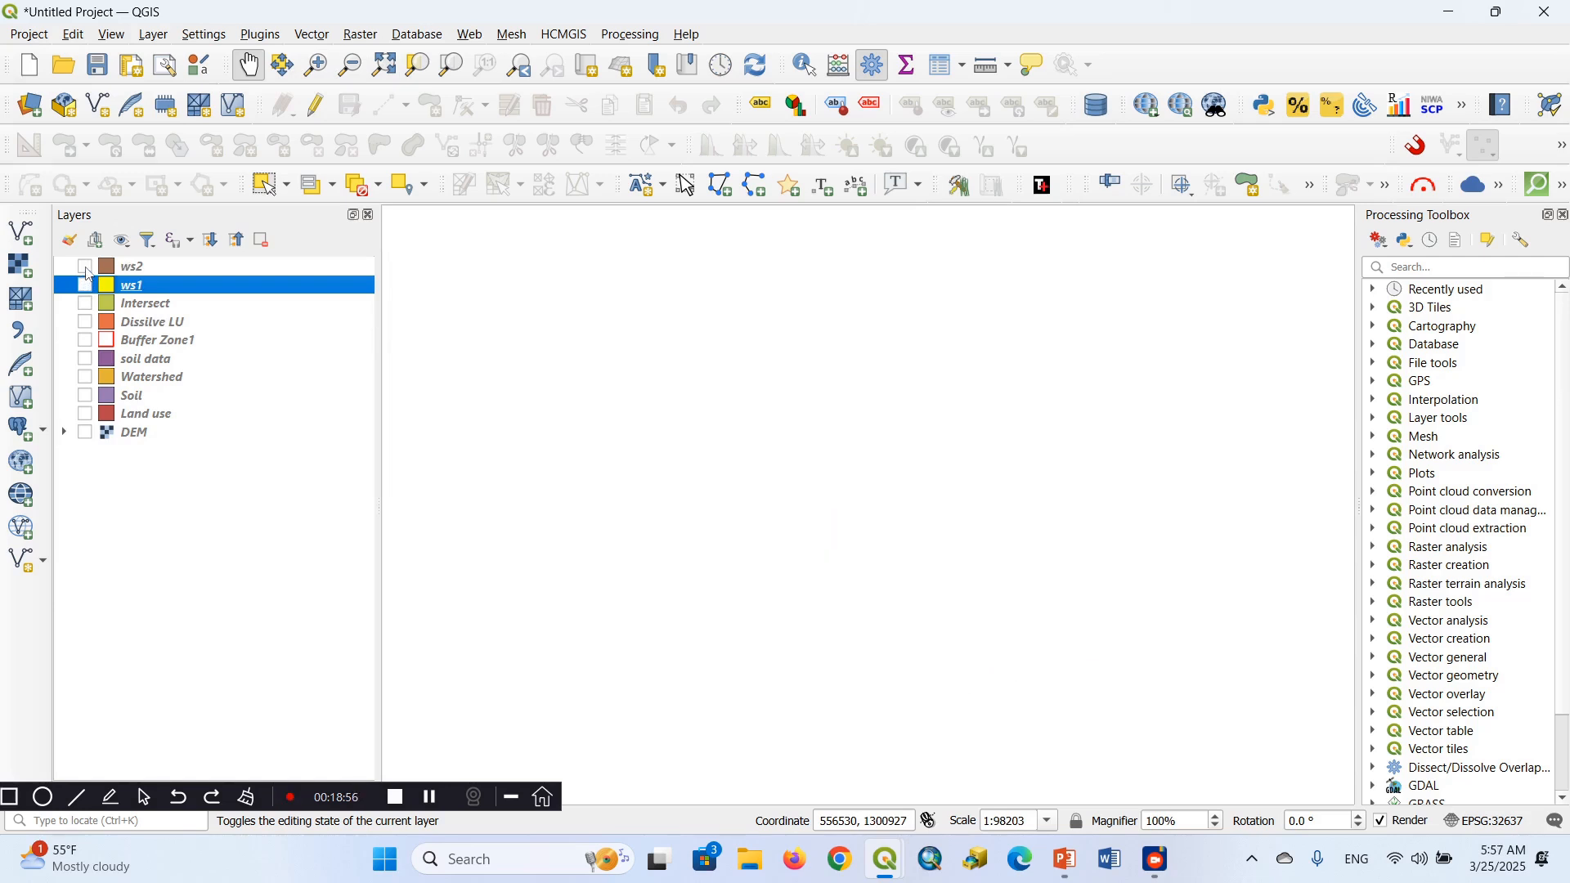
{"action": "left_click", "coordinate": [86, 268]}
{"action": "left_click", "coordinate": [86, 286]}
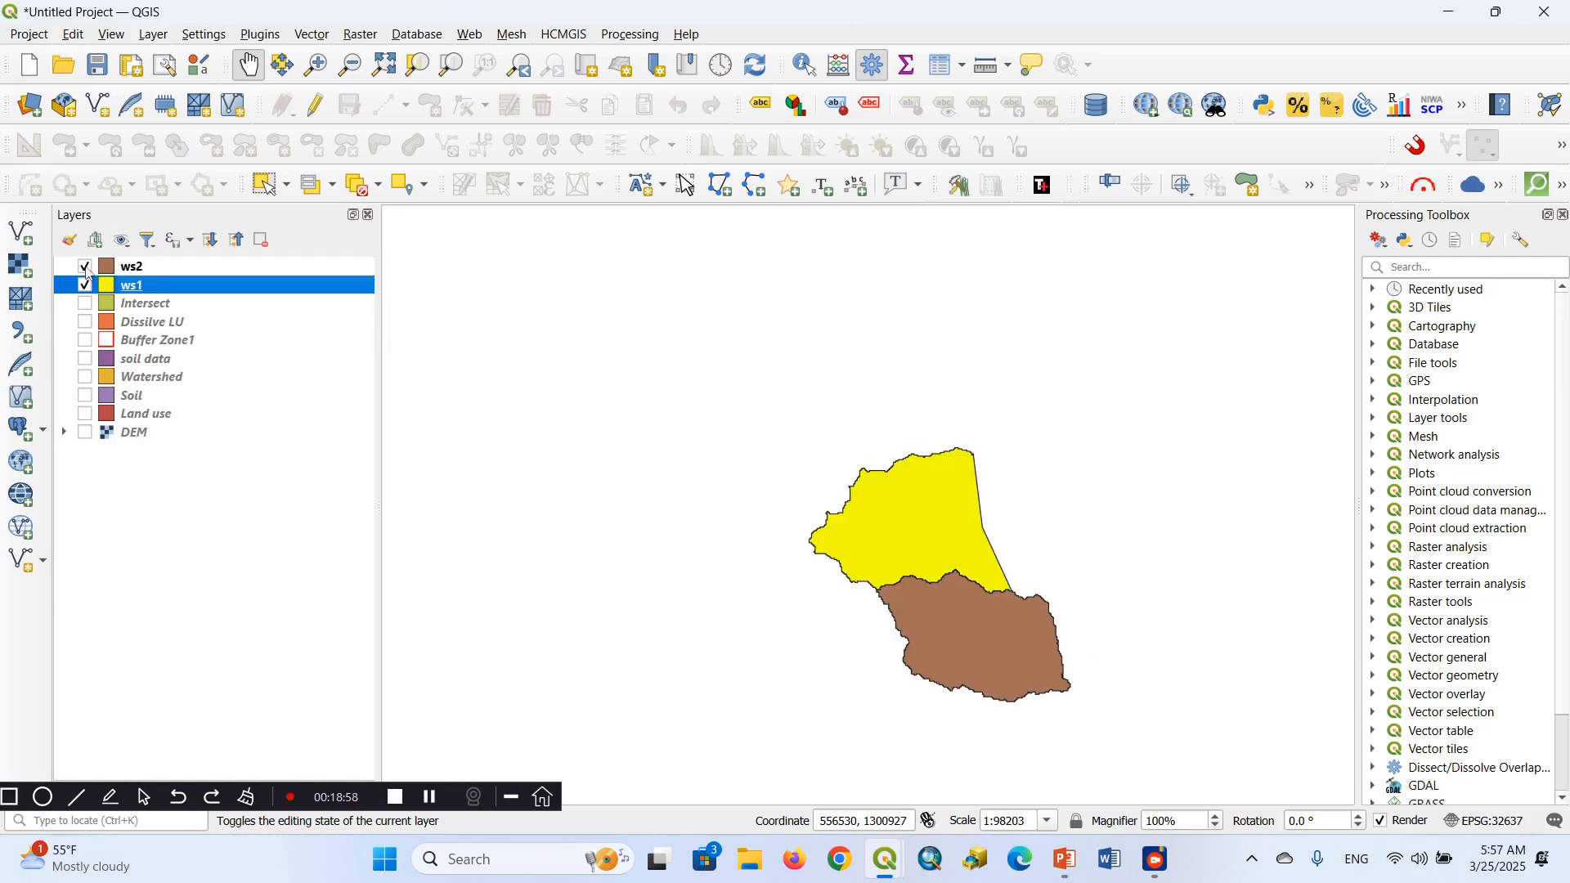
{"action": "left_click", "coordinate": [85, 268]}
{"action": "left_click", "coordinate": [86, 285]}
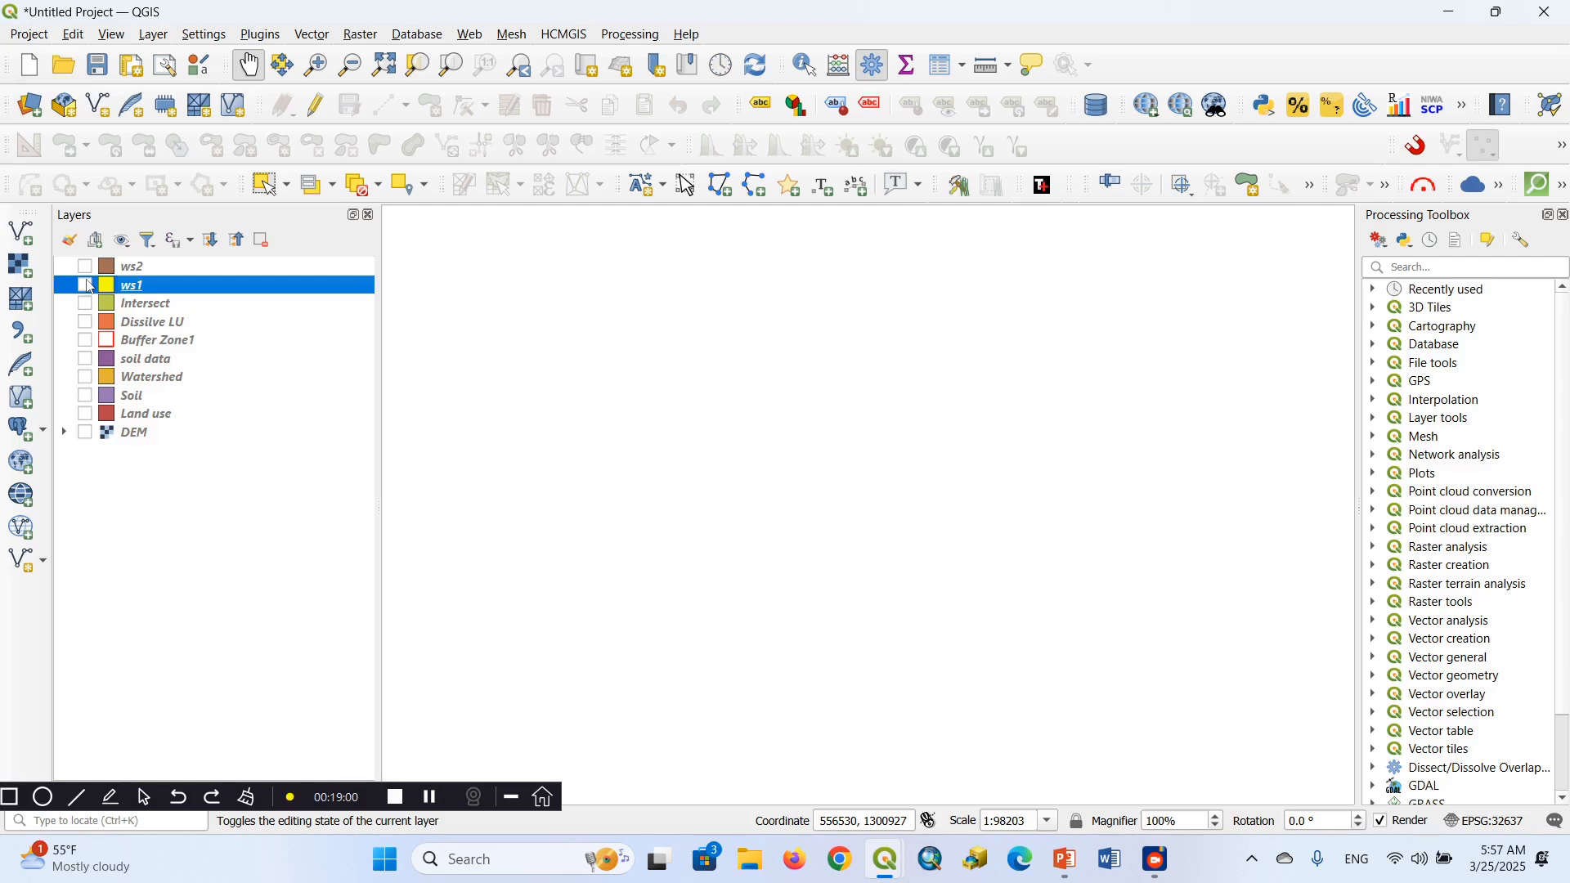
{"action": "left_click", "coordinate": [86, 286]}
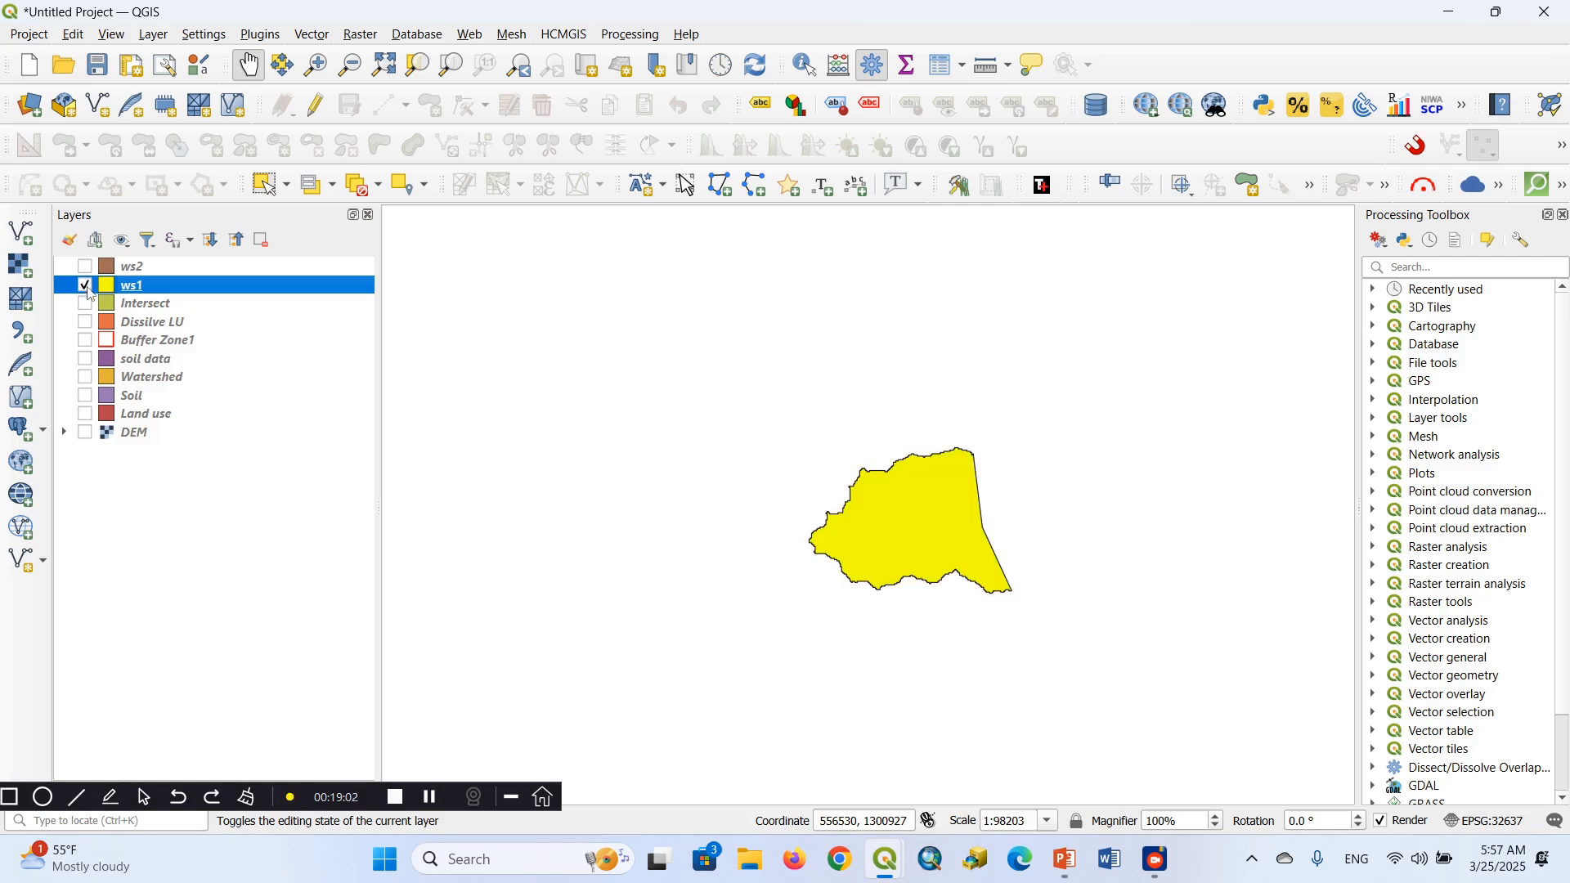
{"action": "left_click", "coordinate": [86, 268]}
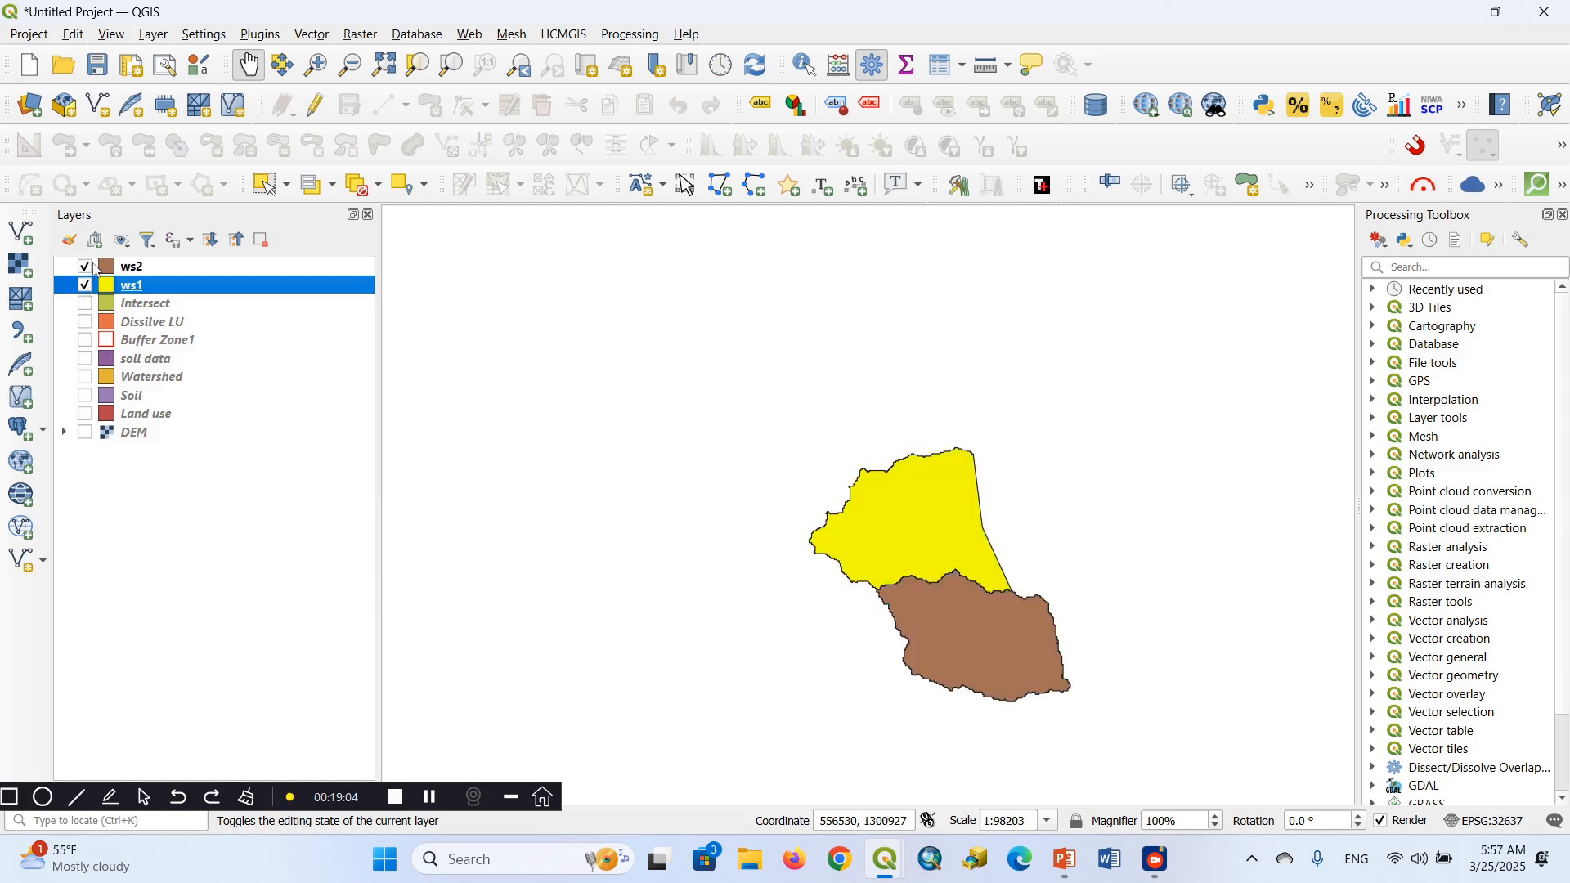
{"action": "left_click", "coordinate": [86, 267]}
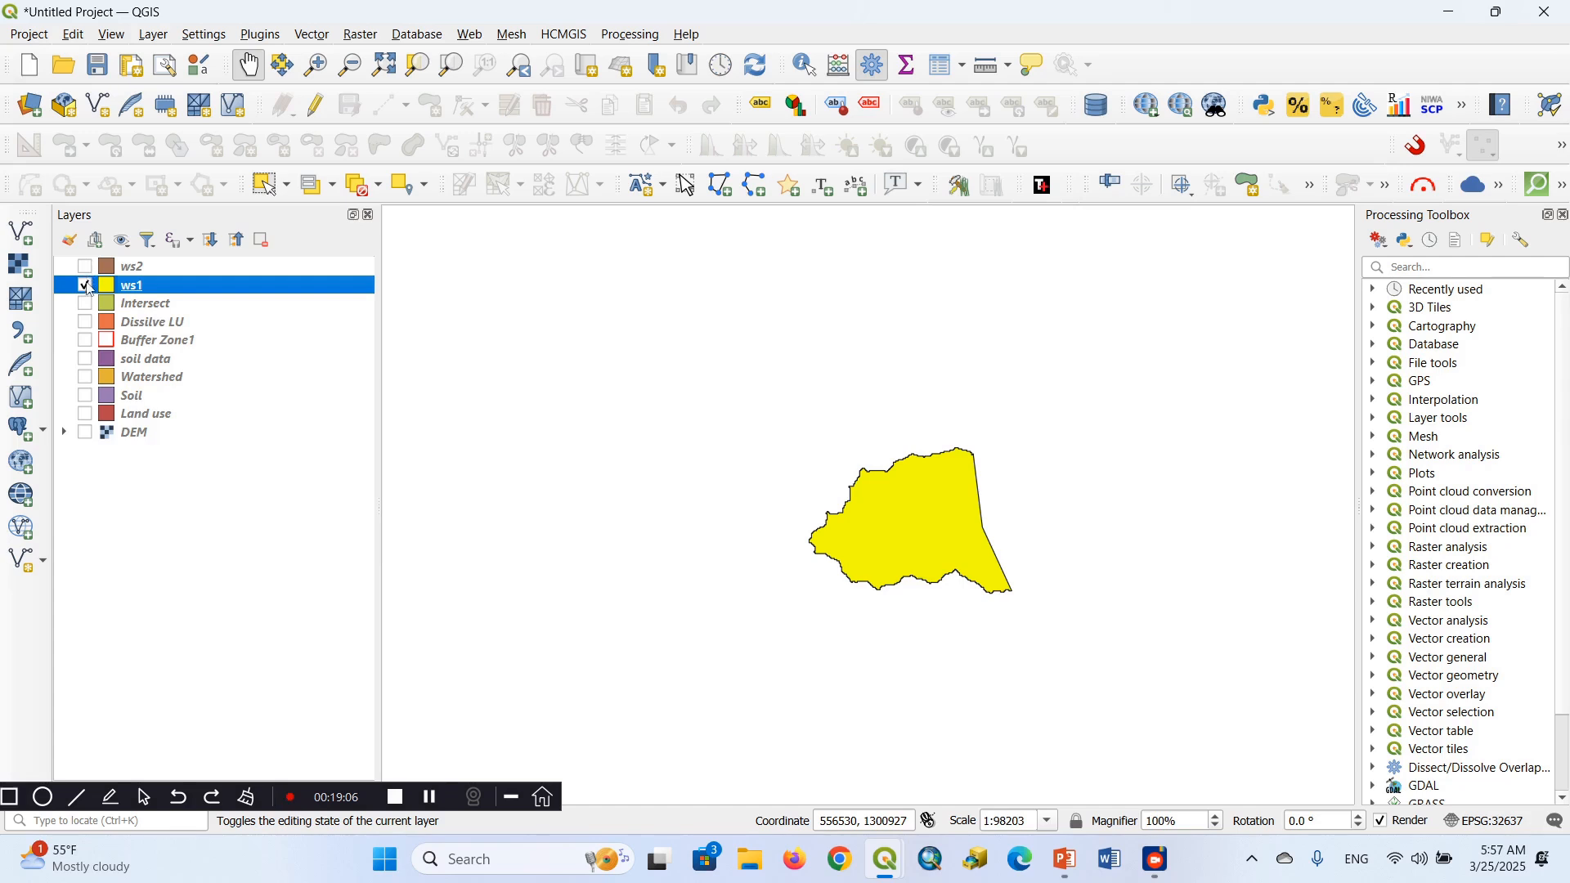
Hide ws1 to view ws2 alone, and display both watershed layers together on the map
{"action": "left_click", "coordinate": [86, 286]}
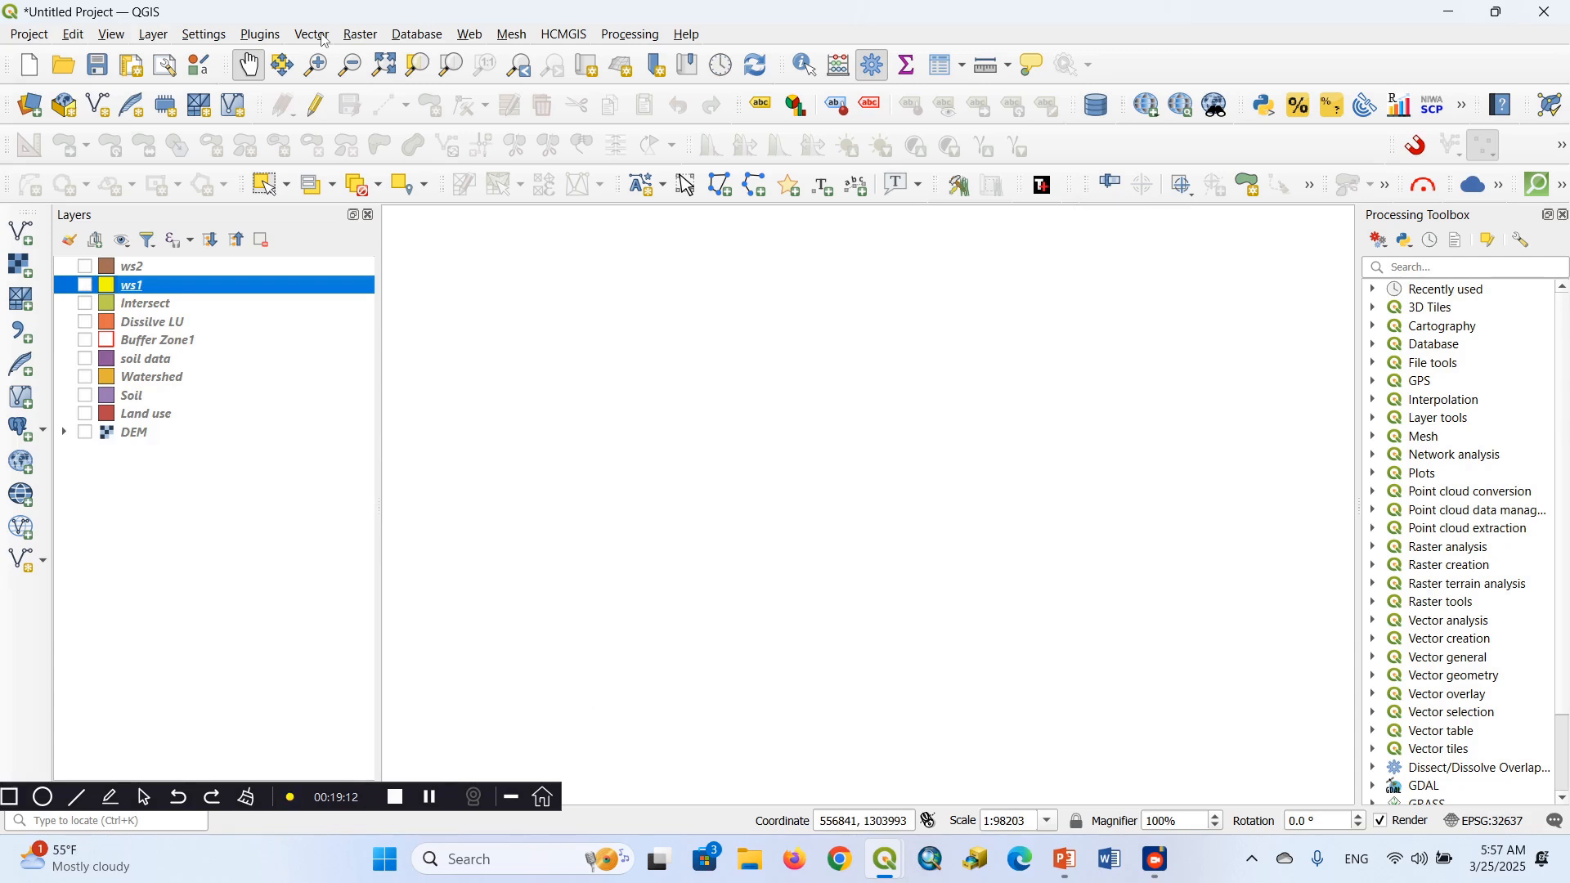
{"action": "left_click", "coordinate": [85, 267]}
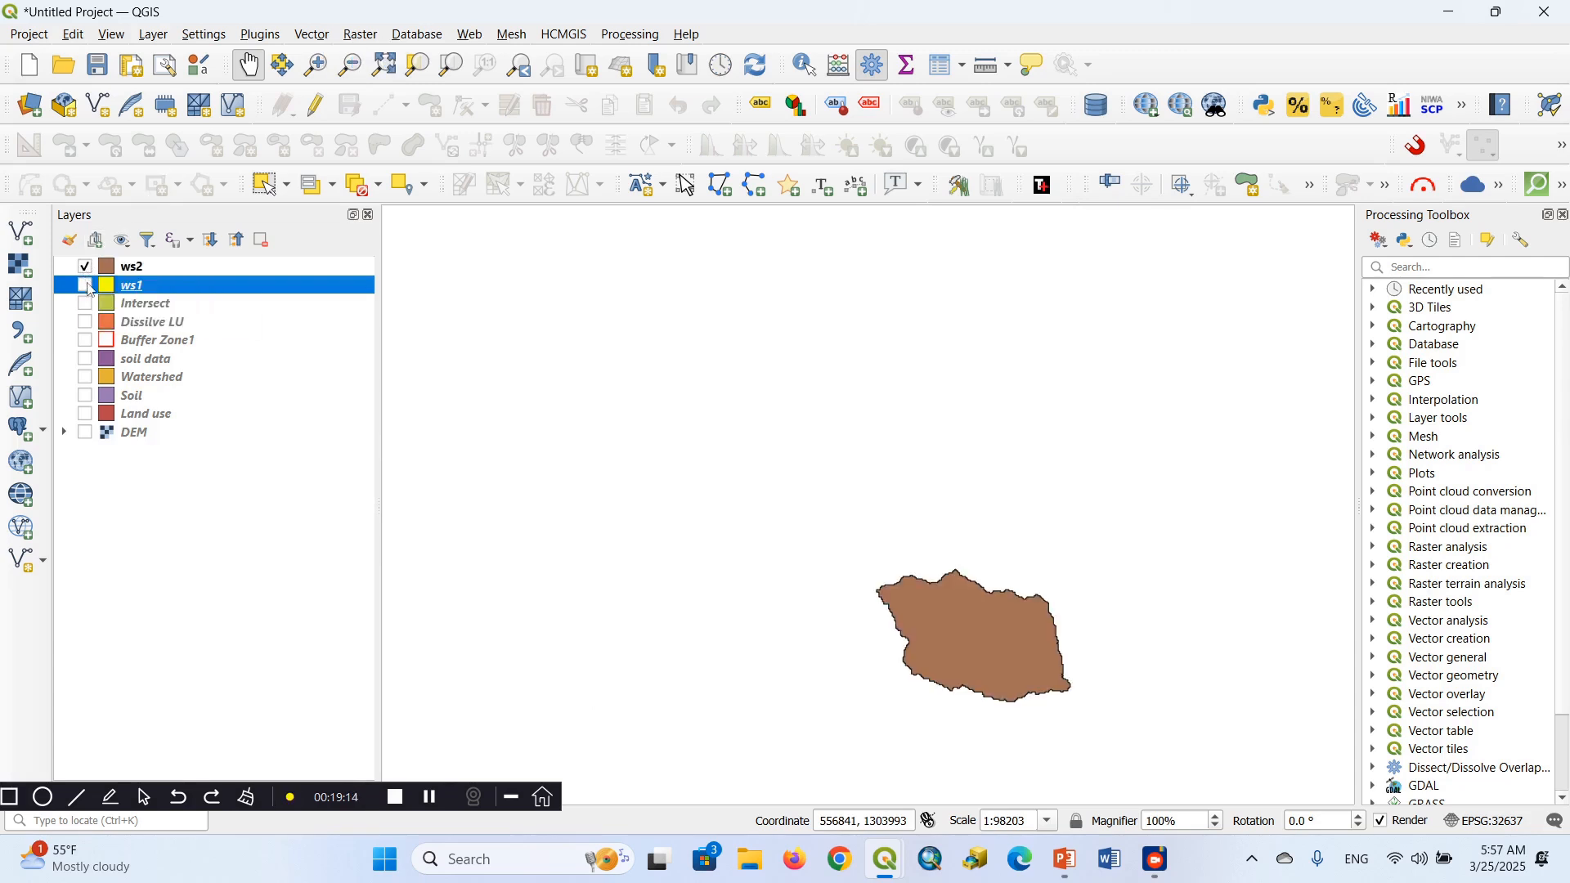
{"action": "left_click", "coordinate": [85, 286]}
Start Merge Vector Layers with ws1 and ws2 as input layers and the project CRS EPSG:32637 - WGS 84 / UTM zone 37N as destination
{"action": "left_click", "coordinate": [312, 35]}
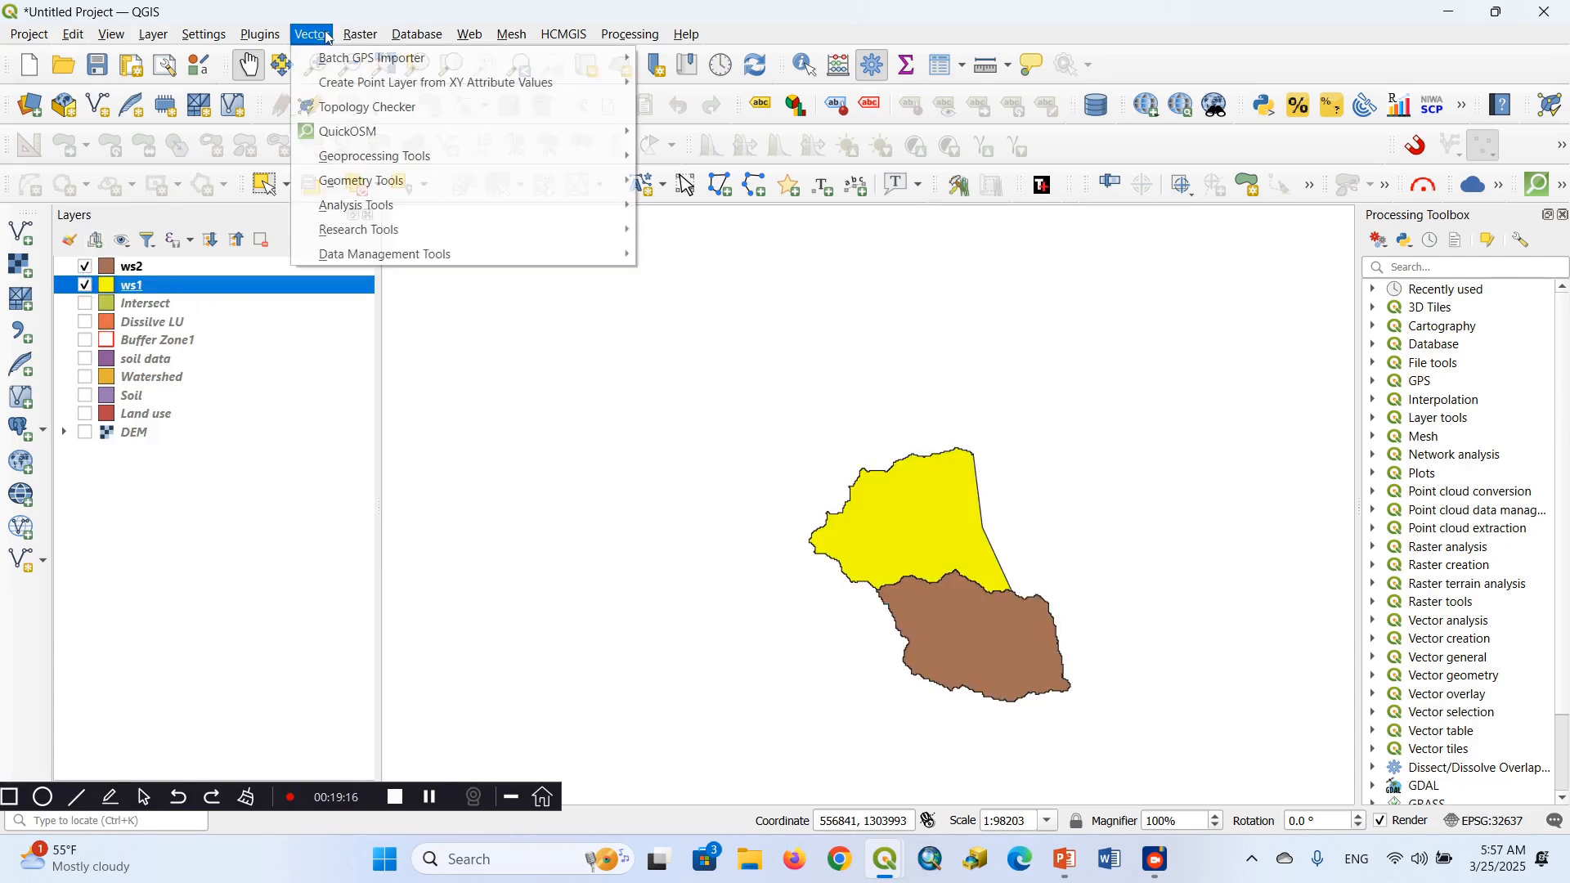
{"action": "mouse_move", "coordinate": [355, 260]}
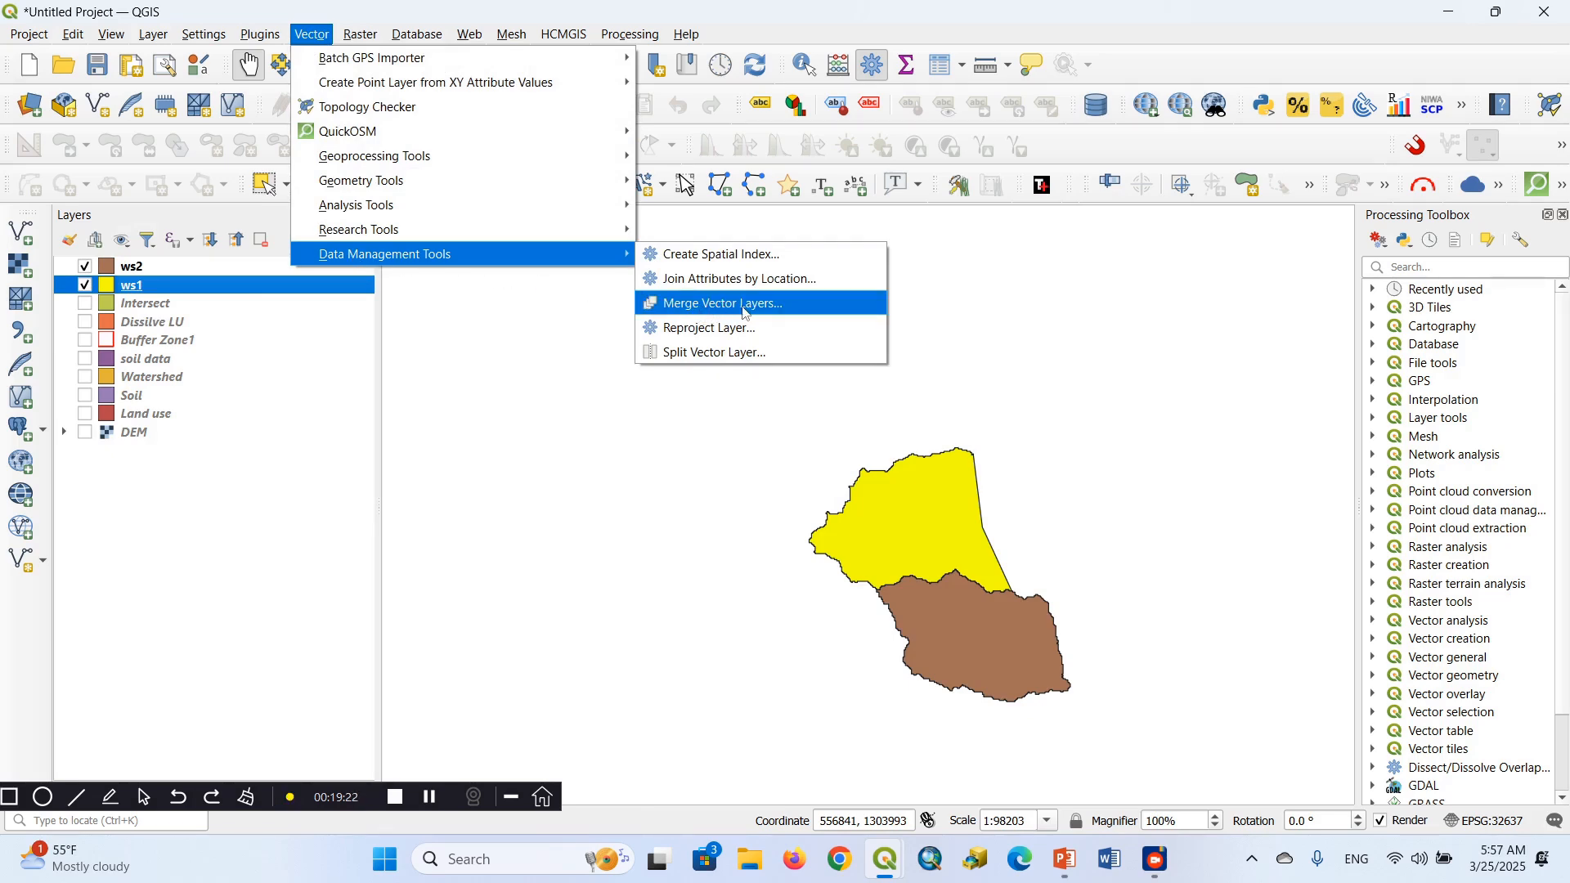
{"action": "left_click", "coordinate": [717, 312]}
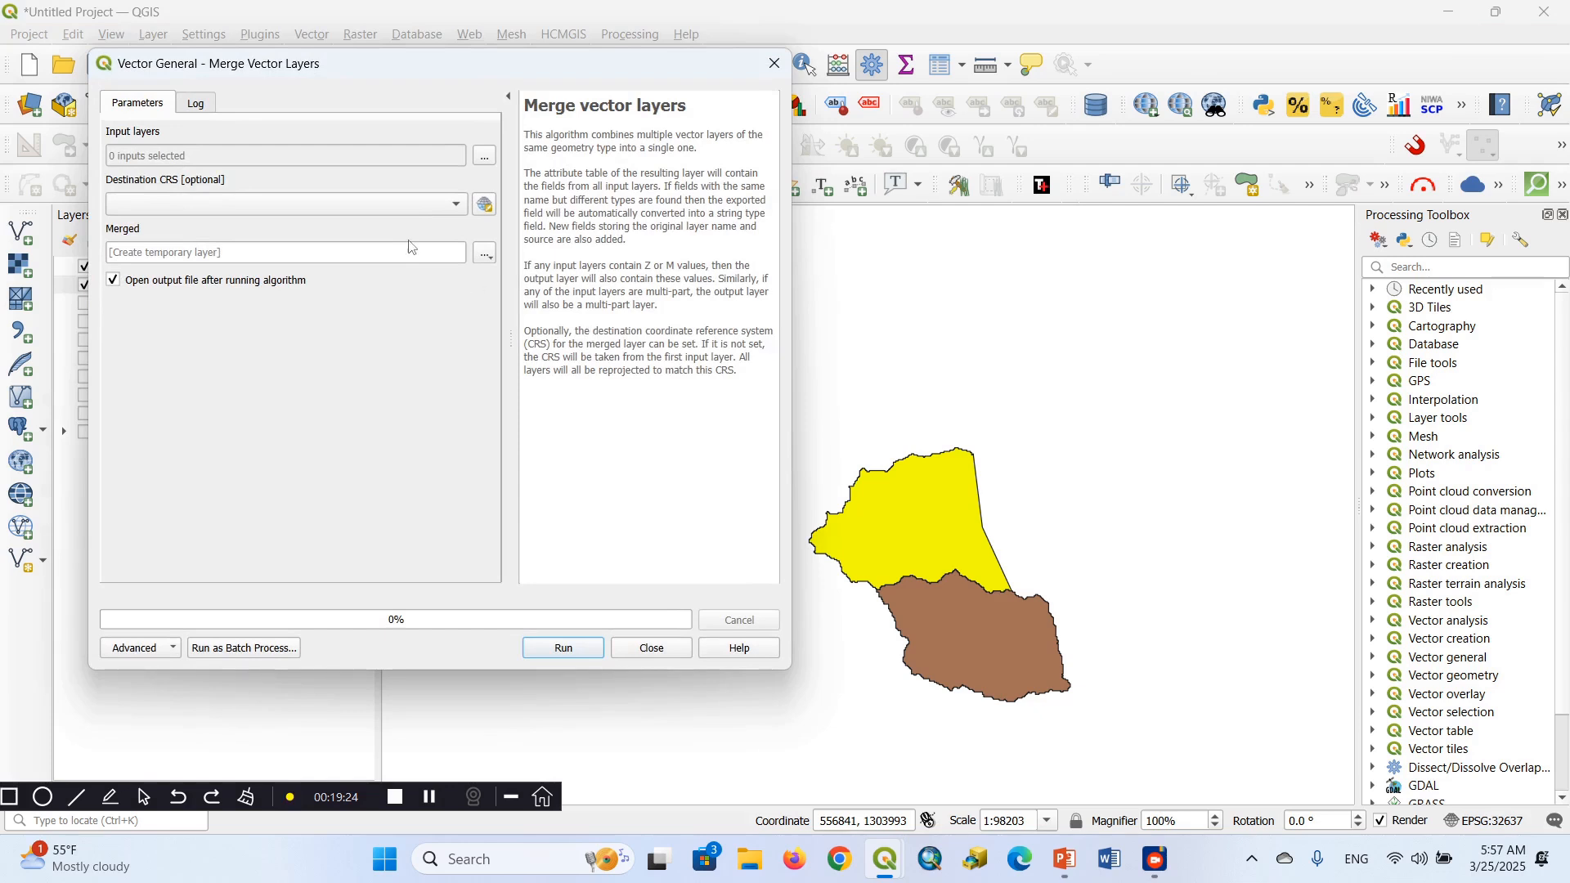
{"action": "left_click", "coordinate": [485, 158]}
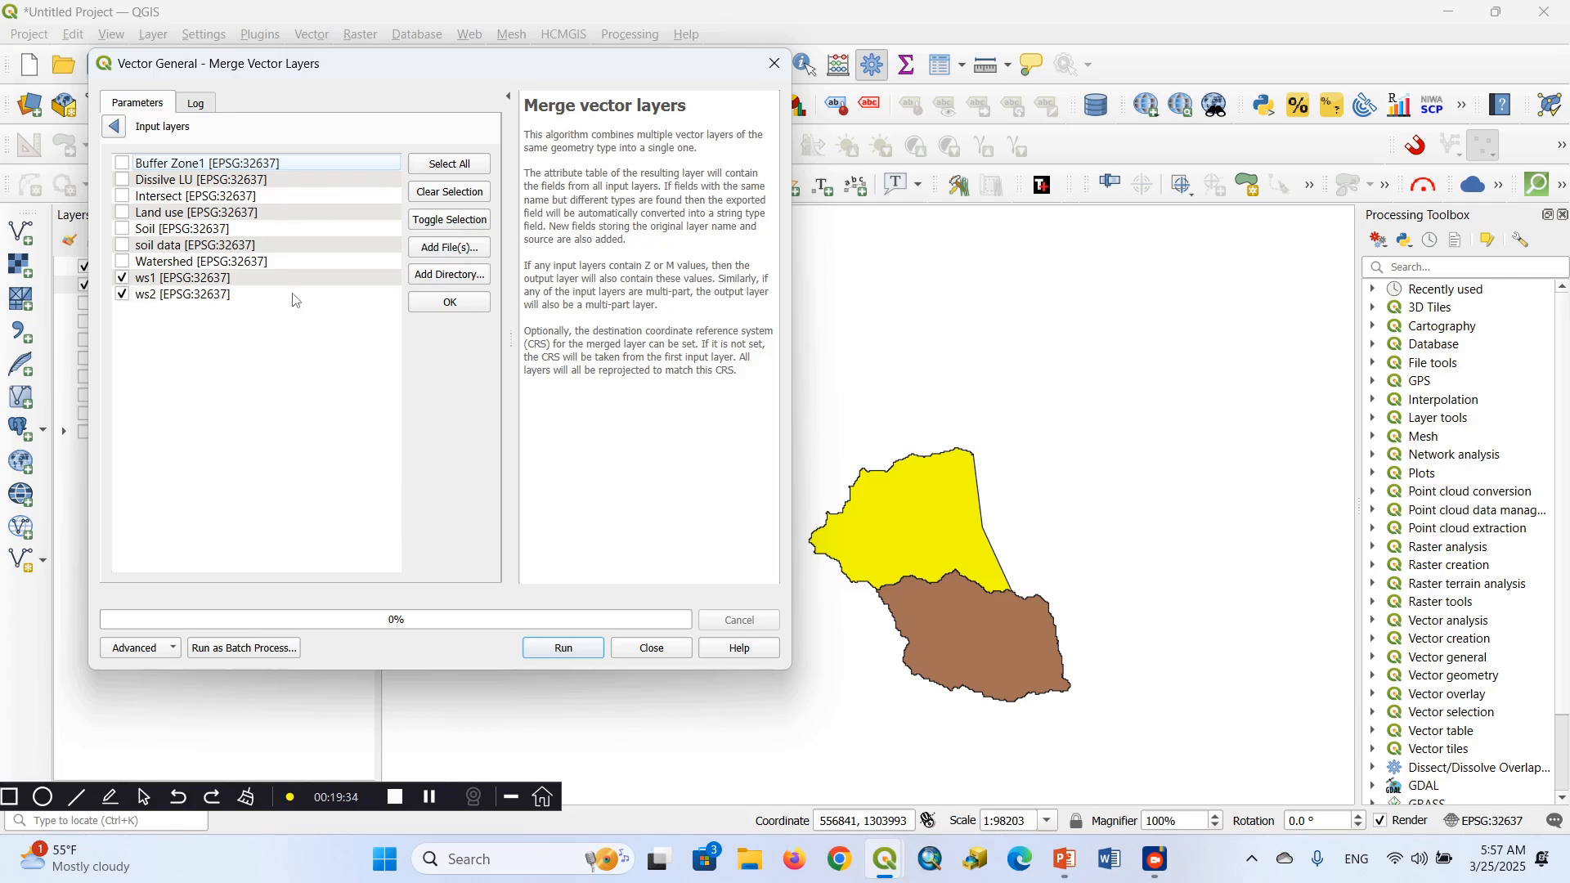
{"action": "left_click", "coordinate": [449, 307]}
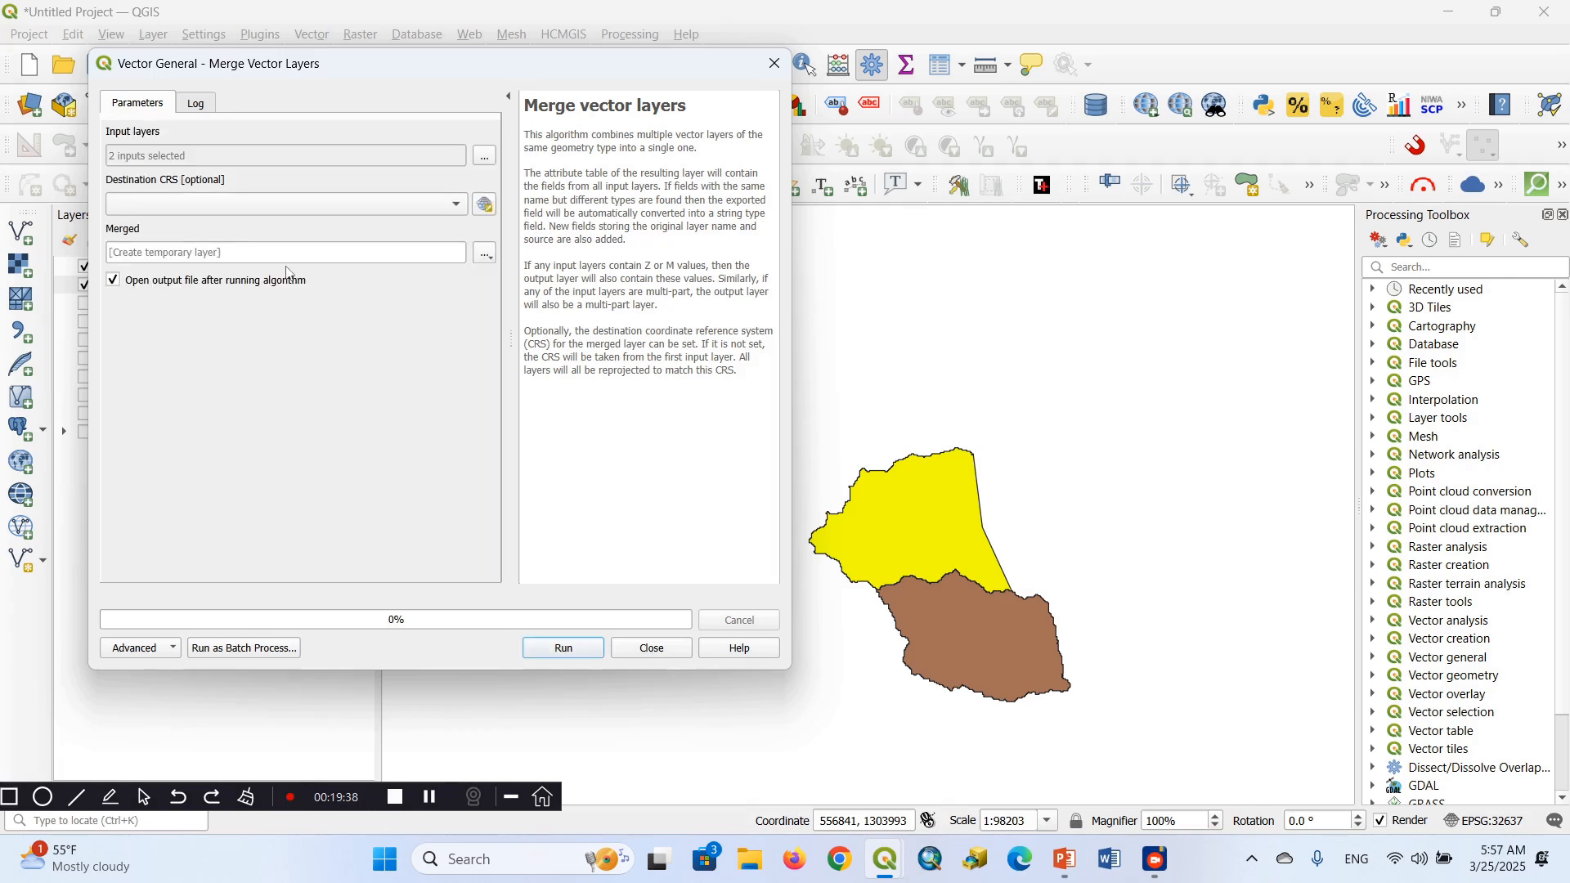
{"action": "left_click", "coordinate": [456, 205]}
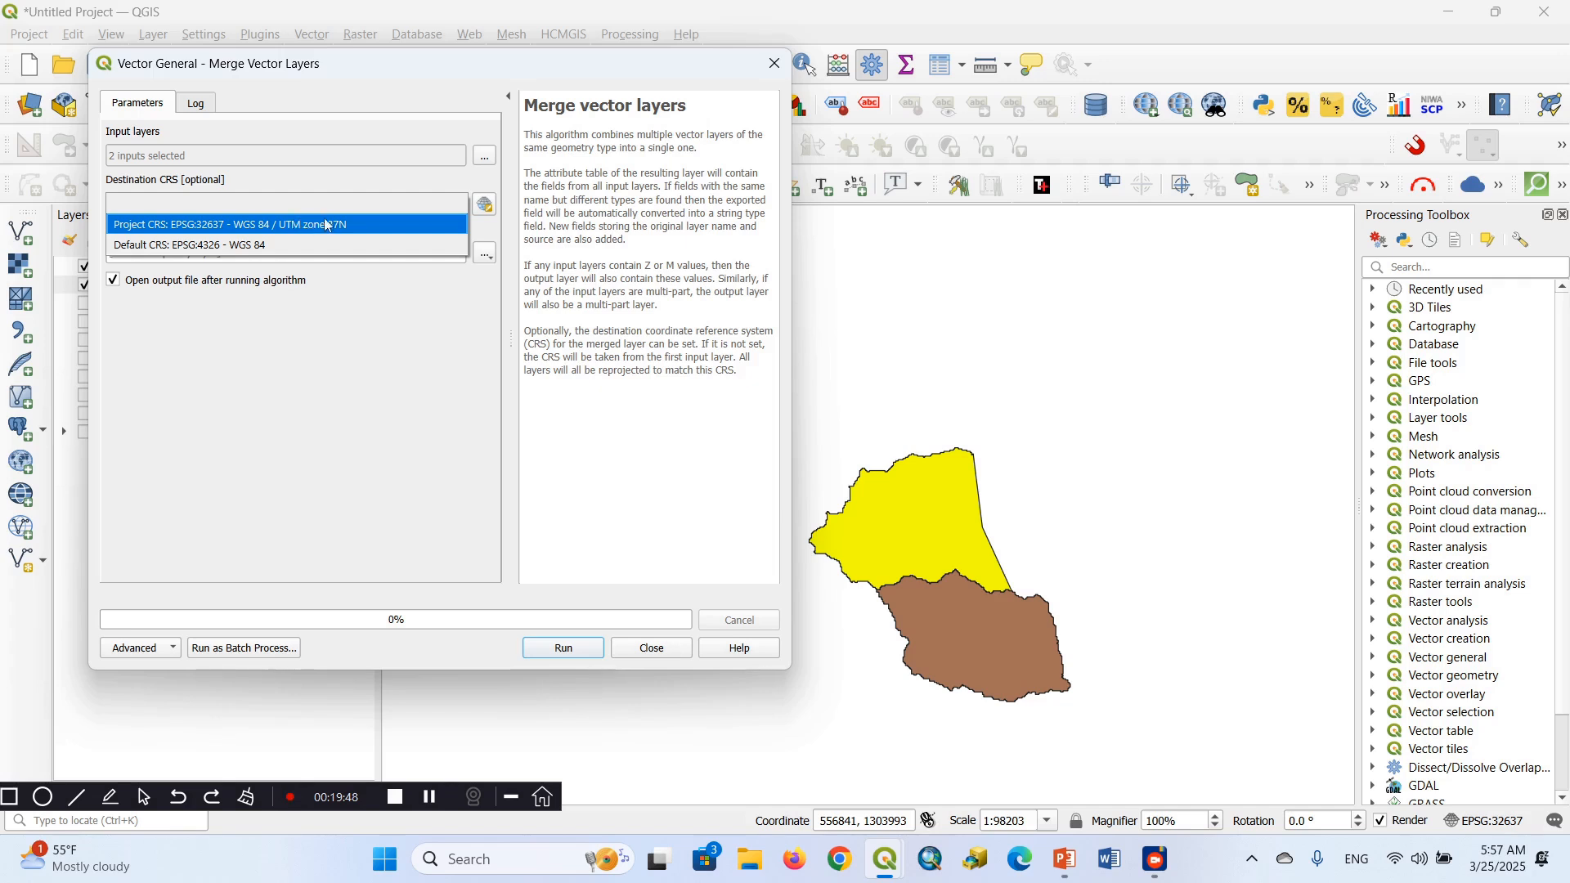
{"action": "left_click", "coordinate": [358, 226]}
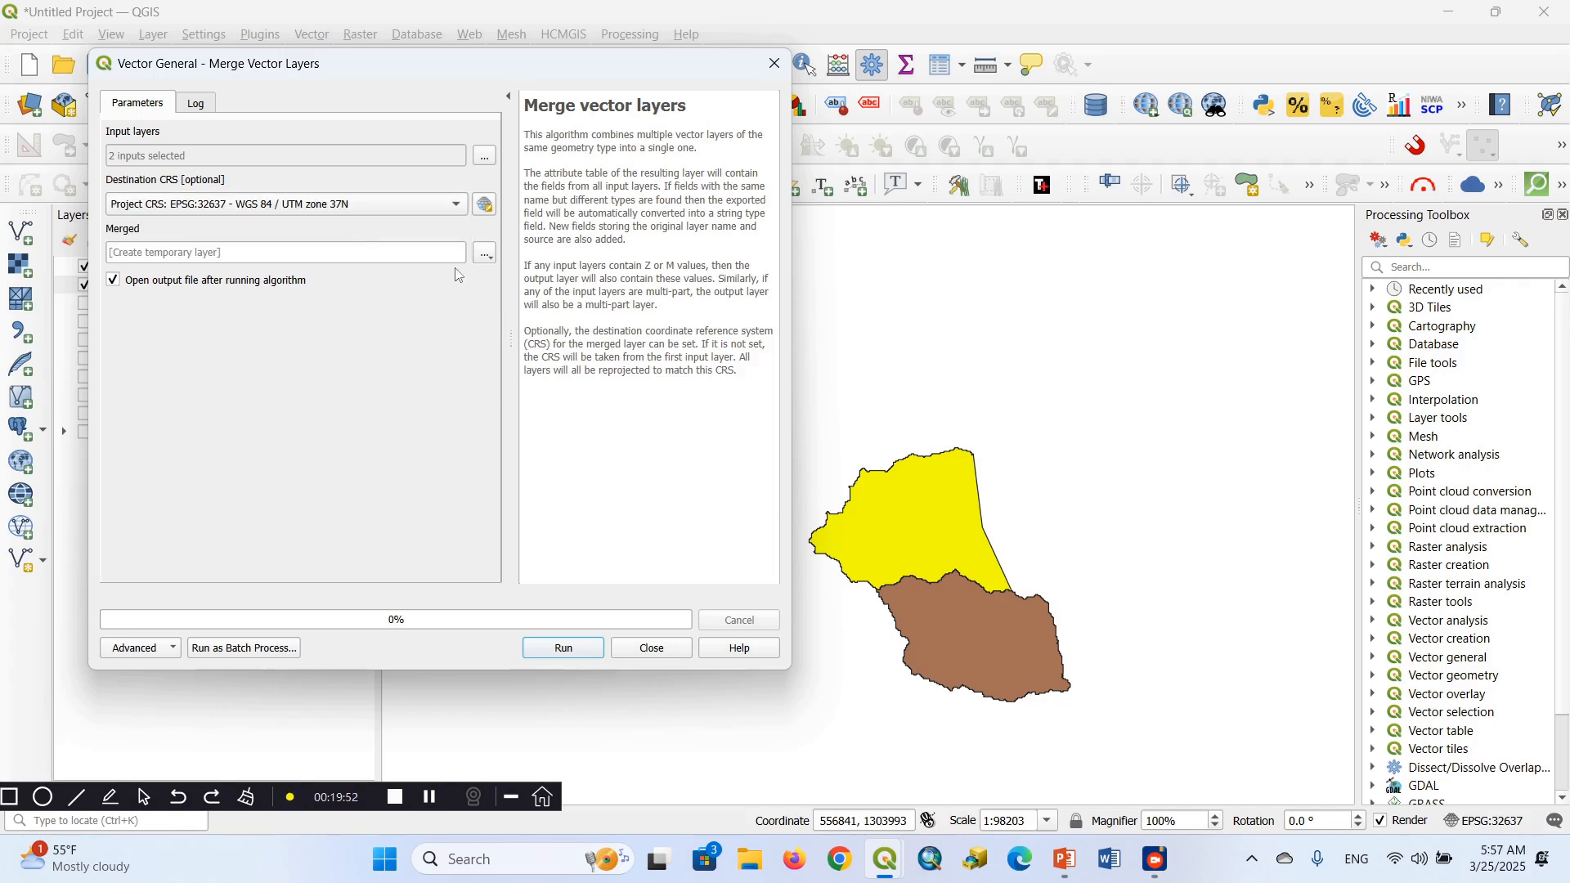
Save the merged output as the shapefile Meregews in the QGIS Beginners T2 folder, run the algorithm and close the dialog
{"action": "left_click", "coordinate": [485, 255]}
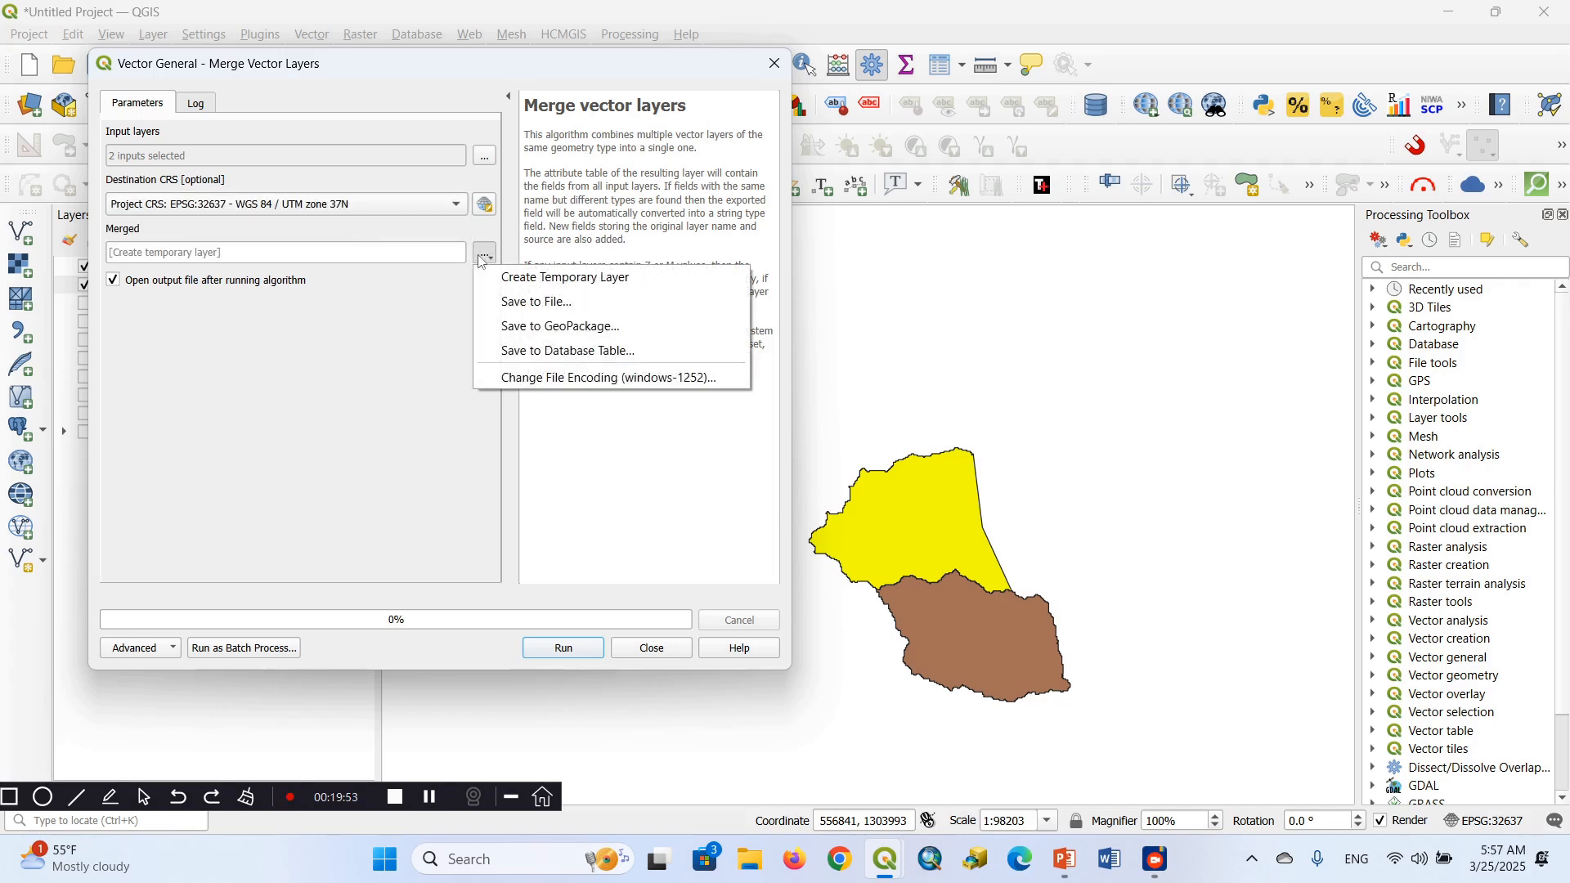
{"action": "left_click", "coordinate": [525, 305]}
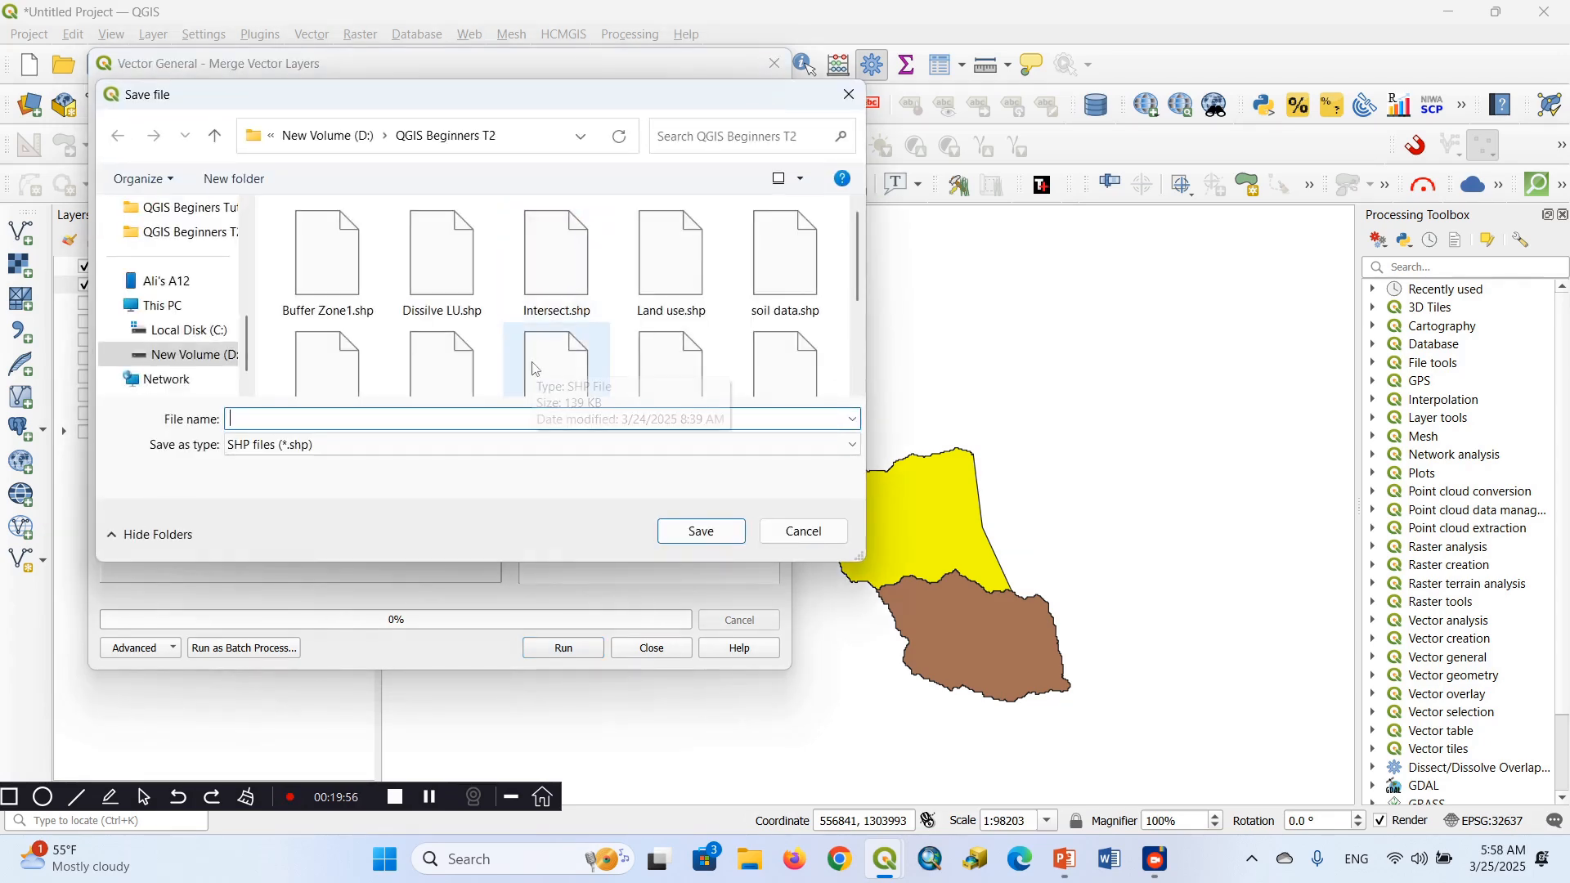
{"action": "type", "text": "Mer"}
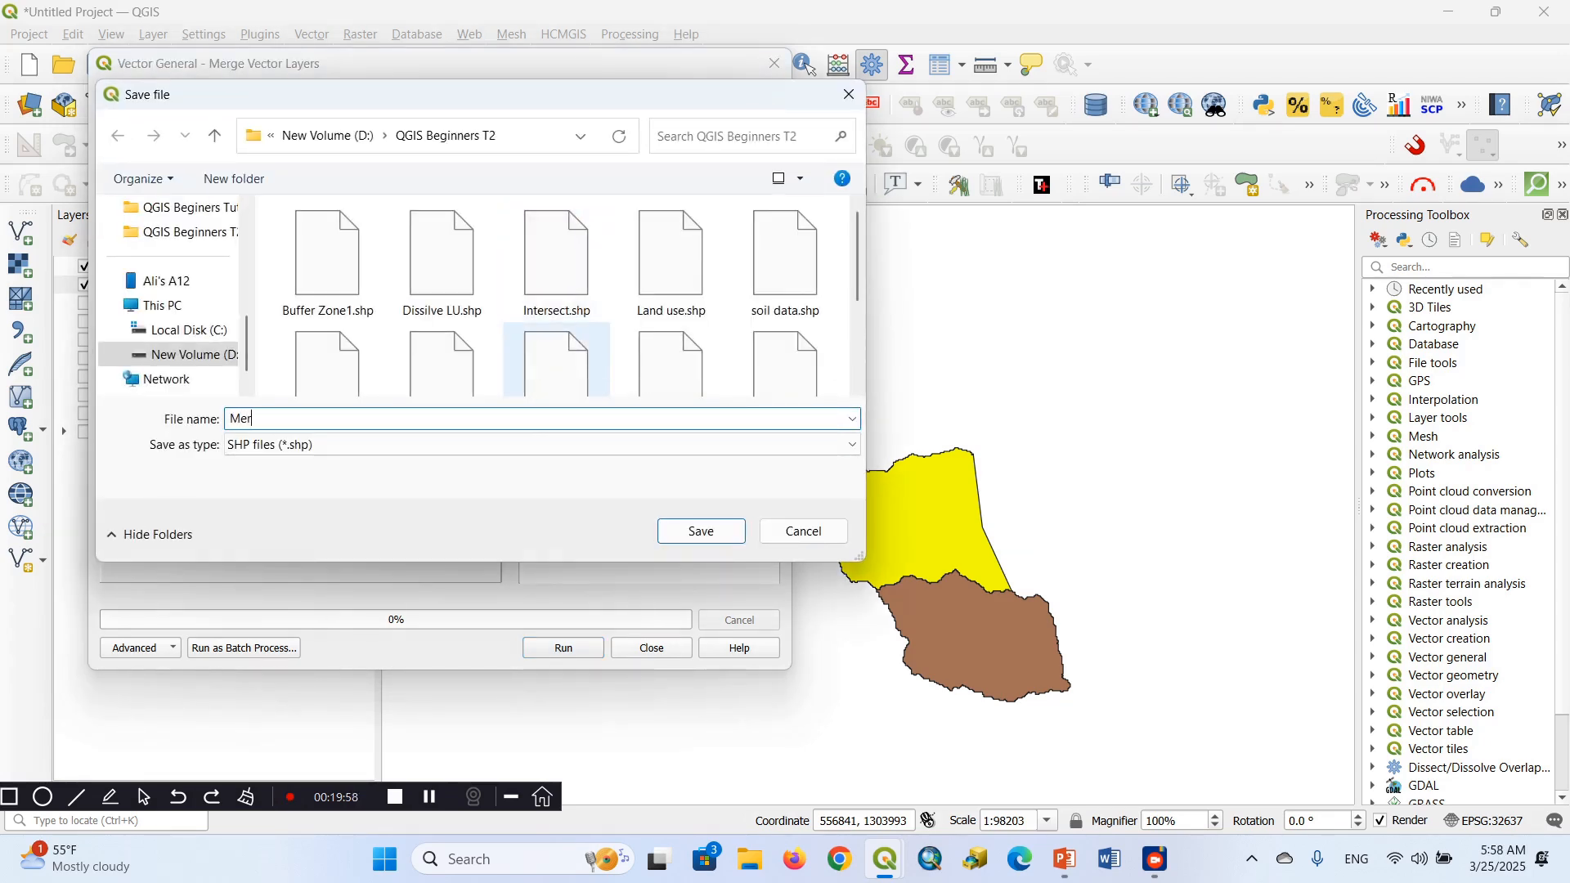
{"action": "type", "text": "egews"}
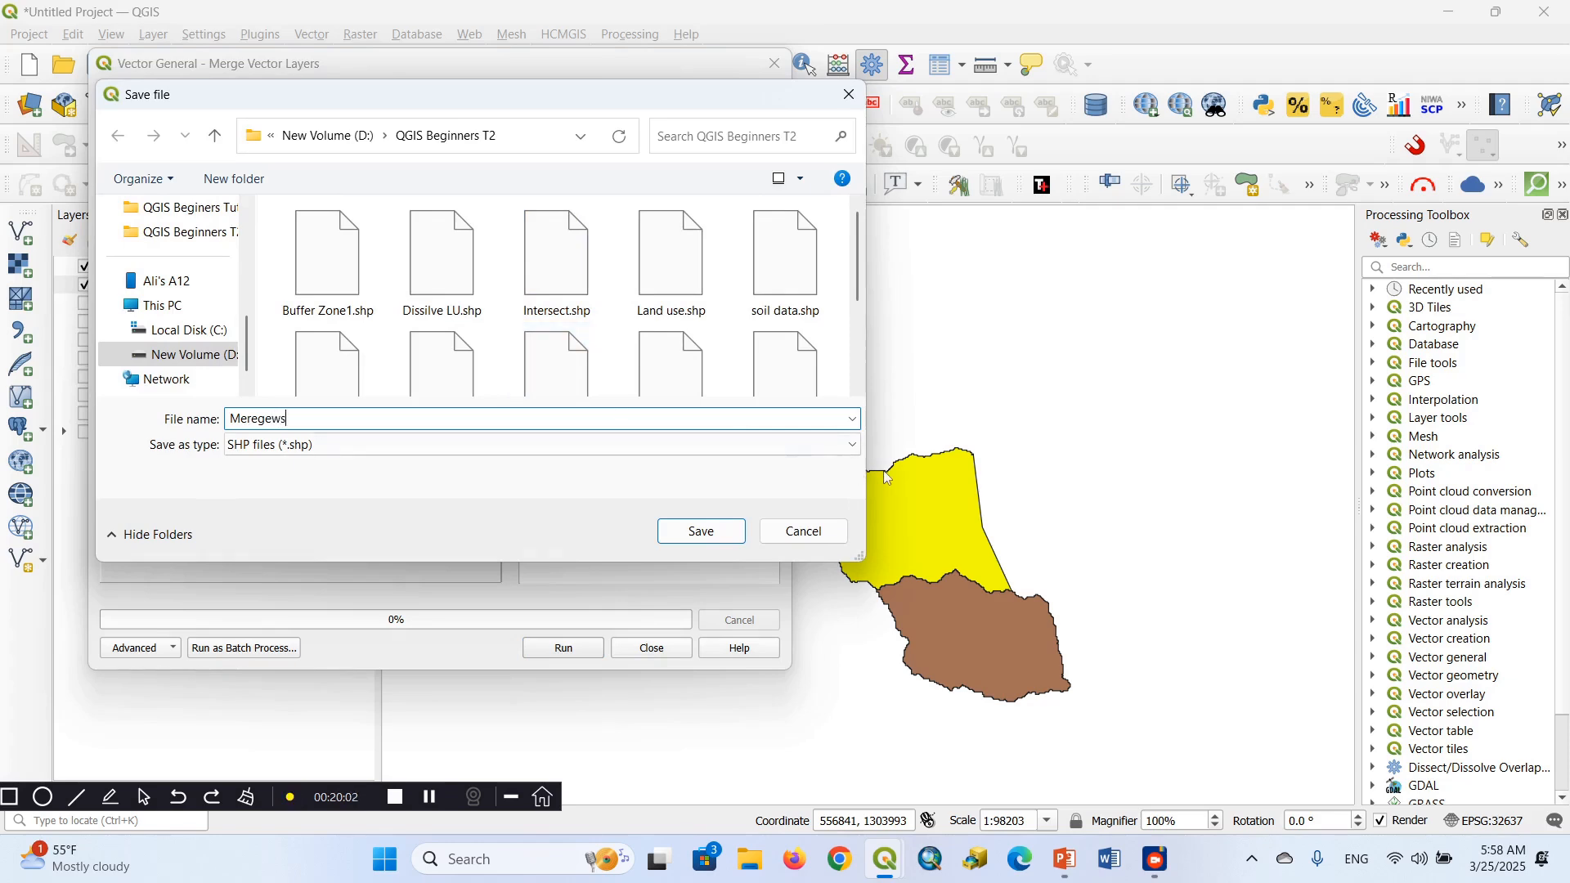
{"action": "left_click", "coordinate": [710, 533]}
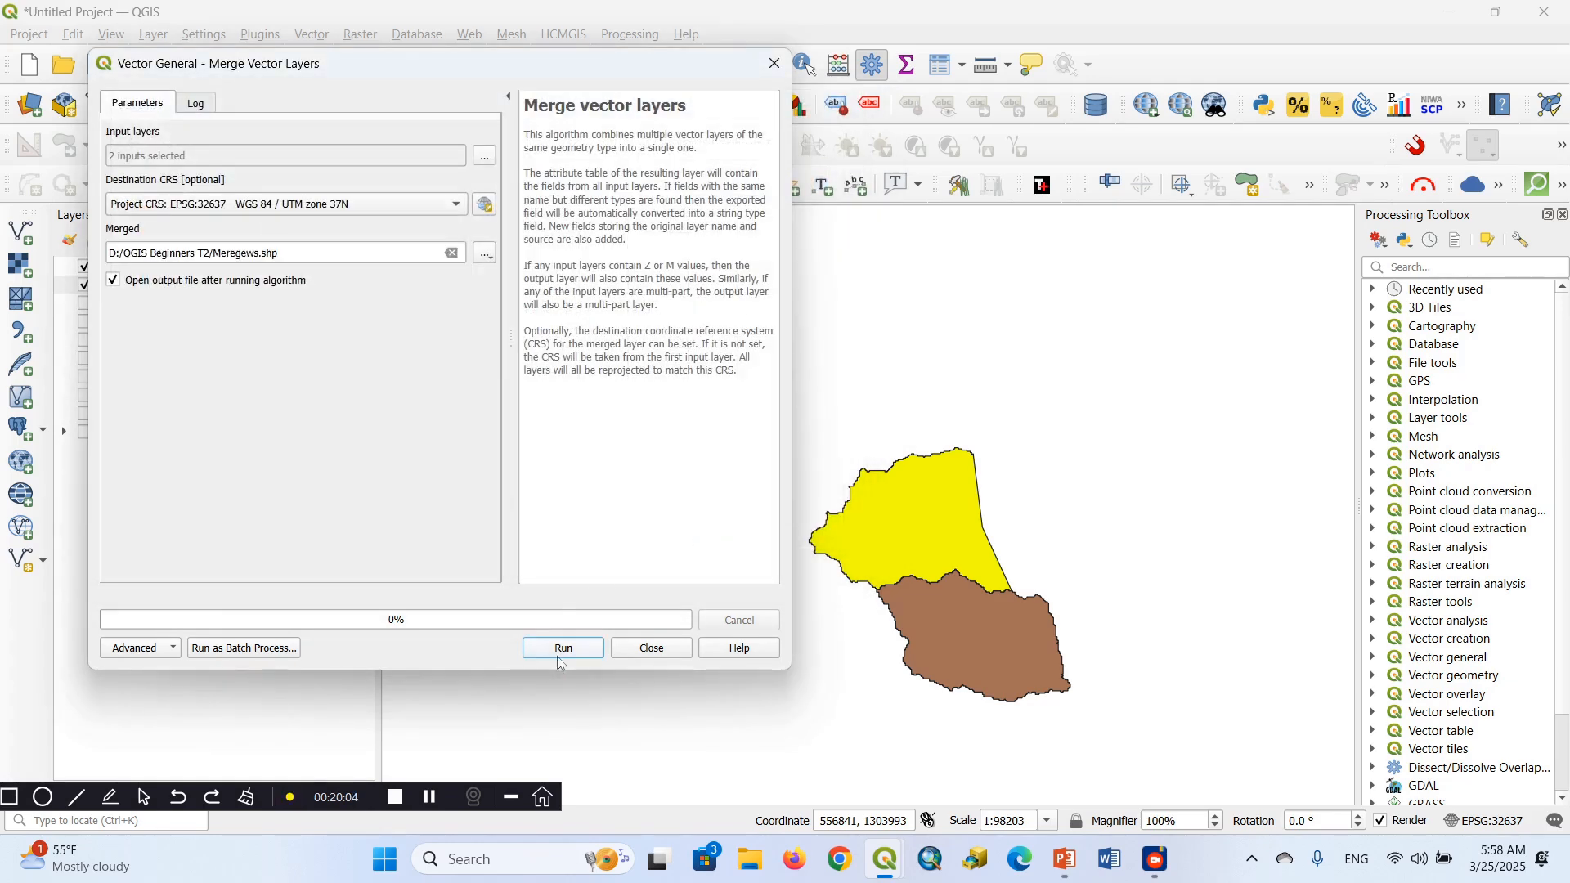
{"action": "left_click", "coordinate": [561, 650]}
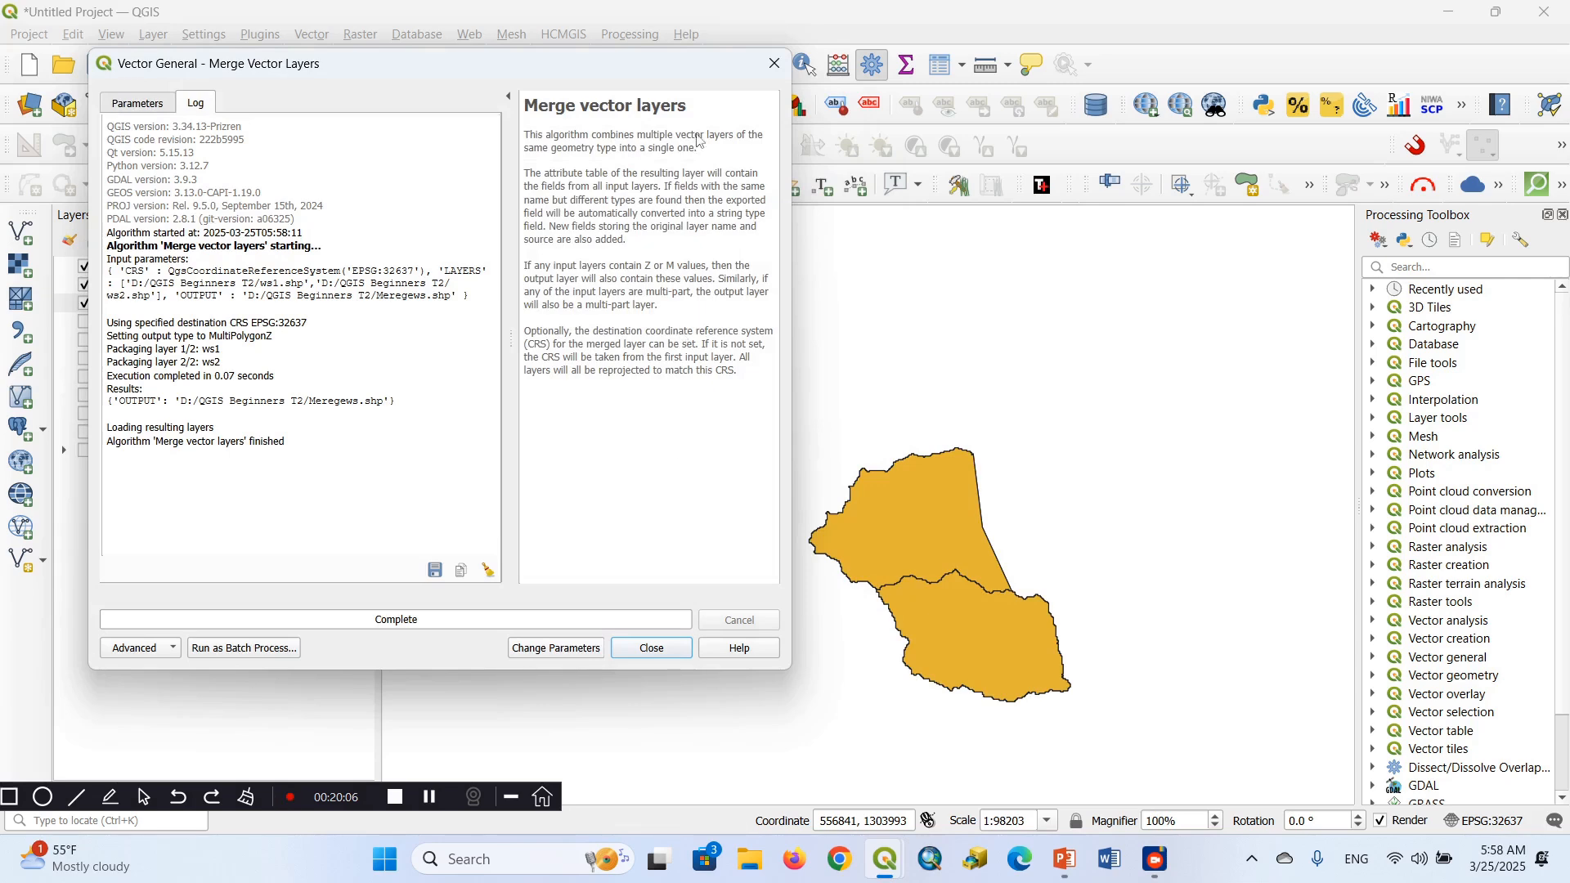
{"action": "left_click", "coordinate": [775, 64]}
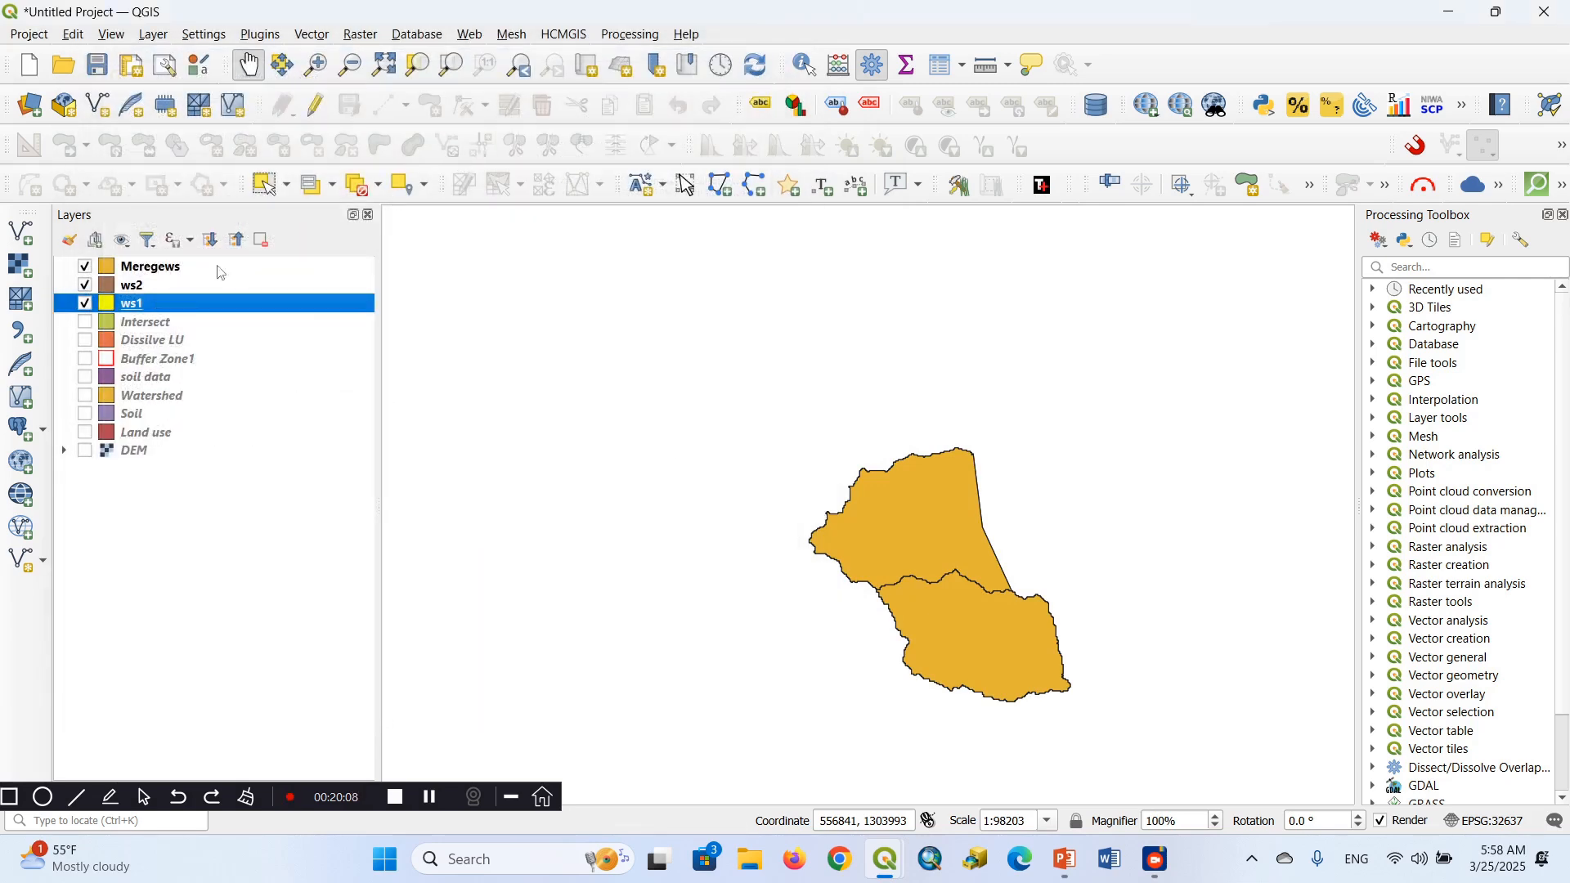
Check the merged Meregews layer by toggling its visibility and examining its attribute table, and close the table
{"action": "left_click", "coordinate": [85, 267]}
{"action": "left_click", "coordinate": [85, 267]}
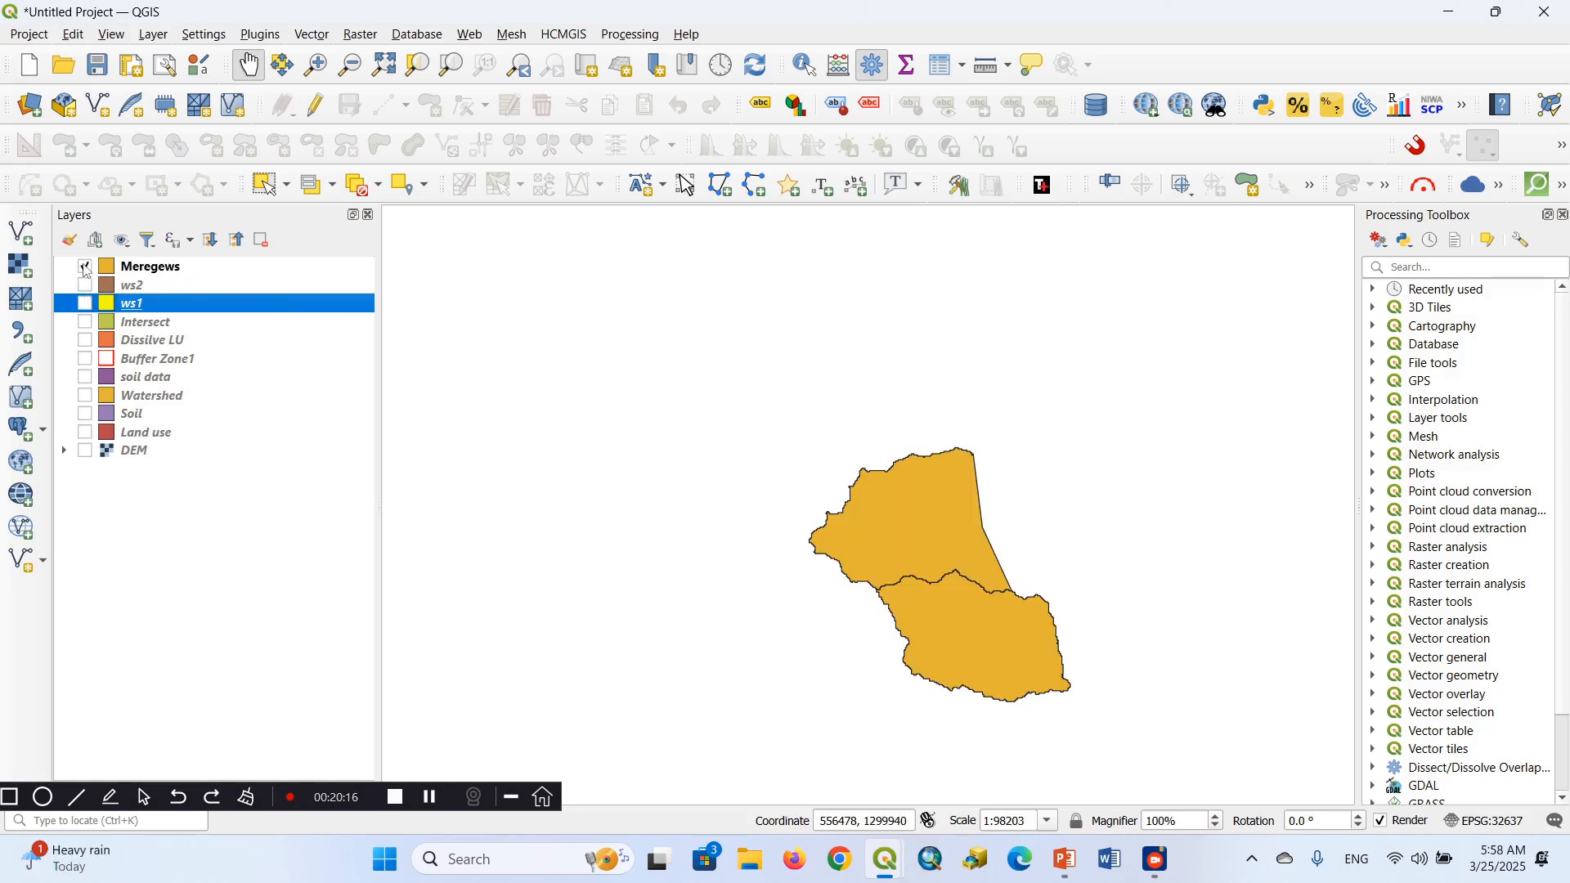
{"action": "right_click", "coordinate": [152, 267]}
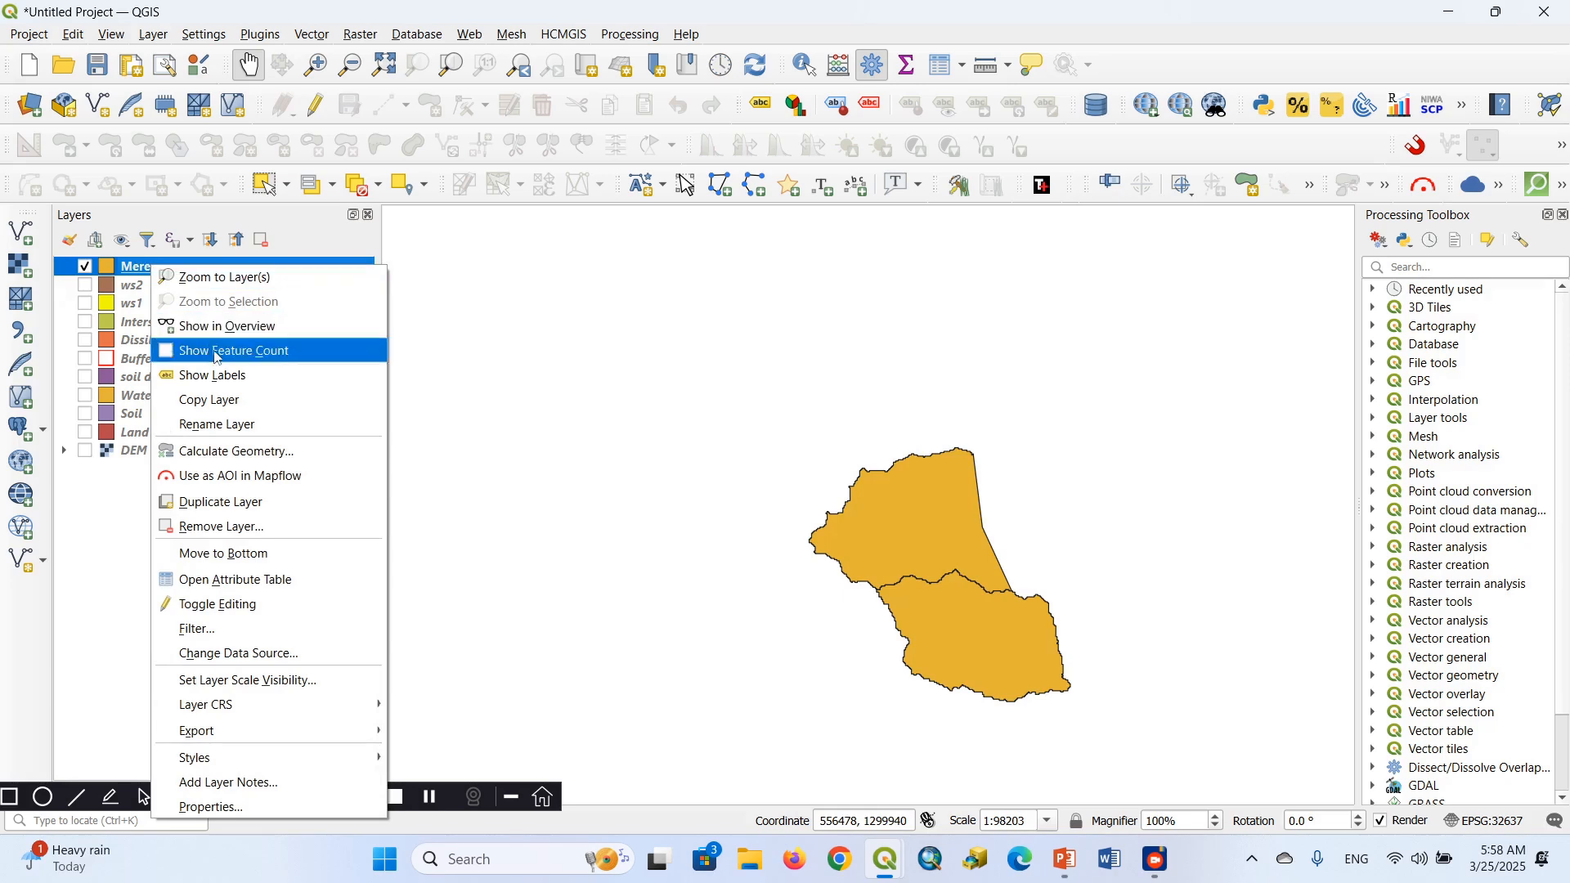
{"action": "left_click", "coordinate": [235, 581]}
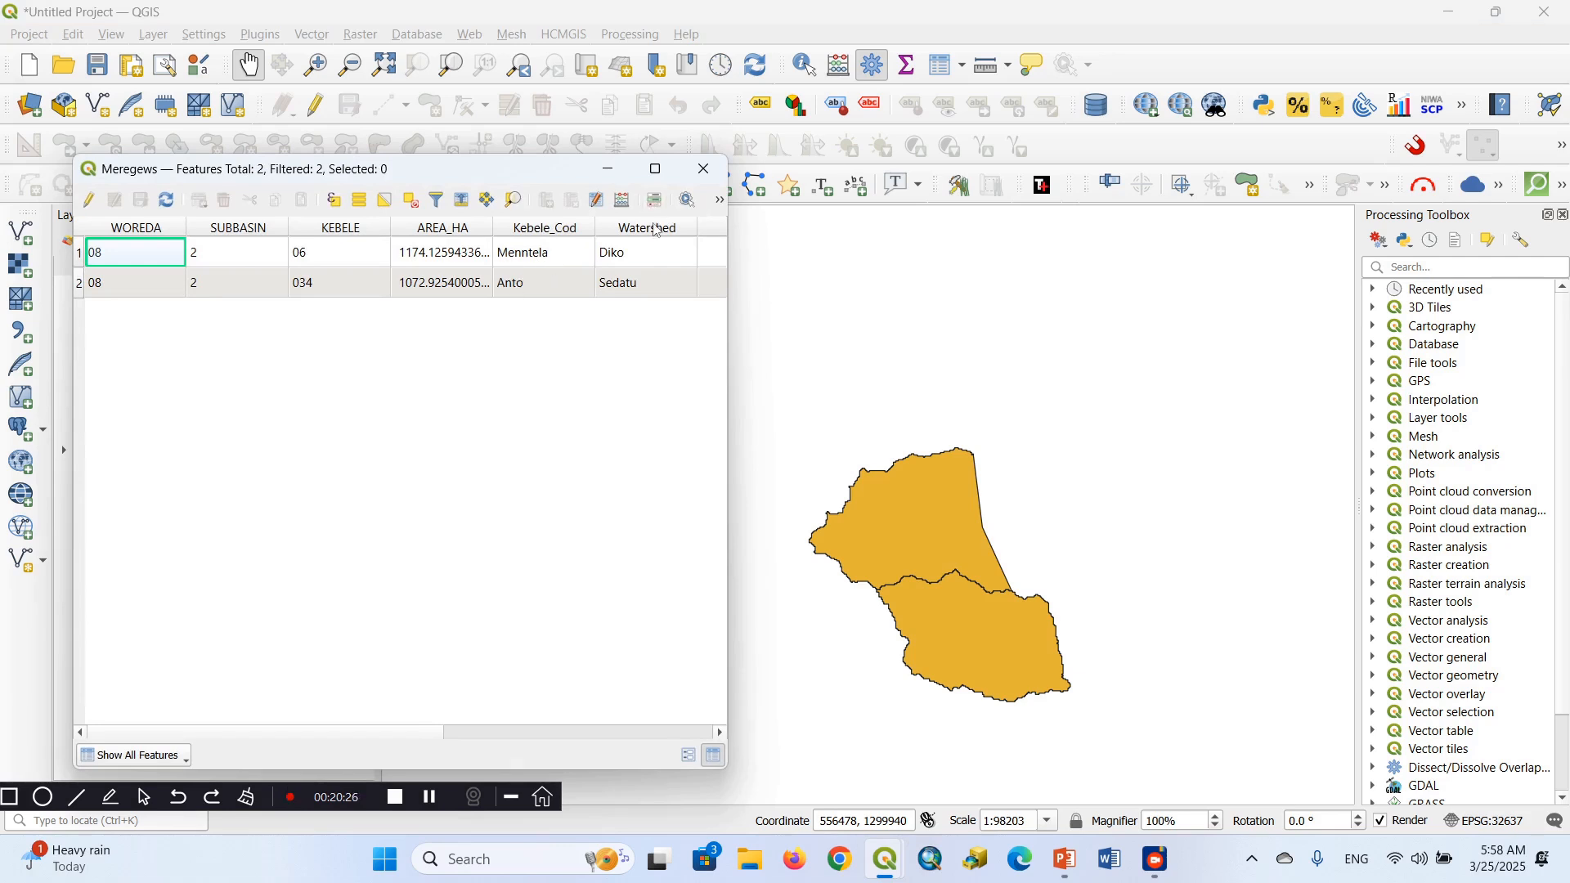
{"action": "left_click", "coordinate": [705, 170]}
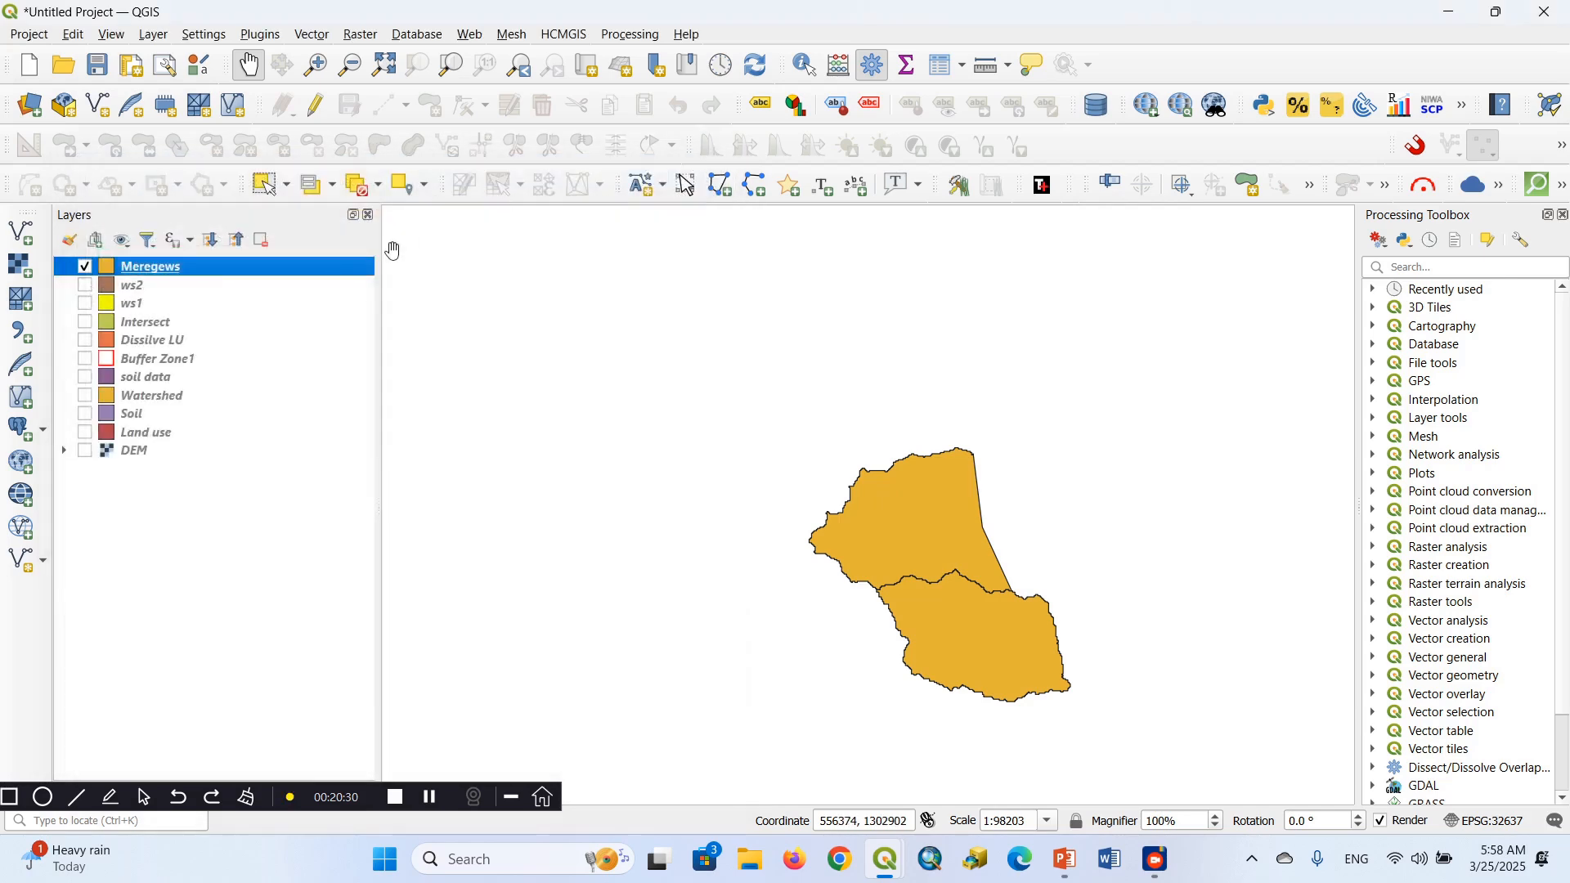
{"action": "right_click", "coordinate": [137, 291]}
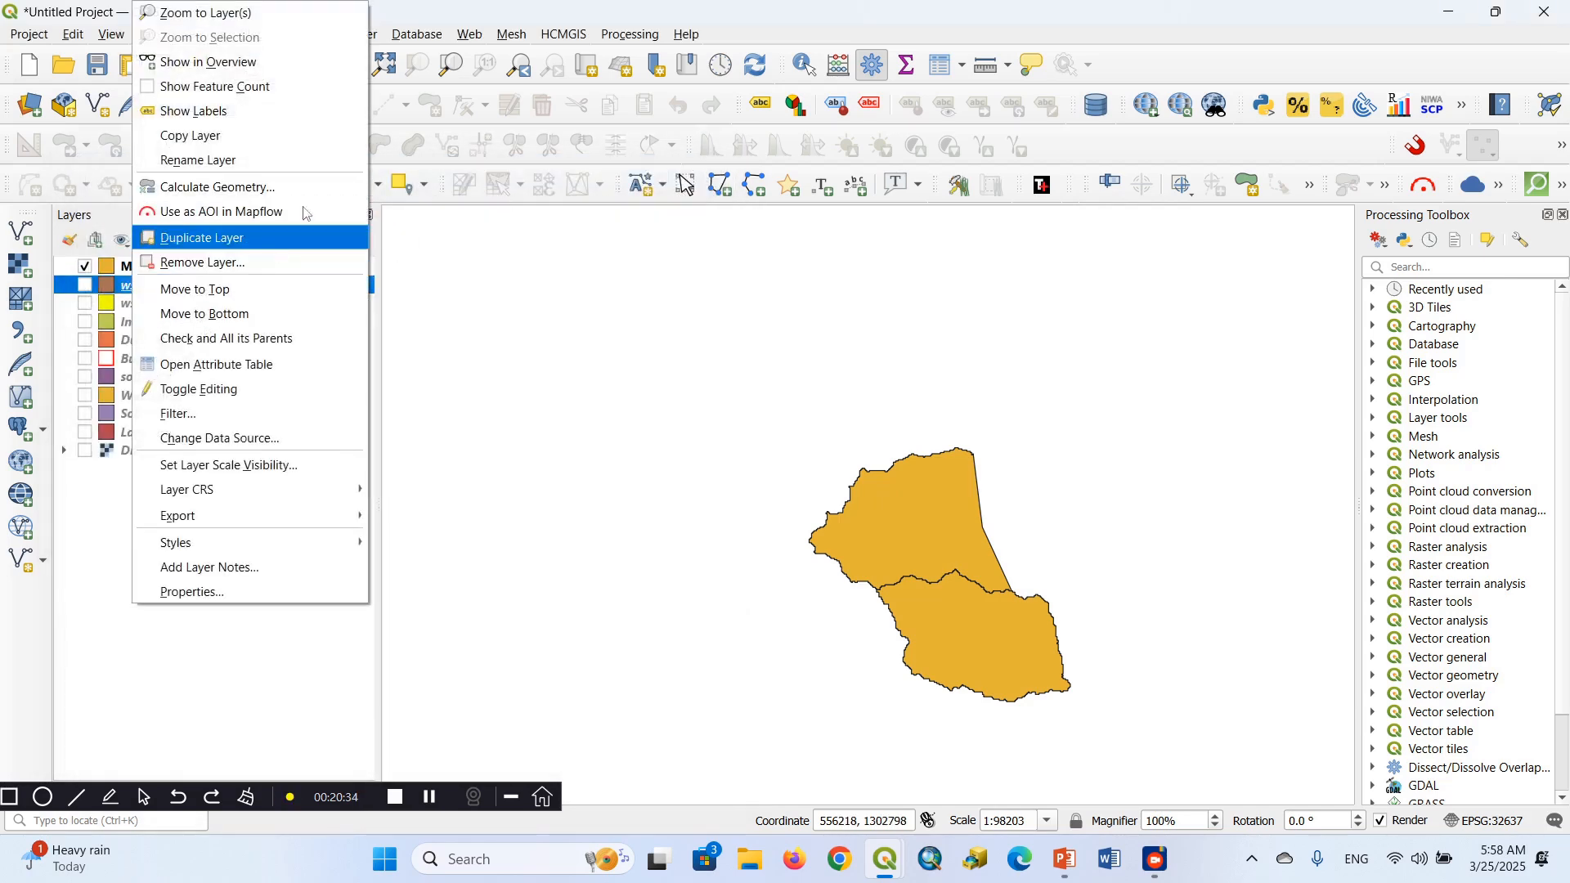
{"action": "left_click", "coordinate": [848, 36]}
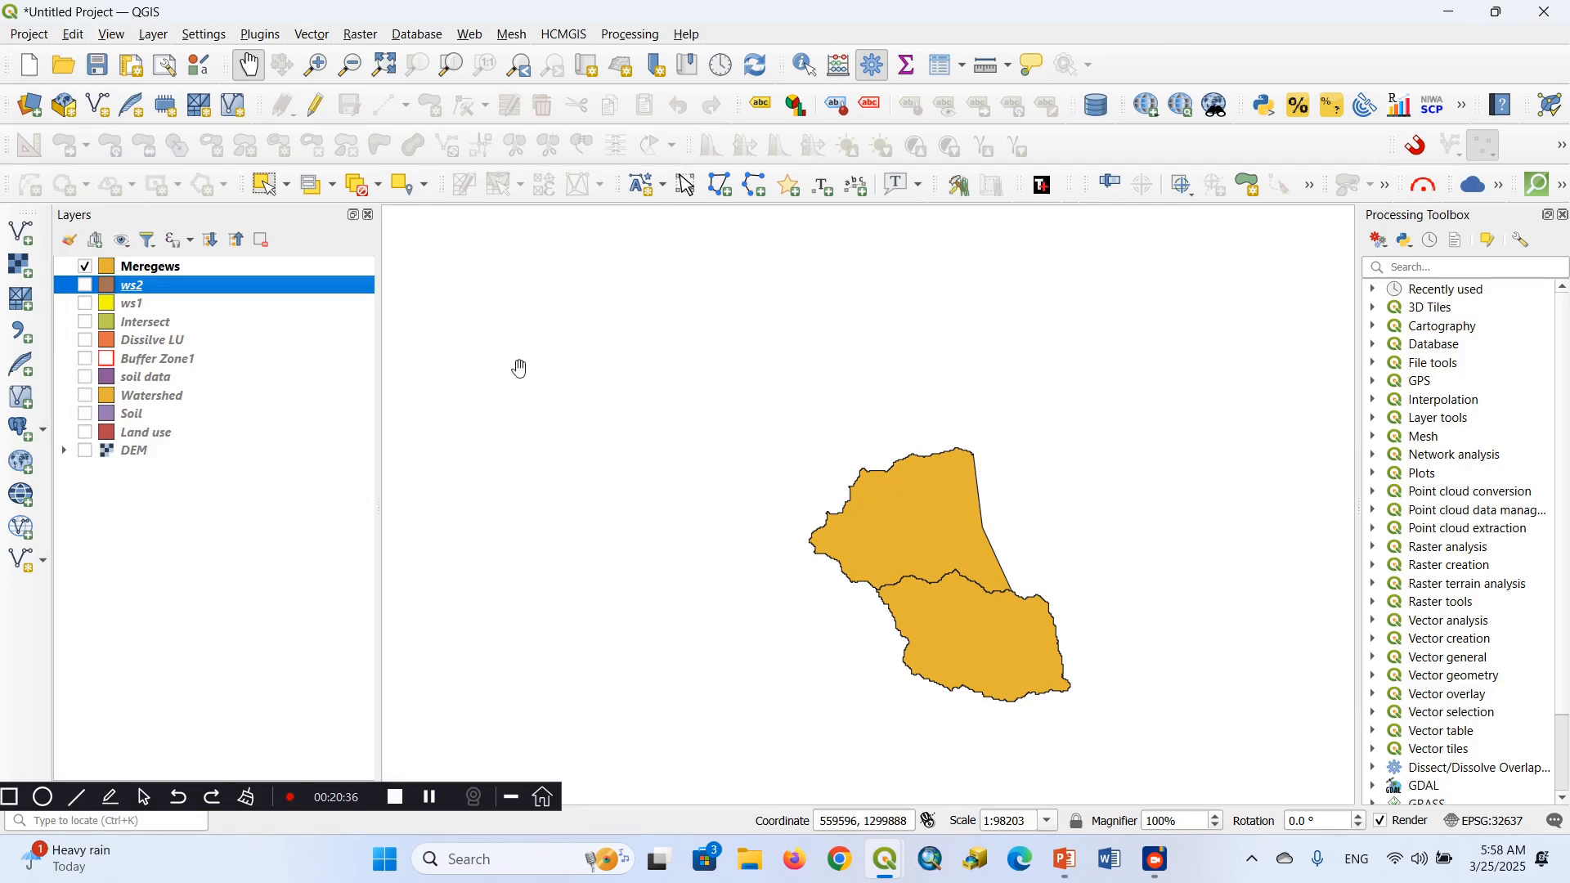
Switch to PowerPoint to read the Basic Symbology slide on styling layers, and return to the QGIS project
{"action": "left_click", "coordinate": [1067, 860]}
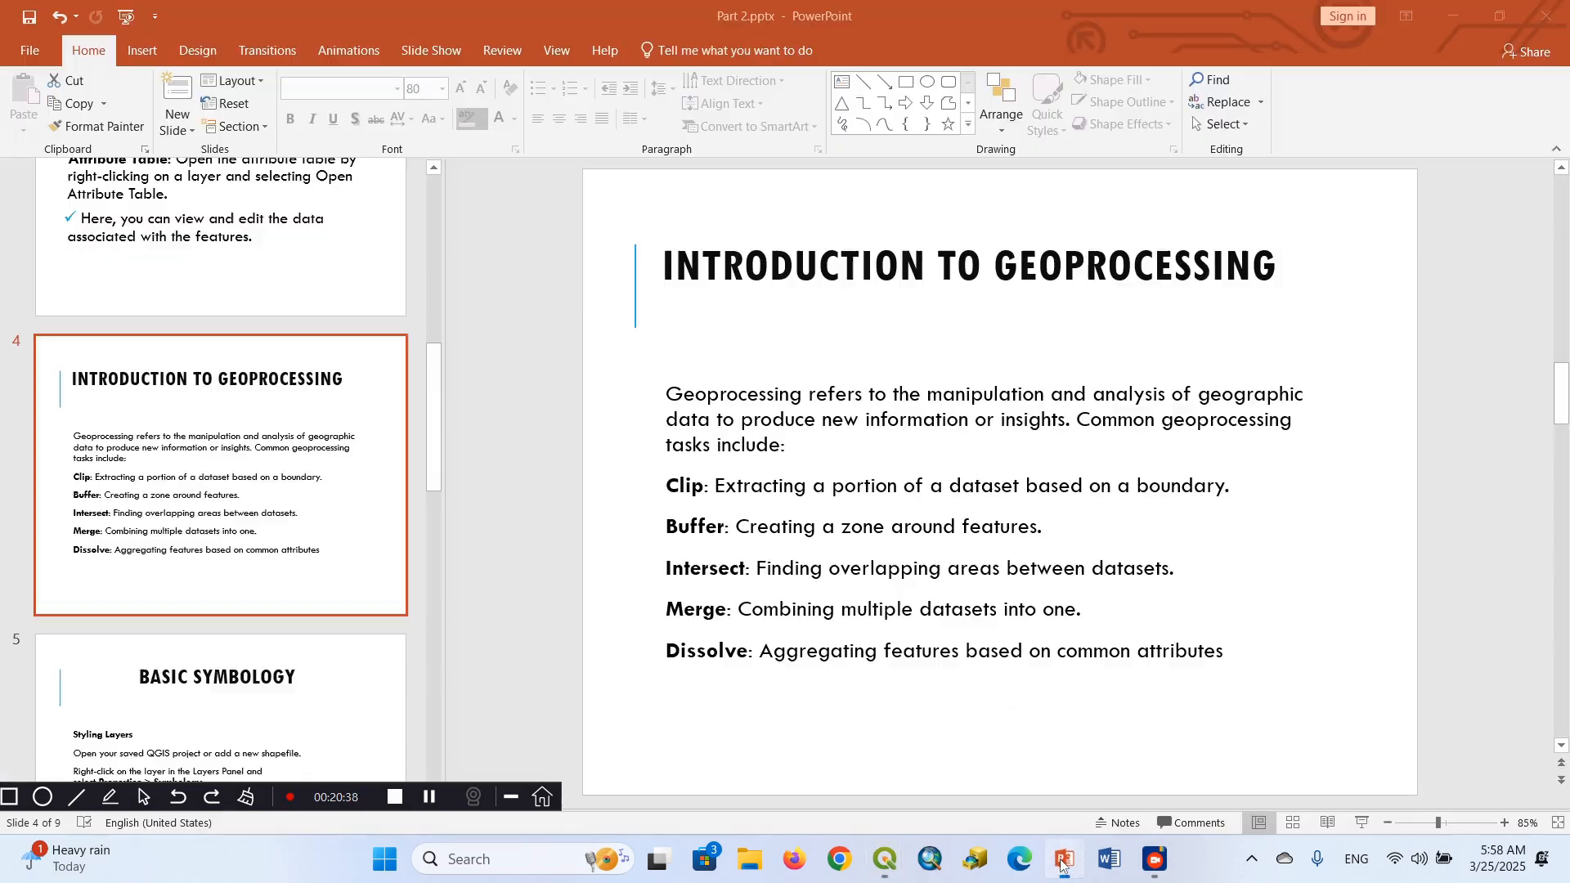
{"action": "left_click", "coordinate": [378, 643]}
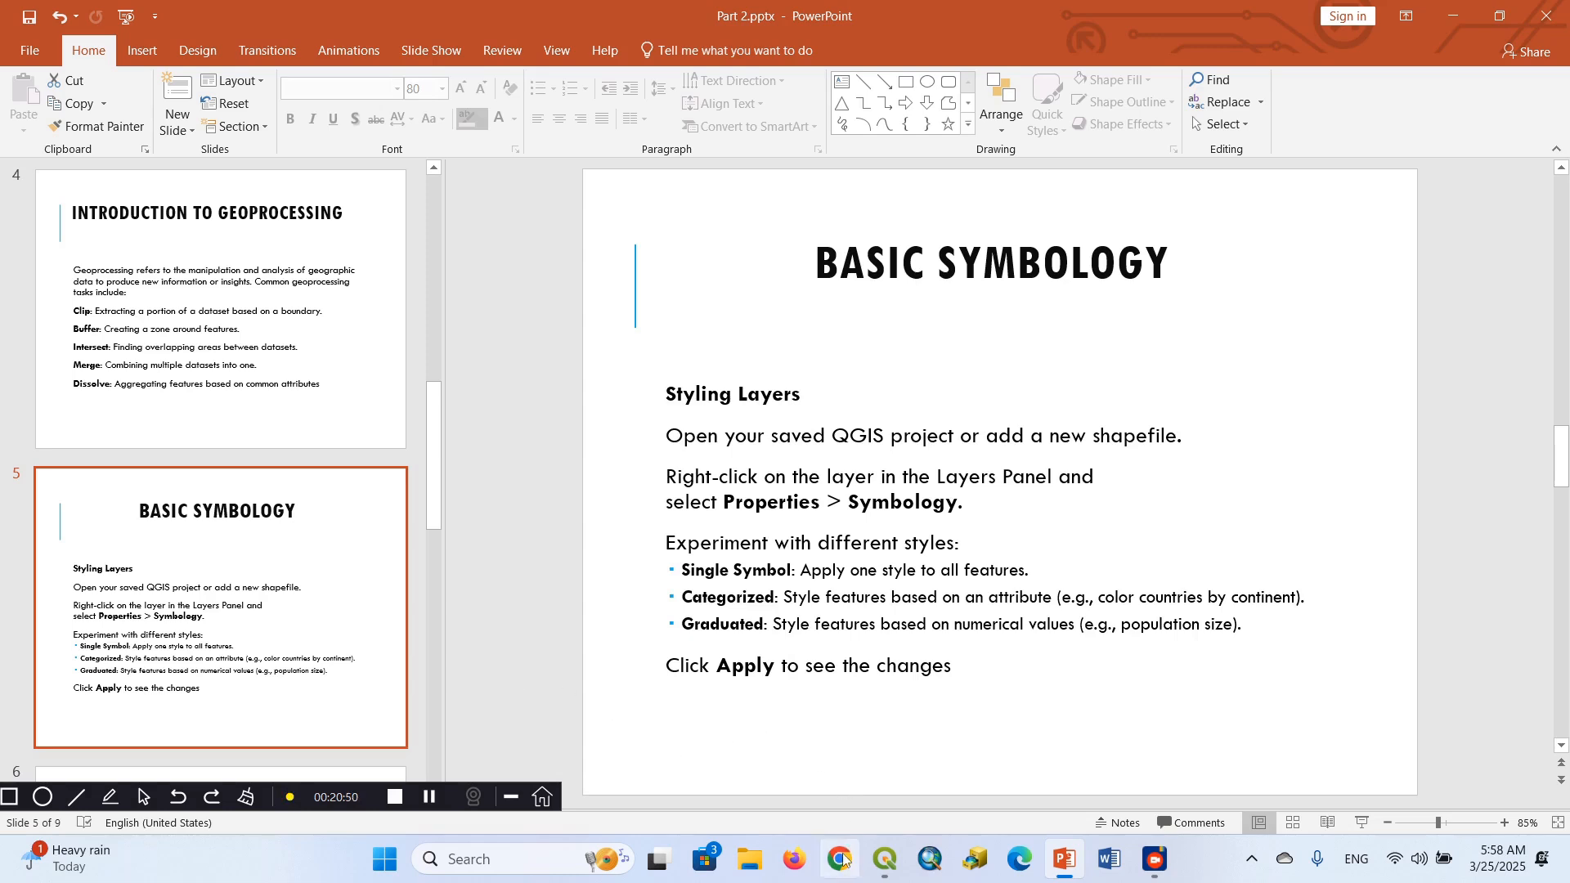
{"action": "mouse_move", "coordinate": [898, 853]}
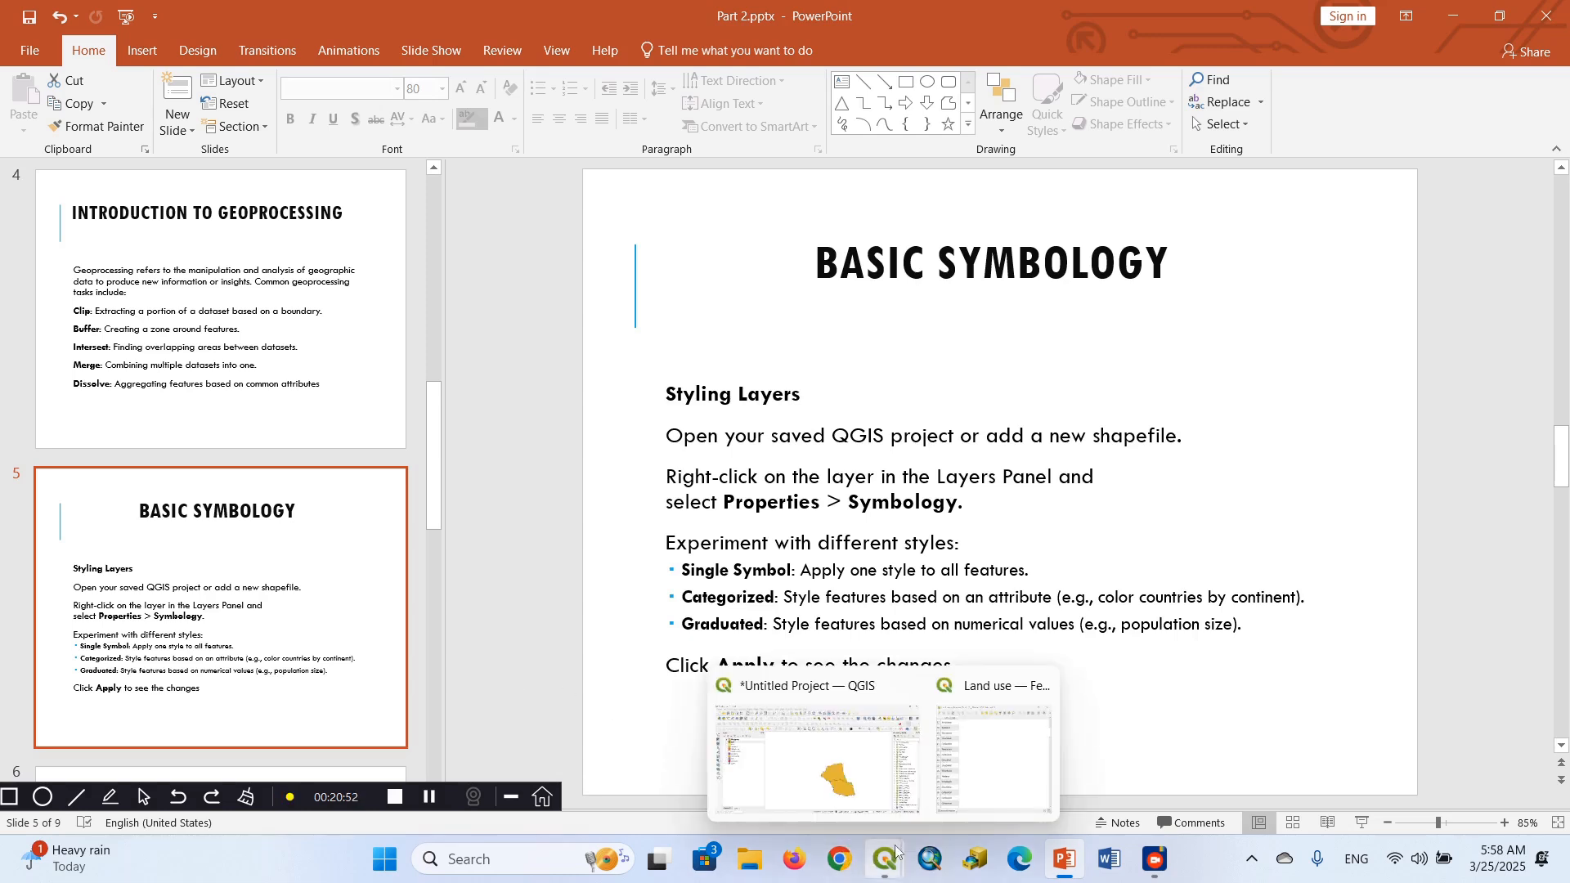
{"action": "left_click", "coordinate": [834, 752]}
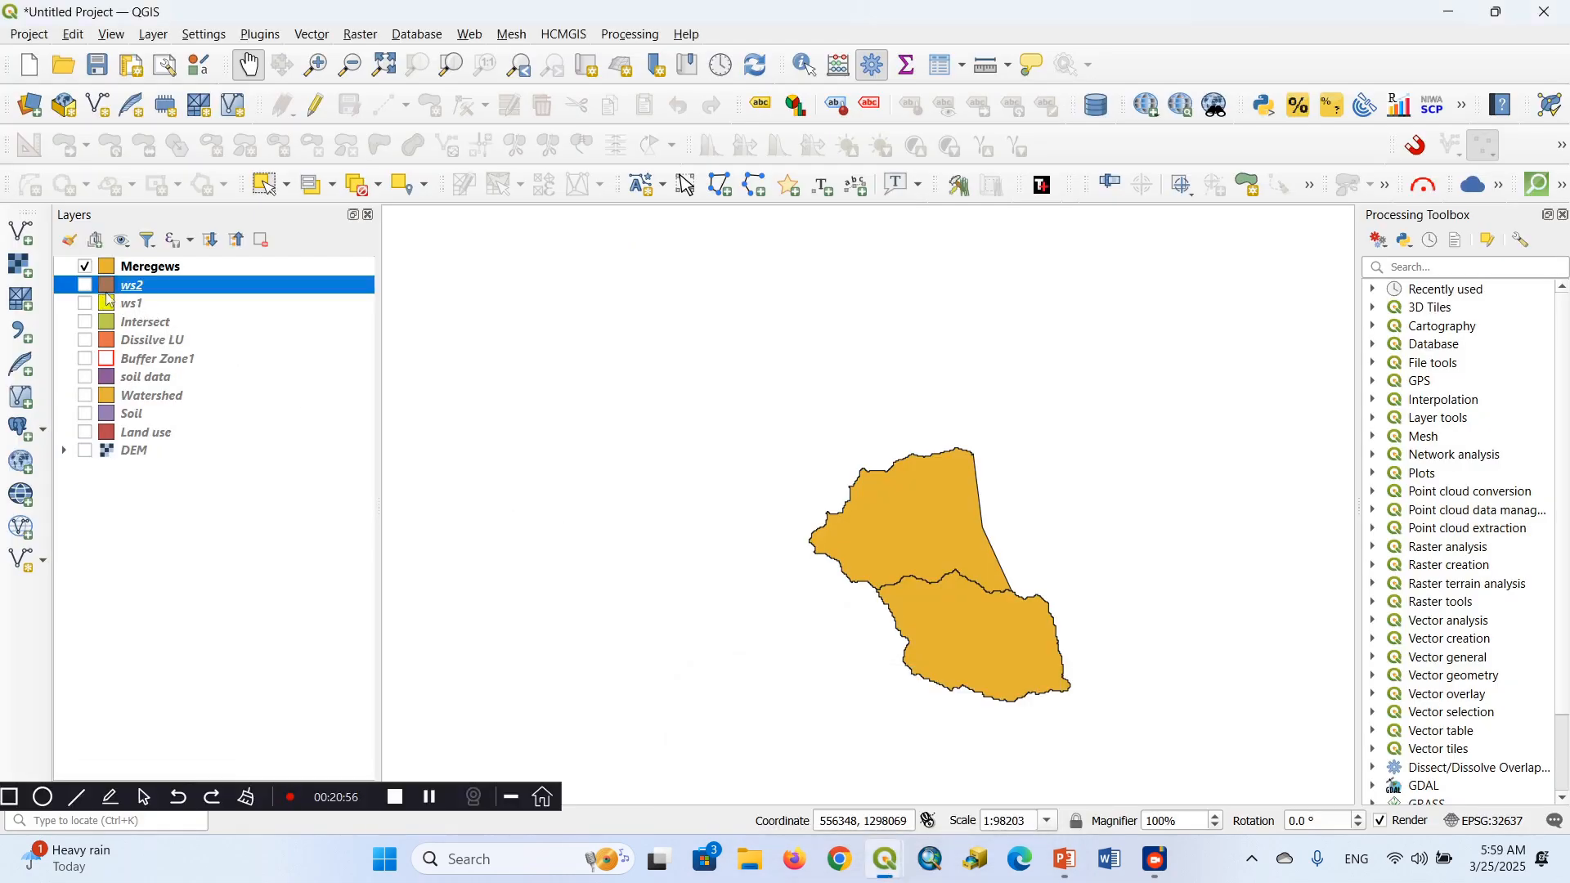
Move the Watershed layer to the top of the layer list and show it alone with its feature selection cleared
{"action": "right_click", "coordinate": [154, 396]}
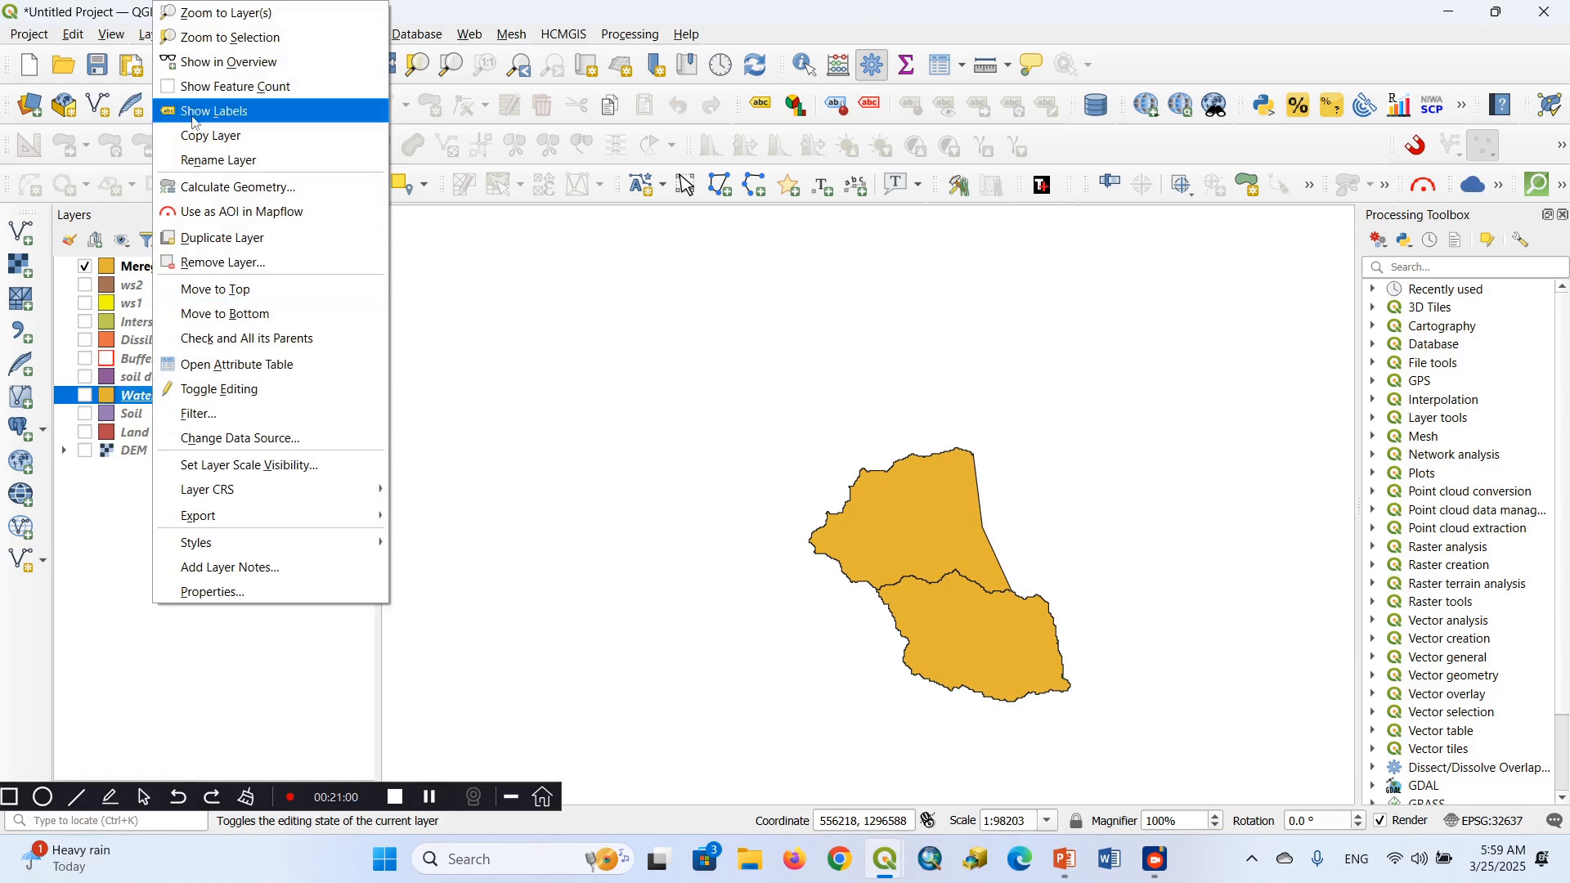
{"action": "left_click", "coordinate": [220, 296]}
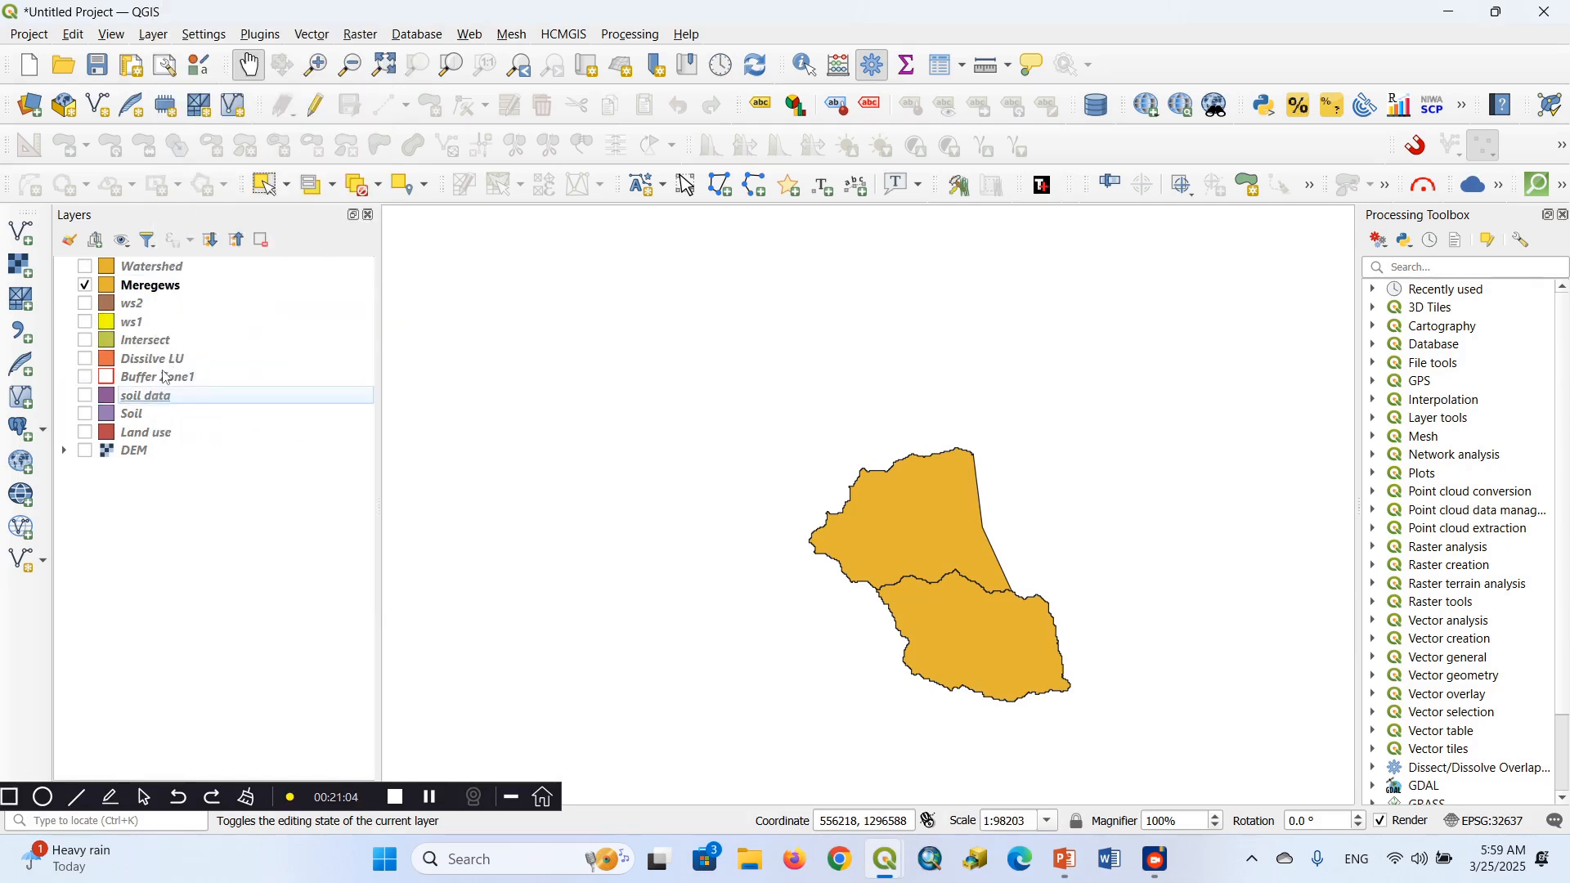
{"action": "left_click", "coordinate": [85, 267]}
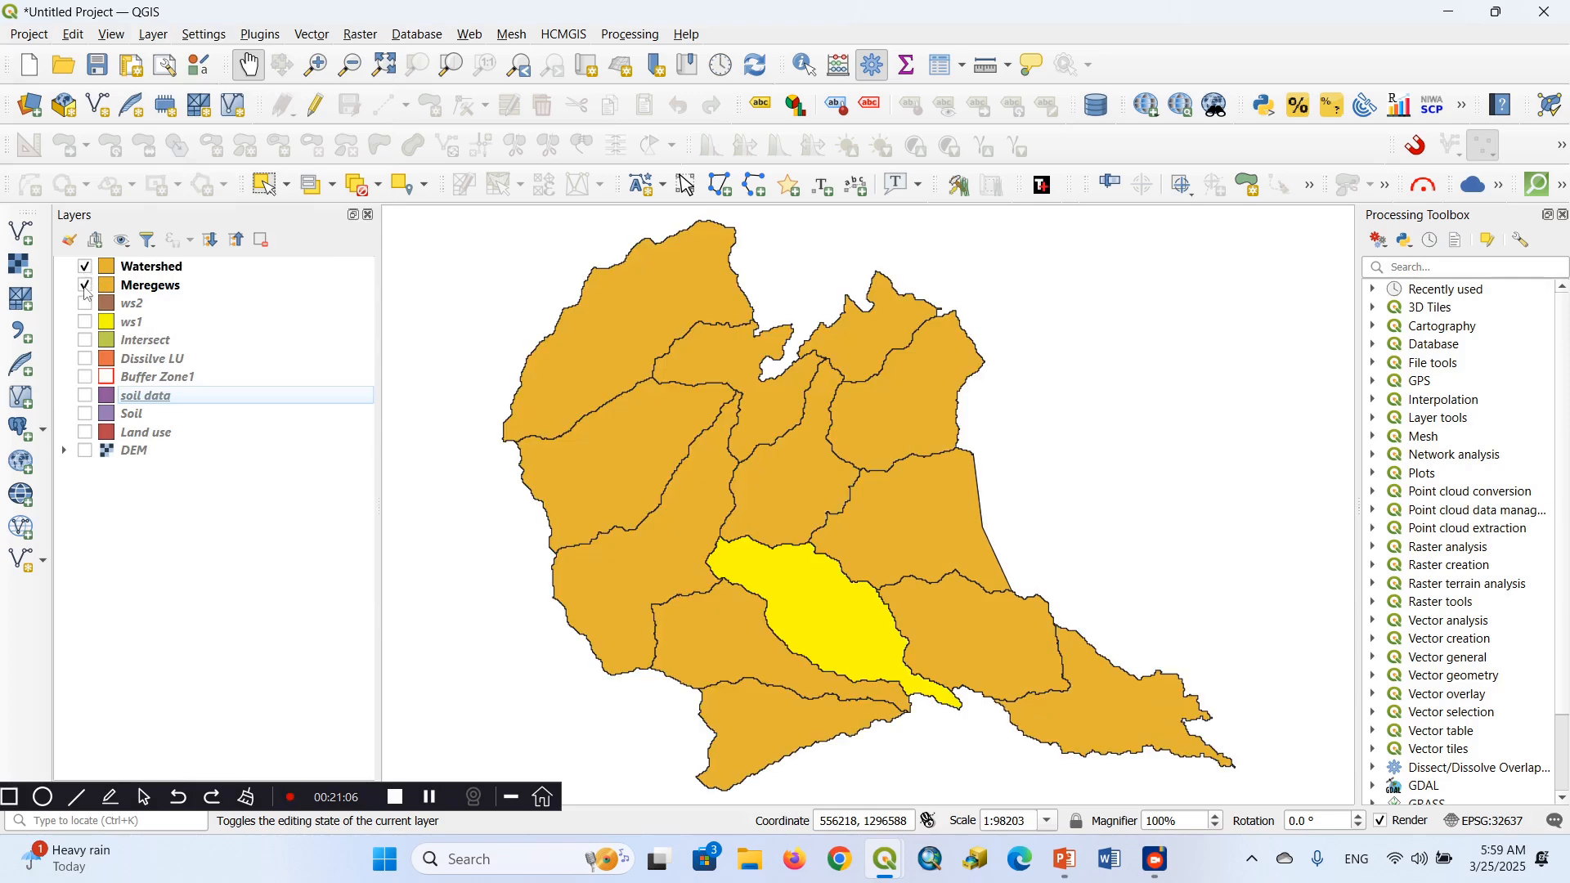
{"action": "left_click", "coordinate": [85, 289]}
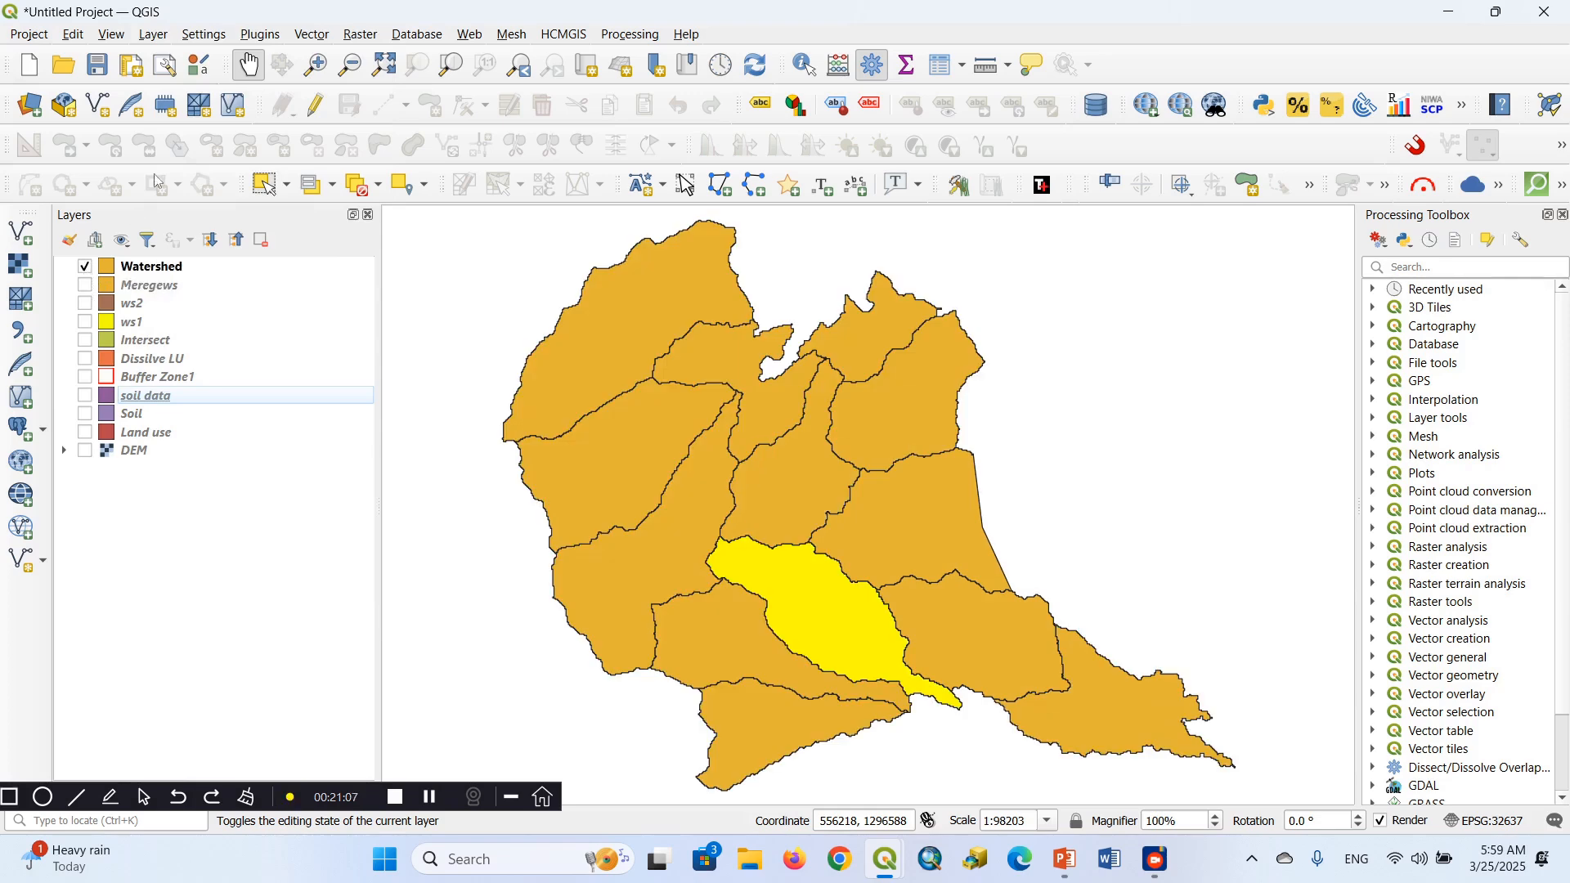
{"action": "left_click", "coordinate": [362, 189]}
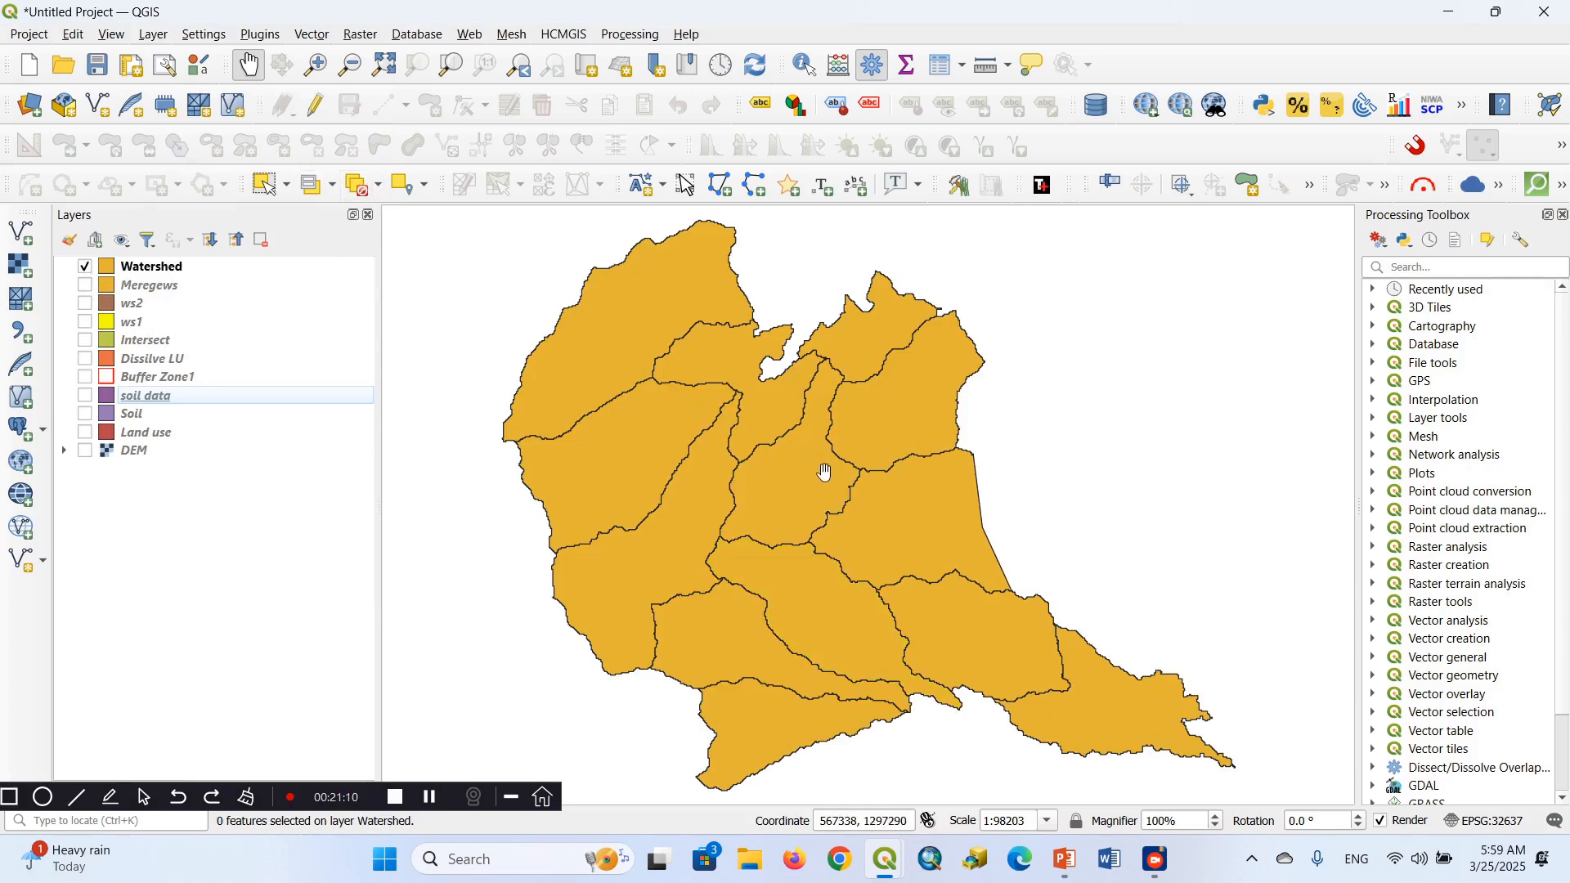
{"action": "left_click_drag", "start_coordinate": [822, 473], "coordinate": [803, 424]}
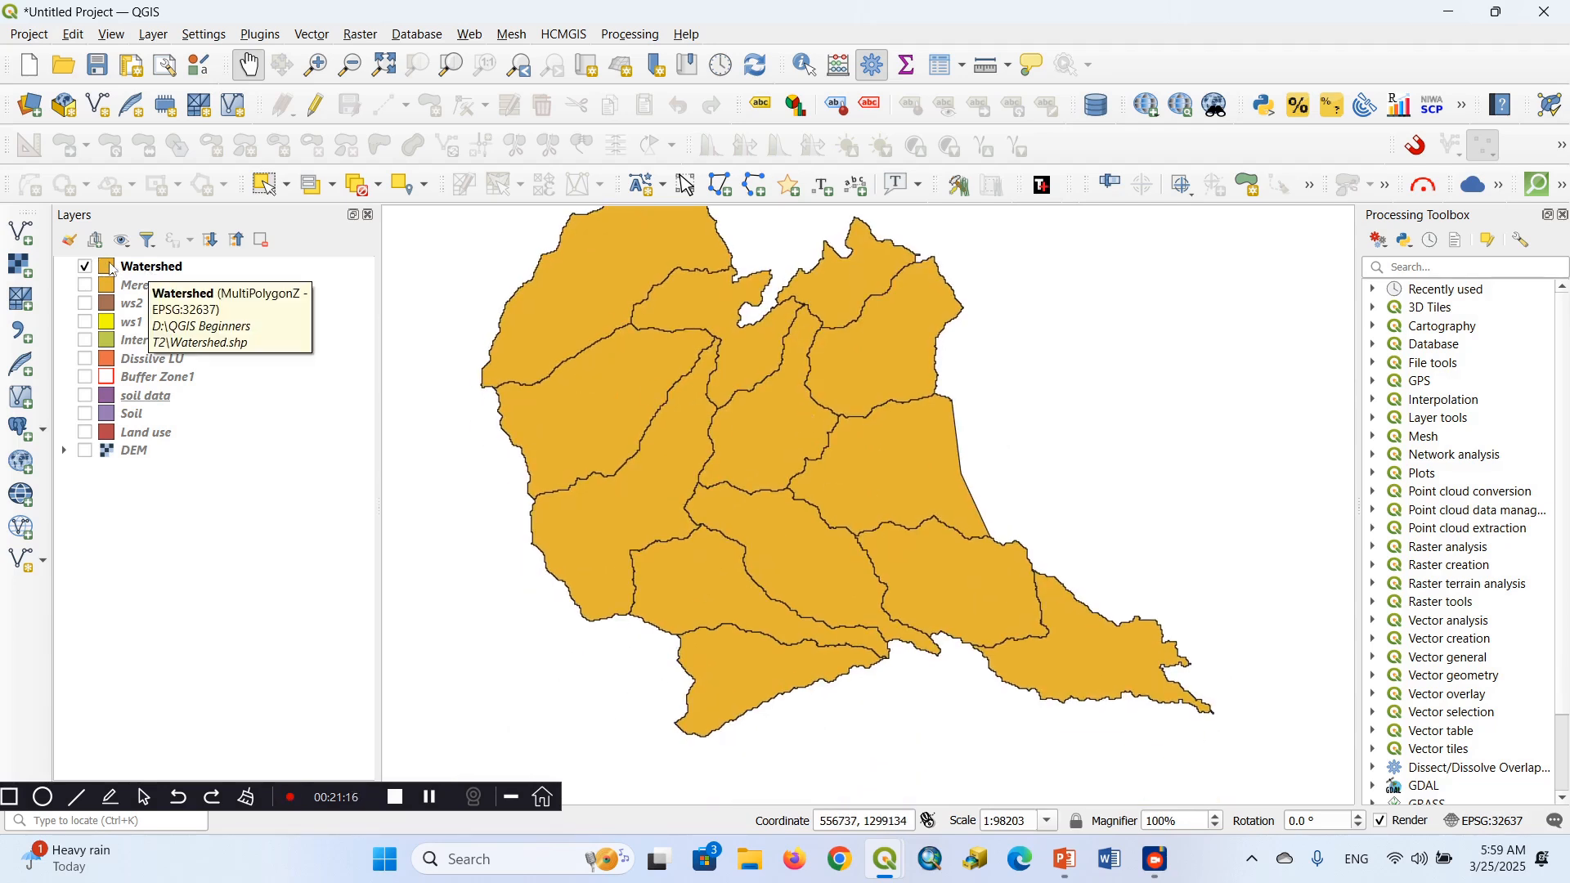
Set the Watershed layer's single-symbol fill colour to bright green from the recent colours and apply it
{"action": "left_click", "coordinate": [112, 270]}
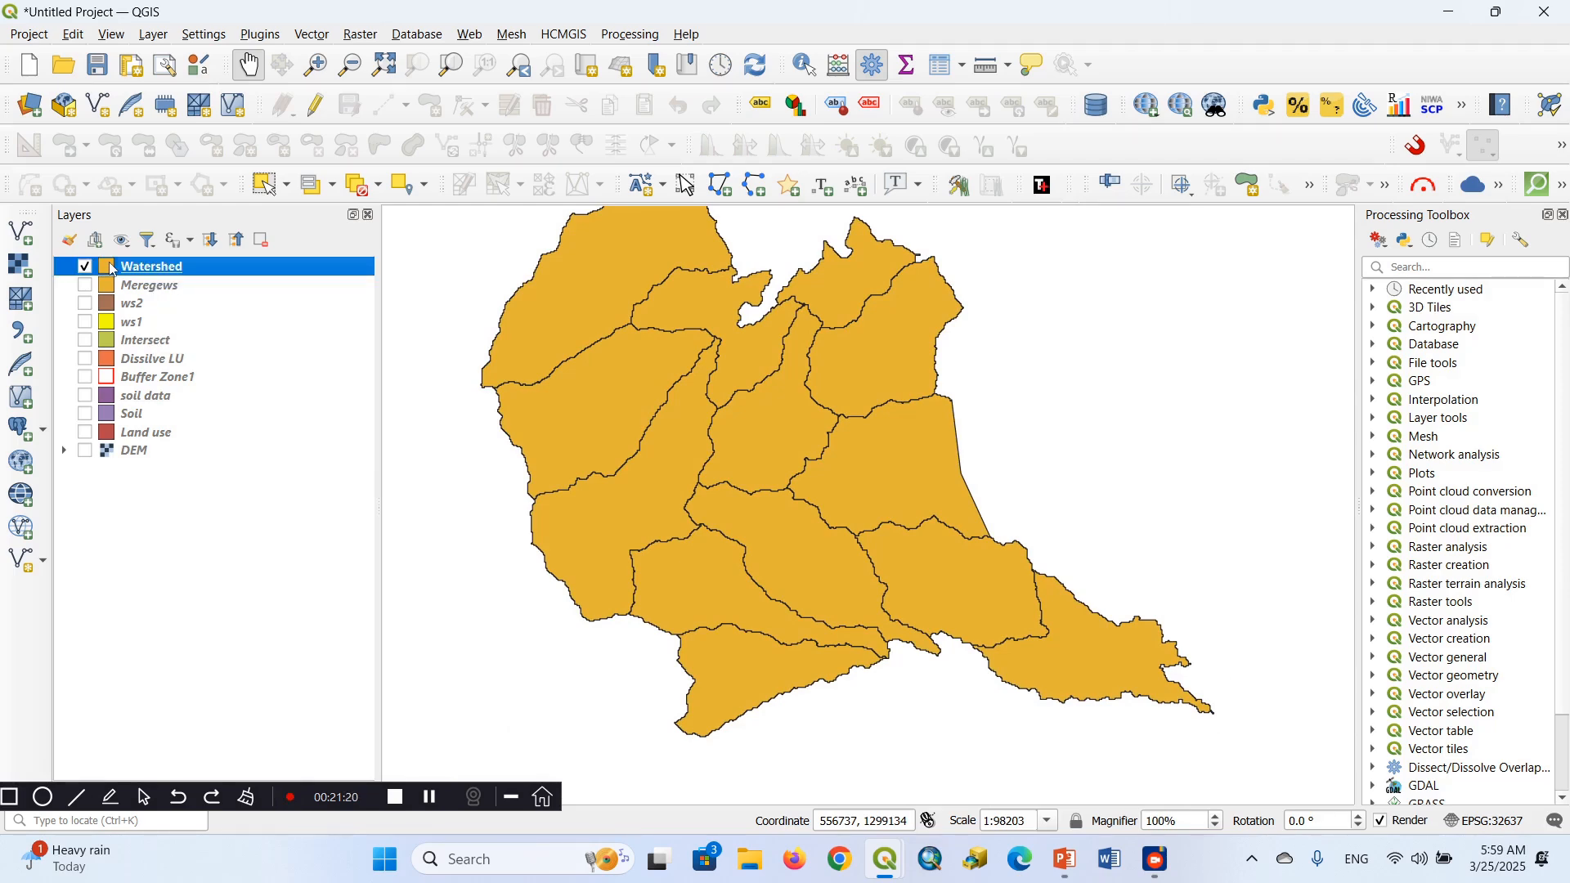
{"action": "double_click", "coordinate": [112, 270]}
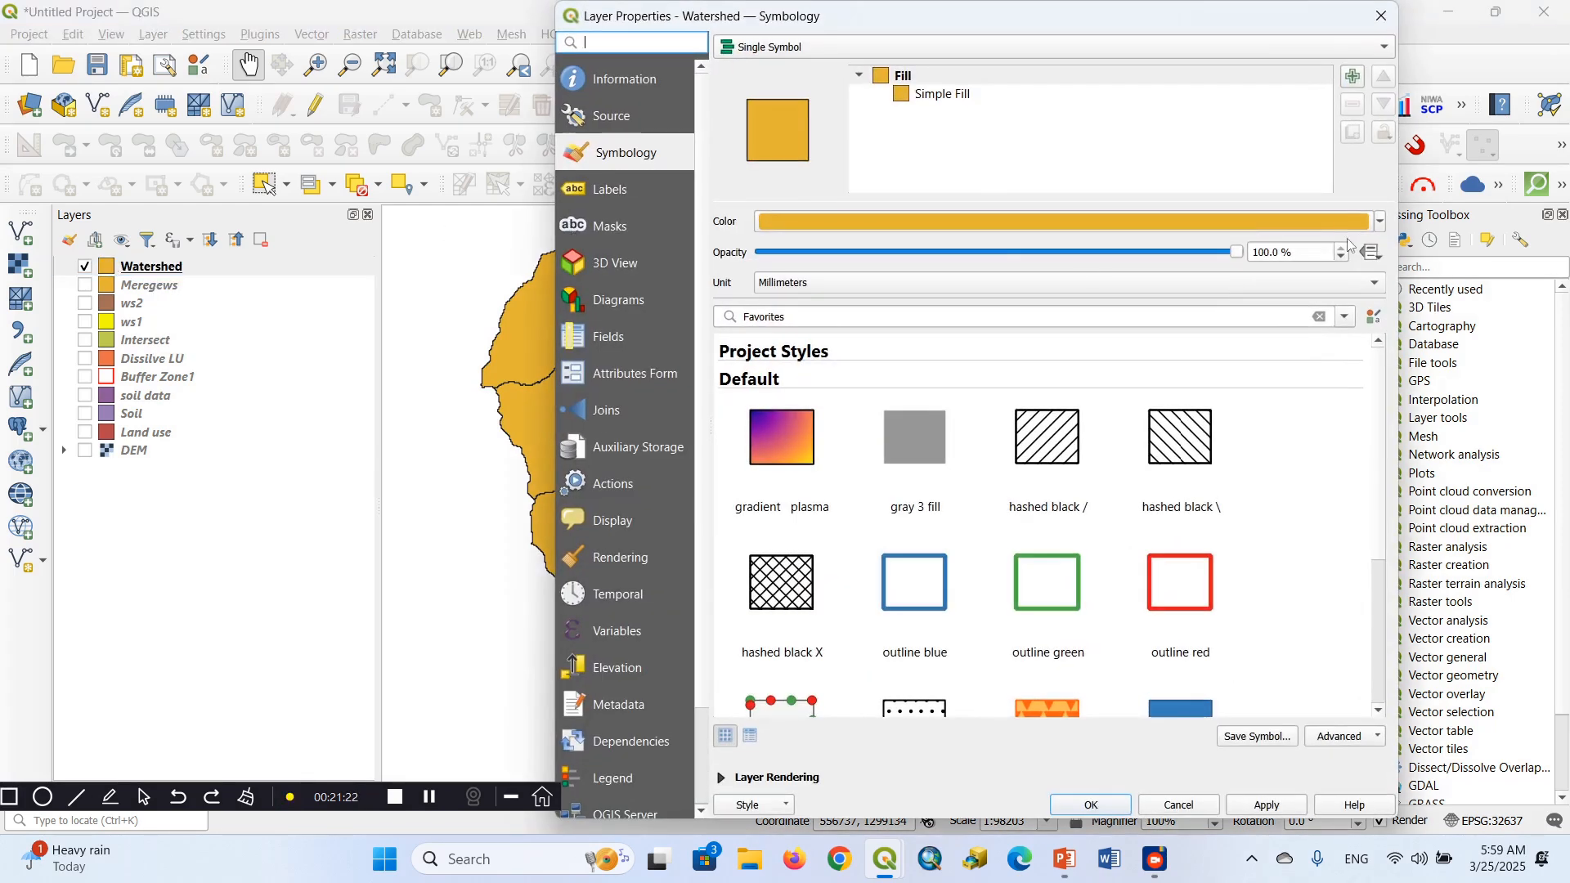
{"action": "left_click", "coordinate": [1382, 222]}
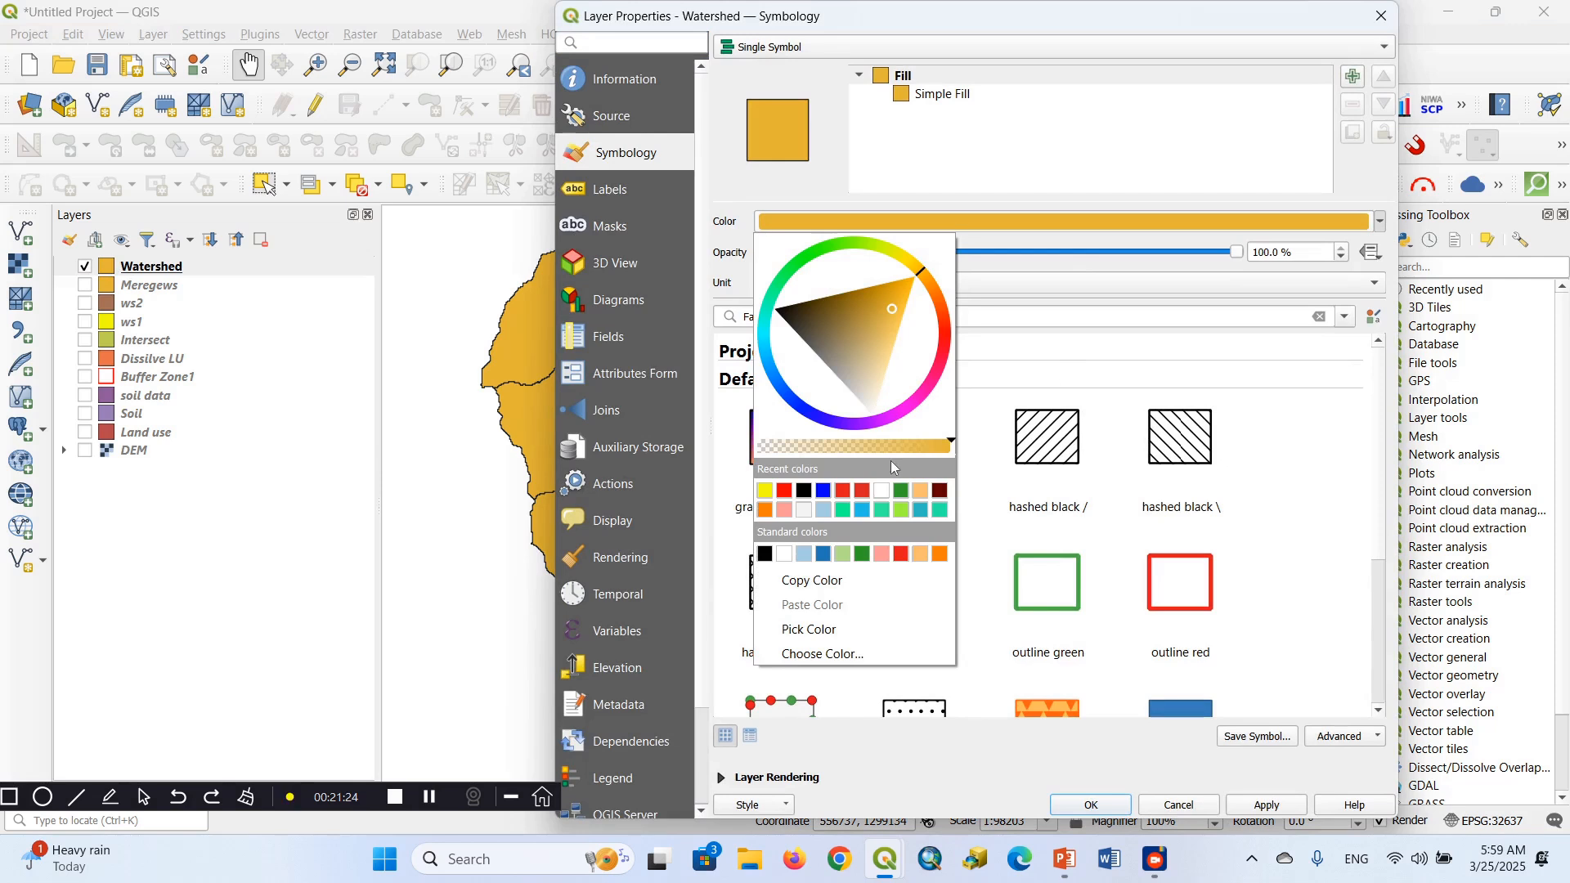
{"action": "left_click", "coordinate": [844, 510]}
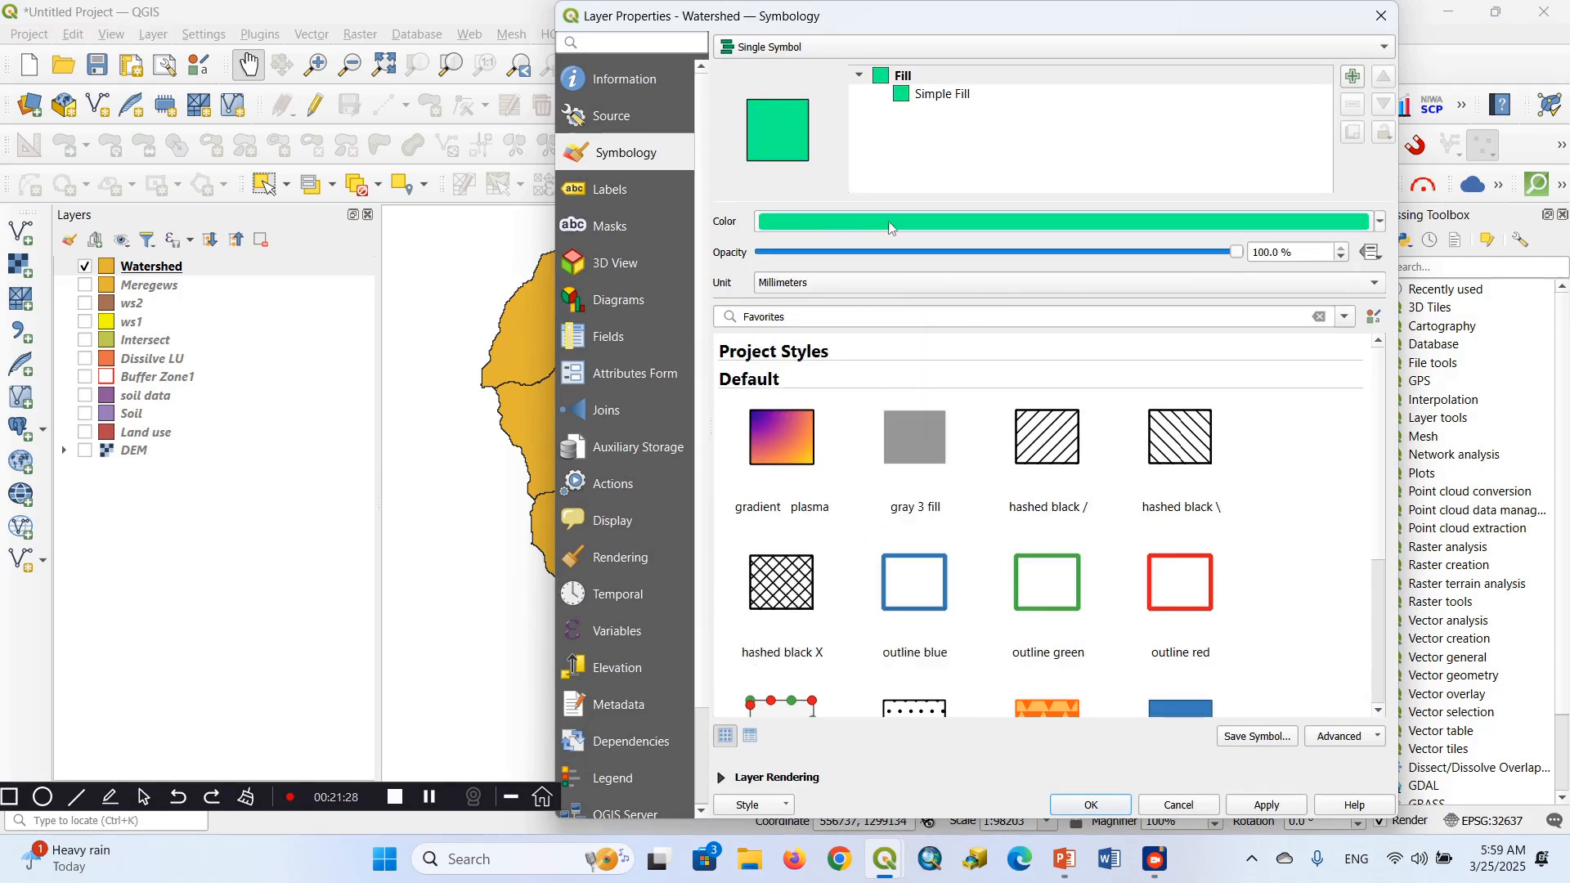
{"action": "left_click", "coordinate": [1102, 801]}
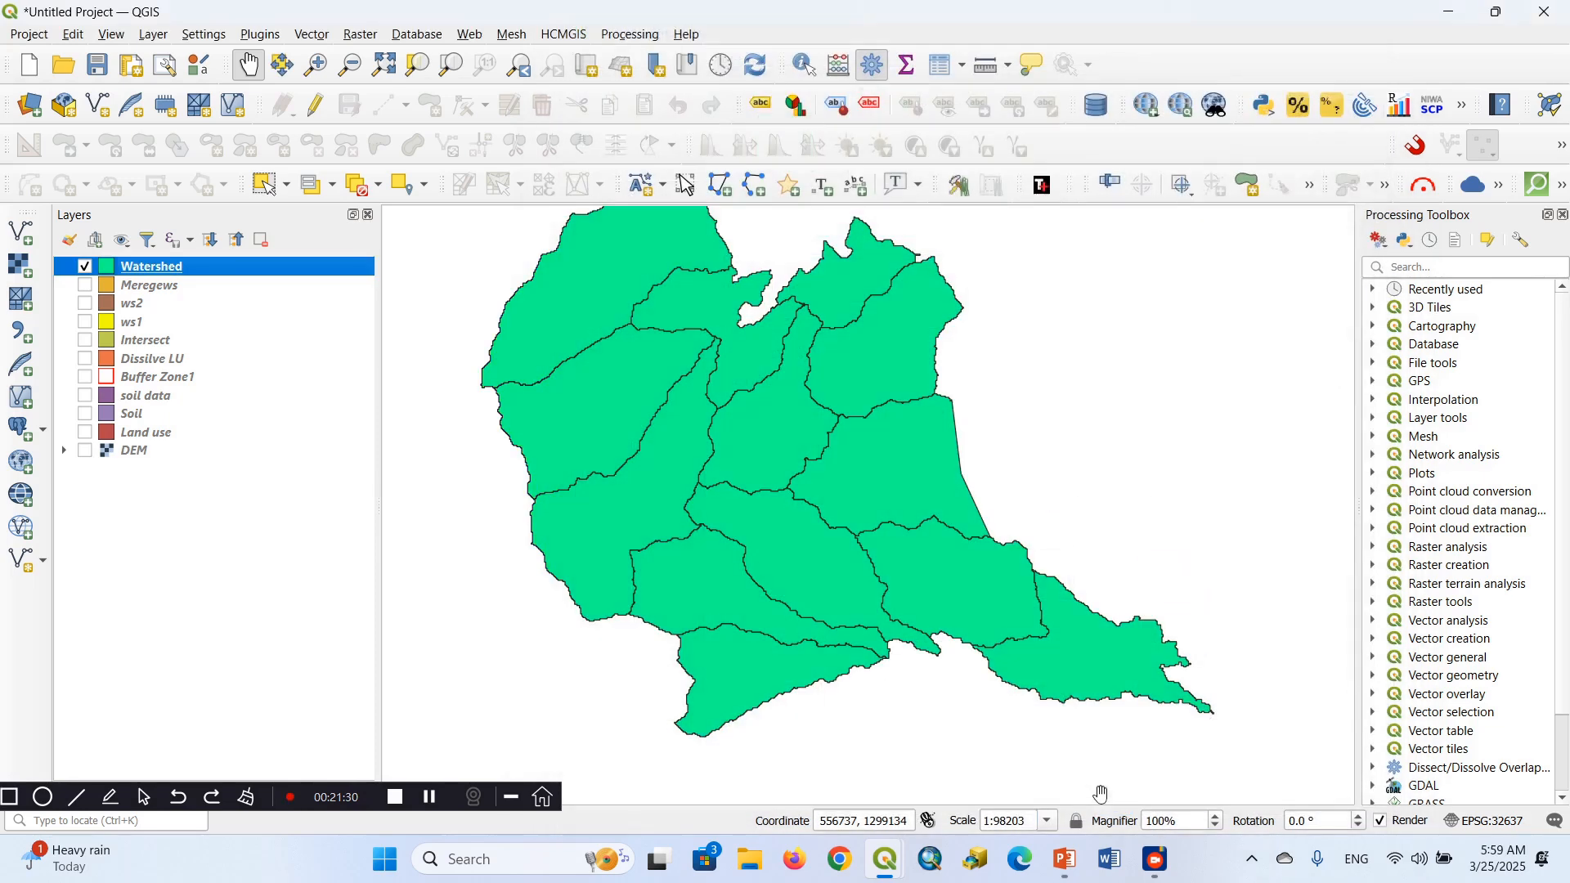
Set the Watershed layer's simple fill colour to blue from the recent colours and accept the change
{"action": "left_click_drag", "start_coordinate": [719, 442], "coordinate": [794, 599]}
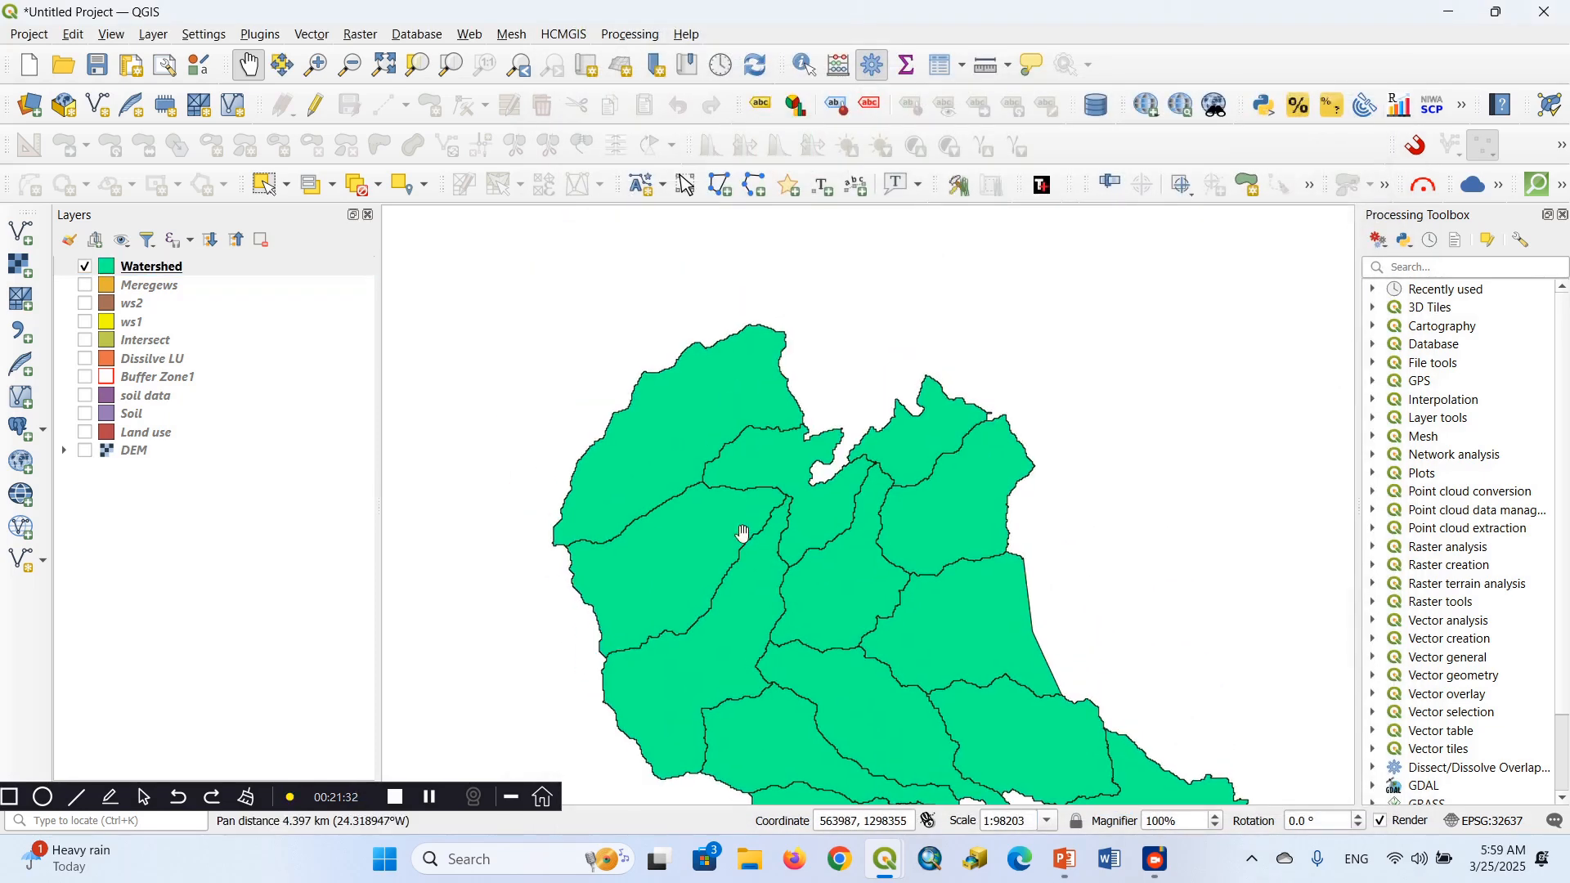
{"action": "left_click_drag", "start_coordinate": [743, 534], "coordinate": [726, 399]}
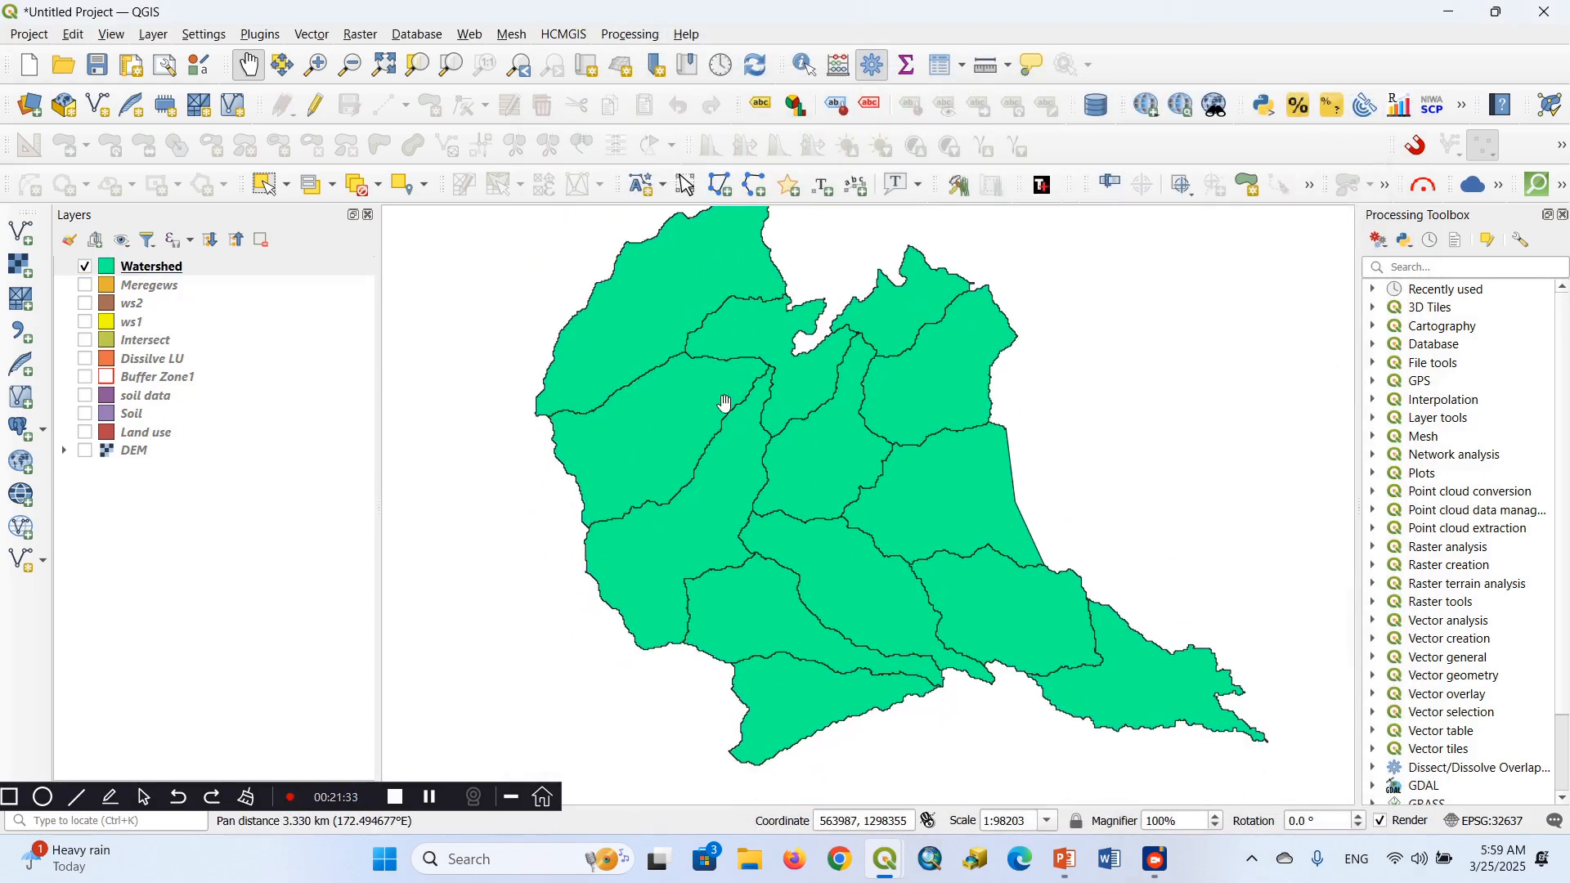
{"action": "right_click", "coordinate": [170, 268]}
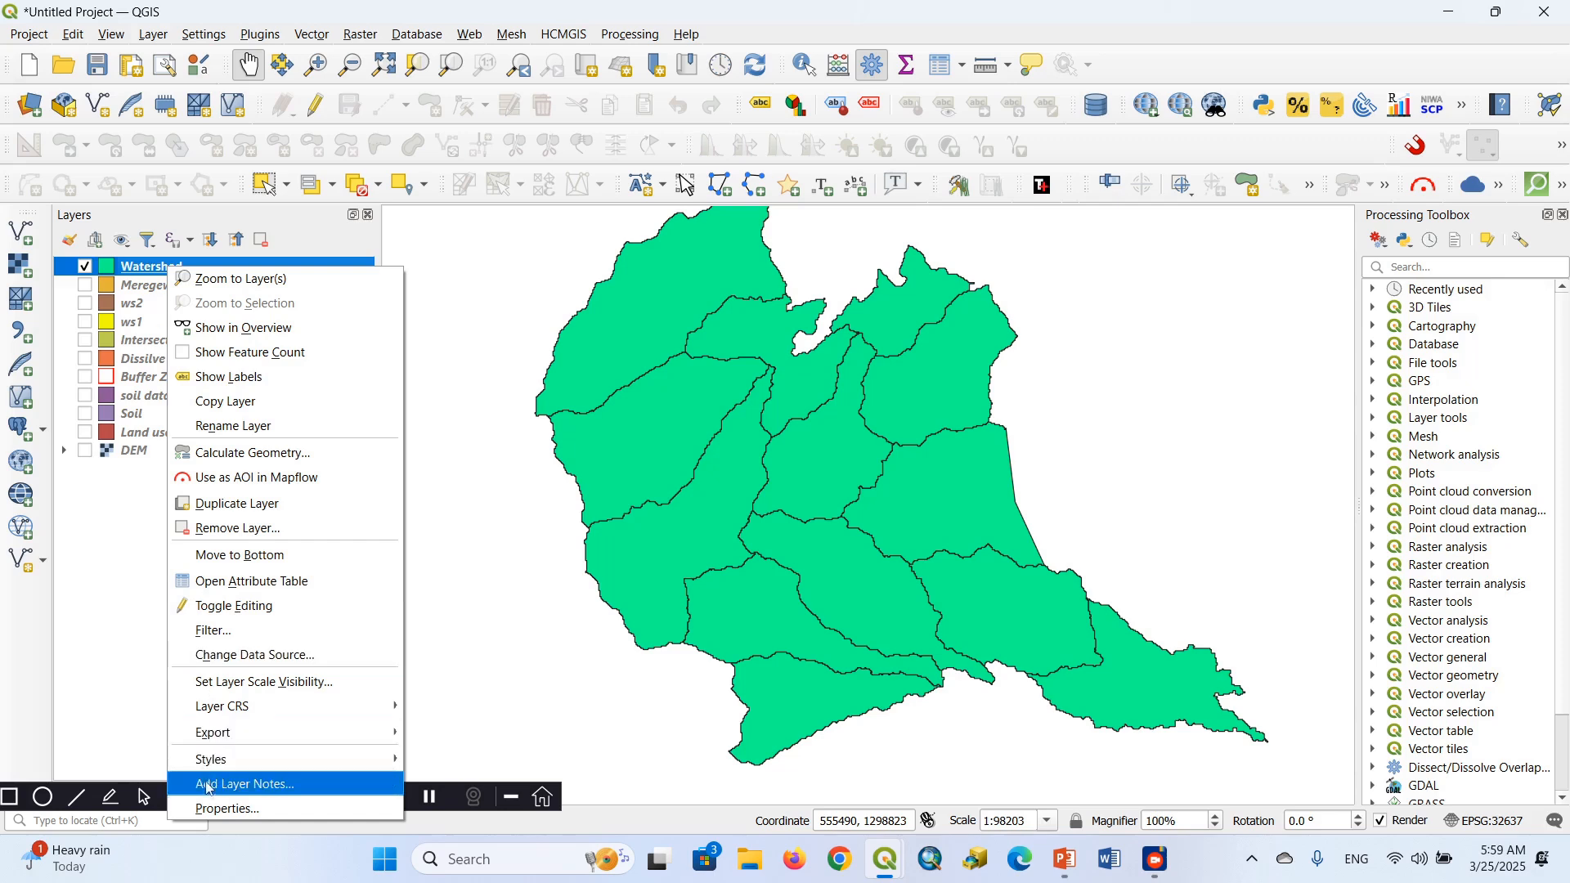
{"action": "left_click", "coordinate": [214, 808]}
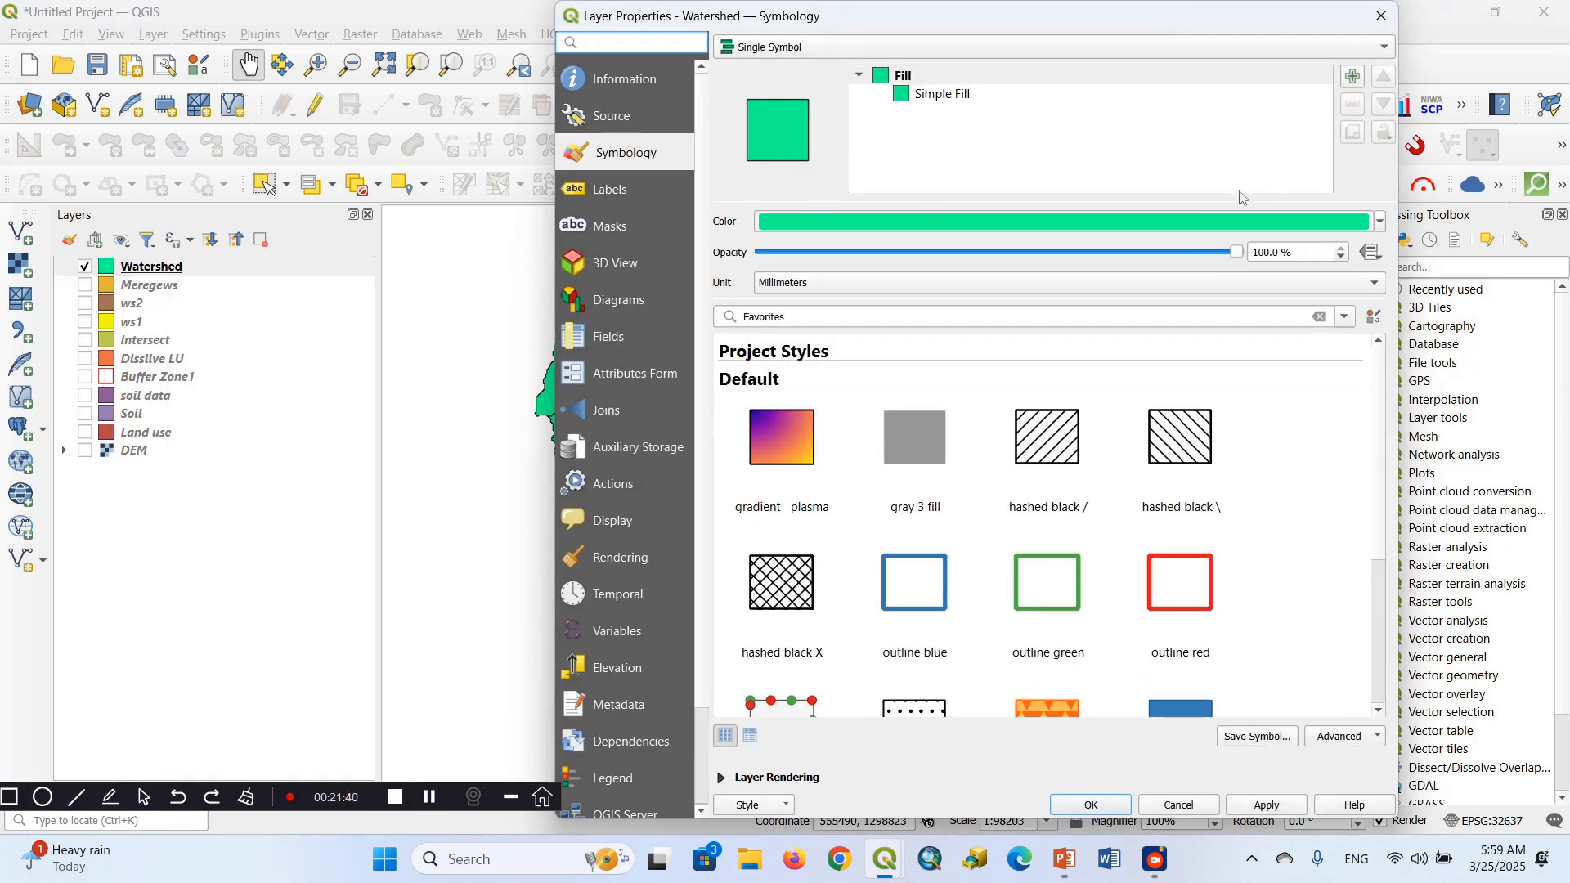
{"action": "left_click", "coordinate": [908, 97]}
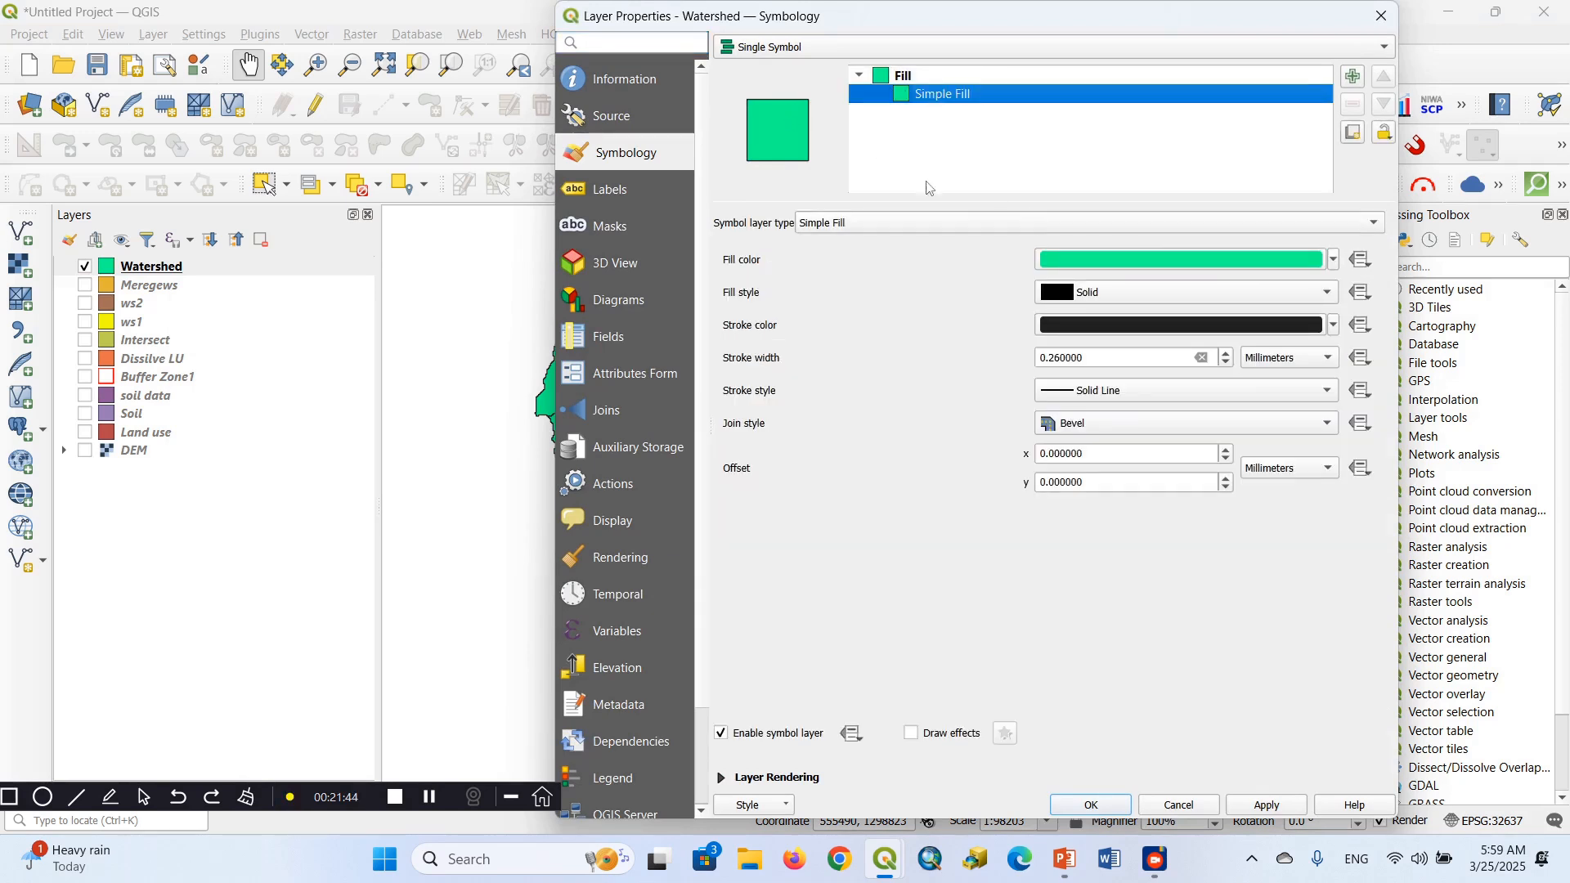
{"action": "left_click", "coordinate": [1336, 264]}
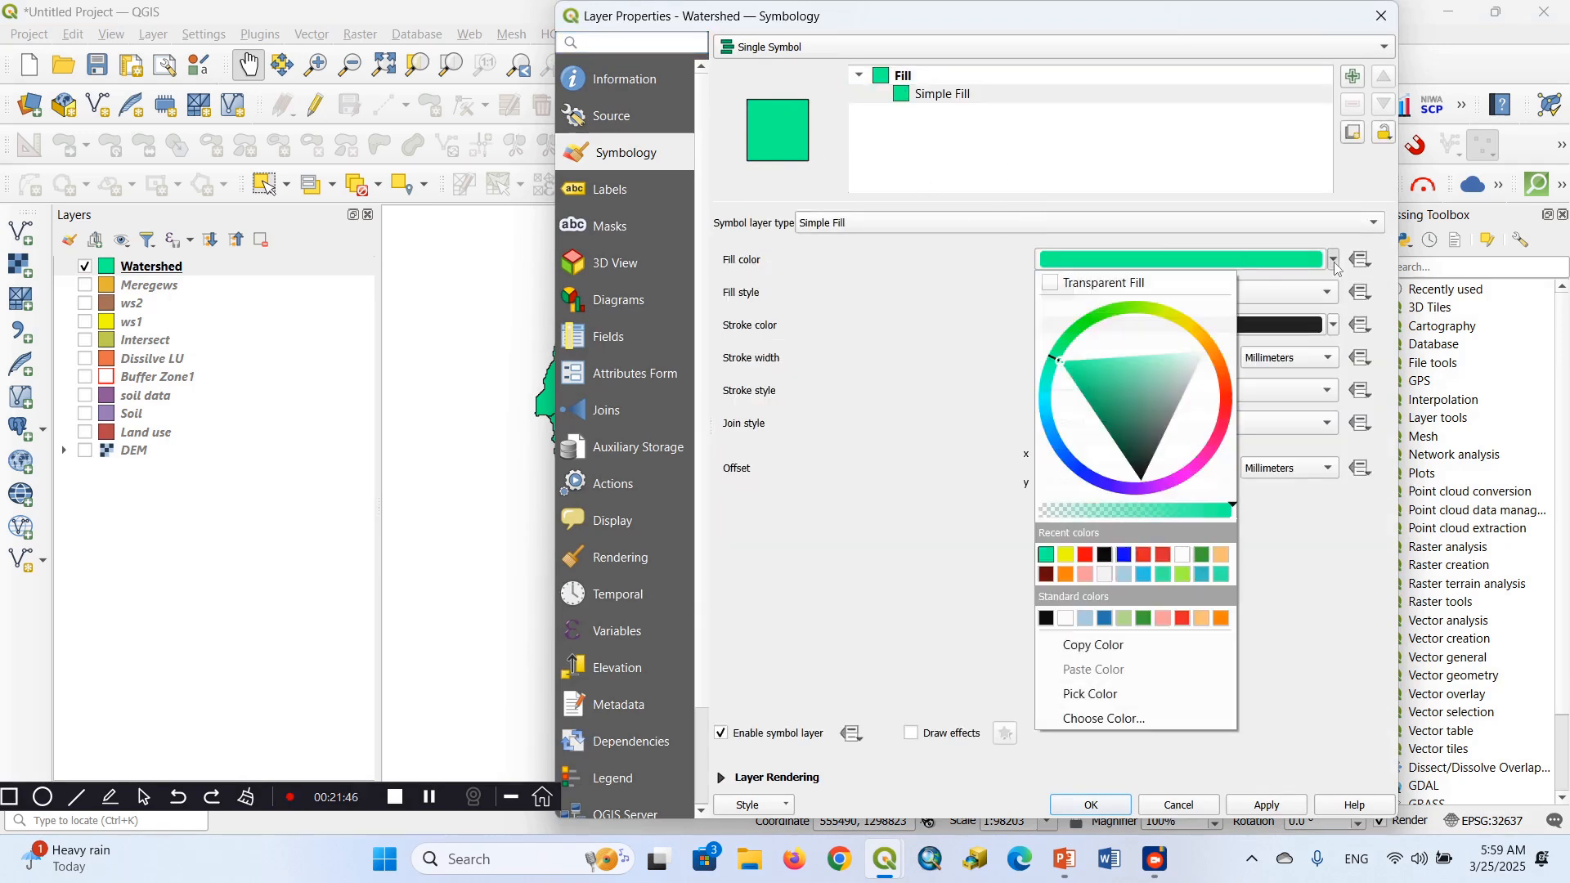
{"action": "left_click", "coordinate": [1126, 555]}
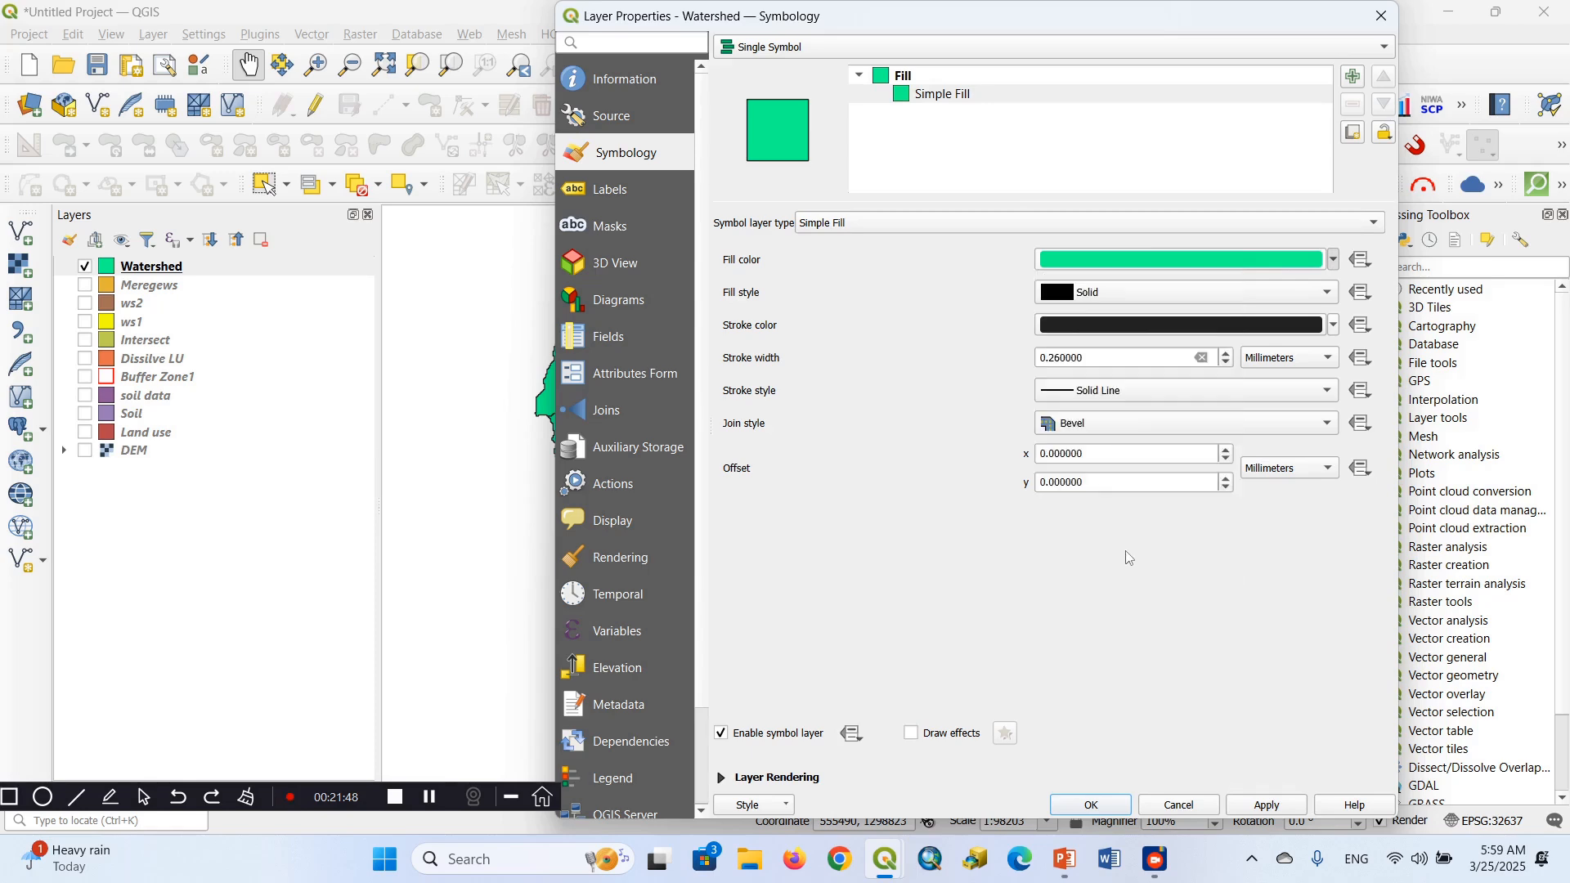
{"action": "left_click", "coordinate": [1092, 806]}
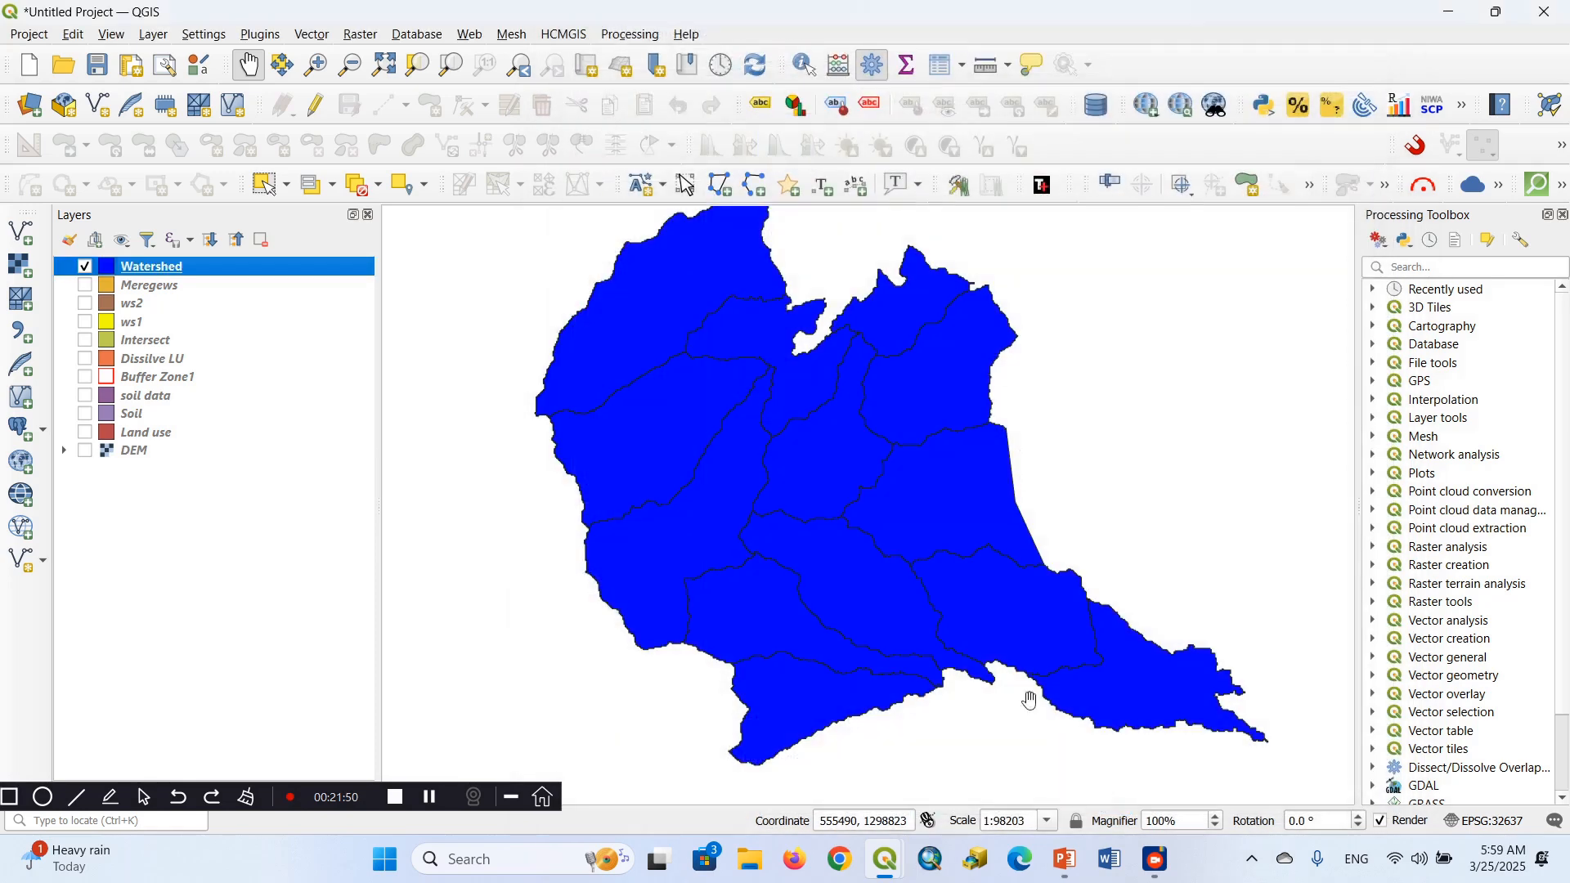
Switch the Watershed layer's symbology to Categorized, using the Watershed field as the value
{"action": "right_click", "coordinate": [154, 268]}
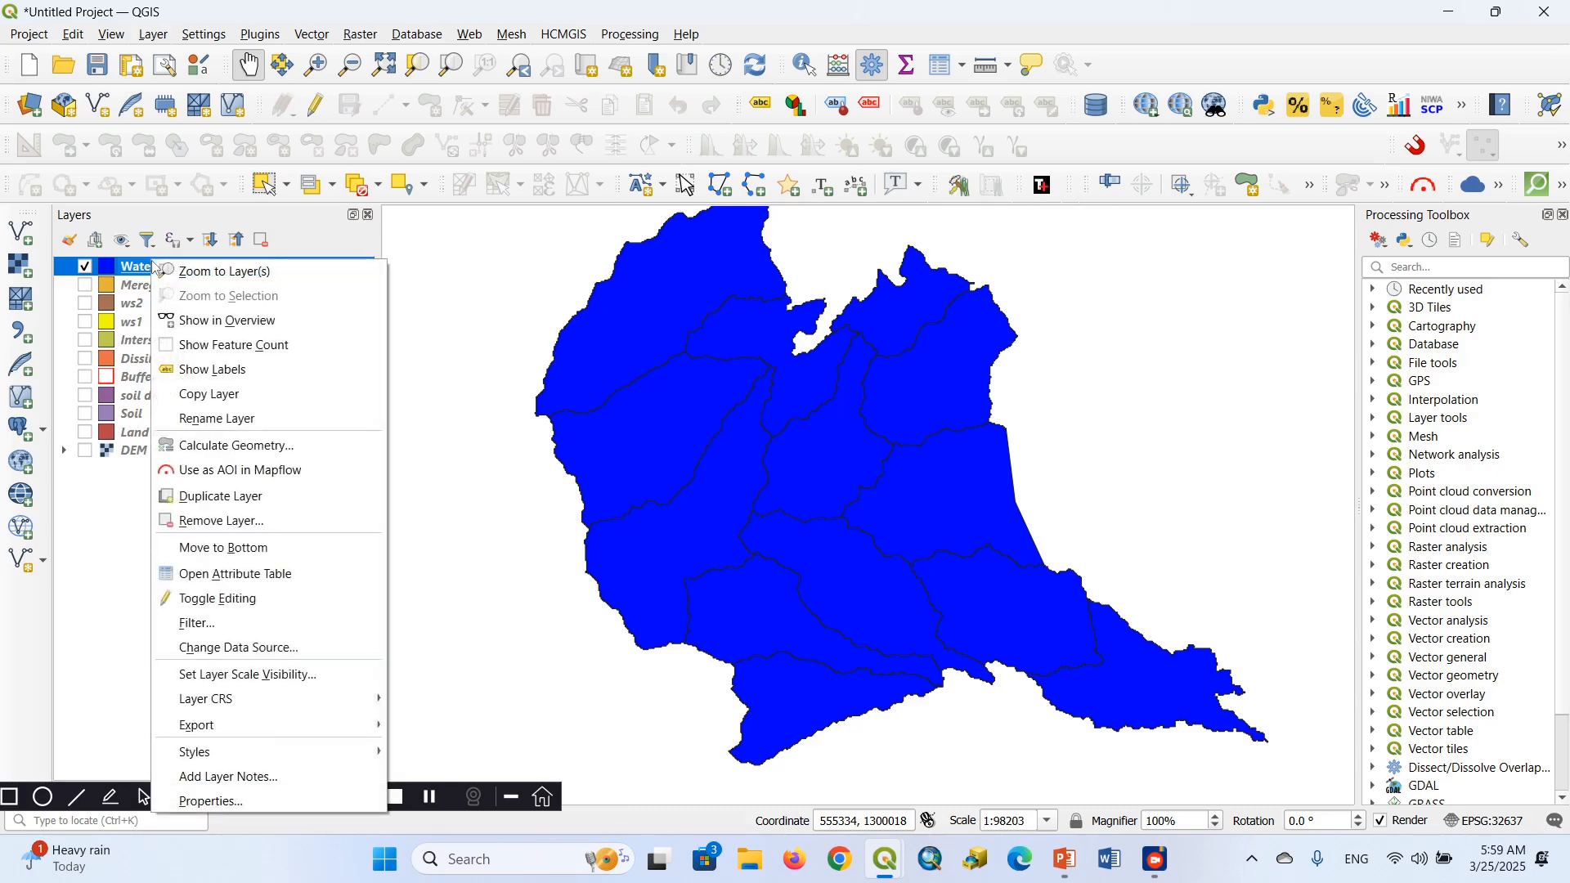
{"action": "left_click", "coordinate": [214, 801]}
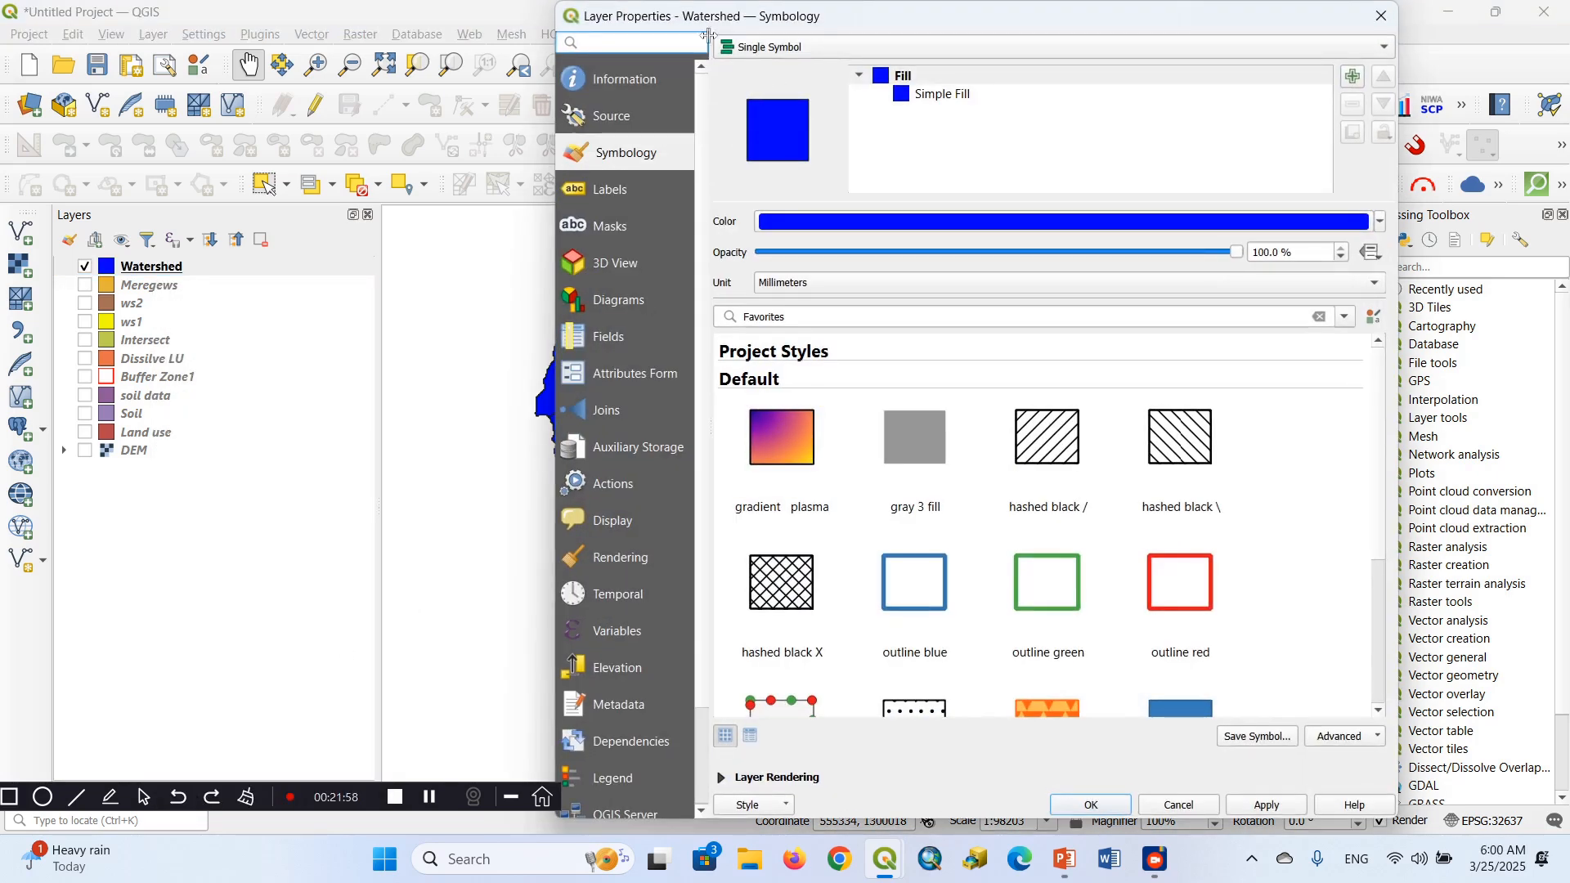
{"action": "left_click", "coordinate": [9, 799]}
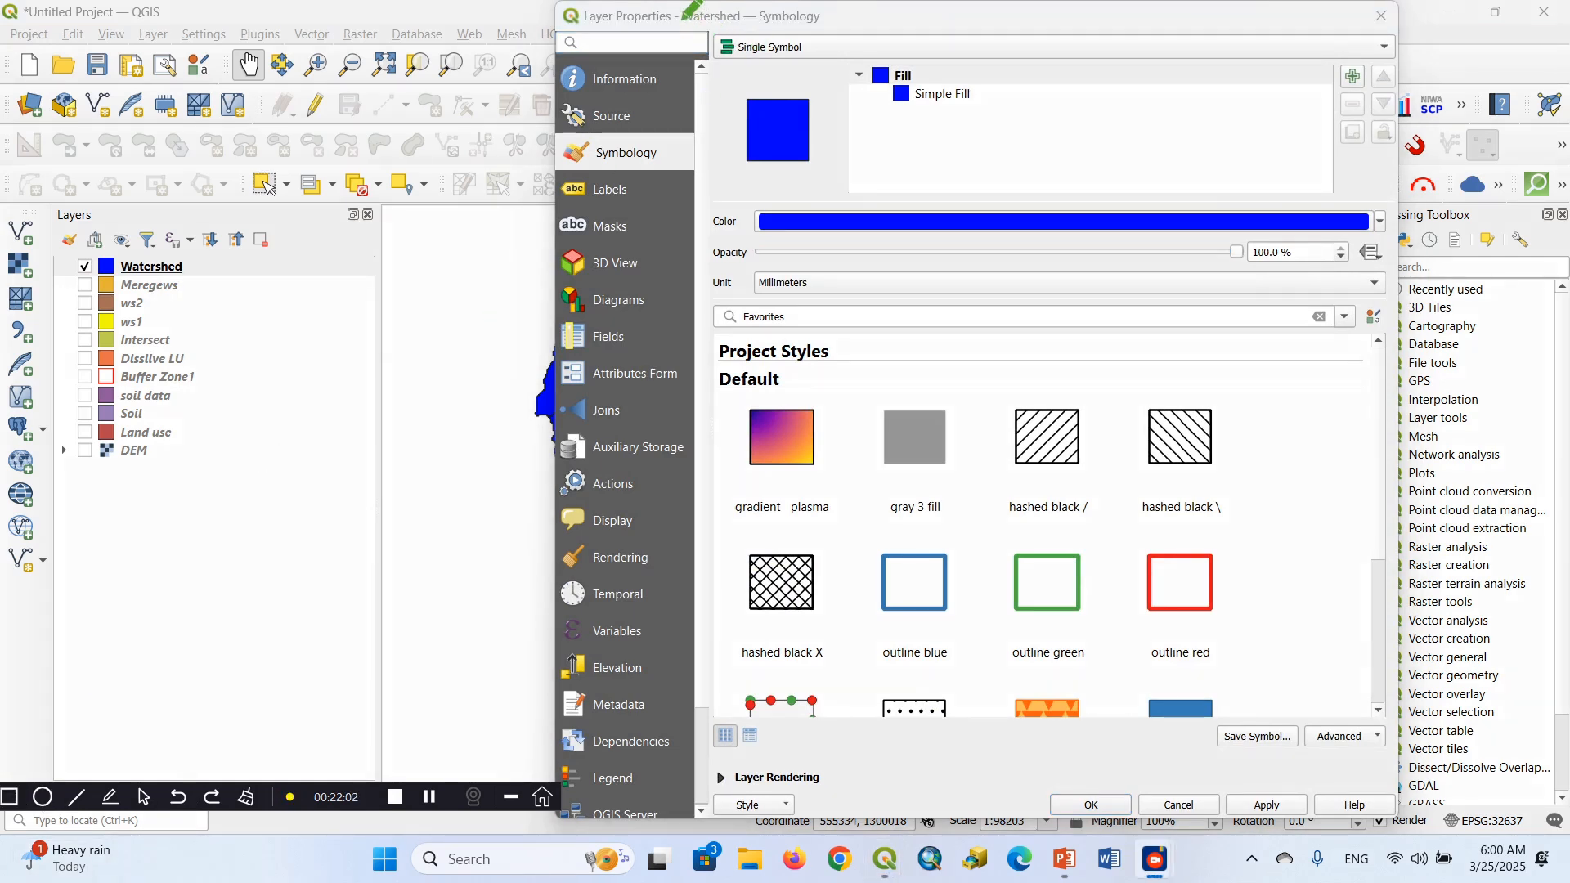
{"action": "mouse_move", "coordinate": [691, 10]}
{"action": "left_mouse_down"}
{"action": "mouse_move", "coordinate": [916, 73]}
{"action": "mouse_move", "coordinate": [996, 64]}
{"action": "left_mouse_up"}
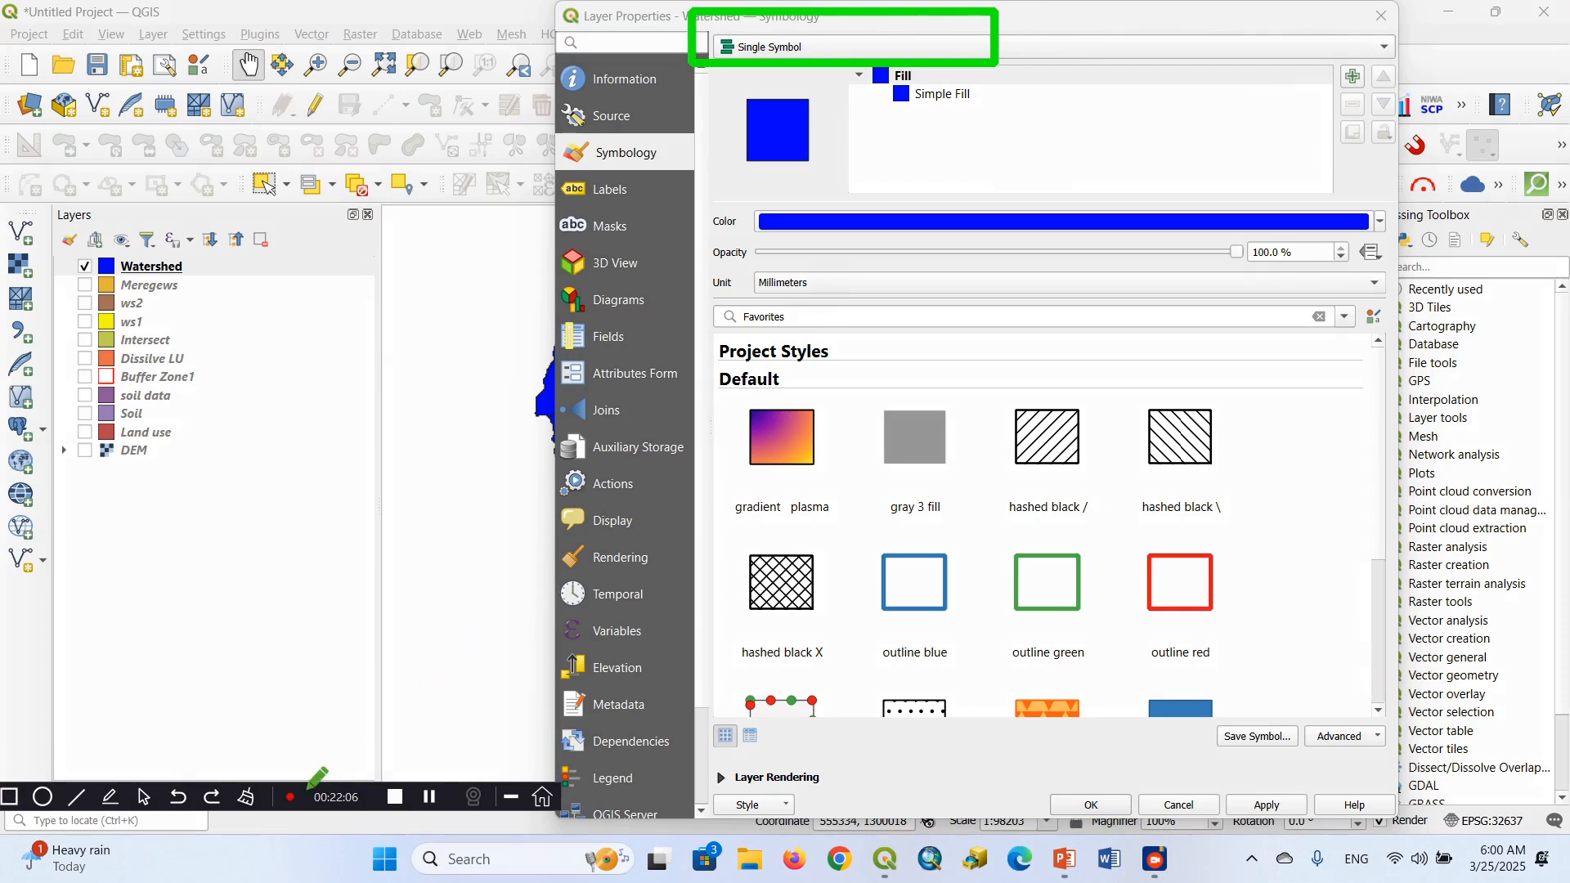
{"action": "left_click", "coordinate": [254, 800]}
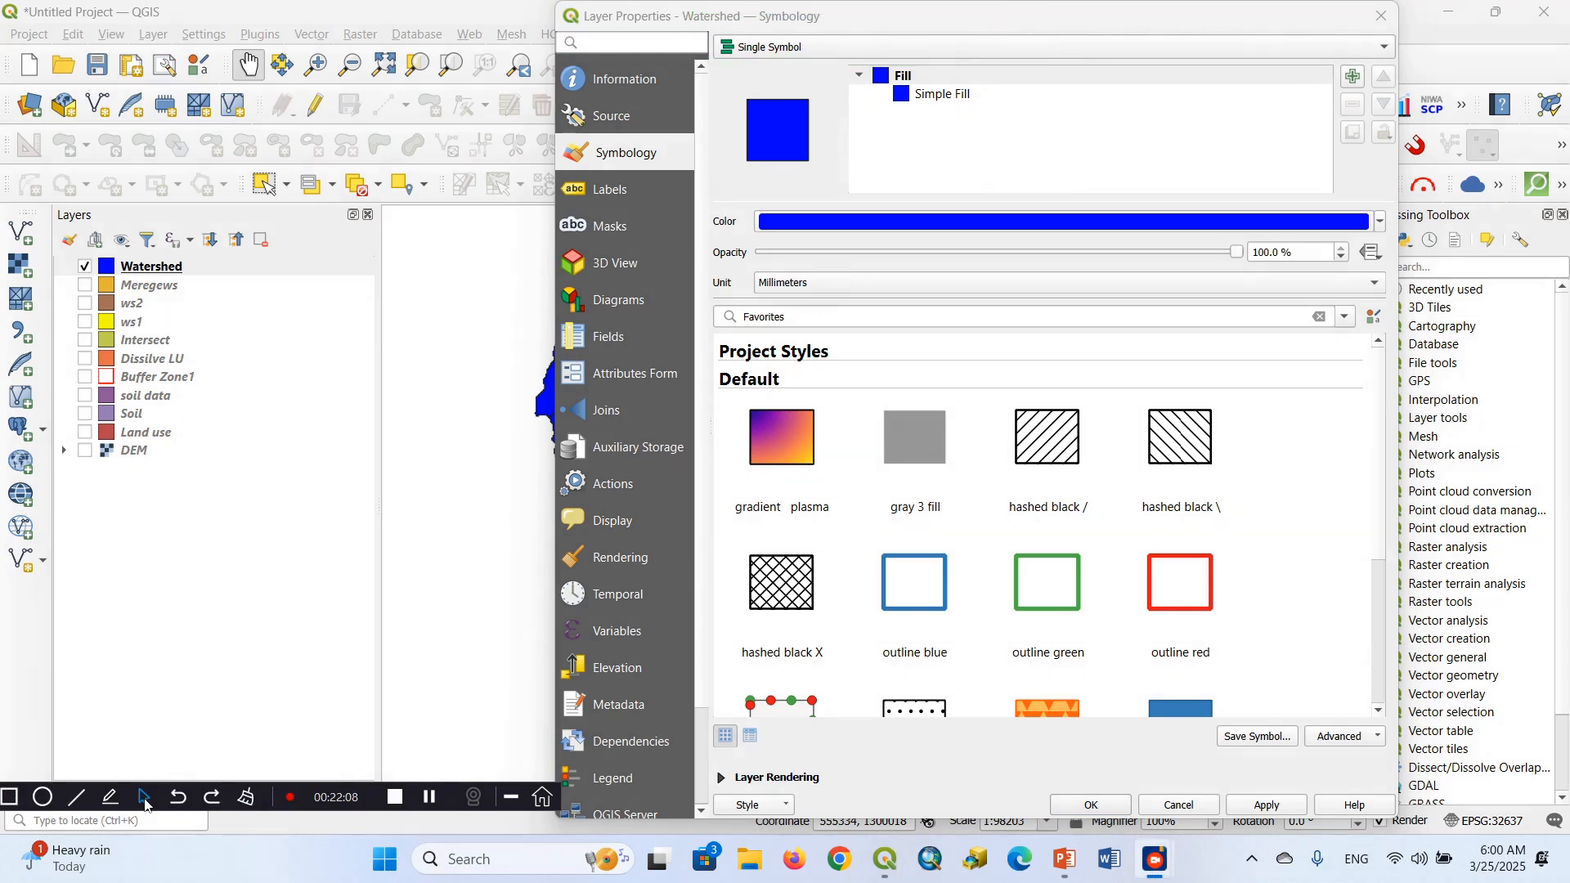
{"action": "left_click", "coordinate": [1387, 46]}
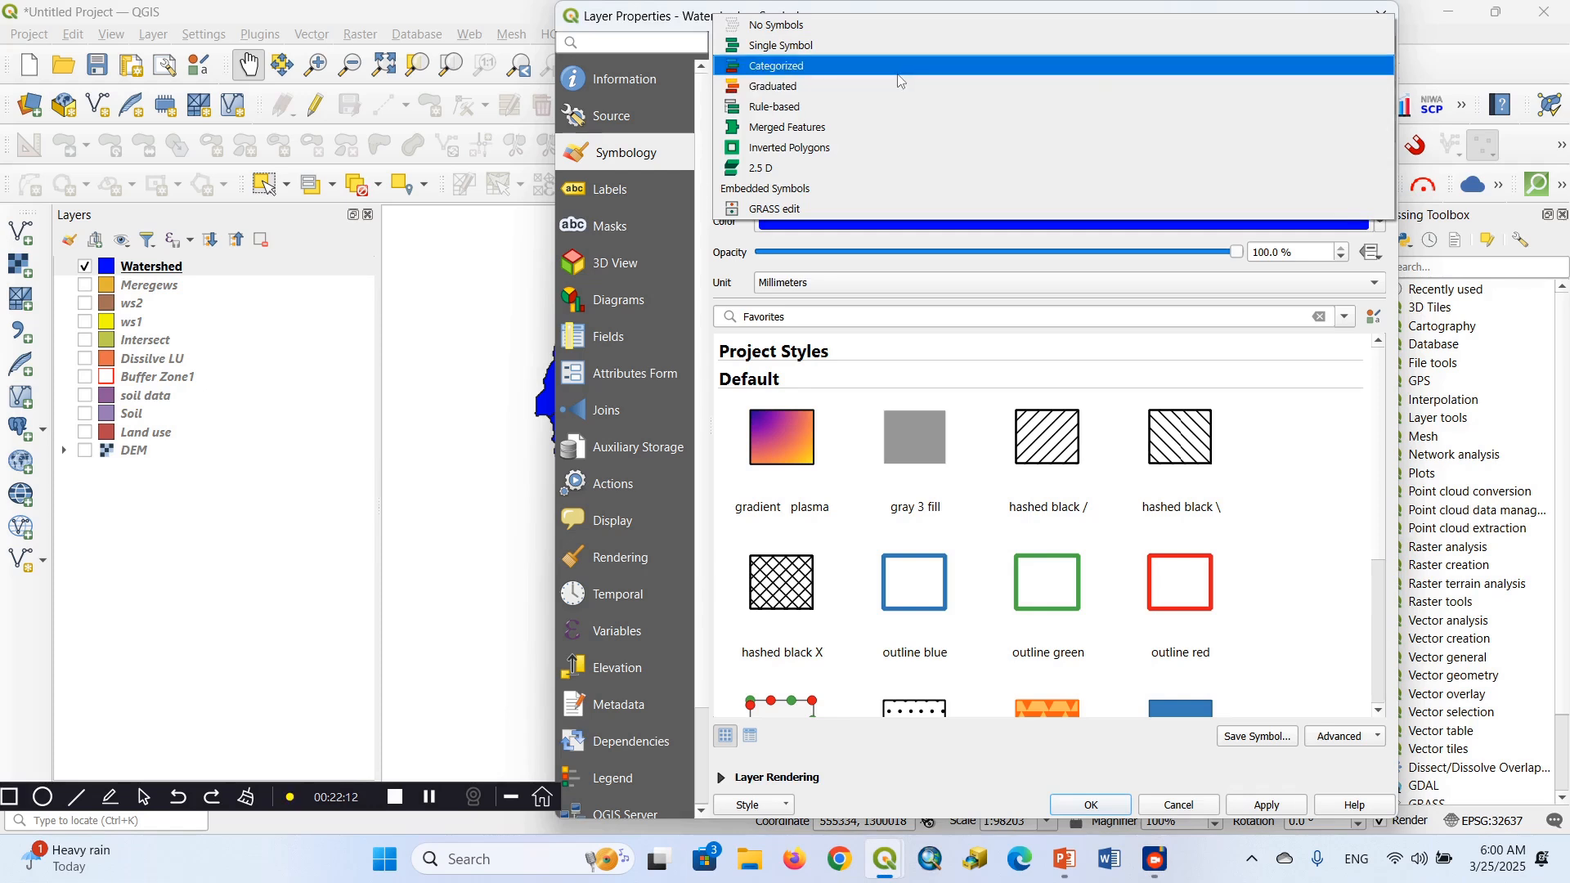
{"action": "left_click", "coordinate": [805, 70]}
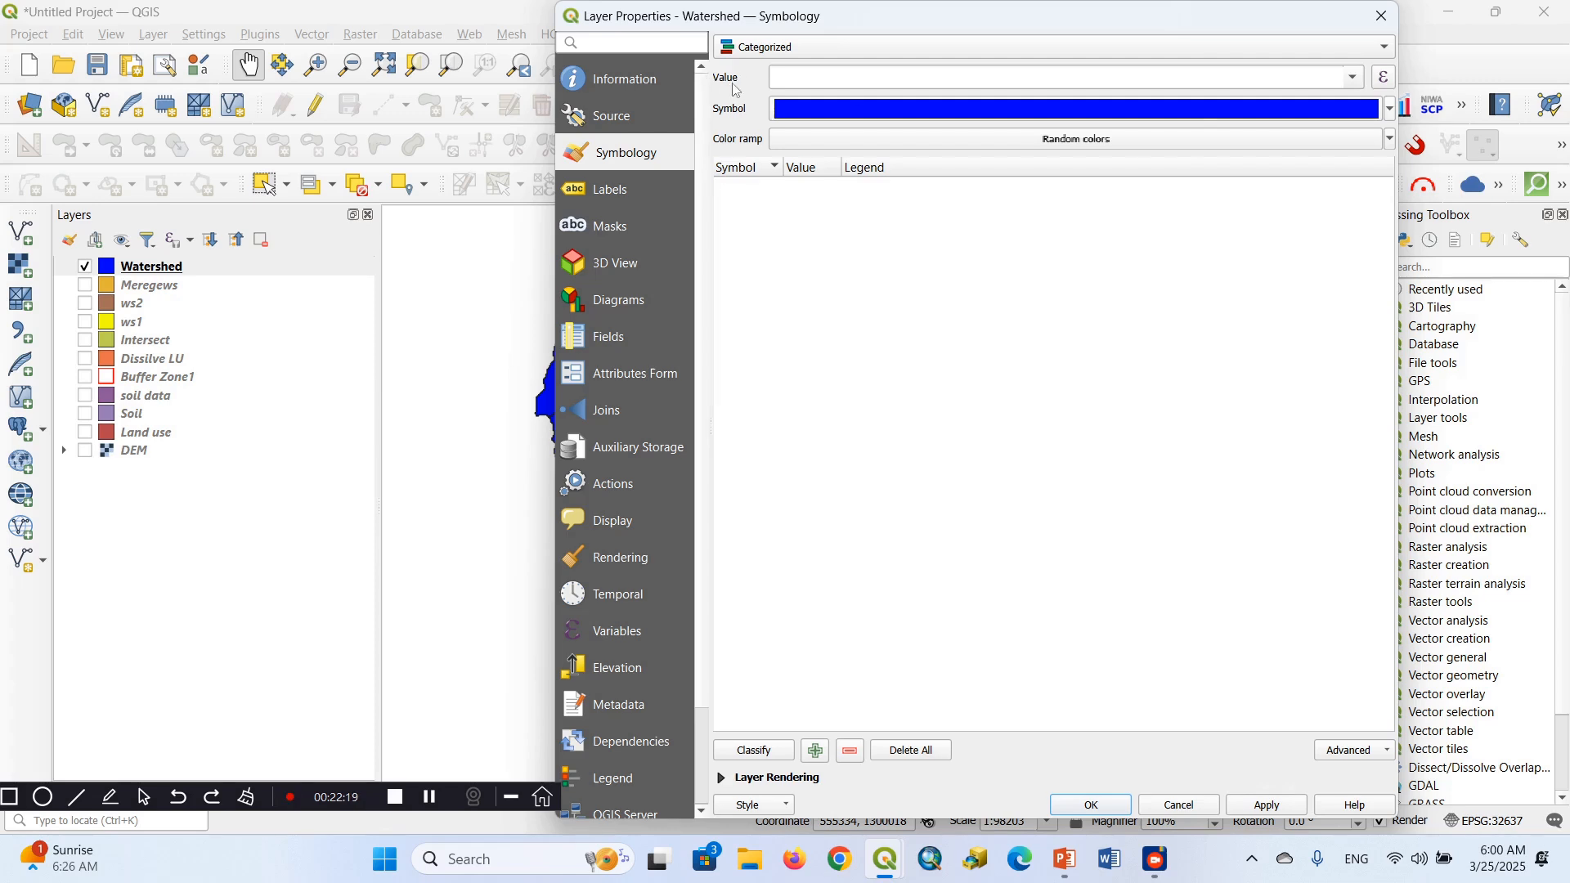
{"action": "left_click", "coordinate": [1354, 82]}
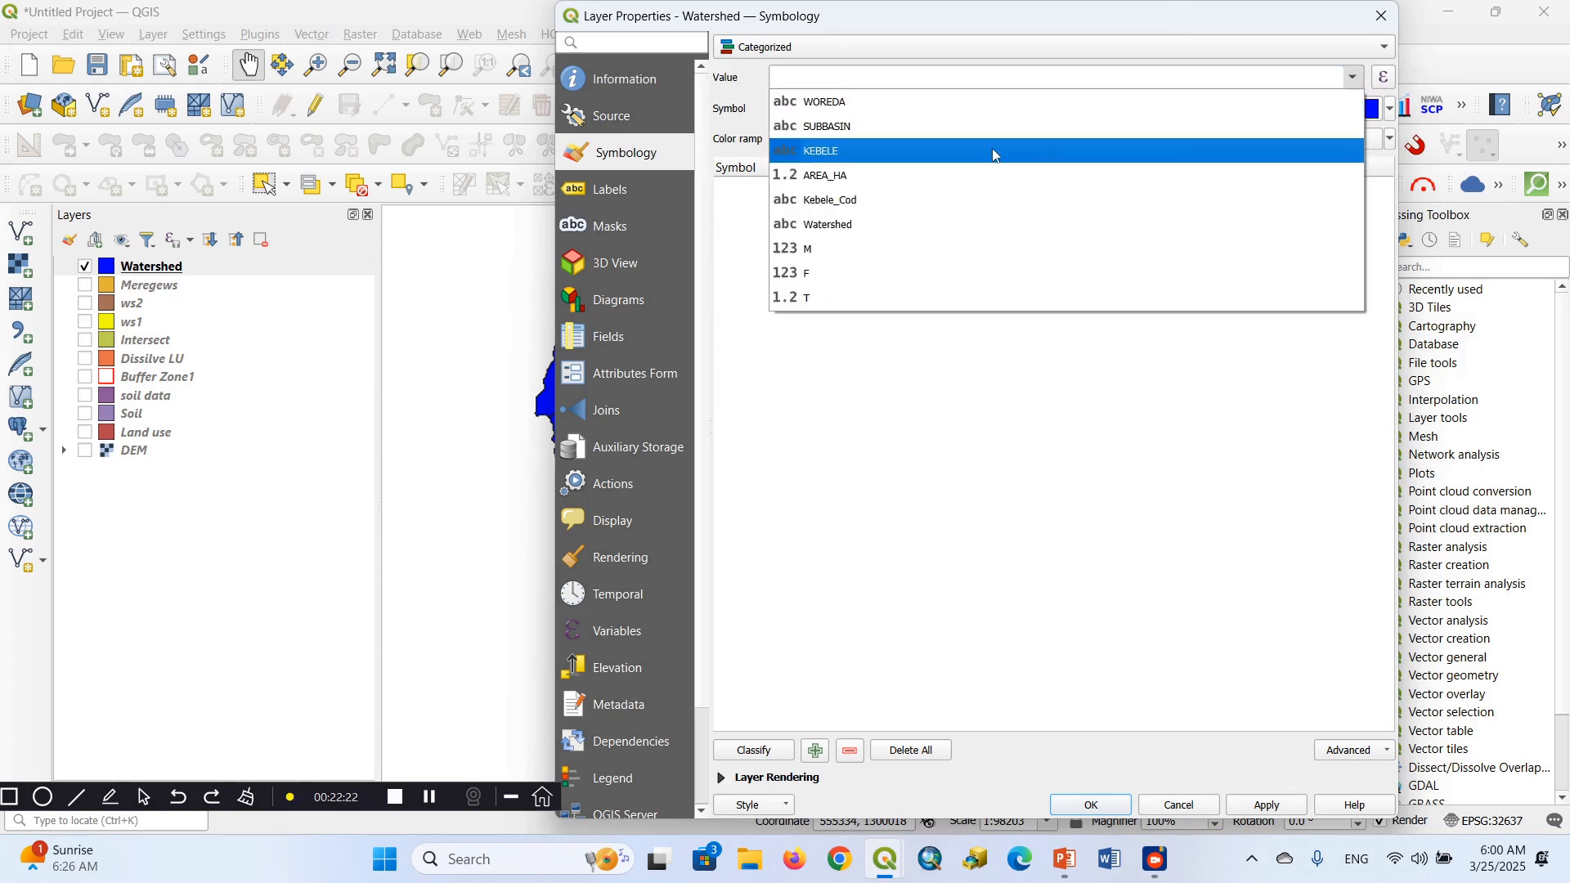
{"action": "left_click", "coordinate": [836, 231]}
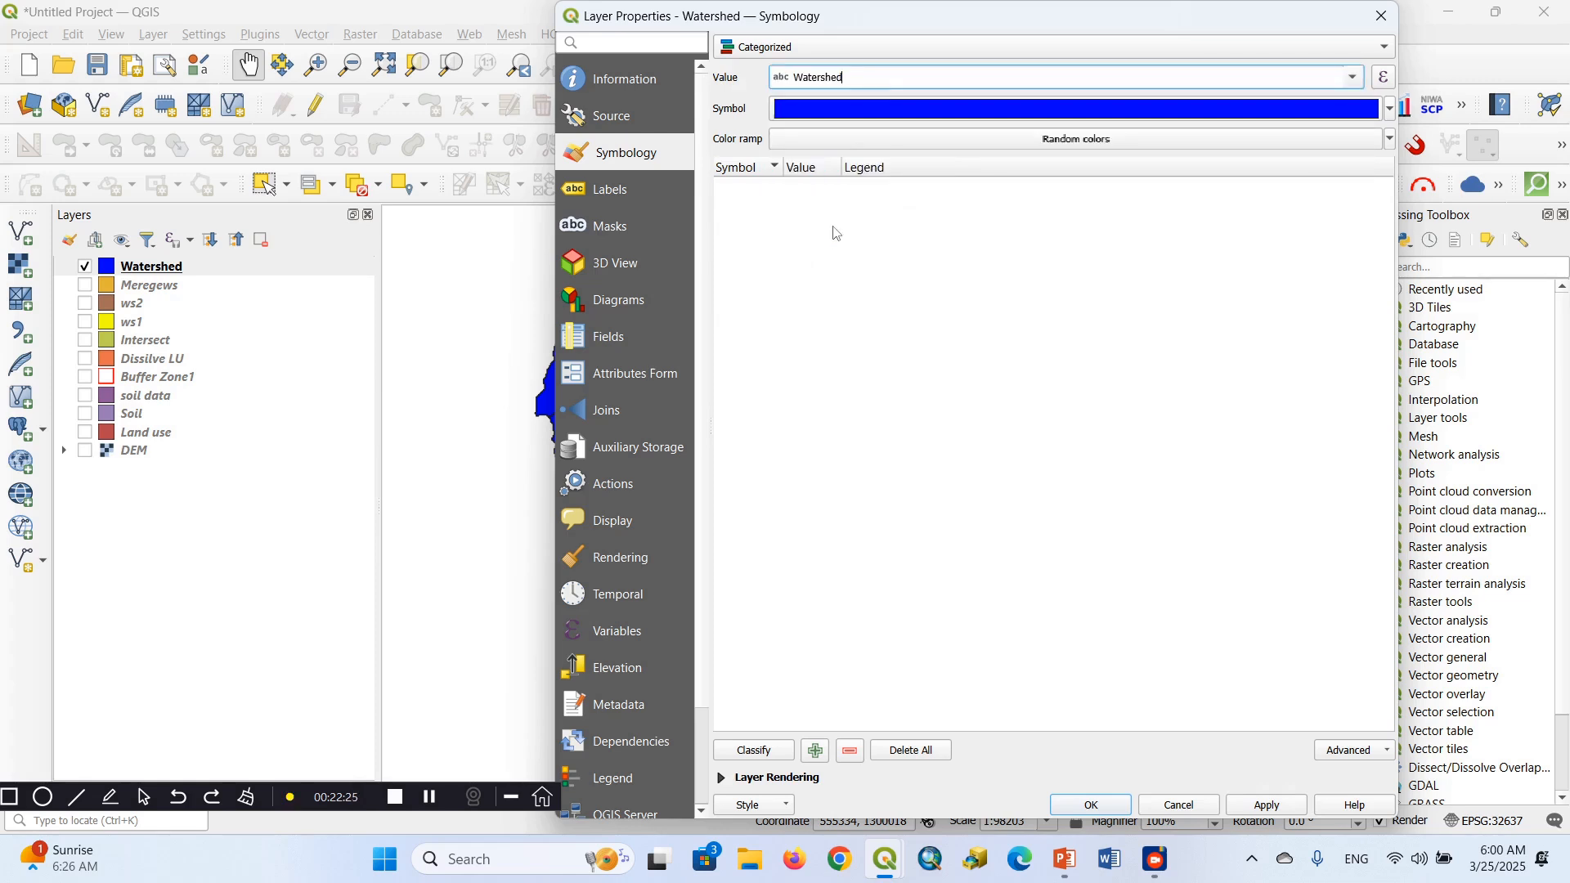
Set the categorized symbol's colour to yellow, and replace it with light orange from the recent colours
{"action": "left_click", "coordinate": [1393, 110]}
{"action": "left_click", "coordinate": [1393, 110]}
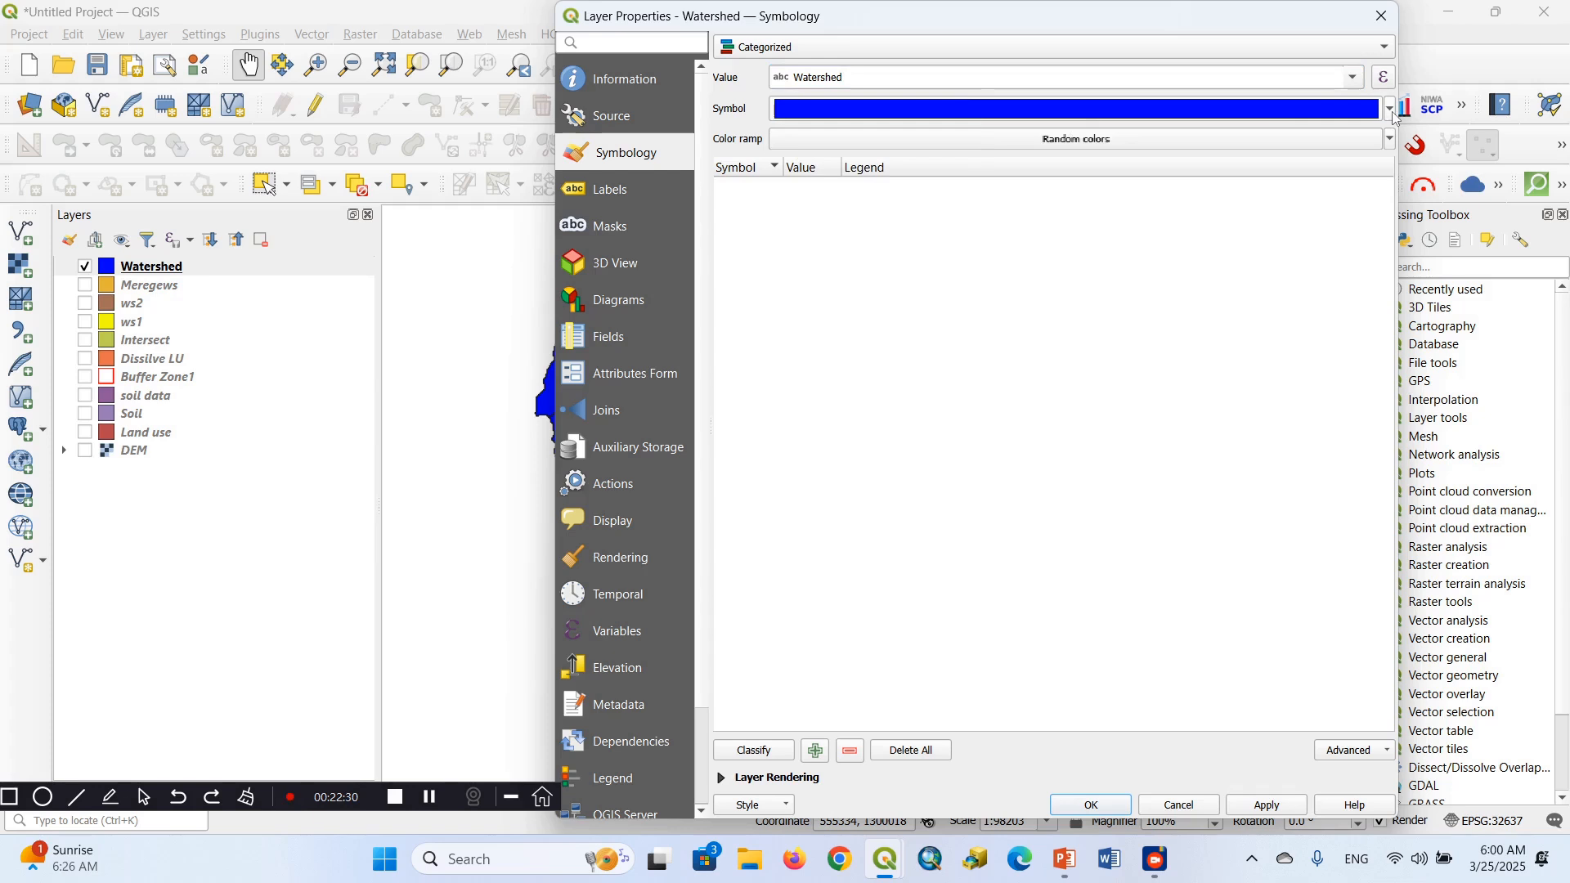
{"action": "left_click", "coordinate": [1393, 109]}
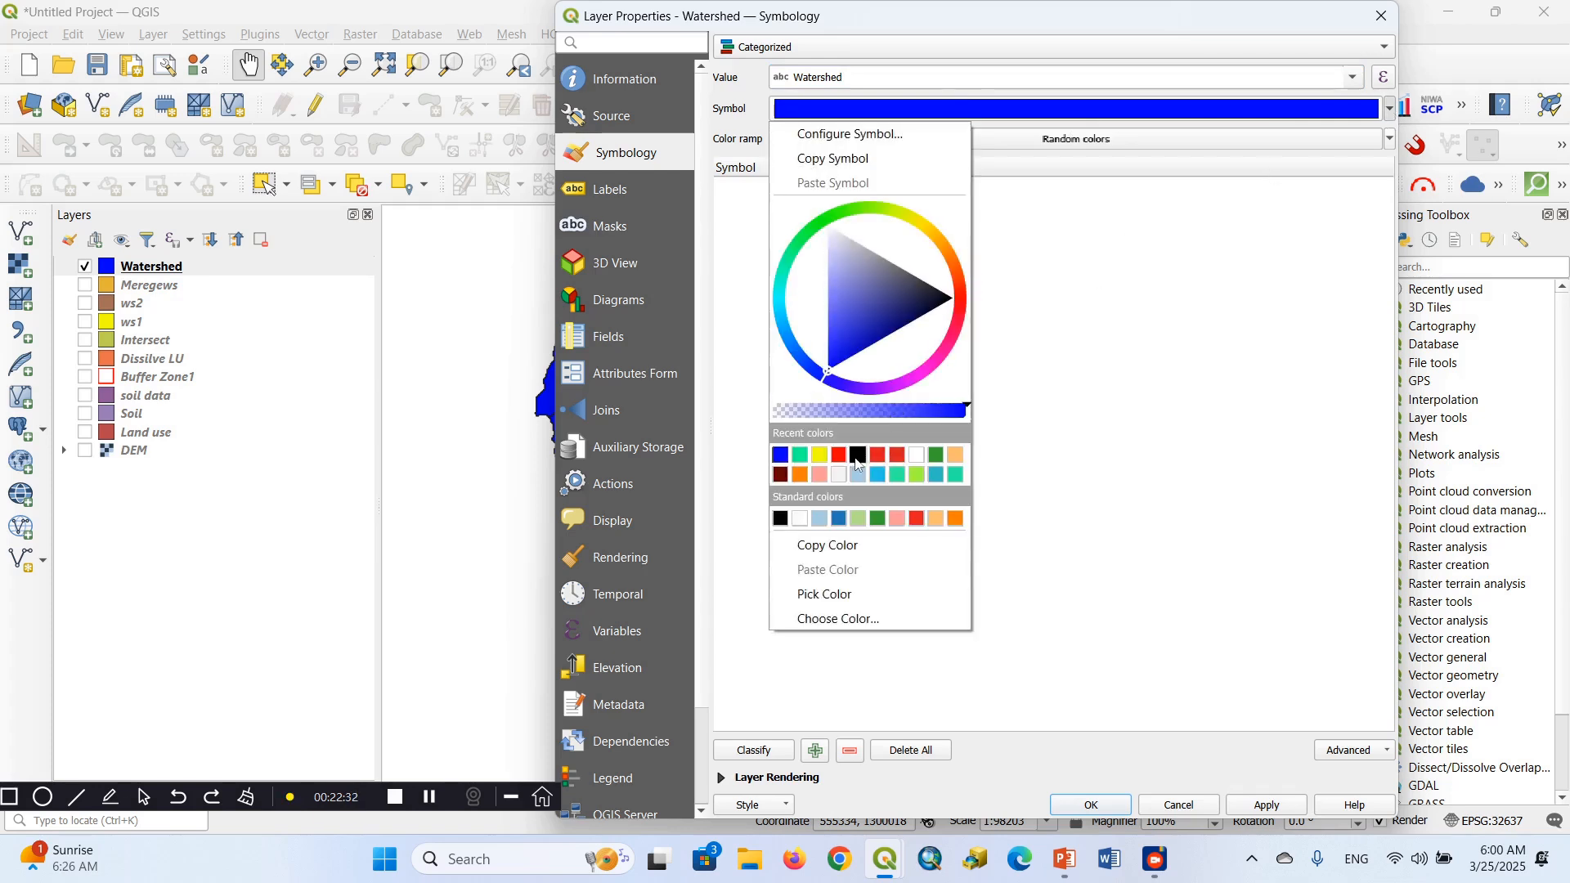
{"action": "left_click", "coordinate": [821, 459]}
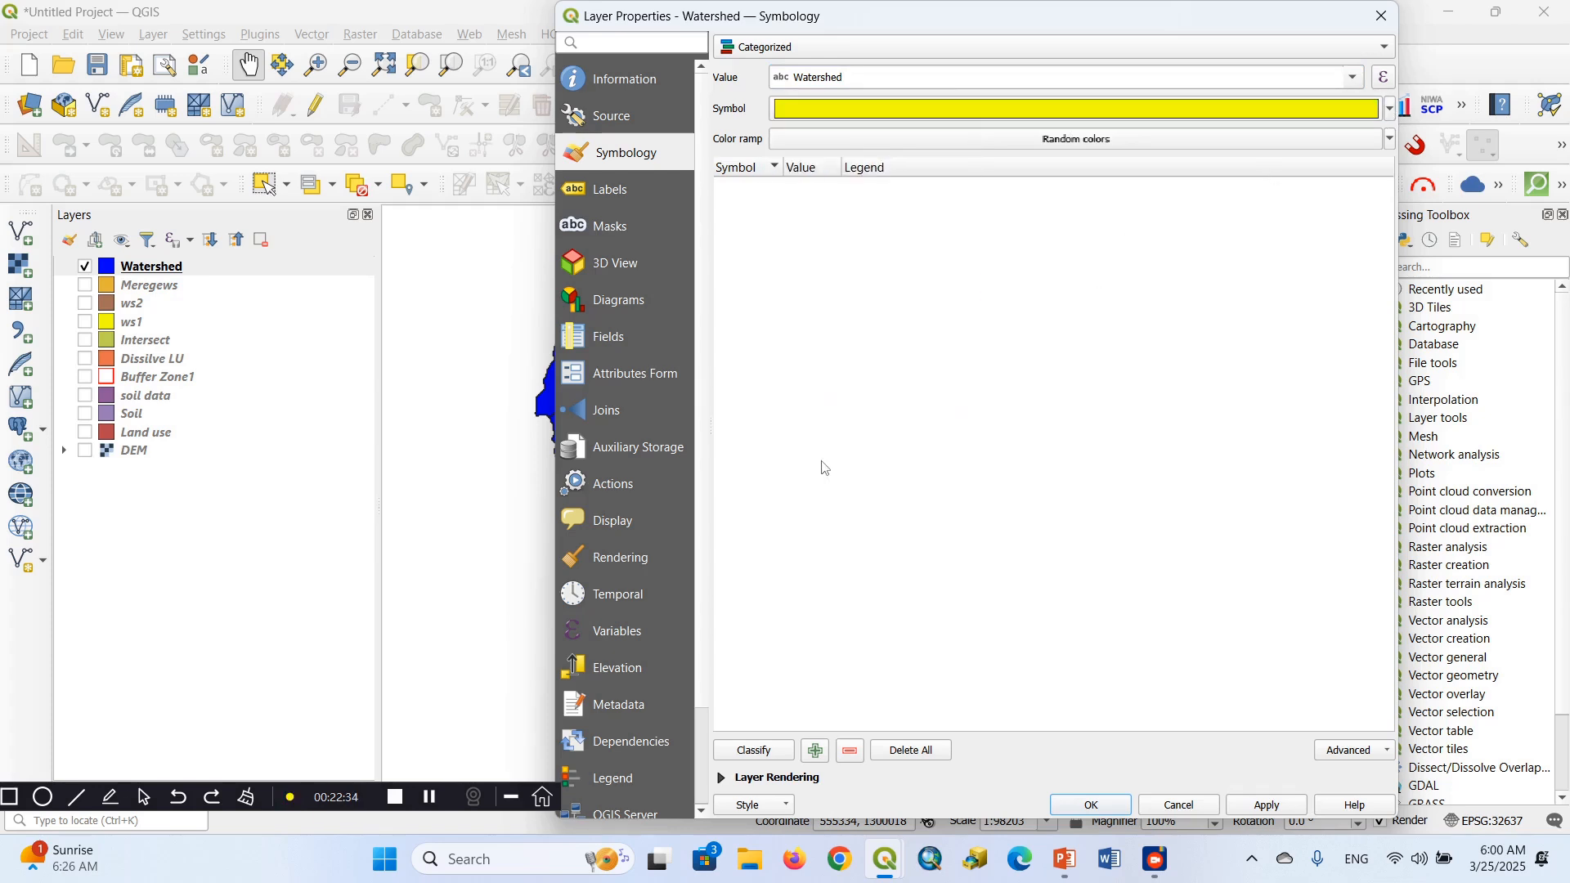
{"action": "left_click", "coordinate": [1392, 112]}
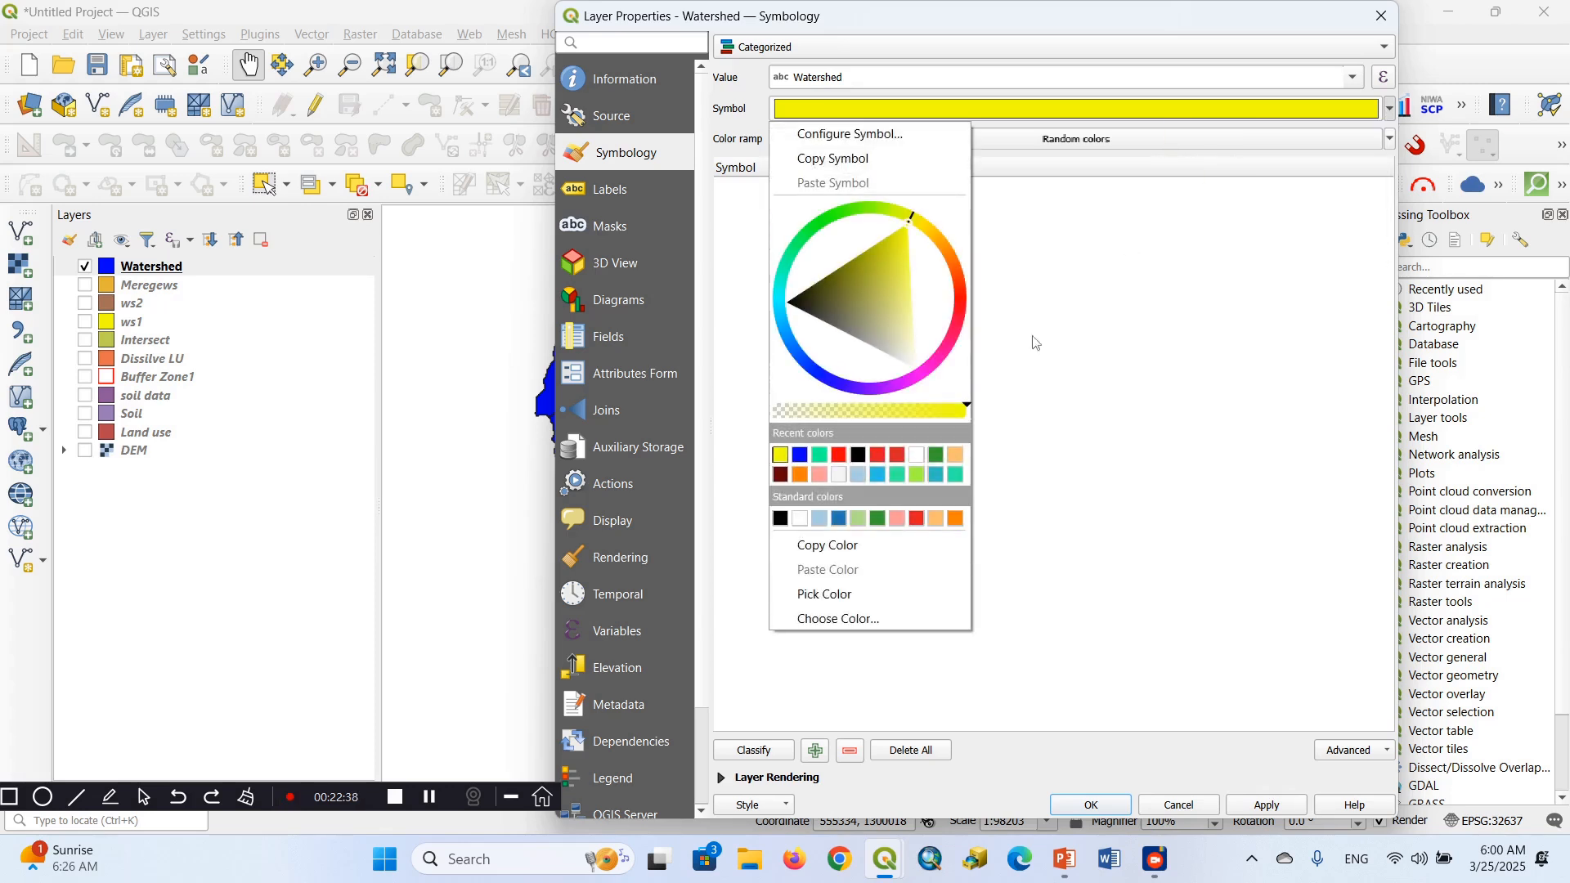
{"action": "left_click", "coordinate": [956, 455]}
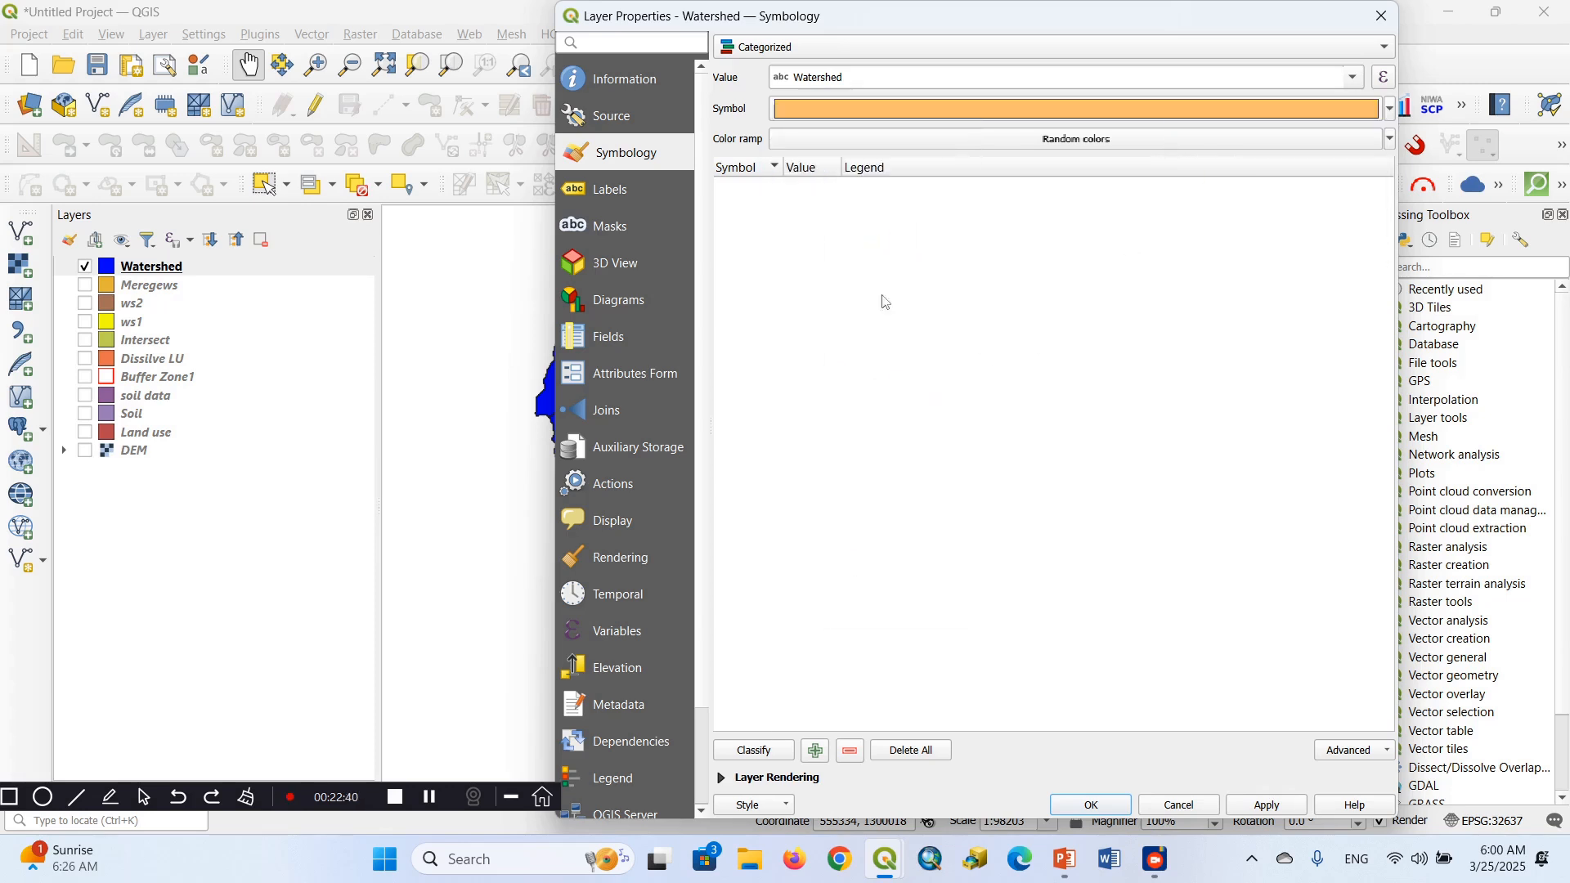
Classify the Watershed values with random colours, excluding the "all other values" class, and apply the style to the map
{"action": "left_click", "coordinate": [768, 752]}
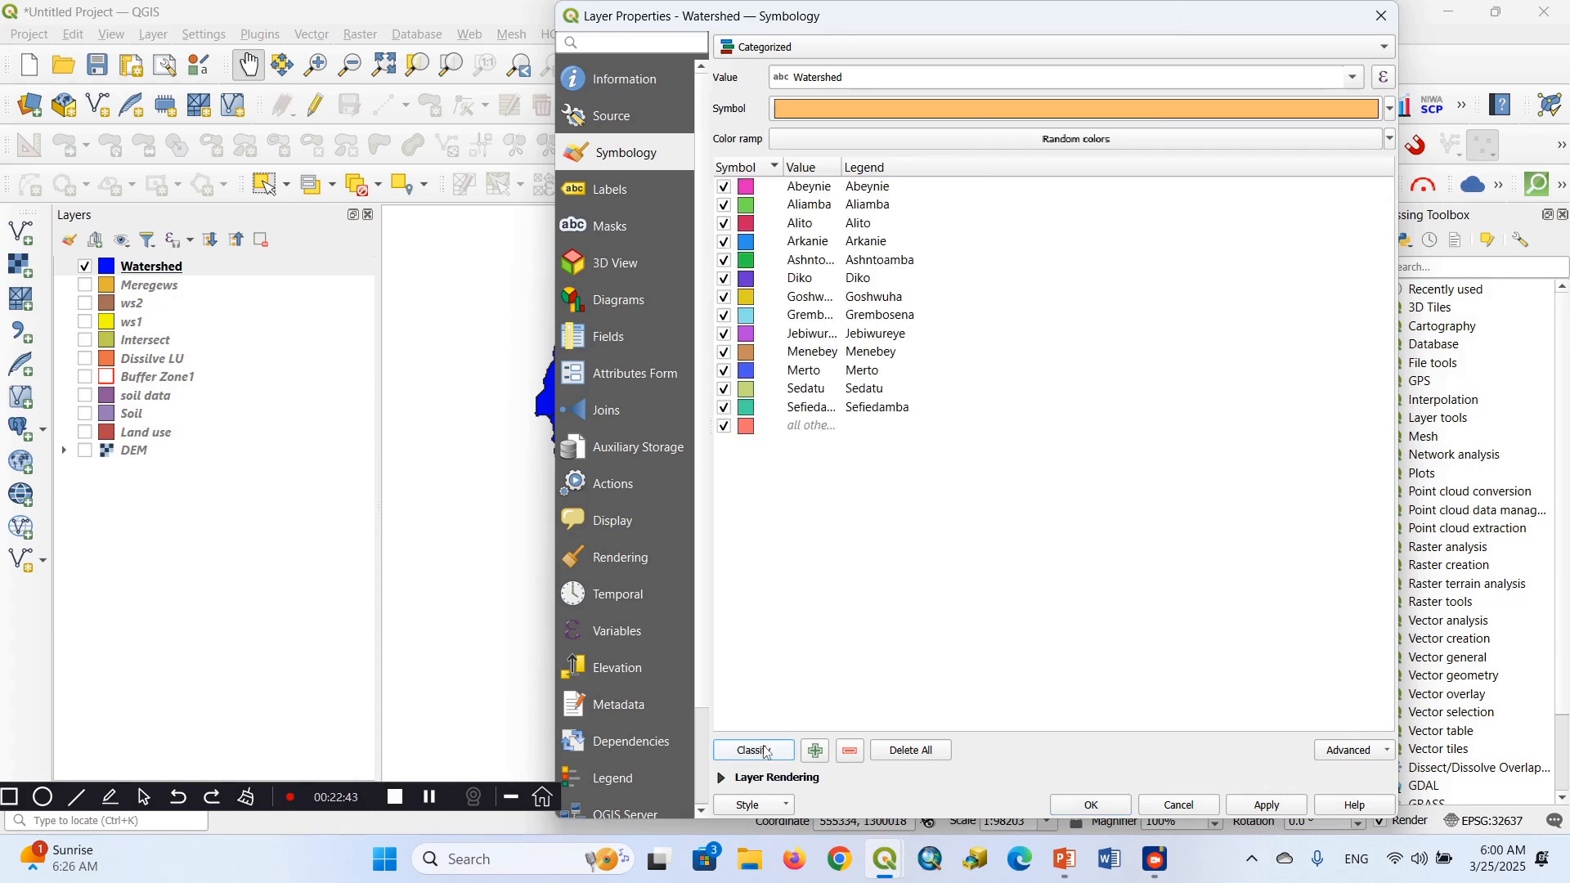
{"action": "left_click", "coordinate": [799, 432]}
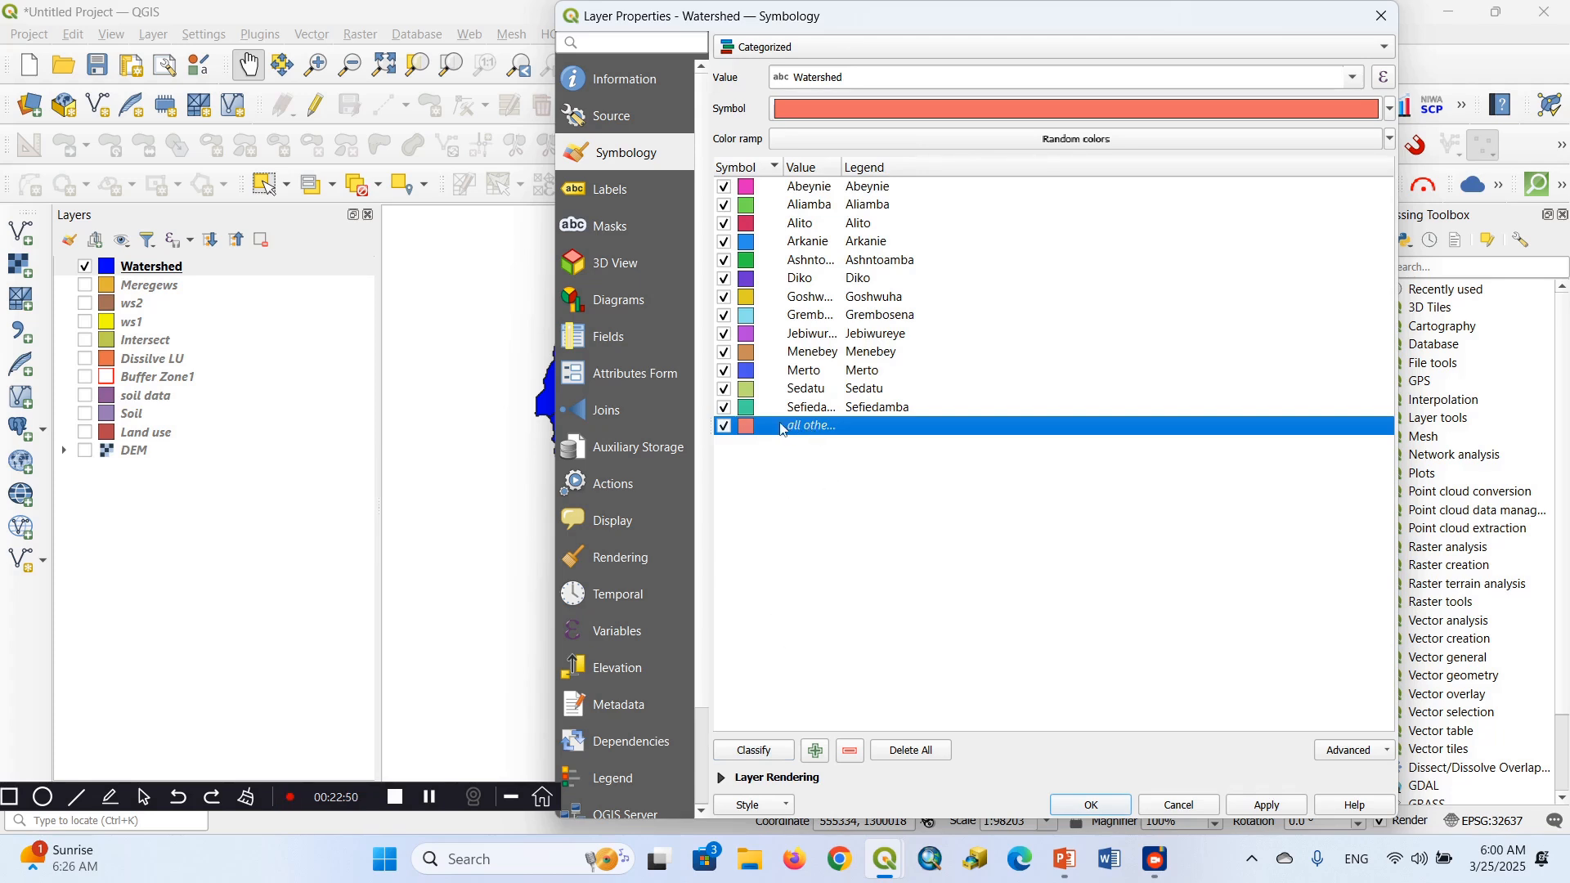
{"action": "left_click", "coordinate": [856, 754]}
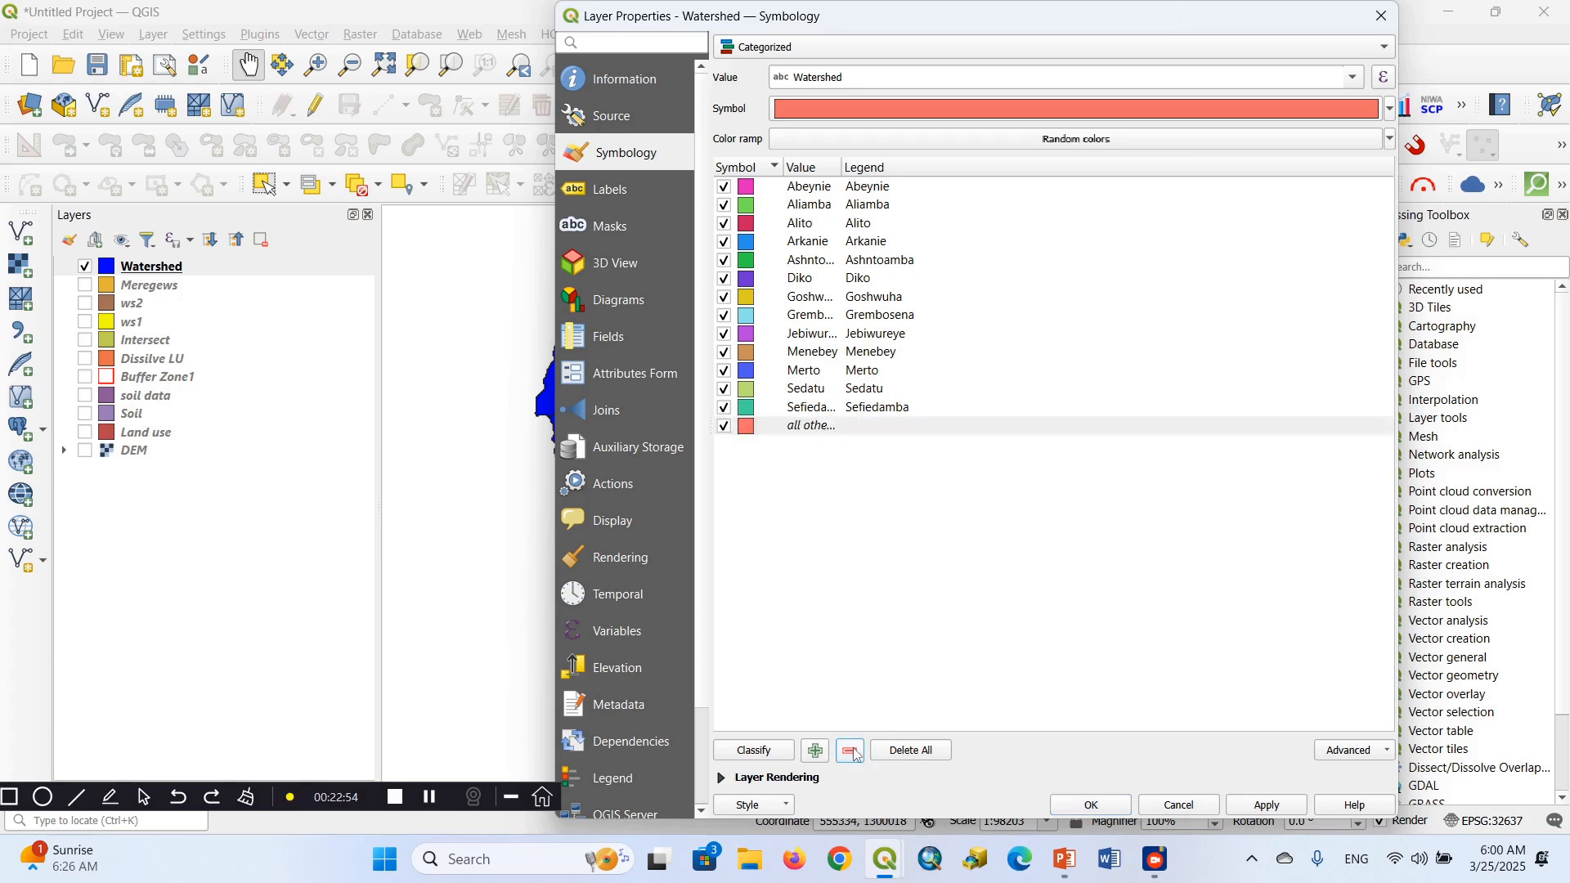
{"action": "left_click", "coordinate": [1295, 808]}
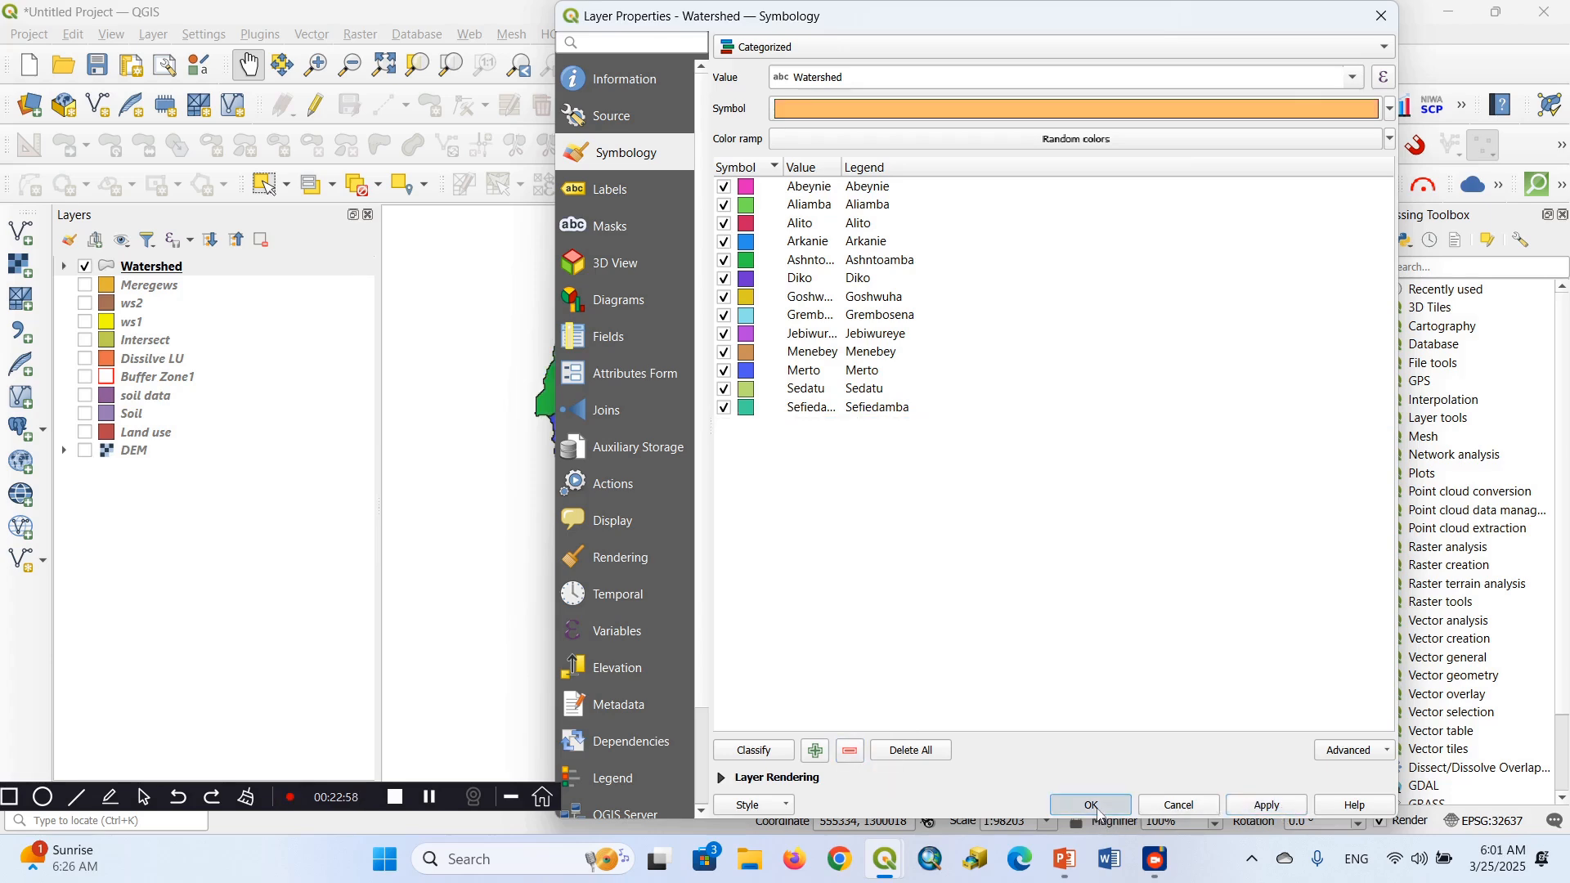
{"action": "left_click", "coordinate": [1093, 806]}
{"action": "left_click_drag", "start_coordinate": [957, 541], "coordinate": [765, 525]}
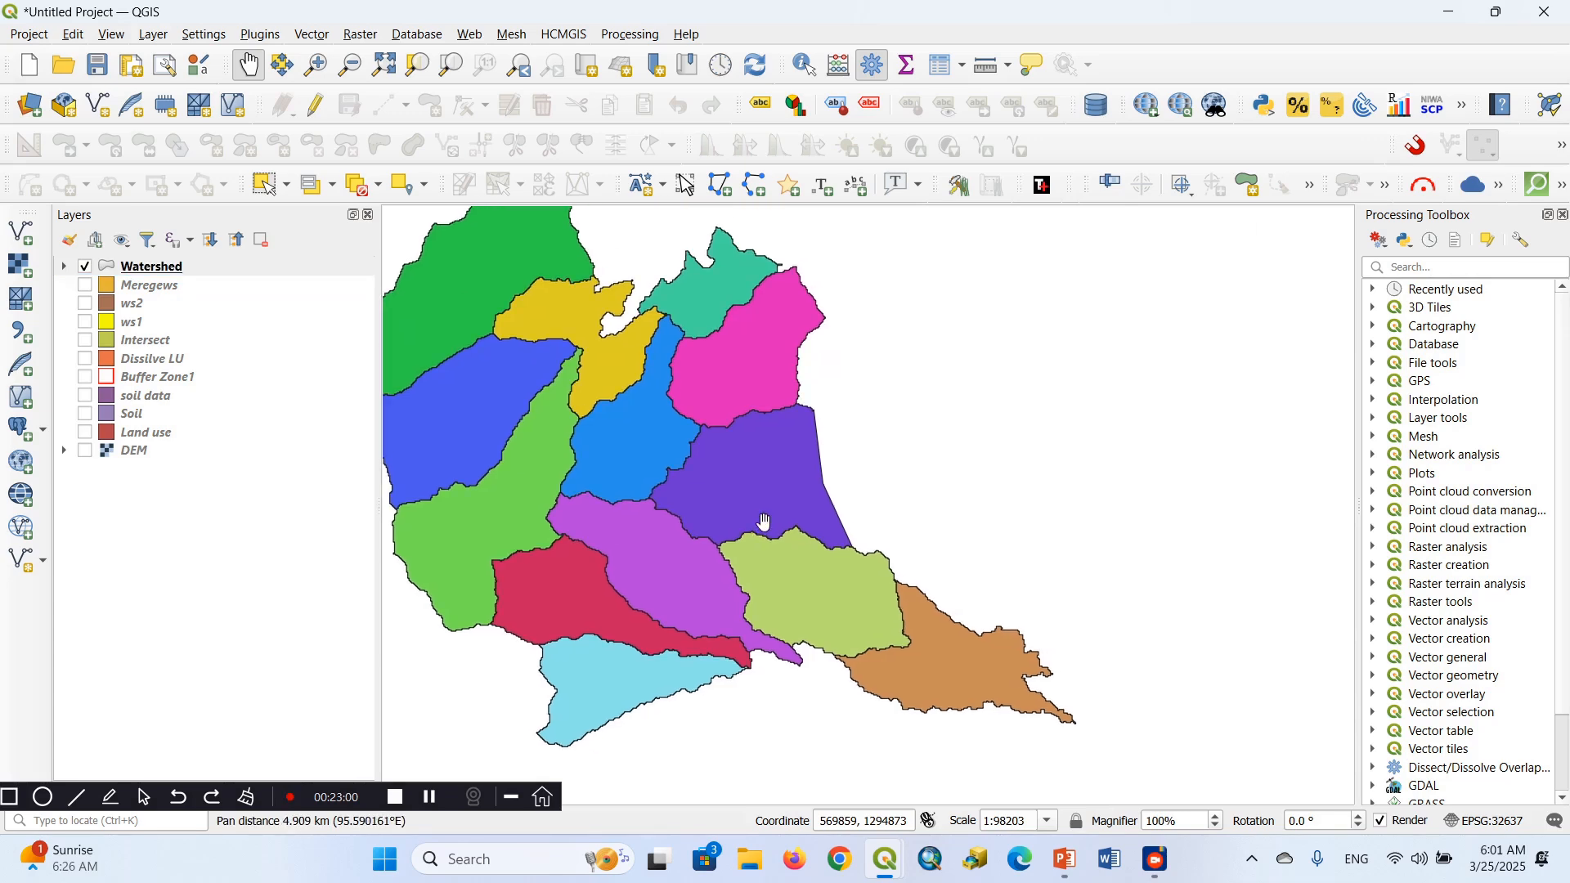
{"action": "left_click_drag", "start_coordinate": [627, 435], "coordinate": [730, 347]}
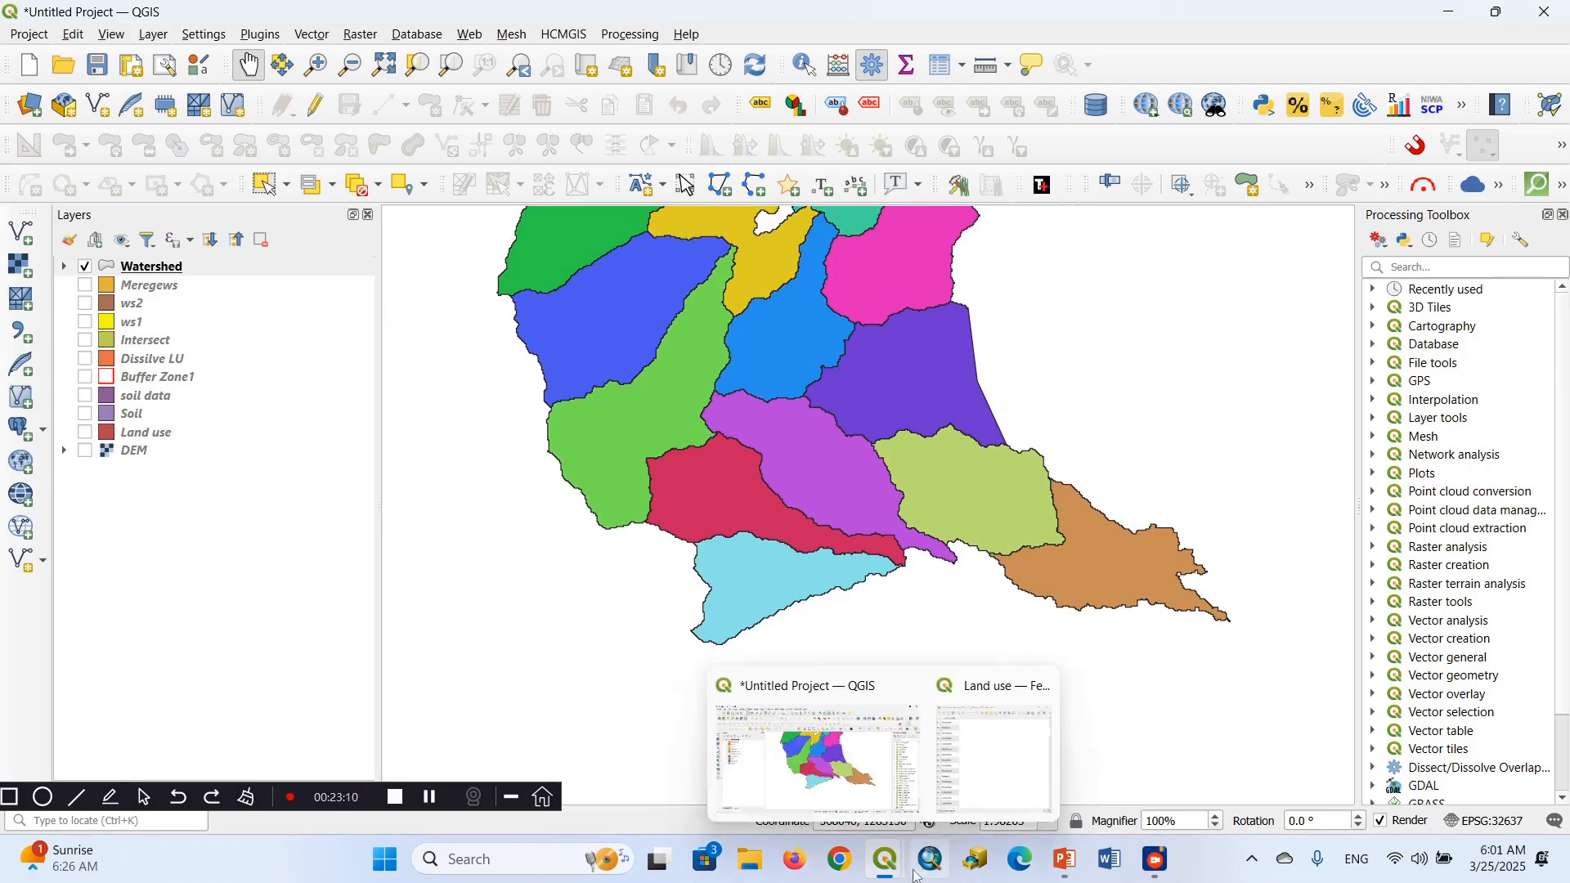
Switch to PowerPoint to read the Graduated styling point on the Basic Symbology slide, and return to the QGIS project
{"action": "left_click", "coordinate": [1062, 861]}
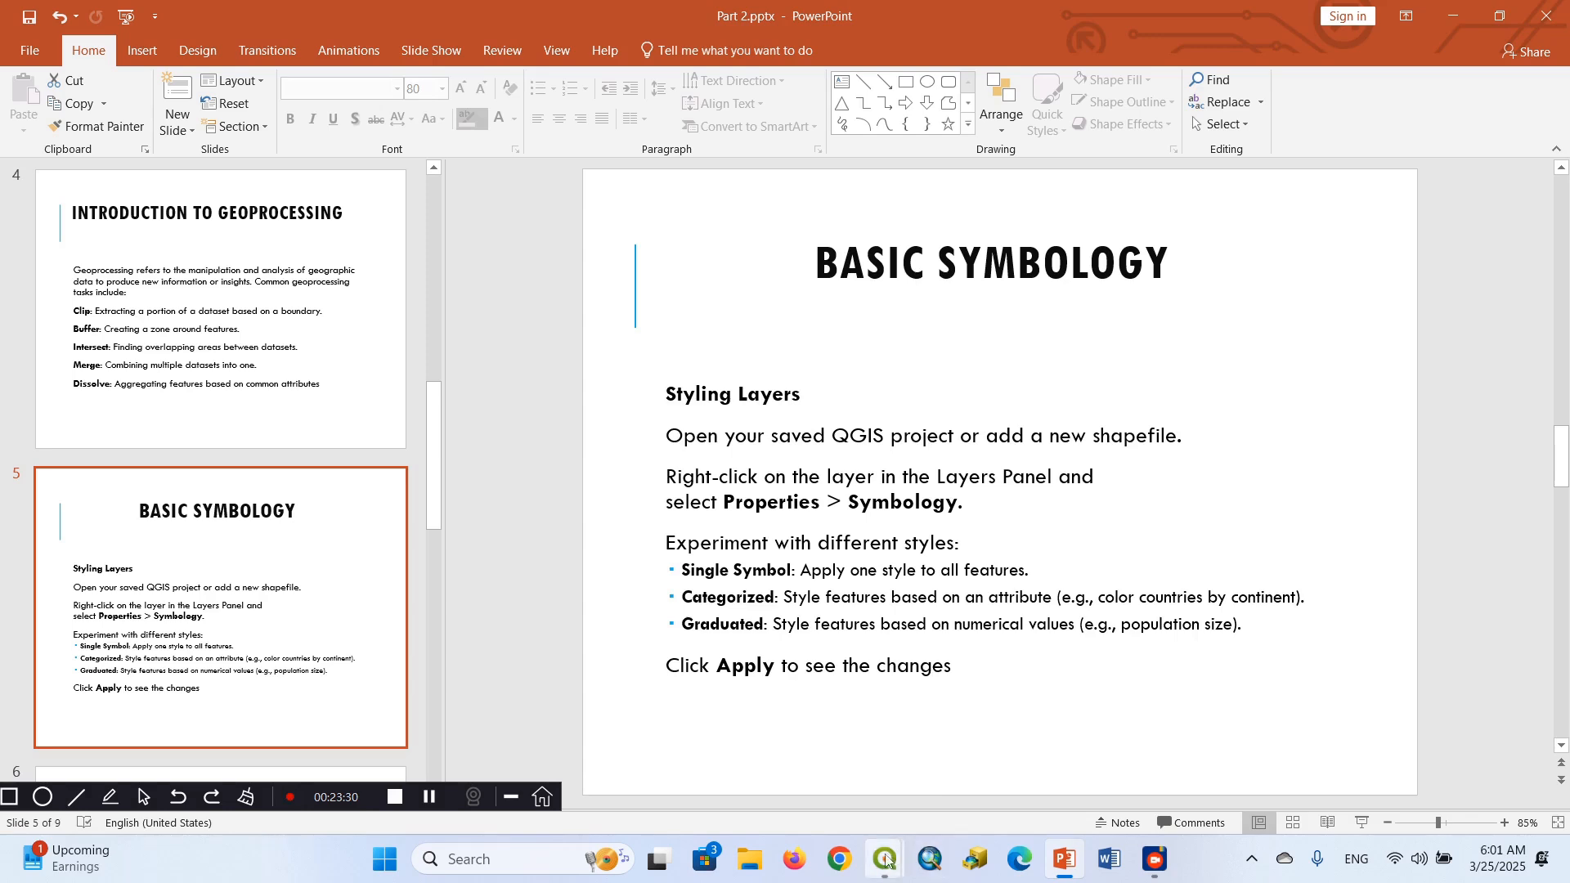
{"action": "mouse_move", "coordinate": [885, 859]}
{"action": "left_click", "coordinate": [871, 764]}
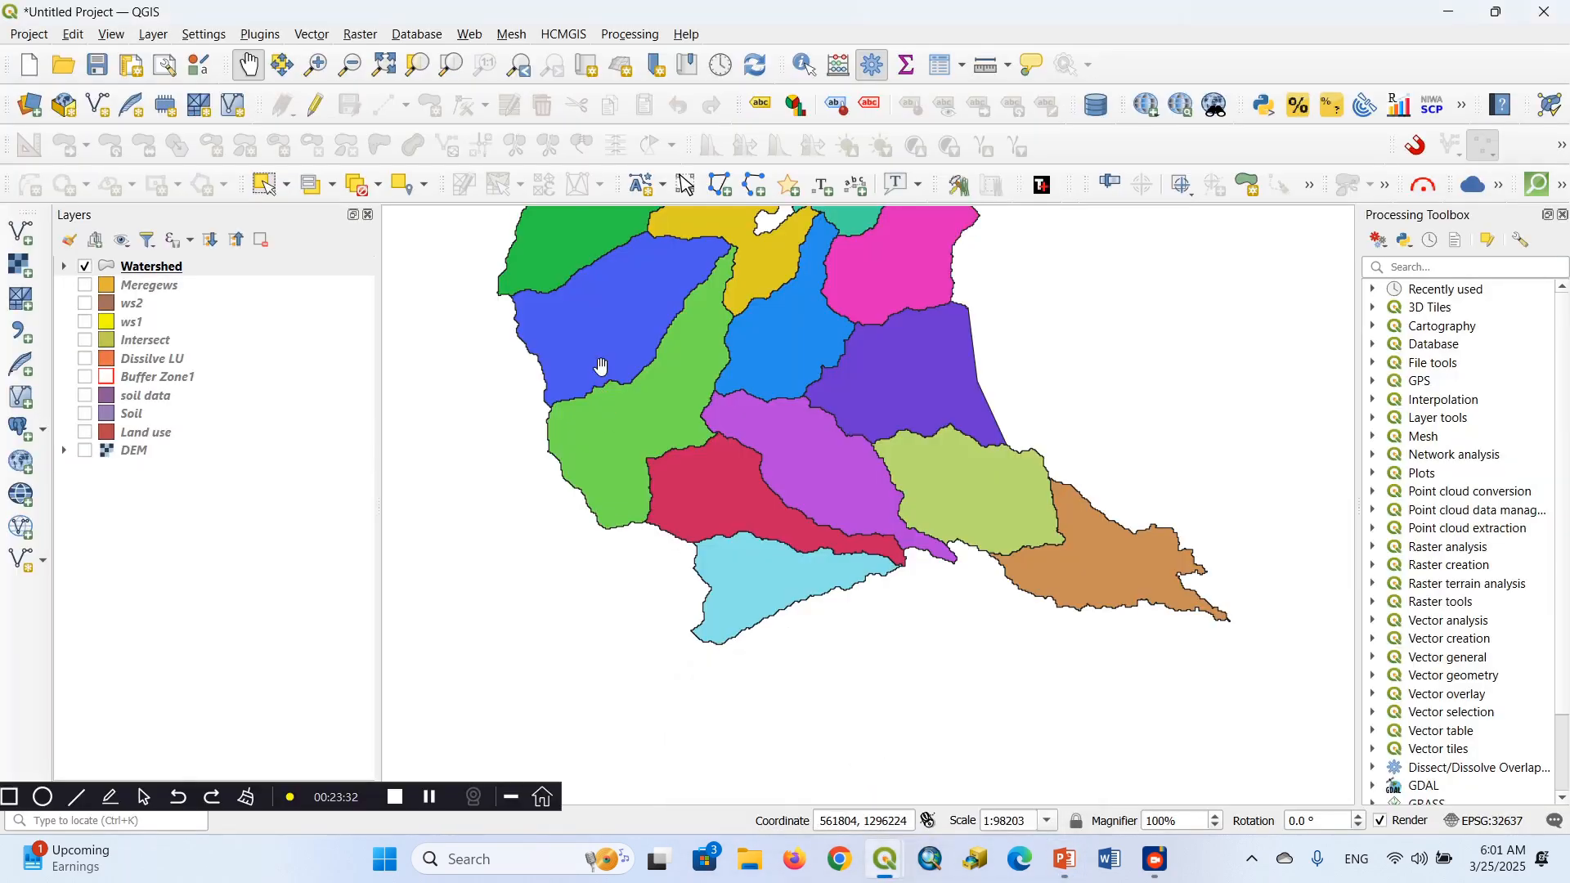
Switch the Watershed layer's symbology to Graduated, using the T field as the value
{"action": "right_click", "coordinate": [157, 272]}
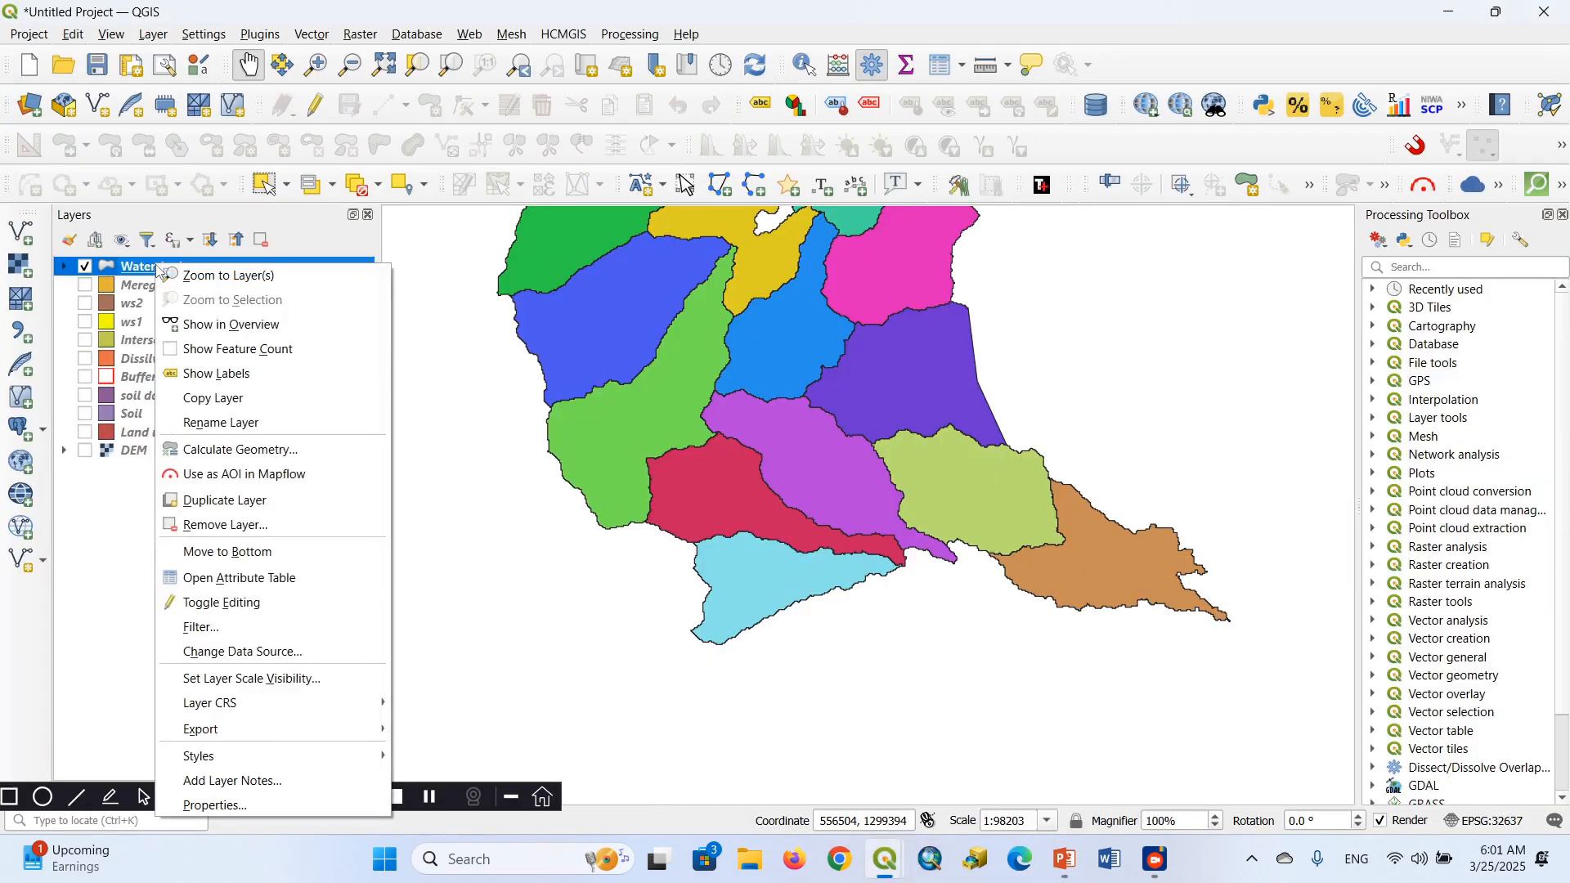
{"action": "left_click", "coordinate": [207, 806]}
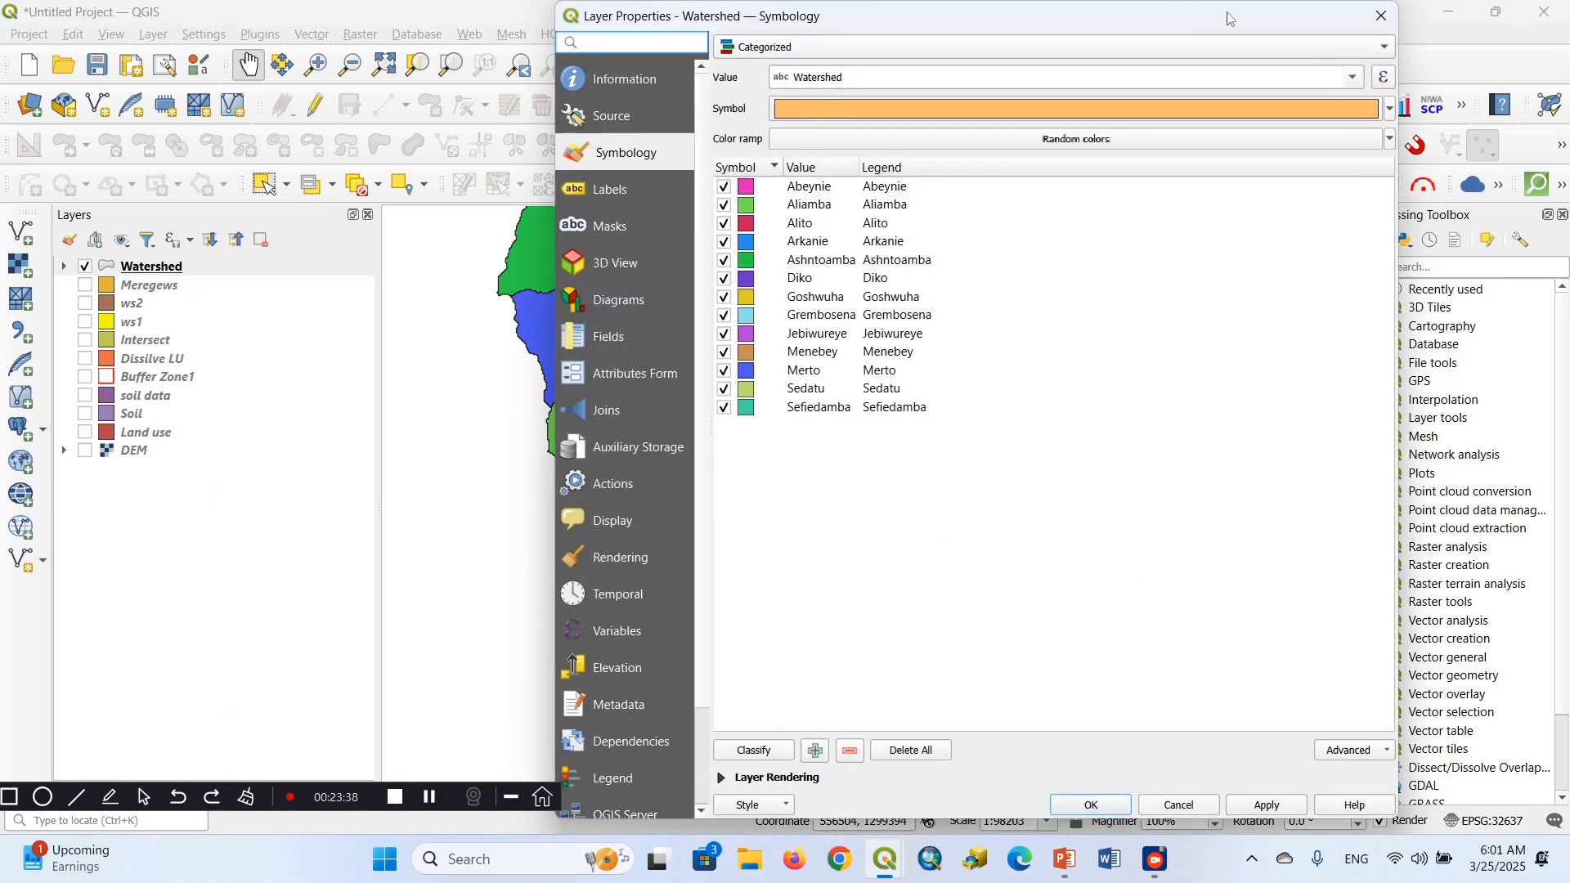
{"action": "left_click", "coordinate": [1386, 47]}
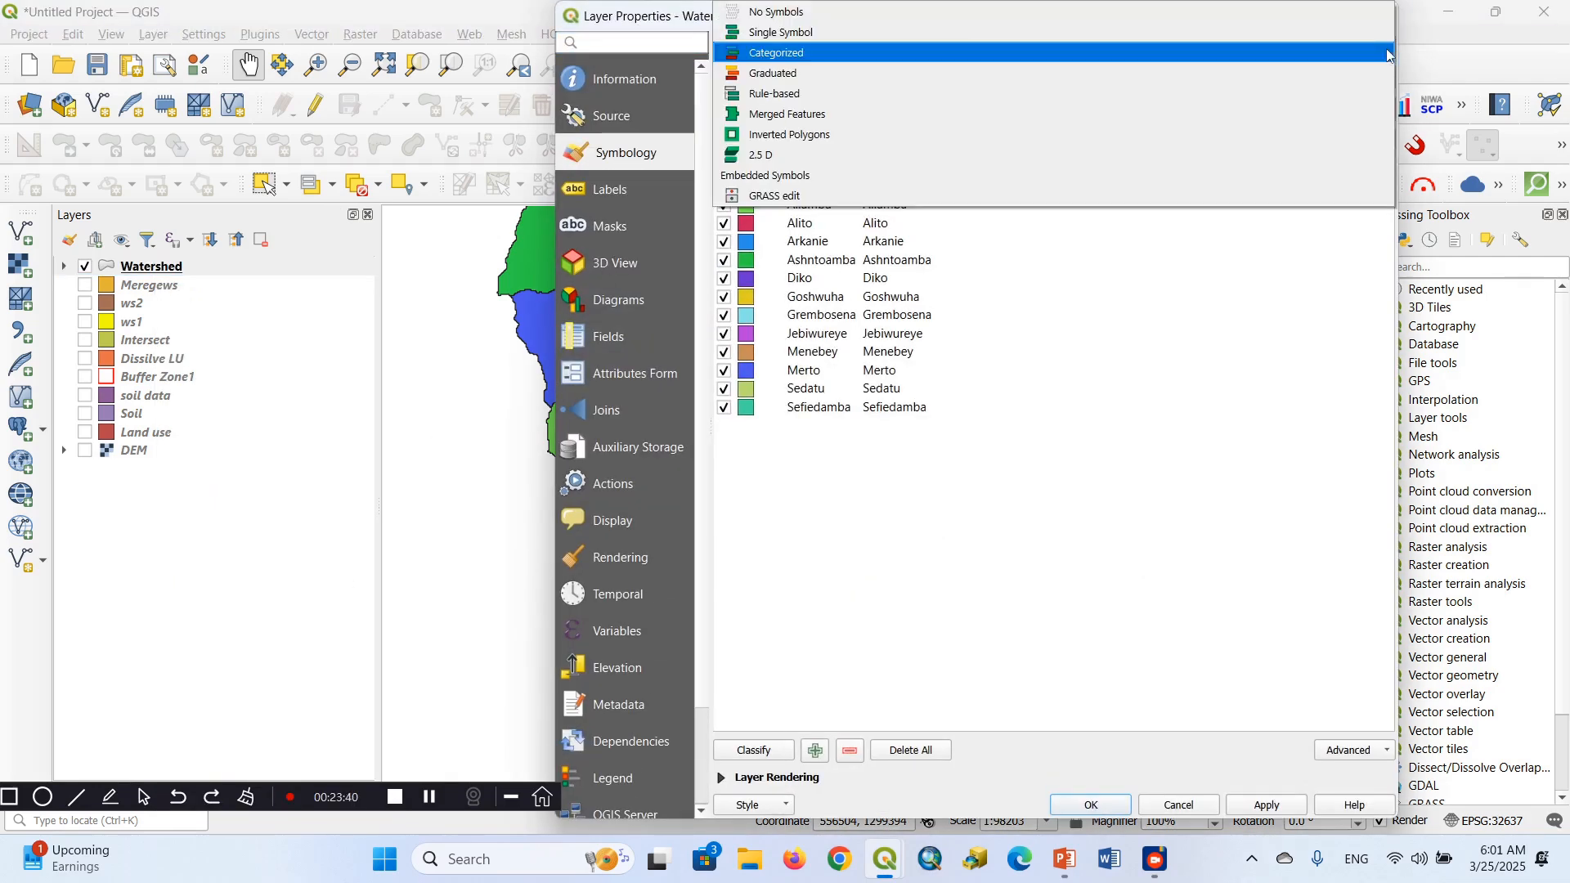
{"action": "left_click", "coordinate": [798, 73]}
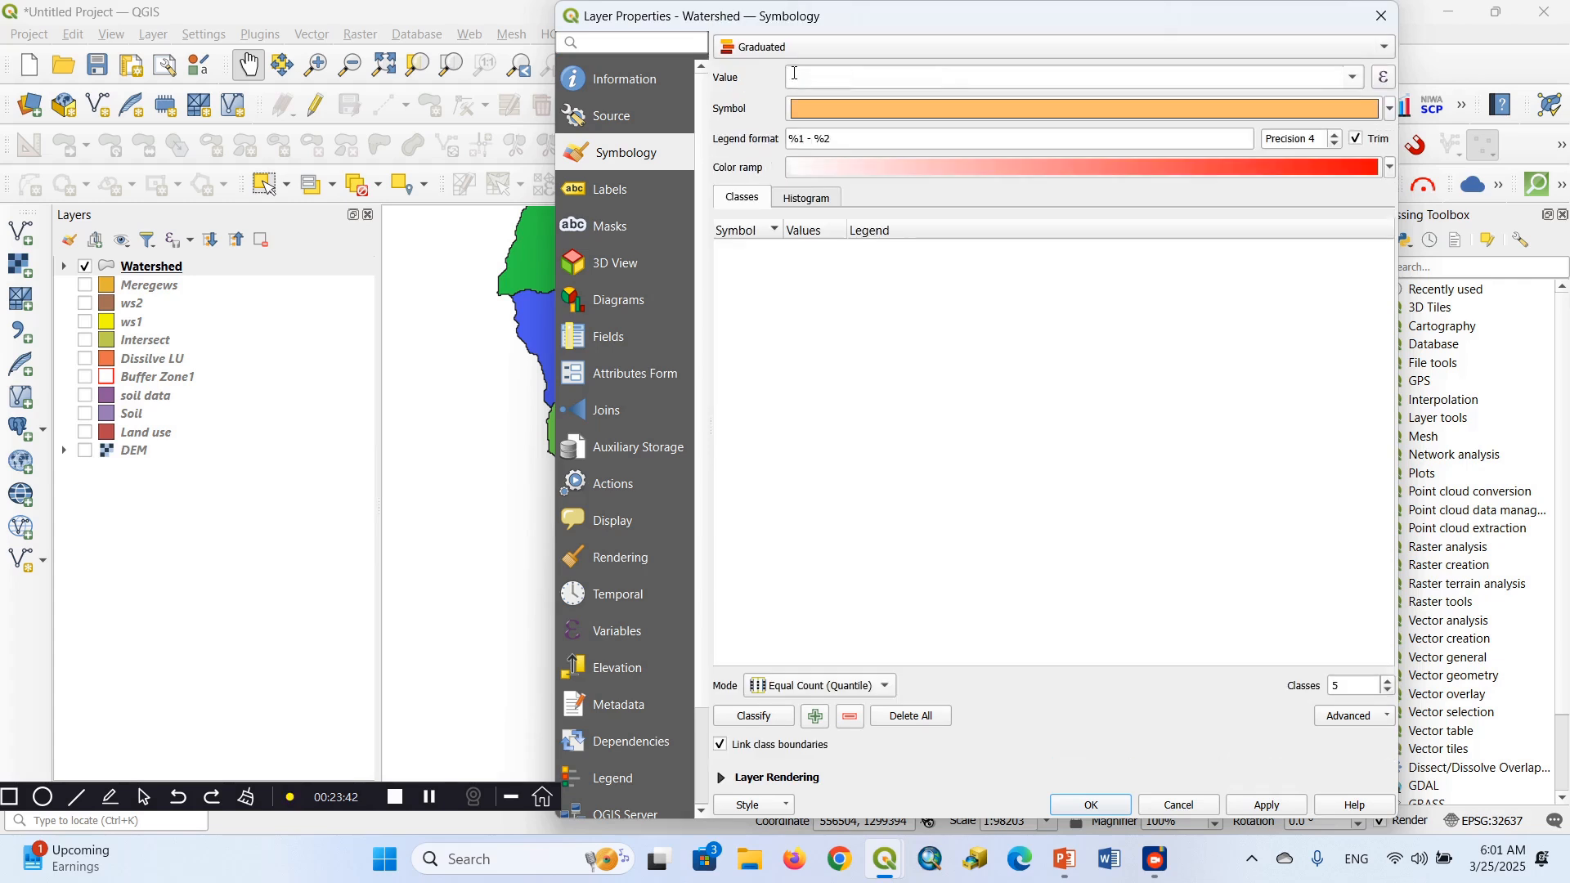
{"action": "left_click", "coordinate": [1354, 78]}
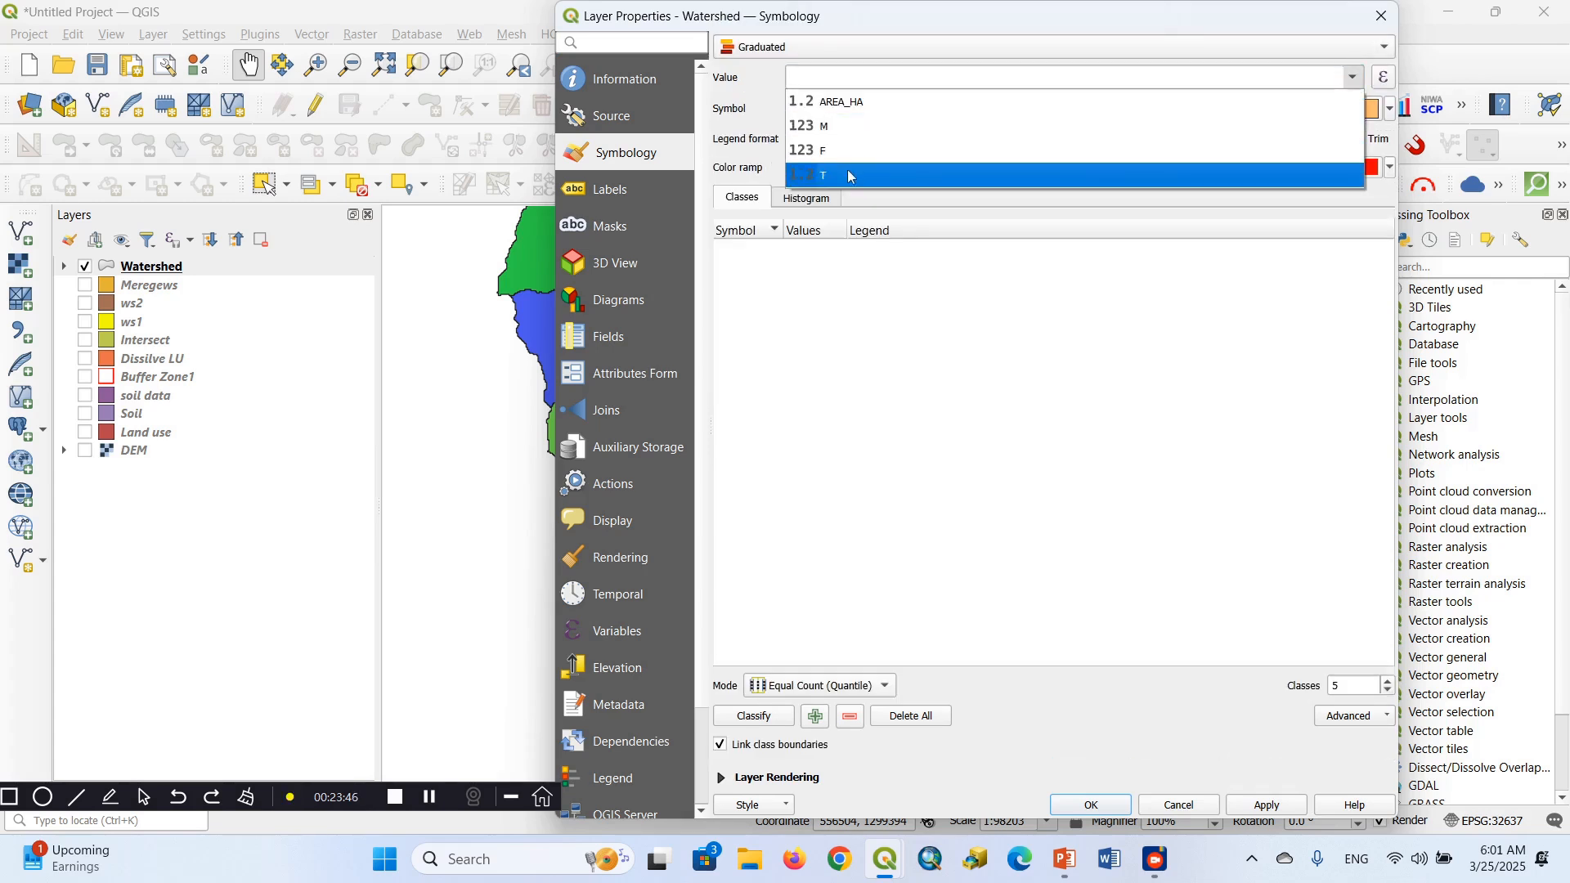
{"action": "left_click", "coordinate": [830, 177]}
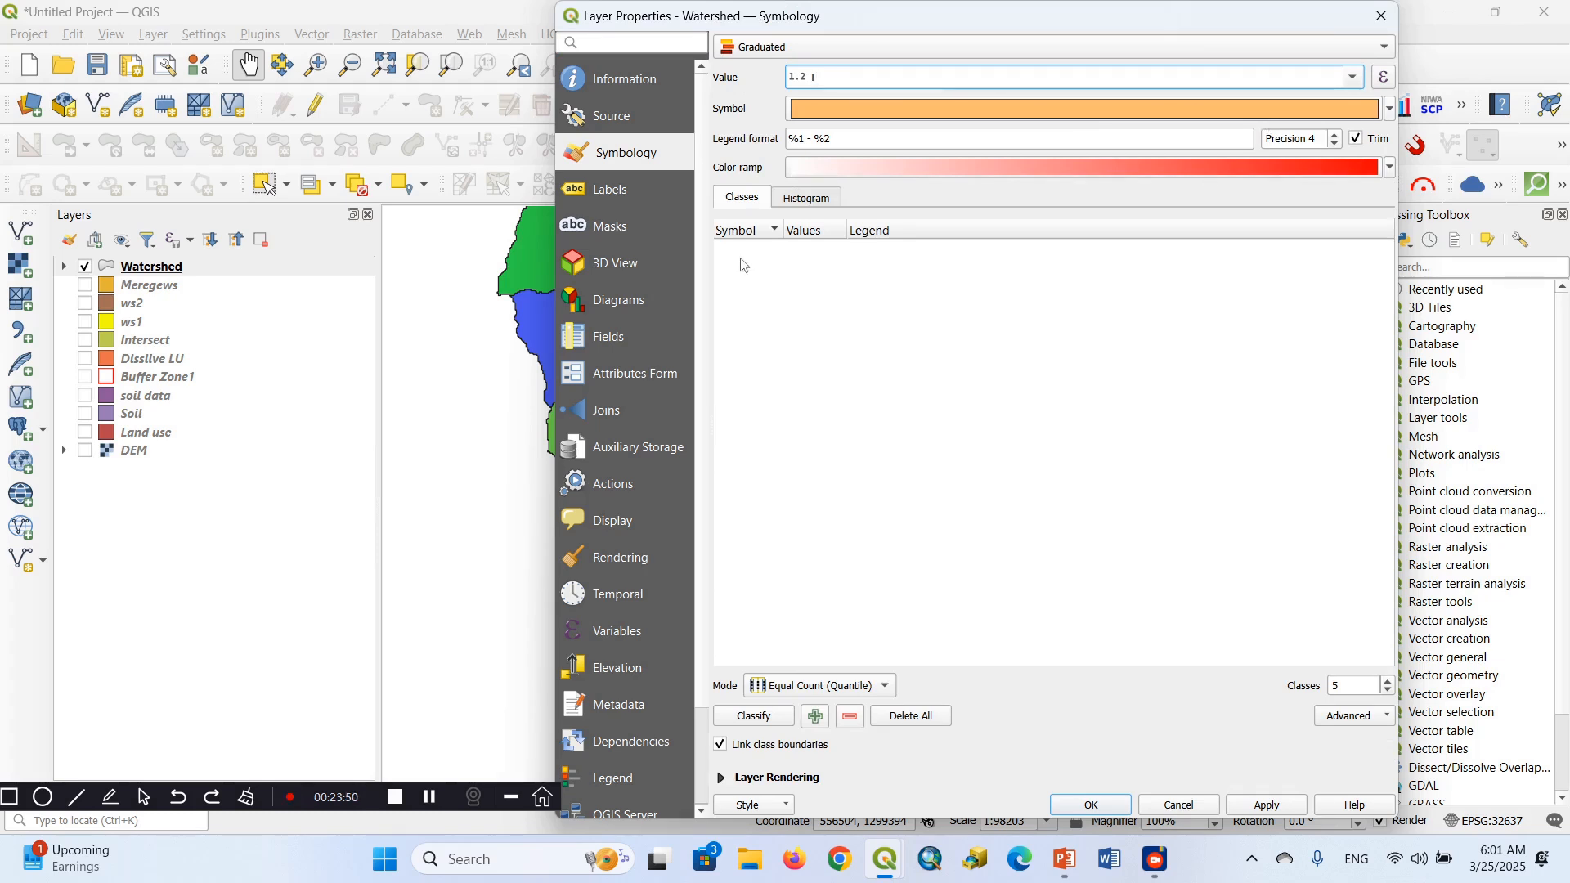
Set the graduated colour ramp to Rocket and the symbol's colour to bright green from the recent colours
{"action": "mouse_move", "coordinate": [883, 874]}
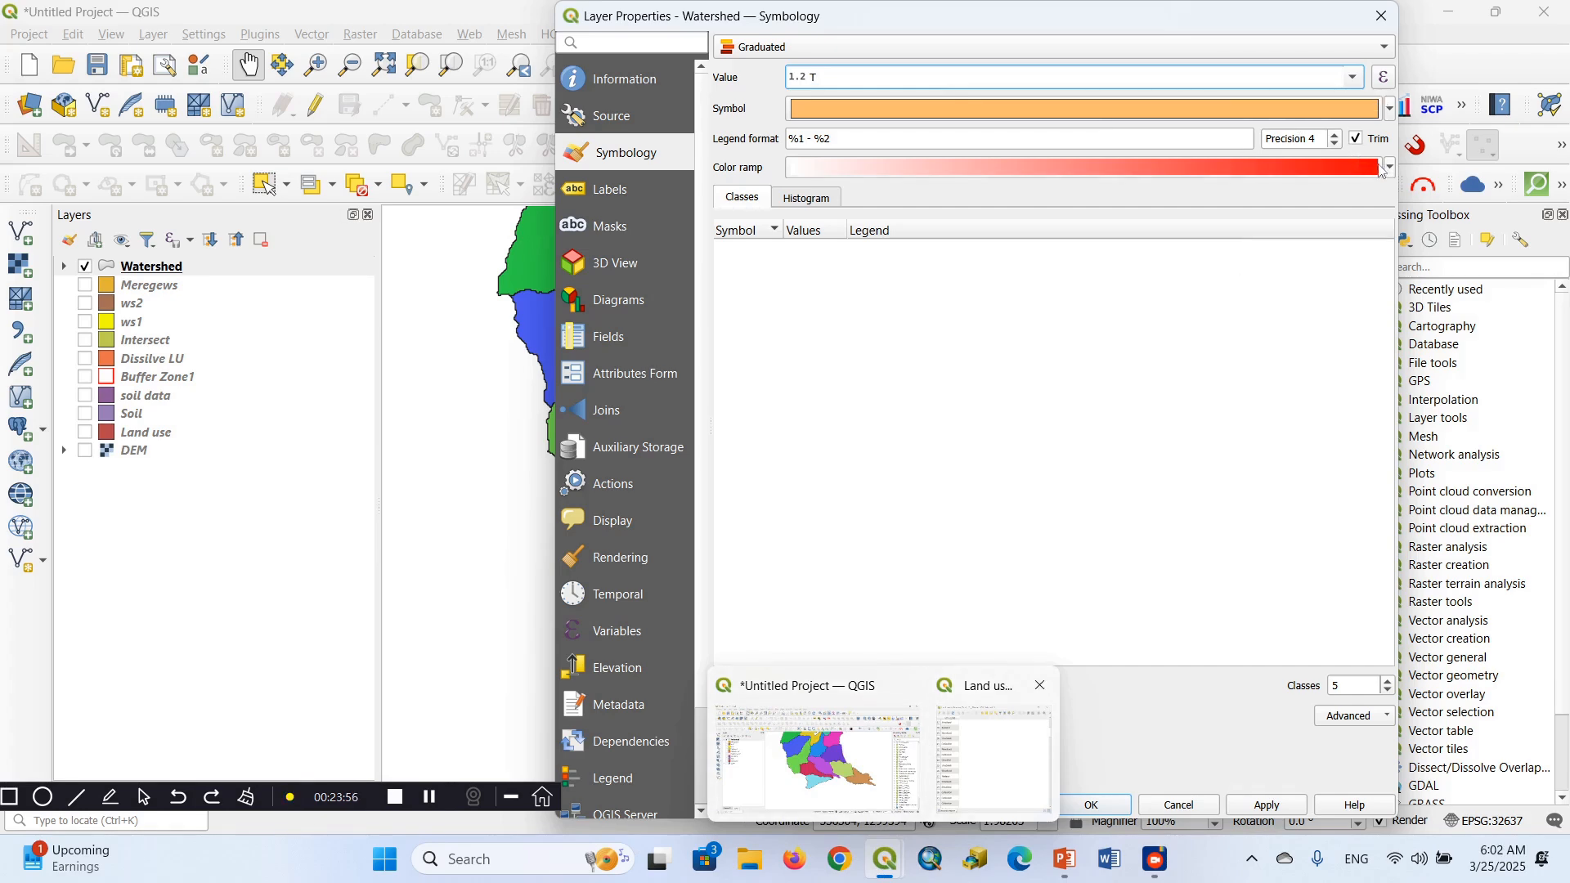
{"action": "left_click", "coordinate": [1388, 168]}
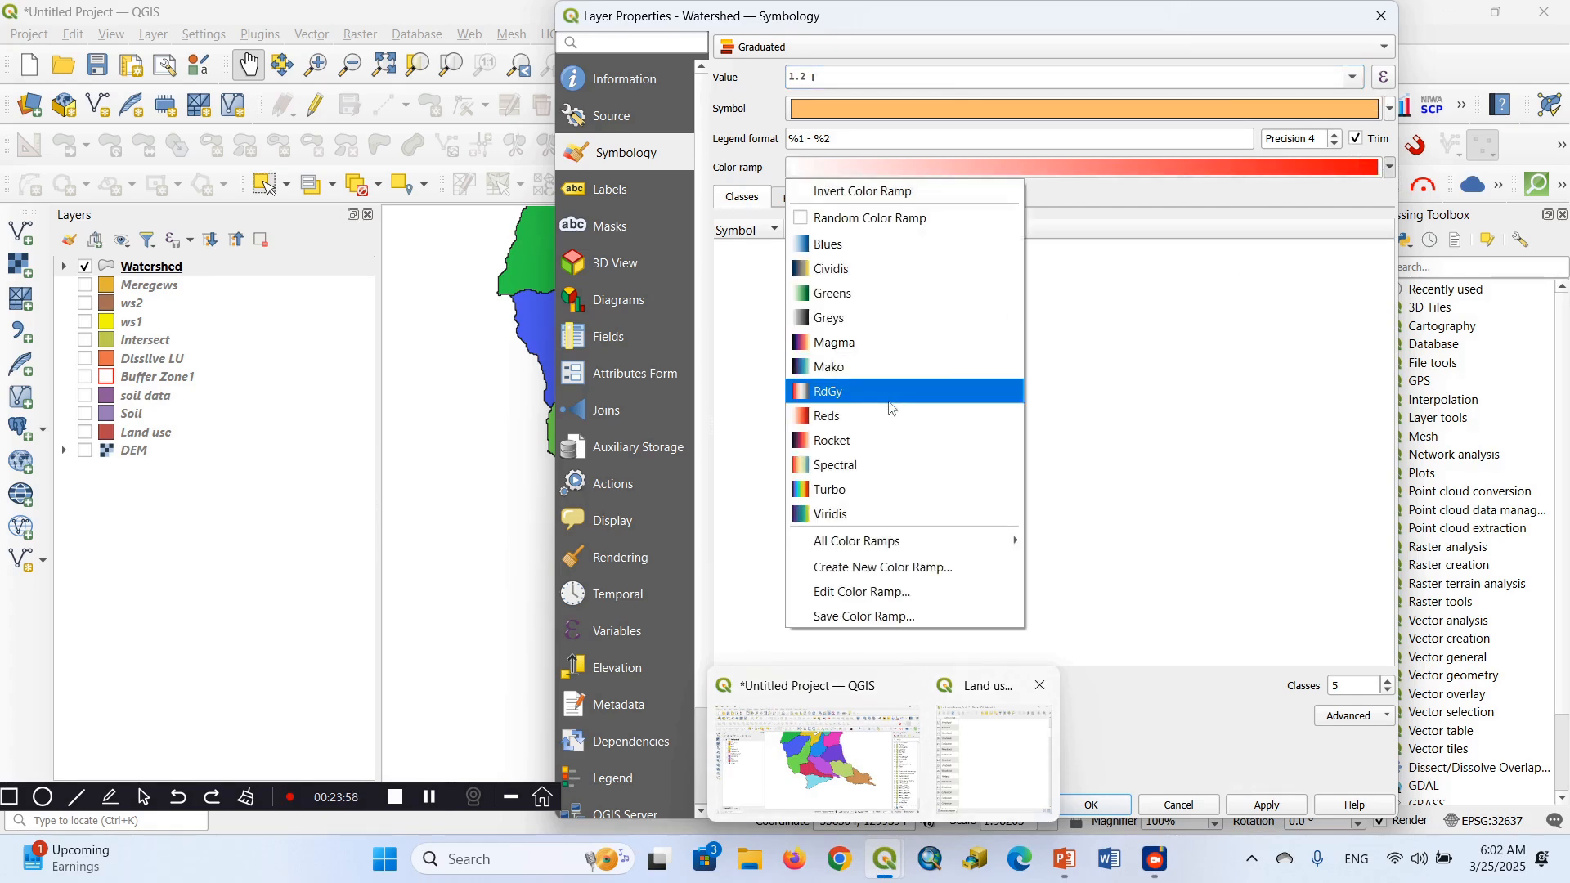
{"action": "left_click", "coordinate": [812, 441]}
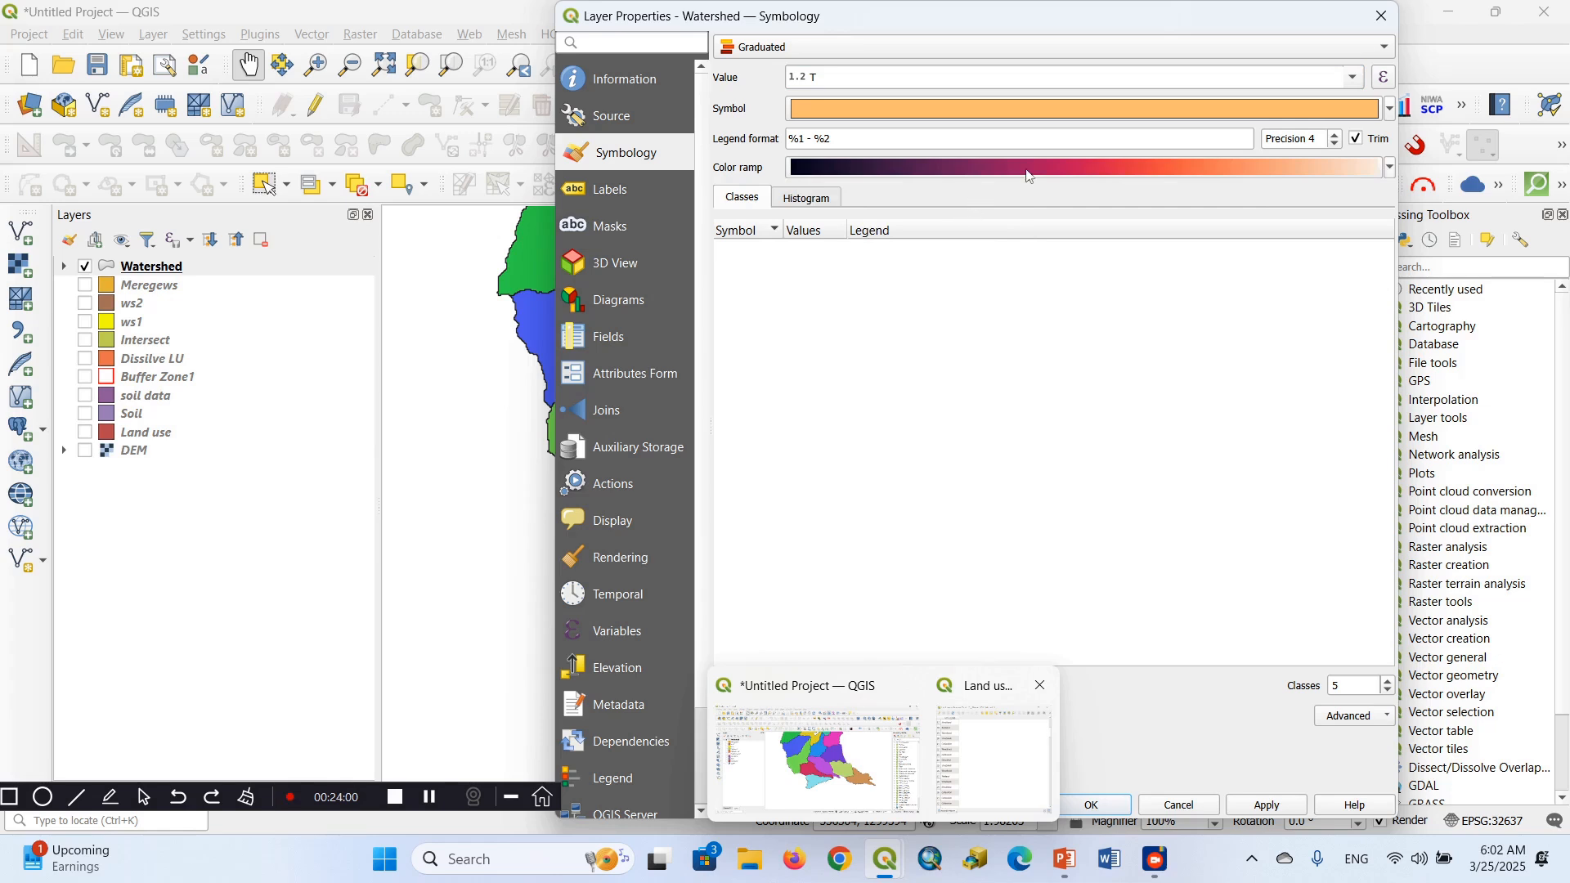
{"action": "left_click", "coordinate": [1388, 110]}
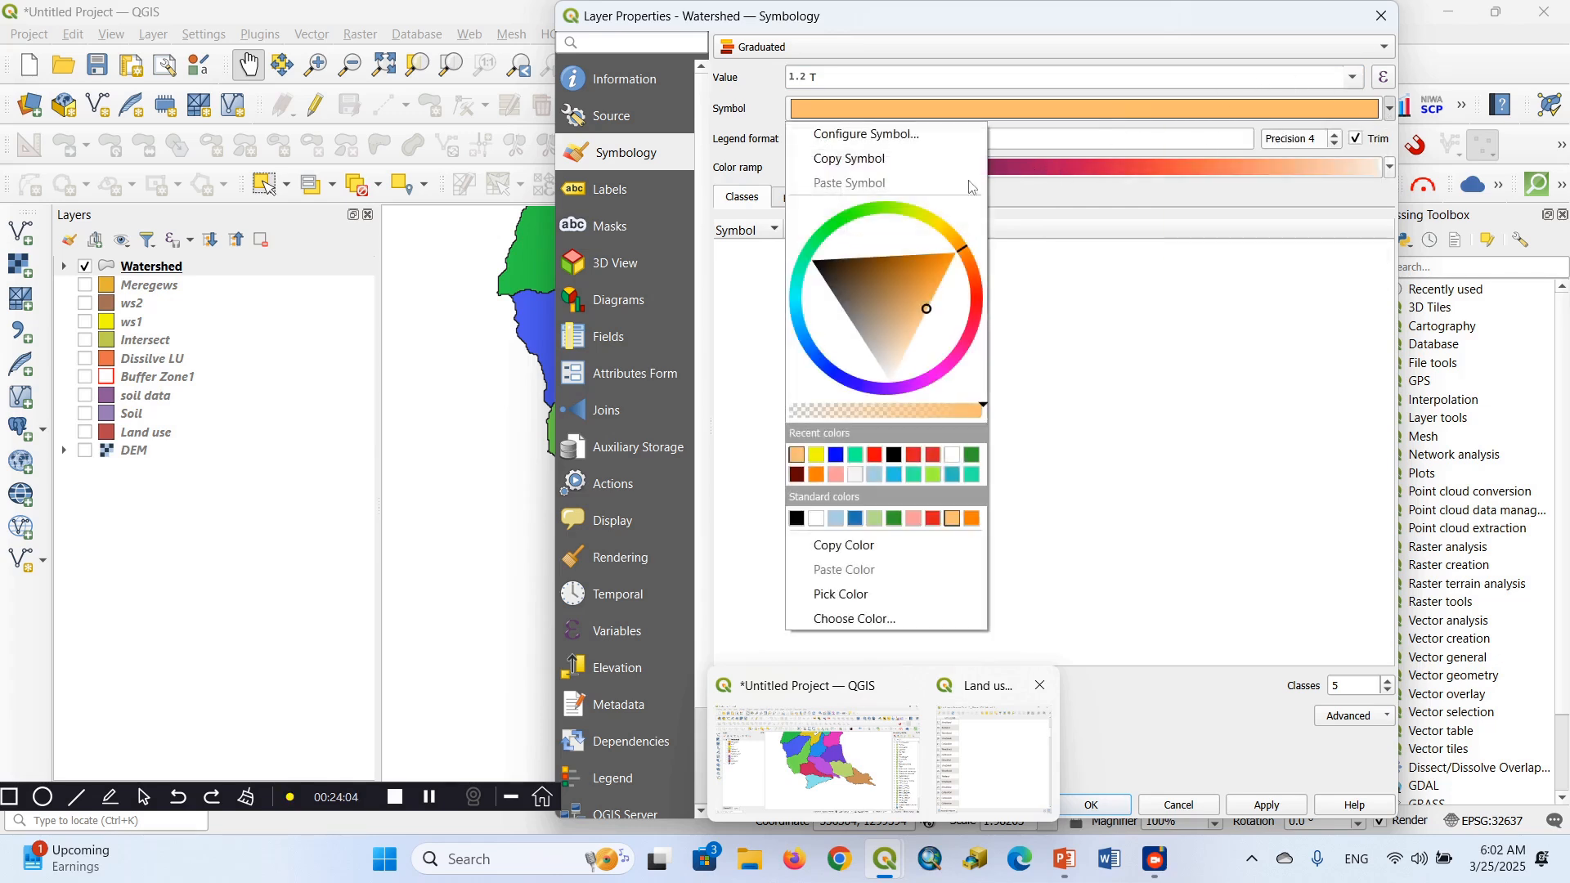
{"action": "left_click", "coordinate": [1388, 109]}
{"action": "left_click", "coordinate": [1388, 109]}
{"action": "left_click", "coordinate": [856, 456]}
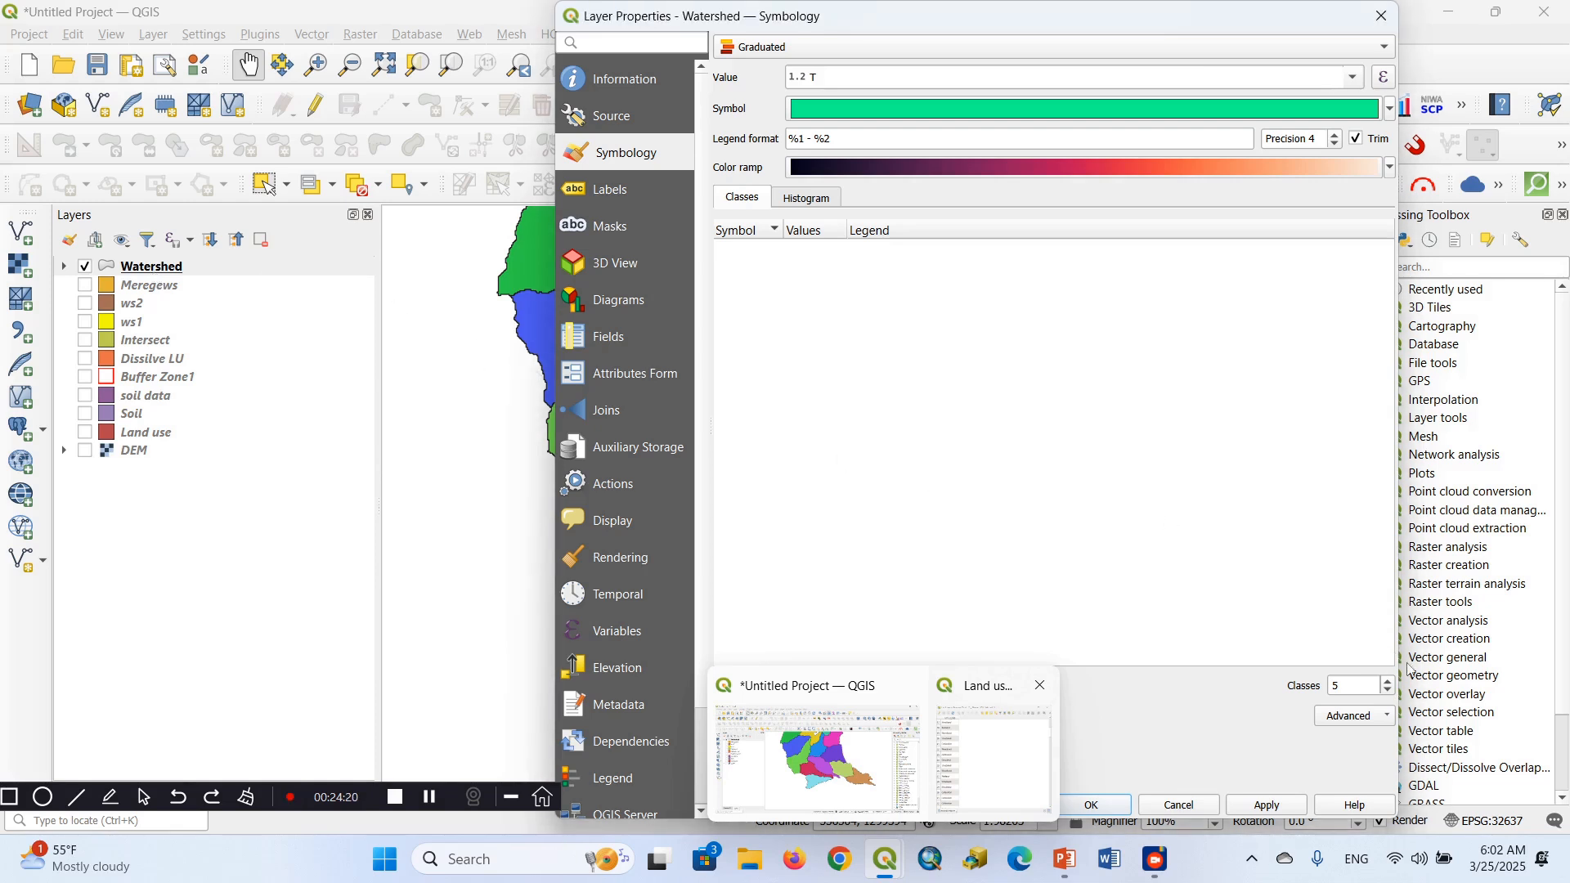
Classify the T values into 13 classes and apply the graduated style to the Watershed map
{"action": "left_click", "coordinate": [1388, 684]}
{"action": "left_click", "coordinate": [1388, 684]}
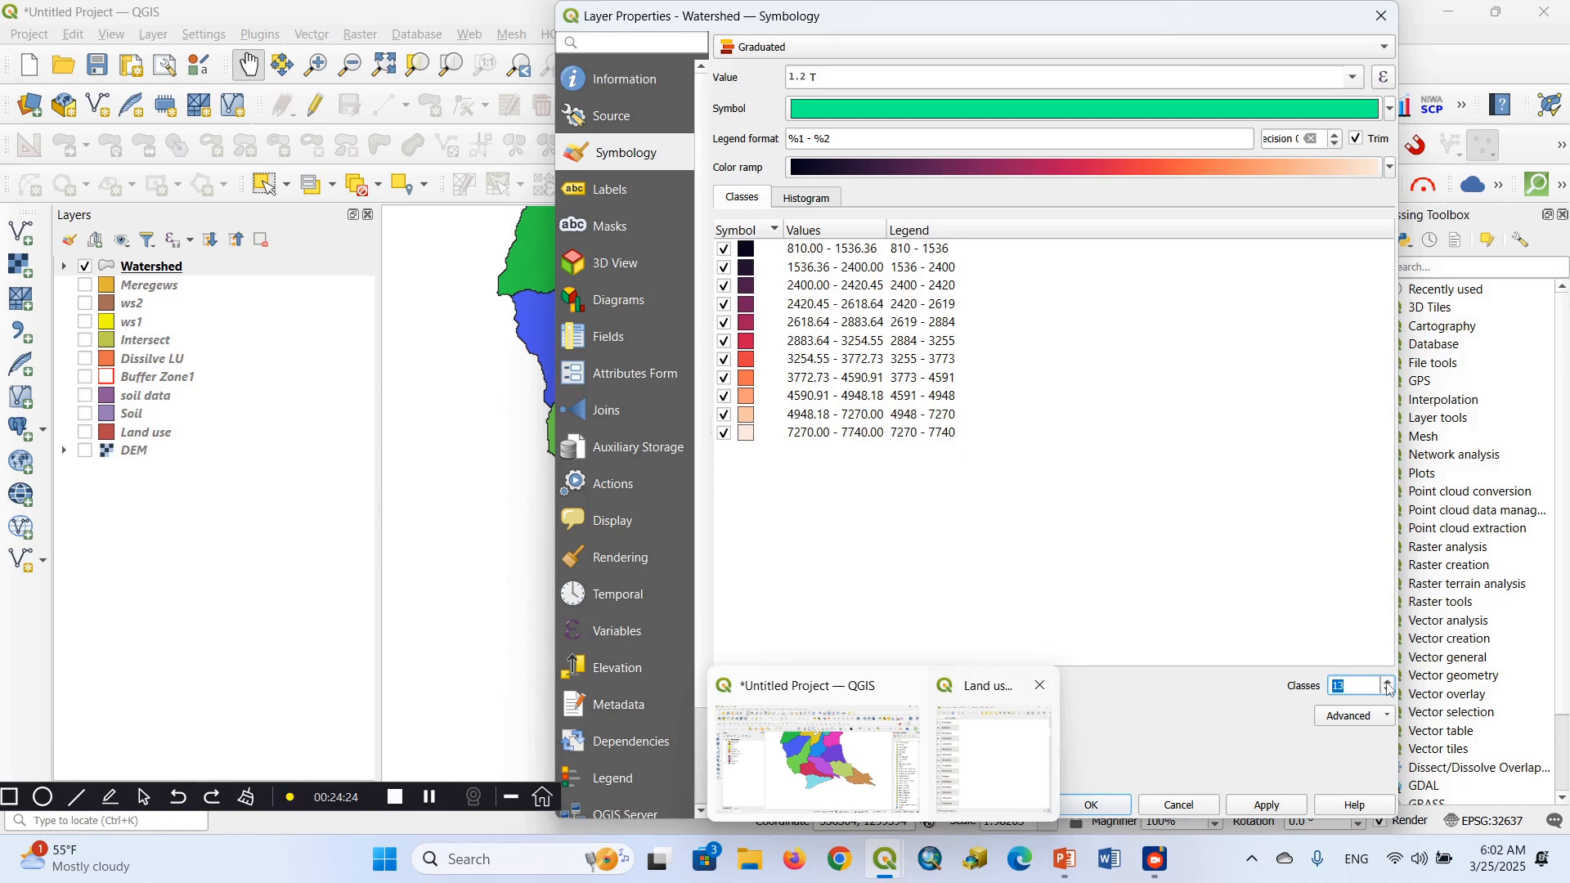
{"action": "left_click", "coordinate": [1262, 808]}
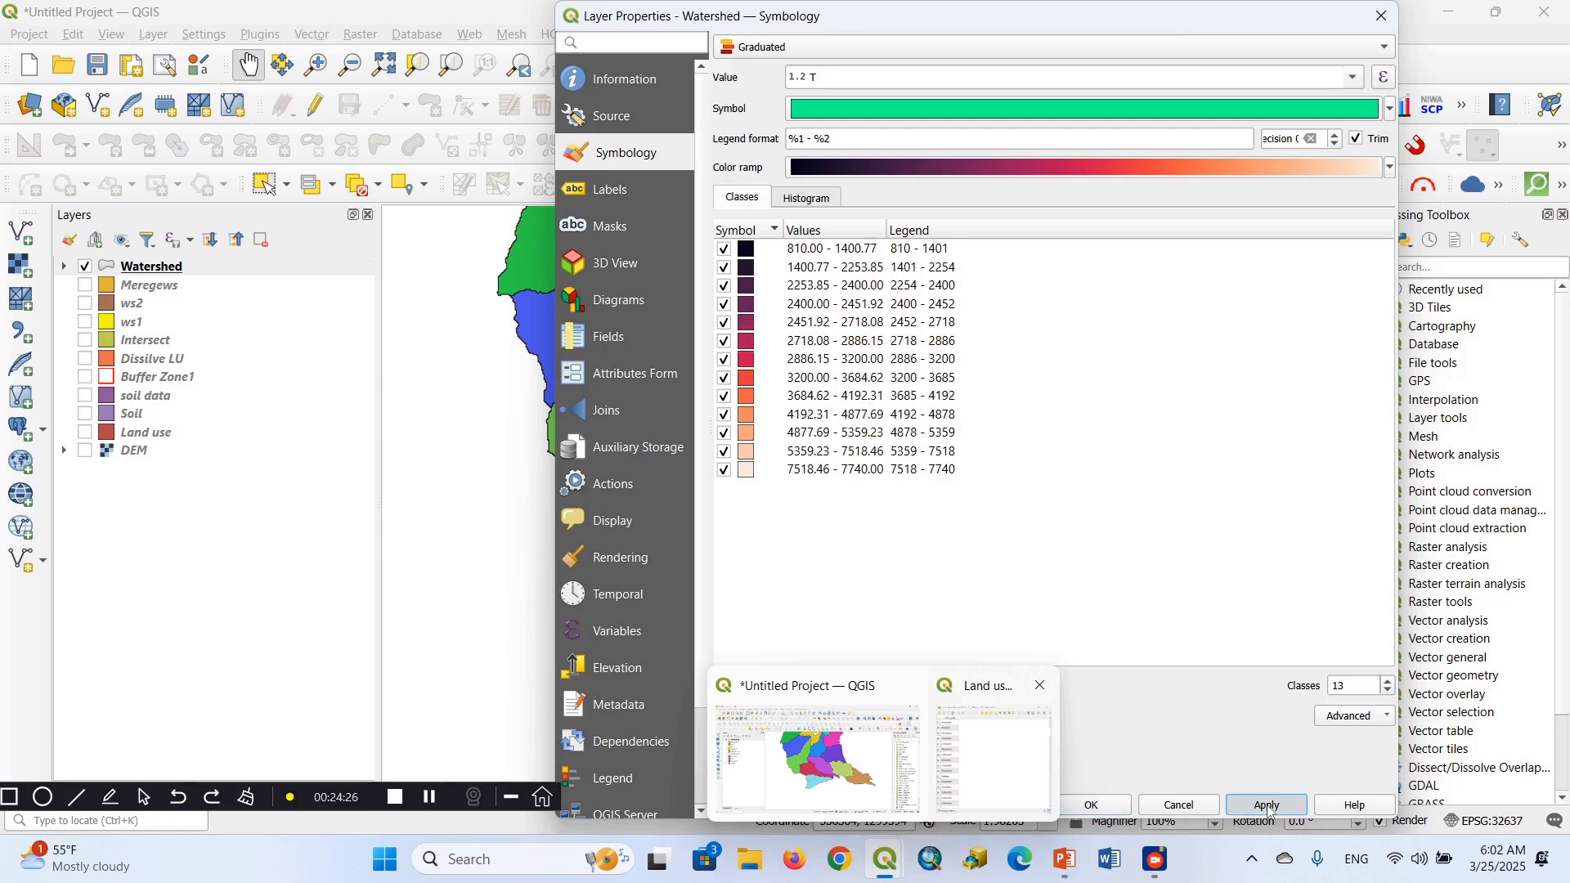
{"action": "left_click", "coordinate": [1096, 809]}
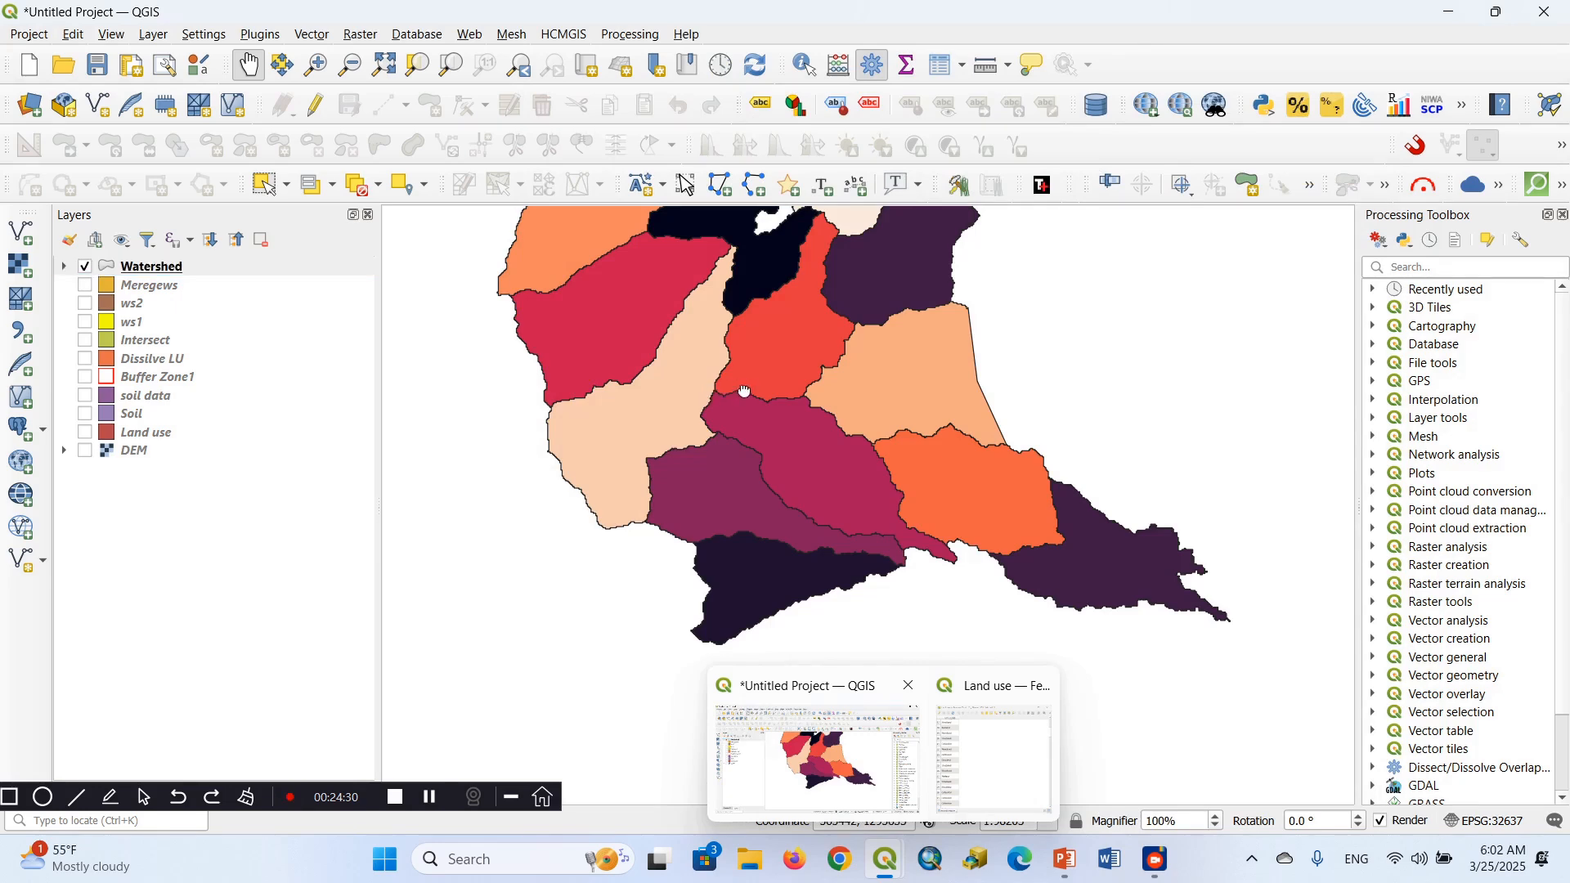
{"action": "left_click_drag", "start_coordinate": [710, 396], "coordinate": [684, 502]}
{"action": "left_click_drag", "start_coordinate": [626, 414], "coordinate": [614, 387]}
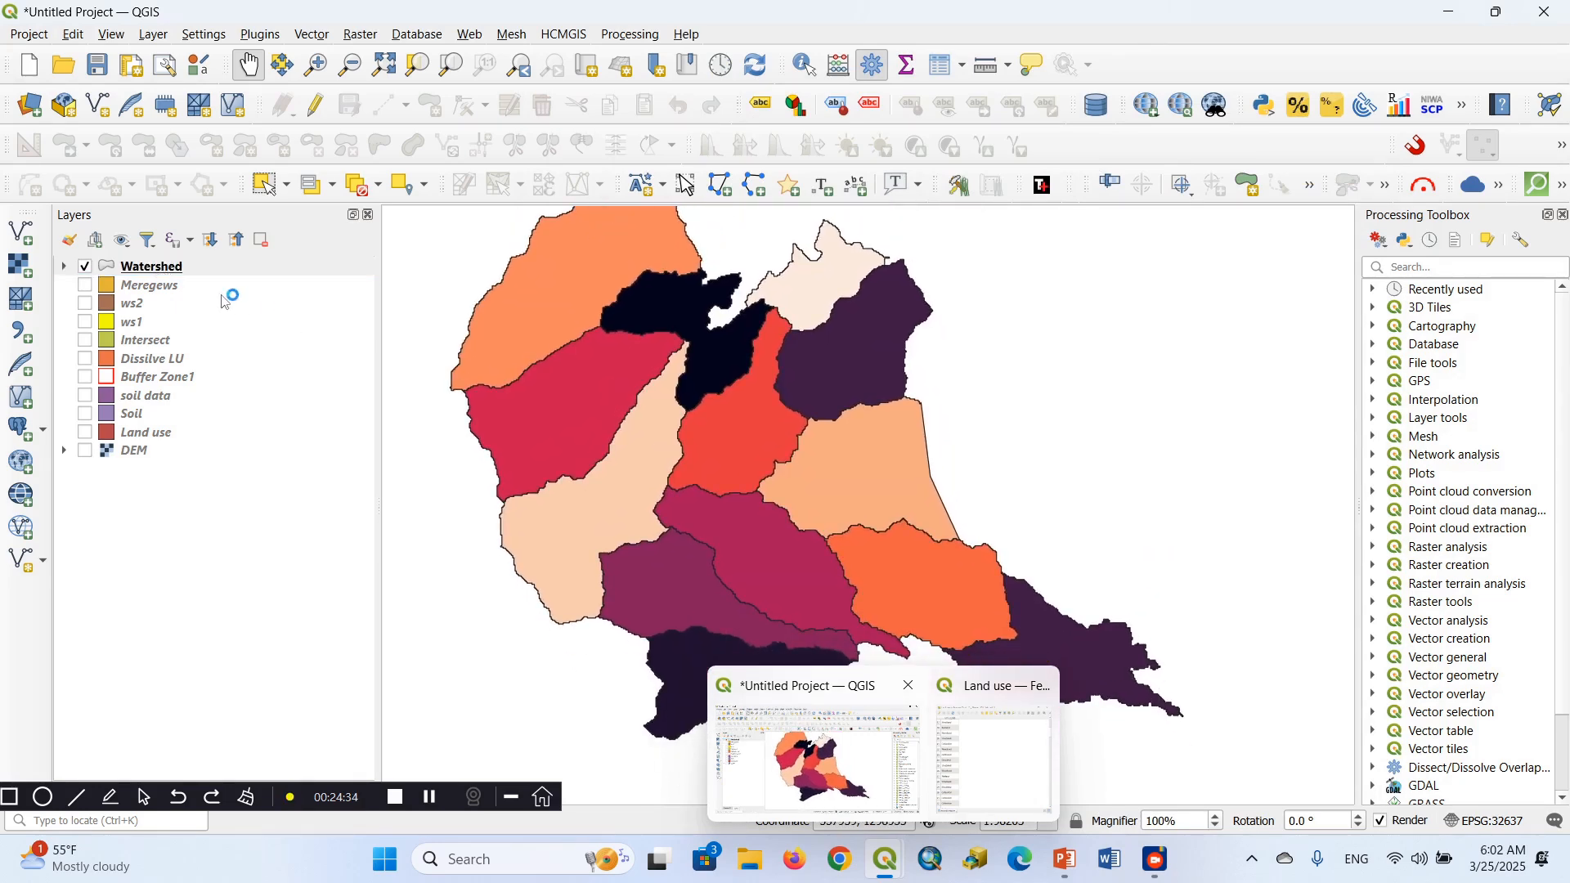
Examine the M, F and T columns in the Watershed attribute table, close it, and expand the layer's legend classes
{"action": "right_click", "coordinate": [176, 270]}
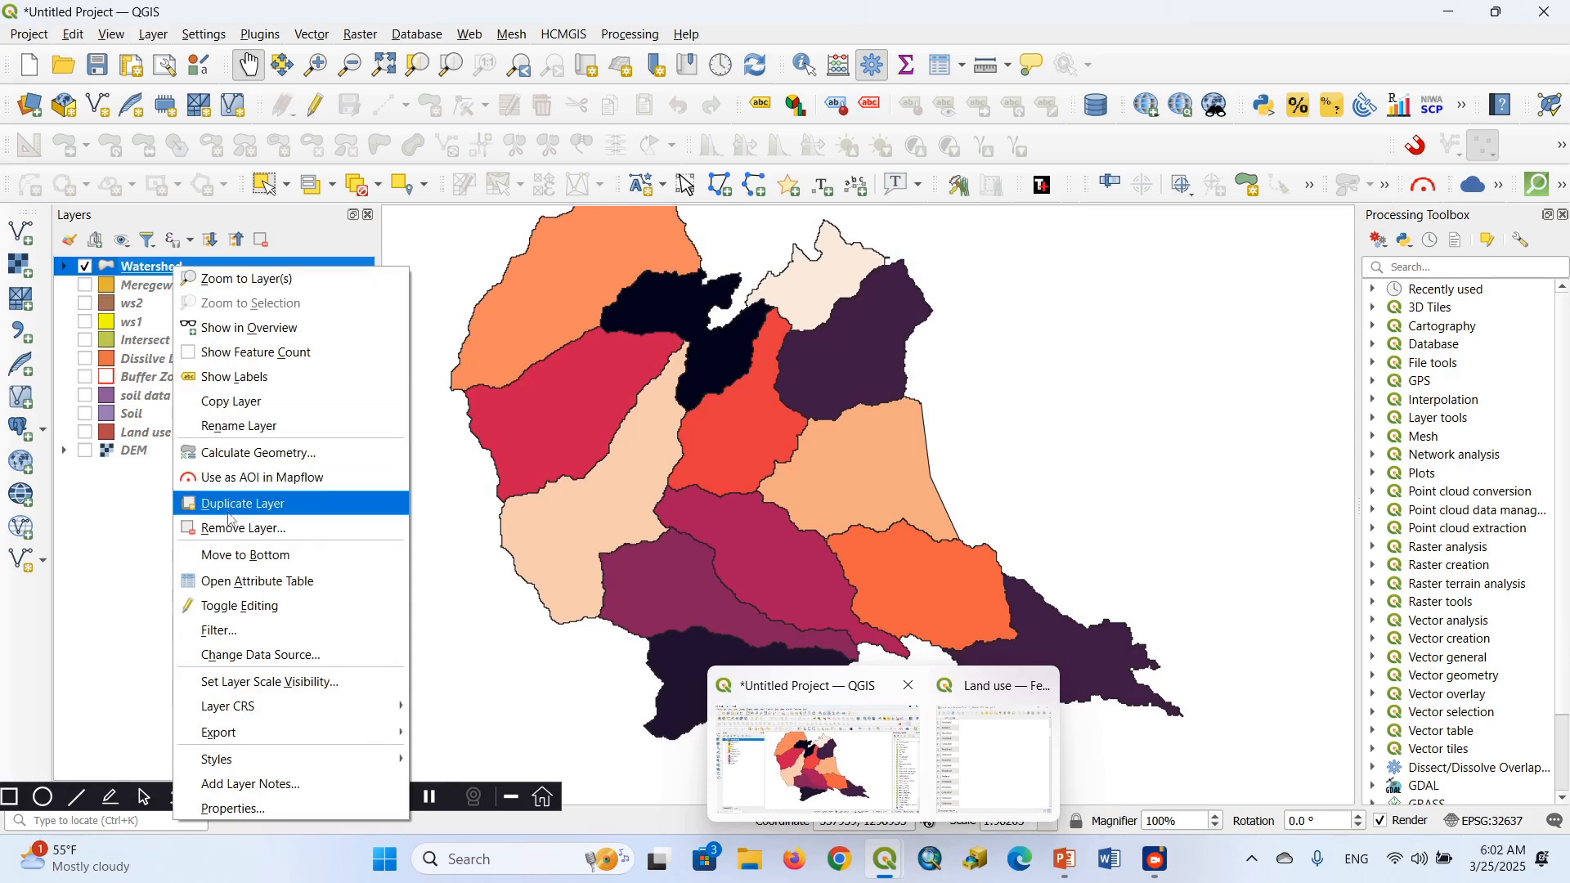
{"action": "left_click", "coordinate": [252, 586]}
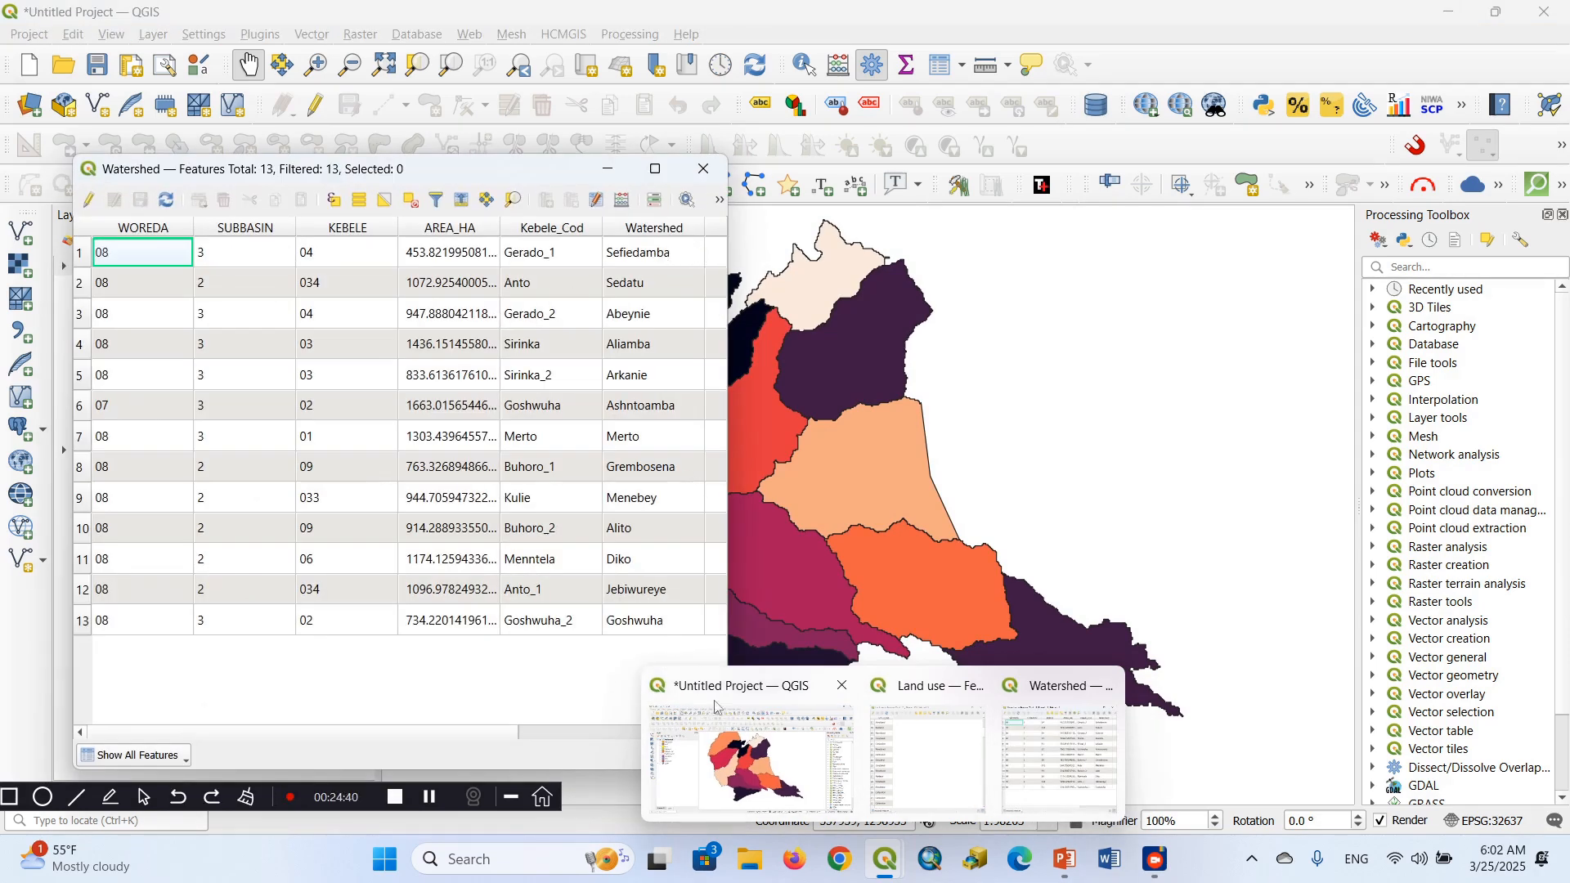
{"action": "left_click", "coordinate": [749, 693]}
{"action": "left_click", "coordinate": [590, 733]}
{"action": "key", "text": "Right"}
{"action": "key", "text": "Right"}
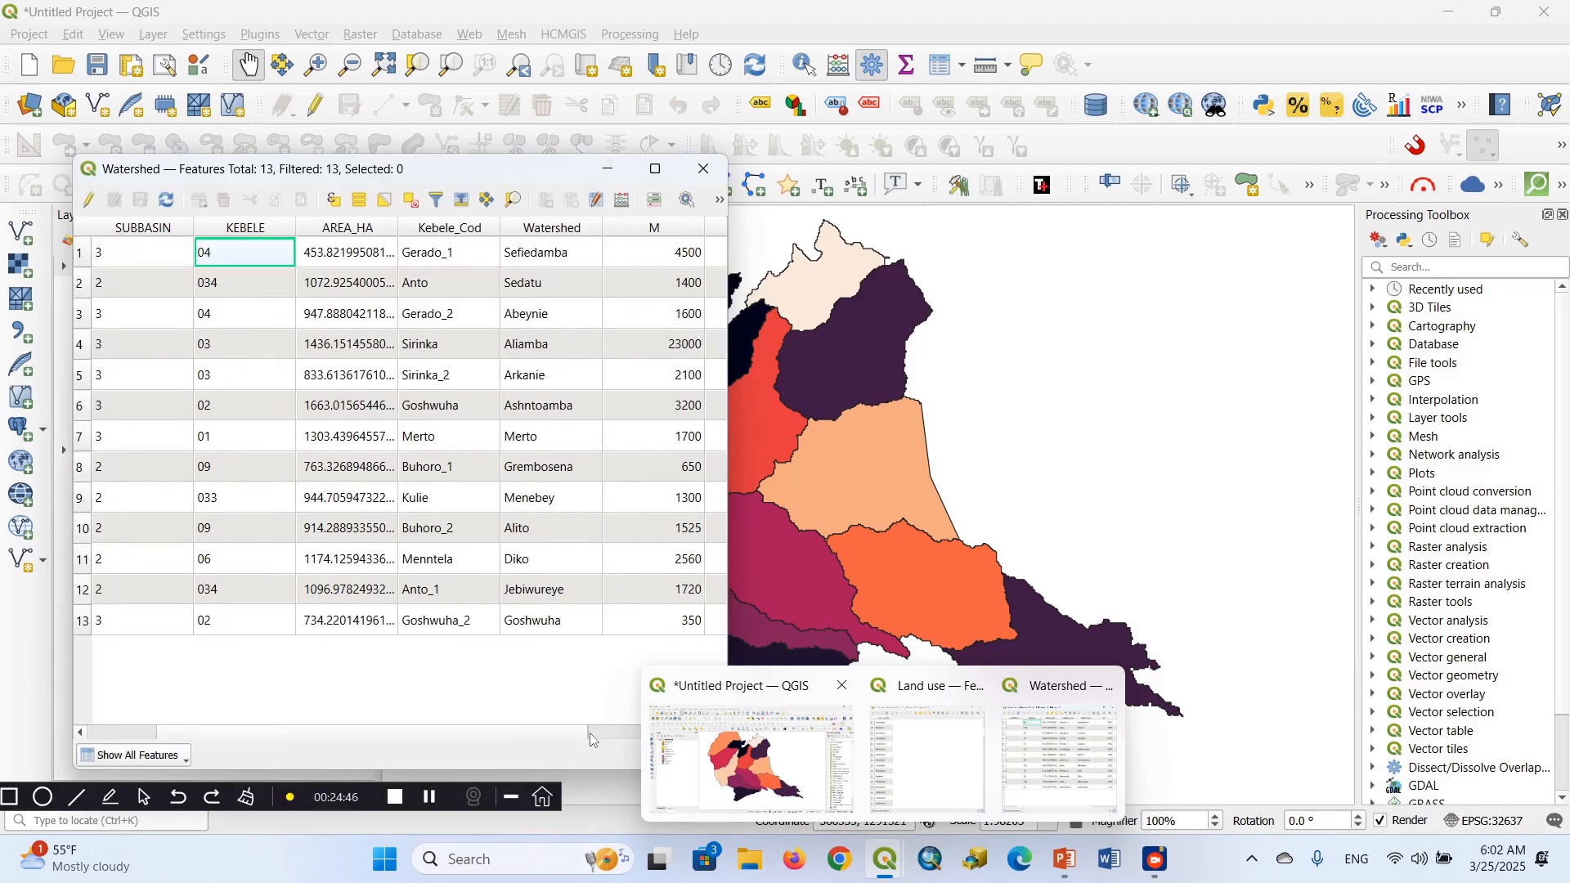
{"action": "key", "text": "Right"}
{"action": "key", "text": "Right"}
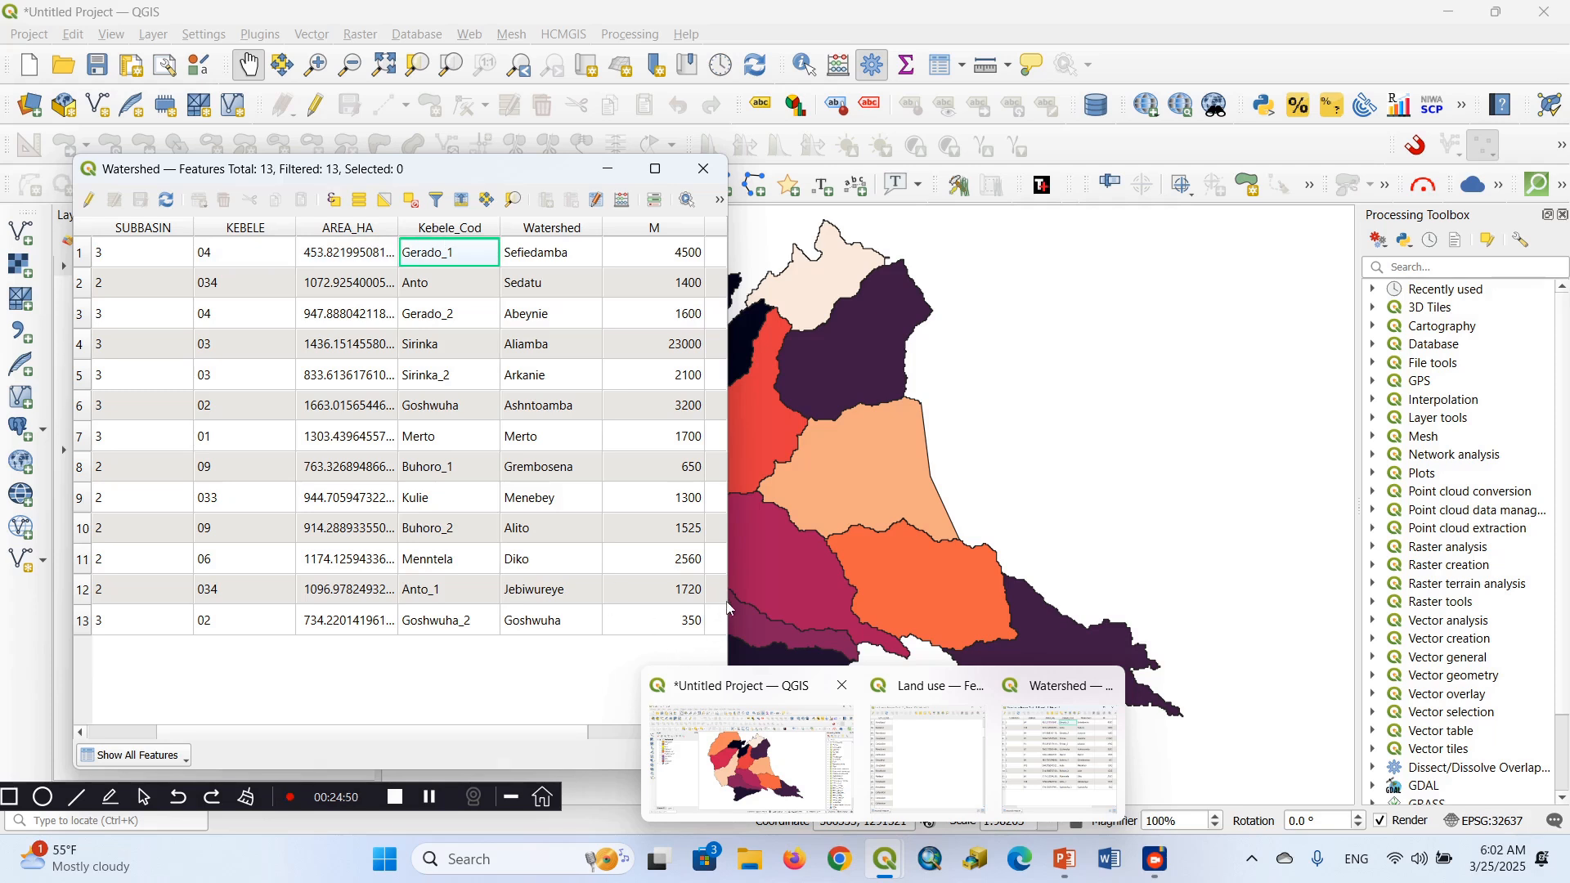
{"action": "left_click_drag", "start_coordinate": [730, 596], "coordinate": [816, 596]}
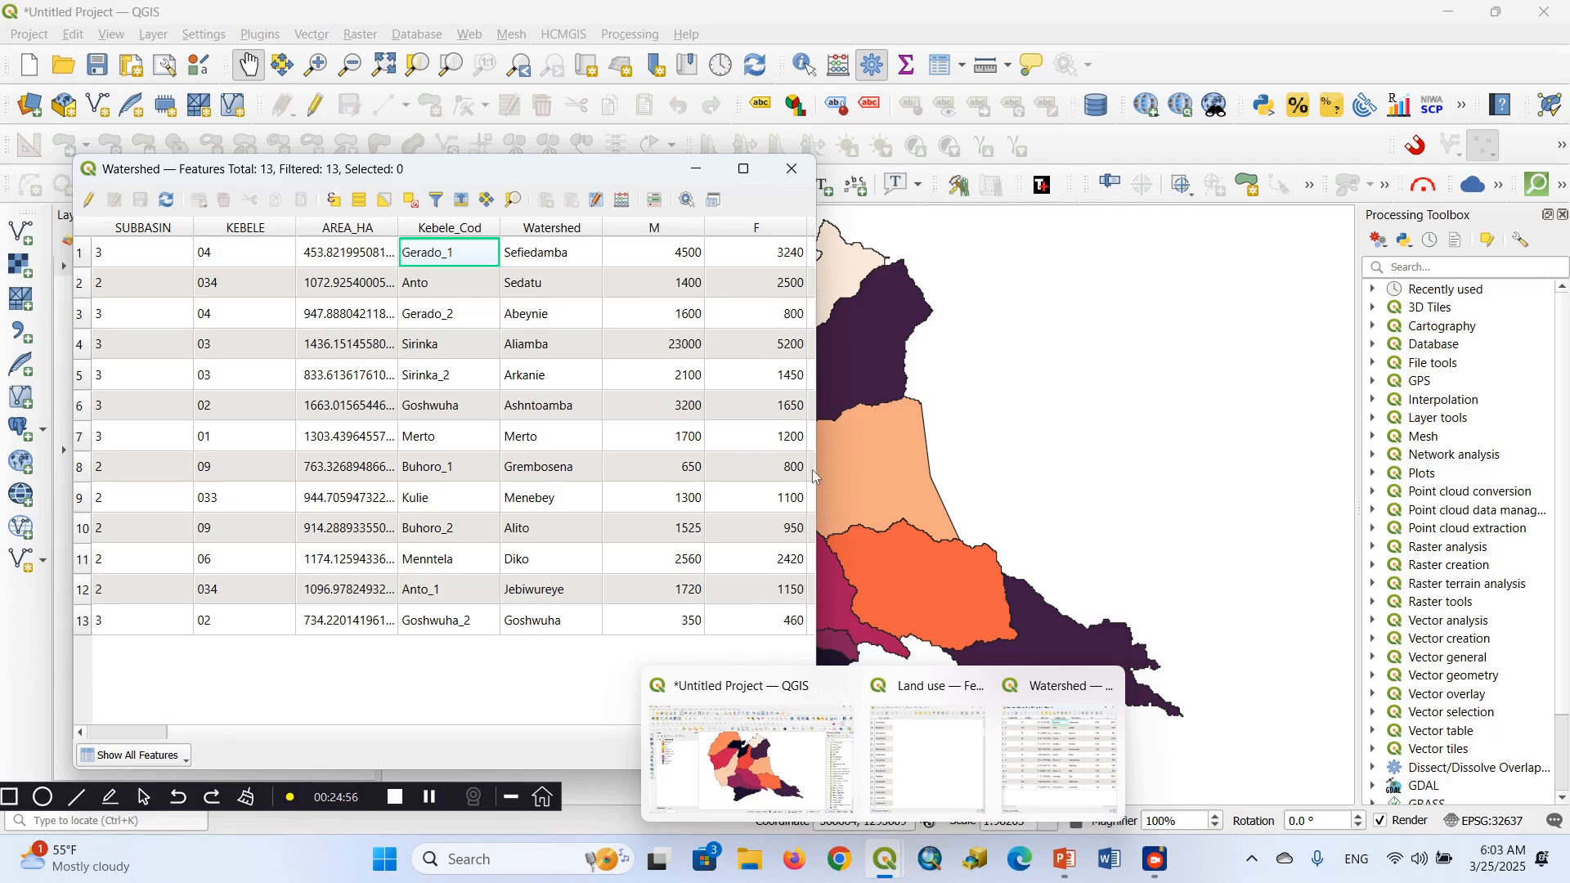
{"action": "left_click_drag", "start_coordinate": [815, 472], "coordinate": [910, 472]}
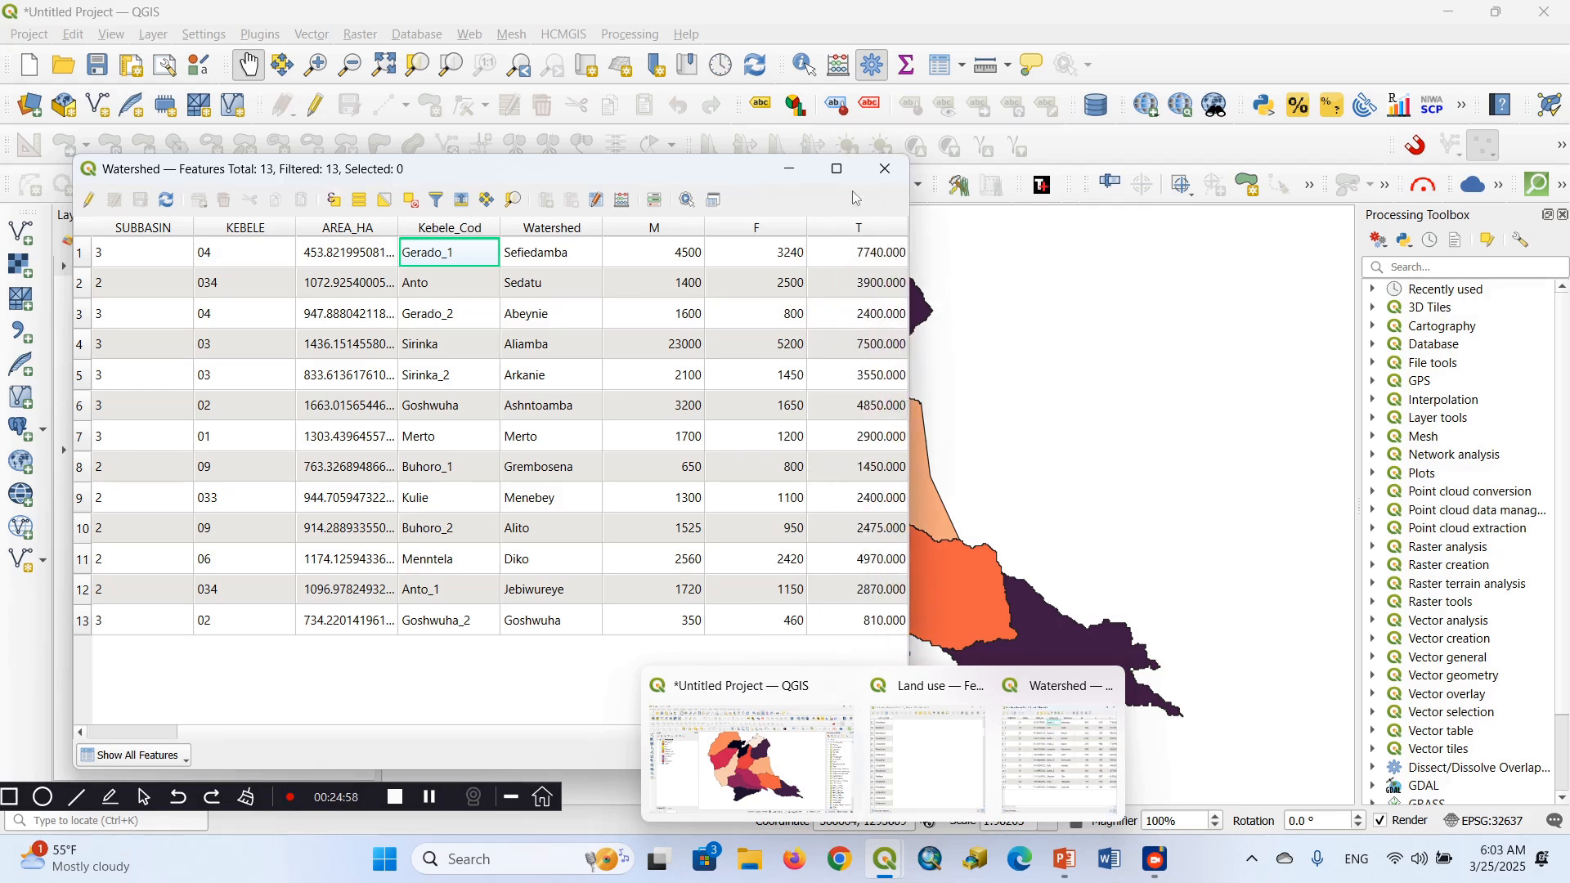
{"action": "left_click", "coordinate": [883, 170]}
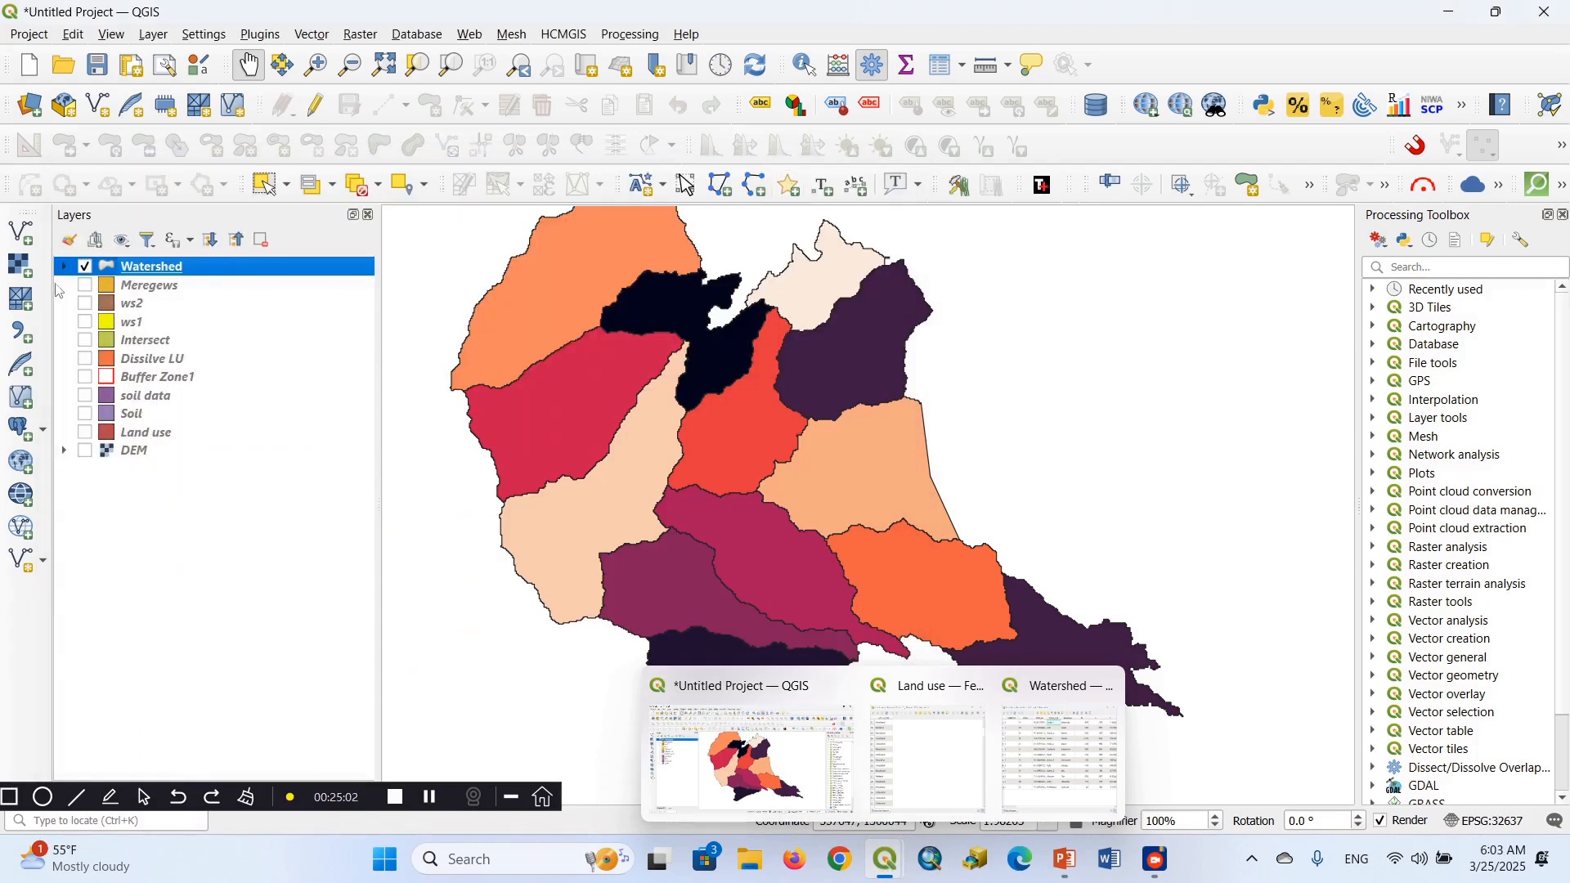
{"action": "left_click", "coordinate": [64, 270]}
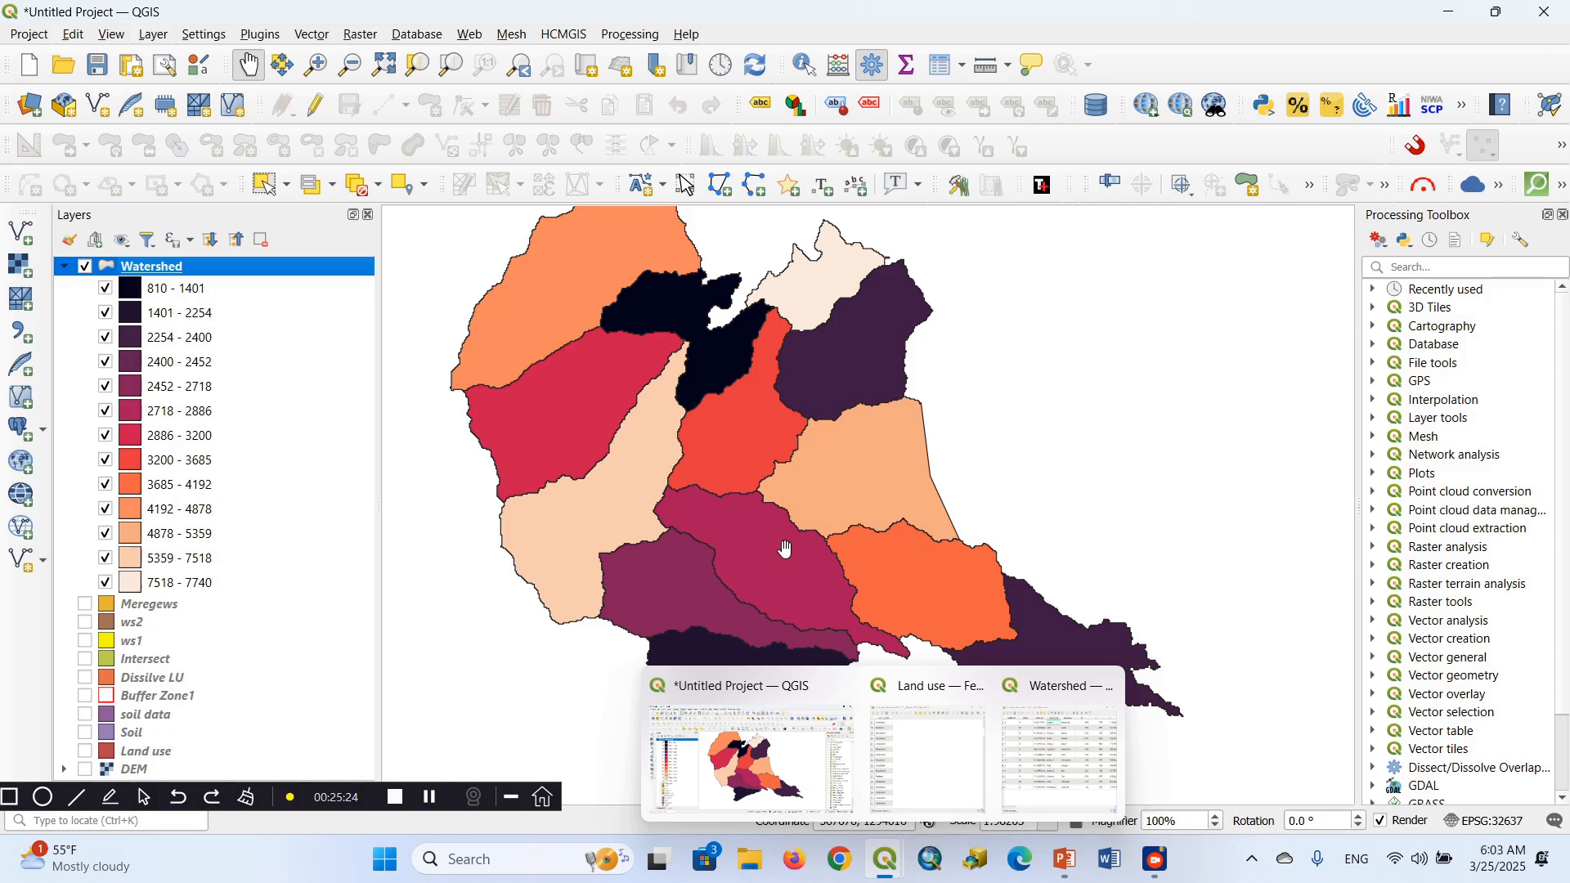
Switch to the Part 2 presentation in PowerPoint and show the Adding Labels slide
{"action": "left_click_drag", "start_coordinate": [625, 501], "coordinate": [597, 454]}
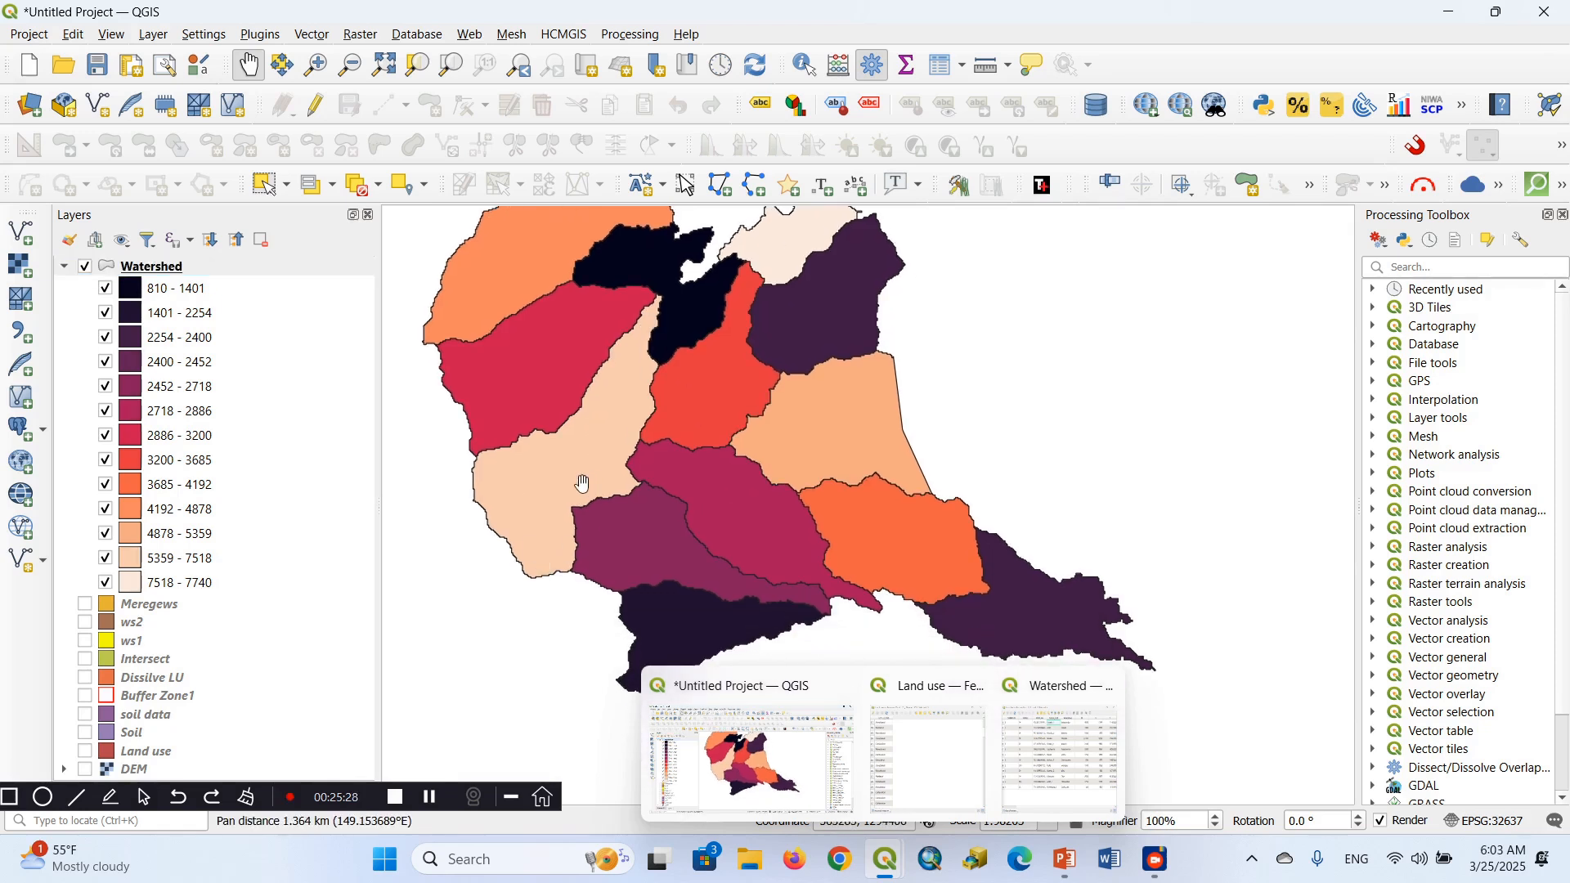
{"action": "left_click_drag", "start_coordinate": [723, 512], "coordinate": [638, 499]}
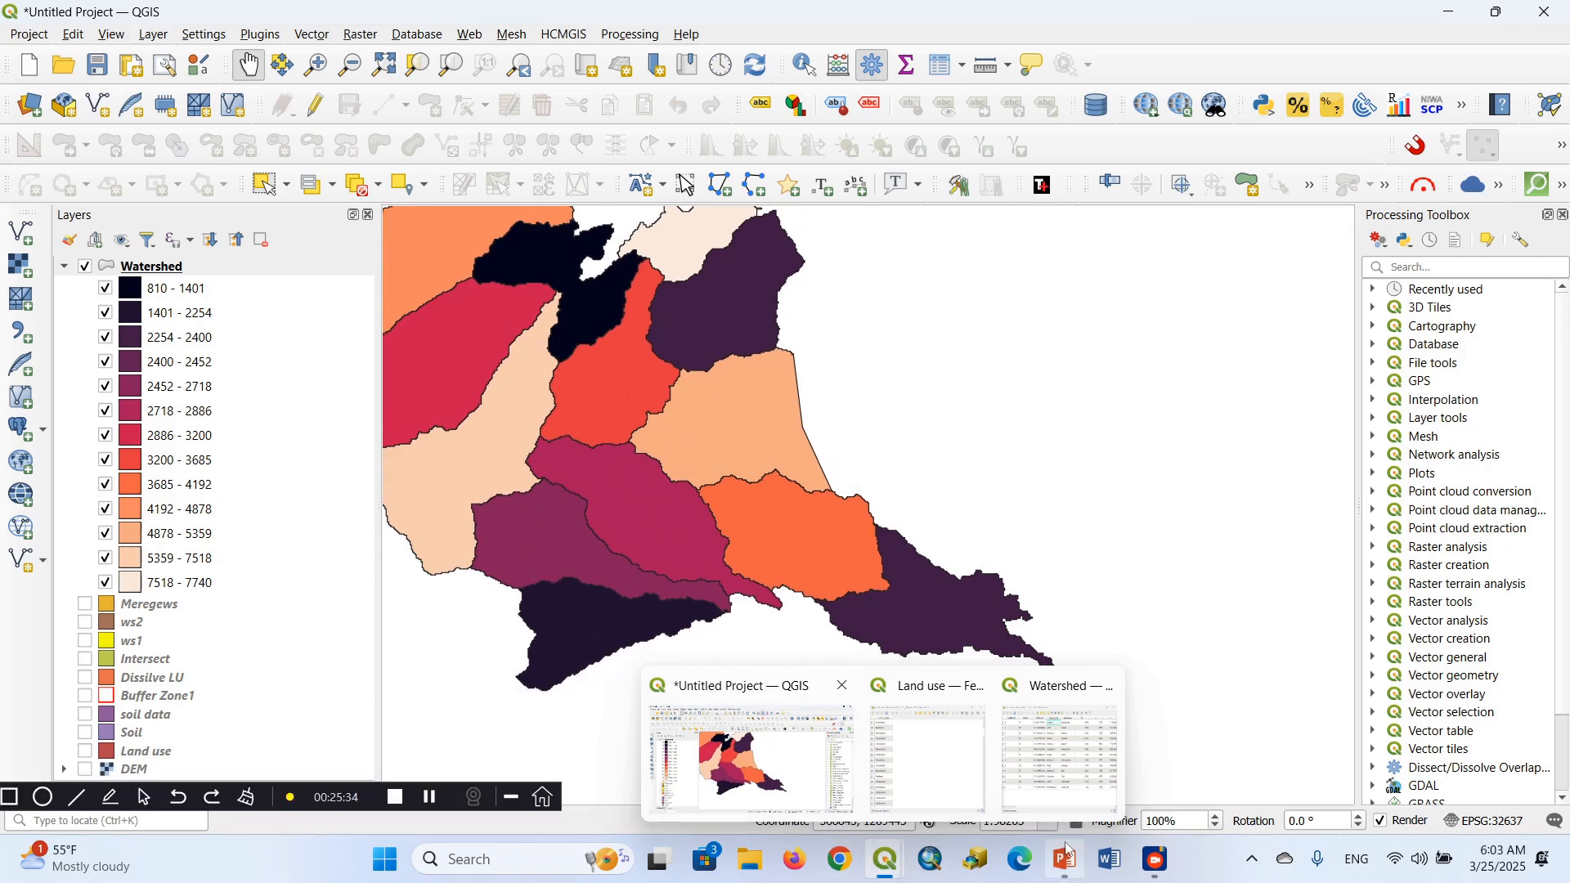
{"action": "left_click", "coordinate": [1072, 871]}
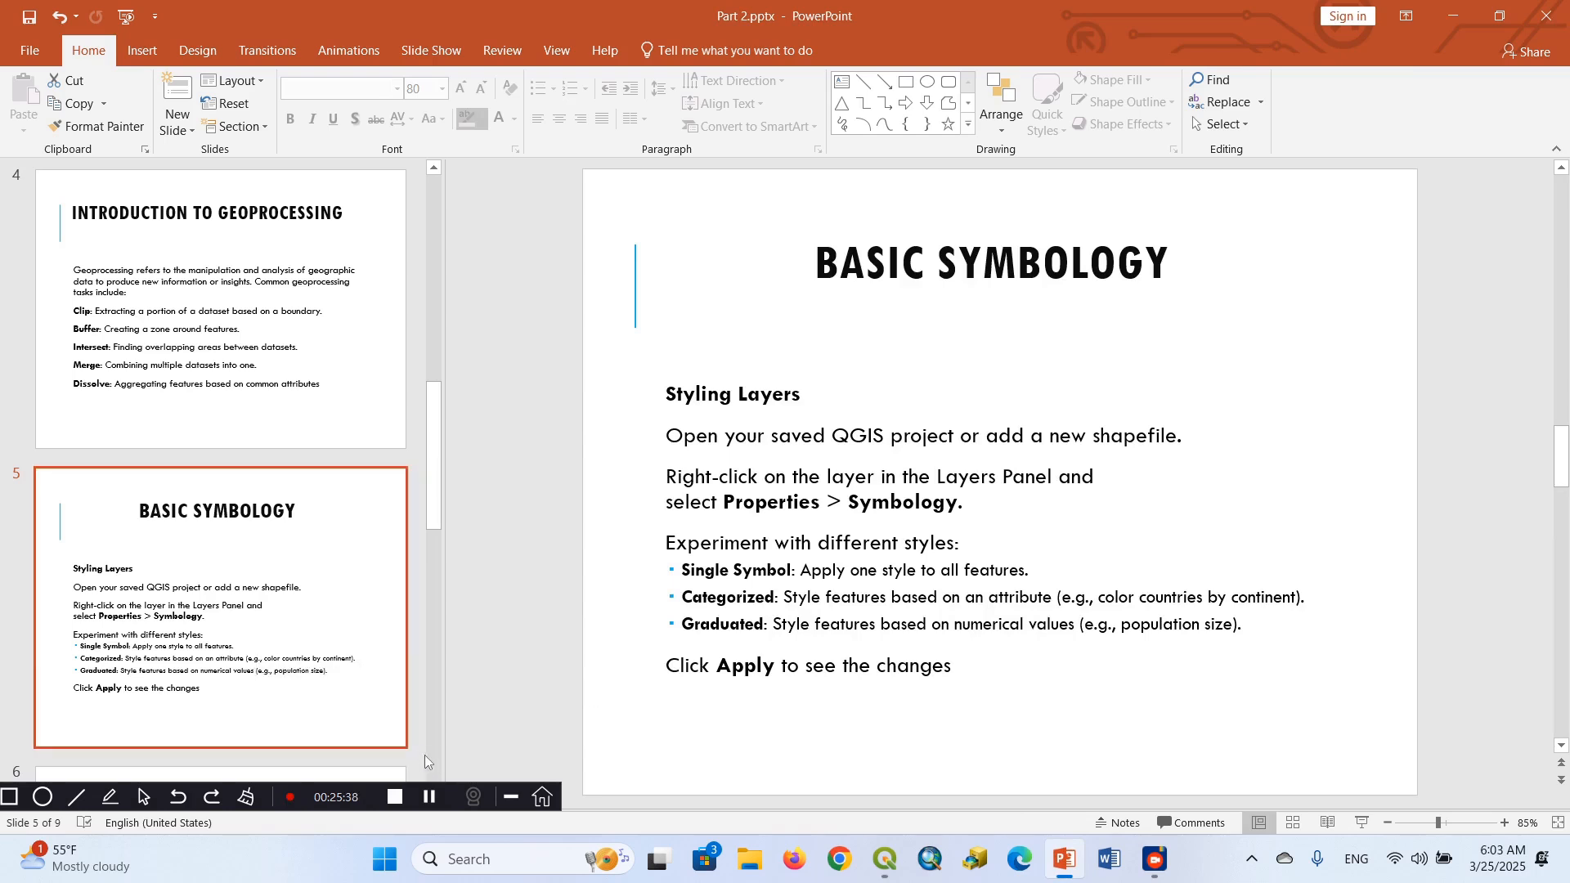
{"action": "key", "text": "Down"}
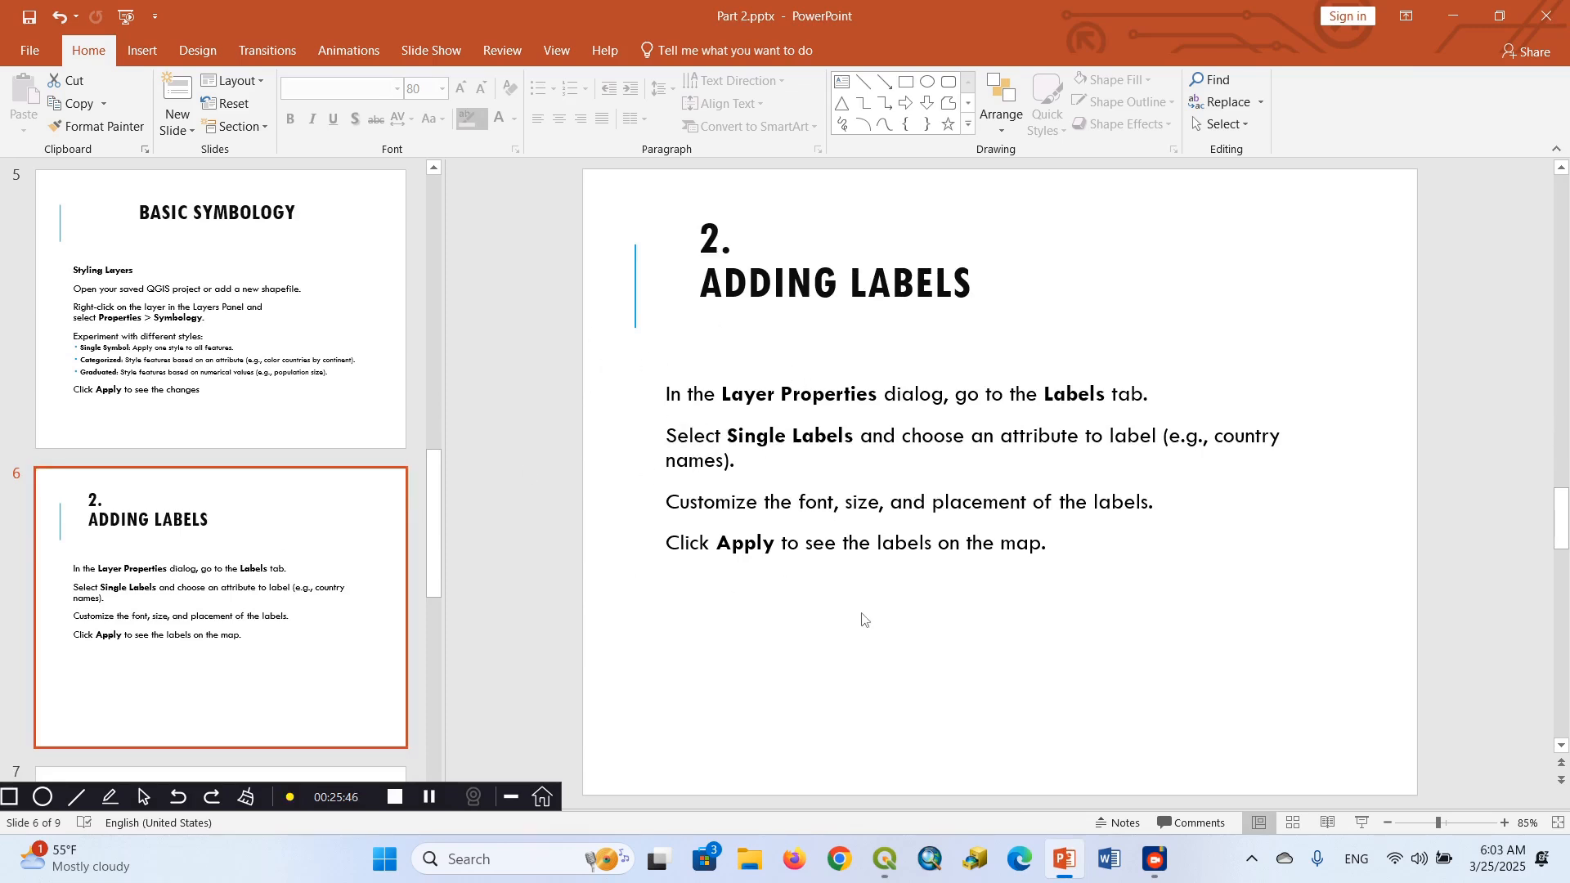
Switch back to QGIS and turn on Single Labels for the Watershed layer, using the T field as the value
{"action": "mouse_move", "coordinate": [887, 867]}
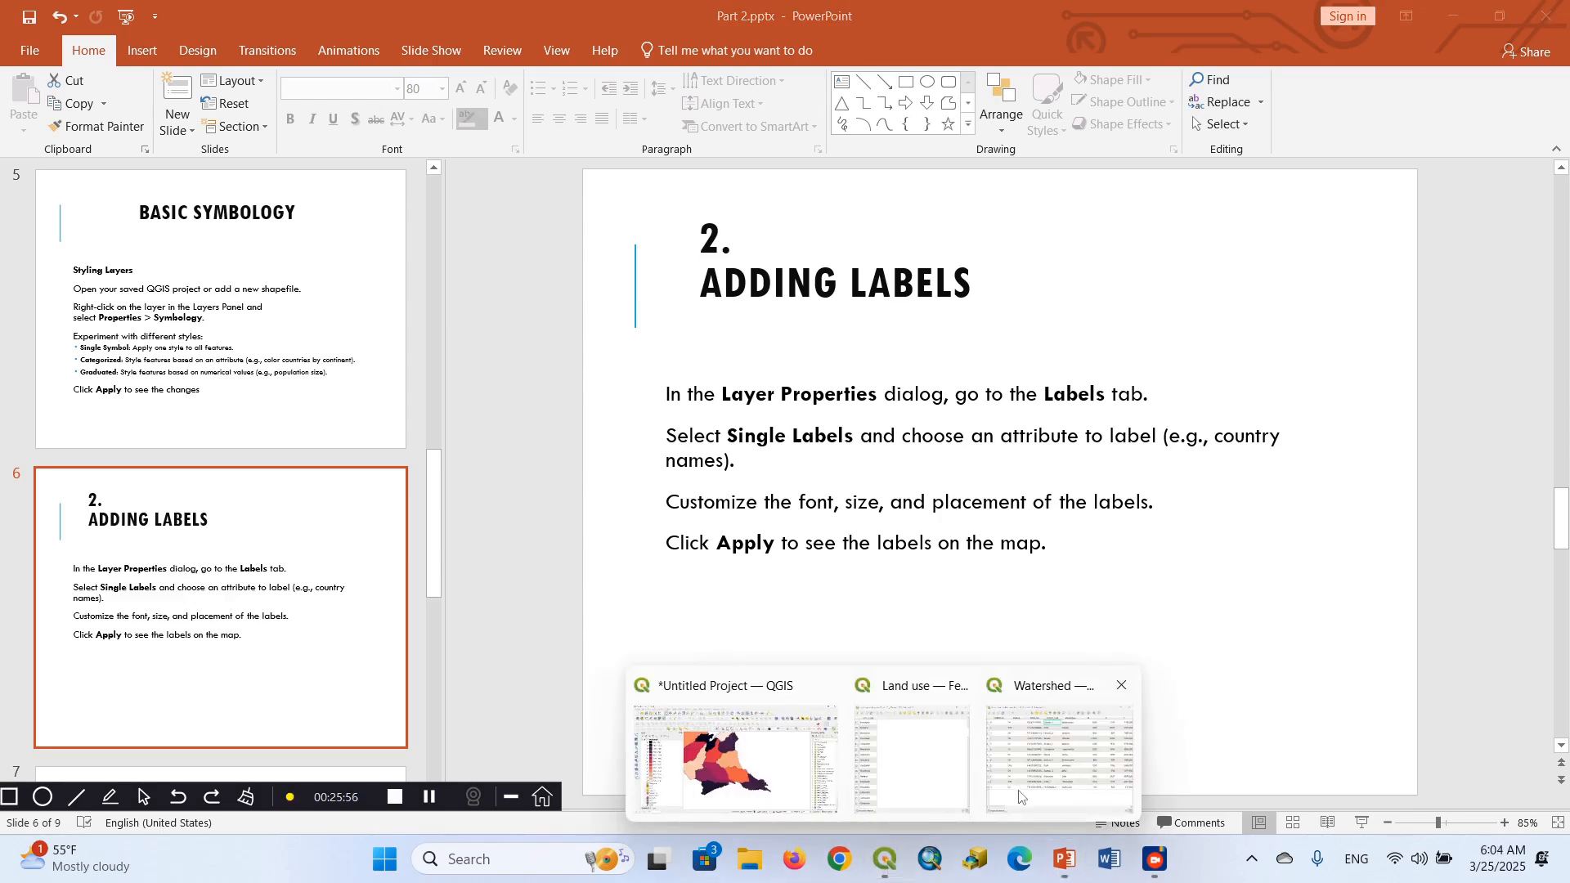
{"action": "mouse_move", "coordinate": [1022, 797]}
{"action": "left_click", "coordinate": [759, 781]}
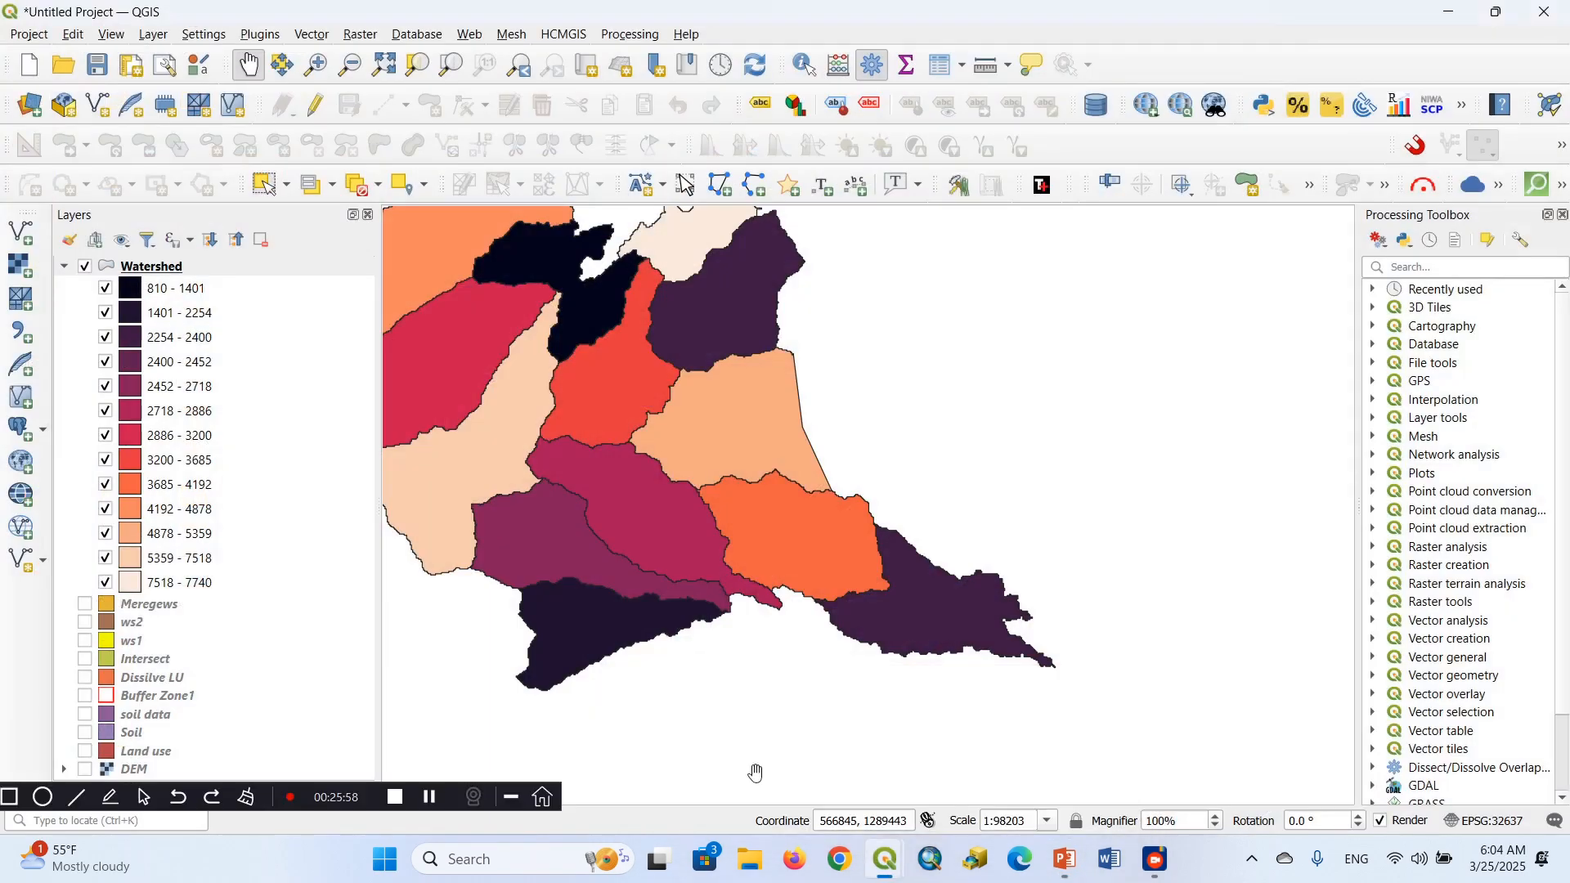
{"action": "right_click", "coordinate": [160, 269]}
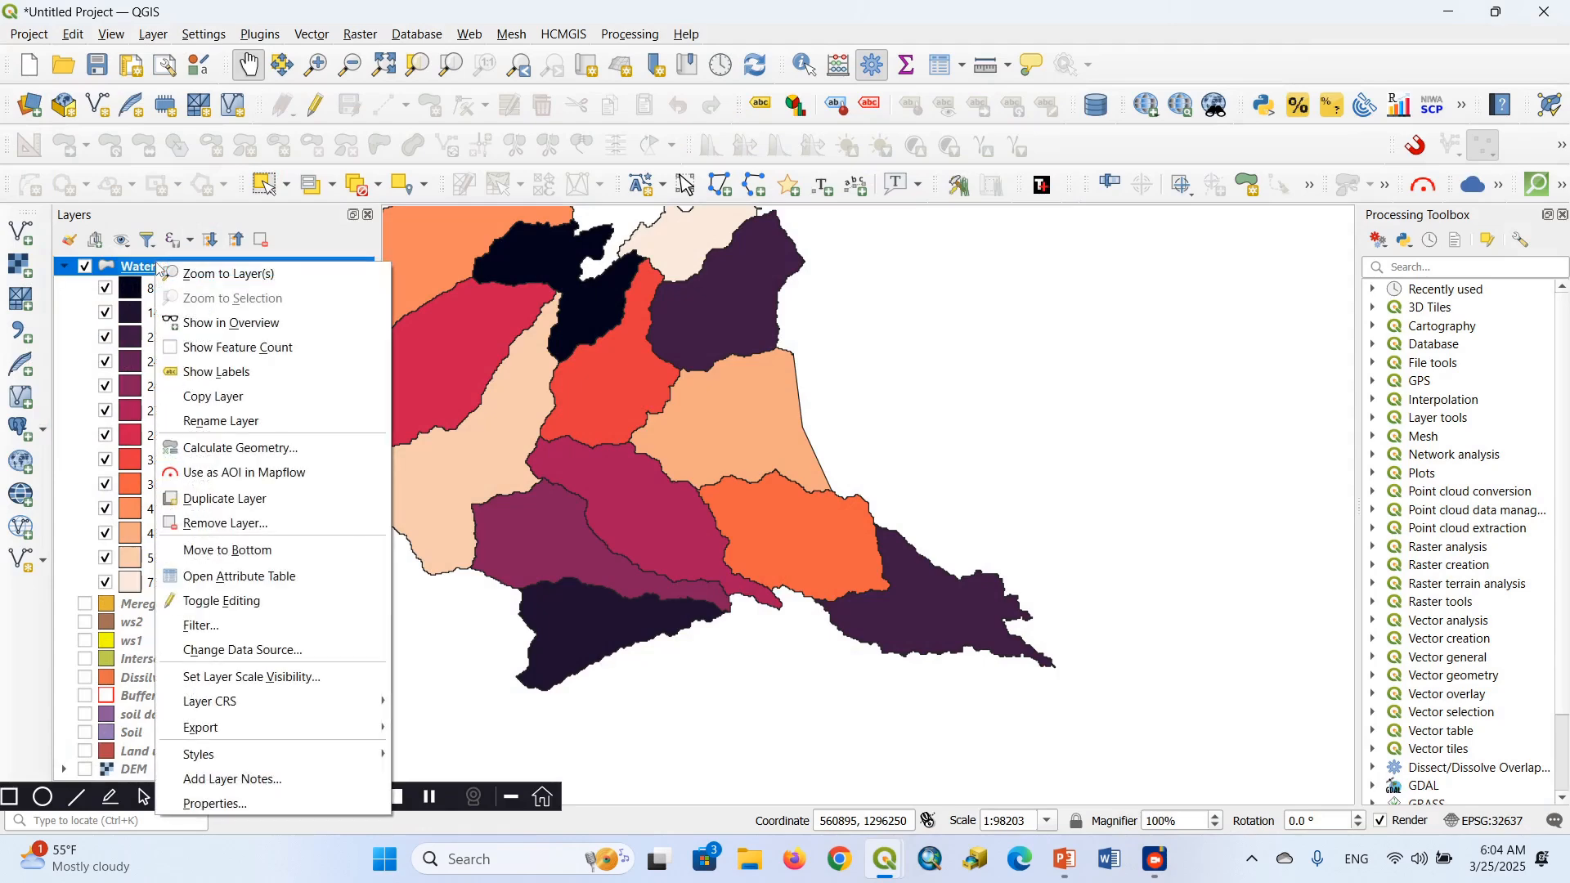
{"action": "left_click", "coordinate": [200, 803]}
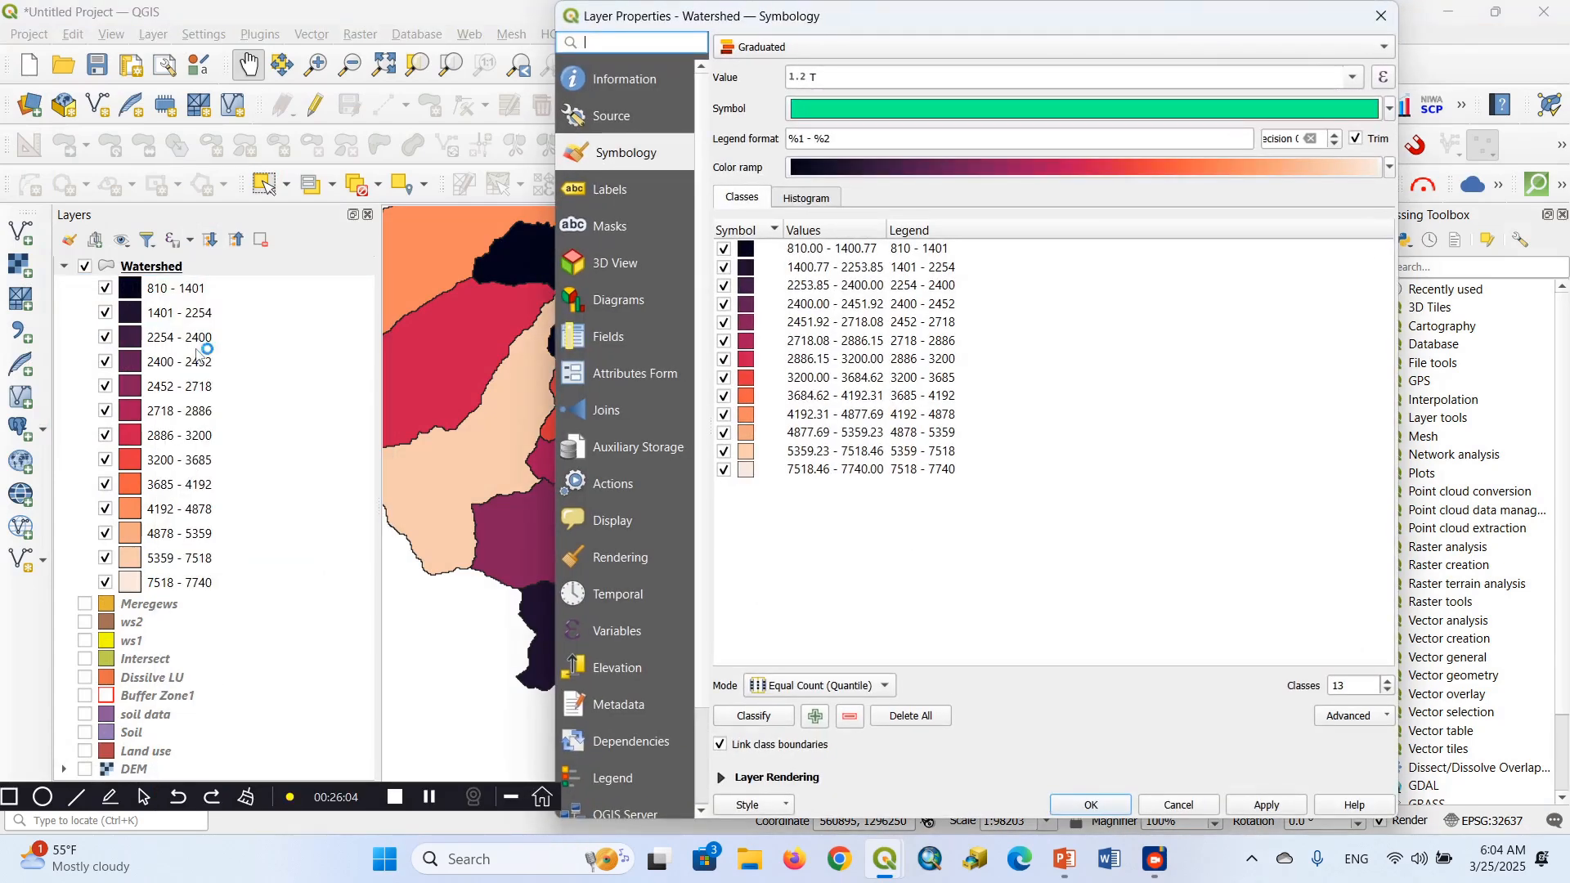
{"action": "left_click", "coordinate": [616, 193]}
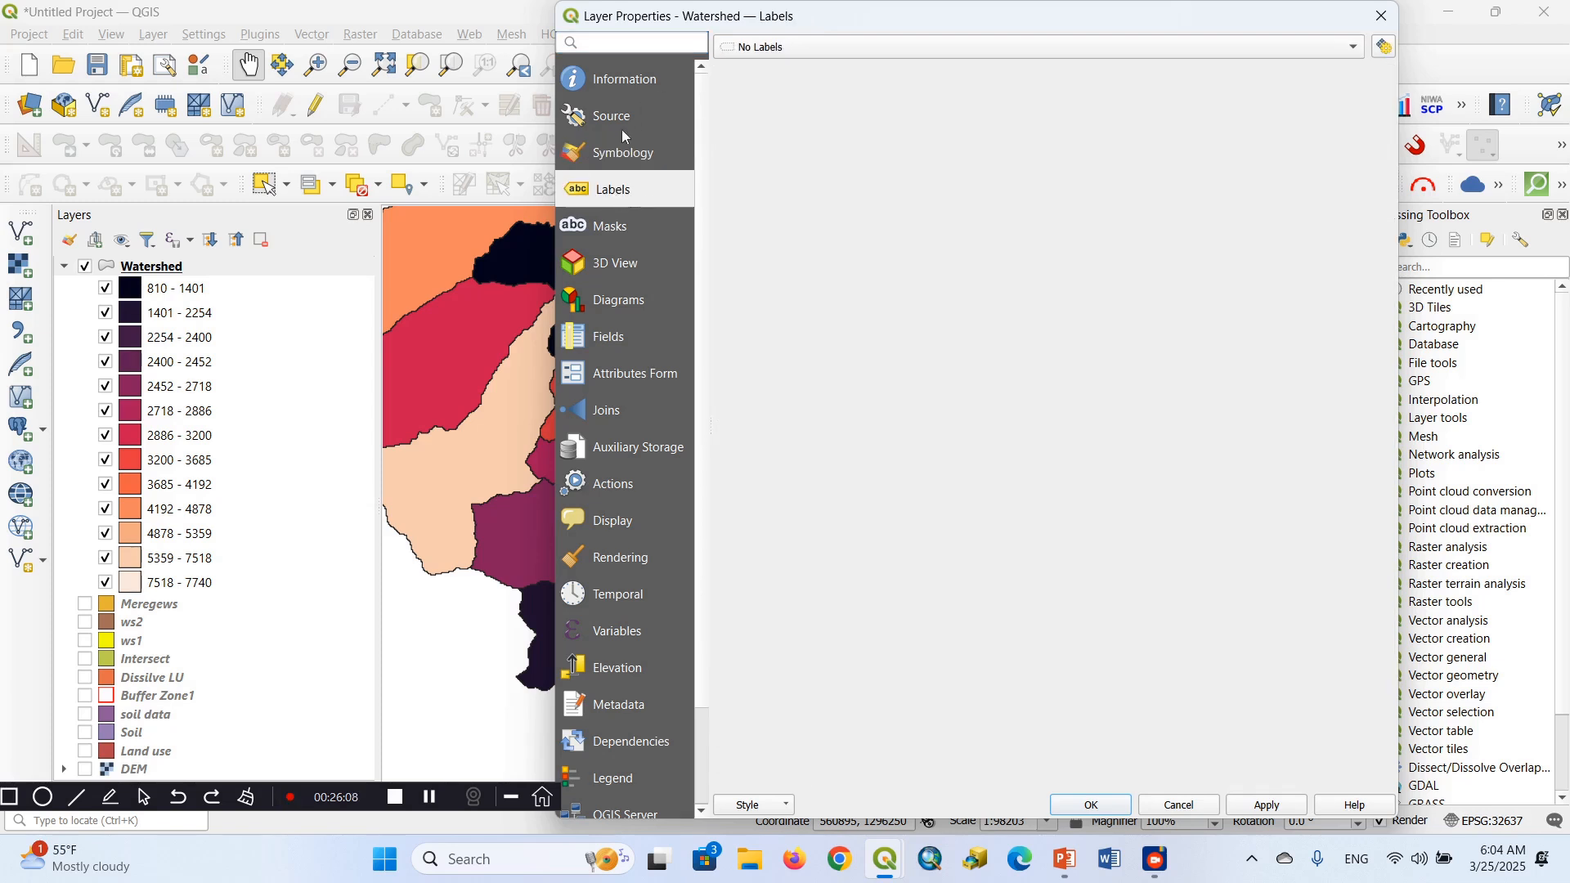
{"action": "left_click", "coordinate": [775, 49]}
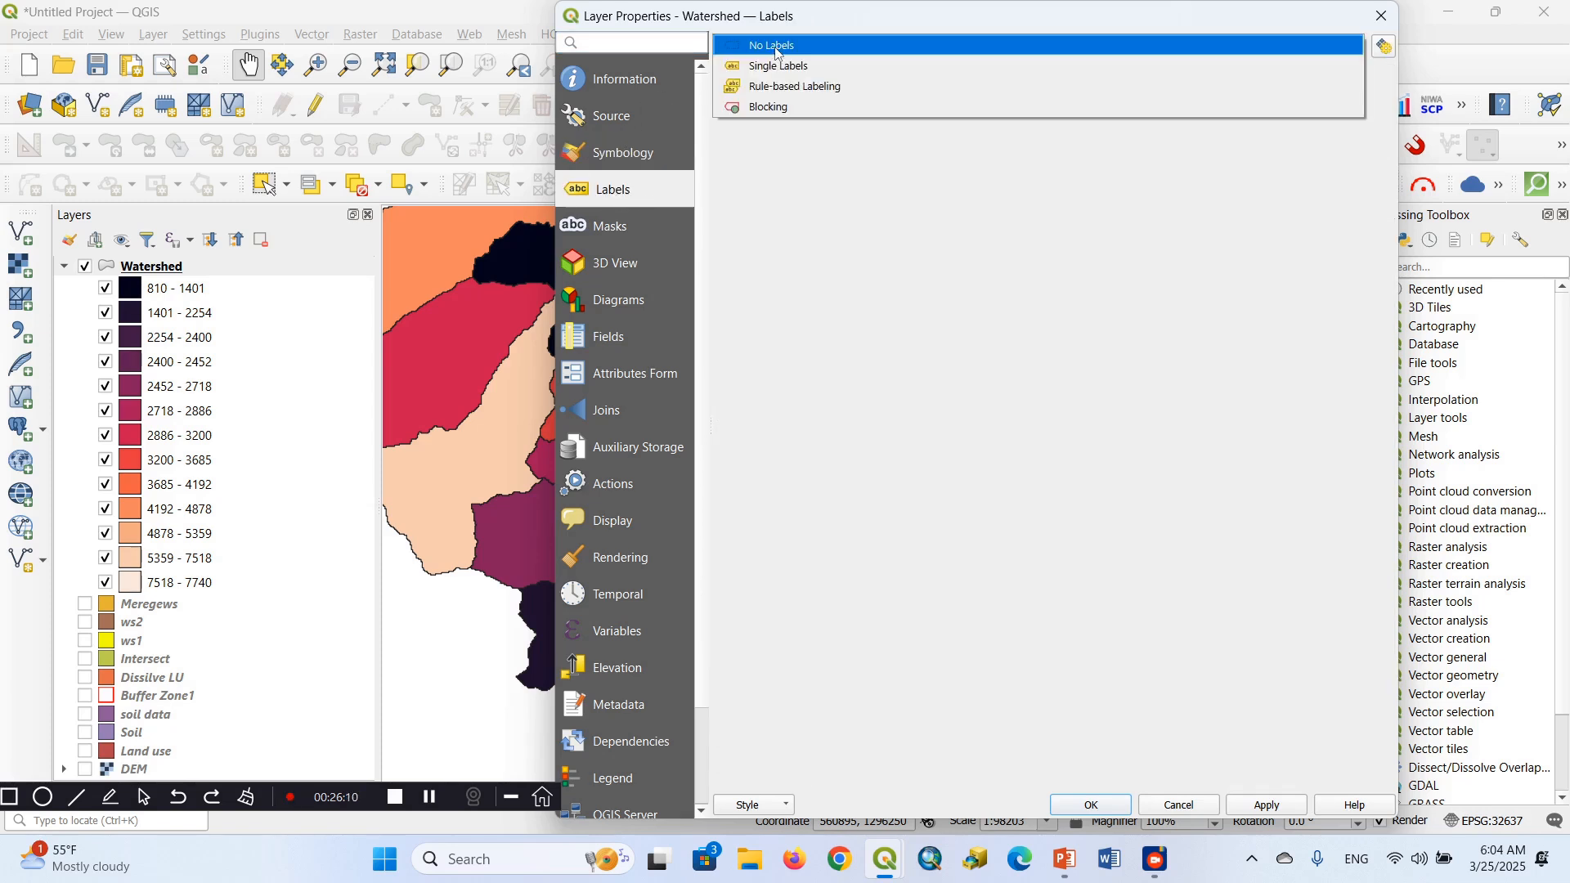
{"action": "left_click", "coordinate": [777, 65]}
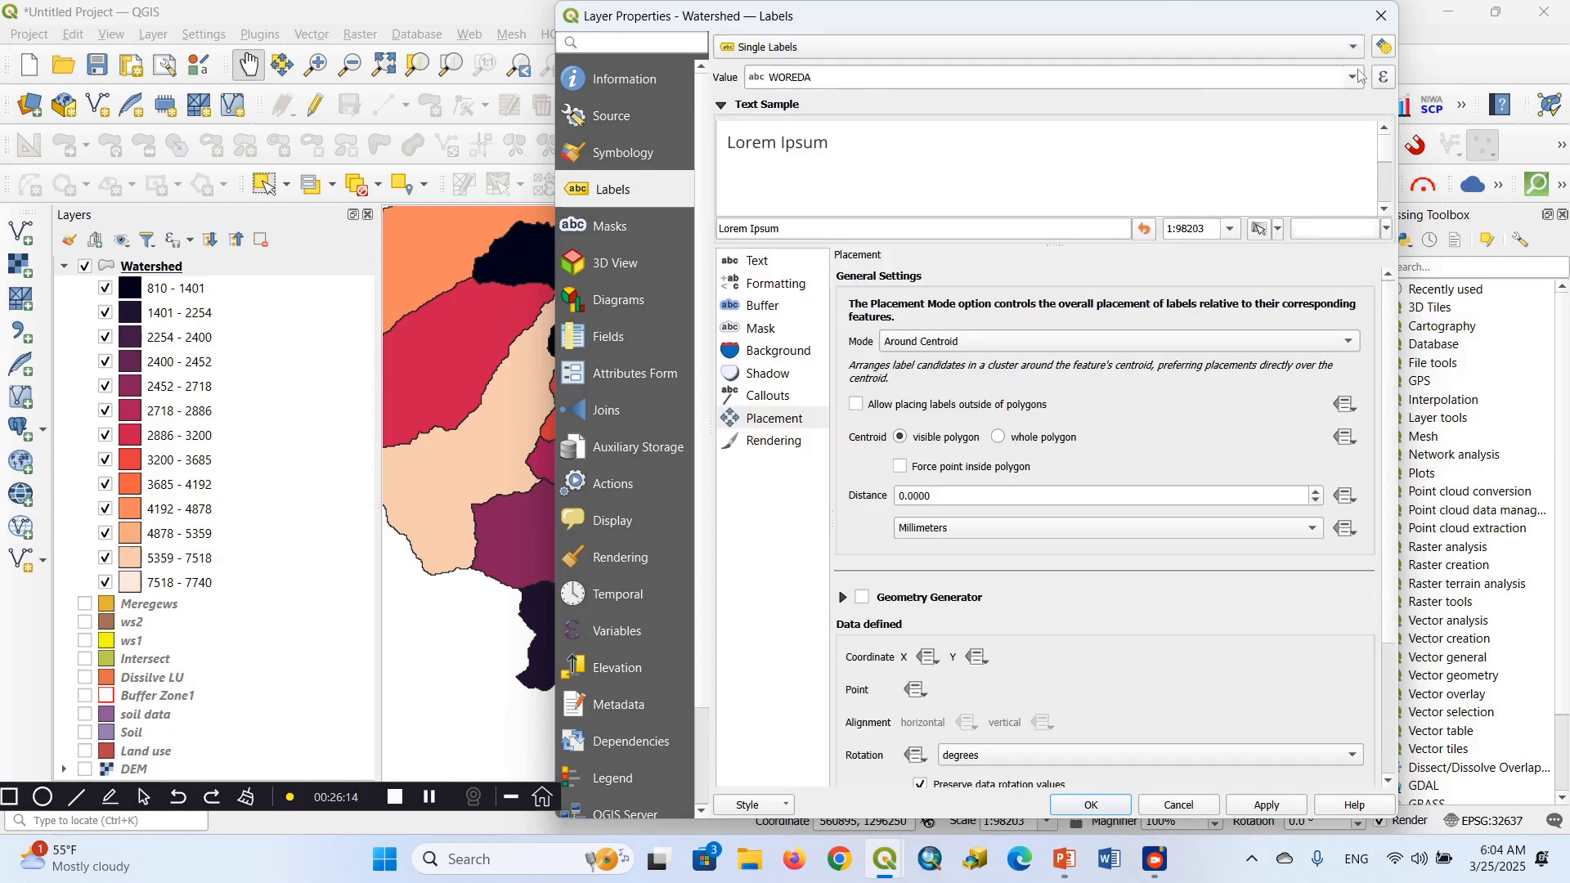
{"action": "left_click", "coordinate": [1356, 79]}
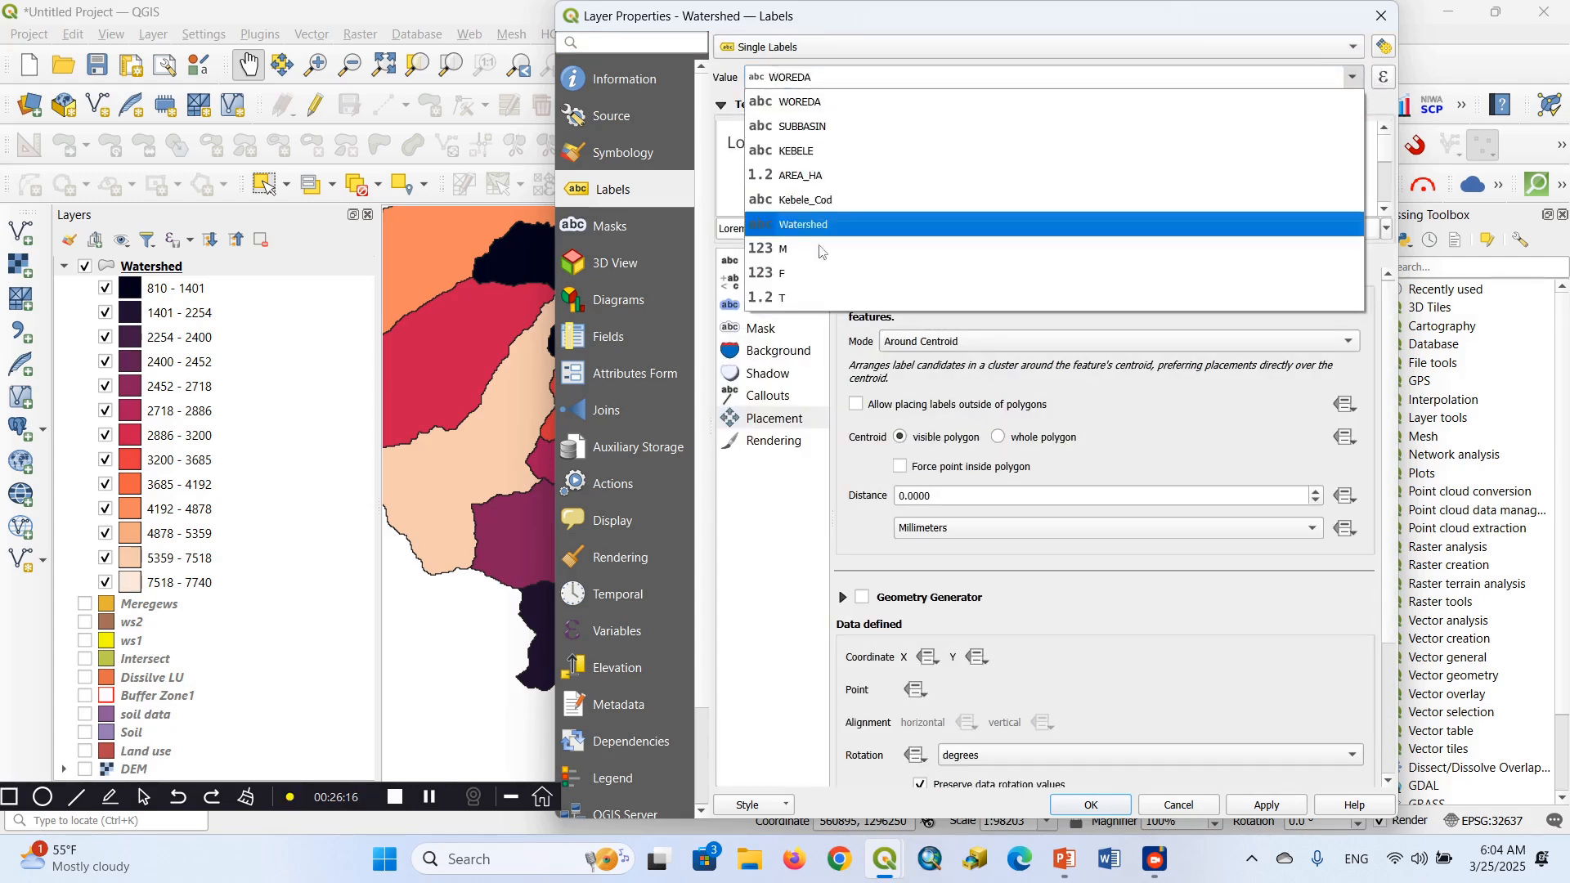
{"action": "left_click", "coordinate": [787, 299]}
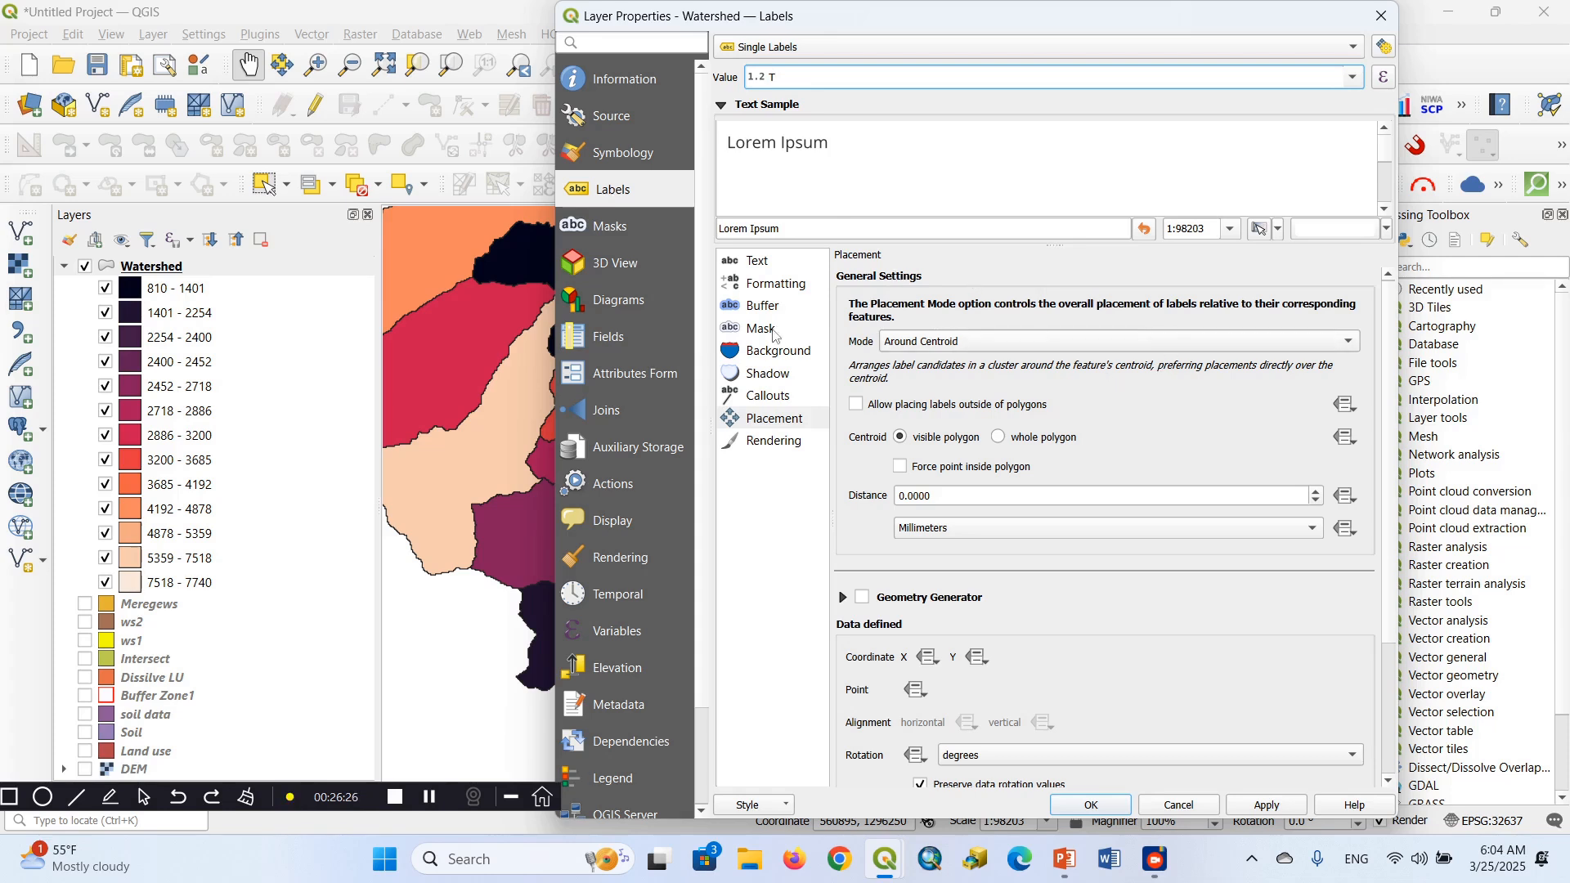
Set the label text font to Times New Roman with the Bold style
{"action": "left_click", "coordinate": [759, 263]}
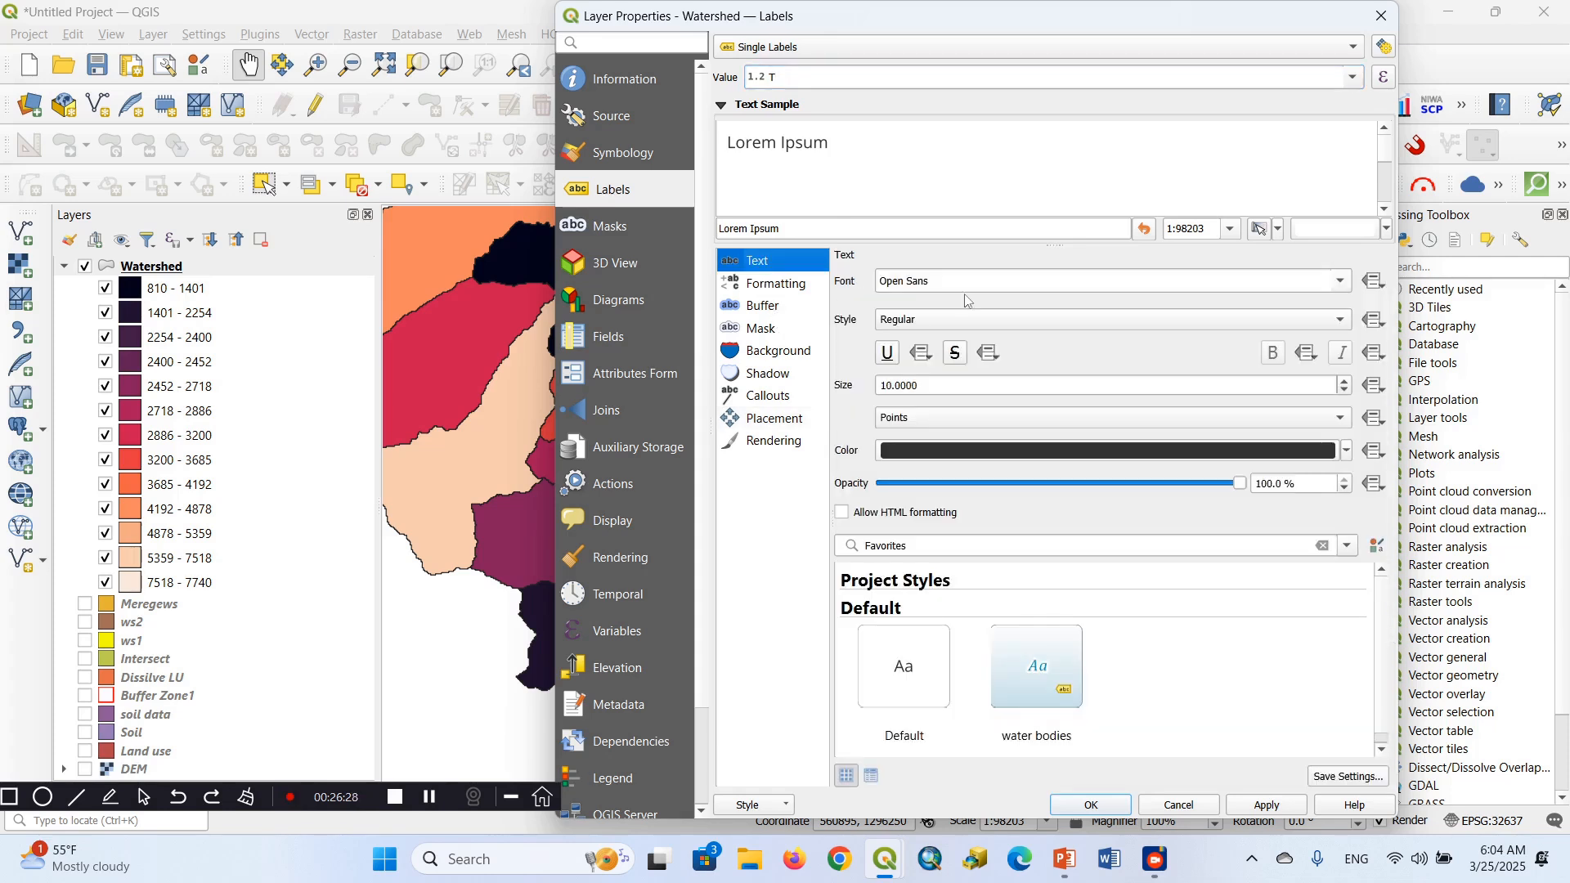
{"action": "left_click", "coordinate": [1342, 282]}
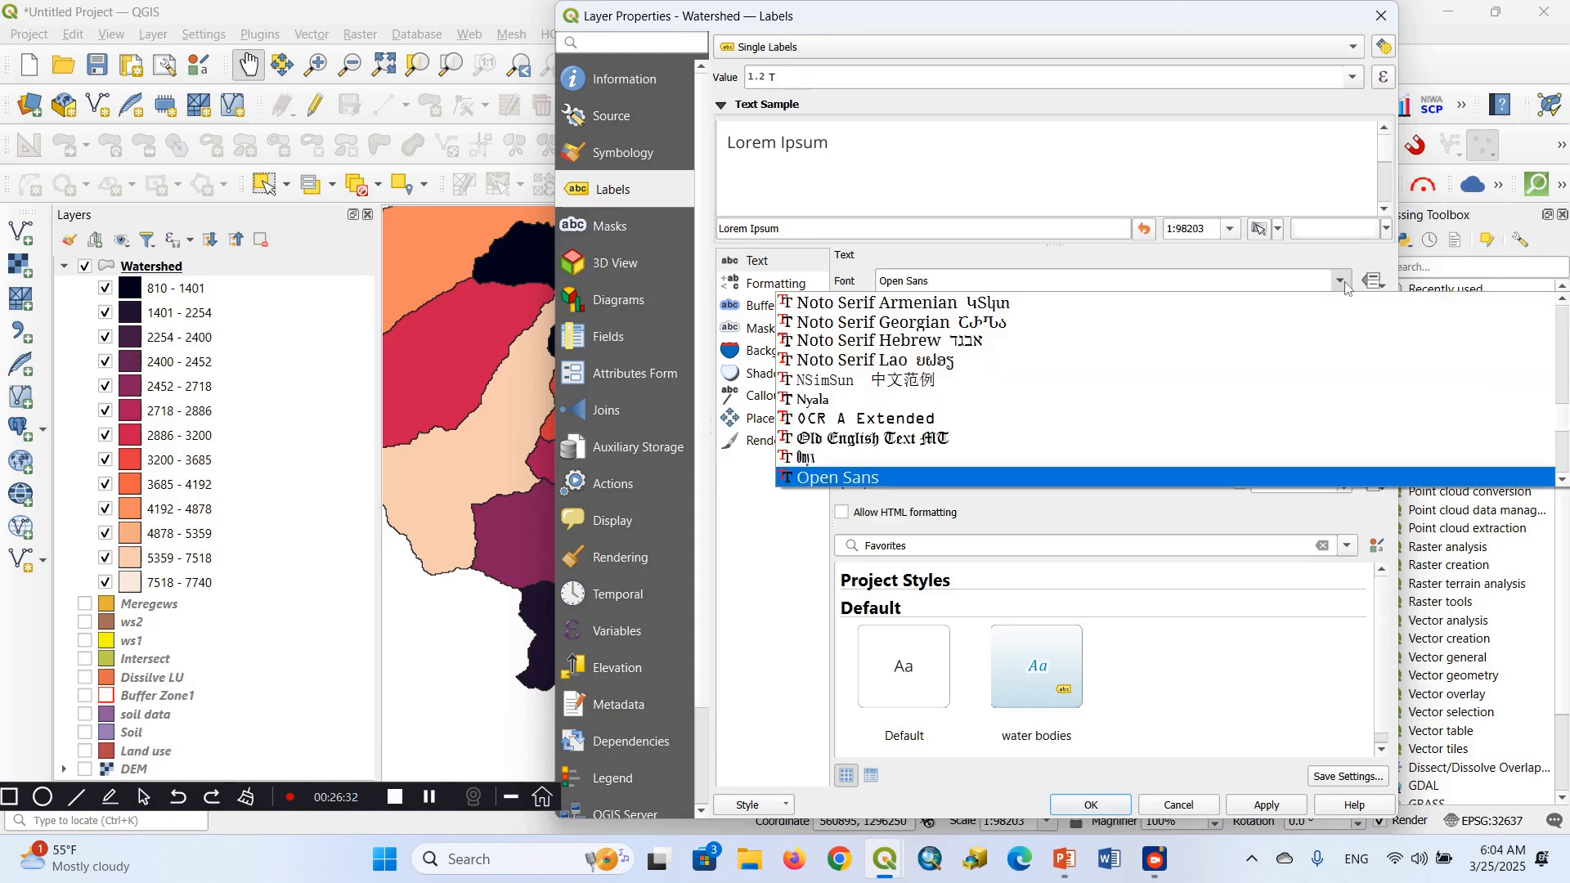
{"action": "key", "text": "t"}
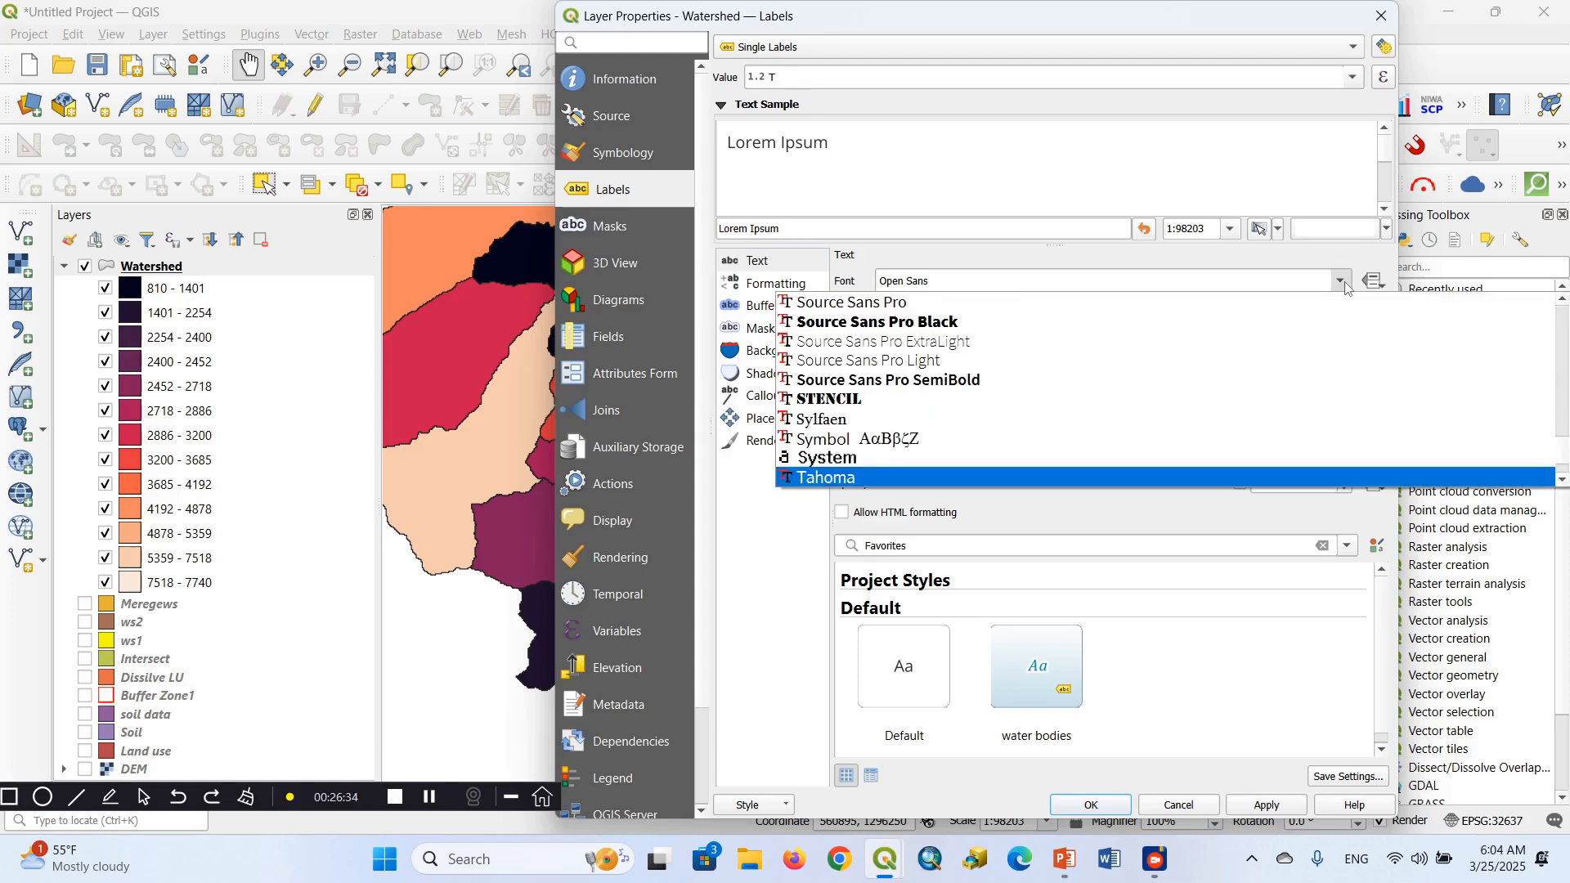
{"action": "key", "text": "Down"}
{"action": "key", "text": "Down"}
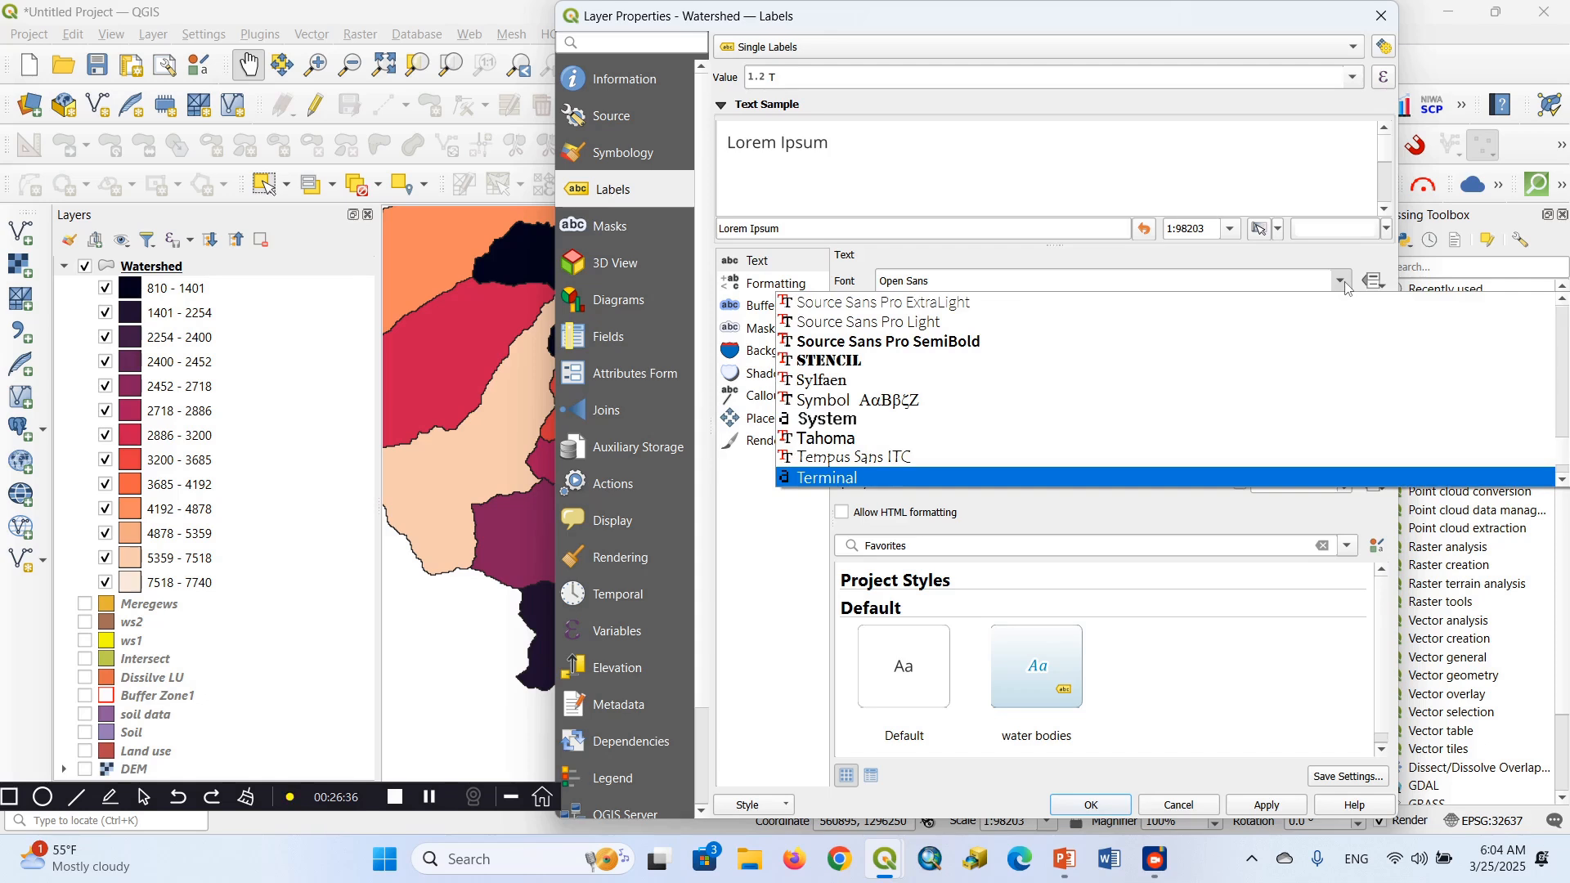
{"action": "key", "text": "Down"}
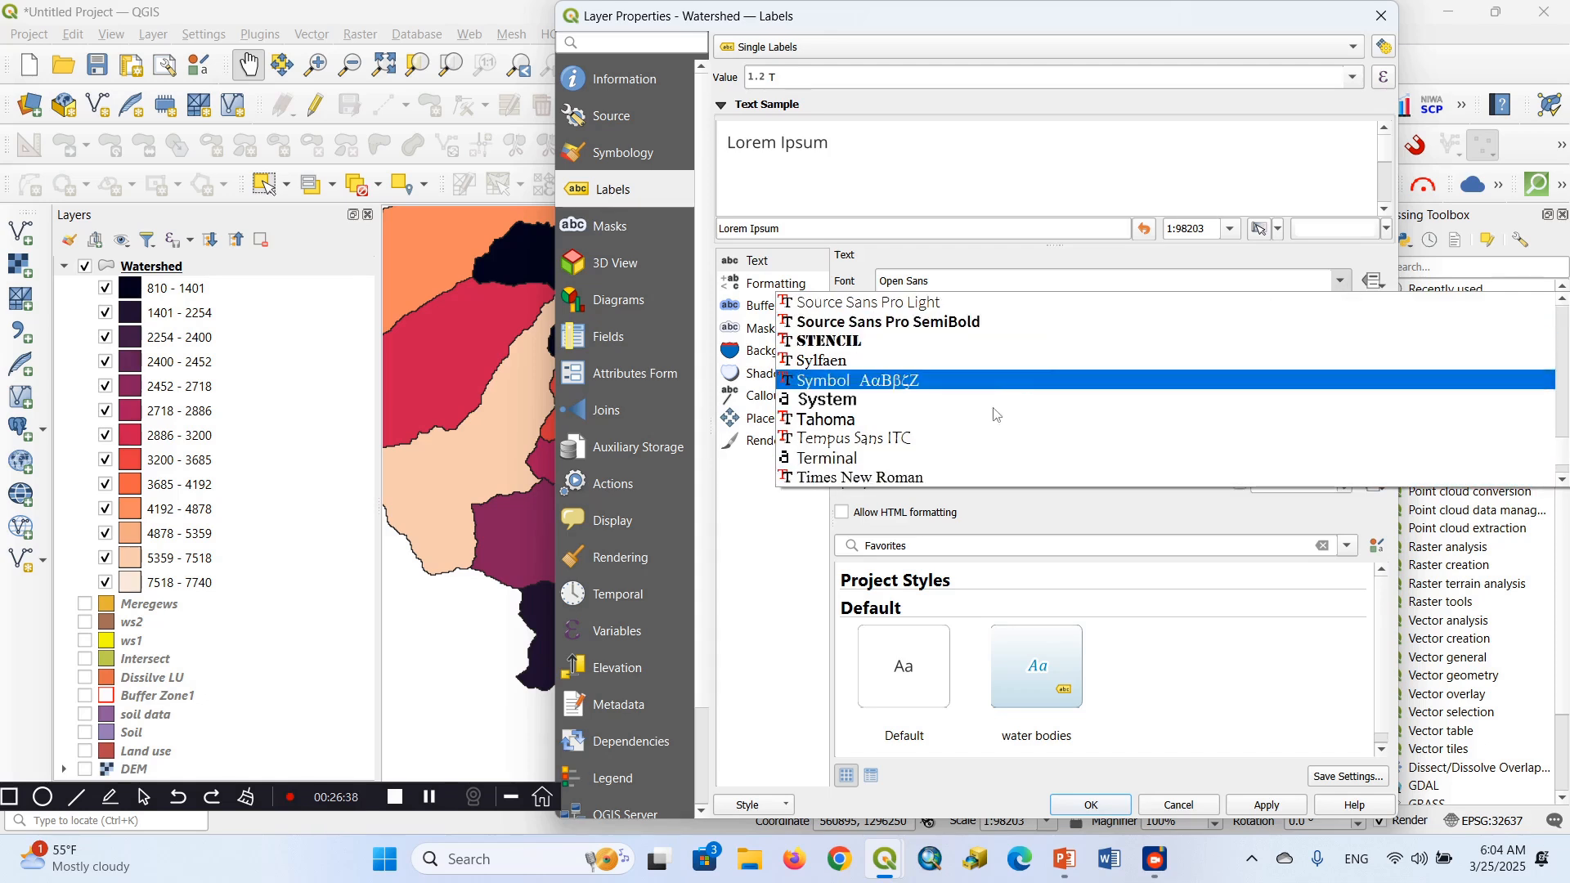
{"action": "left_click", "coordinate": [936, 483]}
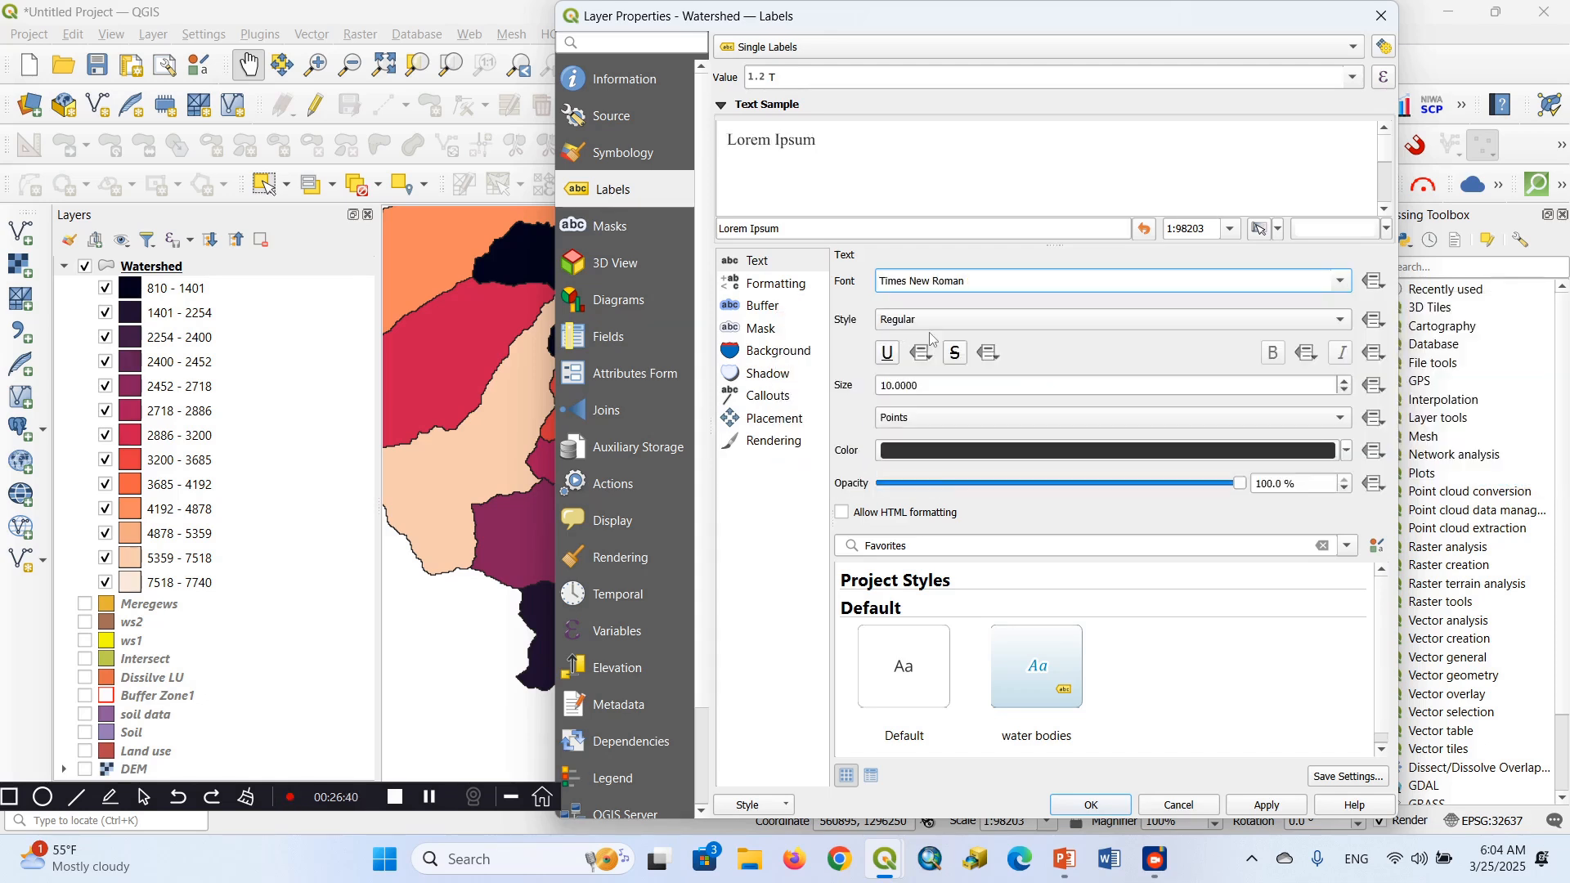
{"action": "left_click", "coordinate": [1338, 325]}
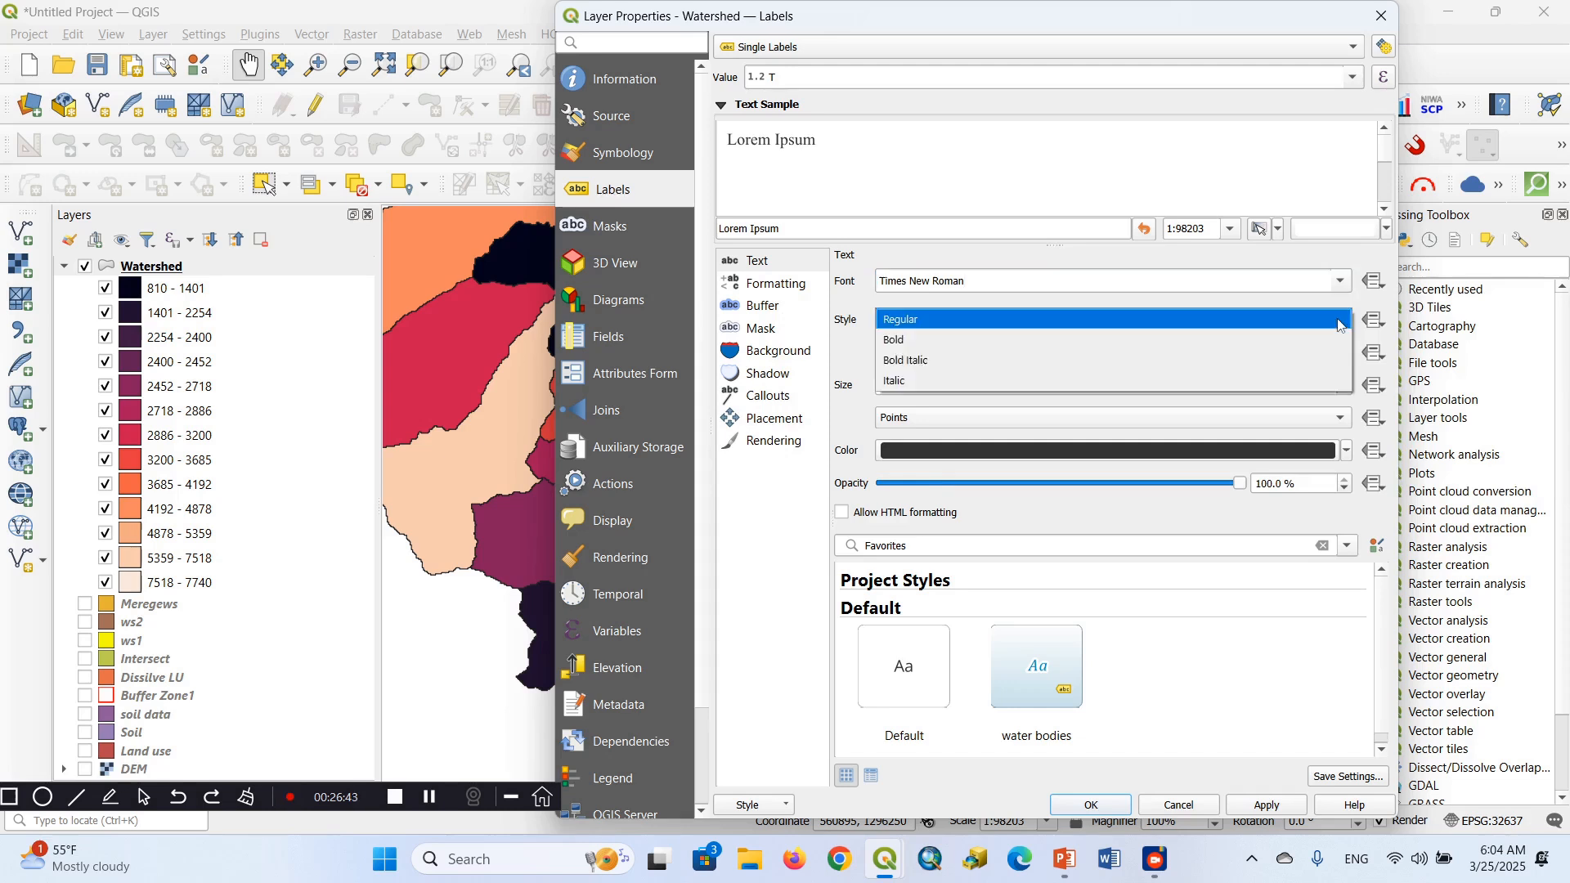
{"action": "left_click", "coordinate": [902, 340]}
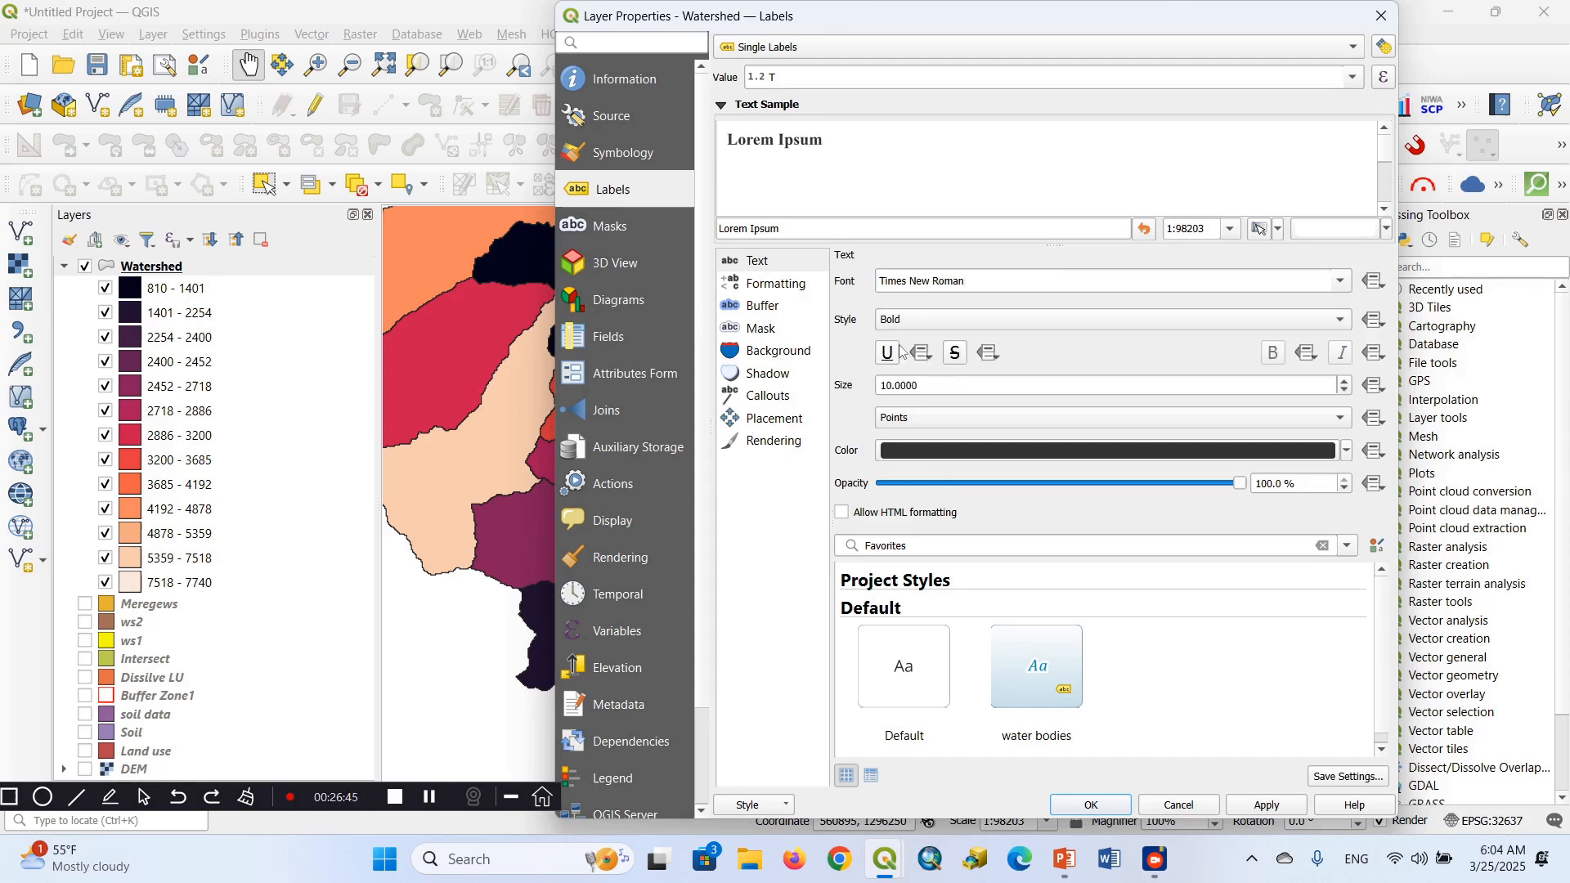
Set the label size to 15 points and its colour to dark green from the recent colours, and apply the labels to the map
{"action": "left_click", "coordinate": [1346, 381]}
{"action": "left_click", "coordinate": [1346, 381]}
{"action": "left_click", "coordinate": [1345, 381]}
{"action": "left_click", "coordinate": [1345, 382]}
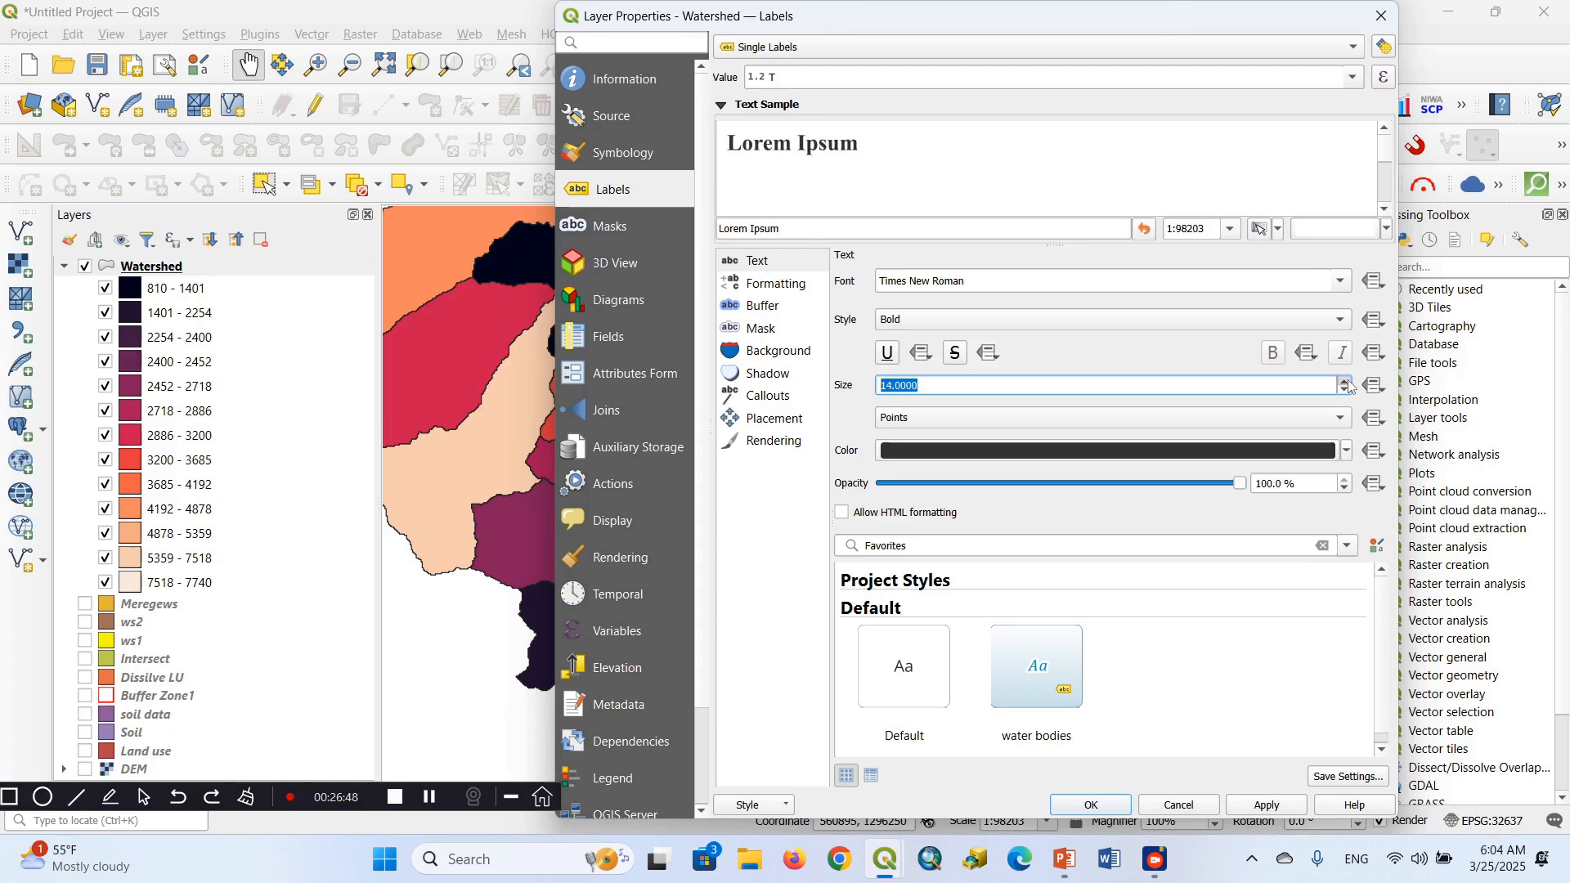
{"action": "left_click", "coordinate": [1347, 382]}
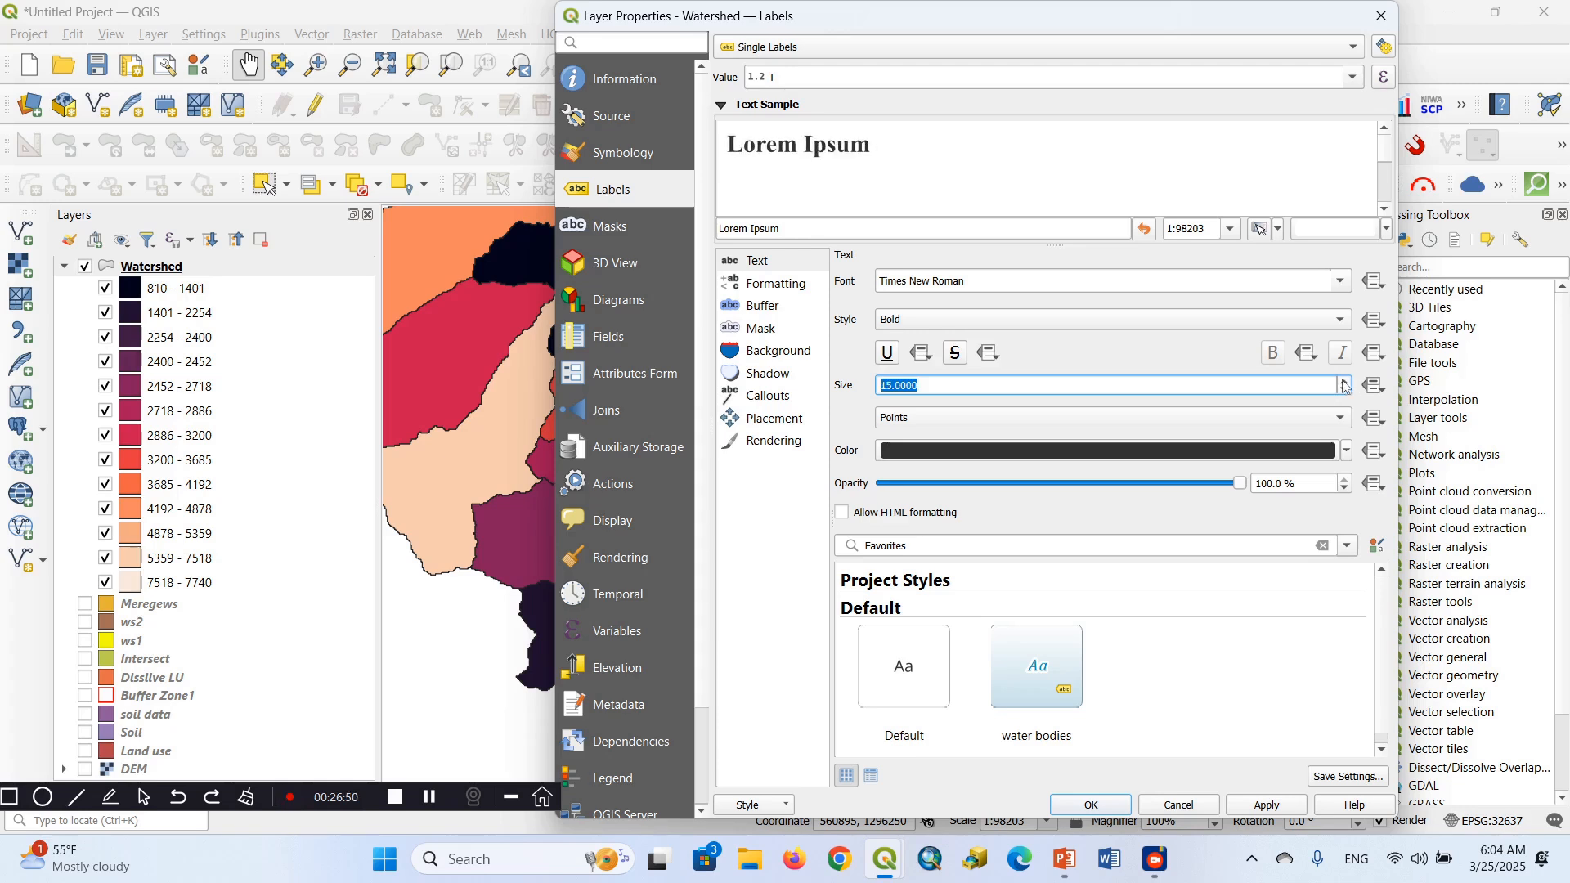
{"action": "left_click", "coordinate": [1347, 450]}
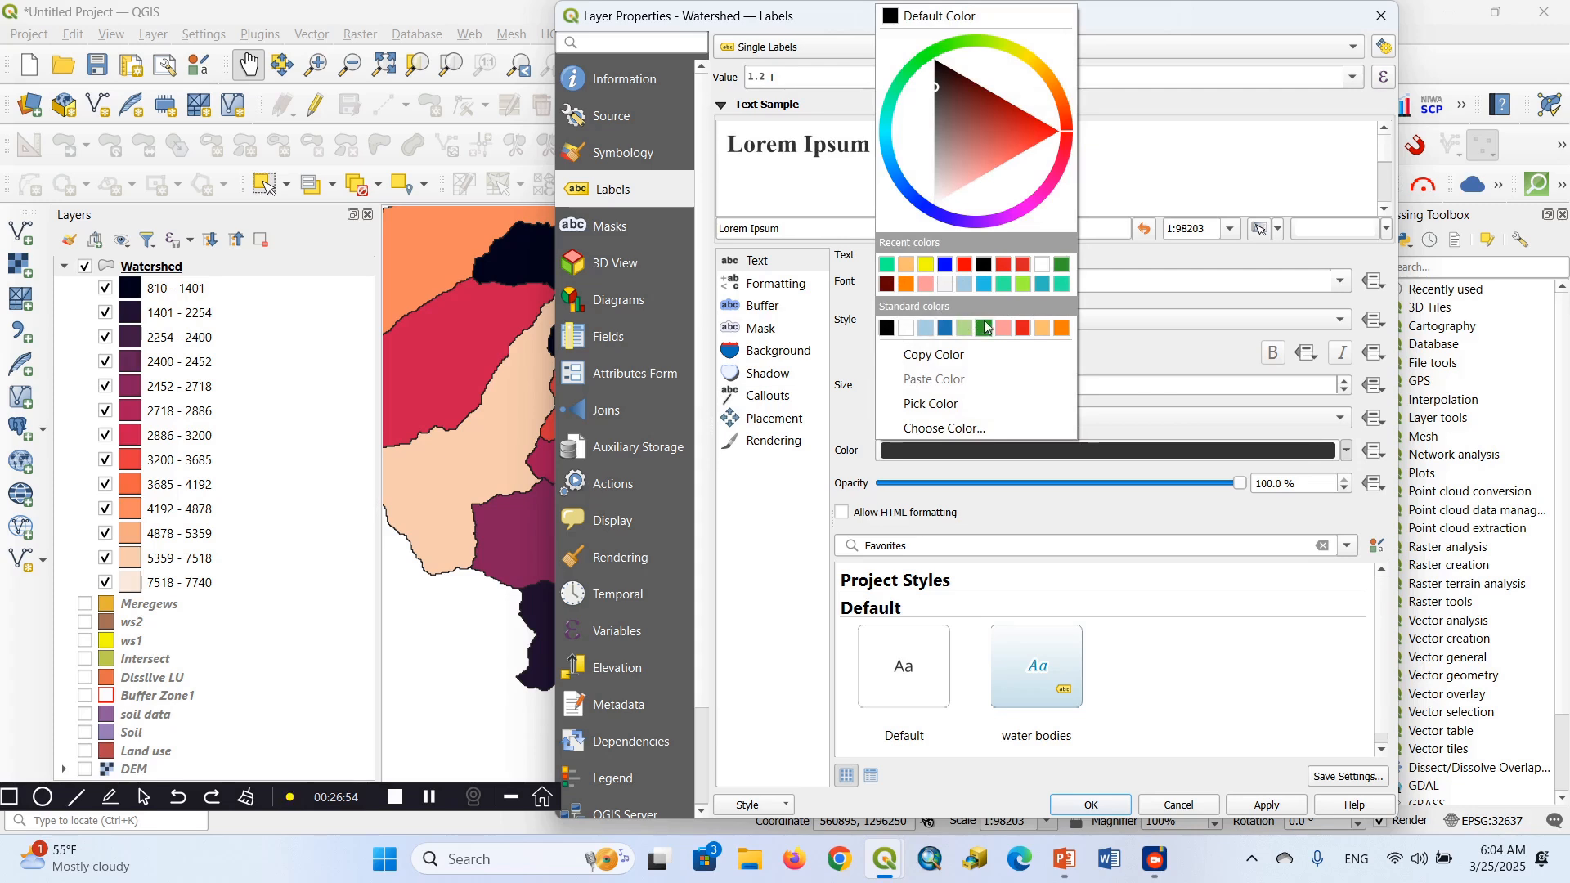
{"action": "left_click", "coordinate": [1062, 267]}
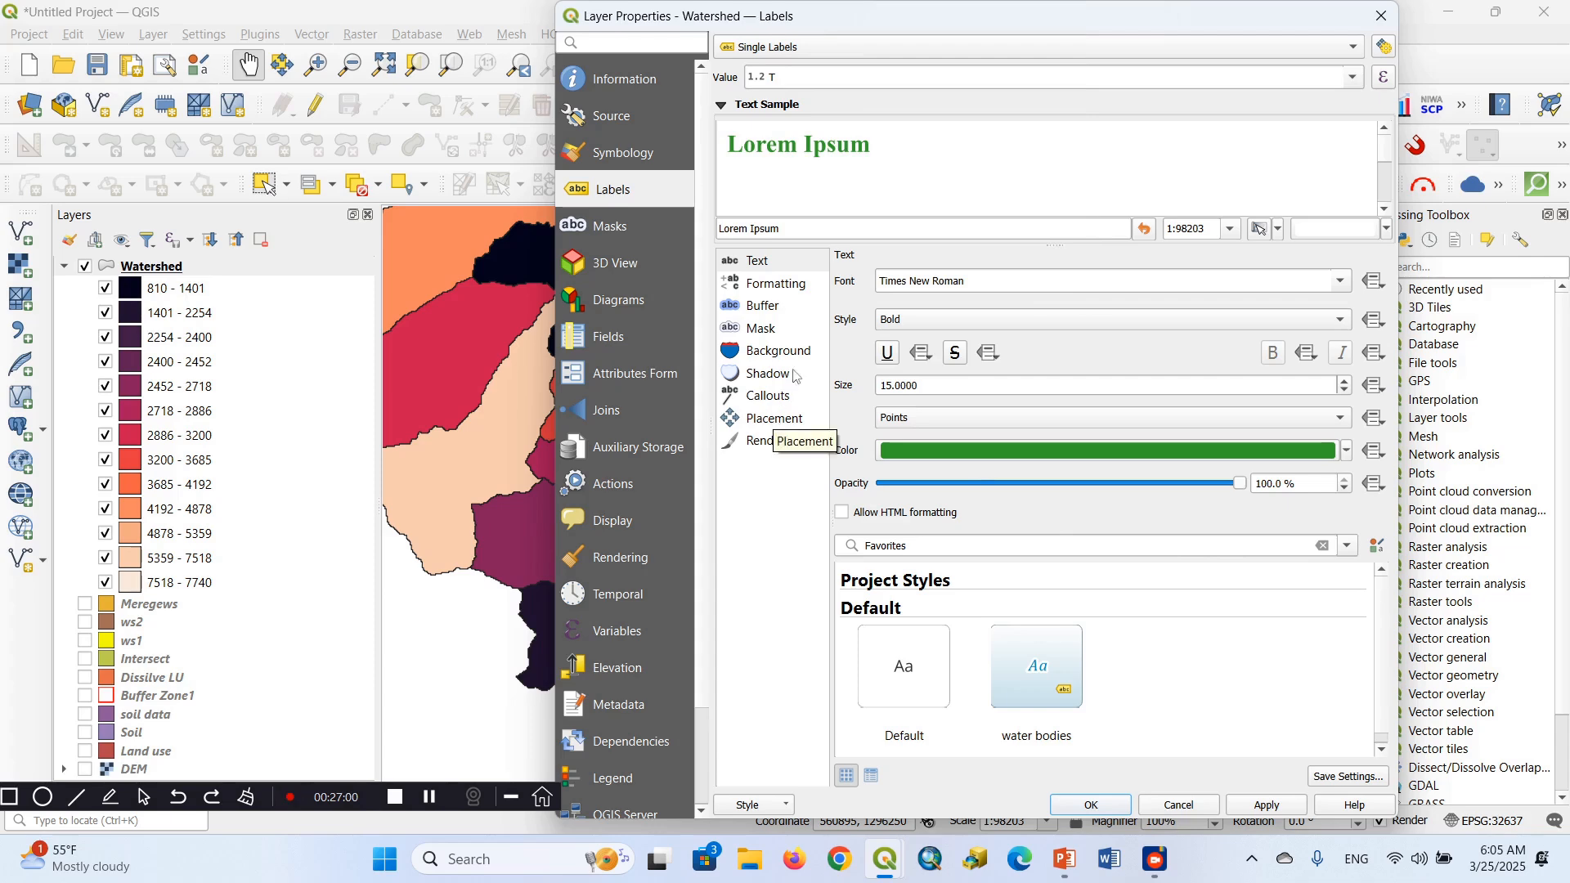
{"action": "left_click", "coordinate": [1270, 811]}
{"action": "left_click", "coordinate": [1092, 806]}
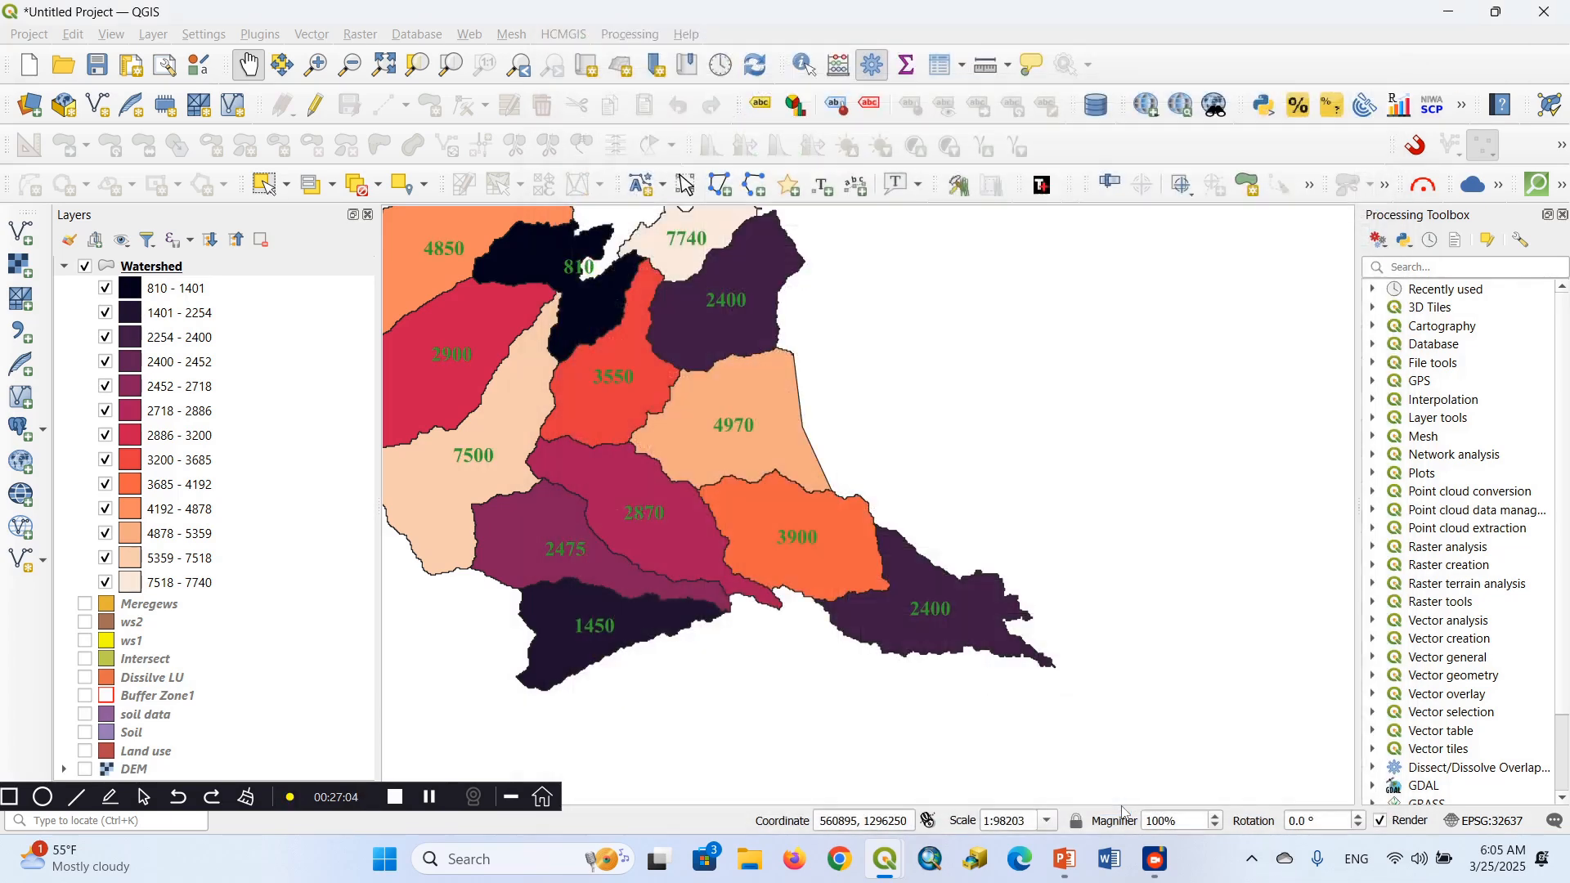
Examine the T labels placed on the Watershed polygons
{"action": "left_click_drag", "start_coordinate": [597, 422], "coordinate": [933, 577]}
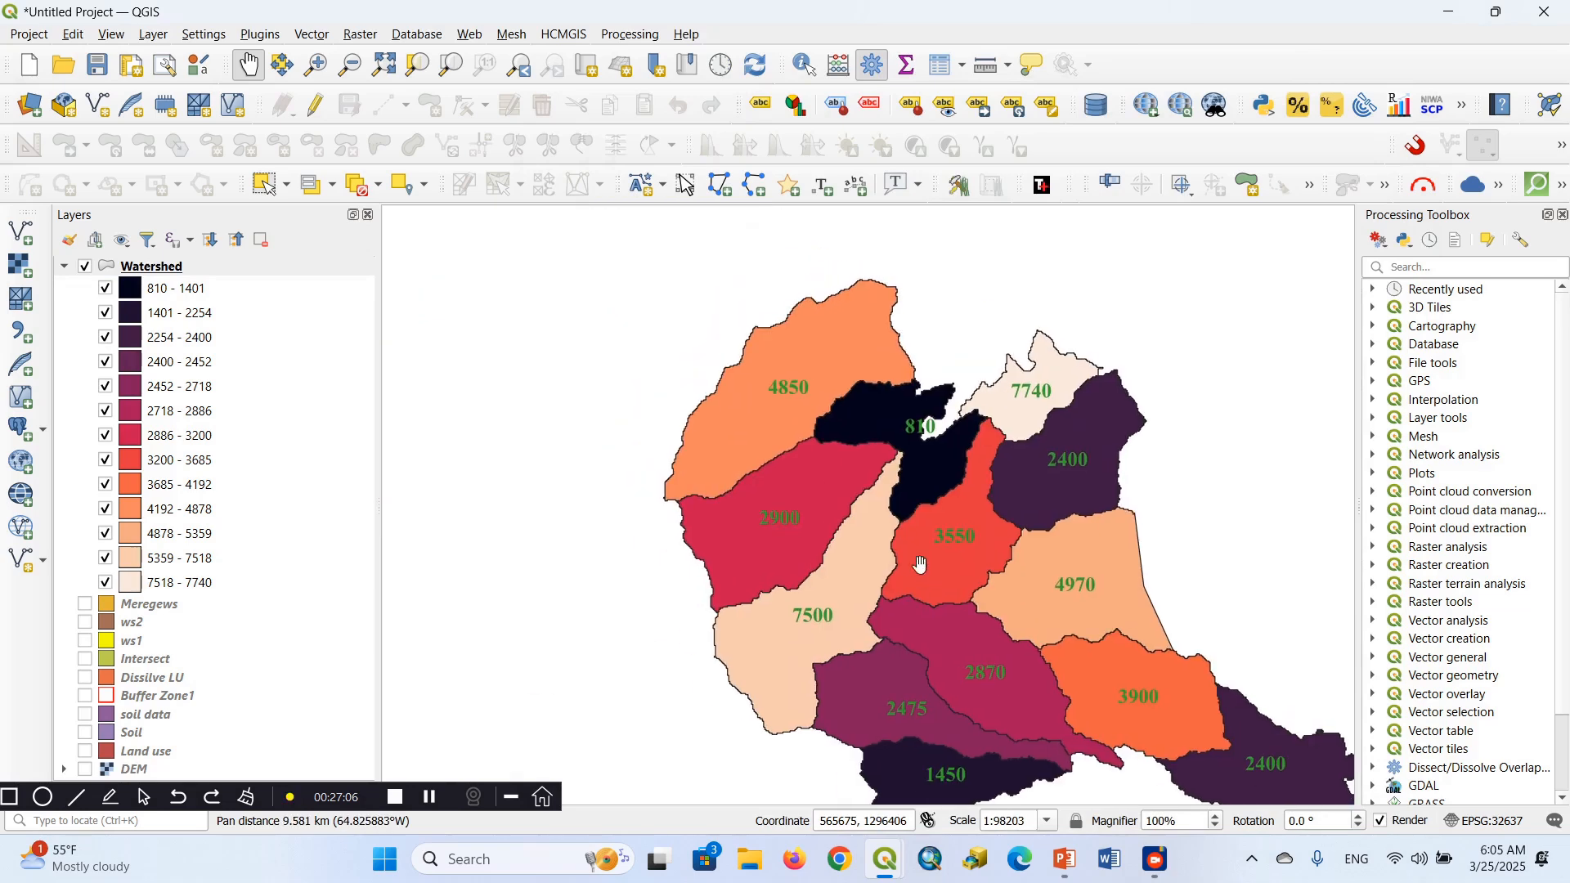
{"action": "left_click_drag", "start_coordinate": [790, 484], "coordinate": [686, 437]}
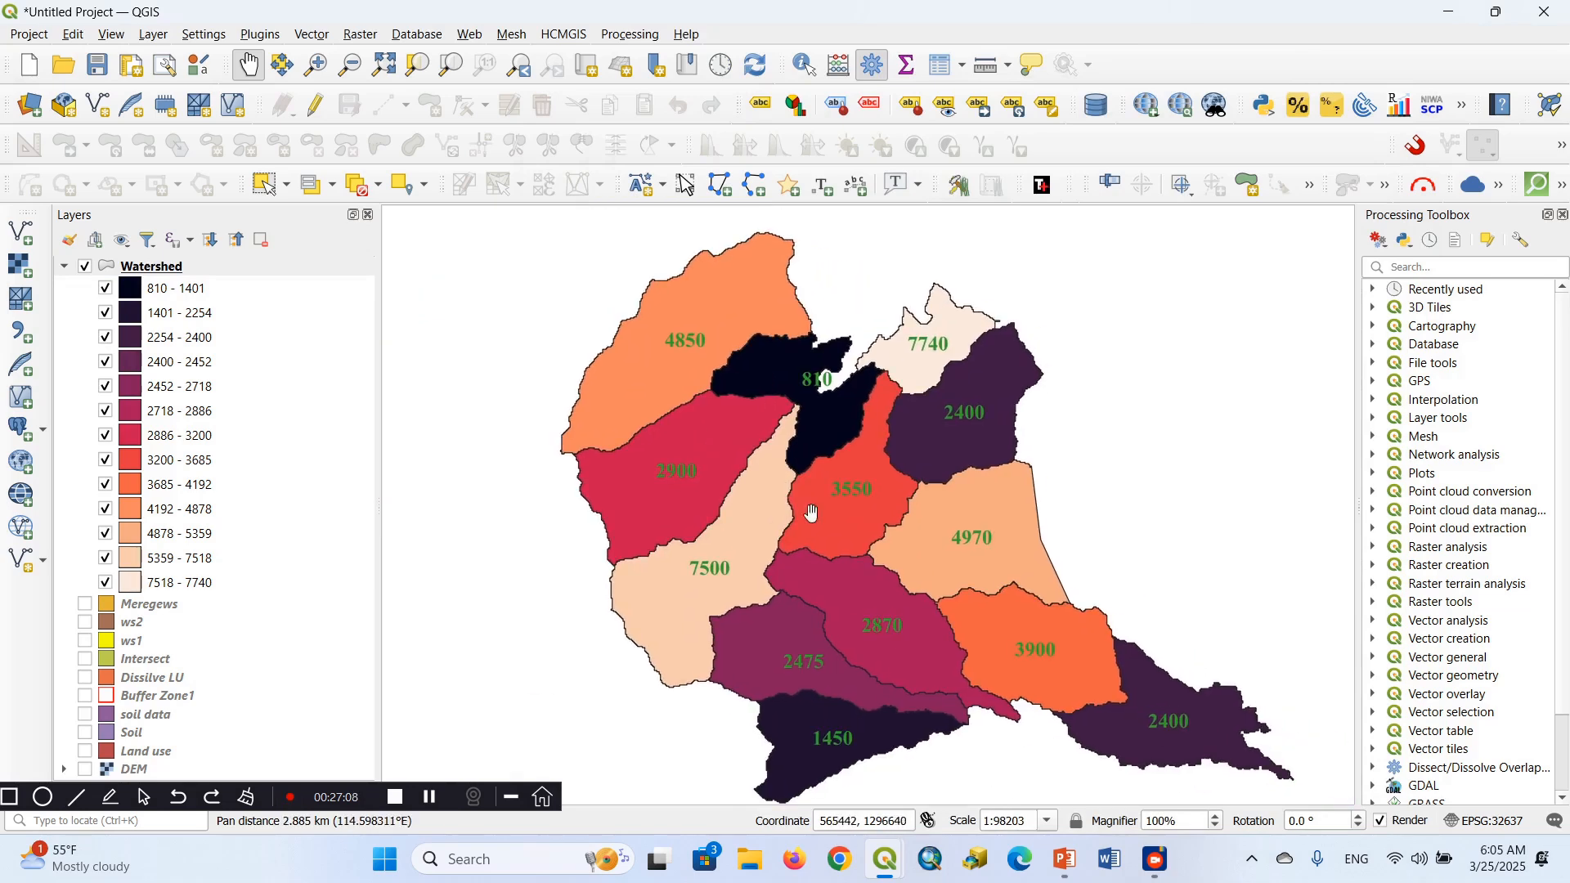
{"action": "left_click_drag", "start_coordinate": [903, 644], "coordinate": [770, 573]}
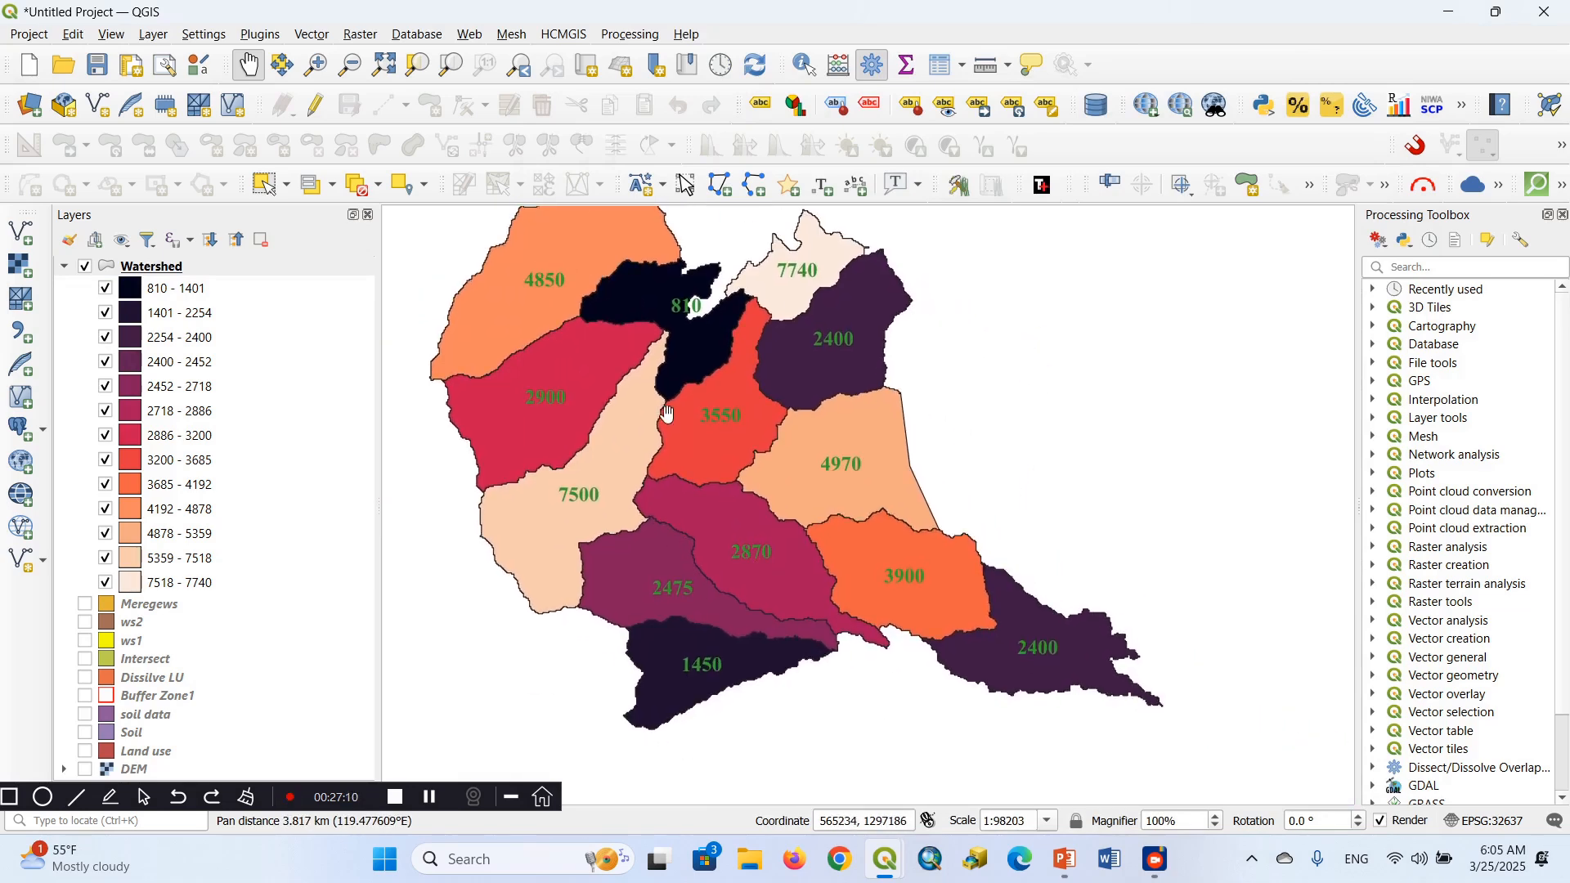
{"action": "left_click_drag", "start_coordinate": [659, 413], "coordinate": [663, 350]}
{"action": "left_click_drag", "start_coordinate": [719, 518], "coordinate": [736, 469]}
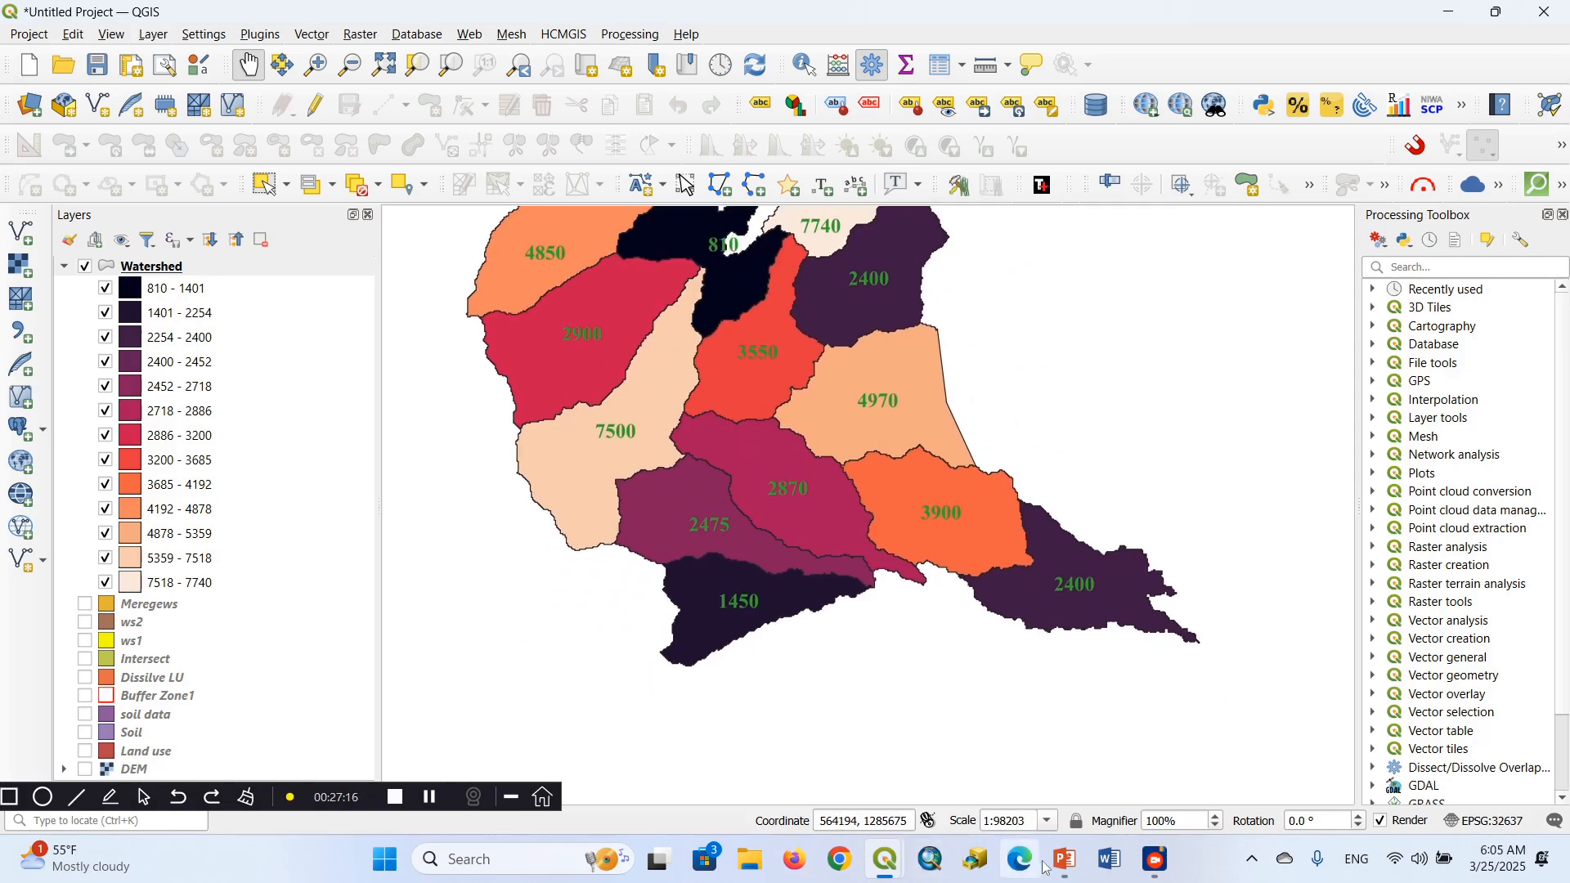
Switch to the PowerPoint presentation and show the Measuring Distance slide
{"action": "mouse_move", "coordinate": [1065, 859]}
{"action": "left_click", "coordinate": [1071, 749]}
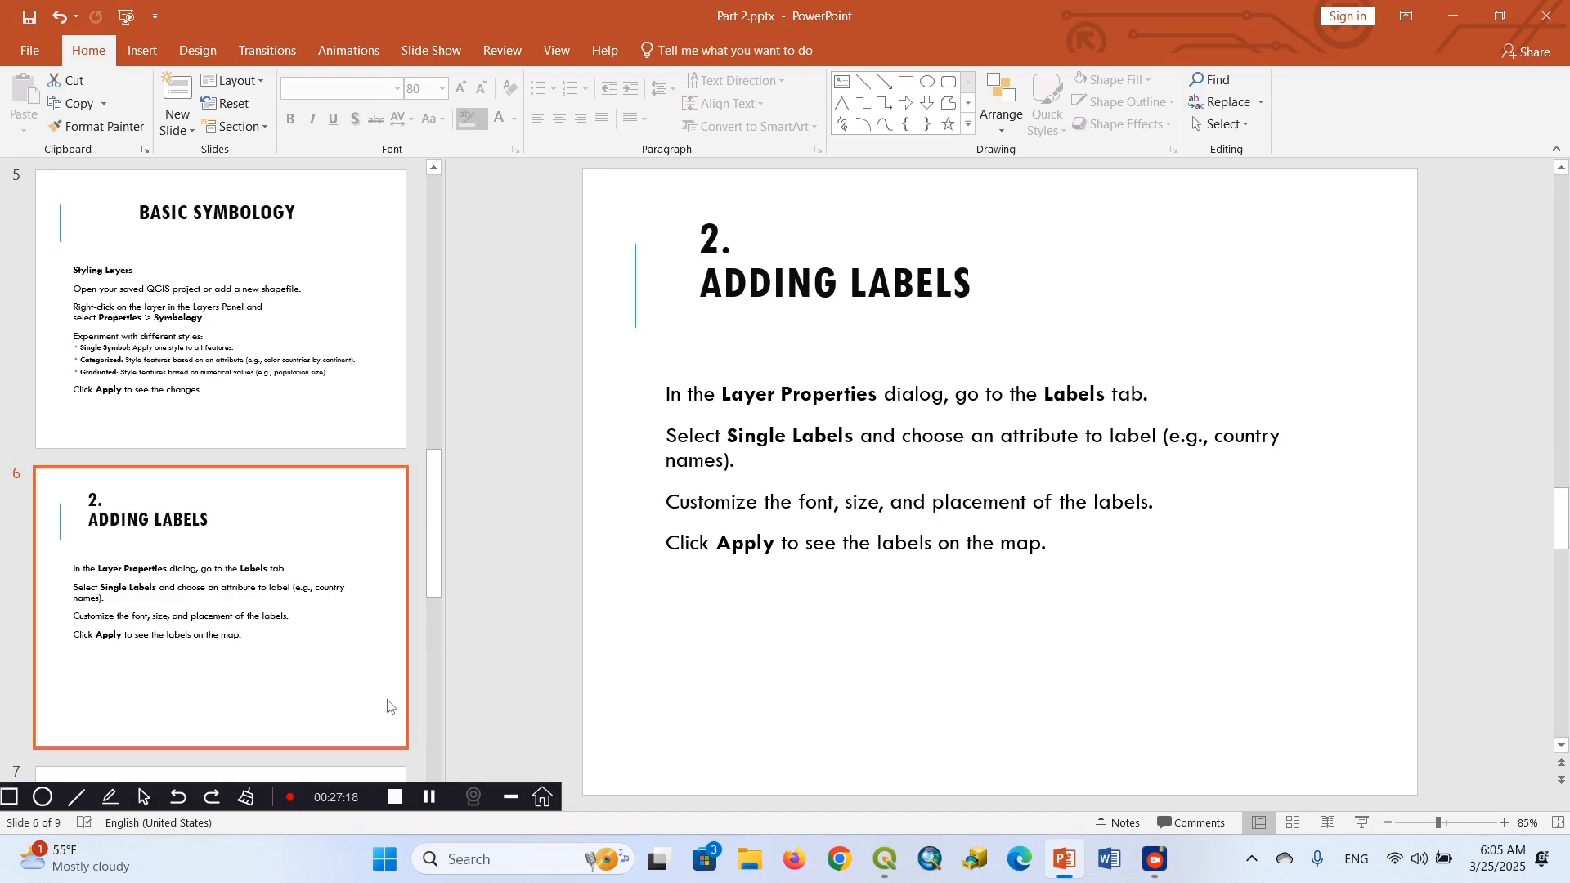
{"action": "left_click", "coordinate": [440, 732]}
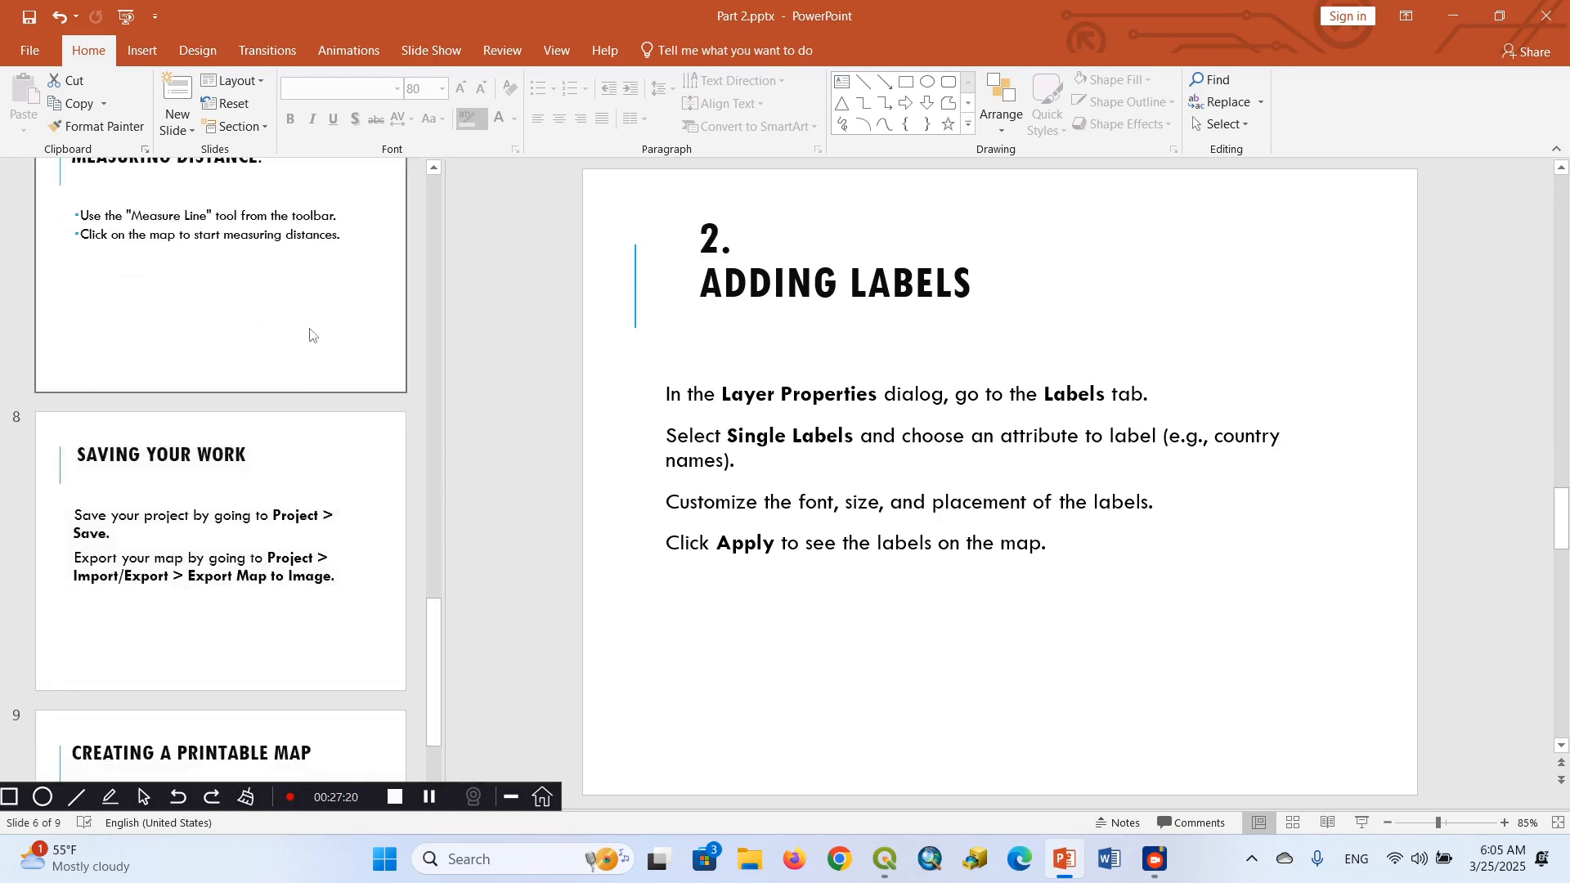
{"action": "left_click", "coordinate": [313, 280]}
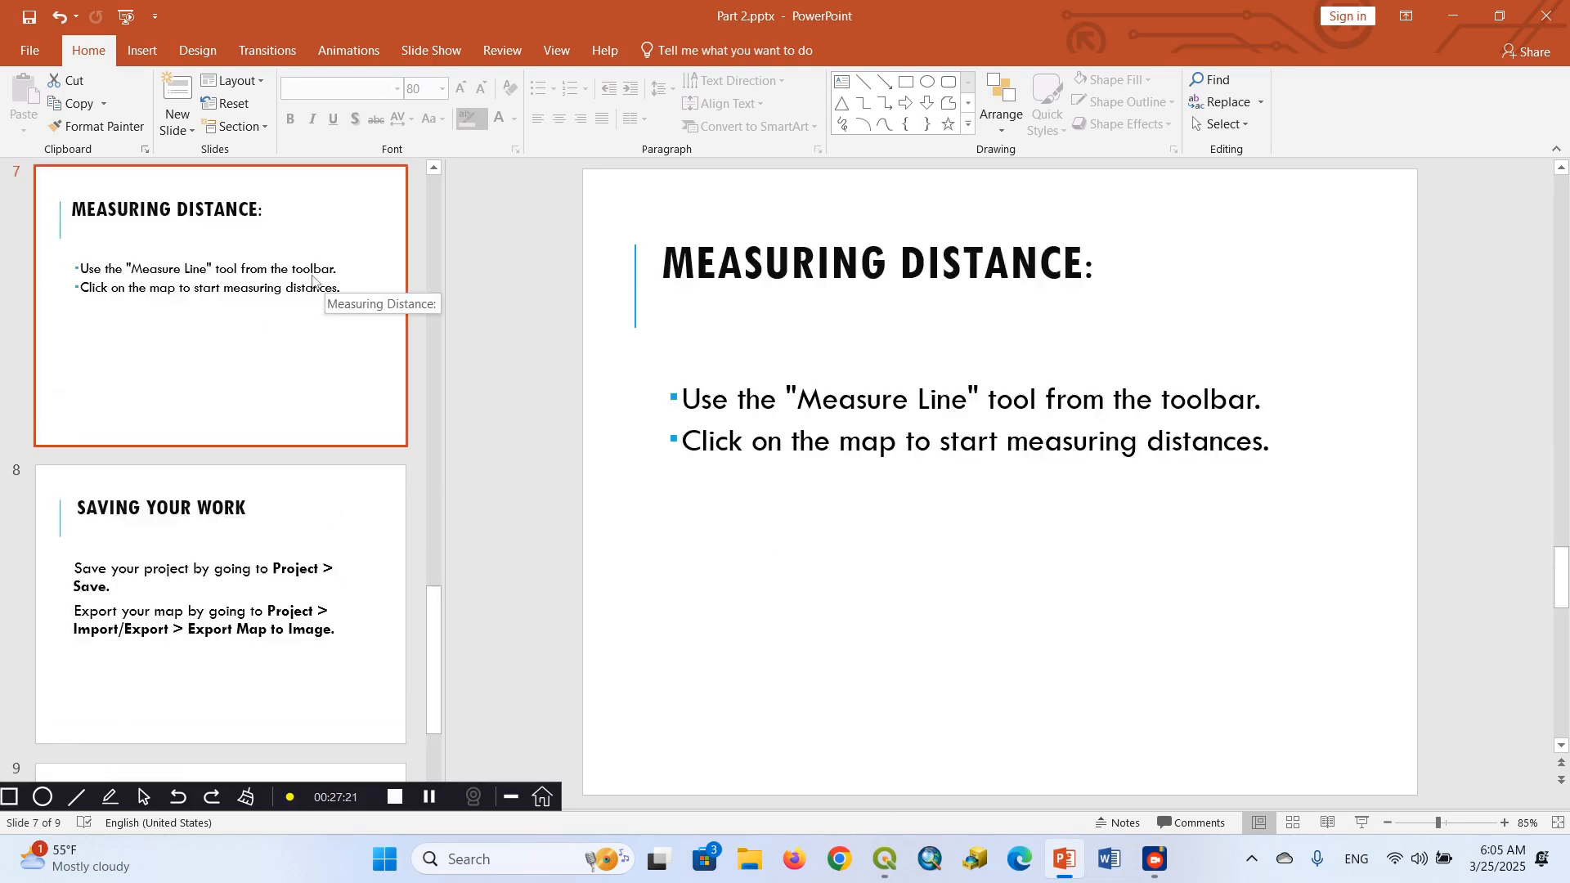
{"action": "left_click", "coordinate": [434, 168]}
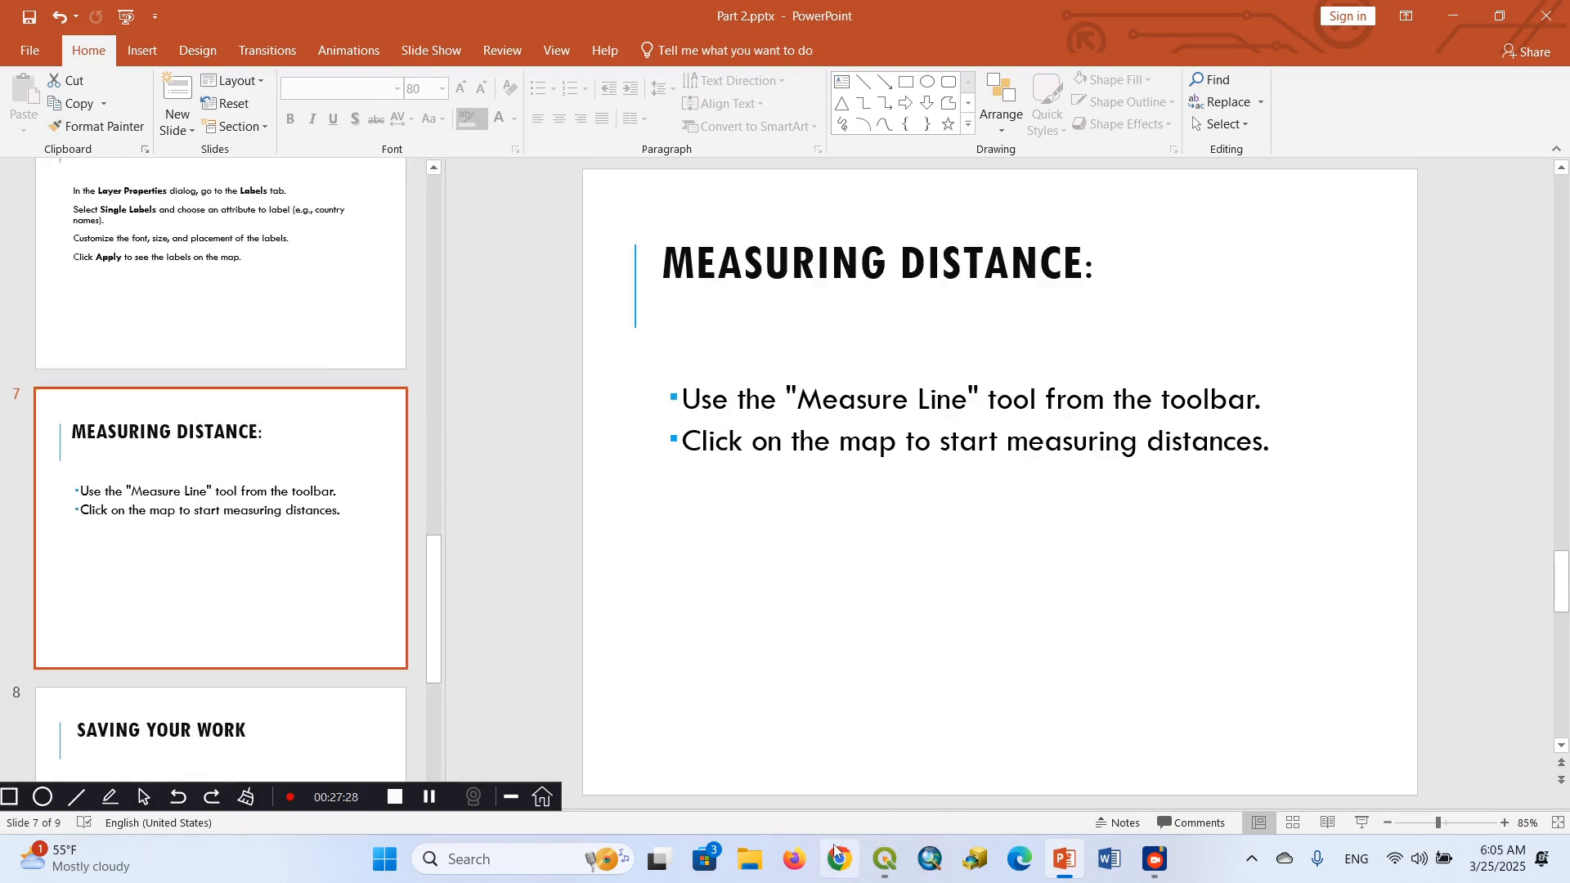
Switch to the QGIS project and measure a two-segment line from the 7500 polygon's western edge to the 4970 polygon's eastern edge
{"action": "left_click", "coordinate": [885, 863]}
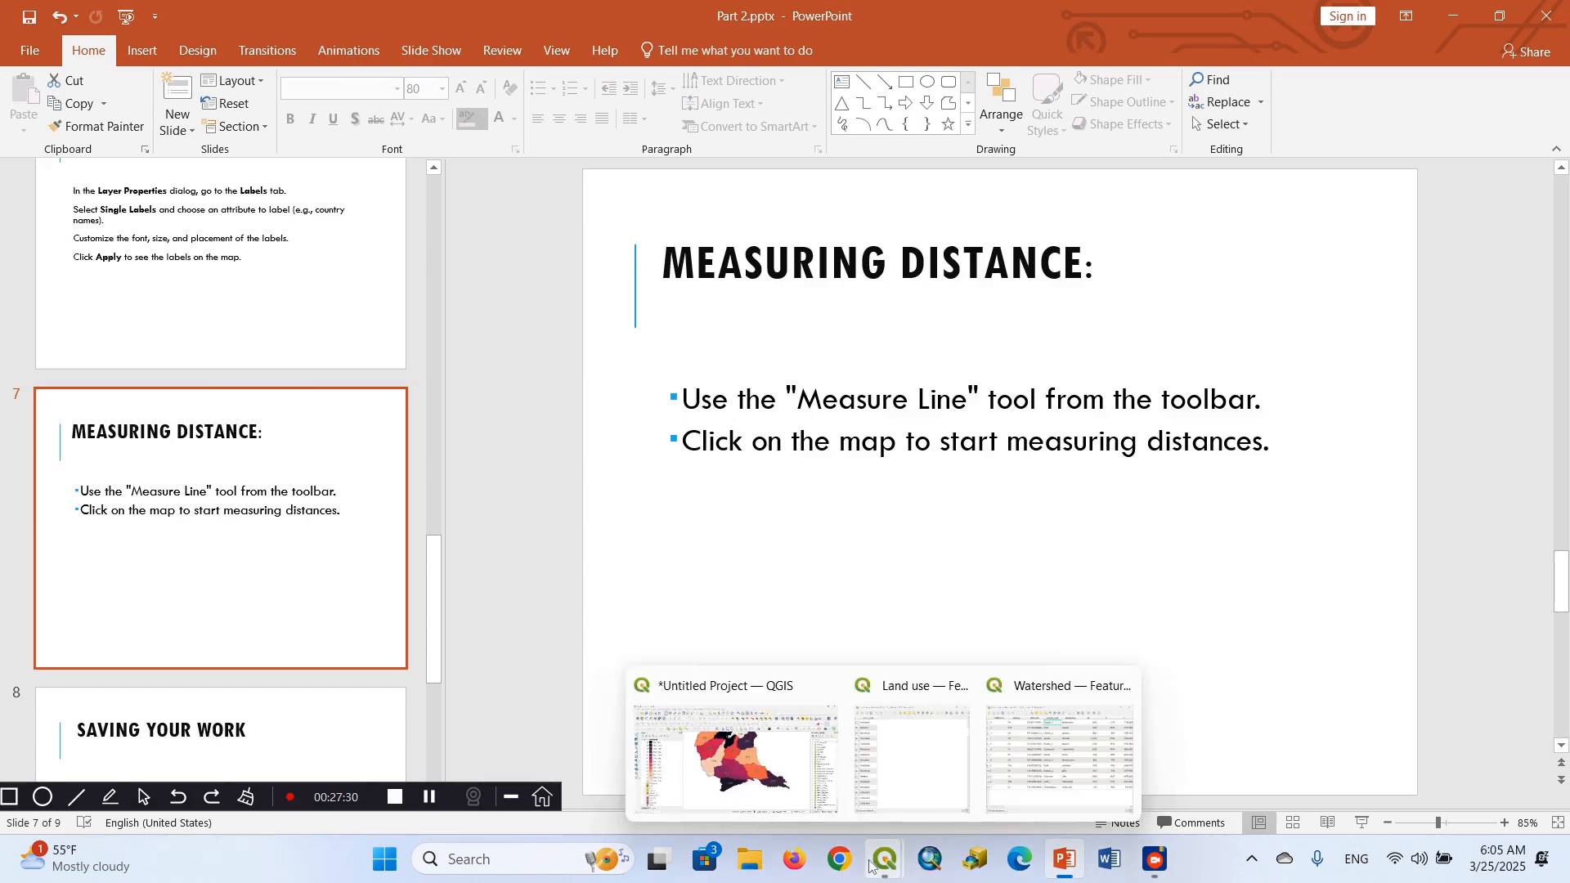
{"action": "left_click", "coordinate": [761, 803]}
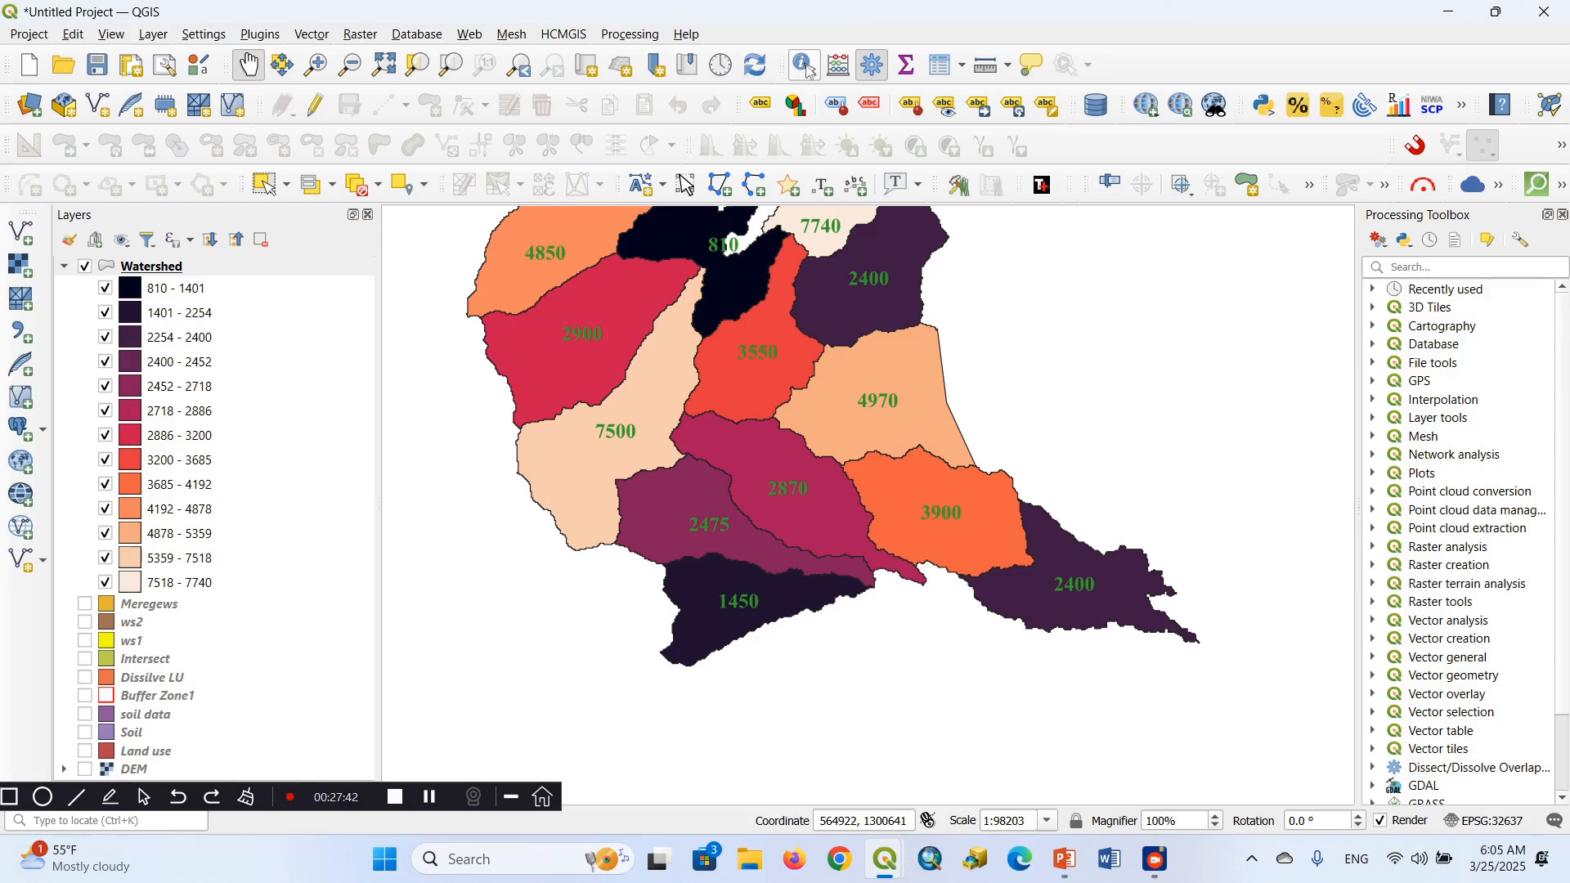
{"action": "left_click", "coordinate": [986, 65]}
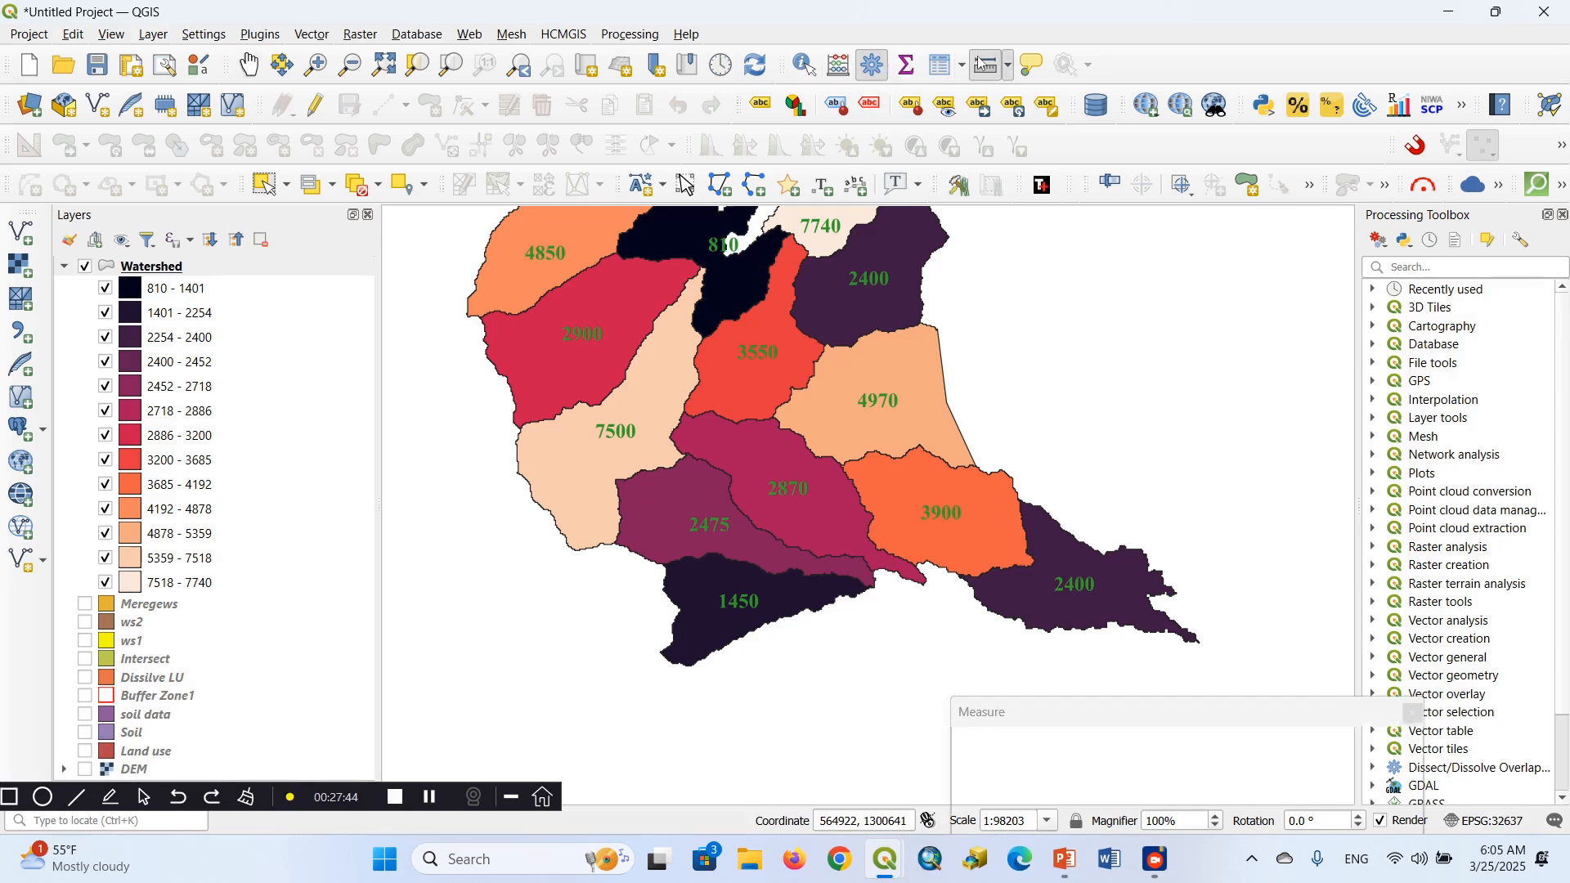
{"action": "left_click", "coordinate": [652, 328]}
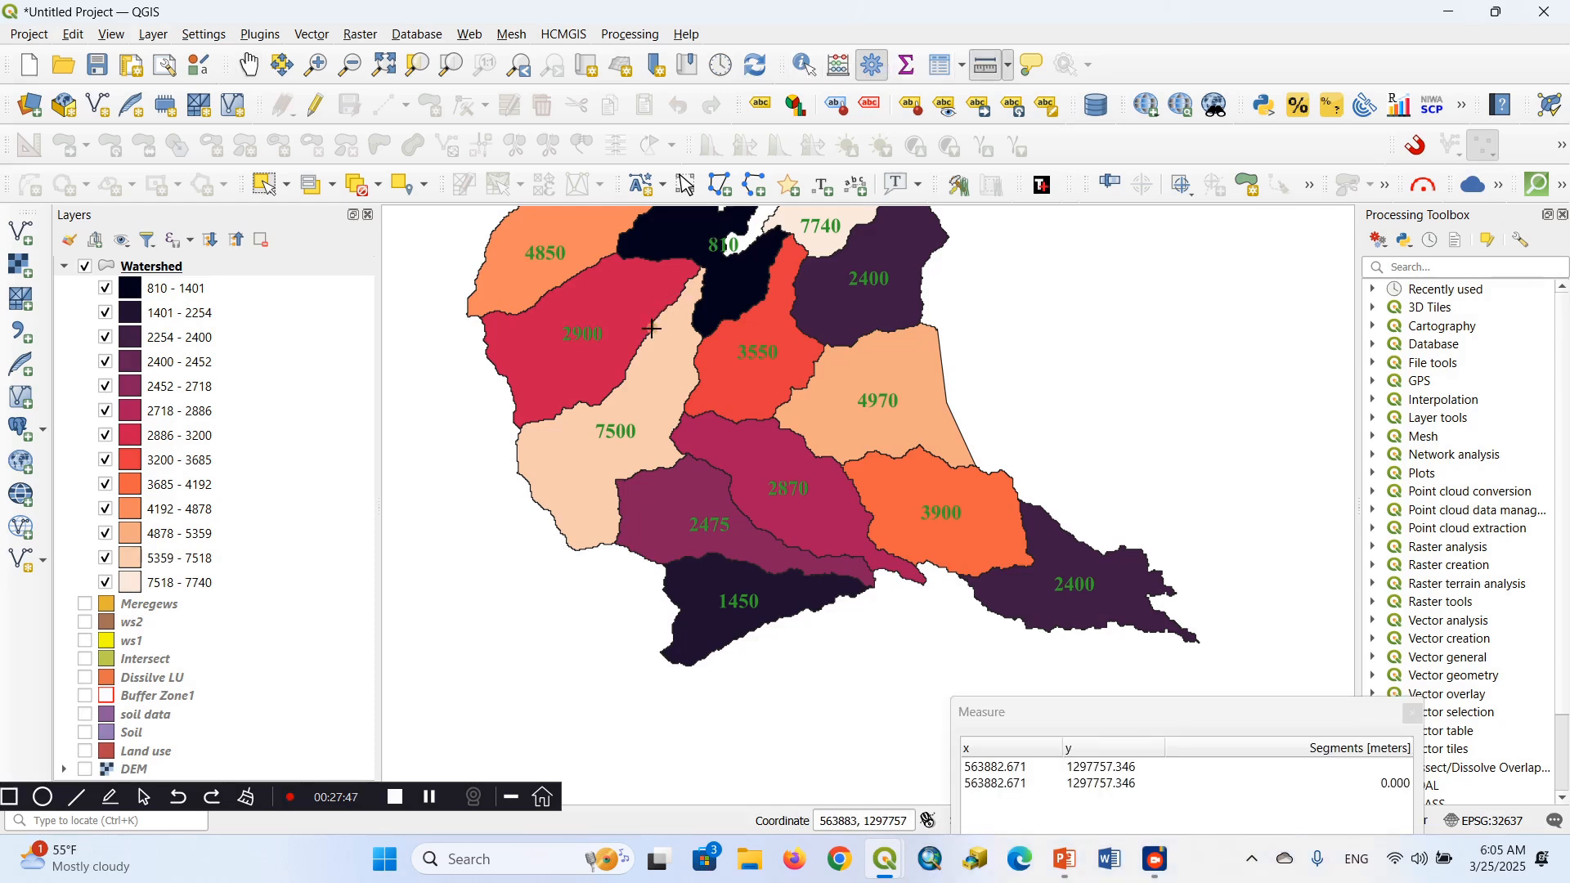
{"action": "left_click", "coordinate": [697, 357]}
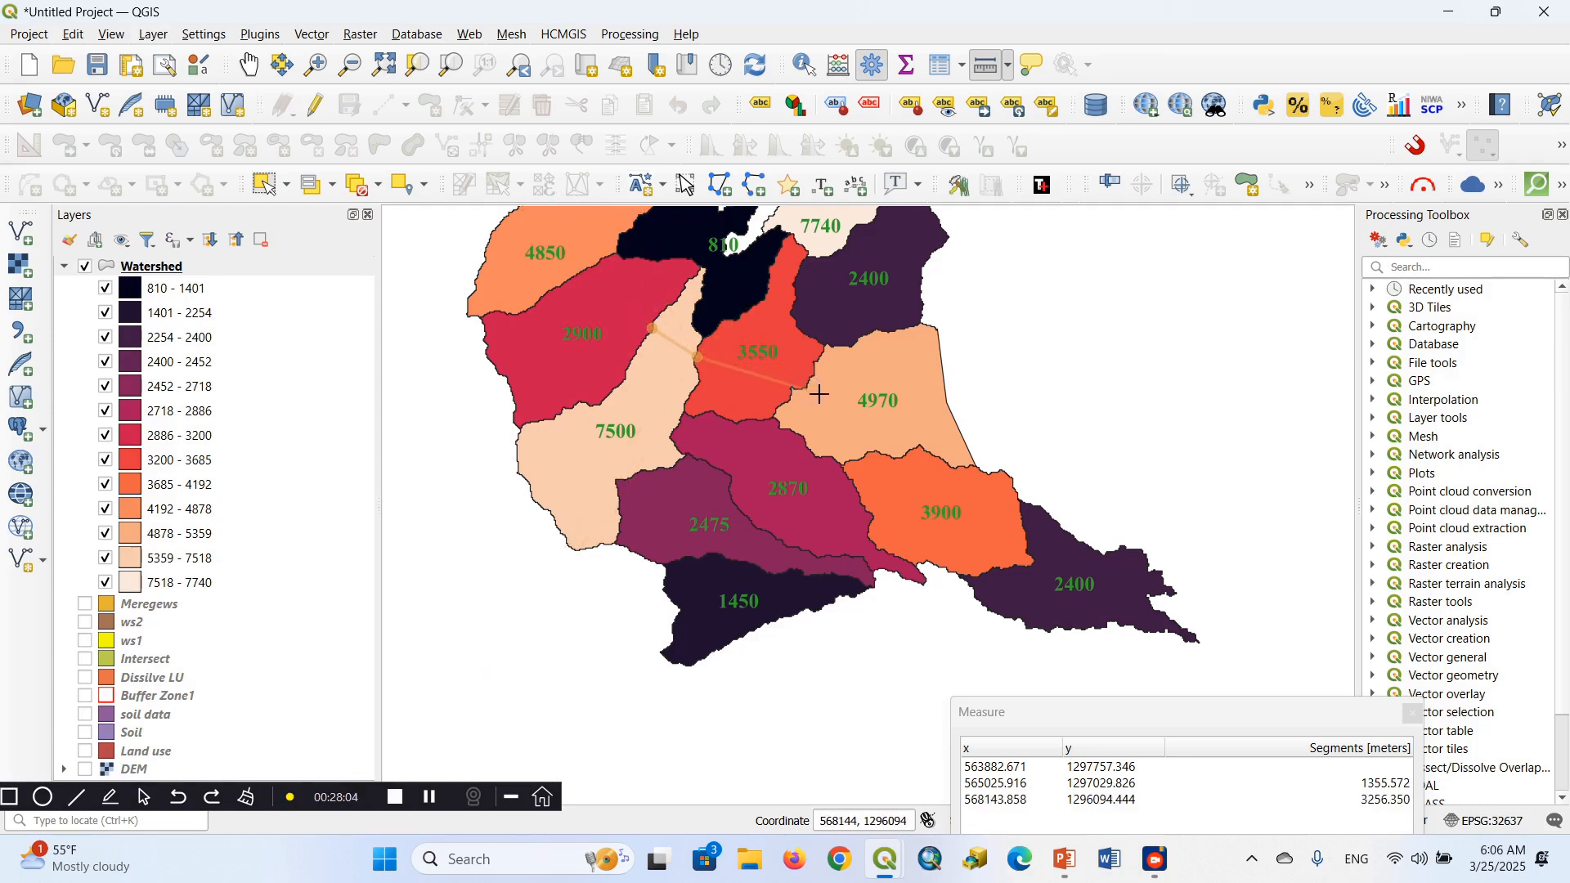
{"action": "left_click", "coordinate": [957, 427]}
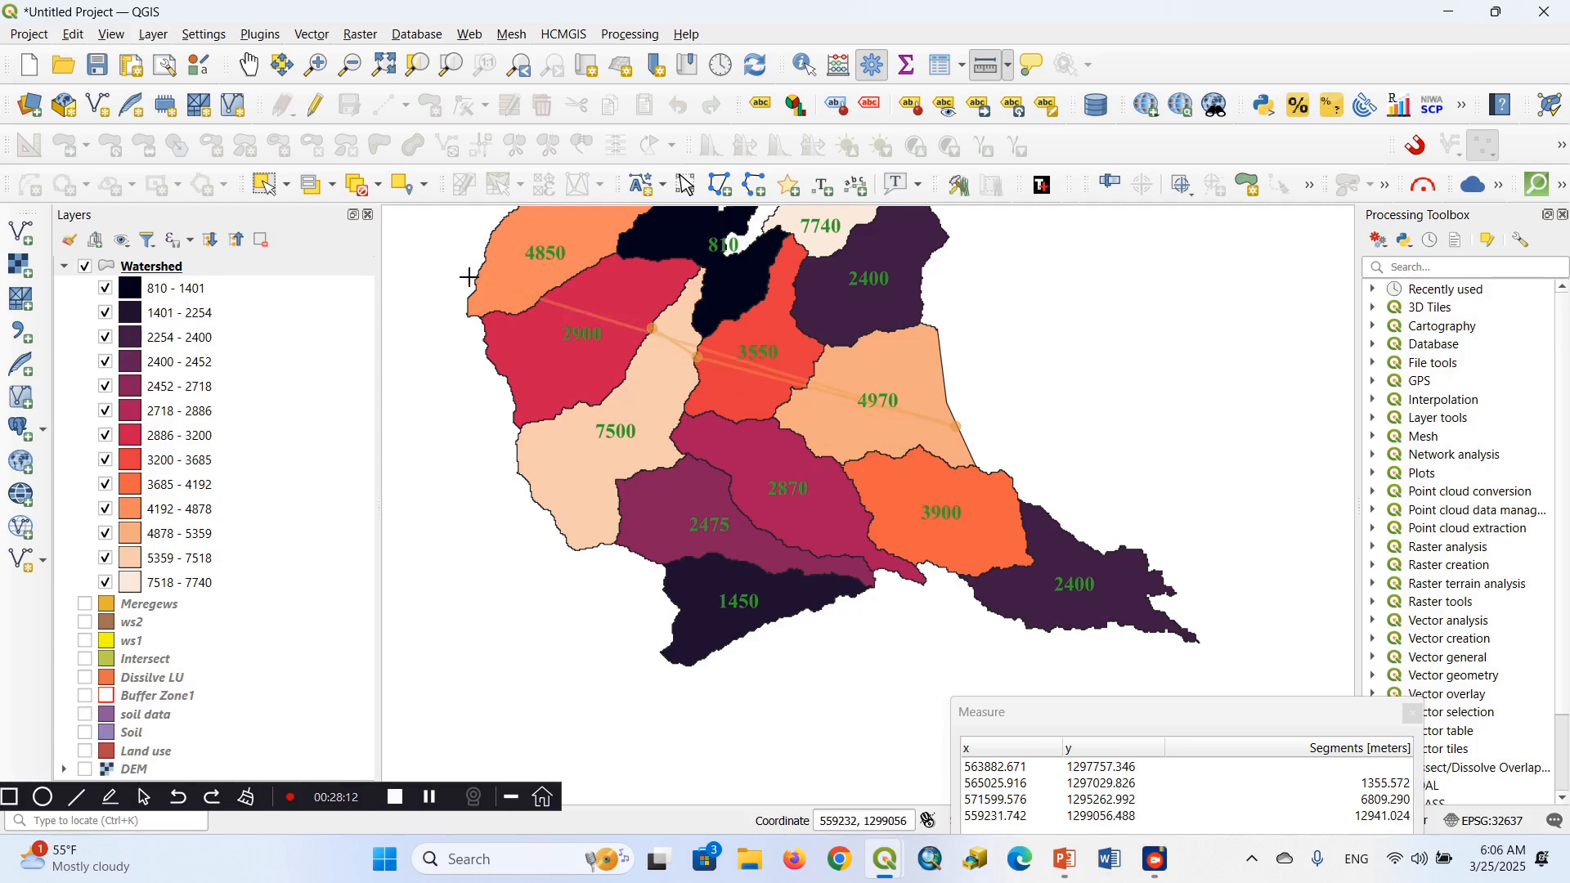
{"action": "left_click", "coordinate": [251, 66]}
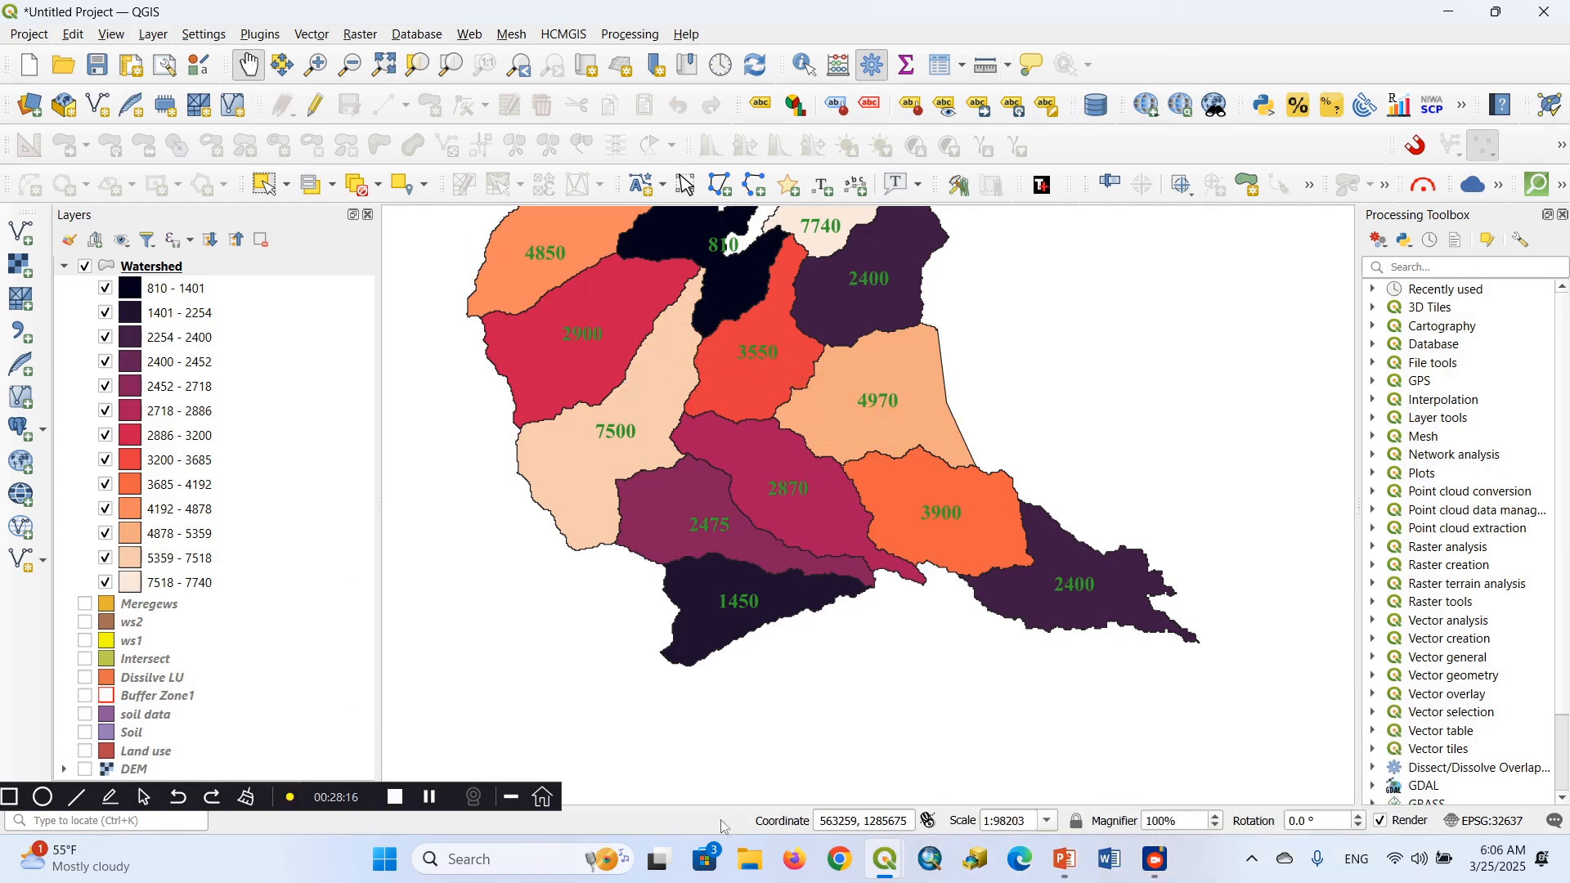
Switch to the PowerPoint presentation and show the Saving Your Work slide
{"action": "mouse_move", "coordinate": [874, 851]}
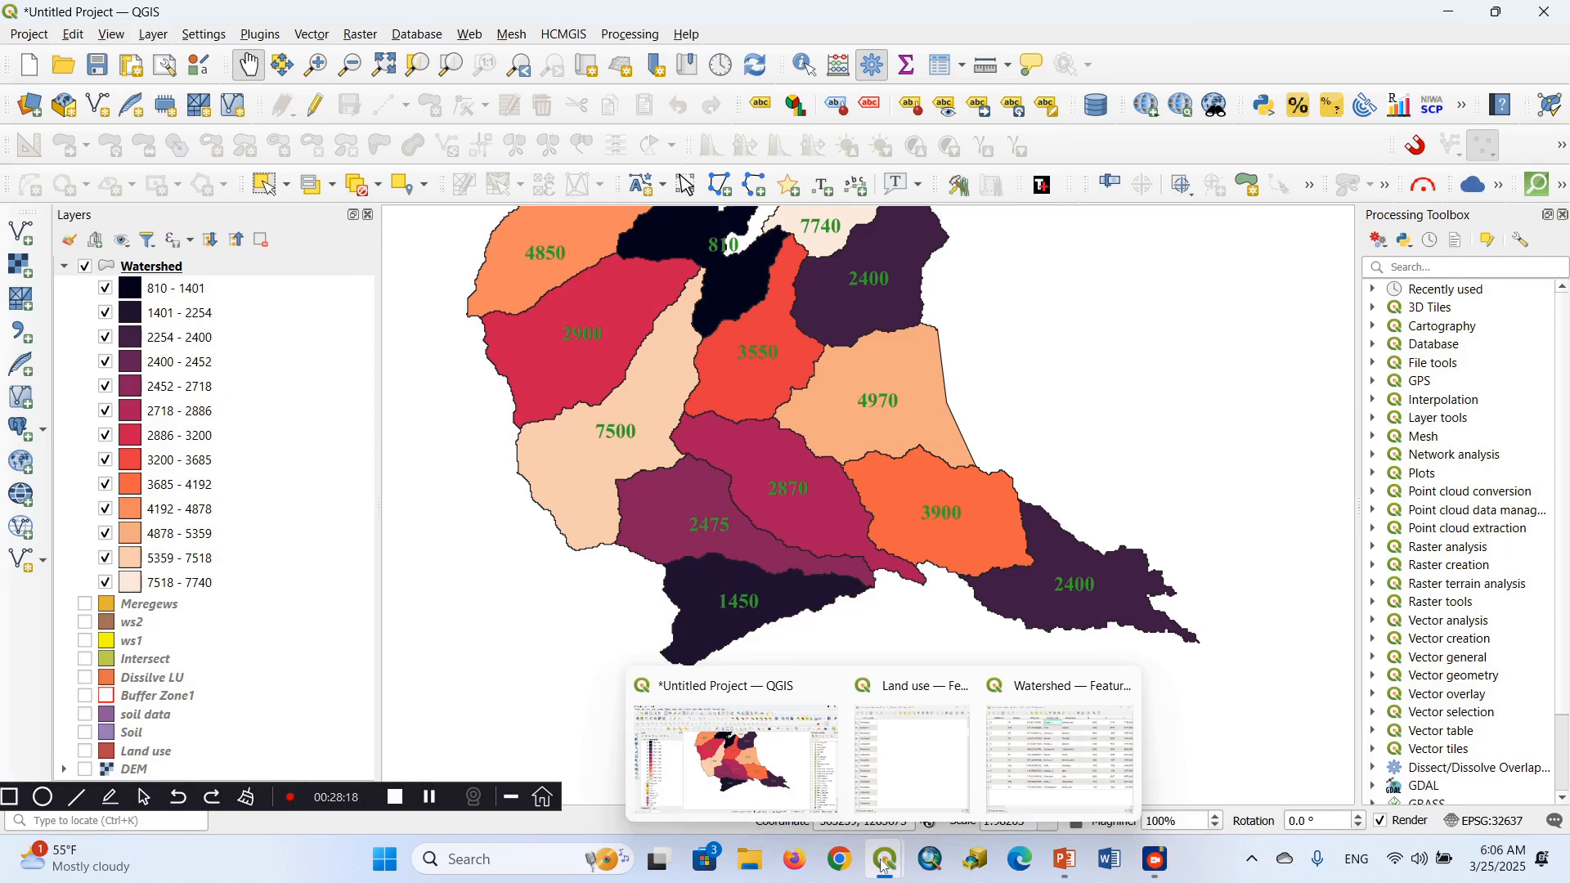
{"action": "left_click", "coordinate": [1066, 861]}
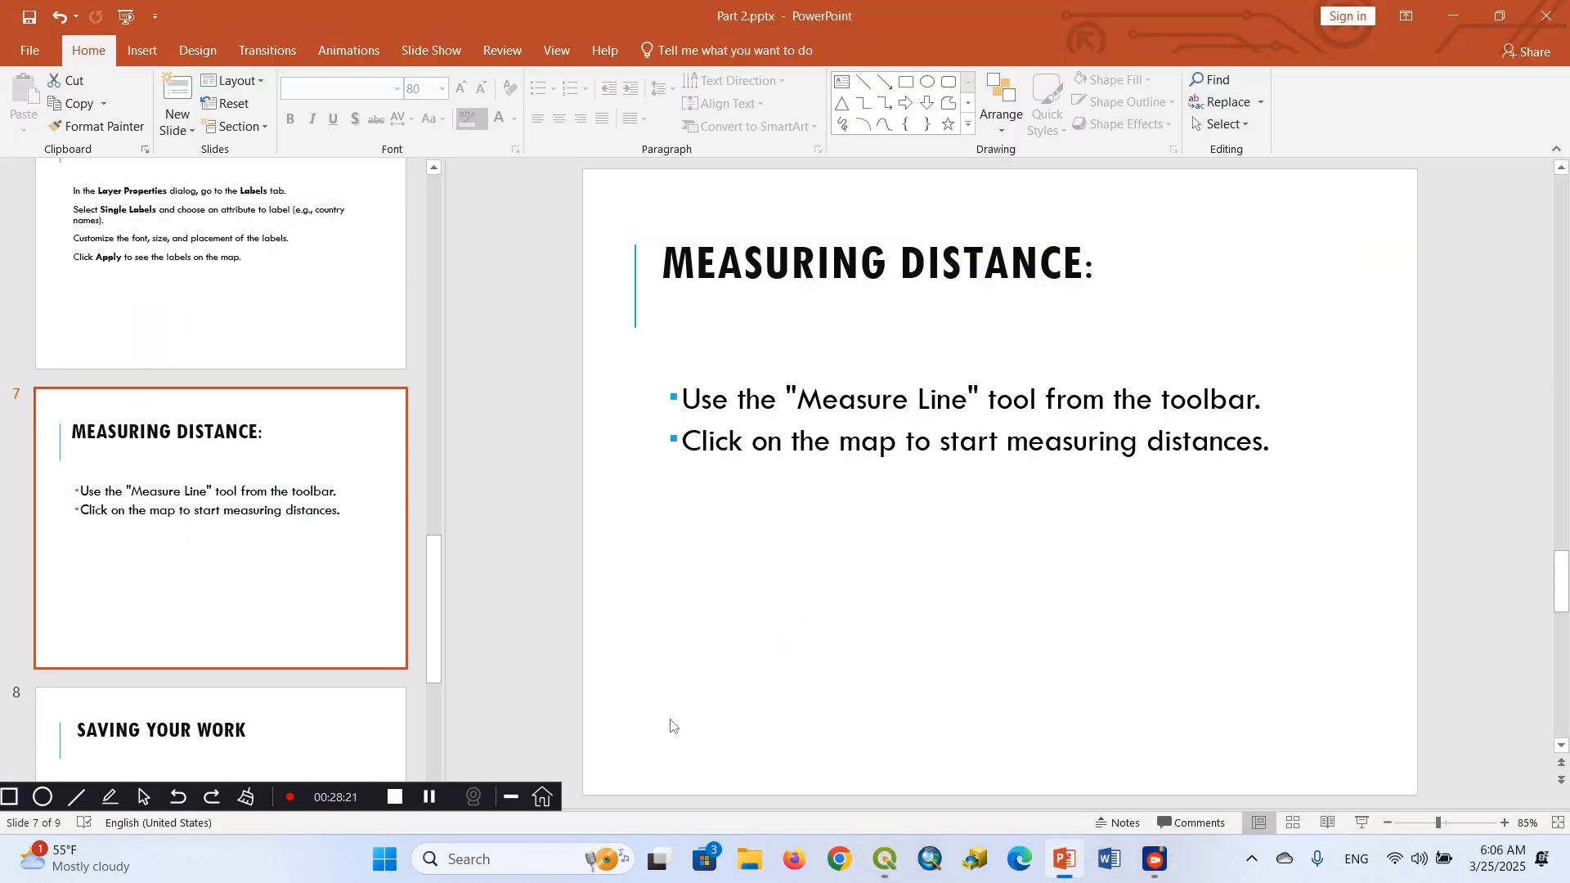
{"action": "left_click", "coordinate": [433, 748]}
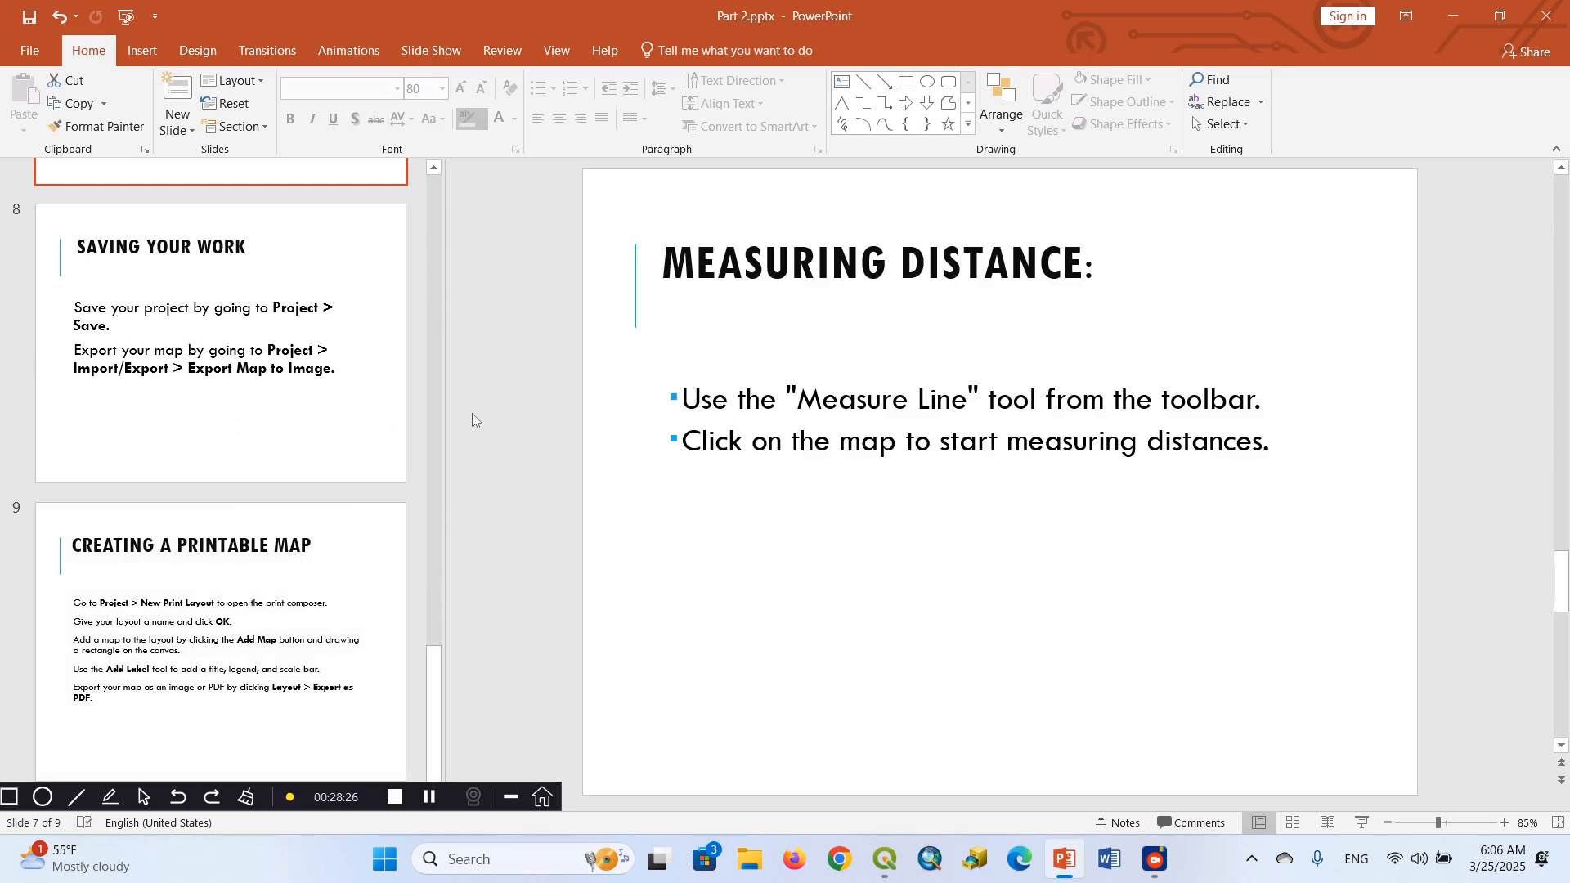
{"action": "left_click", "coordinate": [311, 427]}
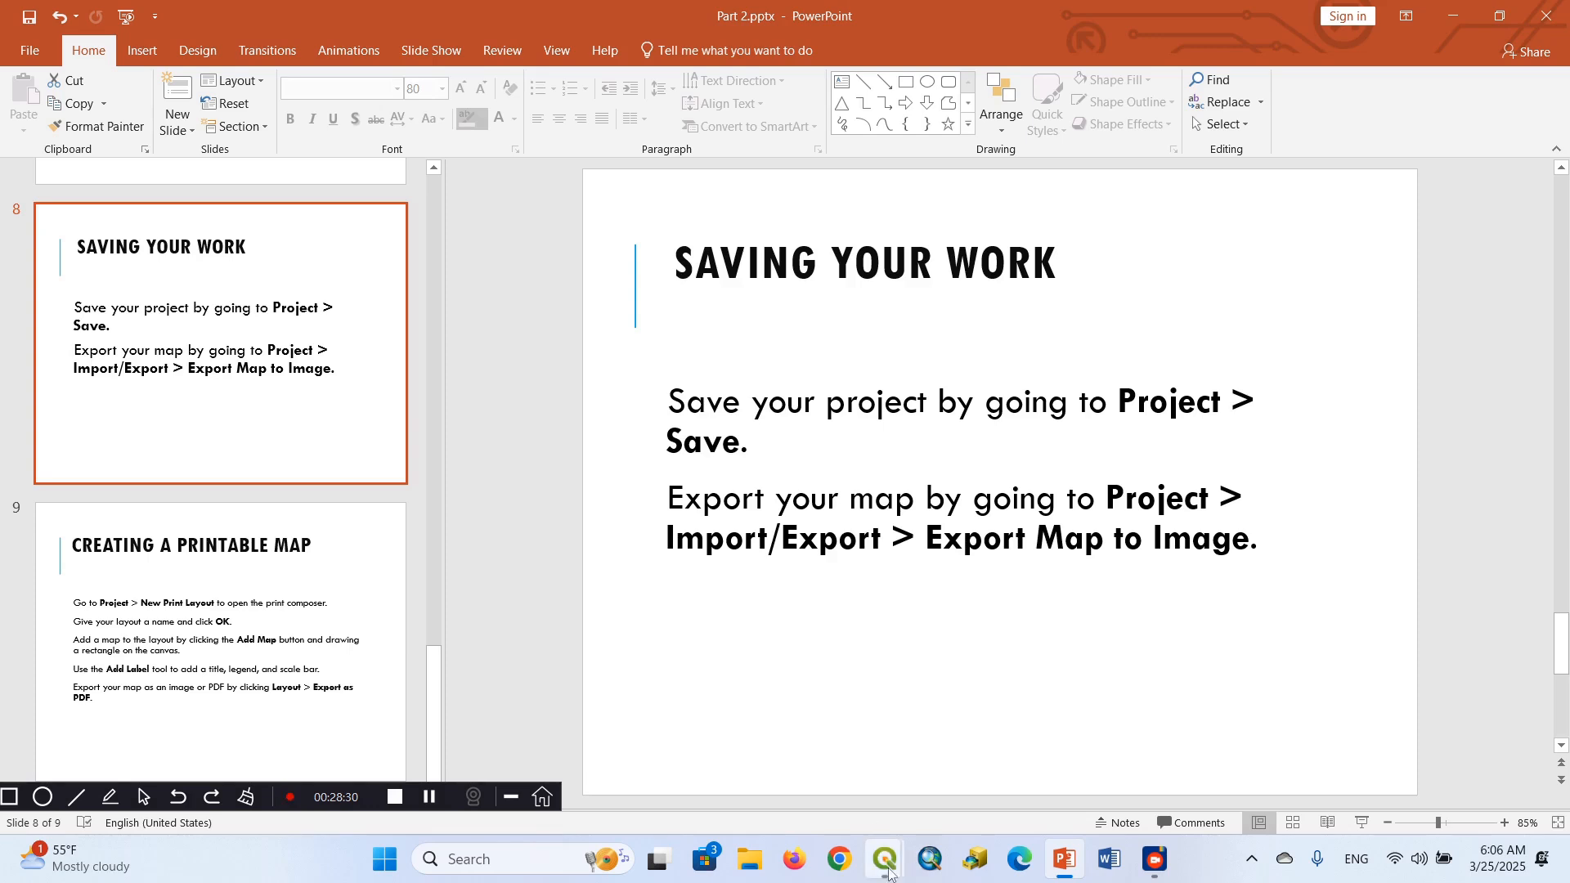
Switch back to QGIS and save the project as QGIS part2 in the QGIS Beginners T2 folder
{"action": "mouse_move", "coordinate": [890, 873]}
{"action": "left_click", "coordinate": [792, 748]}
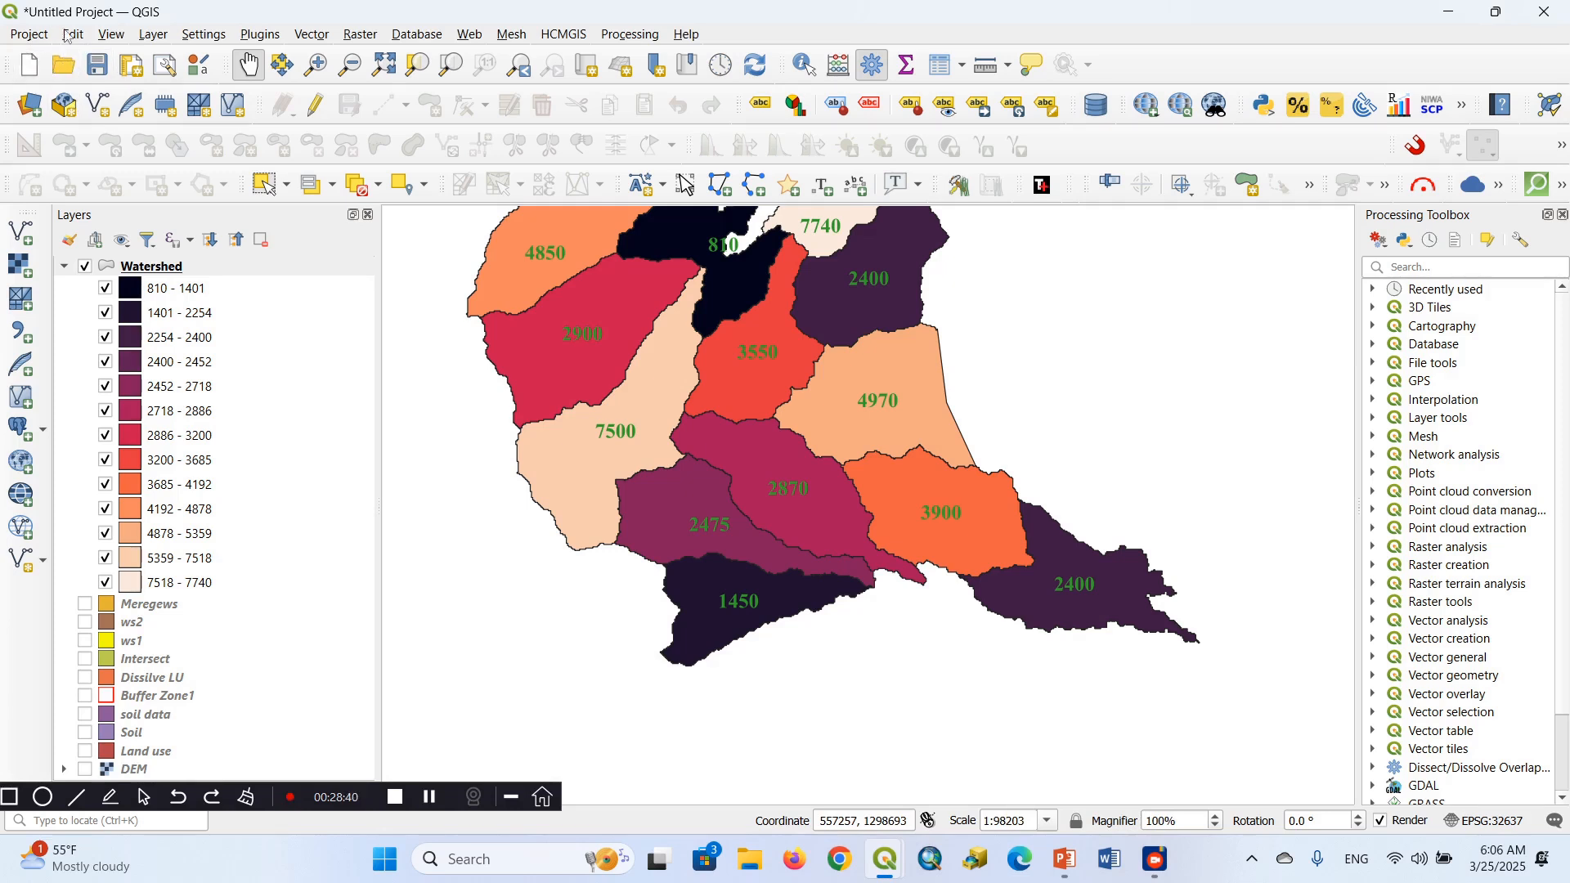
{"action": "left_click", "coordinate": [33, 36]}
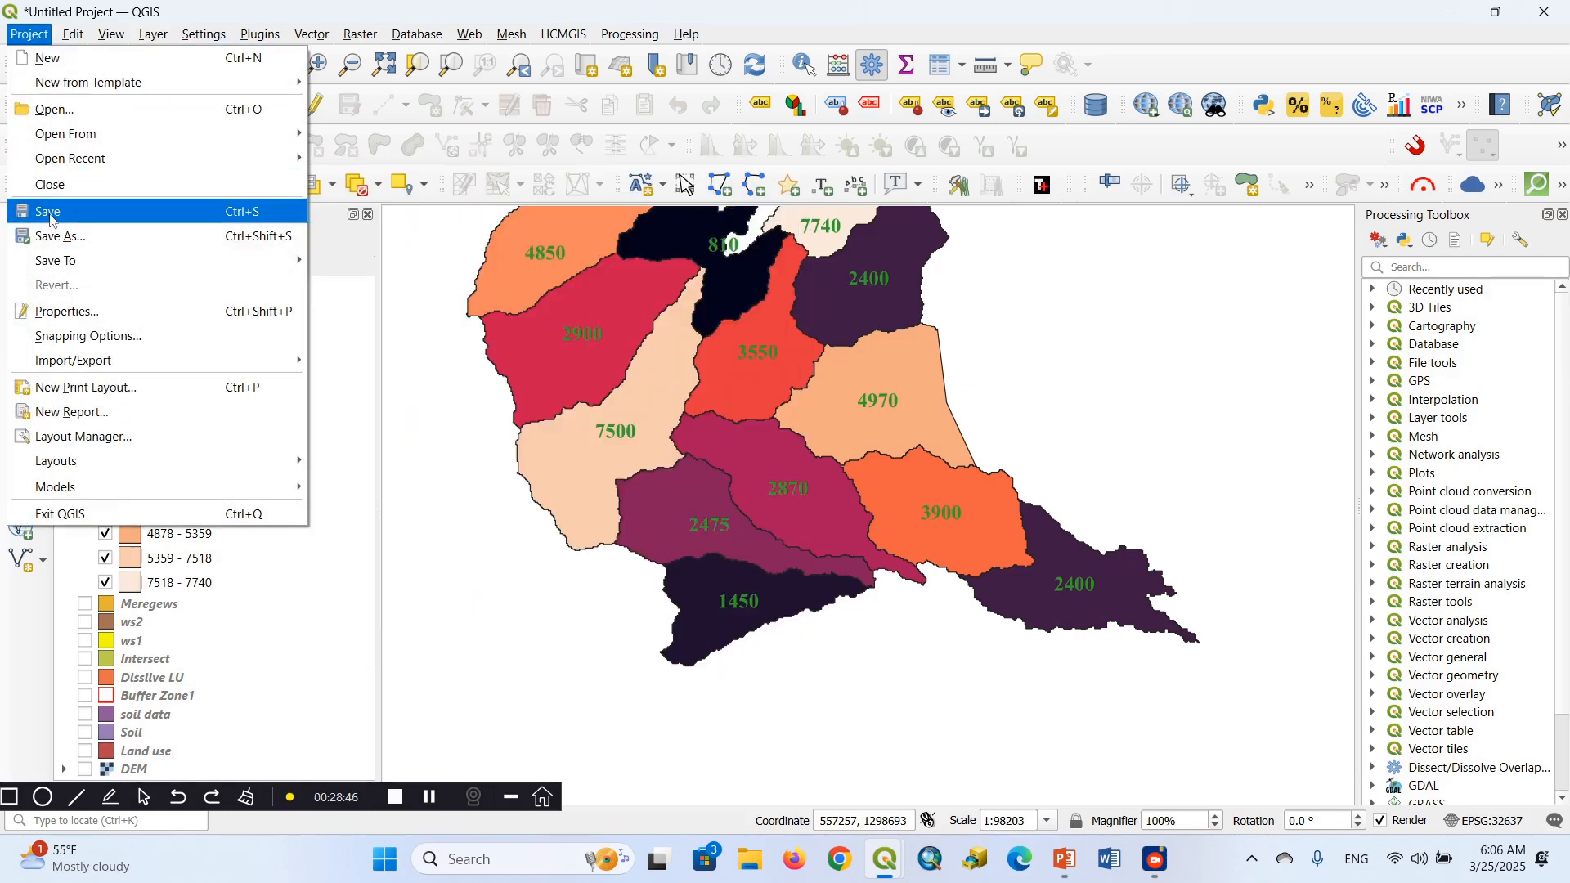
{"action": "left_click", "coordinate": [50, 218]}
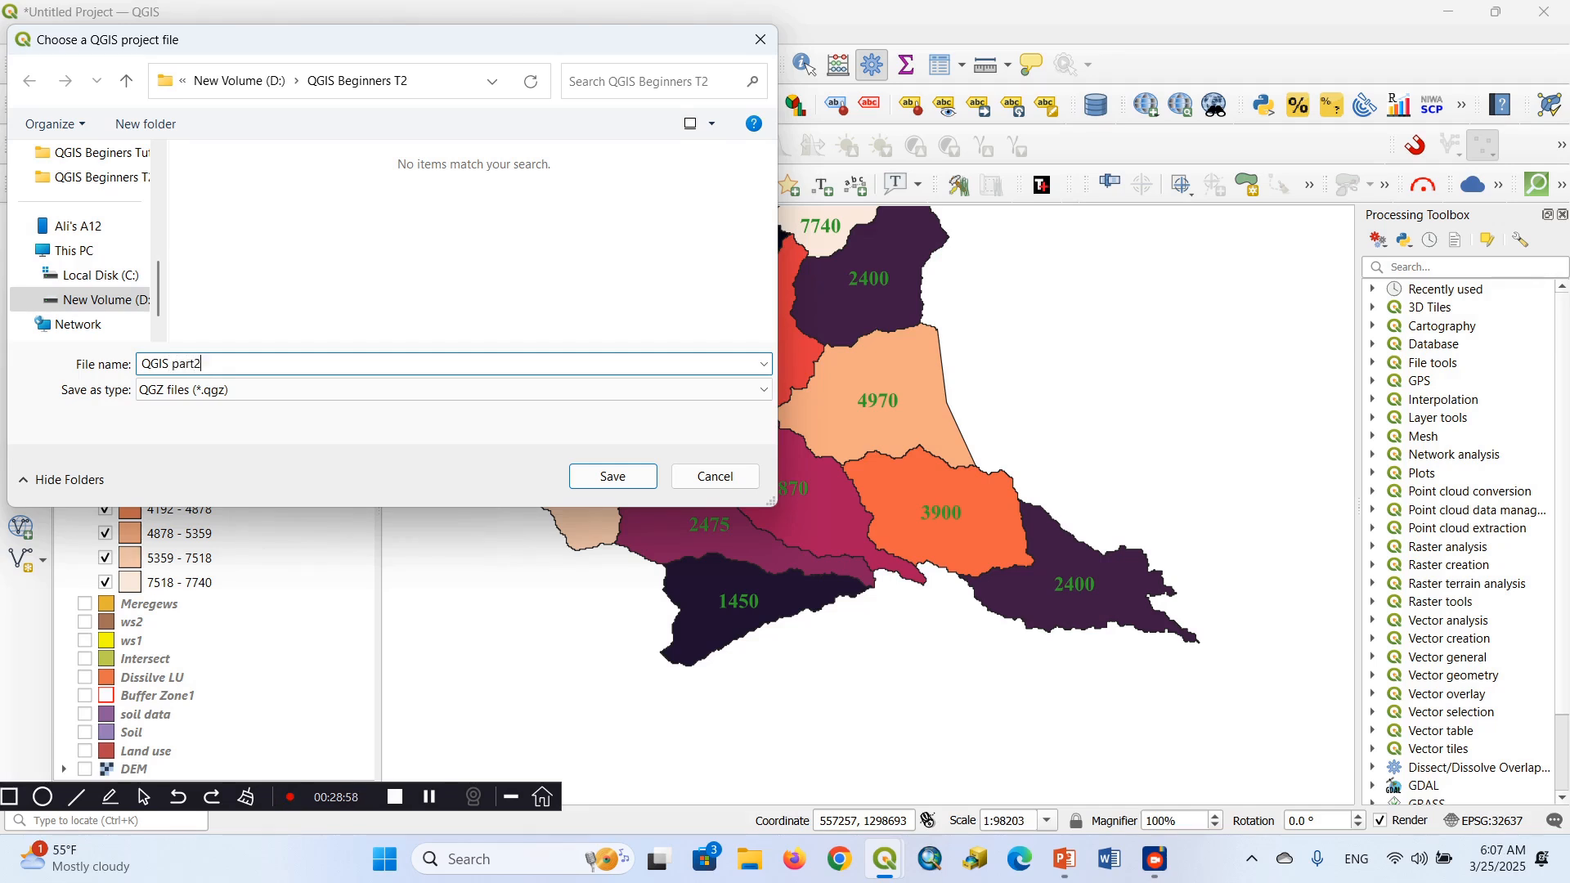
{"action": "left_click", "coordinate": [618, 478]}
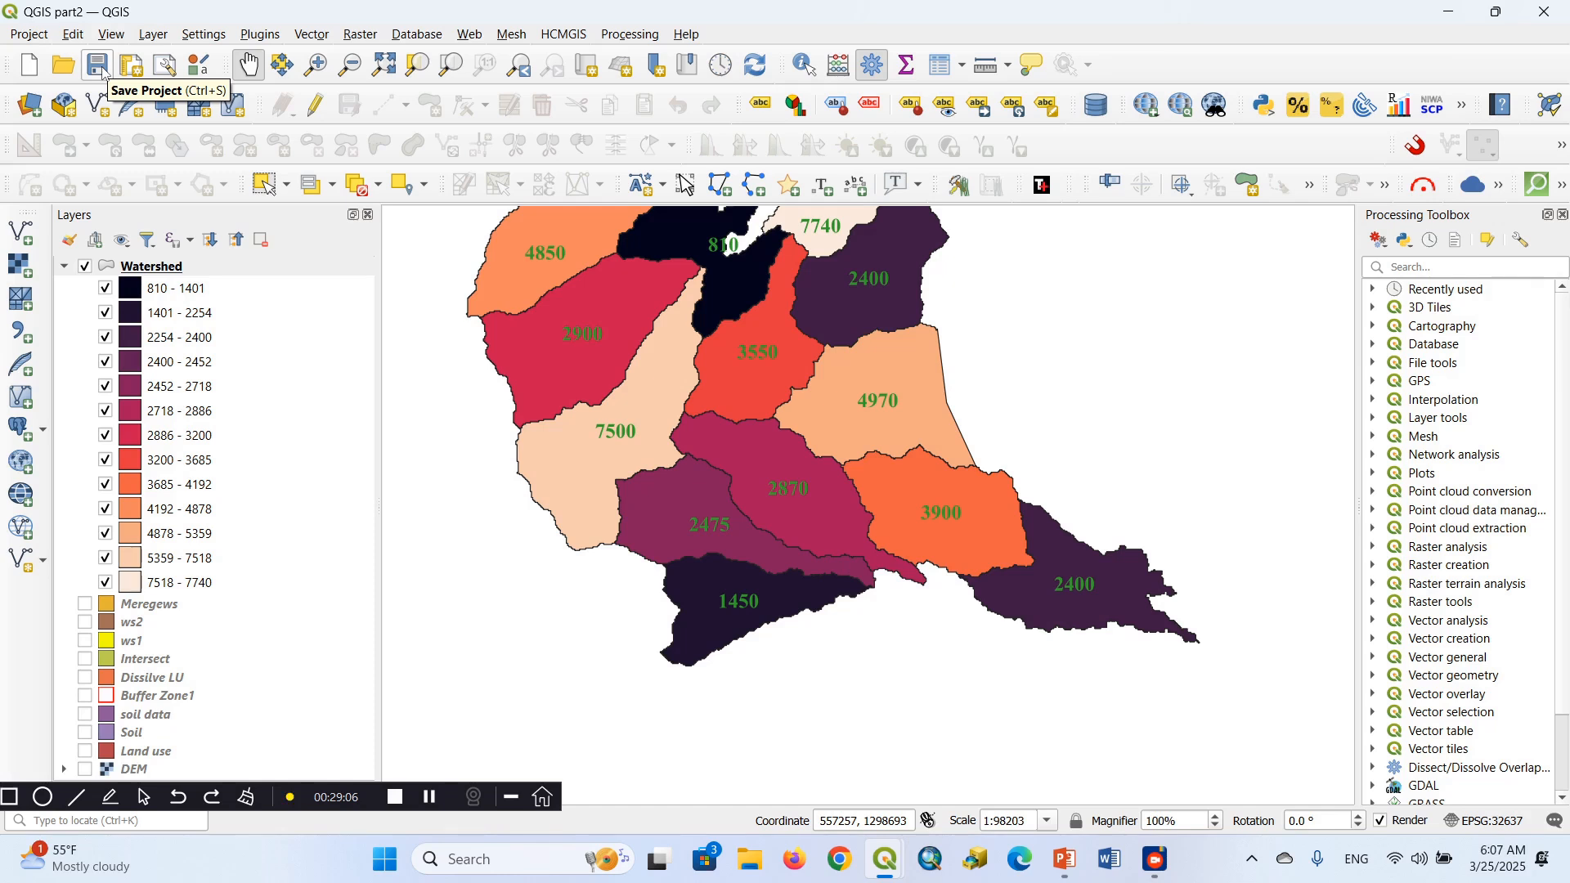
{"action": "left_click", "coordinate": [99, 67]}
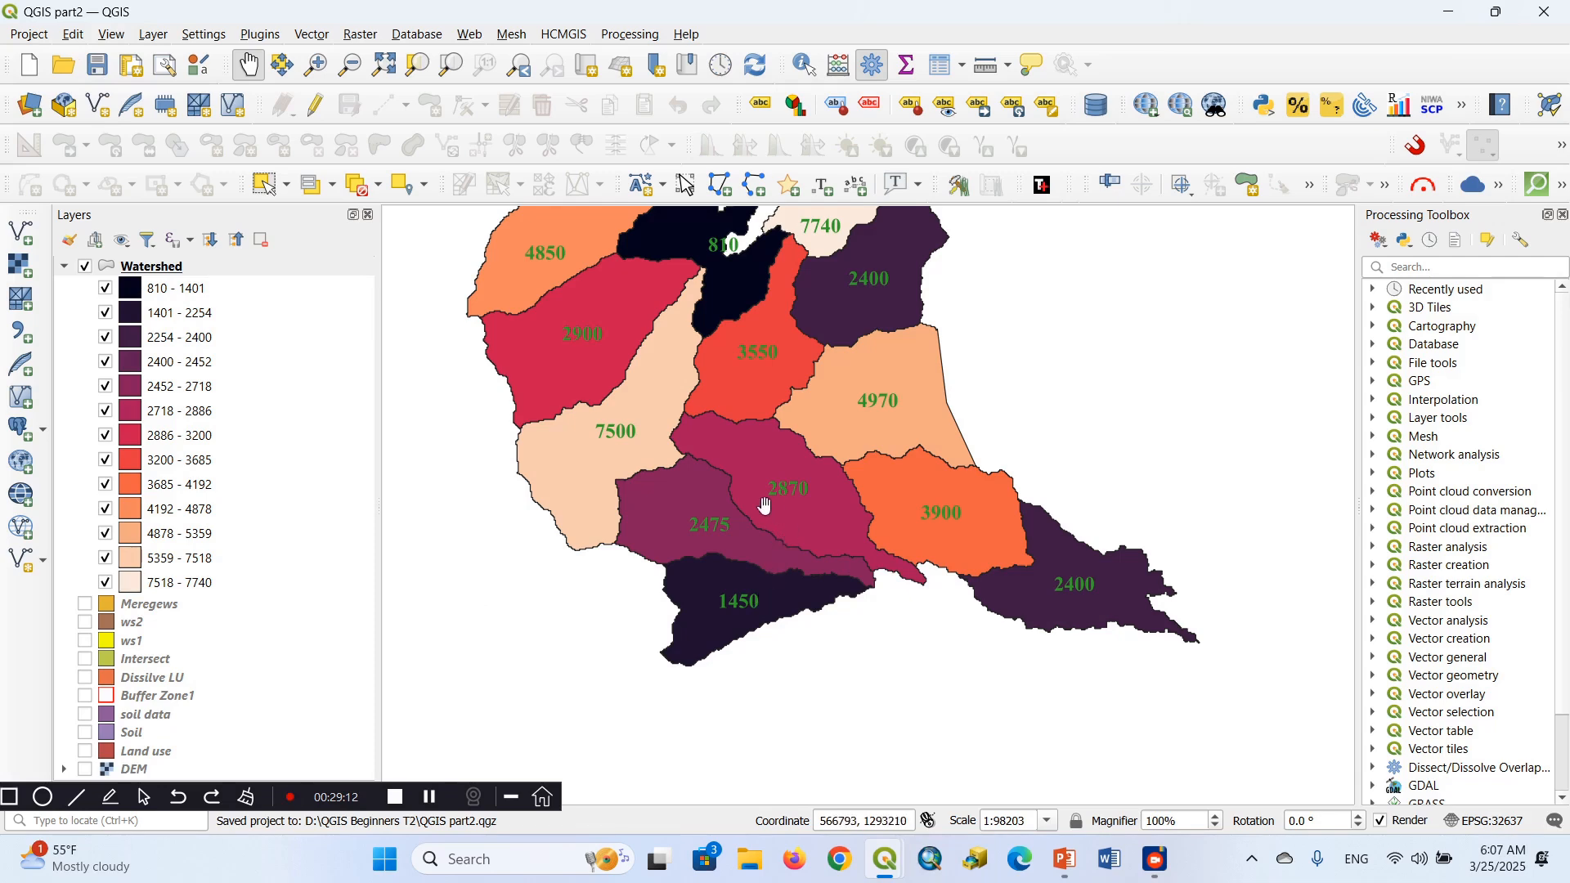
Switch to the PowerPoint presentation and show the Creating a Printable Map slide
{"action": "left_click_drag", "start_coordinate": [755, 513], "coordinate": [880, 637]}
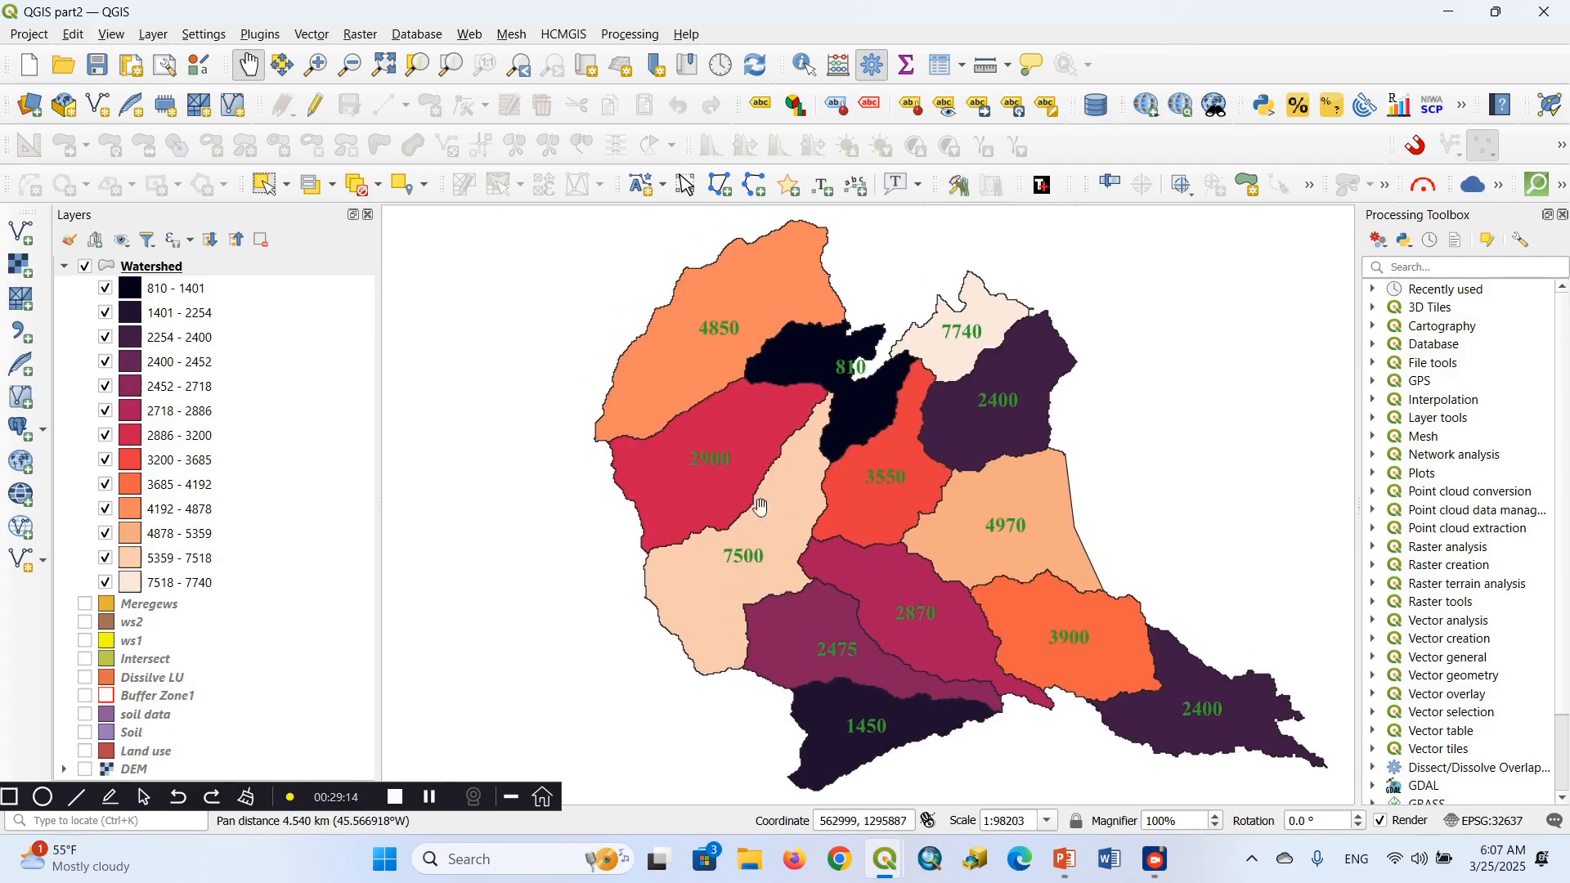
{"action": "left_click_drag", "start_coordinate": [858, 519], "coordinate": [822, 461]}
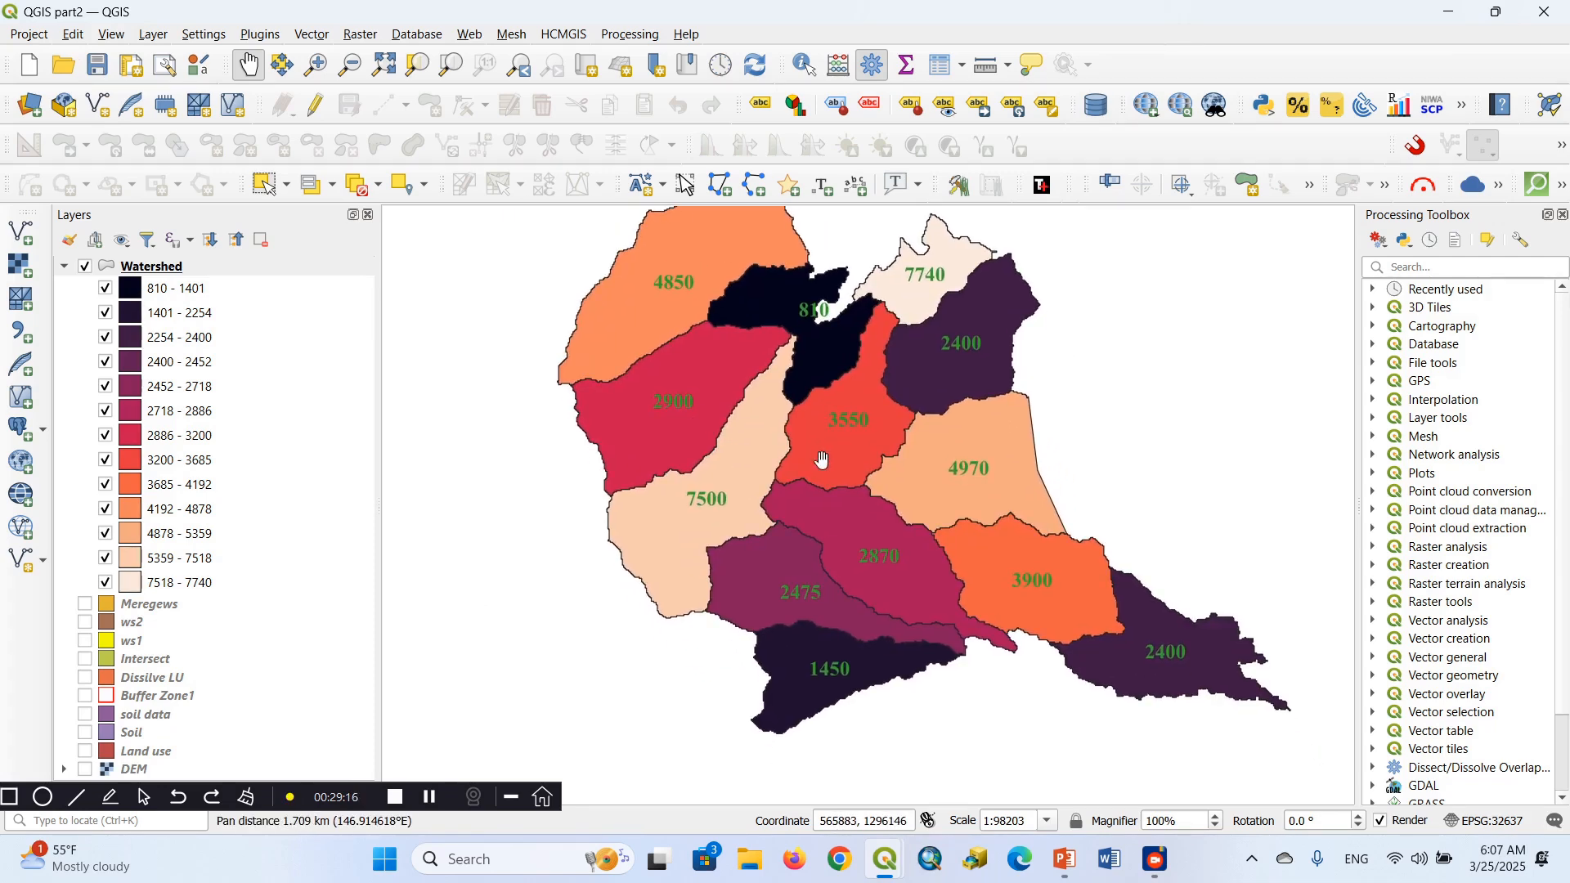
{"action": "left_click_drag", "start_coordinate": [818, 406], "coordinate": [754, 387]}
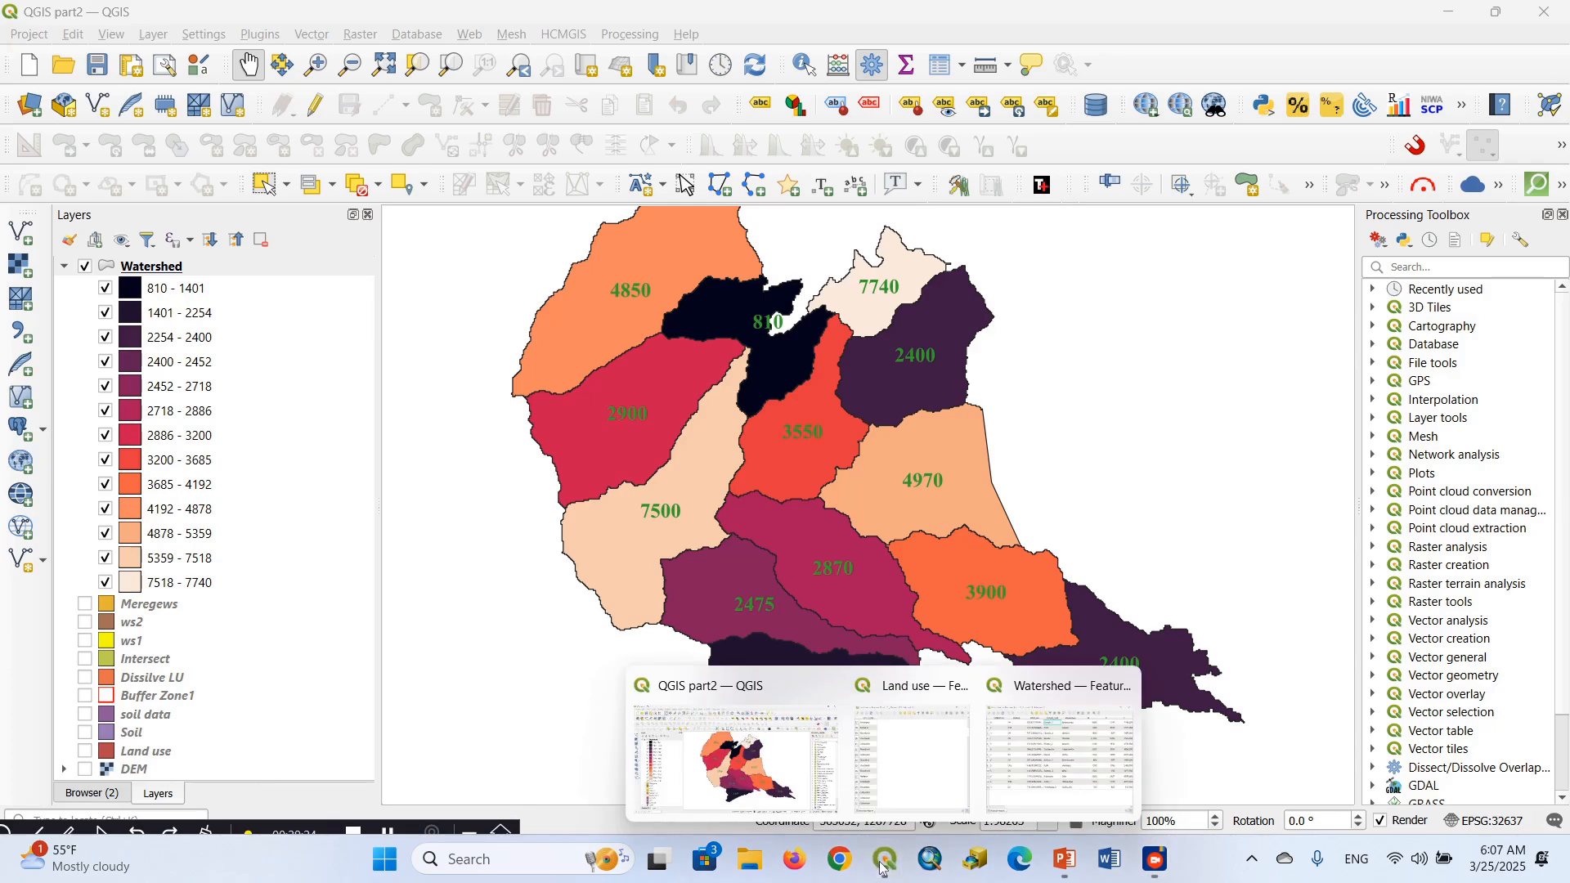
{"action": "left_click", "coordinate": [1067, 860]}
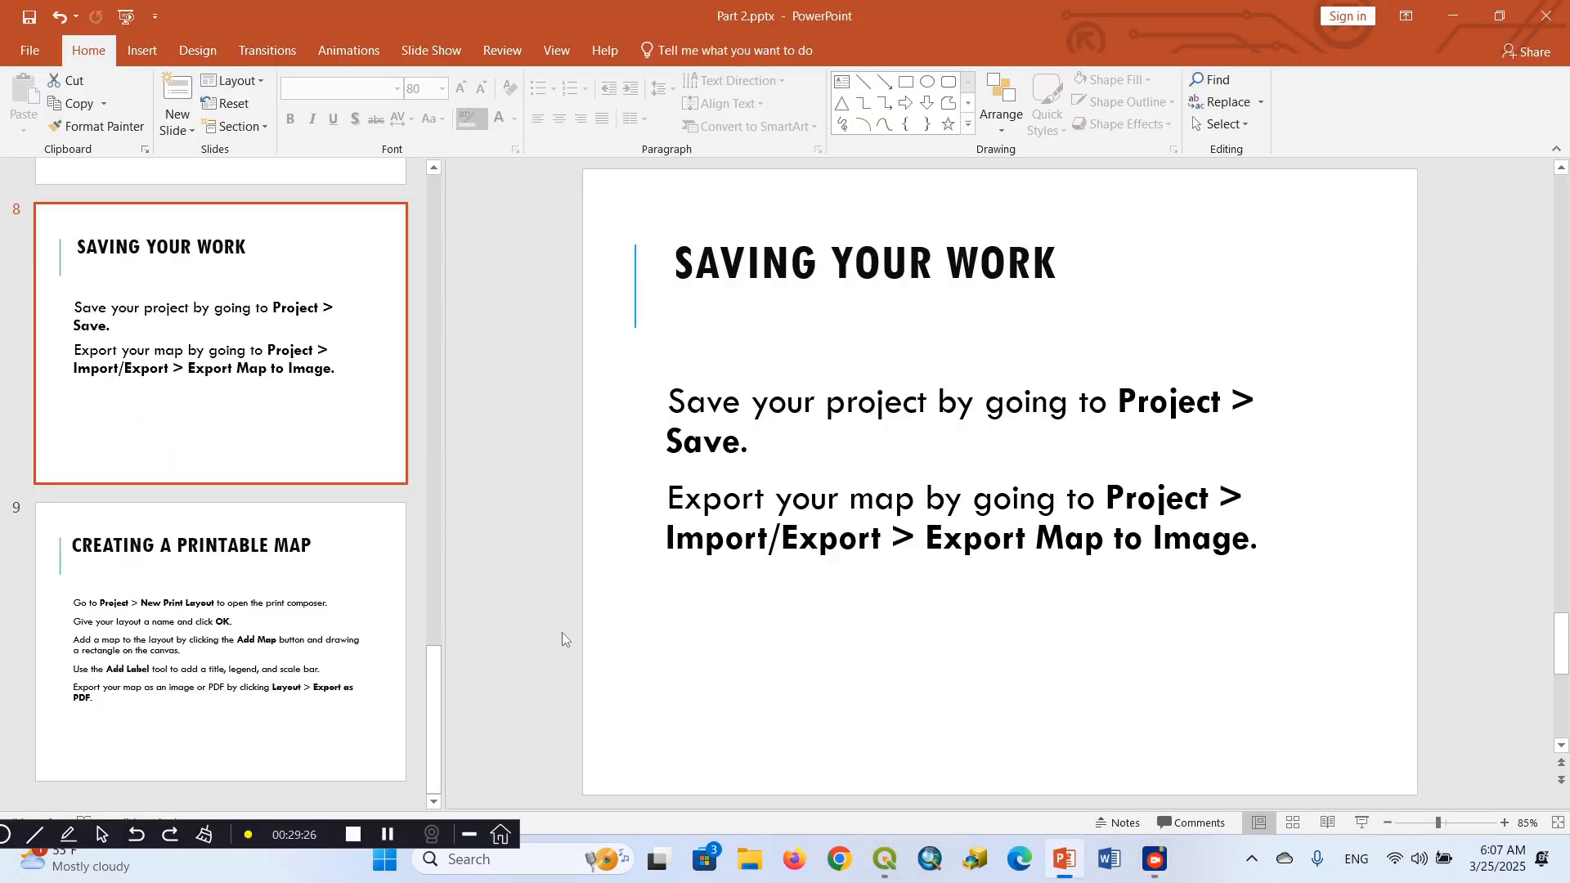
{"action": "left_click", "coordinate": [293, 653]}
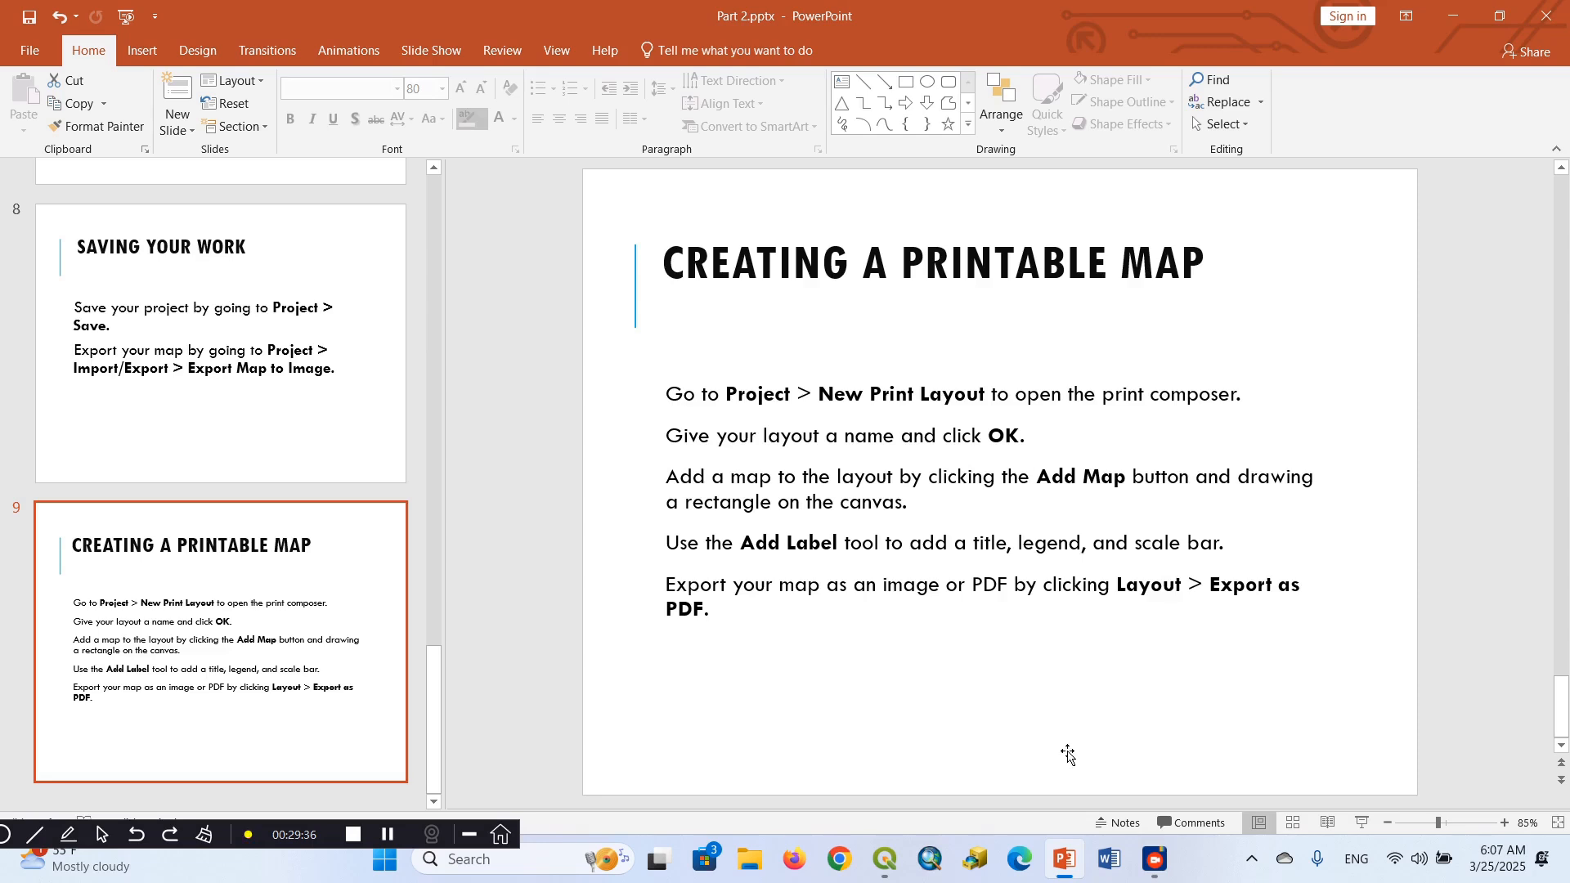
Switch to the QGIS part2 project and create a new print layout titled QGIS P2
{"action": "mouse_move", "coordinate": [893, 870]}
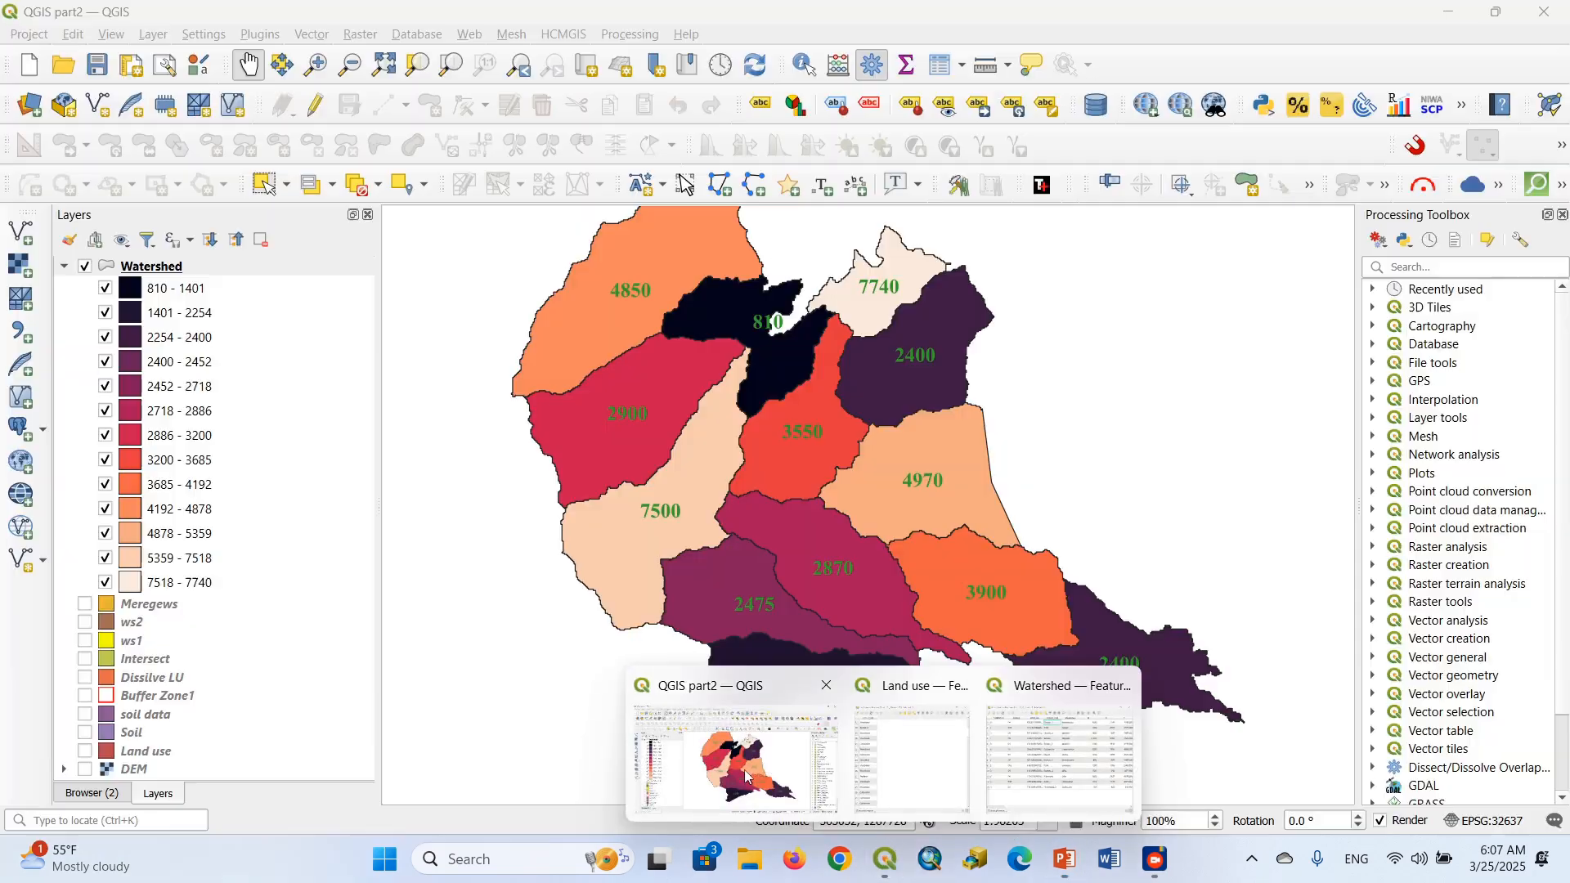
{"action": "left_click", "coordinate": [736, 760]}
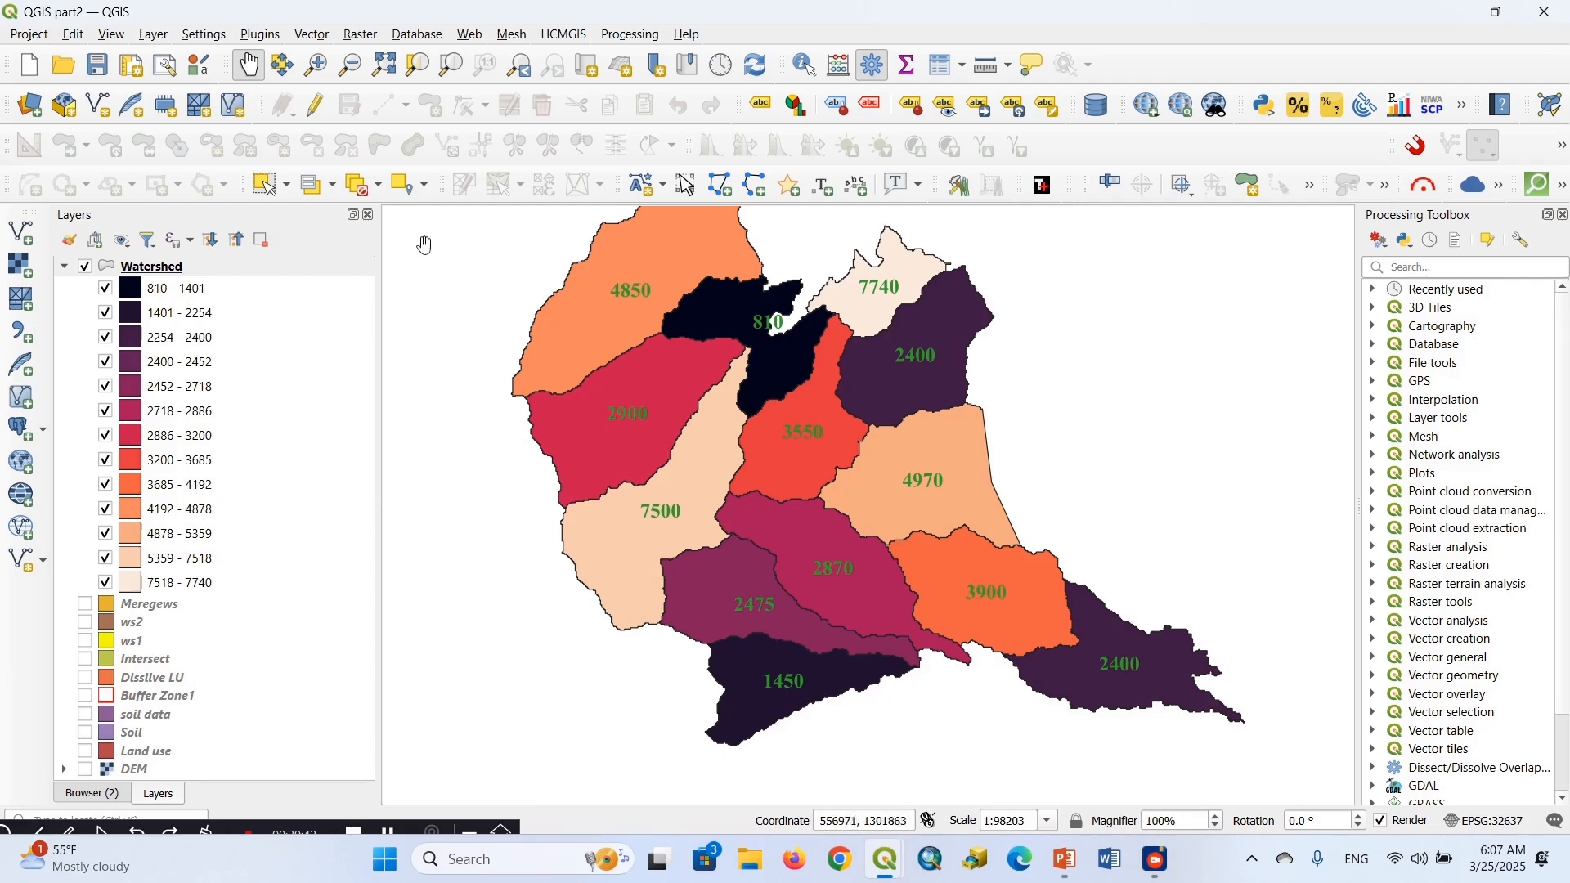
{"action": "left_click", "coordinate": [33, 35]}
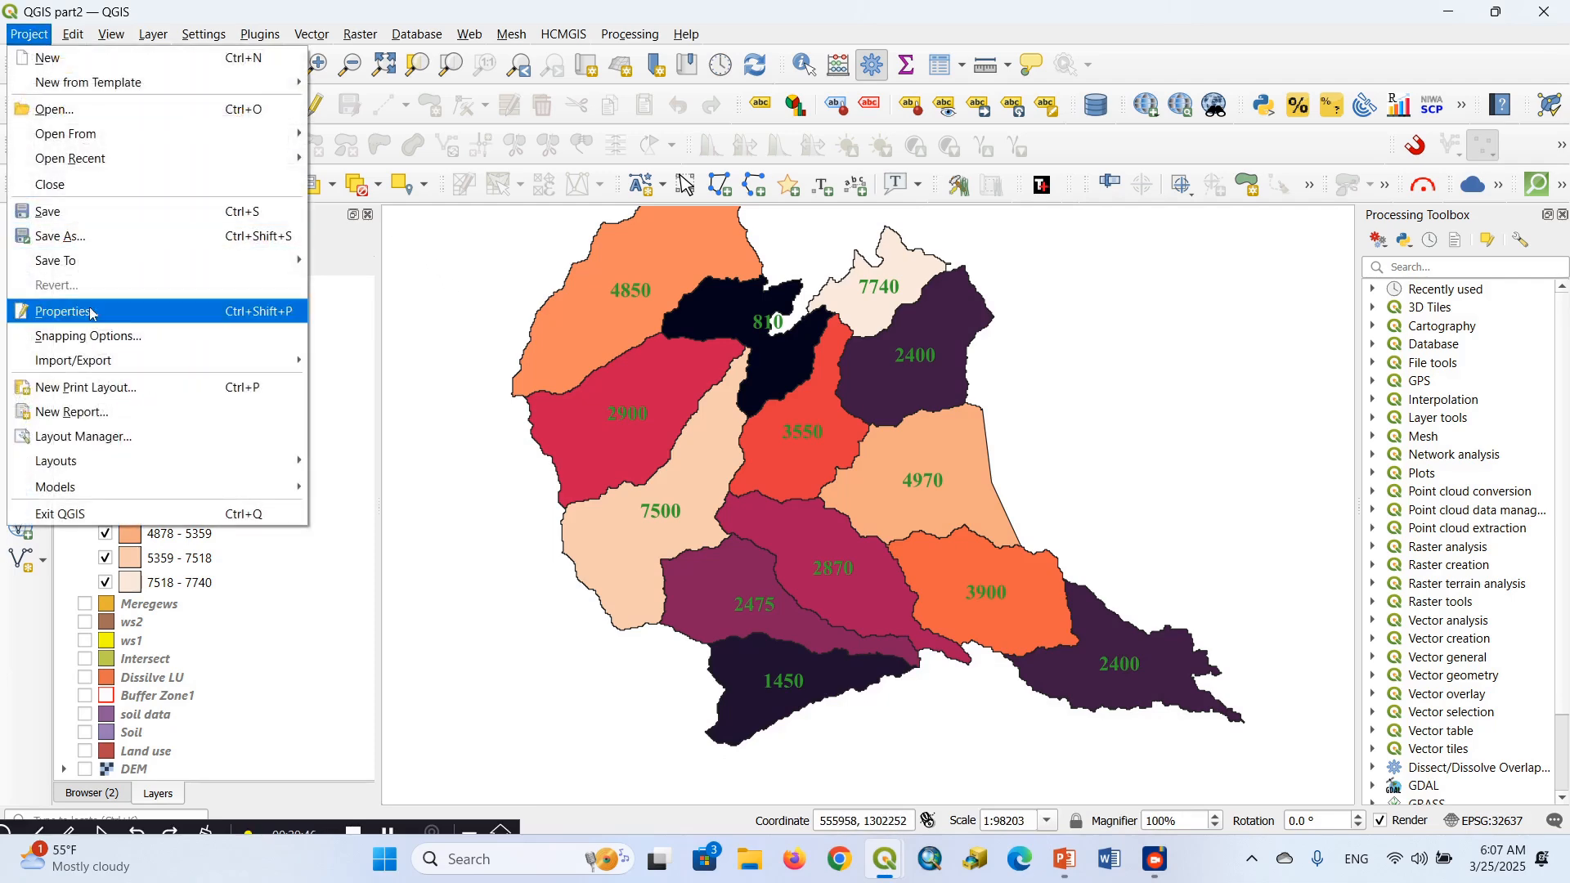
{"action": "left_click", "coordinate": [97, 397]}
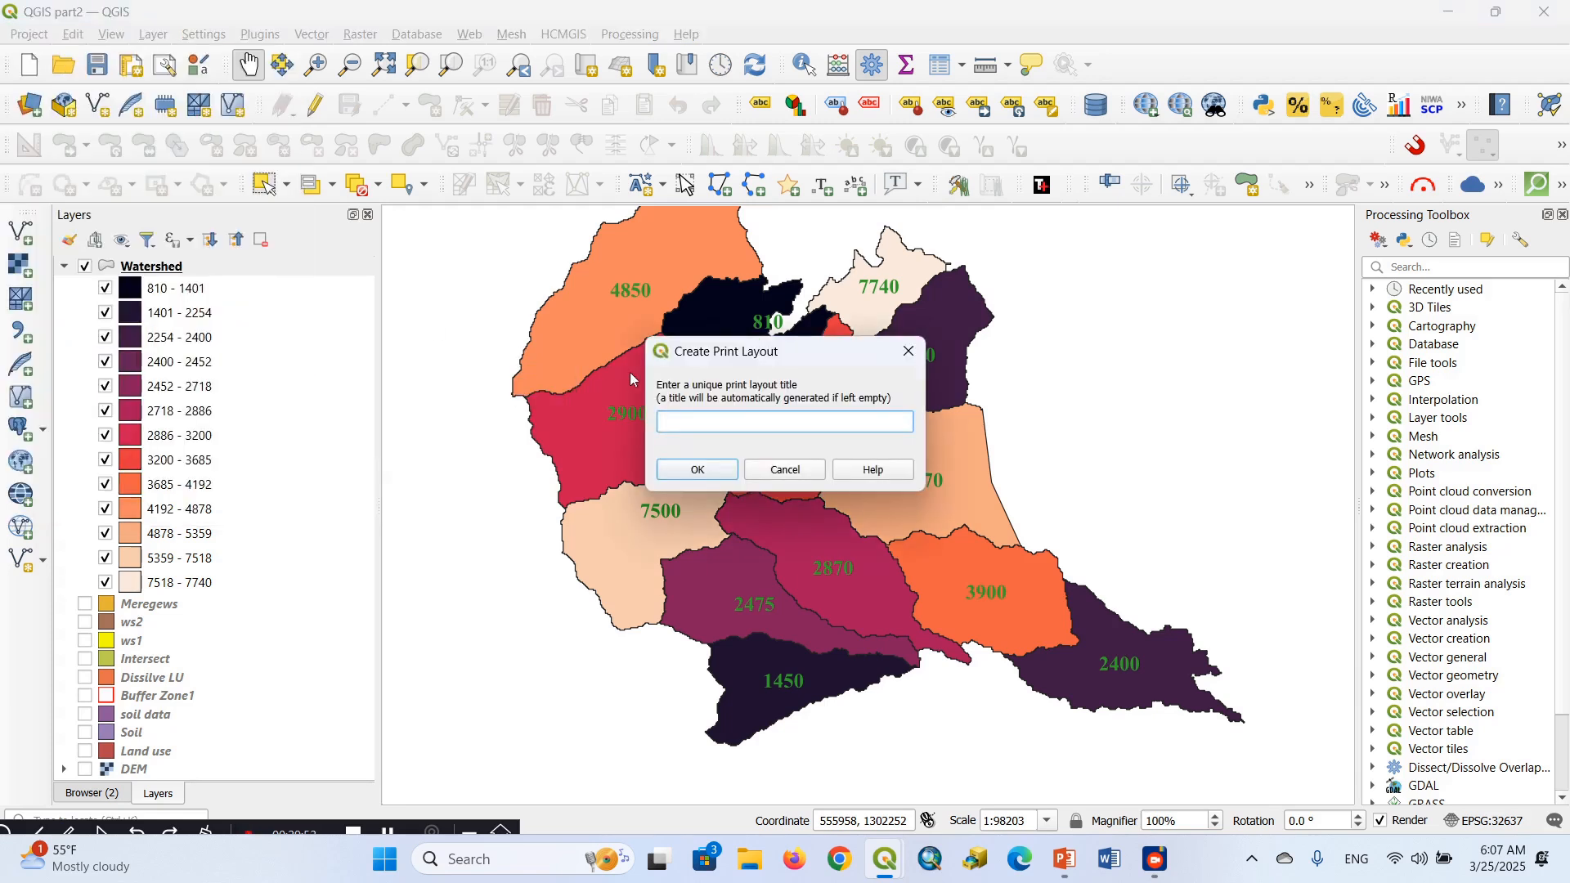
{"action": "type", "text": "QGIS P2"}
{"action": "left_click", "coordinate": [697, 470]}
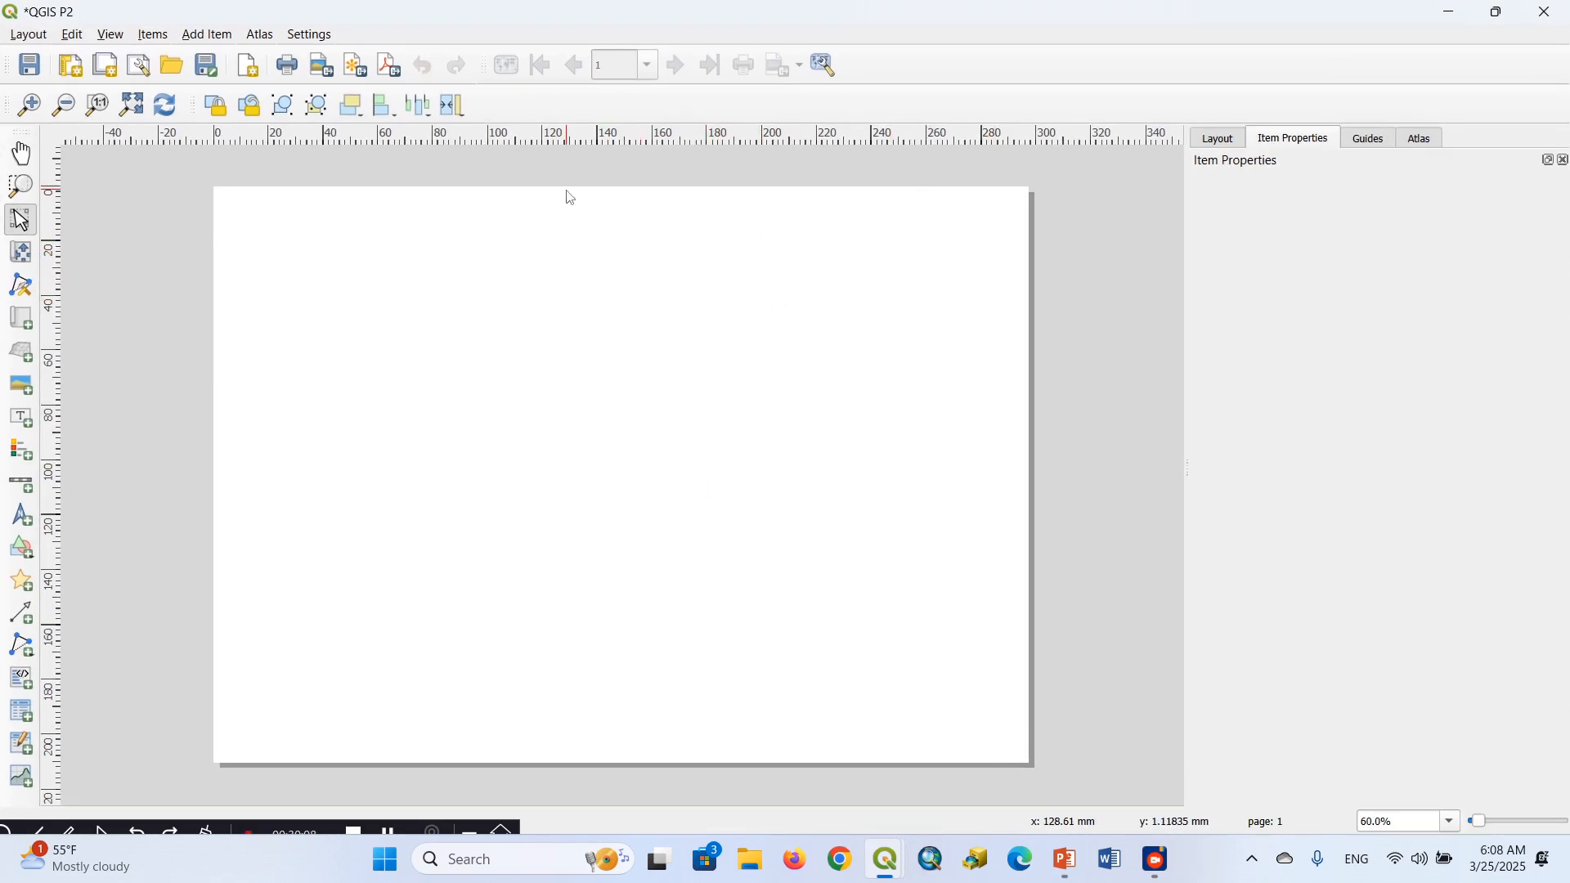
Add a map covering most of the layout page, then shrink its frame slightly from the upper edge, upper-right corner and lower edge
{"action": "left_click", "coordinate": [210, 36]}
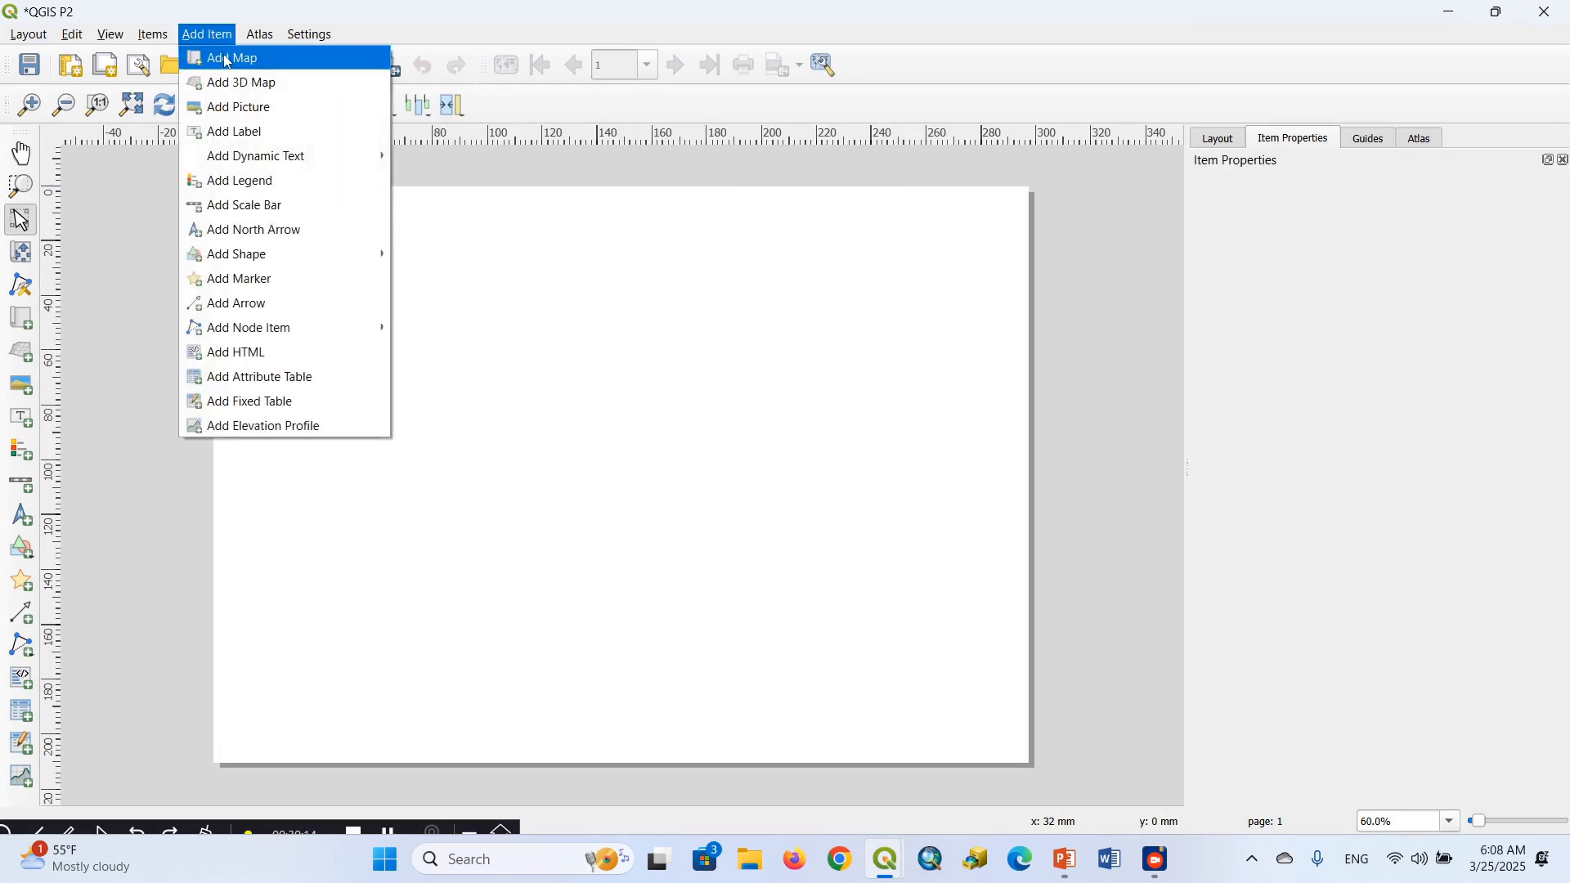
{"action": "left_click", "coordinate": [228, 59]}
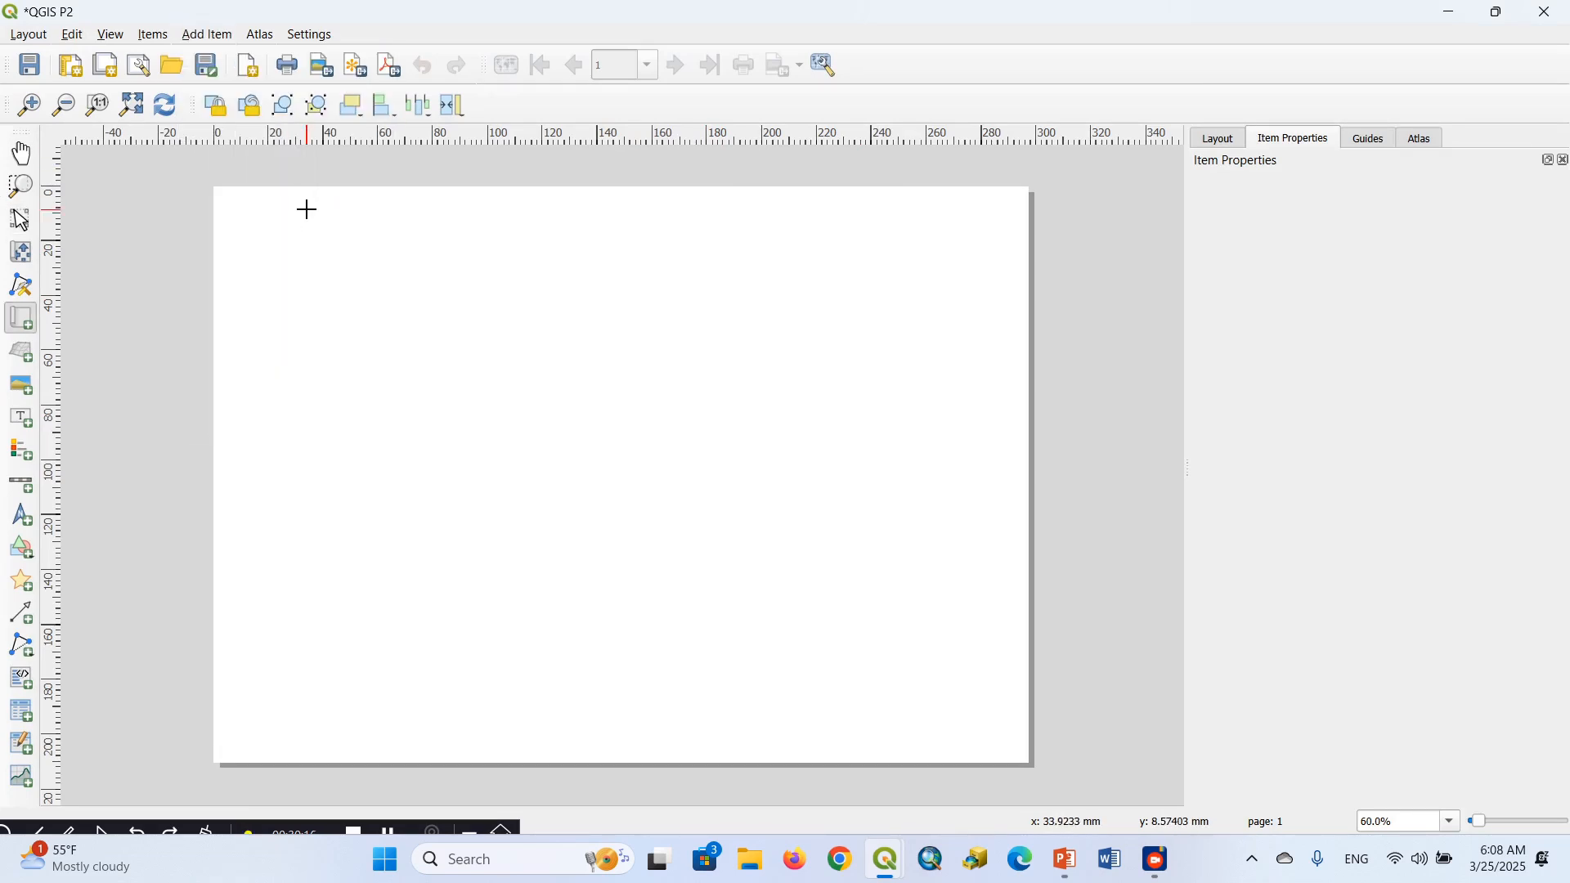
{"action": "left_click_drag", "start_coordinate": [276, 208], "coordinate": [997, 733]}
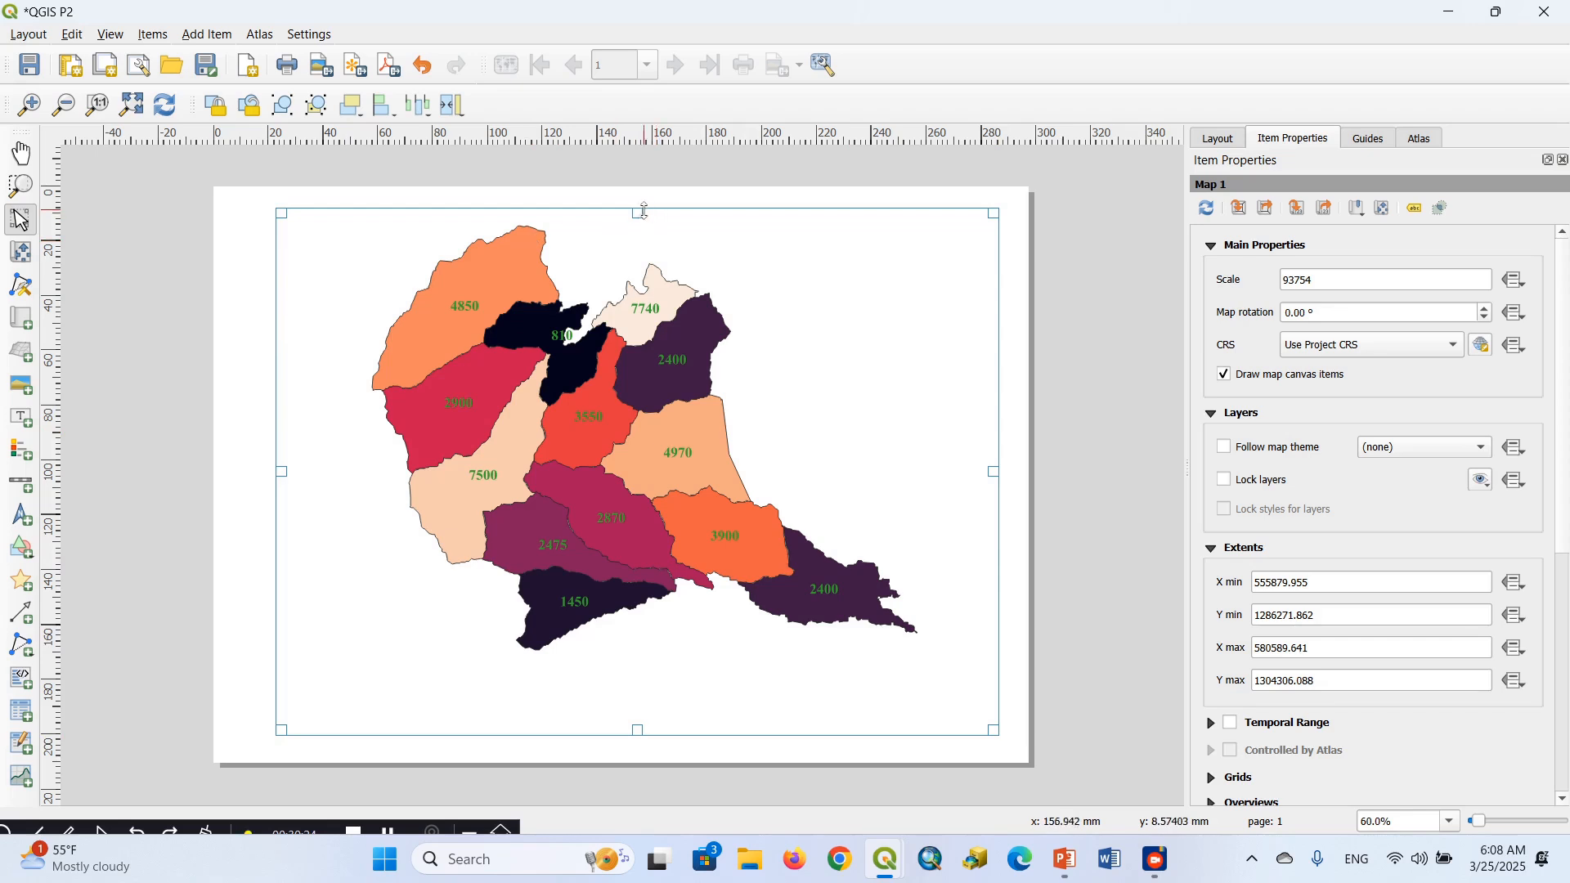
{"action": "left_click_drag", "start_coordinate": [638, 212], "coordinate": [636, 221]}
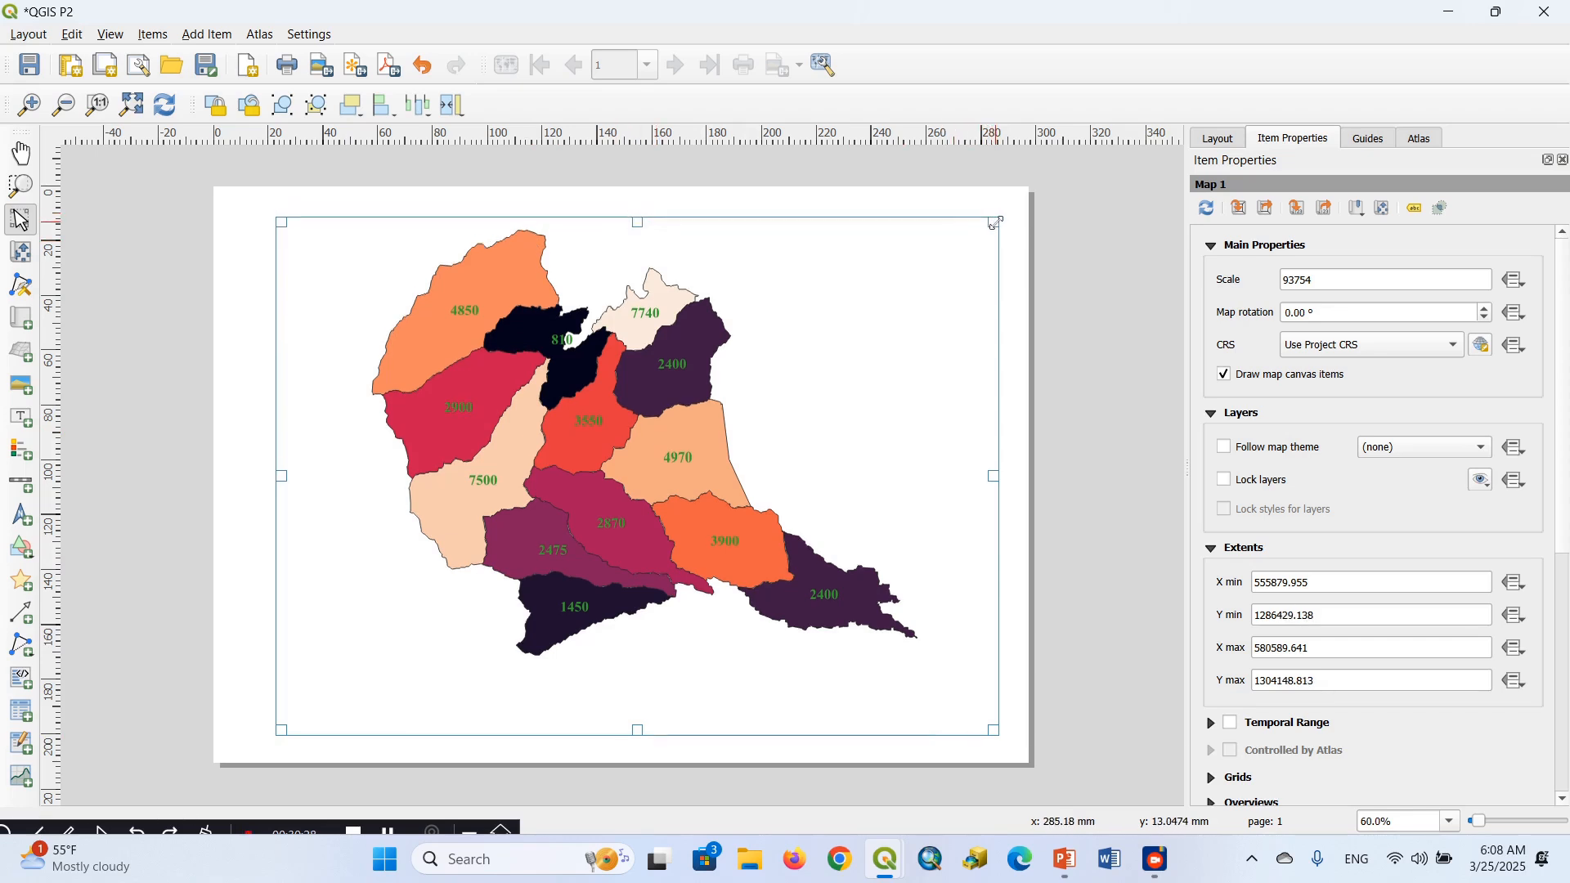
{"action": "left_click_drag", "start_coordinate": [997, 221], "coordinate": [984, 225]}
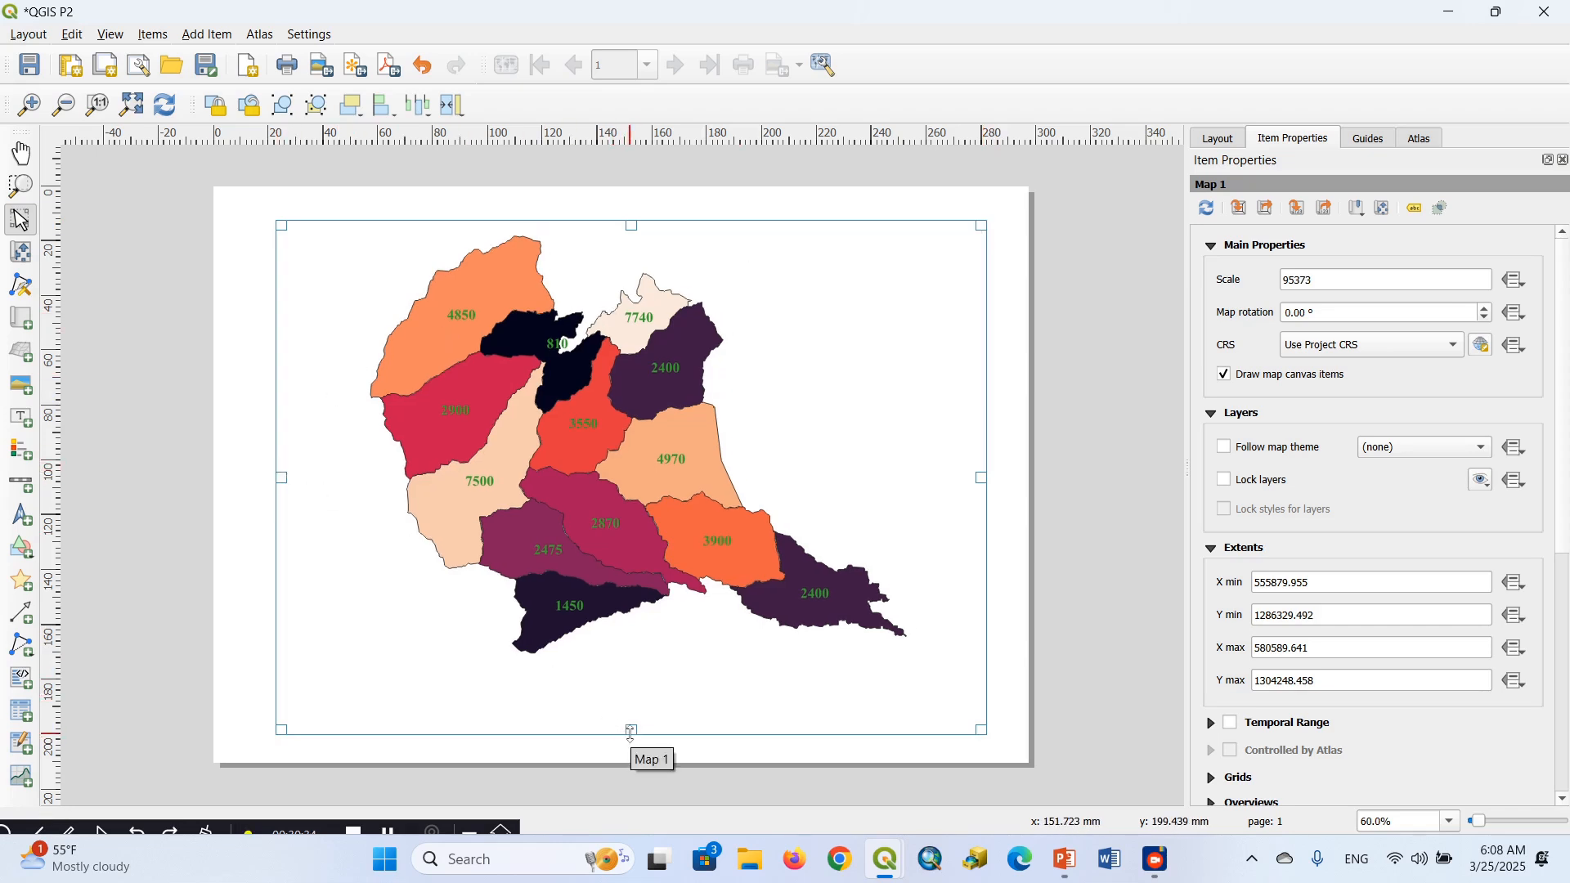
{"action": "left_click_drag", "start_coordinate": [631, 730], "coordinate": [632, 713]}
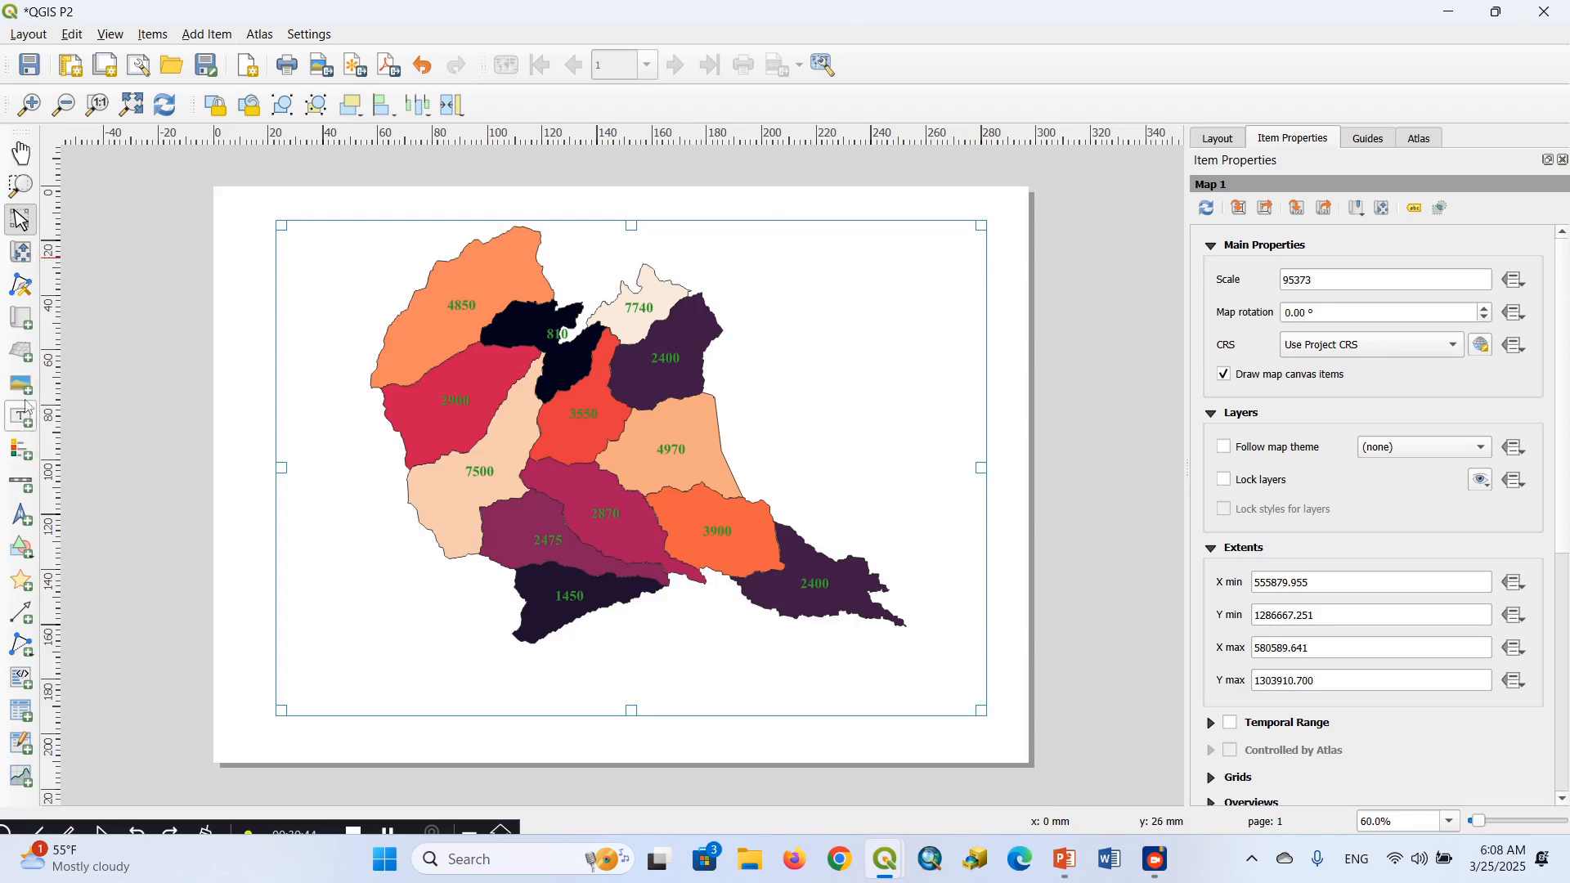
Add a north arrow about 18 mm wide and 21 mm high in the map's upper-right corner, then select the map item
{"action": "left_click", "coordinate": [23, 524]}
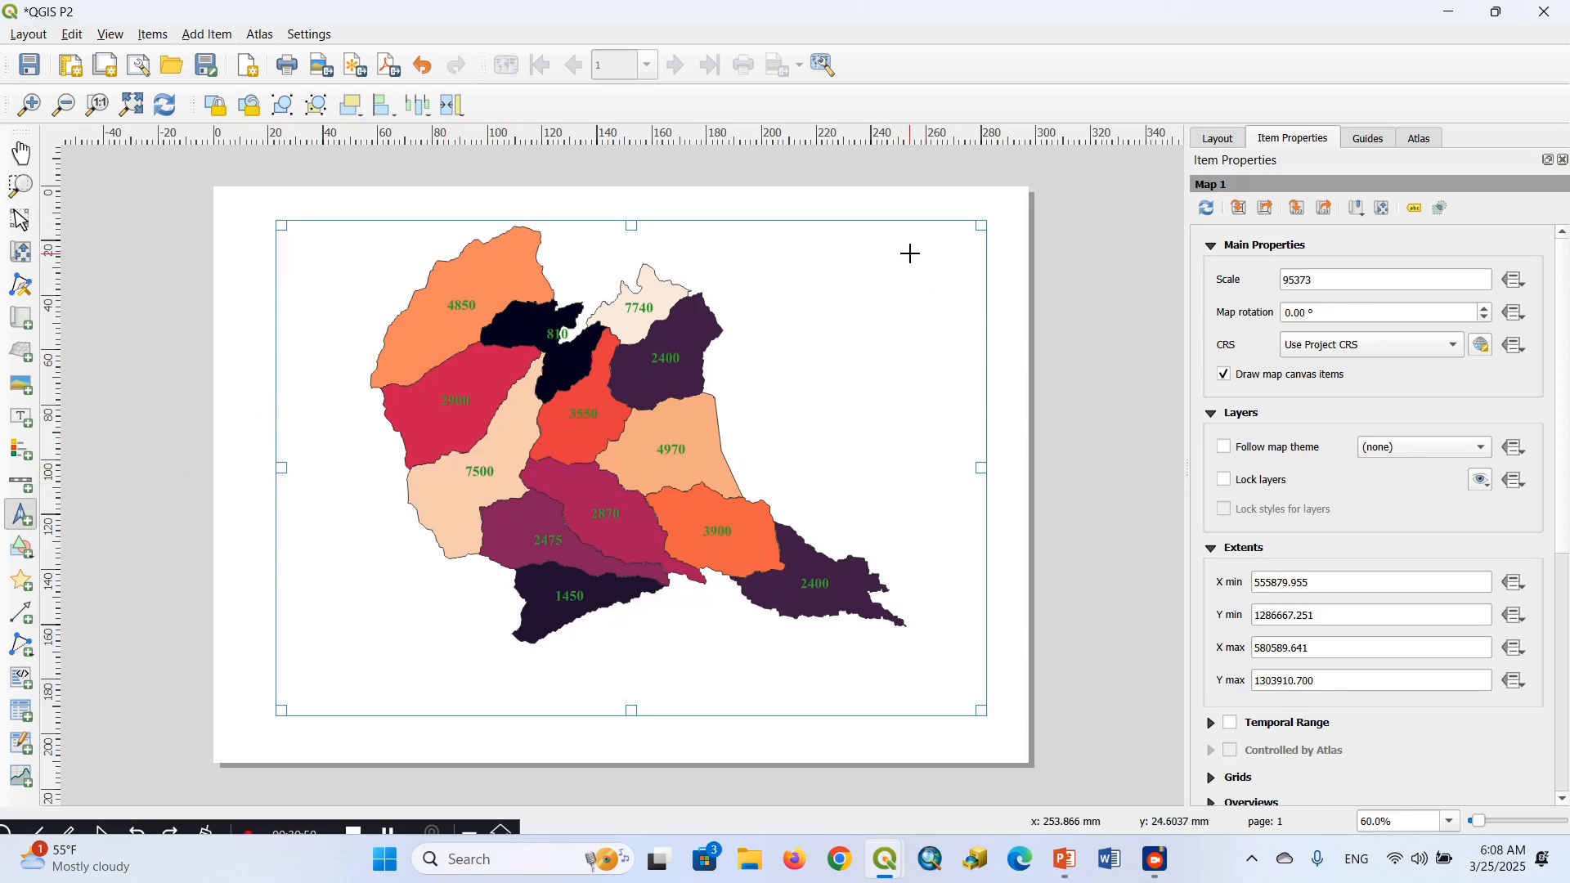
{"action": "left_click_drag", "start_coordinate": [910, 254], "coordinate": [959, 310]}
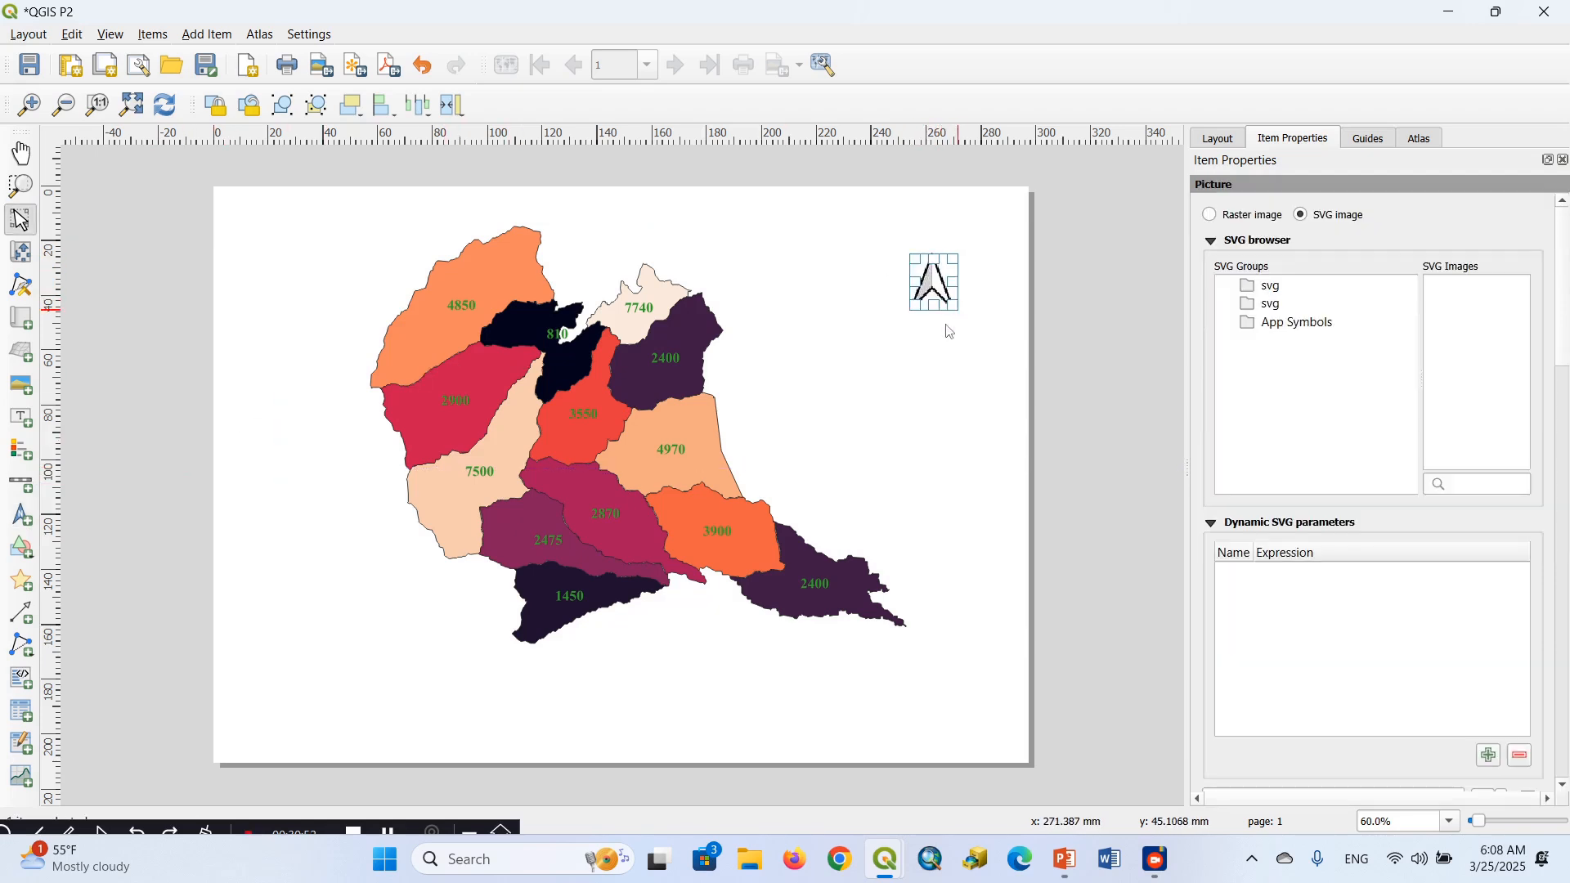
{"action": "left_click", "coordinate": [897, 297]}
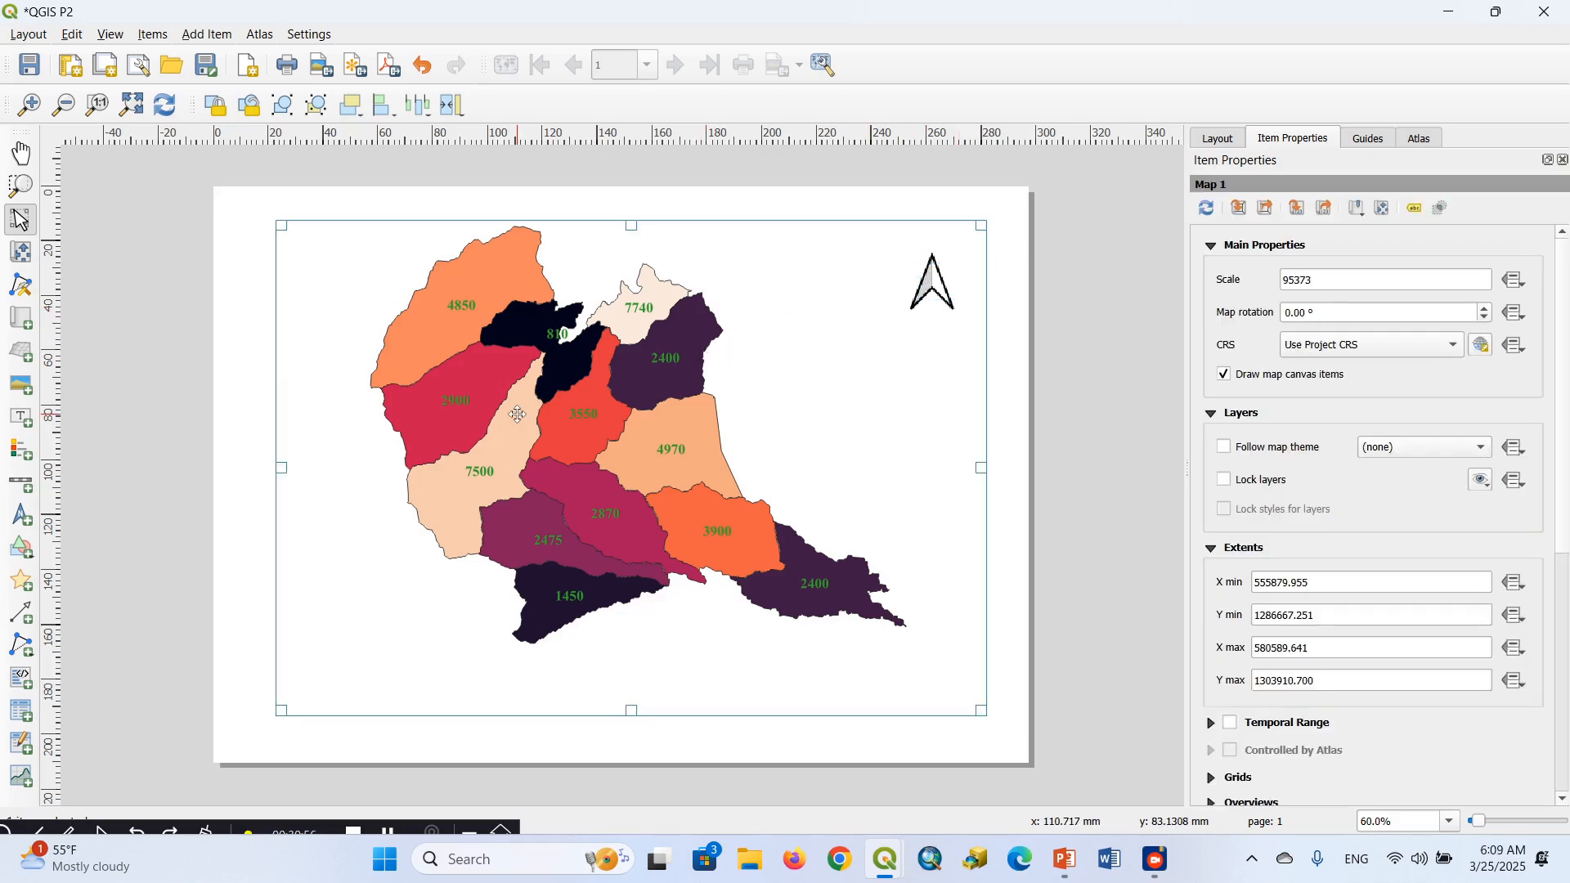
Add a scale bar for Map 1 in the empty area below the map's southeastern watersheds and keep it selected
{"action": "left_click", "coordinate": [27, 488]}
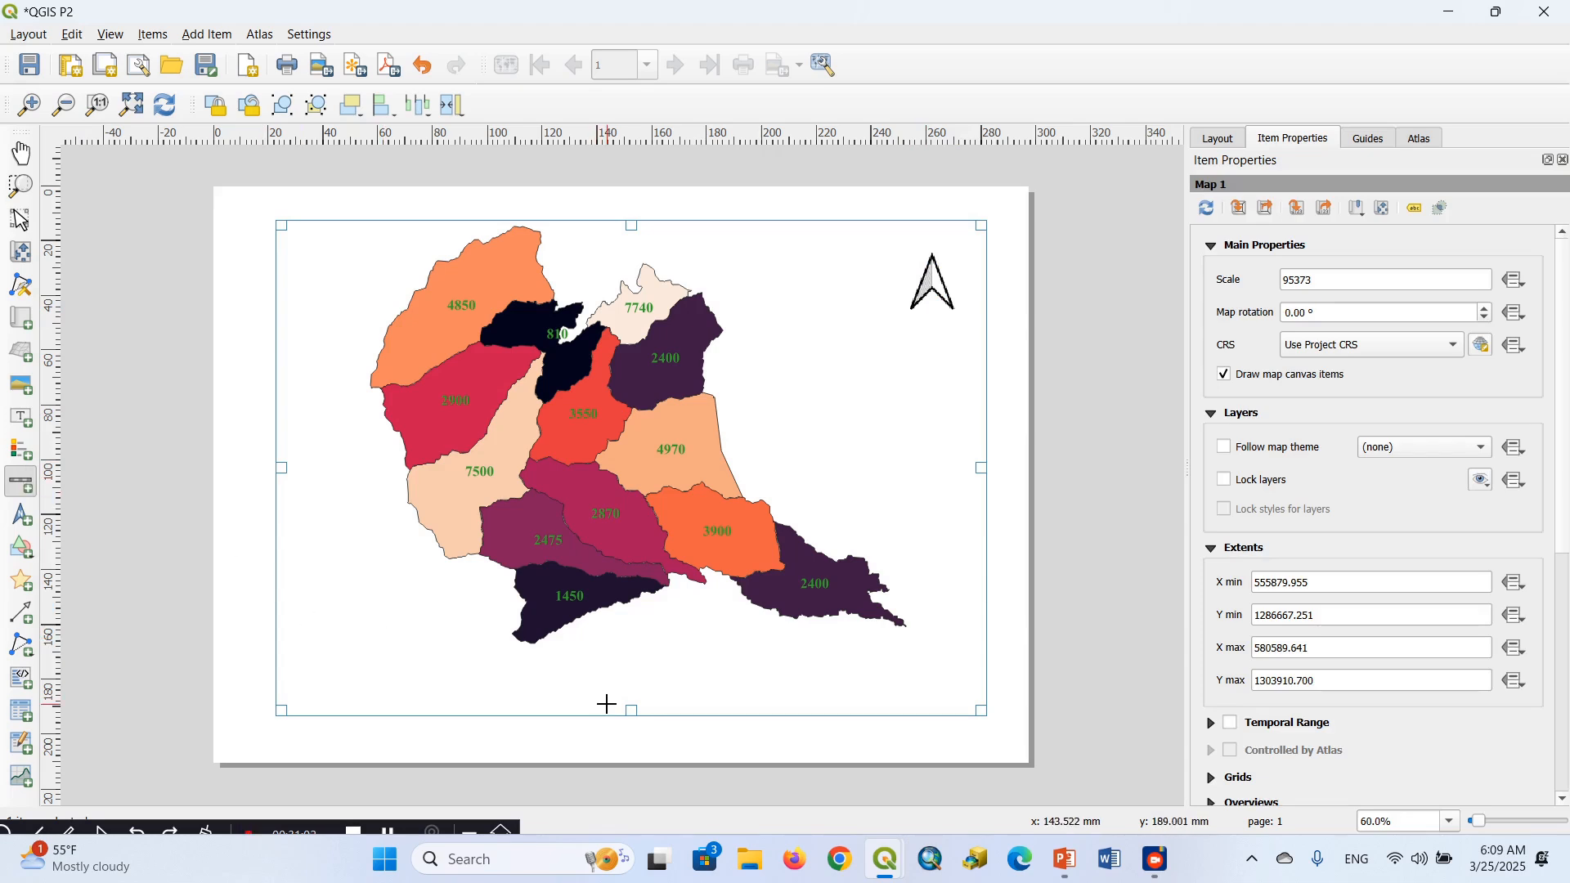
{"action": "left_click_drag", "start_coordinate": [746, 662], "coordinate": [901, 680]}
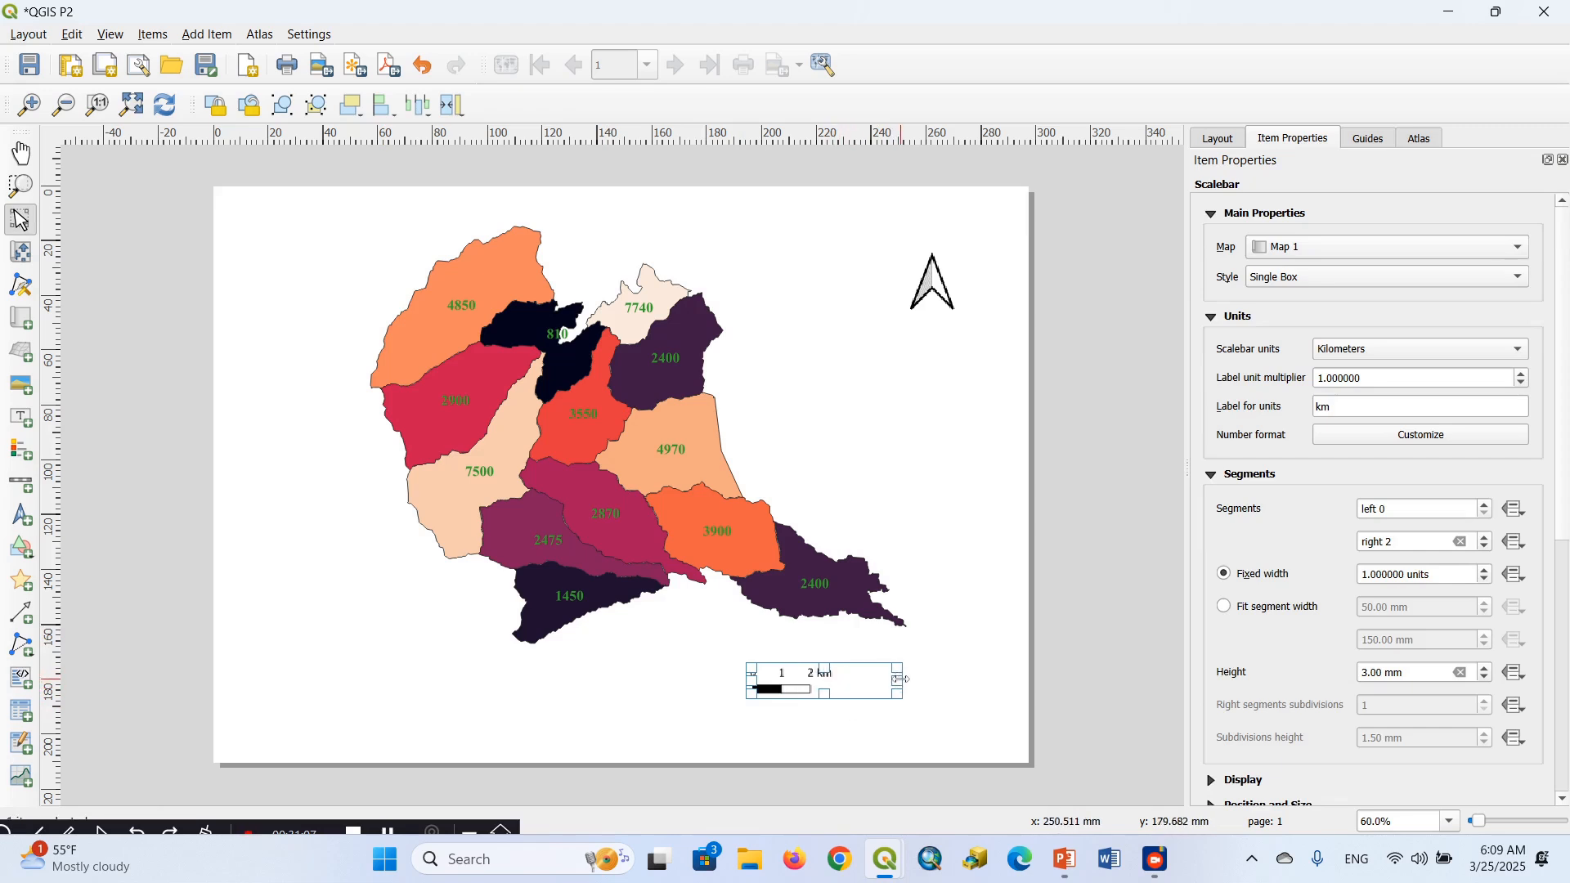
{"action": "left_click", "coordinate": [1073, 710]}
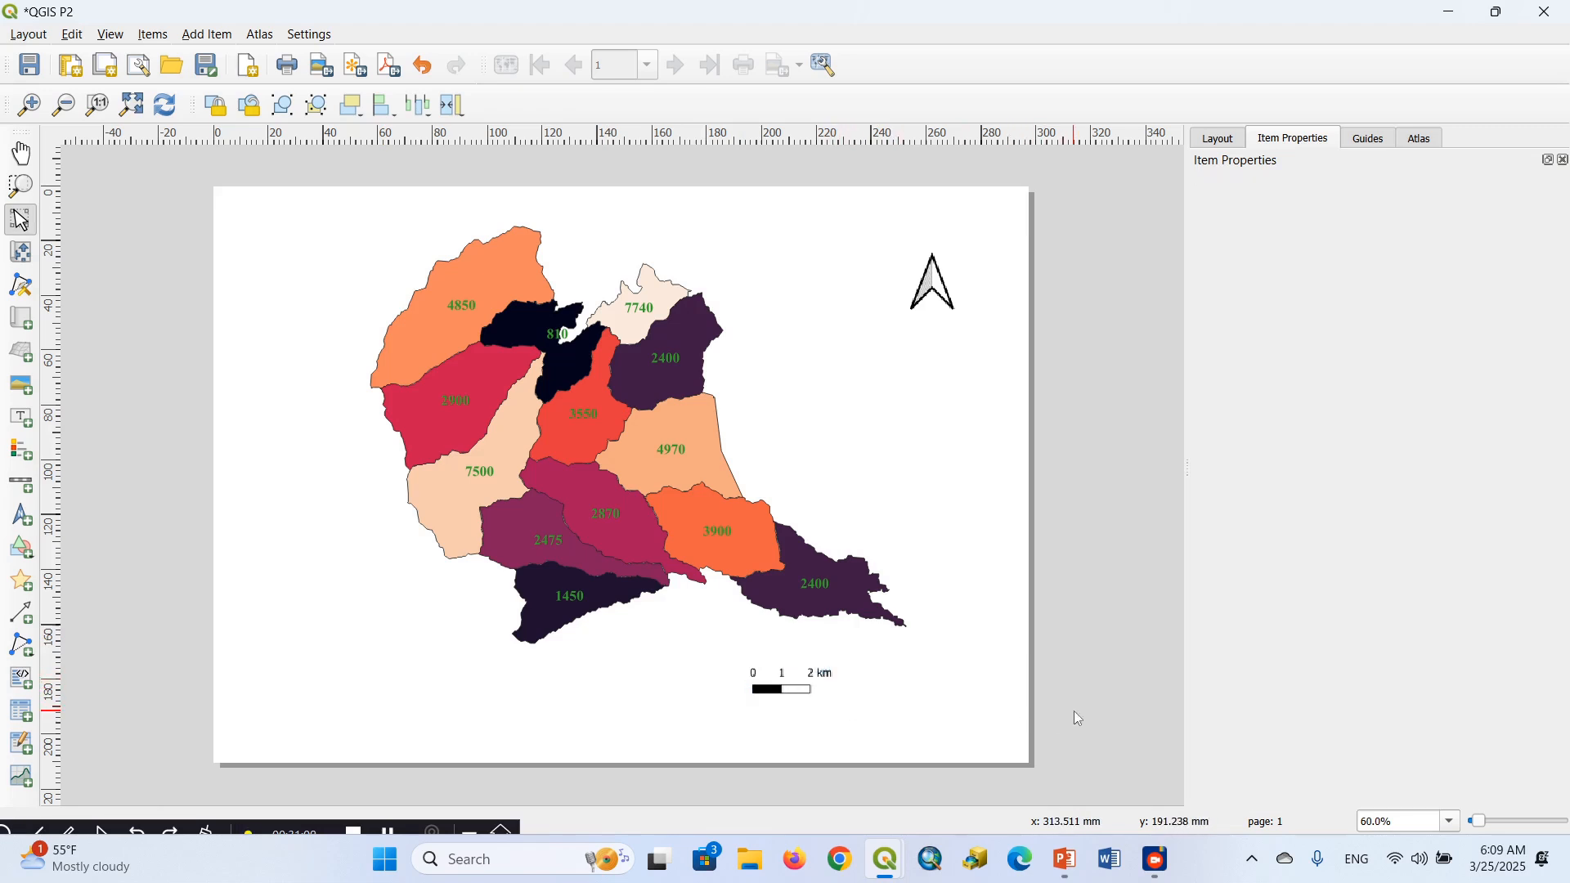
{"action": "left_click", "coordinate": [802, 691]}
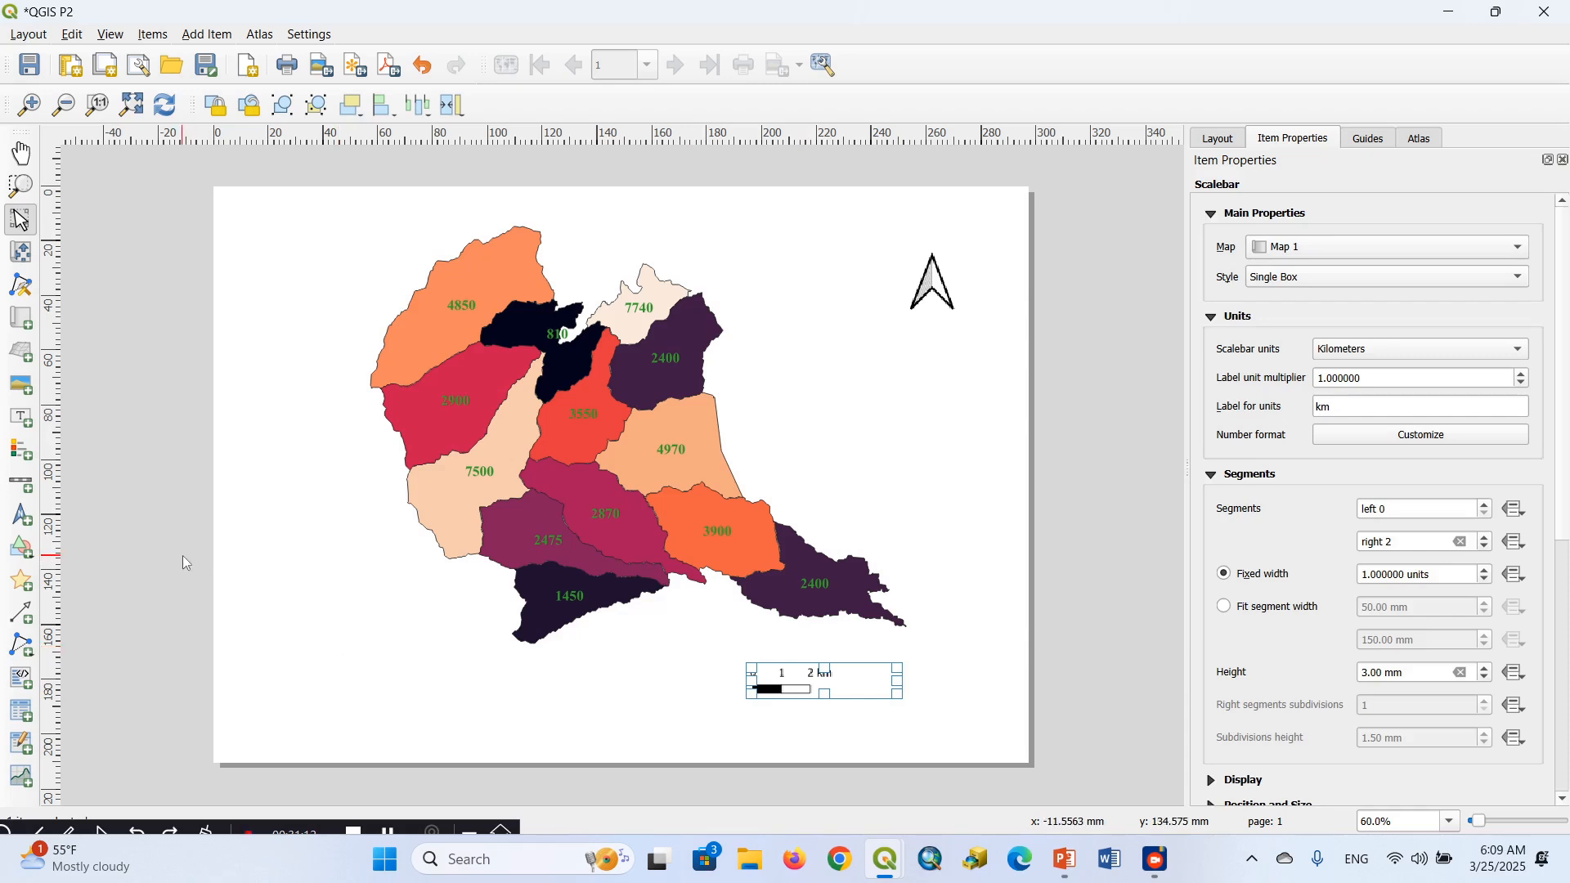
Add a legend for Map 1 near the page's lower-left corner, then move it up beside the western watersheds
{"action": "left_click", "coordinate": [25, 456]}
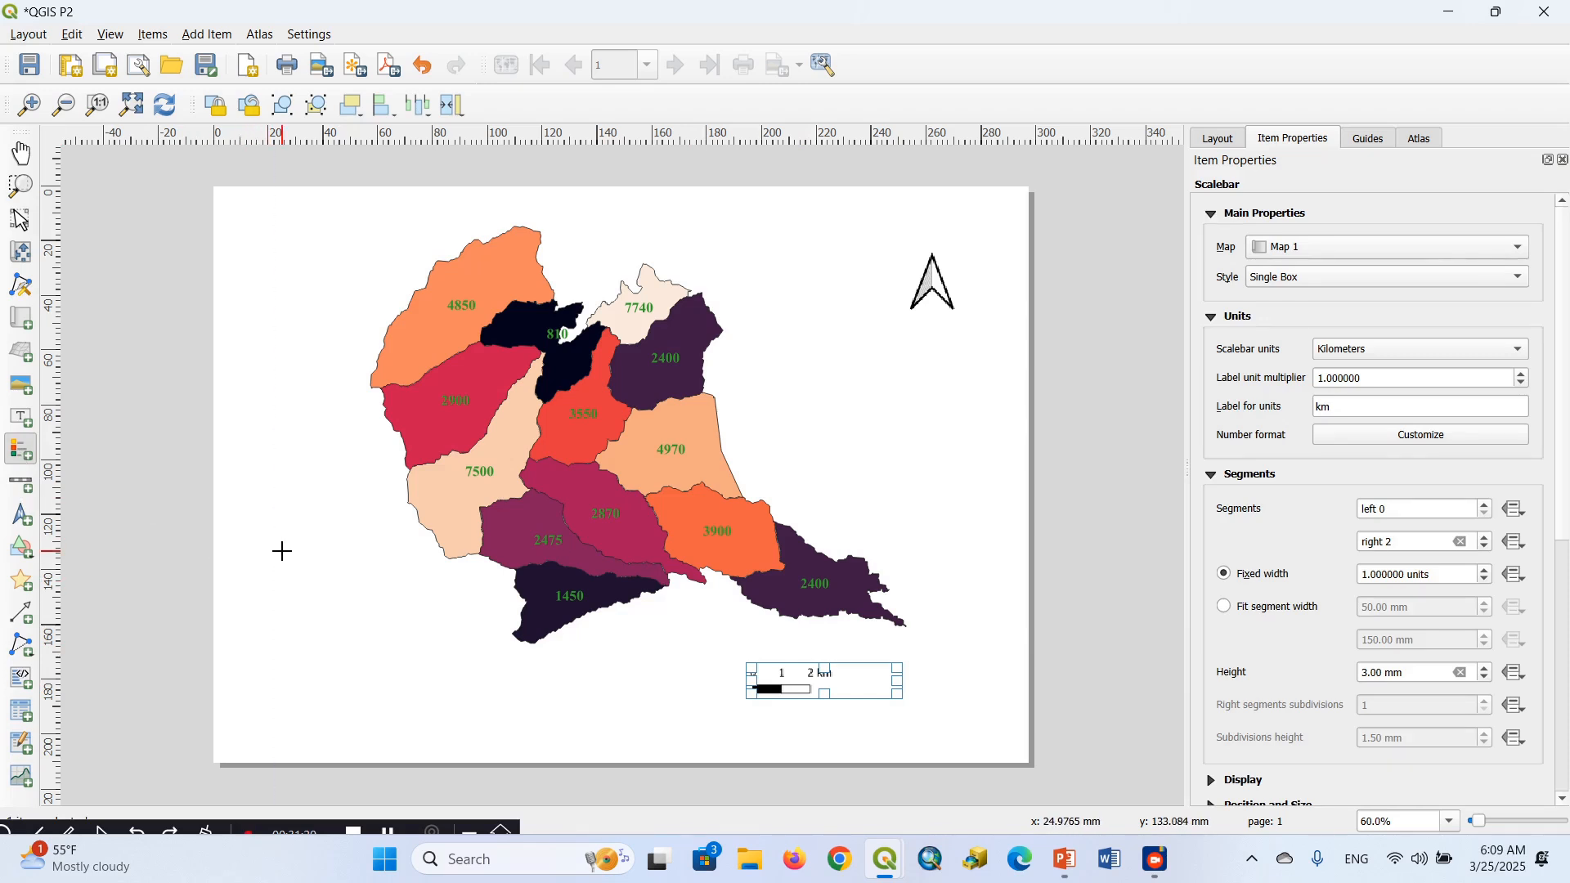
{"action": "left_click_drag", "start_coordinate": [282, 551], "coordinate": [410, 692]}
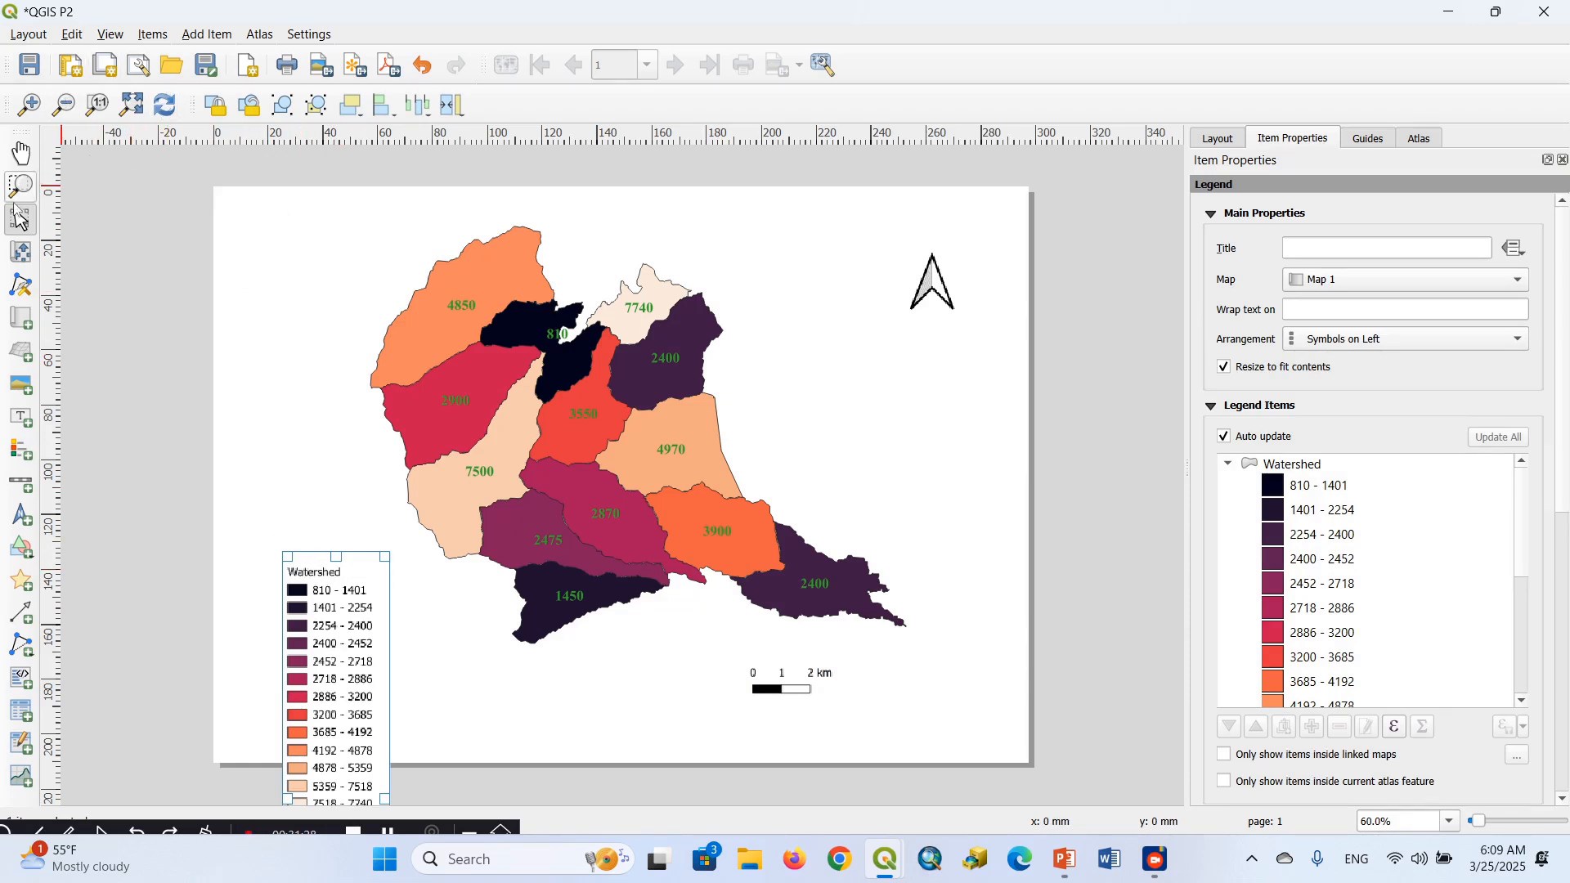
{"action": "left_click", "coordinate": [22, 253]}
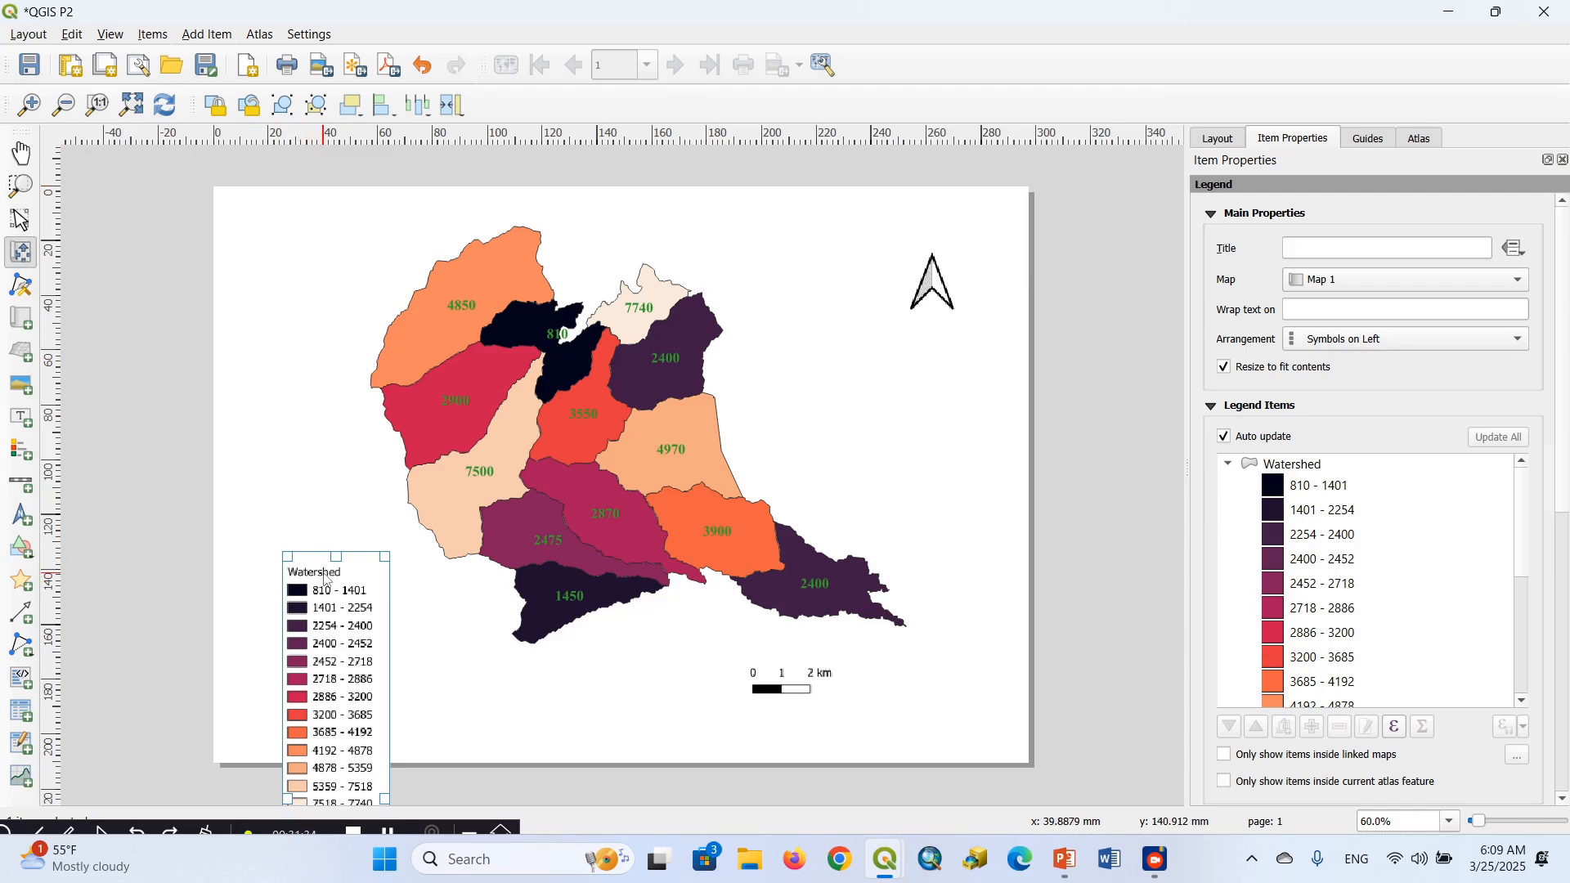
{"action": "left_click", "coordinate": [21, 220]}
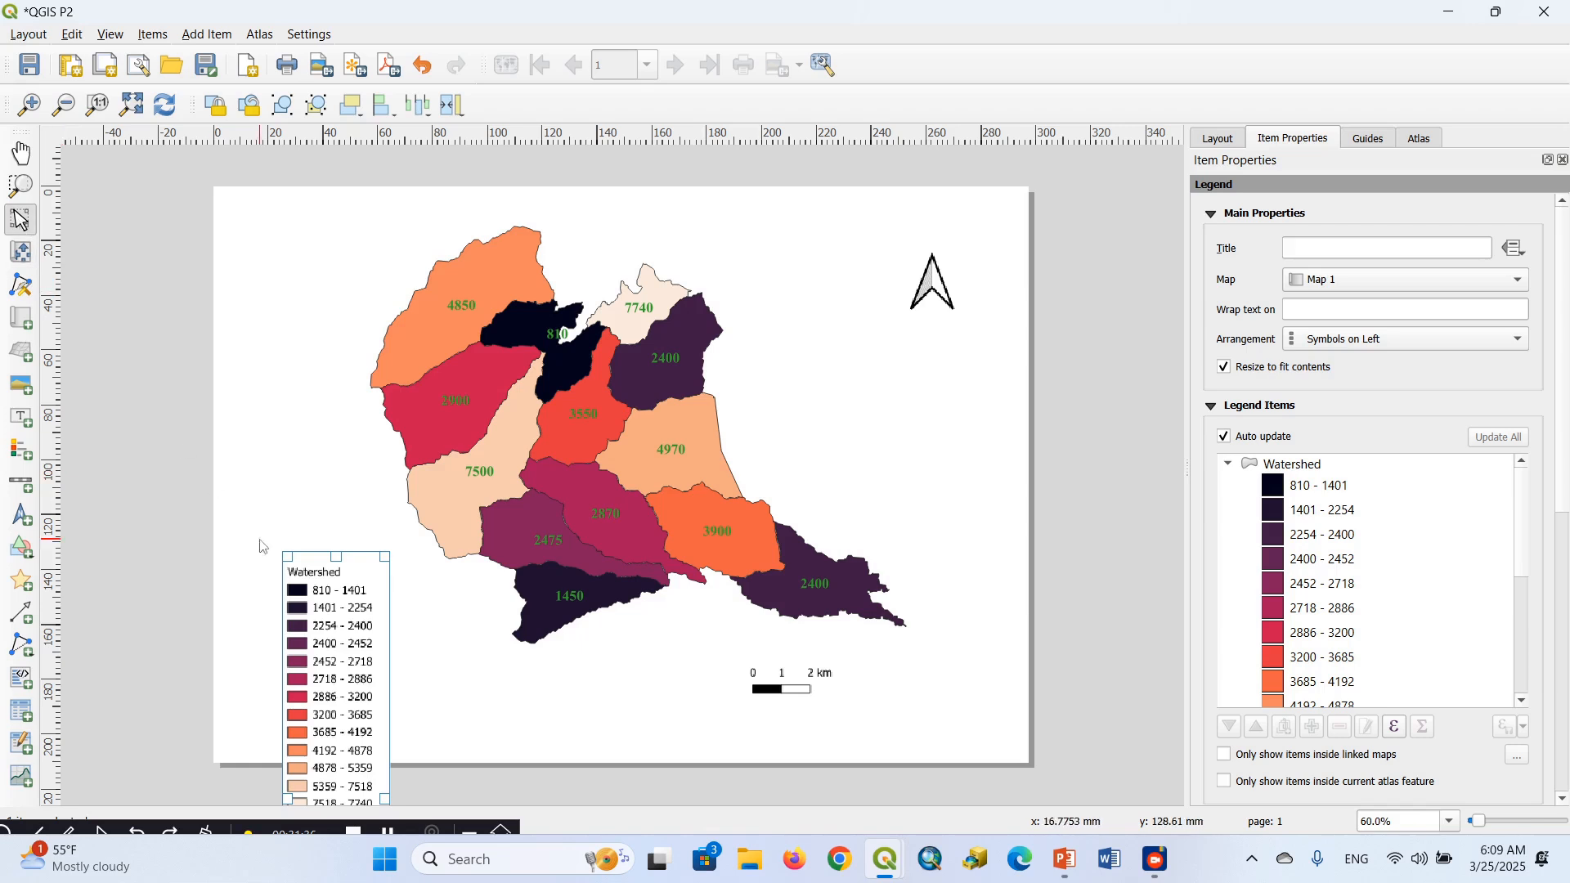
{"action": "left_click_drag", "start_coordinate": [332, 624], "coordinate": [304, 495]}
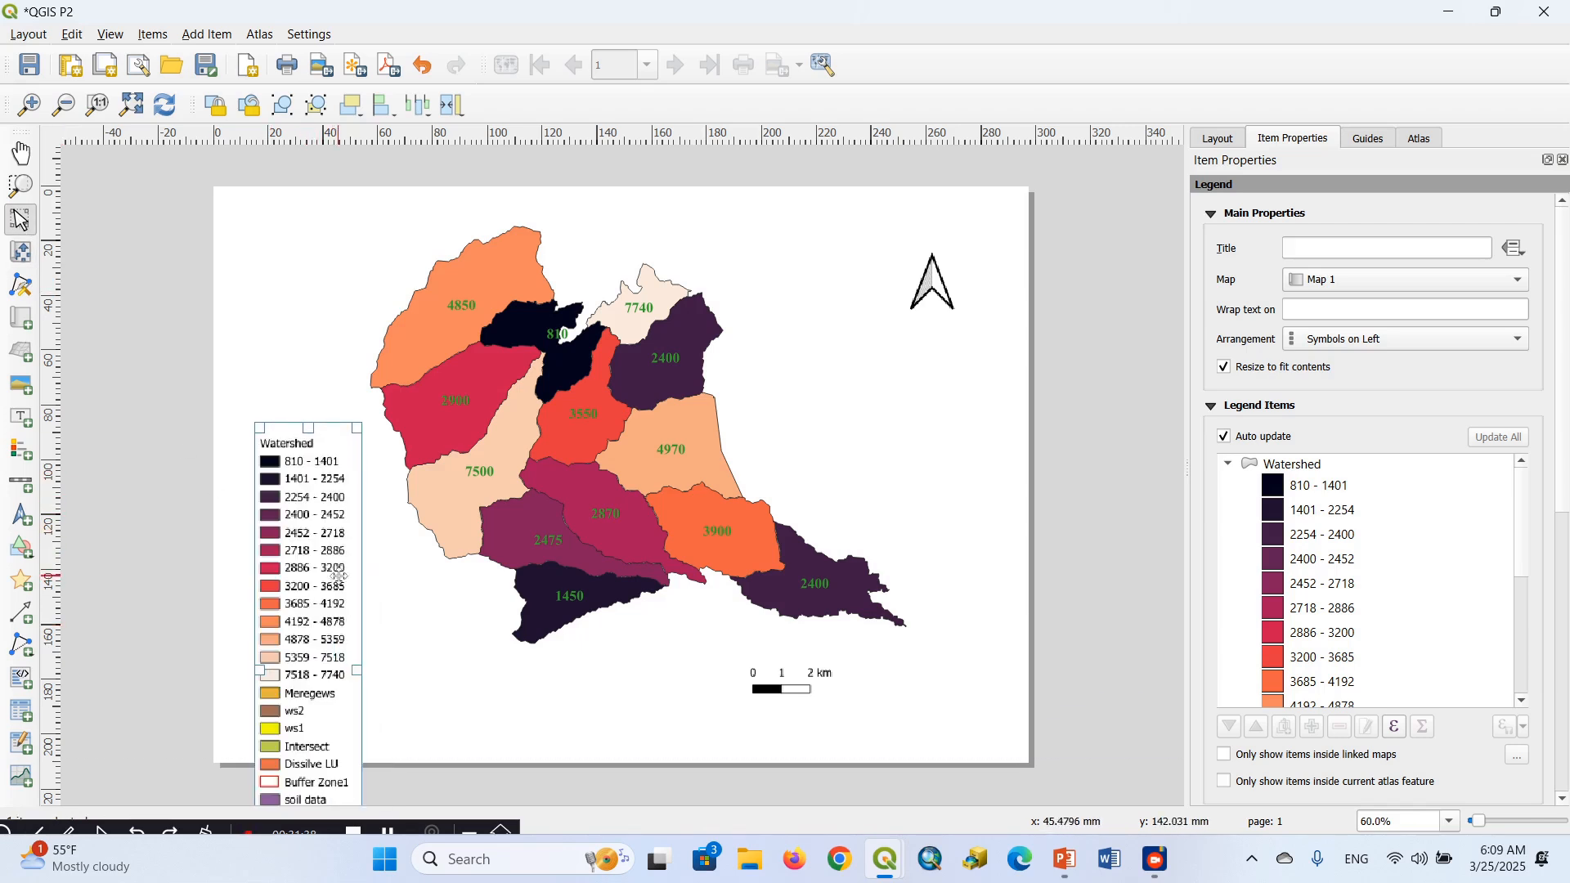
{"action": "left_click_drag", "start_coordinate": [338, 576], "coordinate": [339, 491]}
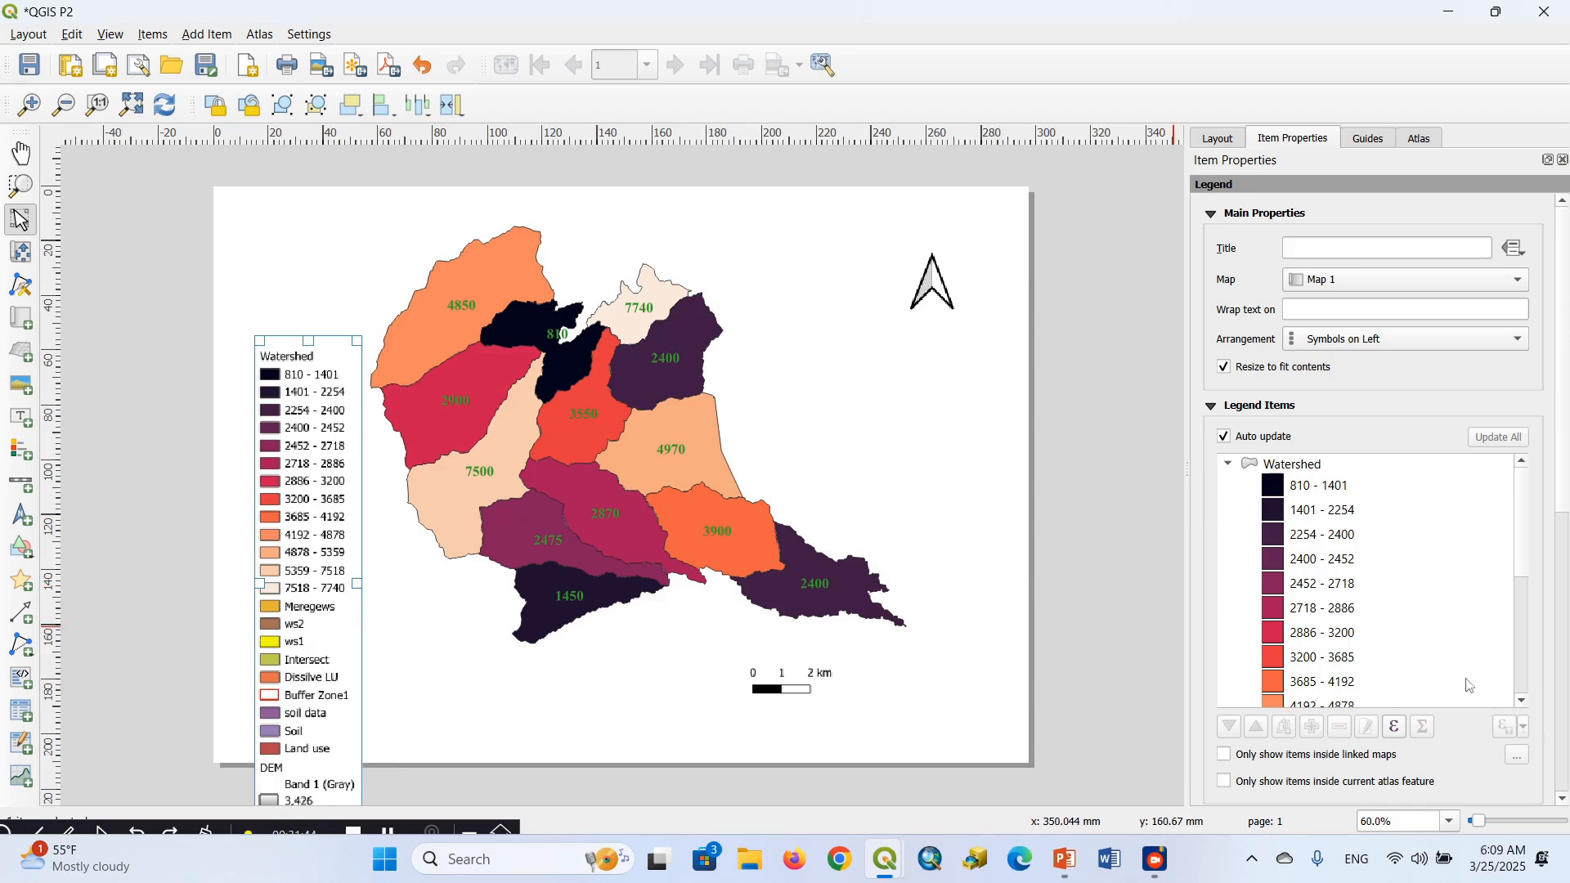
Turn off the legend's auto update and remove the ws2, ws1, Intersect, Dissilve LU, Buffer Zone1 and soil data entries
{"action": "left_click", "coordinate": [1225, 436]}
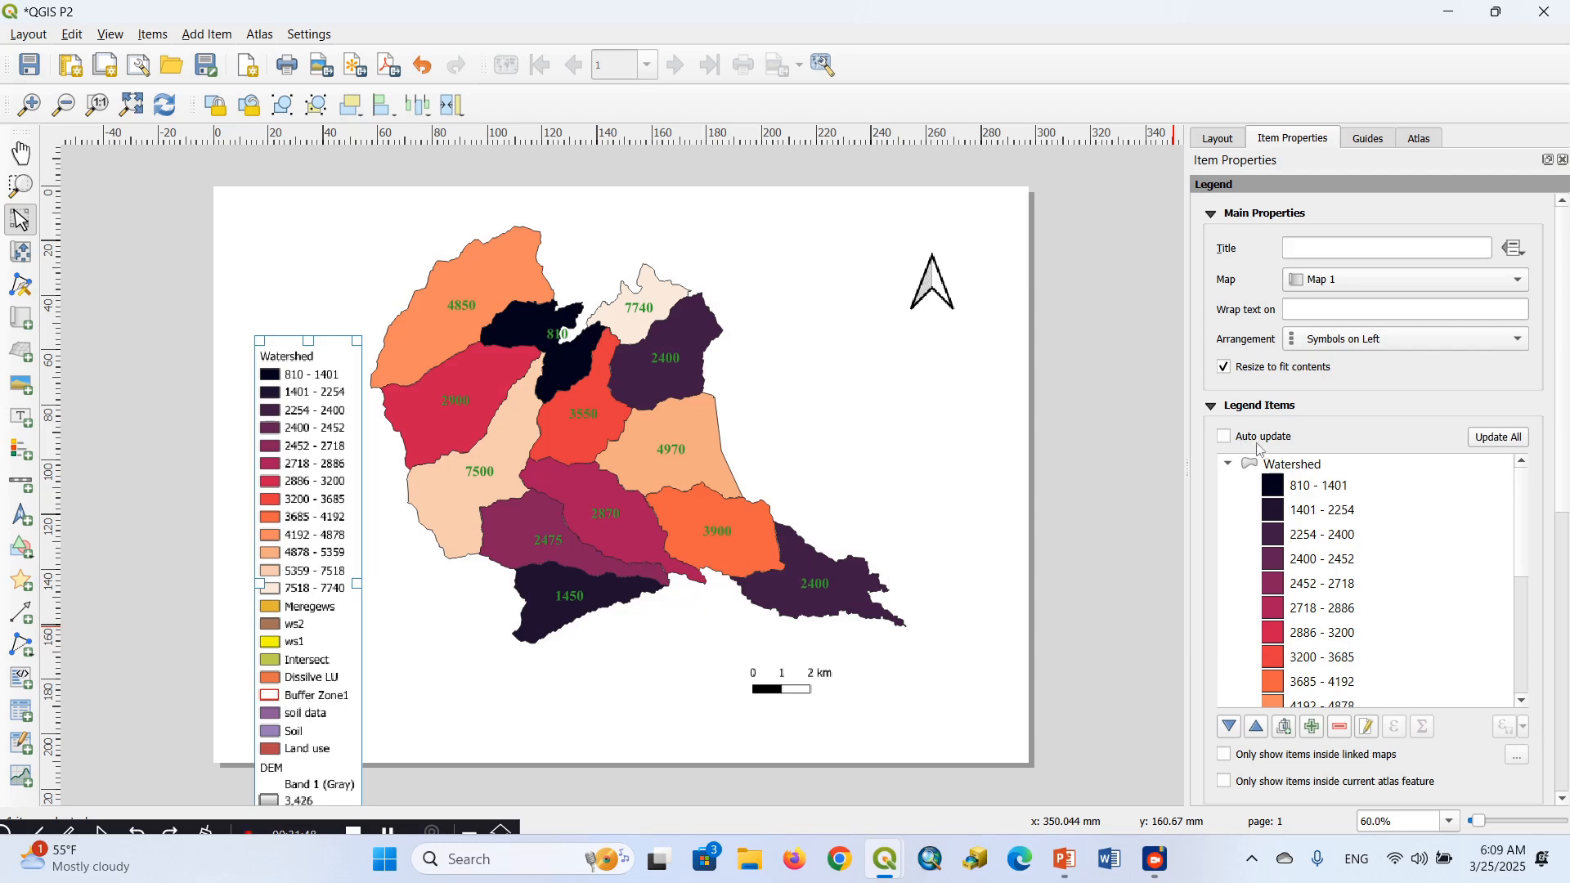
{"action": "left_click", "coordinate": [1523, 701]}
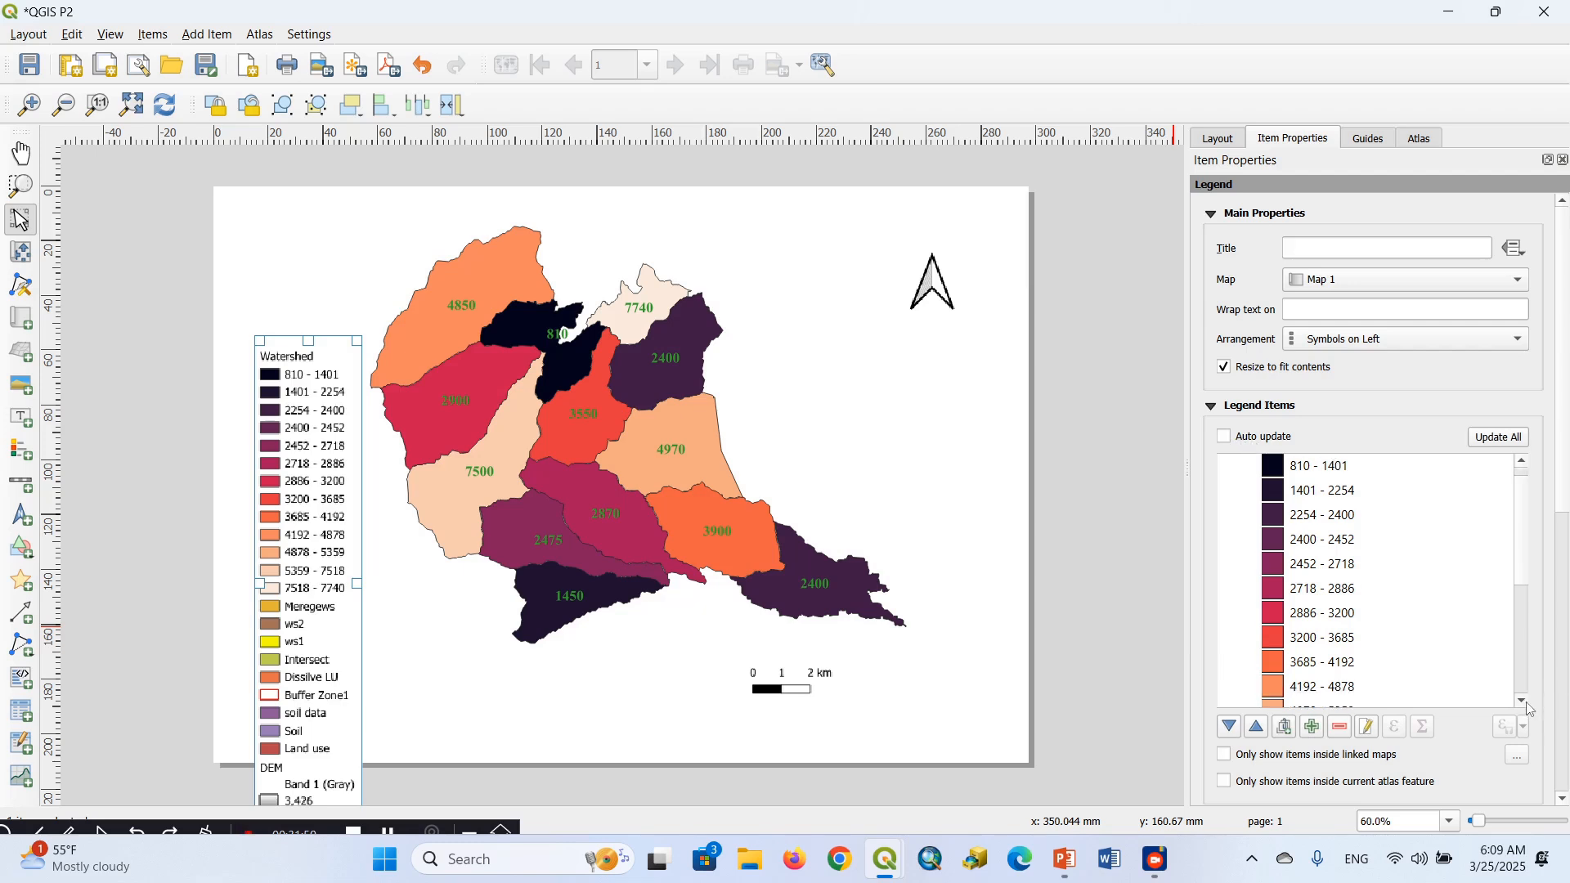
{"action": "left_click", "coordinate": [1523, 701]}
{"action": "scroll", "coordinate": [1338, 626], "scroll_direction": "down", "scroll_amount": 3}
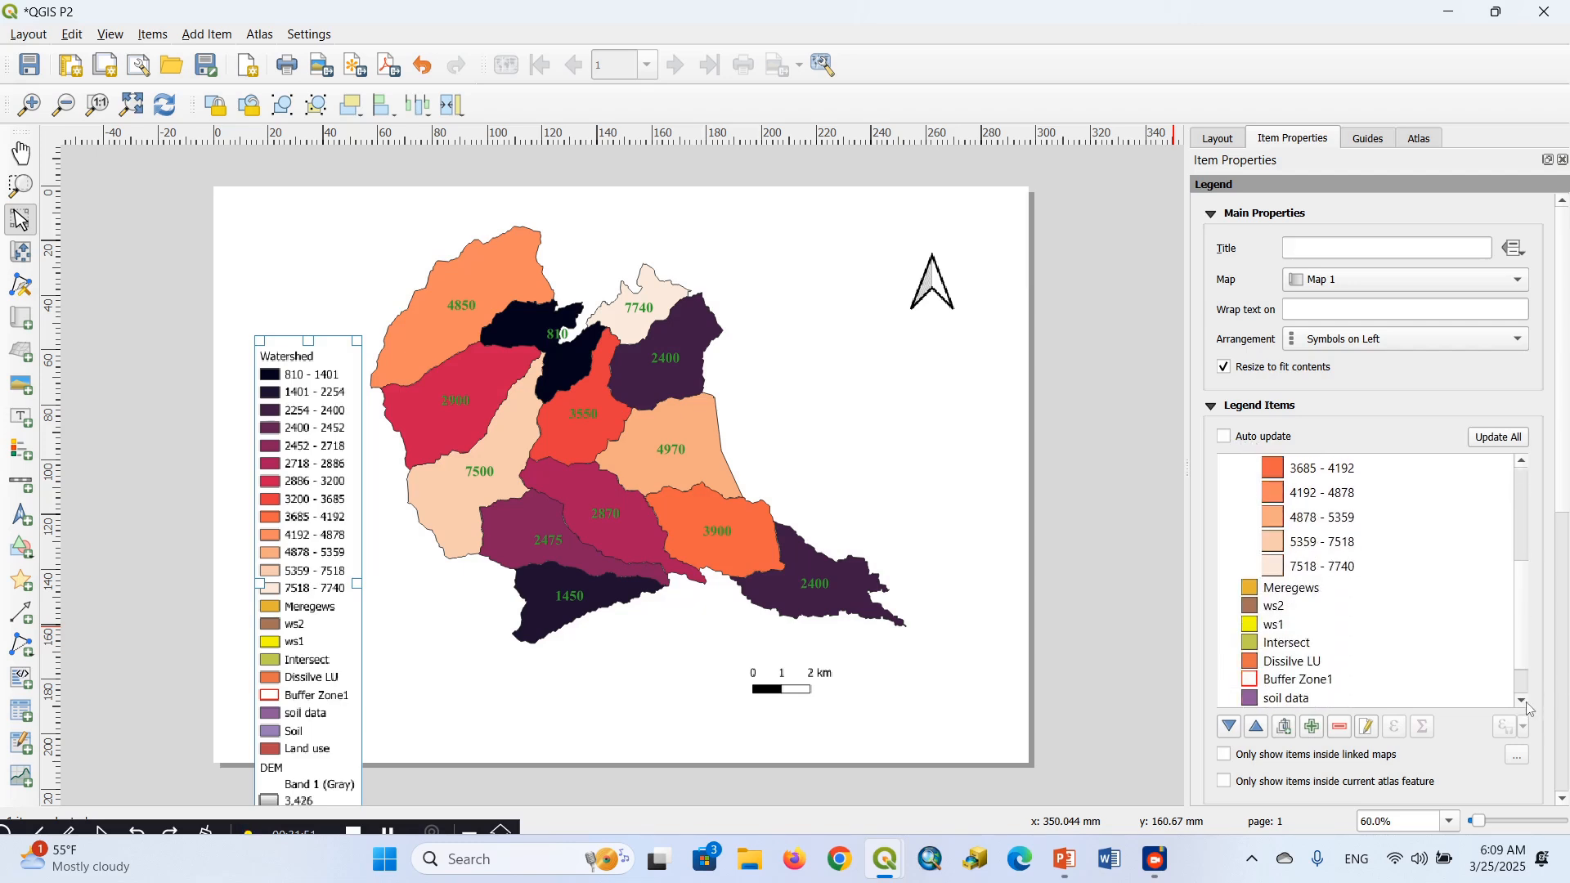
{"action": "left_click", "coordinate": [1307, 606]}
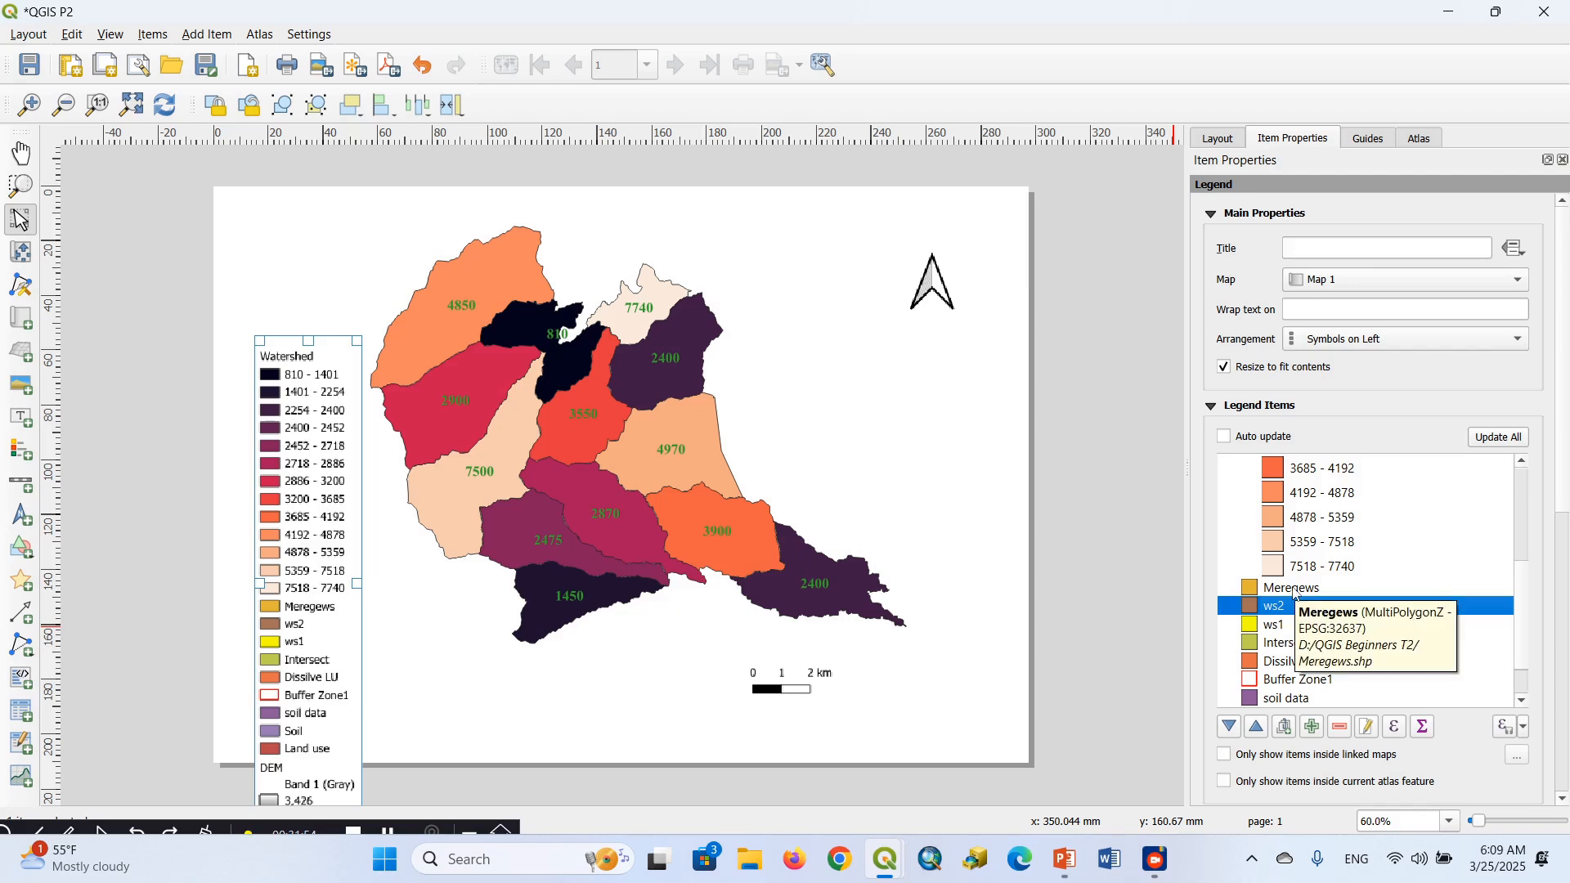
{"action": "left_click", "coordinate": [1294, 589], "text": "ctrl"}
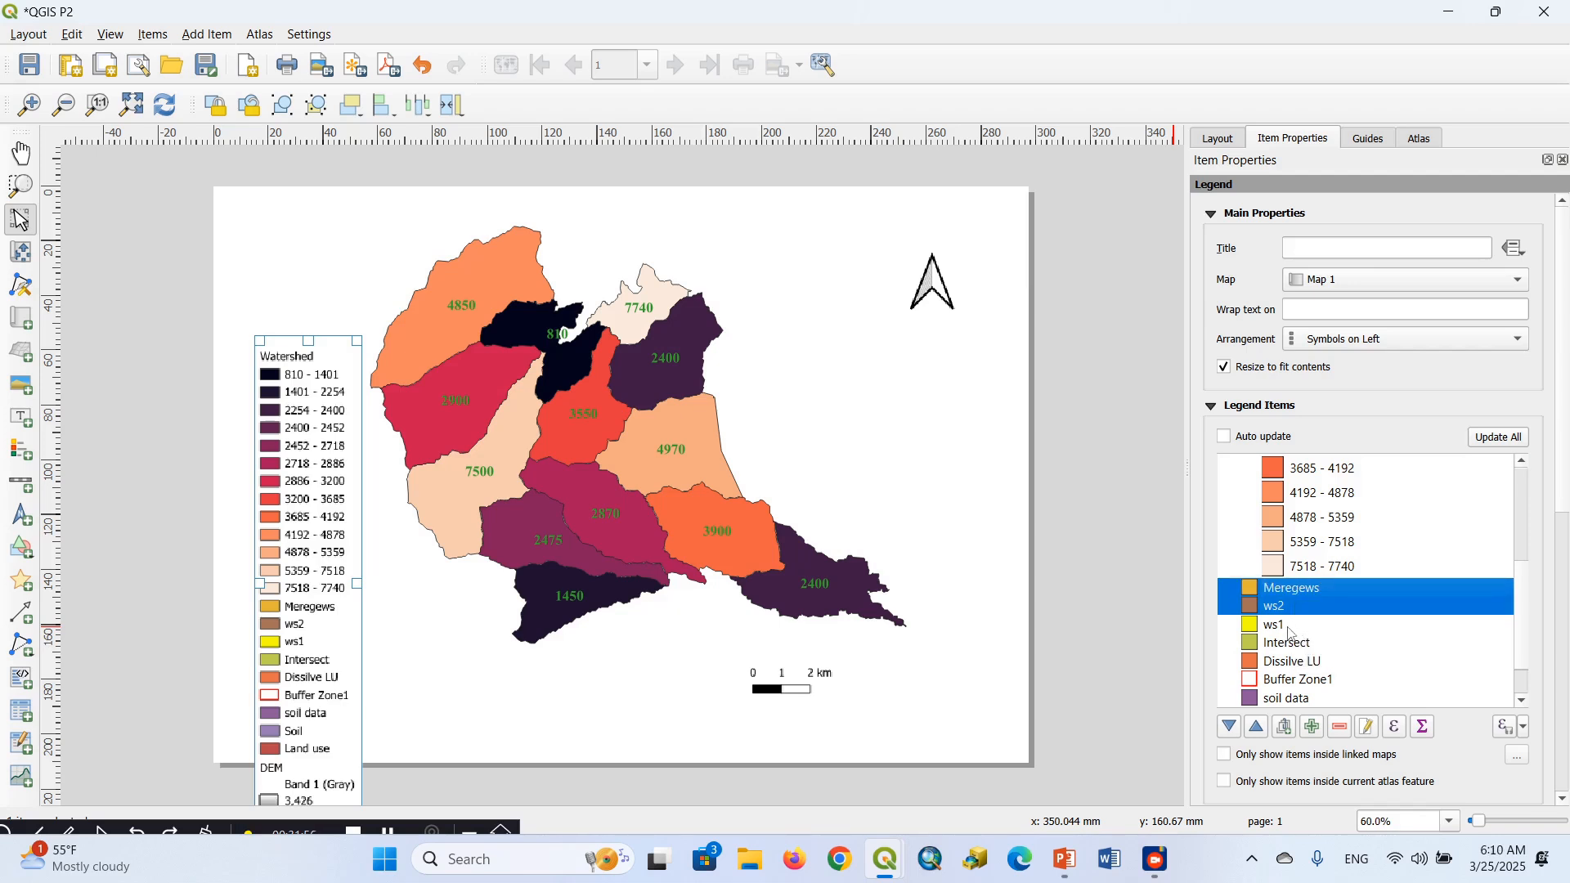
{"action": "left_click", "coordinate": [1289, 627], "text": "shift"}
{"action": "left_click", "coordinate": [1299, 645], "text": "shift"}
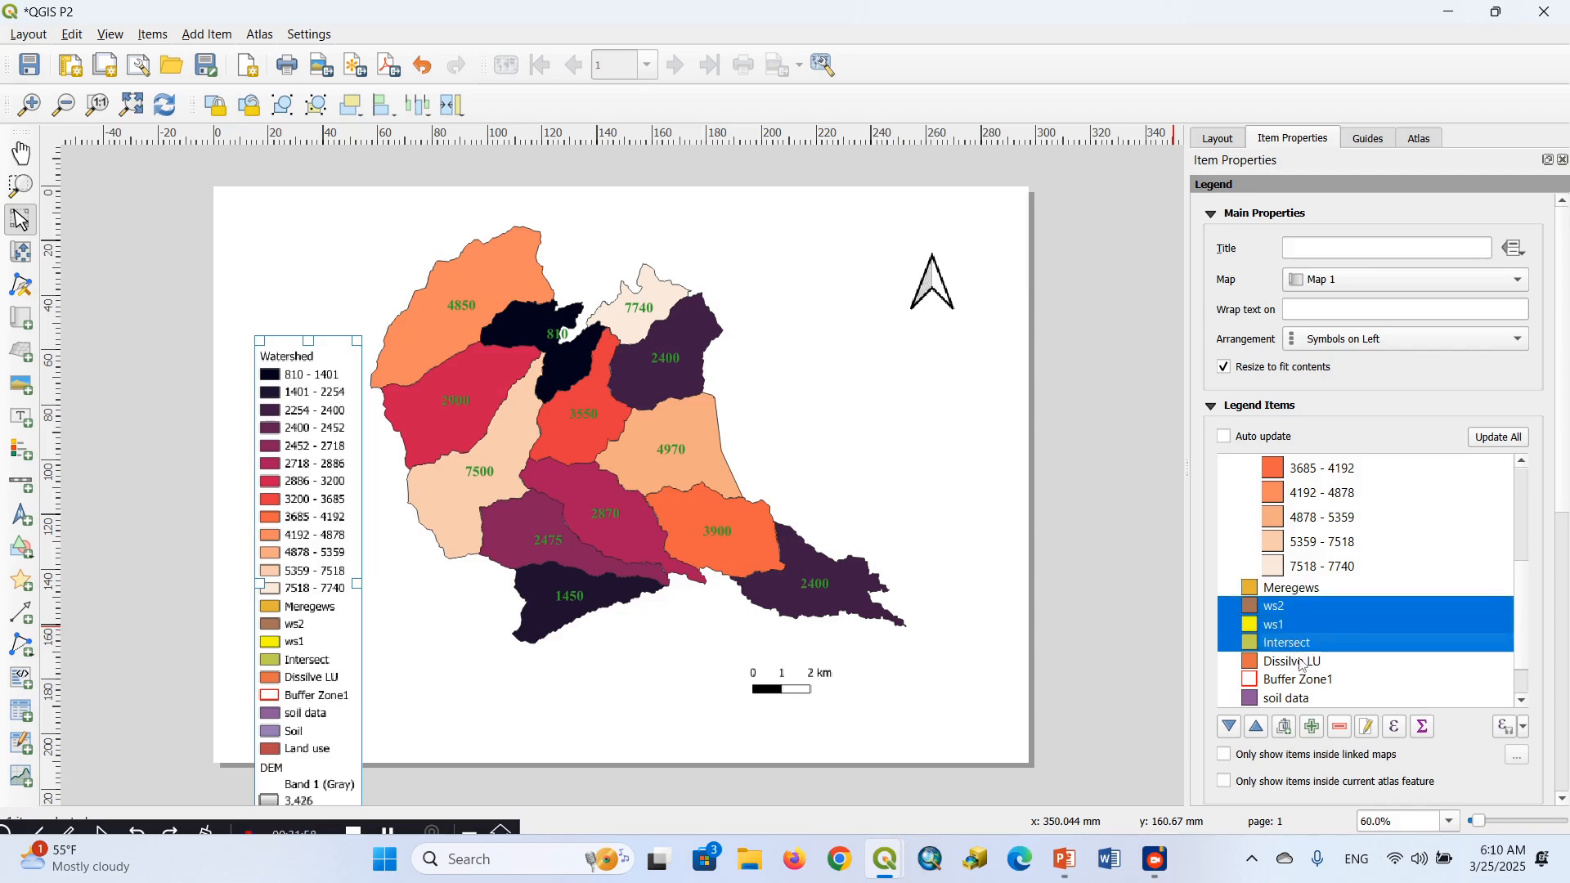
{"action": "left_click", "coordinate": [1302, 665], "text": "shift"}
{"action": "left_click", "coordinate": [1311, 682], "text": "shift"}
{"action": "left_click", "coordinate": [1305, 700], "text": "shift"}
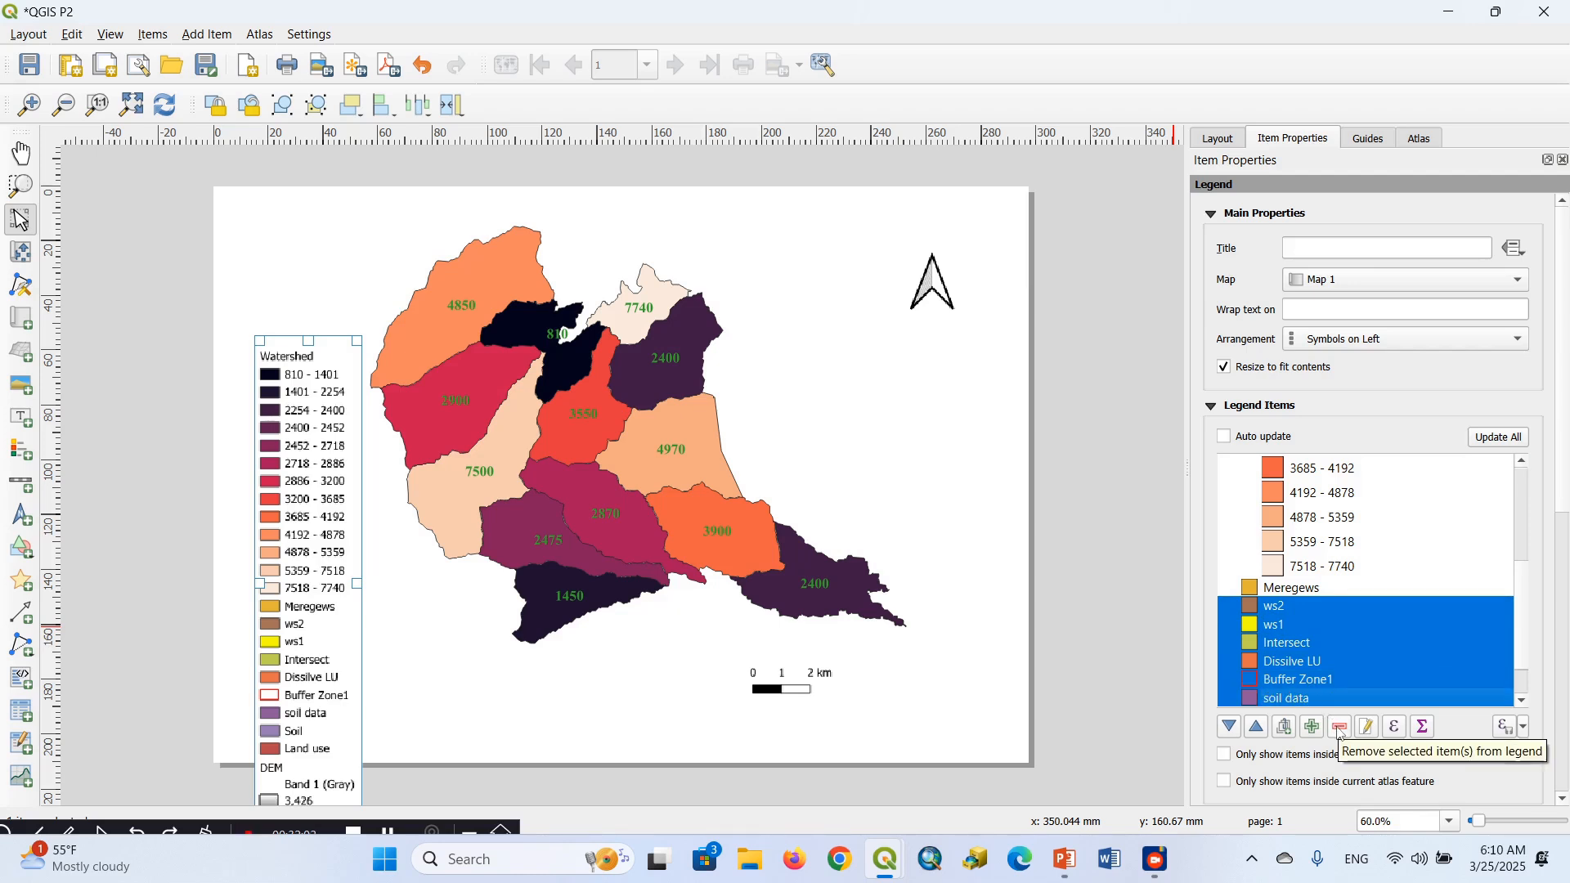
{"action": "left_click", "coordinate": [1341, 727]}
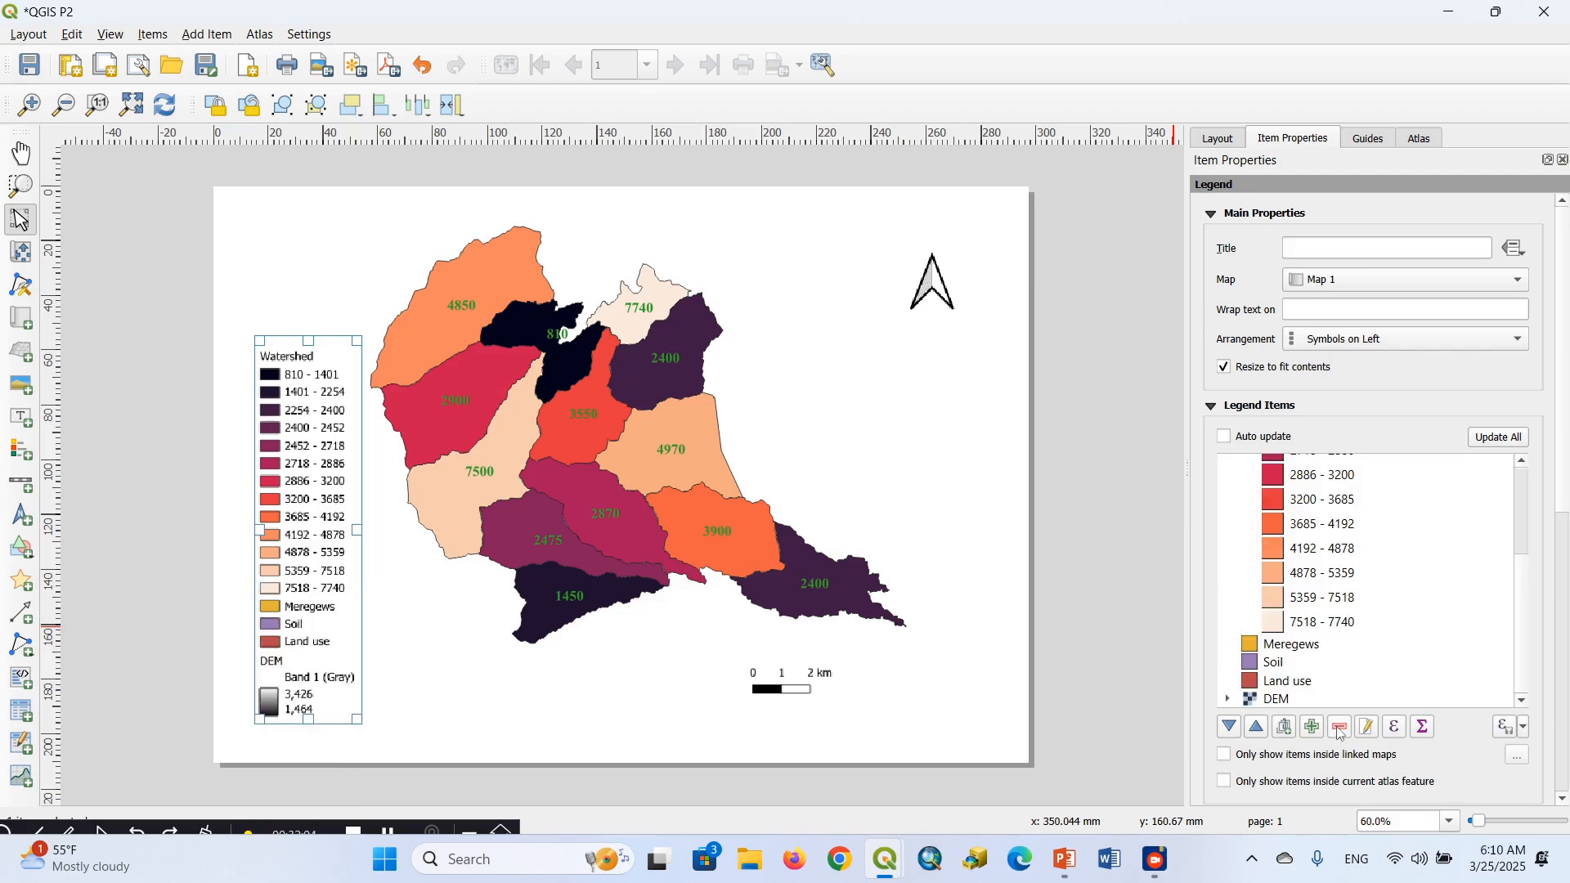
Remove the Meregews, Soil, Land use and DEM entries from the legend
{"action": "left_click", "coordinate": [1291, 647]}
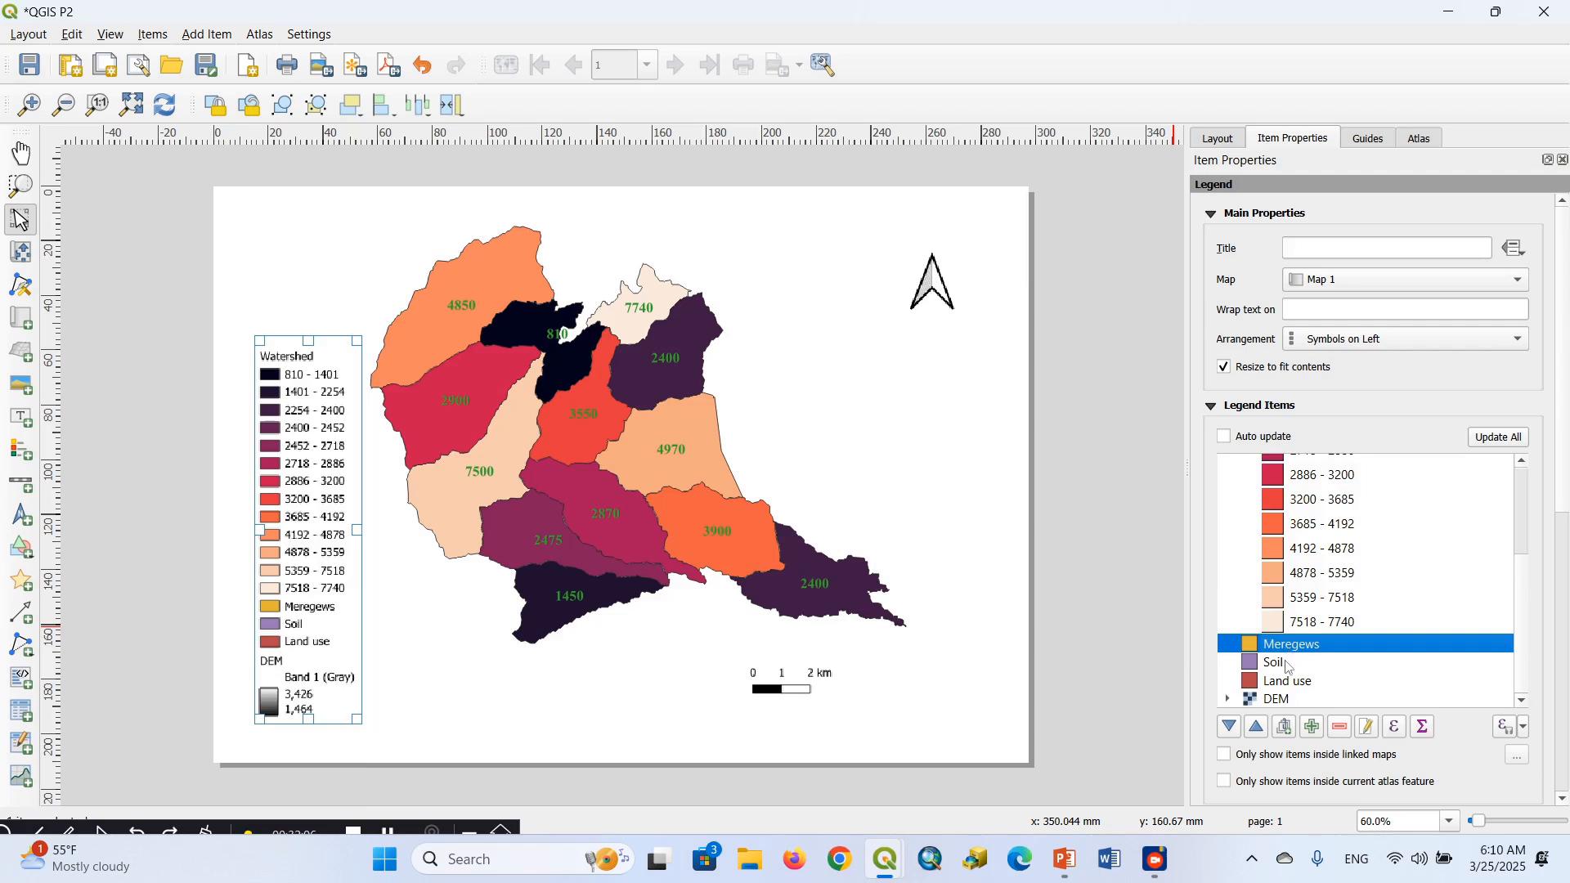
{"action": "left_click", "coordinate": [1290, 663], "text": "ctrl"}
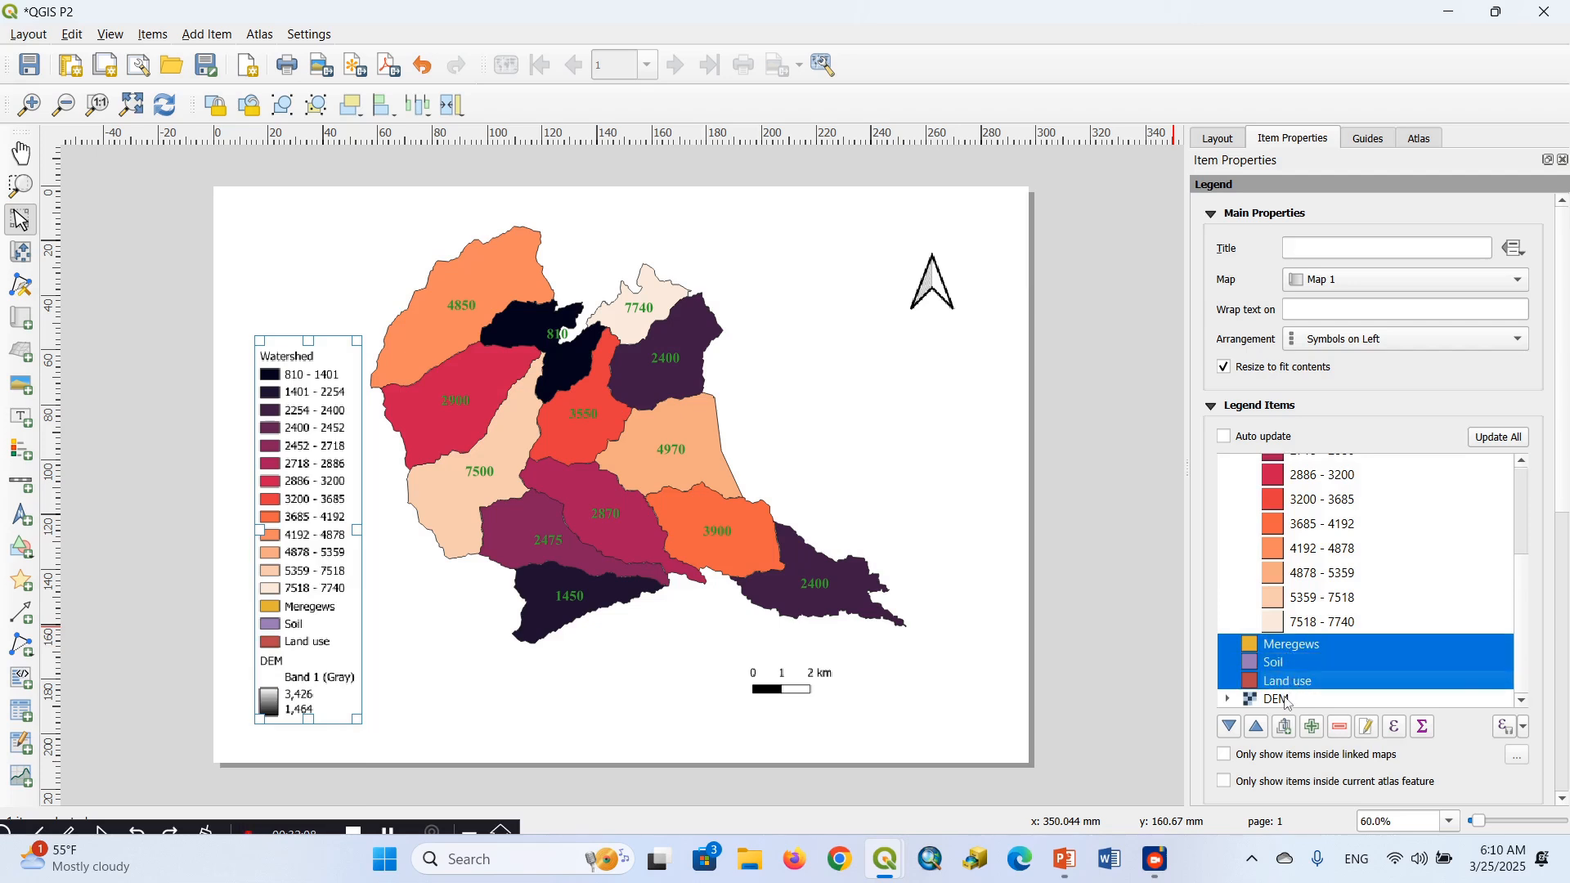
{"action": "left_click", "coordinate": [1289, 701], "text": "shift"}
{"action": "left_click", "coordinate": [1341, 727]}
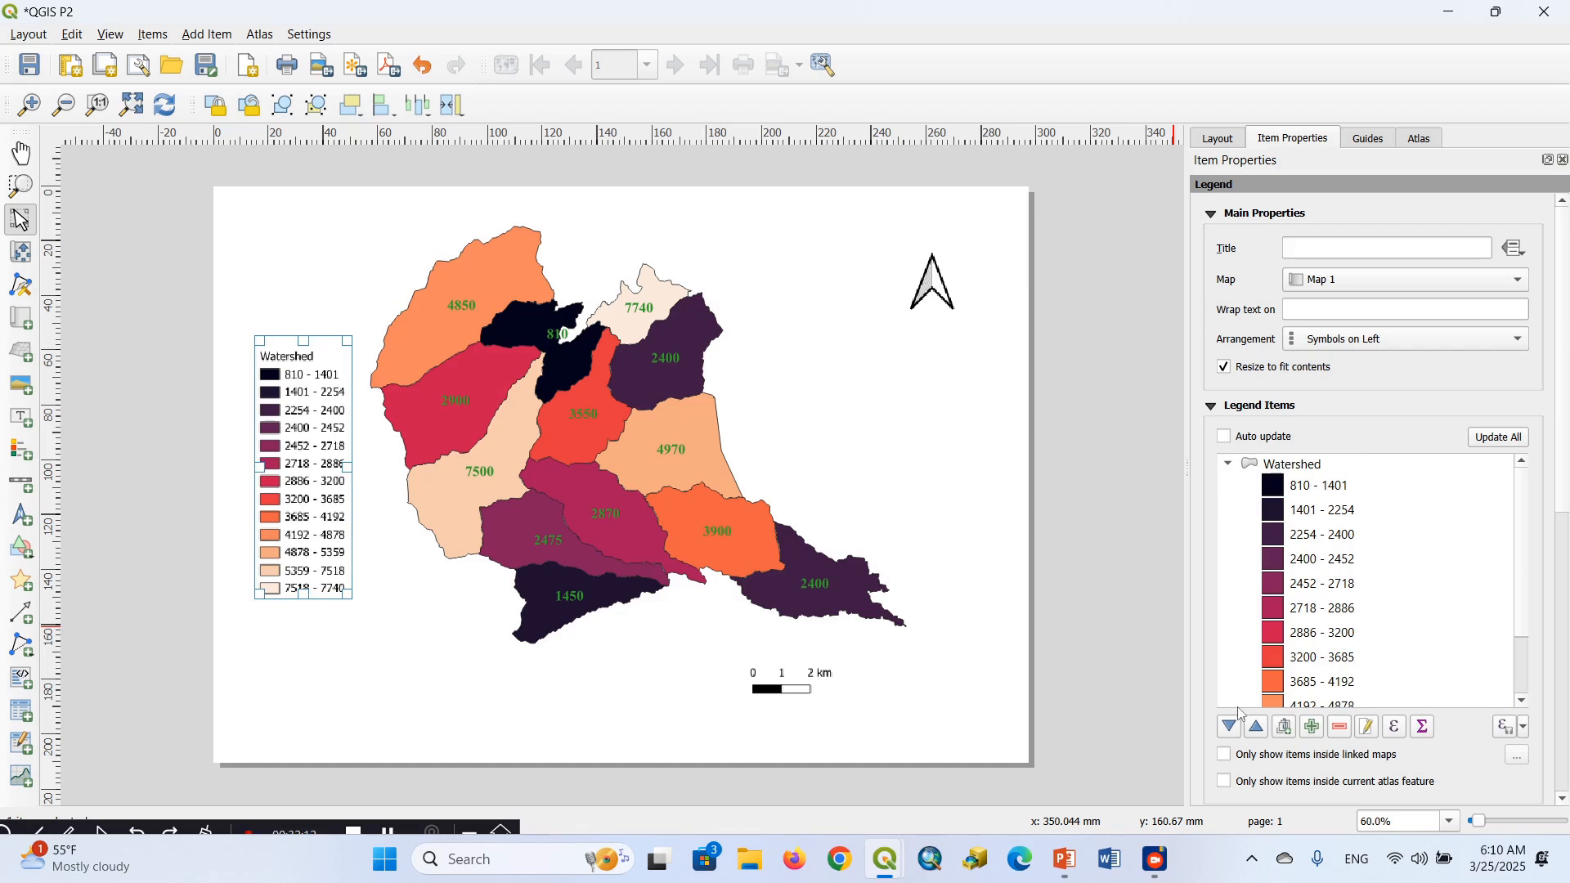
Widen the map frame slightly at its right edge and set the map scale to 96422
{"action": "left_click", "coordinate": [510, 608]}
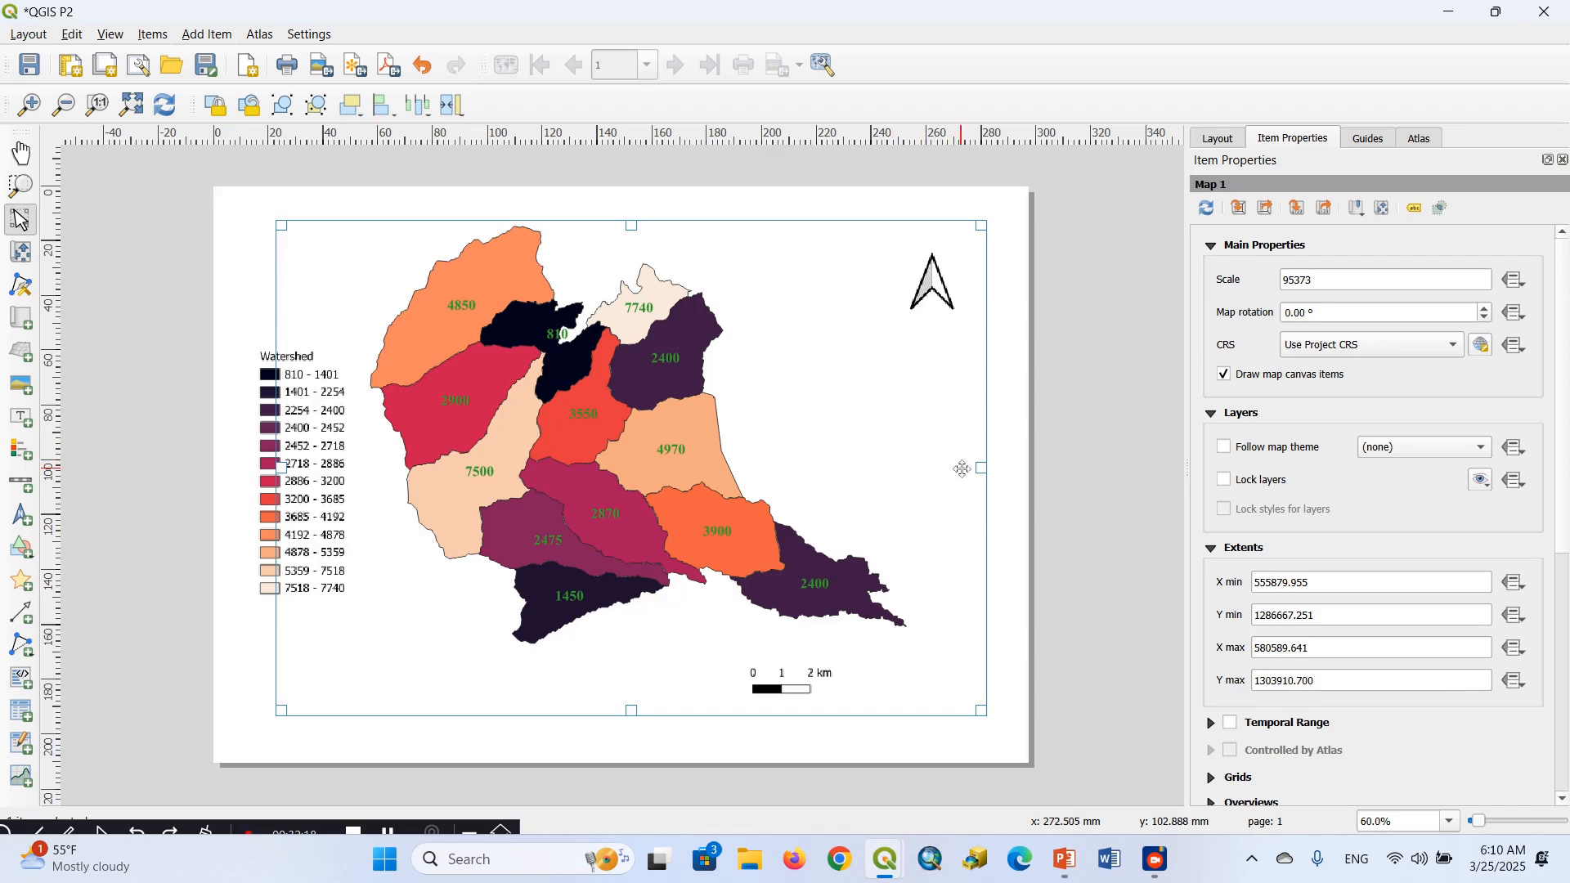
{"action": "left_click_drag", "start_coordinate": [981, 474], "coordinate": [989, 473]}
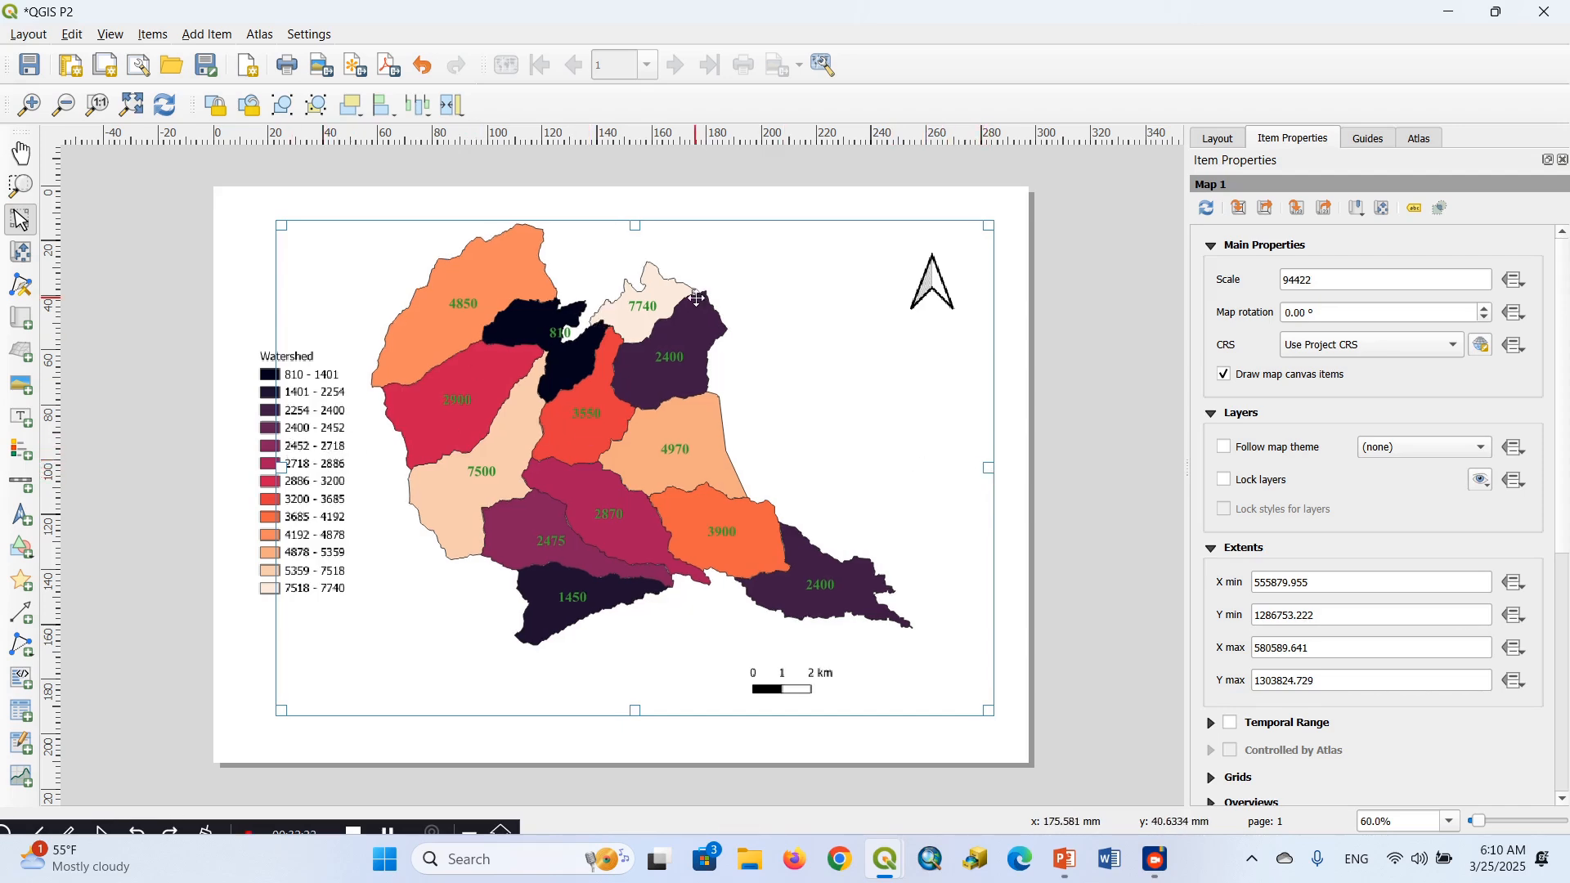
{"action": "left_click", "coordinate": [1294, 280]}
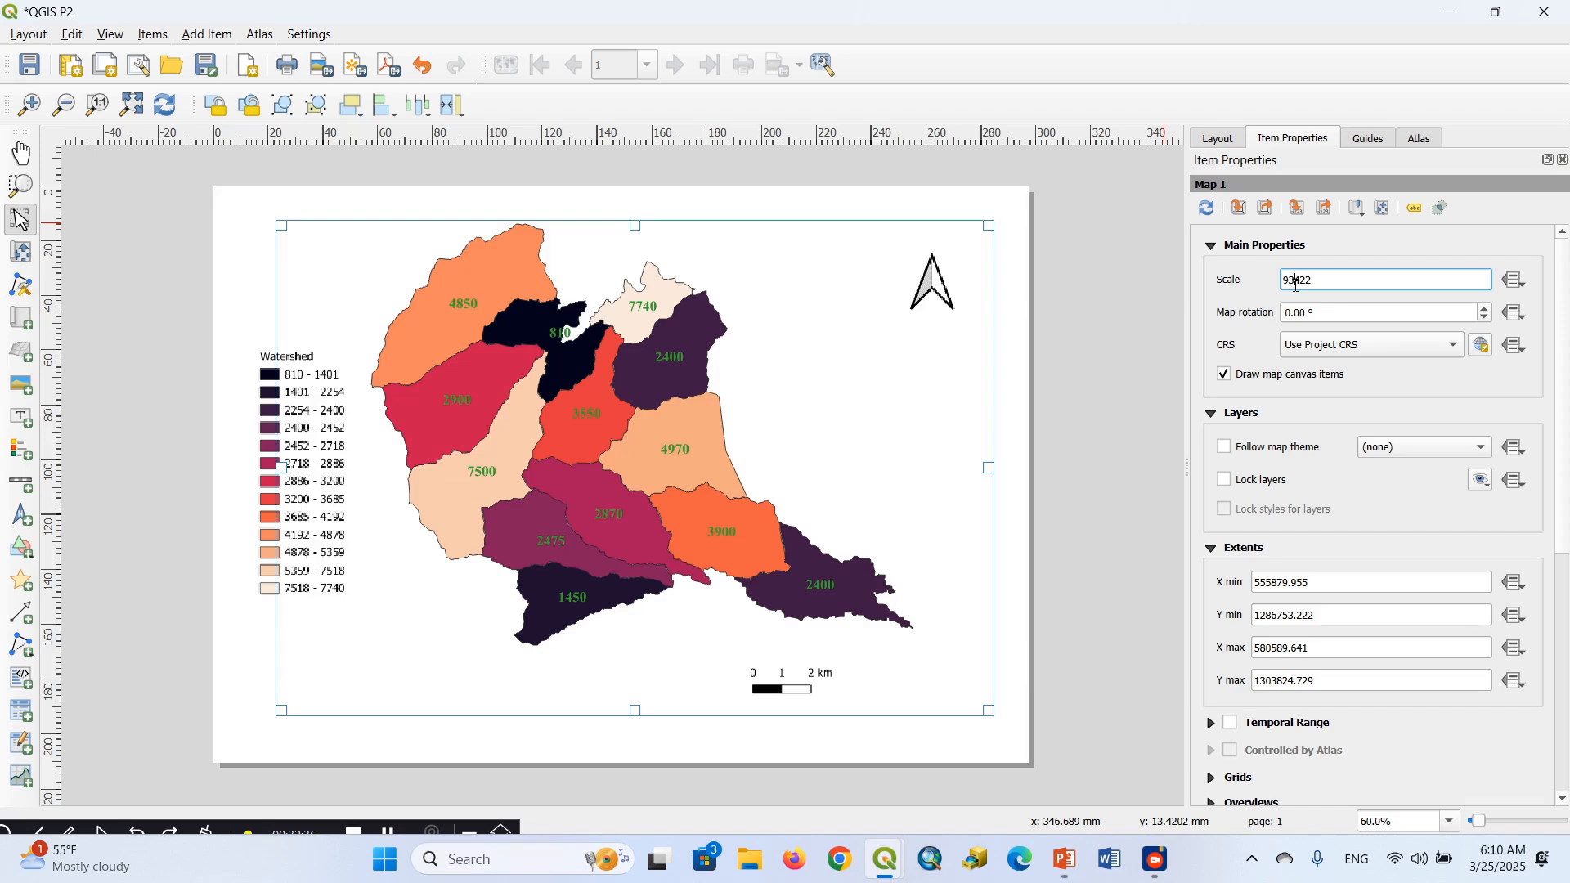
{"action": "key", "text": "Return"}
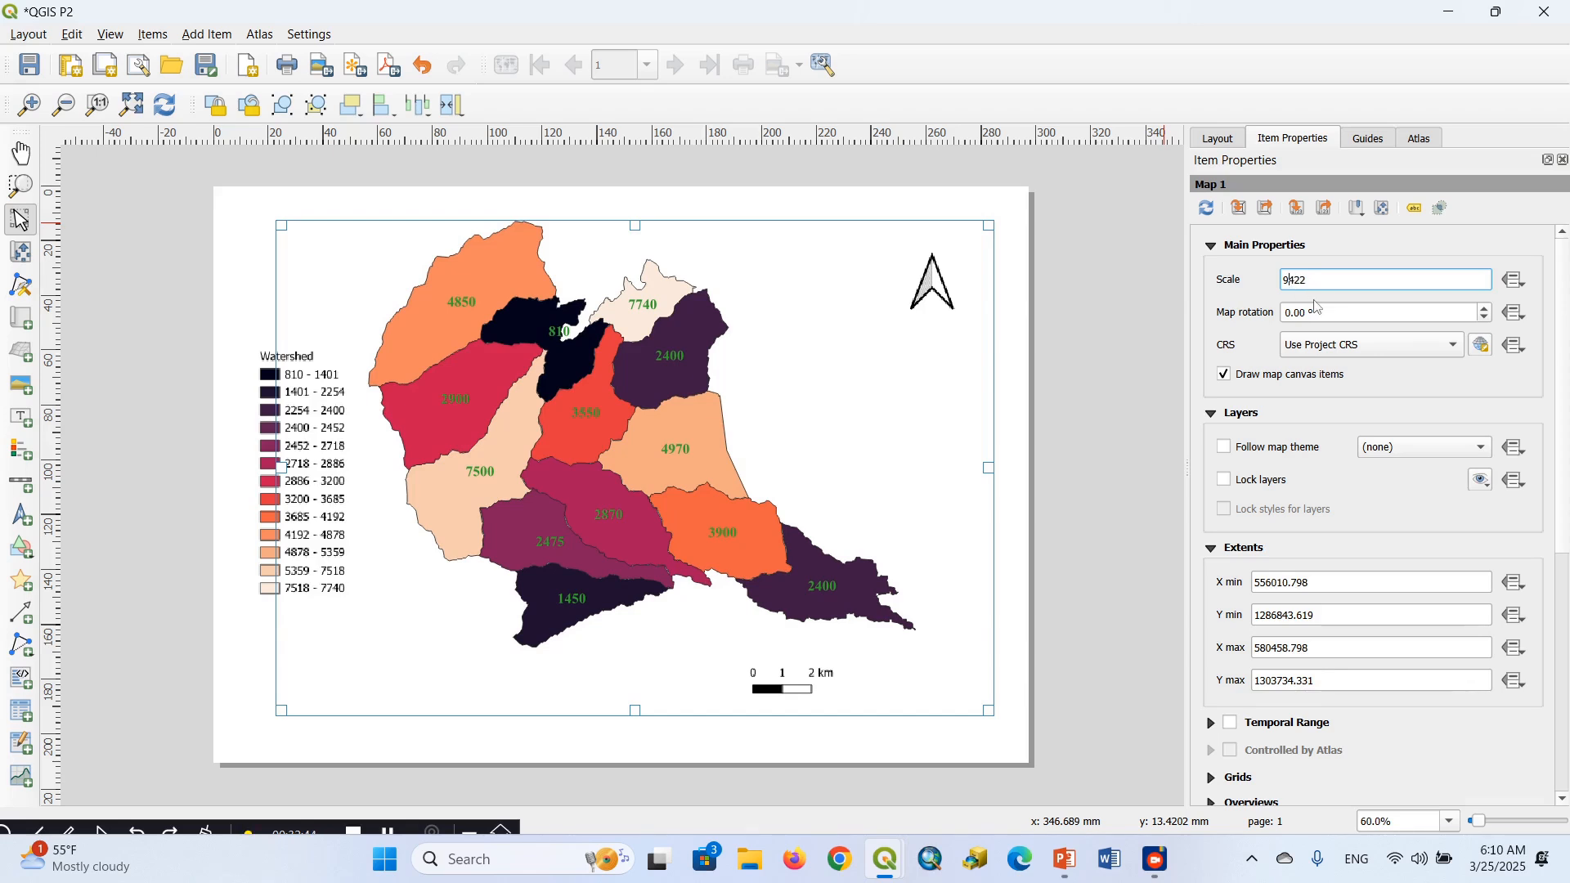
{"action": "key", "text": "Return"}
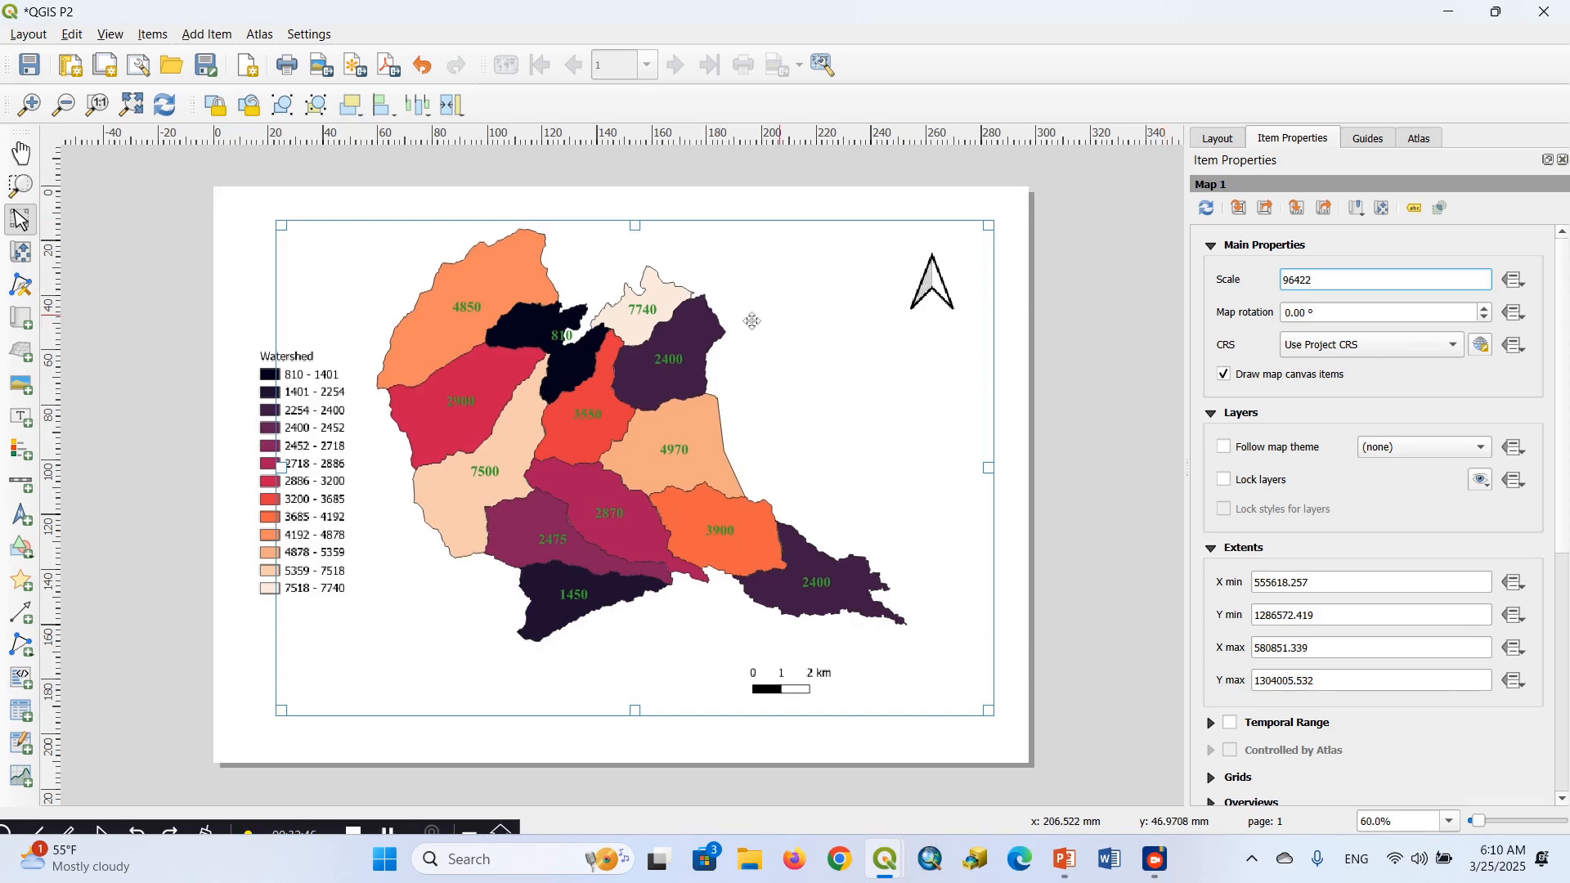
Move the legend into the map frame's lower-left corner, then select the map item
{"action": "left_click", "coordinate": [331, 485]}
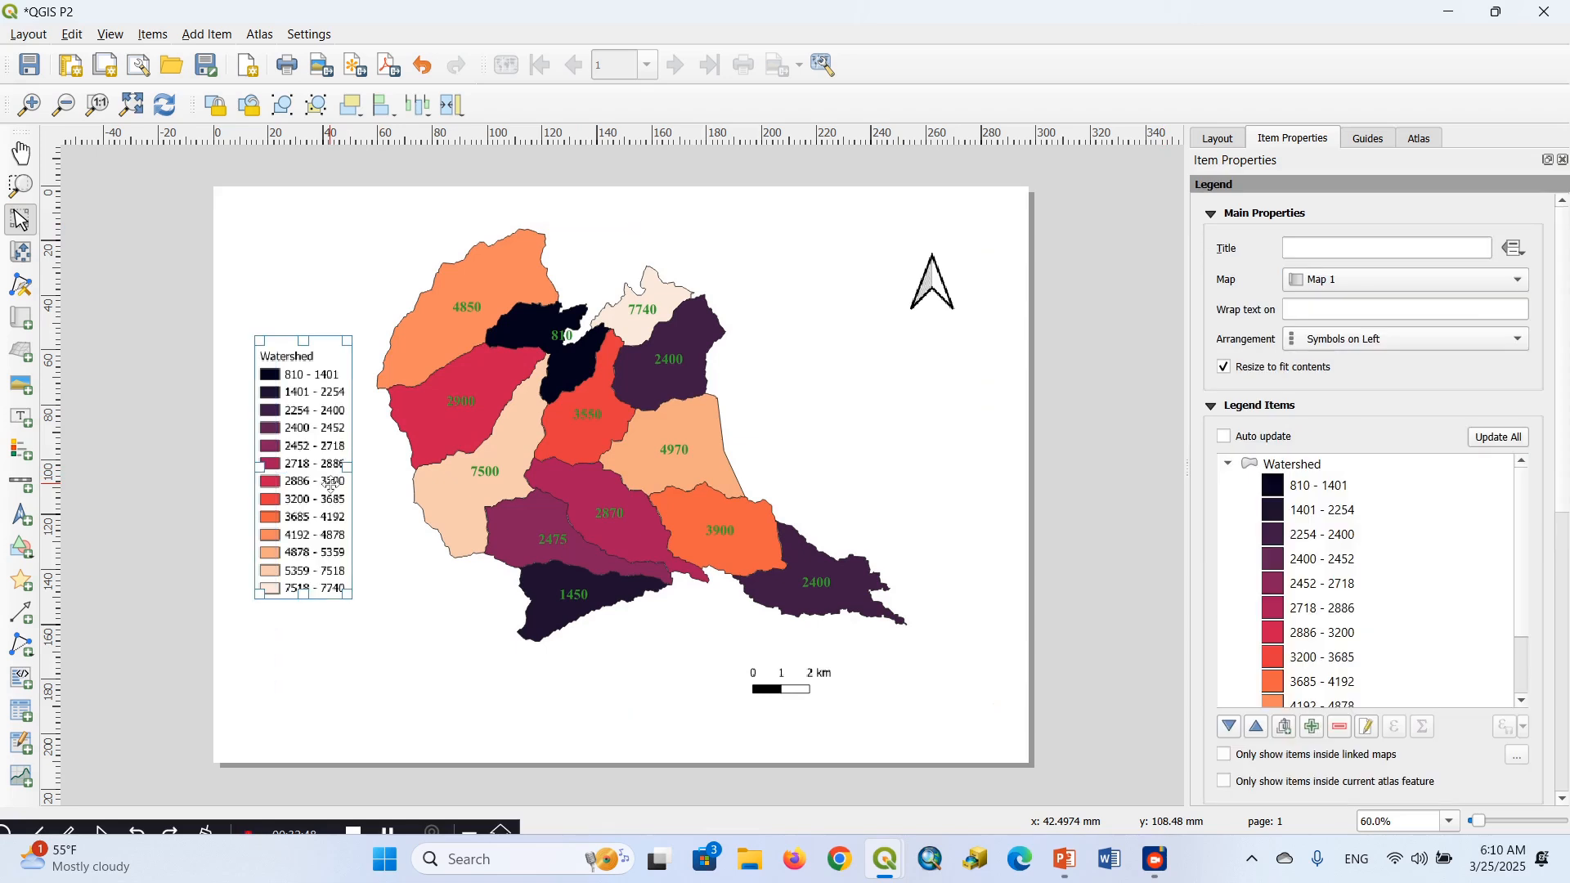
{"action": "left_click_drag", "start_coordinate": [331, 485], "coordinate": [376, 579]}
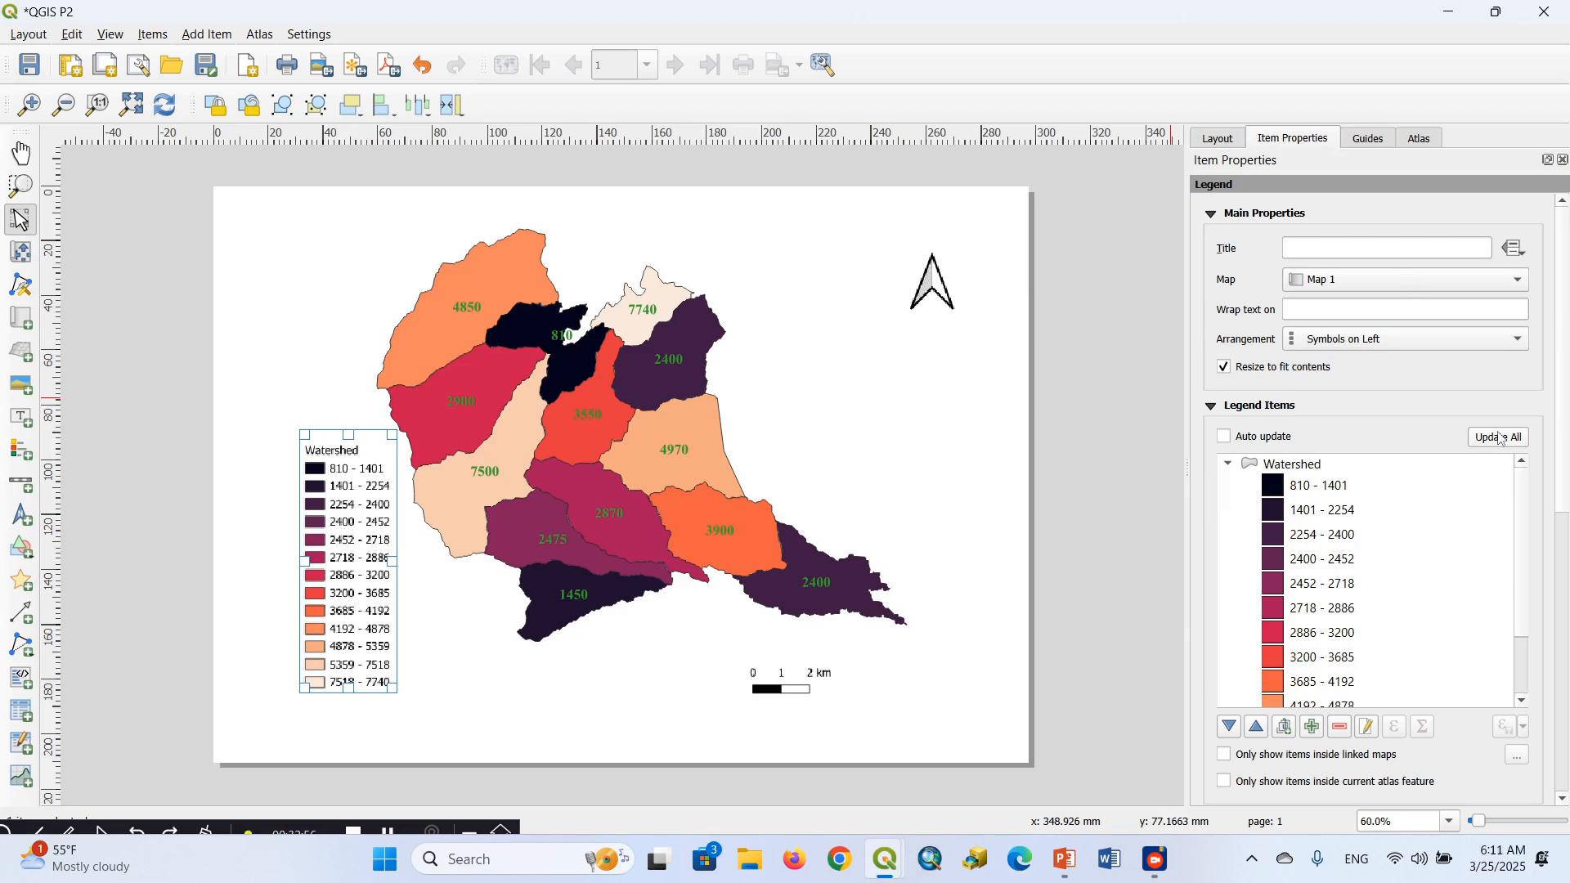
{"action": "left_click", "coordinate": [848, 568]}
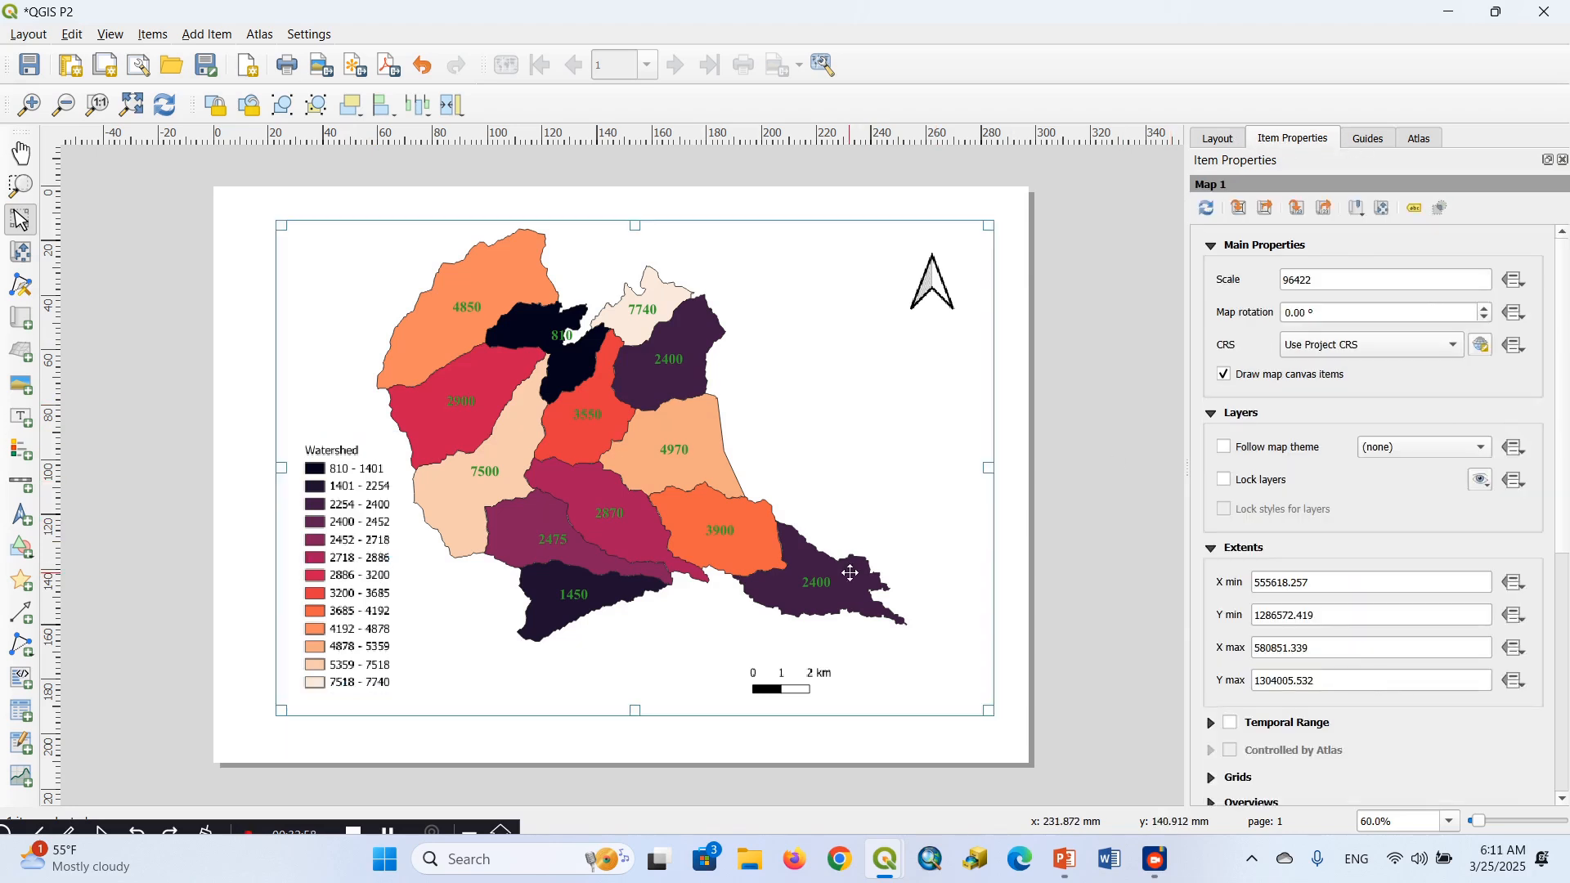
Enable a frame around the Watershed legend
{"action": "left_click", "coordinate": [319, 638]}
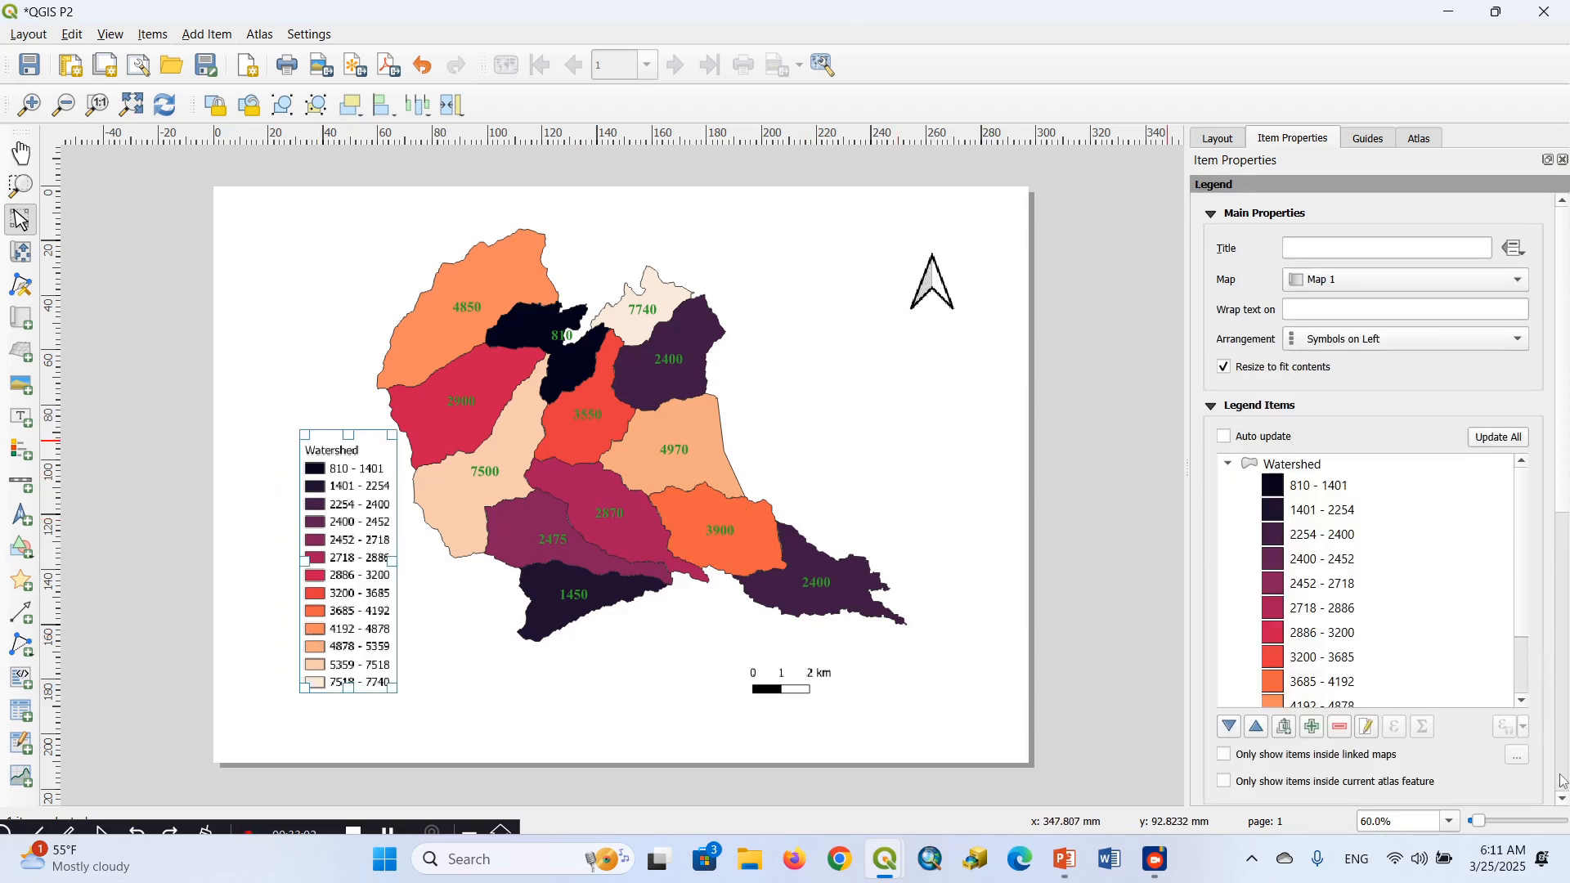
{"action": "left_click", "coordinate": [1563, 800]}
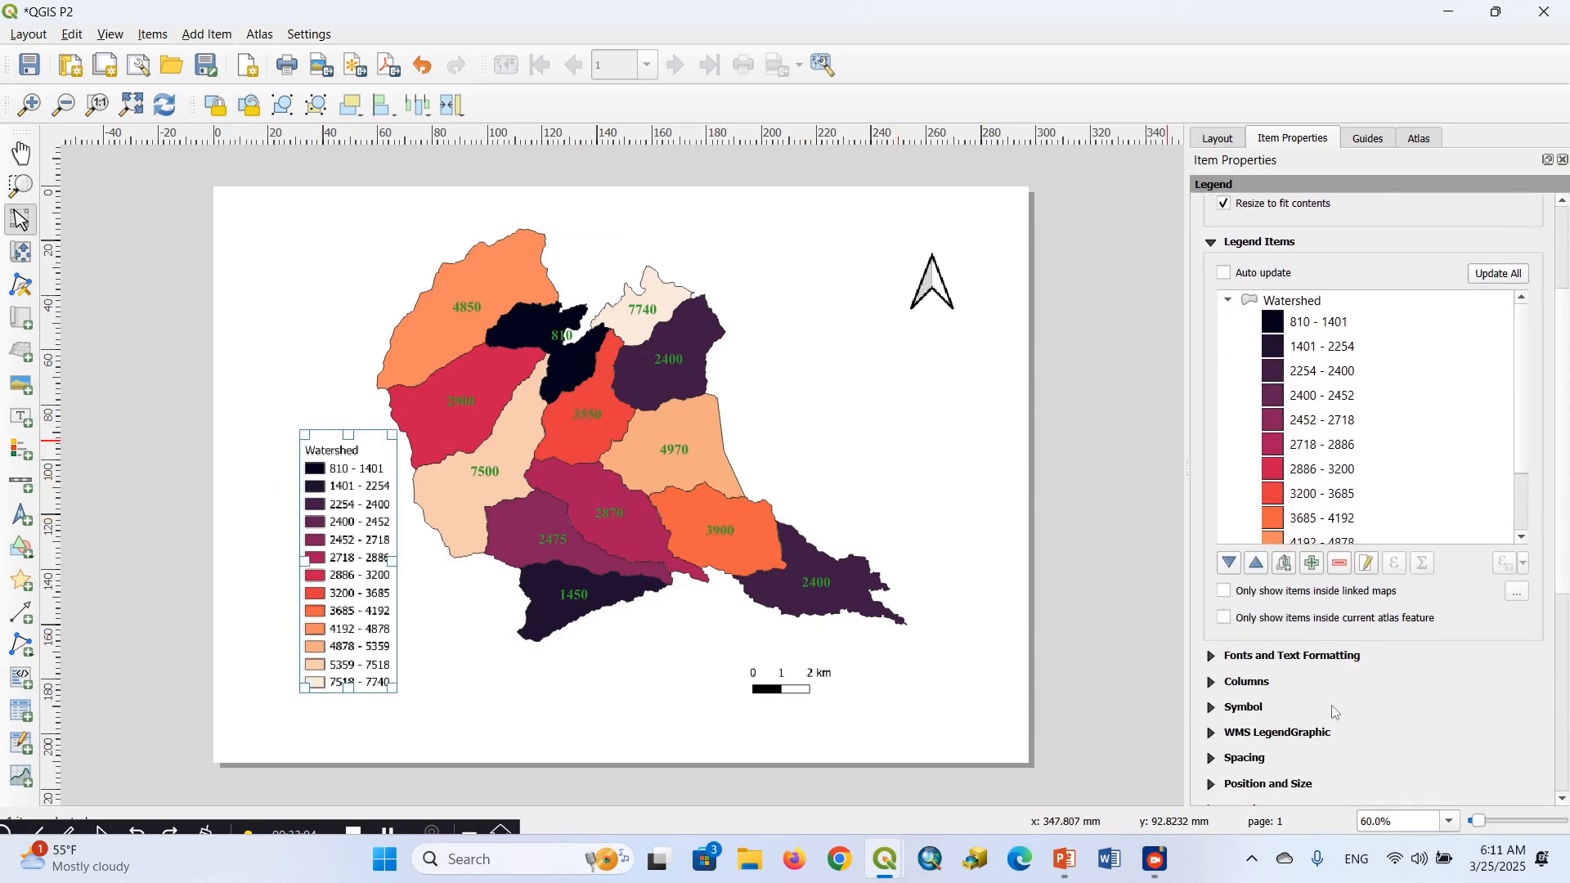
{"action": "left_click", "coordinate": [1563, 800]}
{"action": "left_click", "coordinate": [1563, 800]}
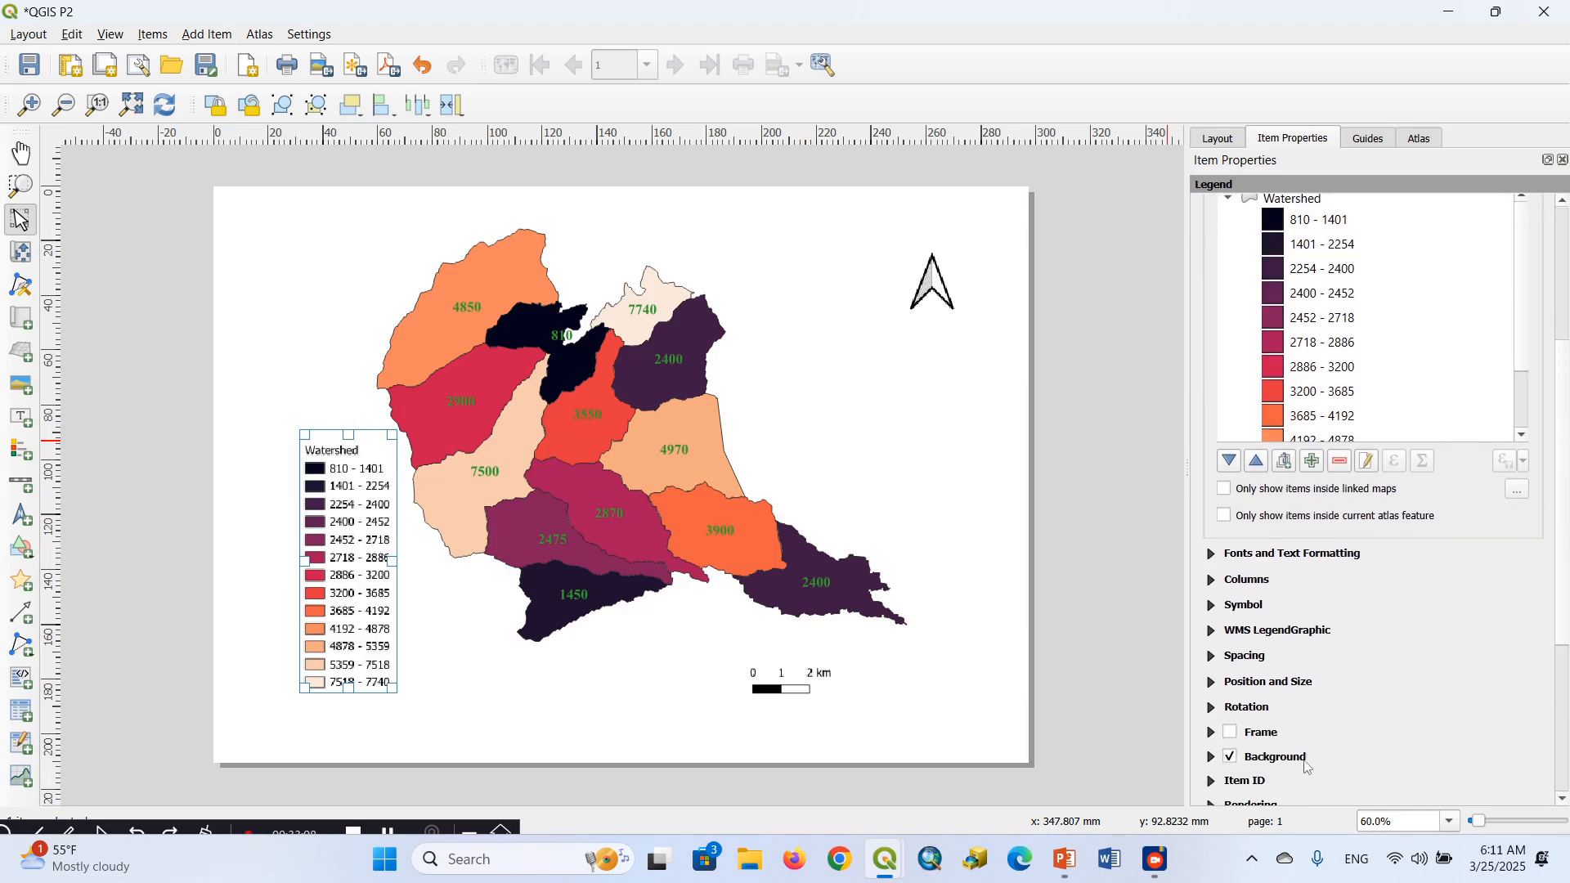
{"action": "left_click", "coordinate": [1231, 732]}
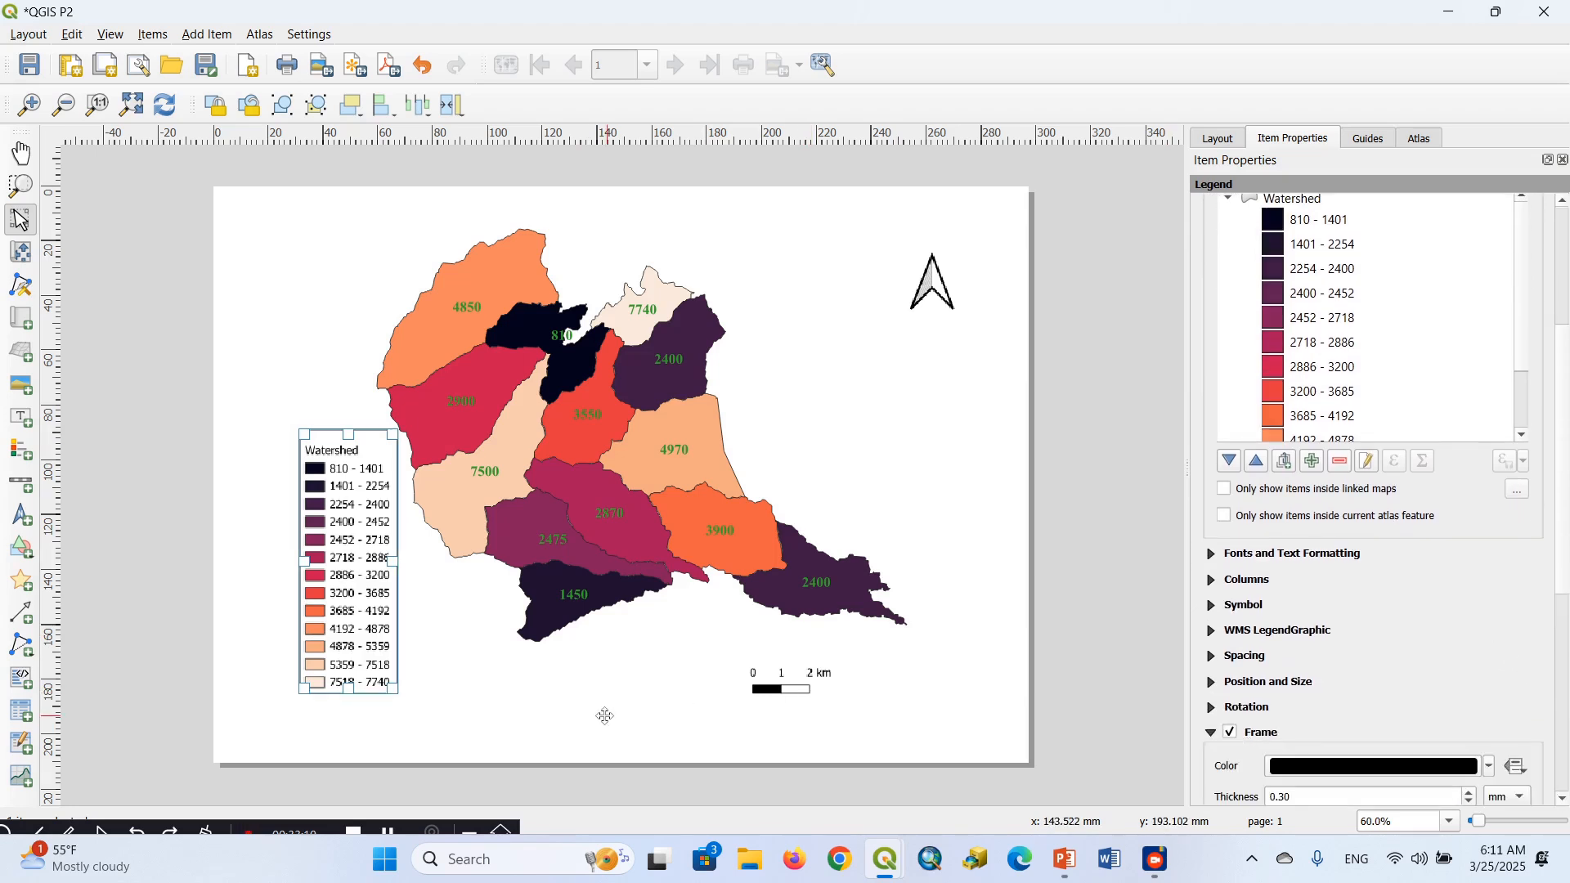
Extend the map frame slightly upward and shift the map content right and down, away from the legend
{"action": "left_click", "coordinate": [580, 709]}
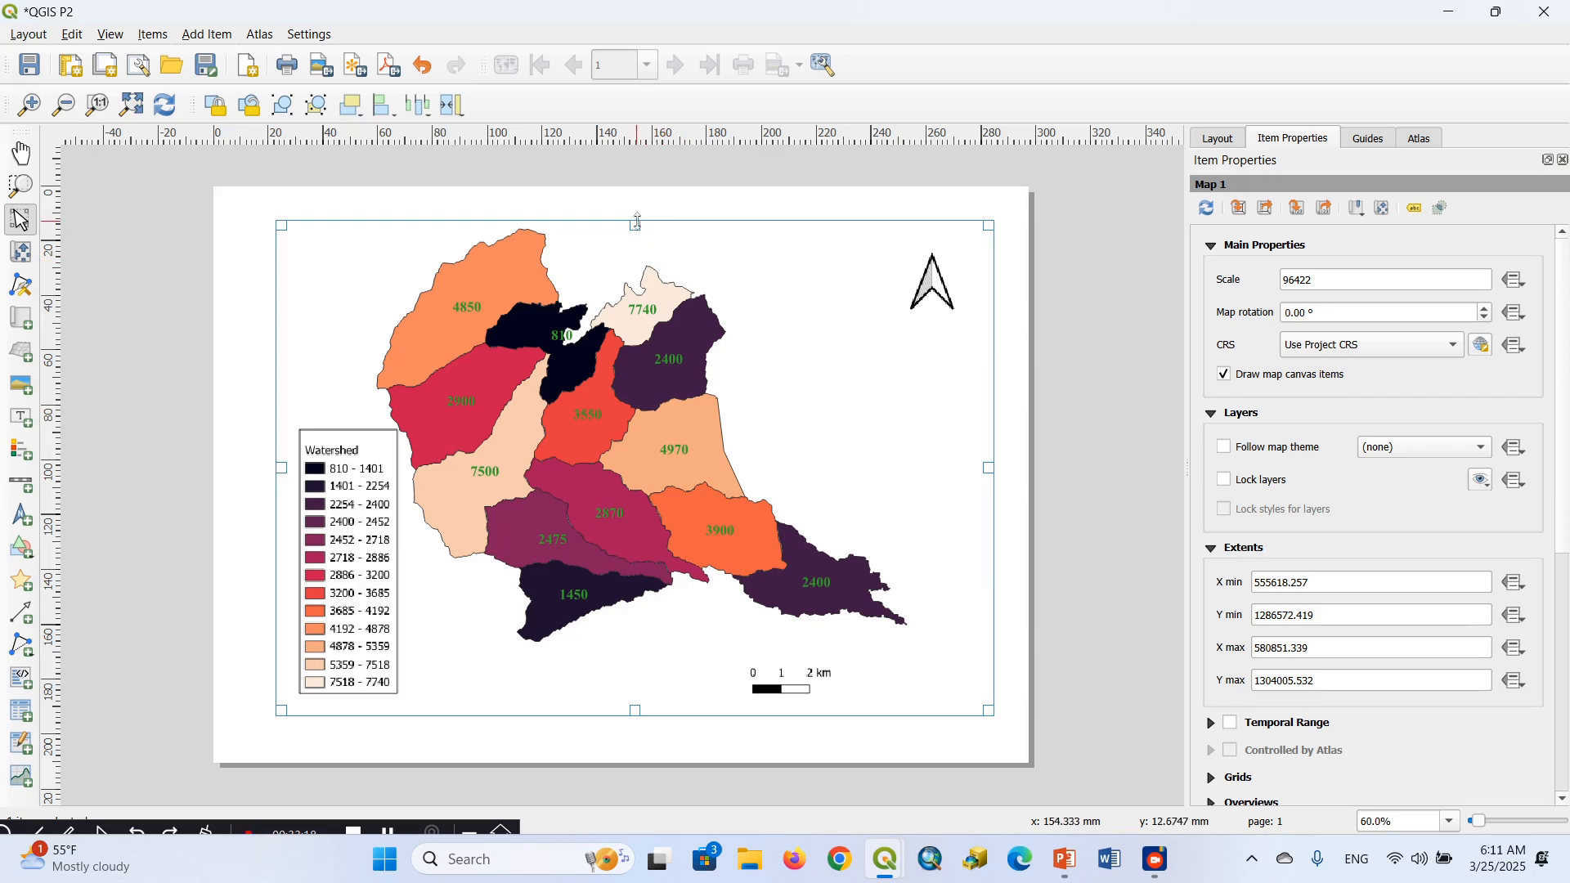
{"action": "left_click_drag", "start_coordinate": [635, 222], "coordinate": [635, 208]}
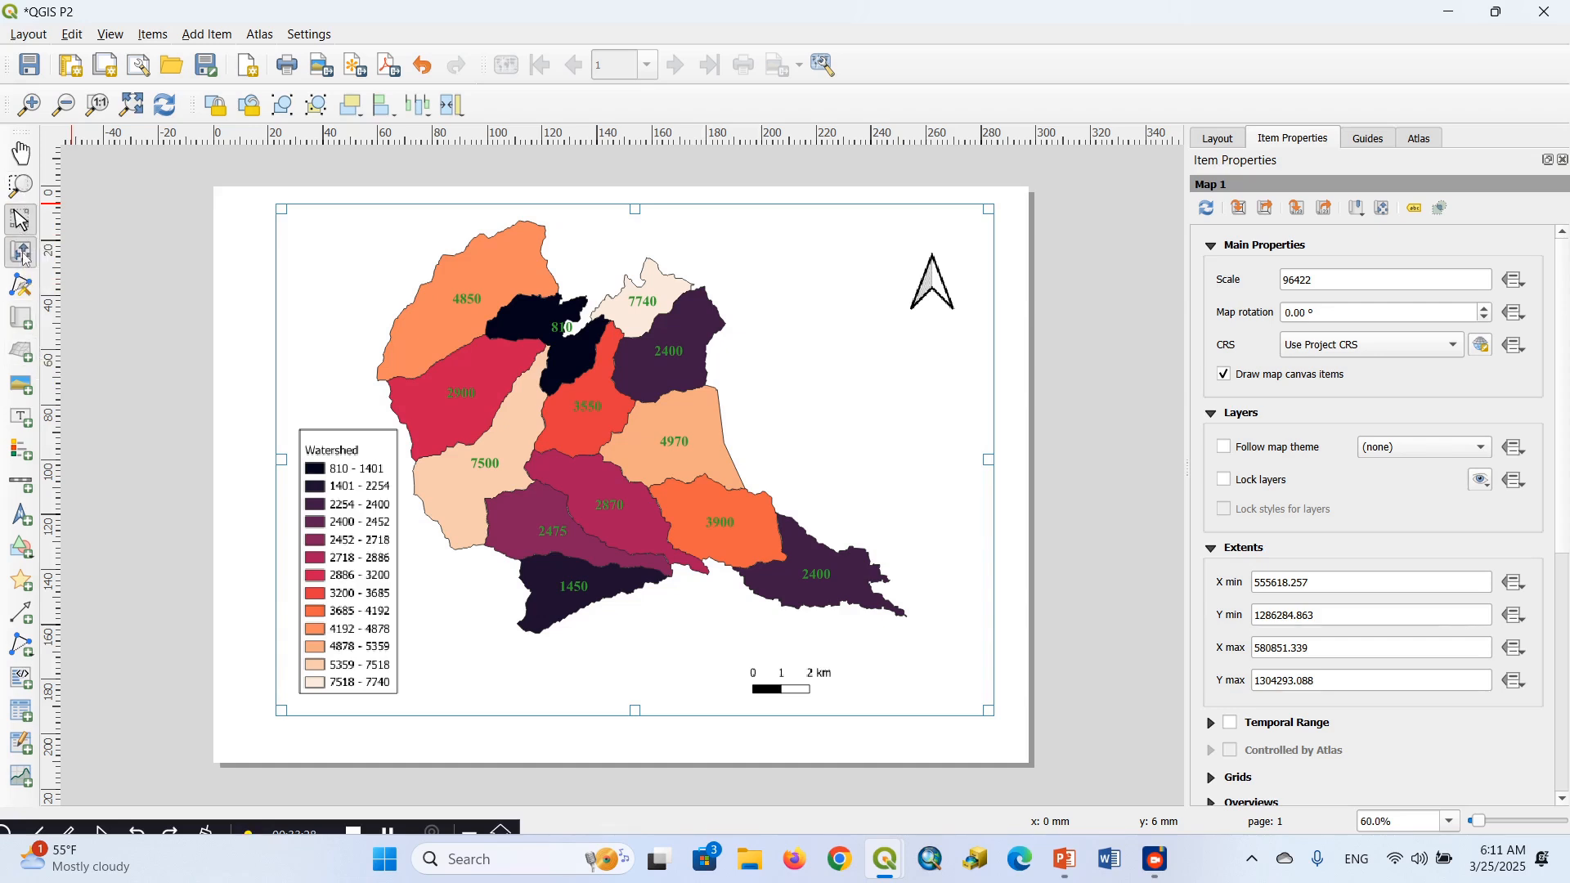
{"action": "left_click", "coordinate": [22, 253]}
{"action": "left_click_drag", "start_coordinate": [522, 360], "coordinate": [580, 389]}
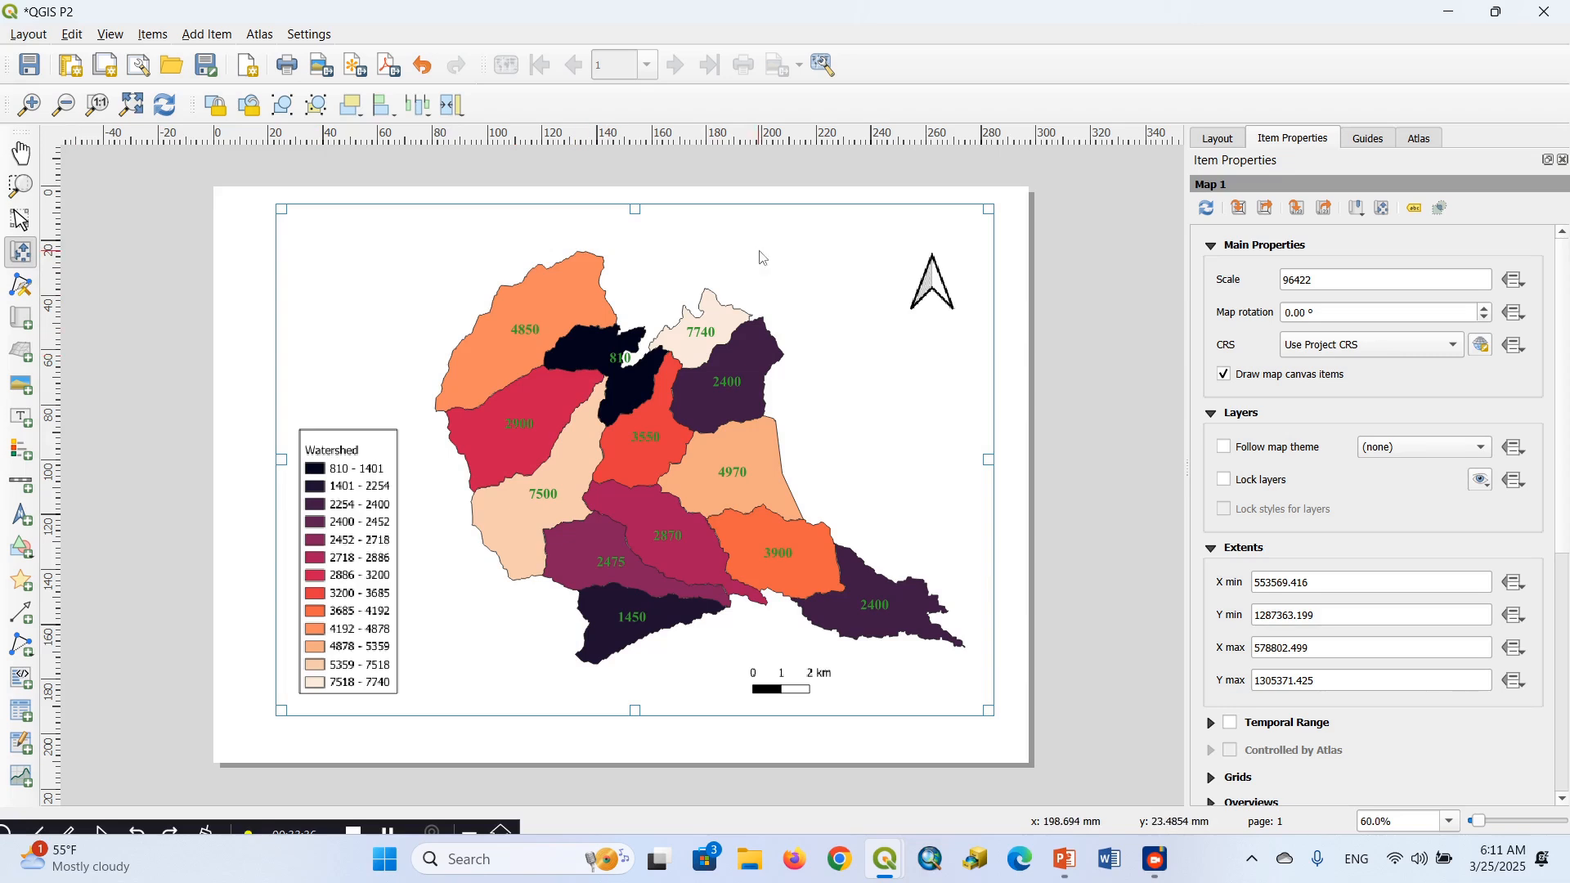
Add a label above the watersheds near the map's upper edge and set its text to "X WATERSHED POPULATION MAP"
{"action": "left_click", "coordinate": [17, 419]}
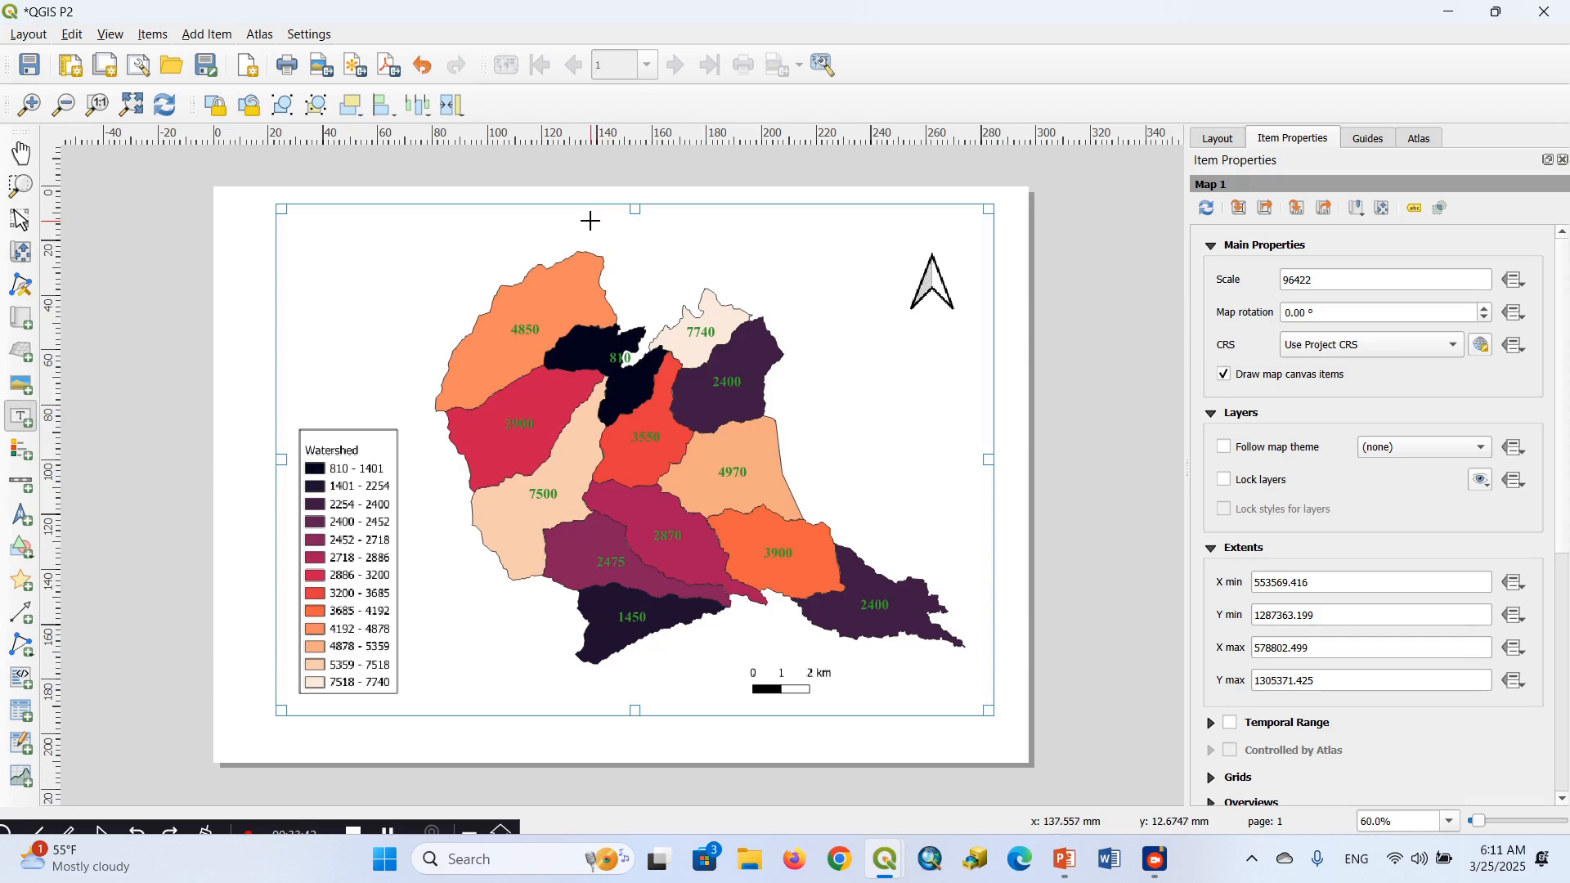
{"action": "left_click_drag", "start_coordinate": [540, 214], "coordinate": [822, 253]}
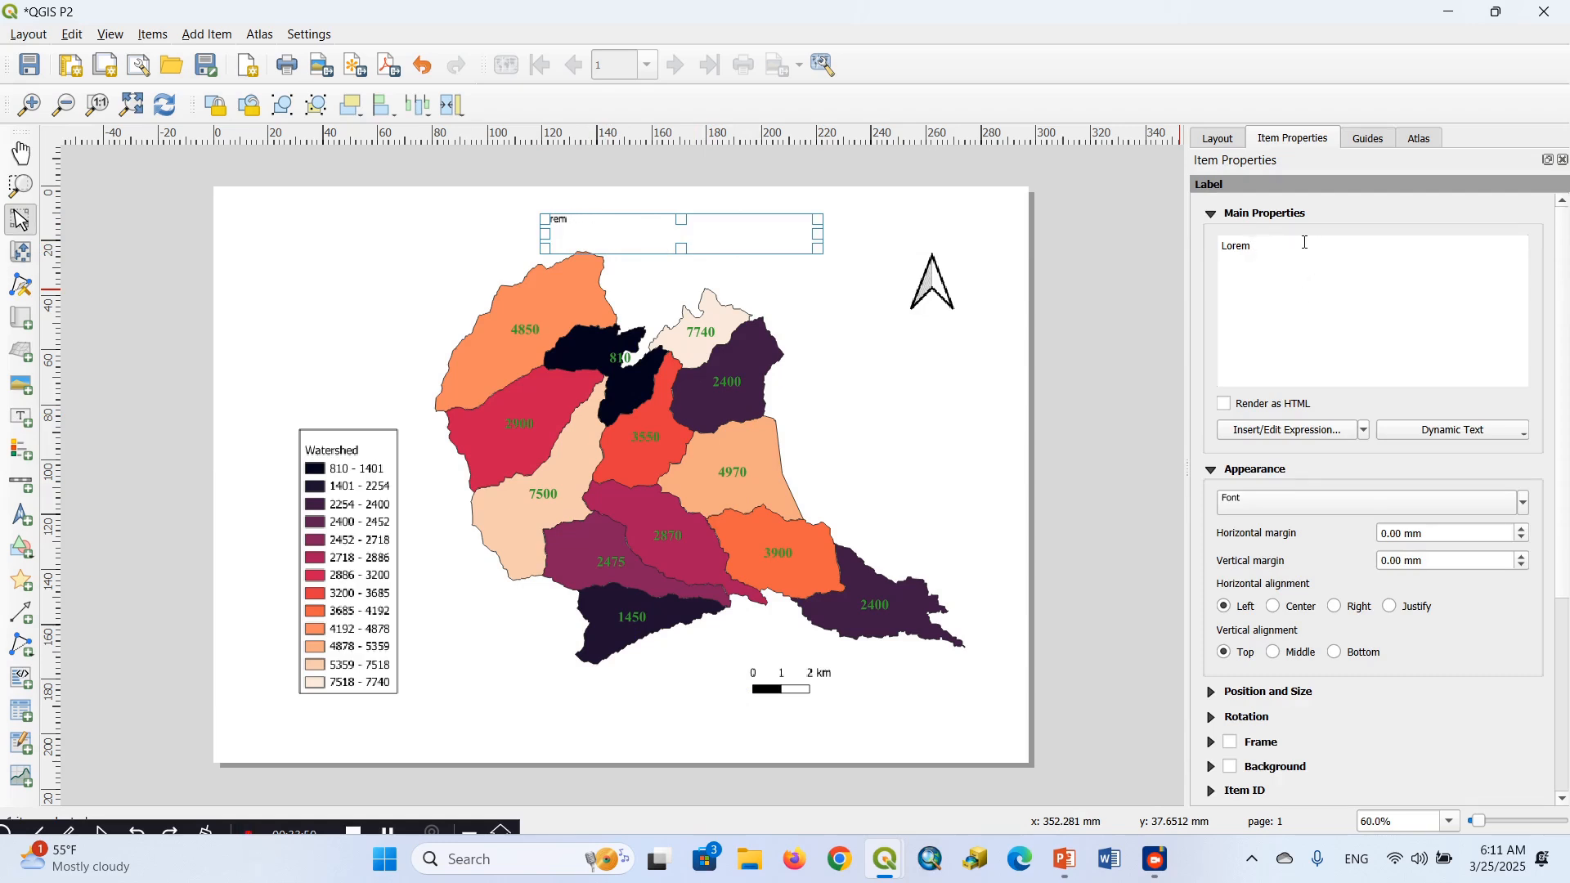
{"action": "key", "text": "BackSpace"}
{"action": "key", "text": "BackSpace"}
{"action": "key", "text": "BackSpace"}
{"action": "key", "text": "BackSpace"}
{"action": "key", "text": "BackSpace"}
{"action": "type", "text": "x"}
{"action": "key", "text": "BackSpace"}
{"action": "type", "text": "X WATERSHED"}
{"action": "type", "text": "POP"}
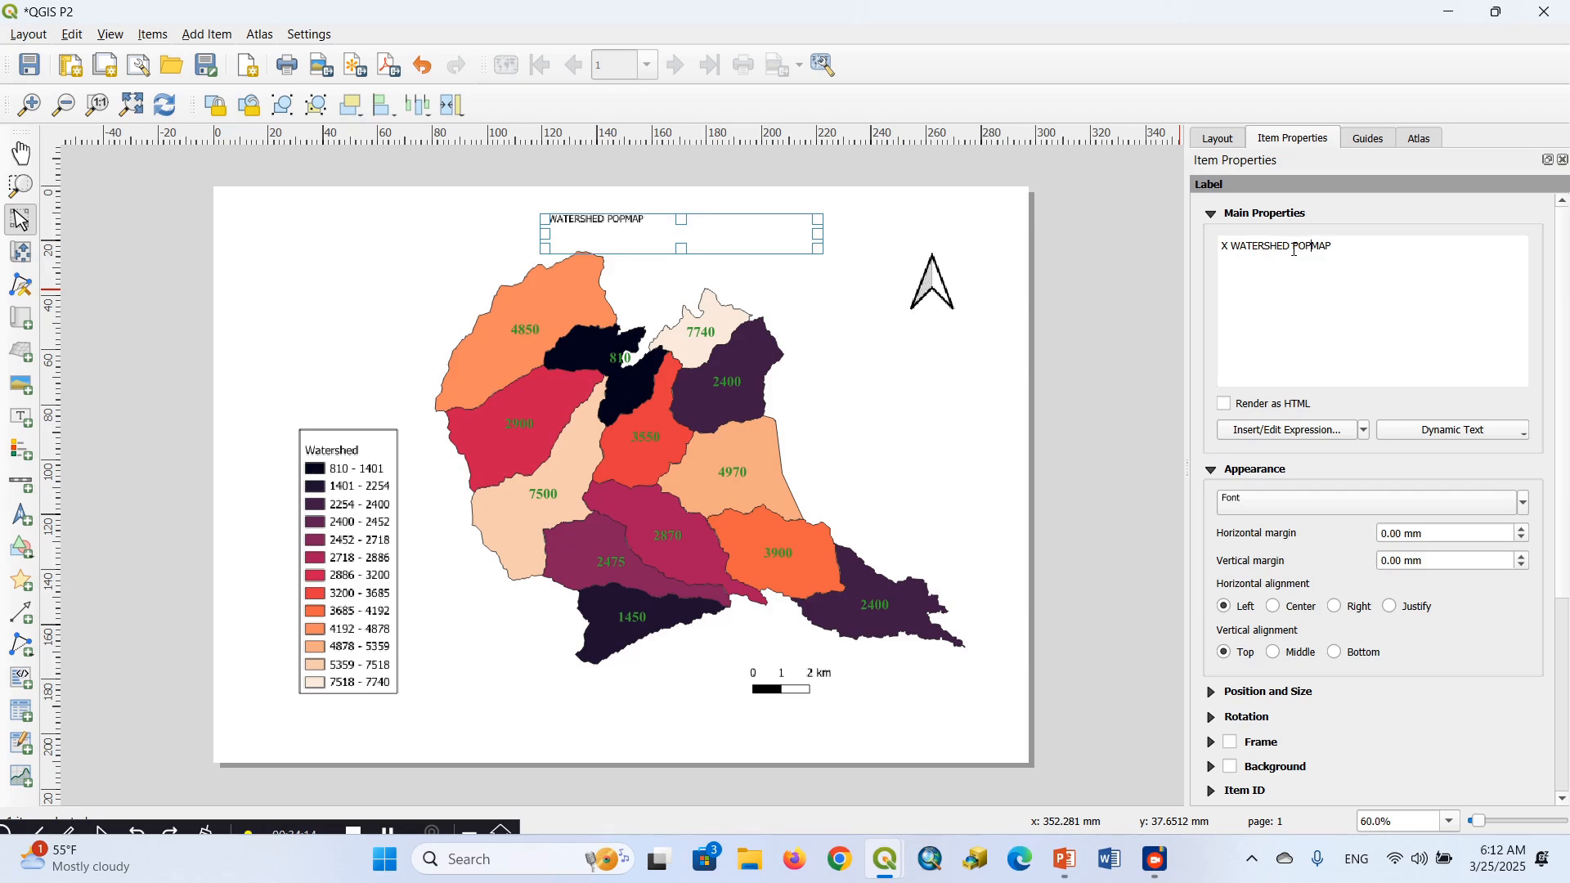
{"action": "type", "text": "ULATION"}
Set the title label's font size to 21 points and align its text to center horizontally and middle vertically
{"action": "left_click", "coordinate": [1523, 503]}
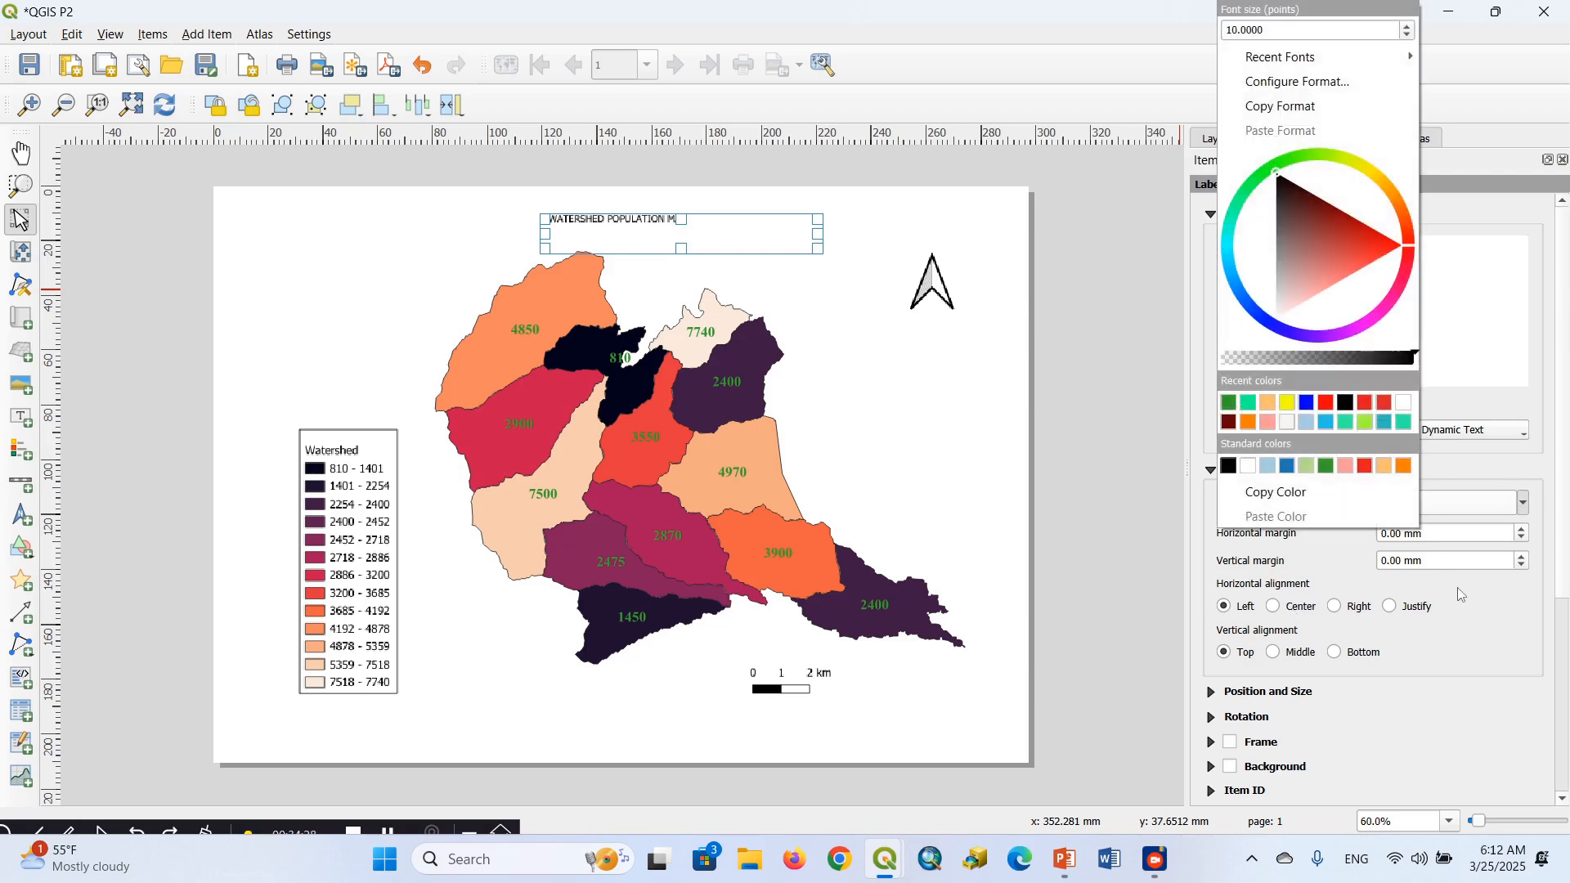
{"action": "left_click", "coordinate": [1495, 609]}
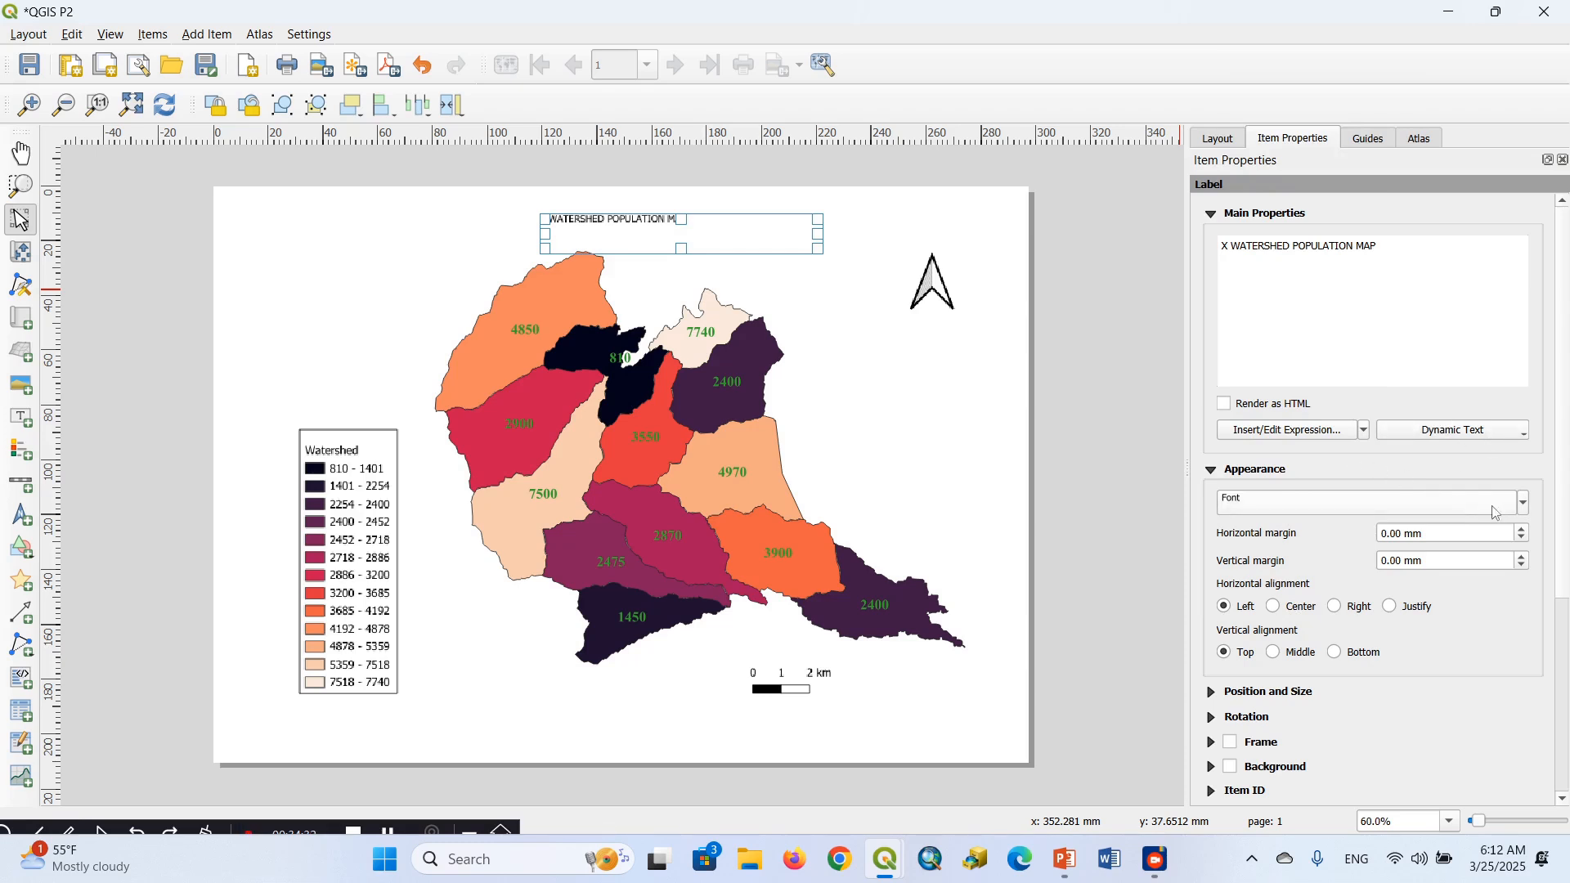
{"action": "left_click", "coordinate": [1525, 506]}
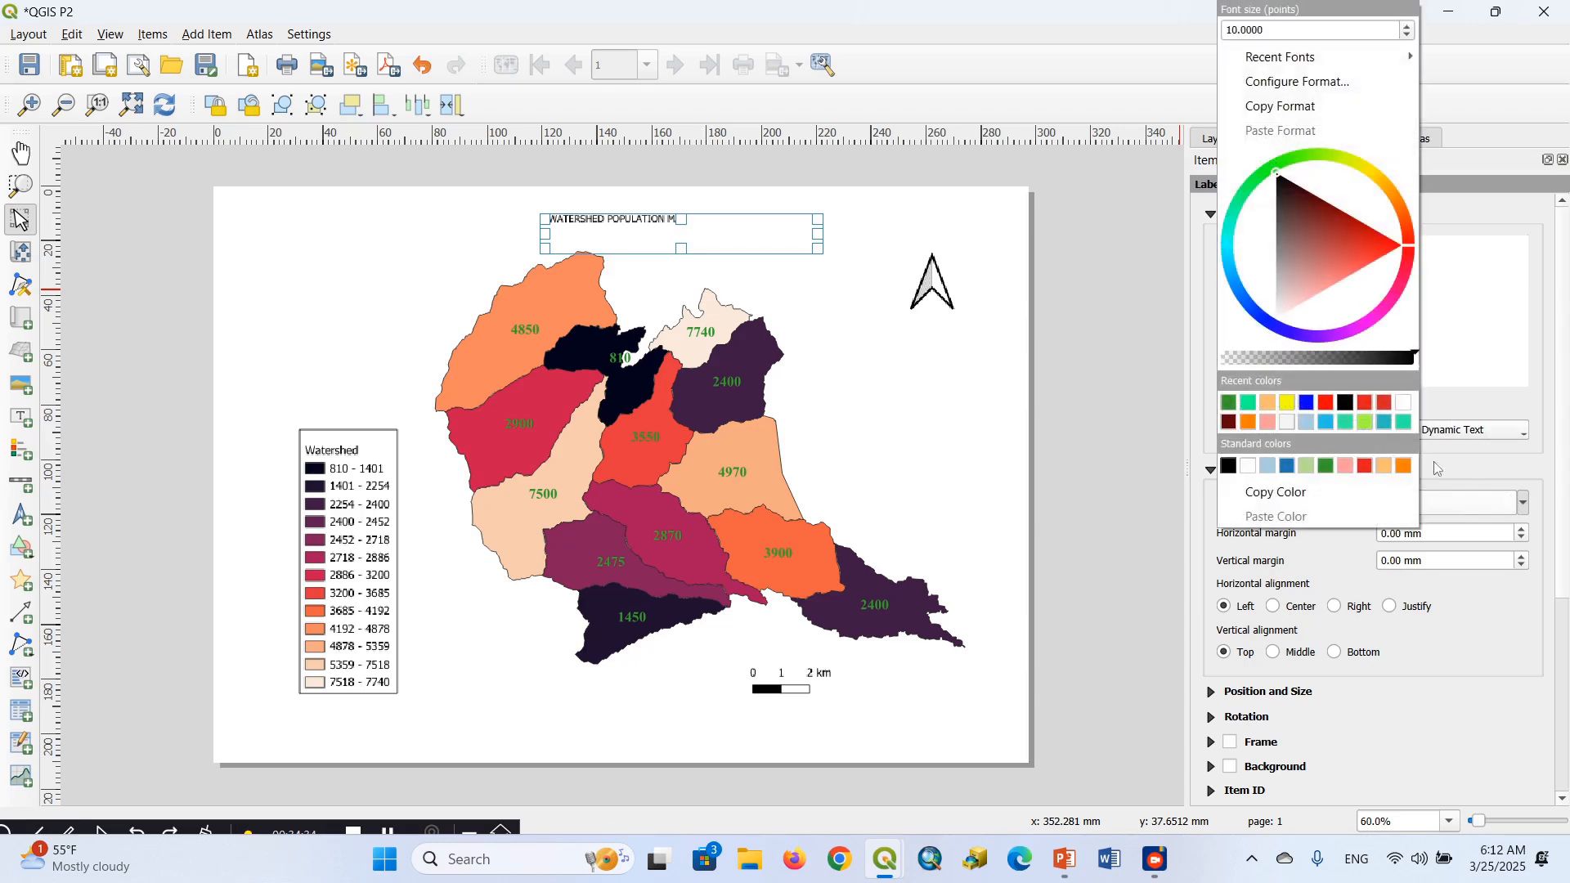
{"action": "left_click", "coordinate": [1408, 28]}
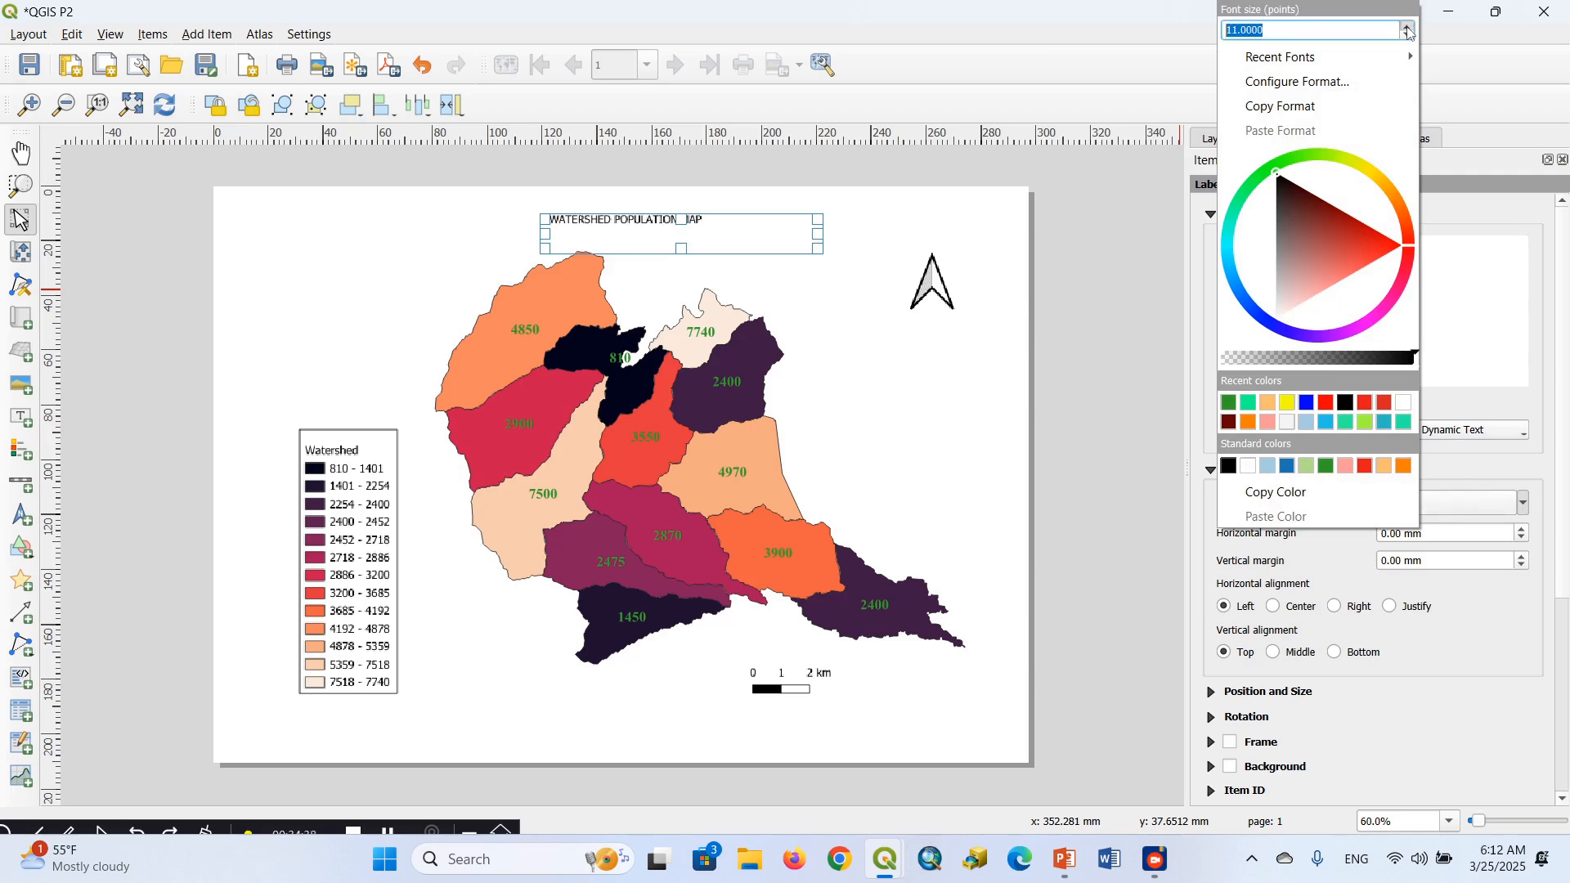
{"action": "left_click", "coordinate": [1408, 28]}
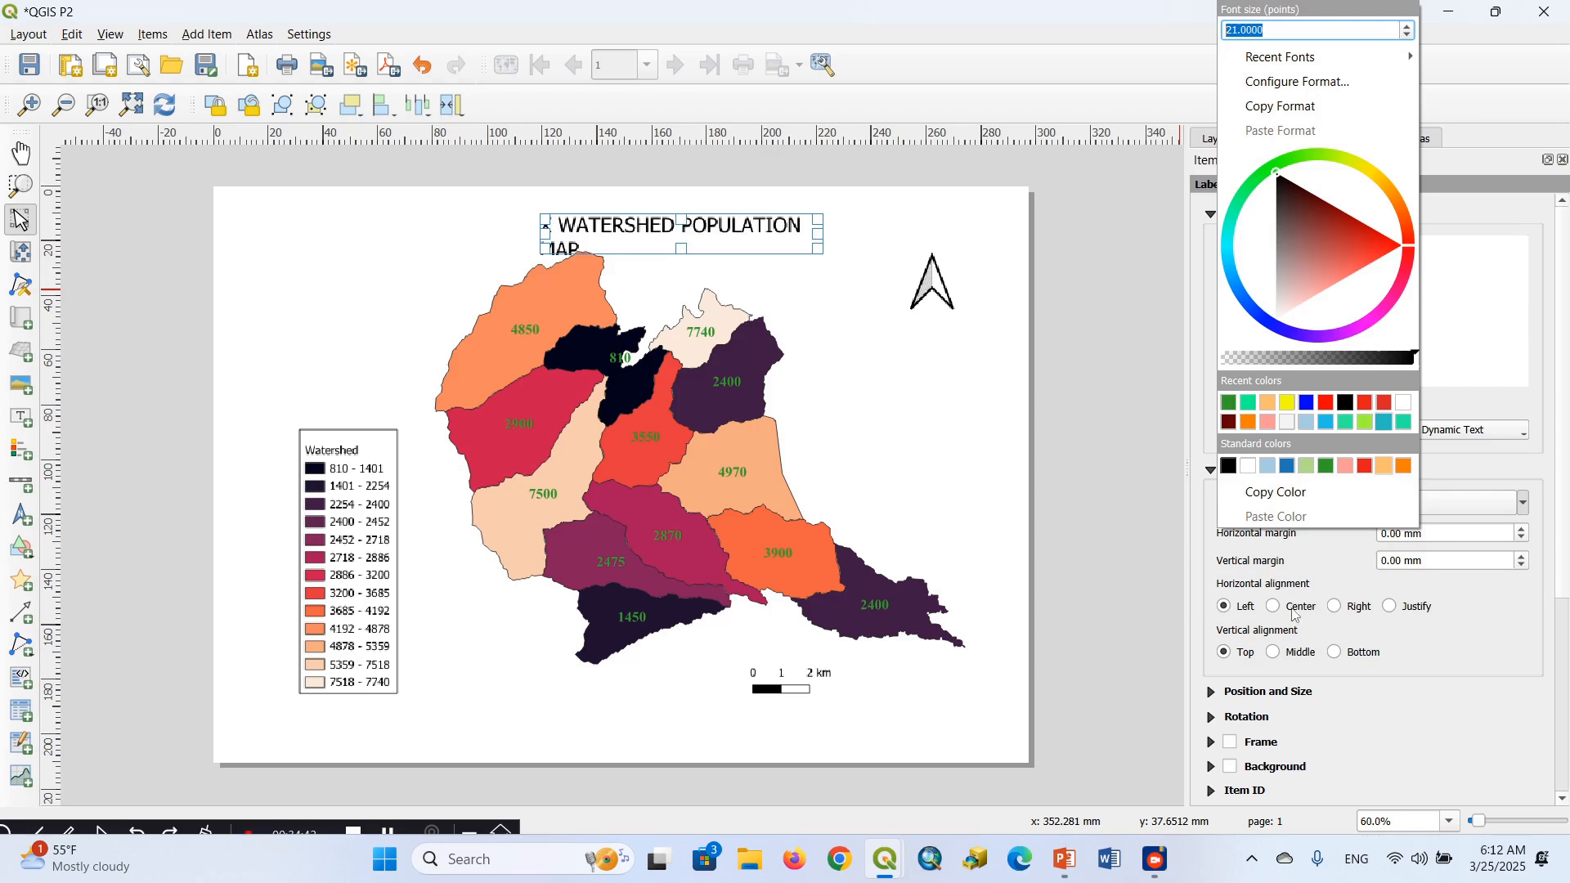
{"action": "left_click", "coordinate": [1275, 607]}
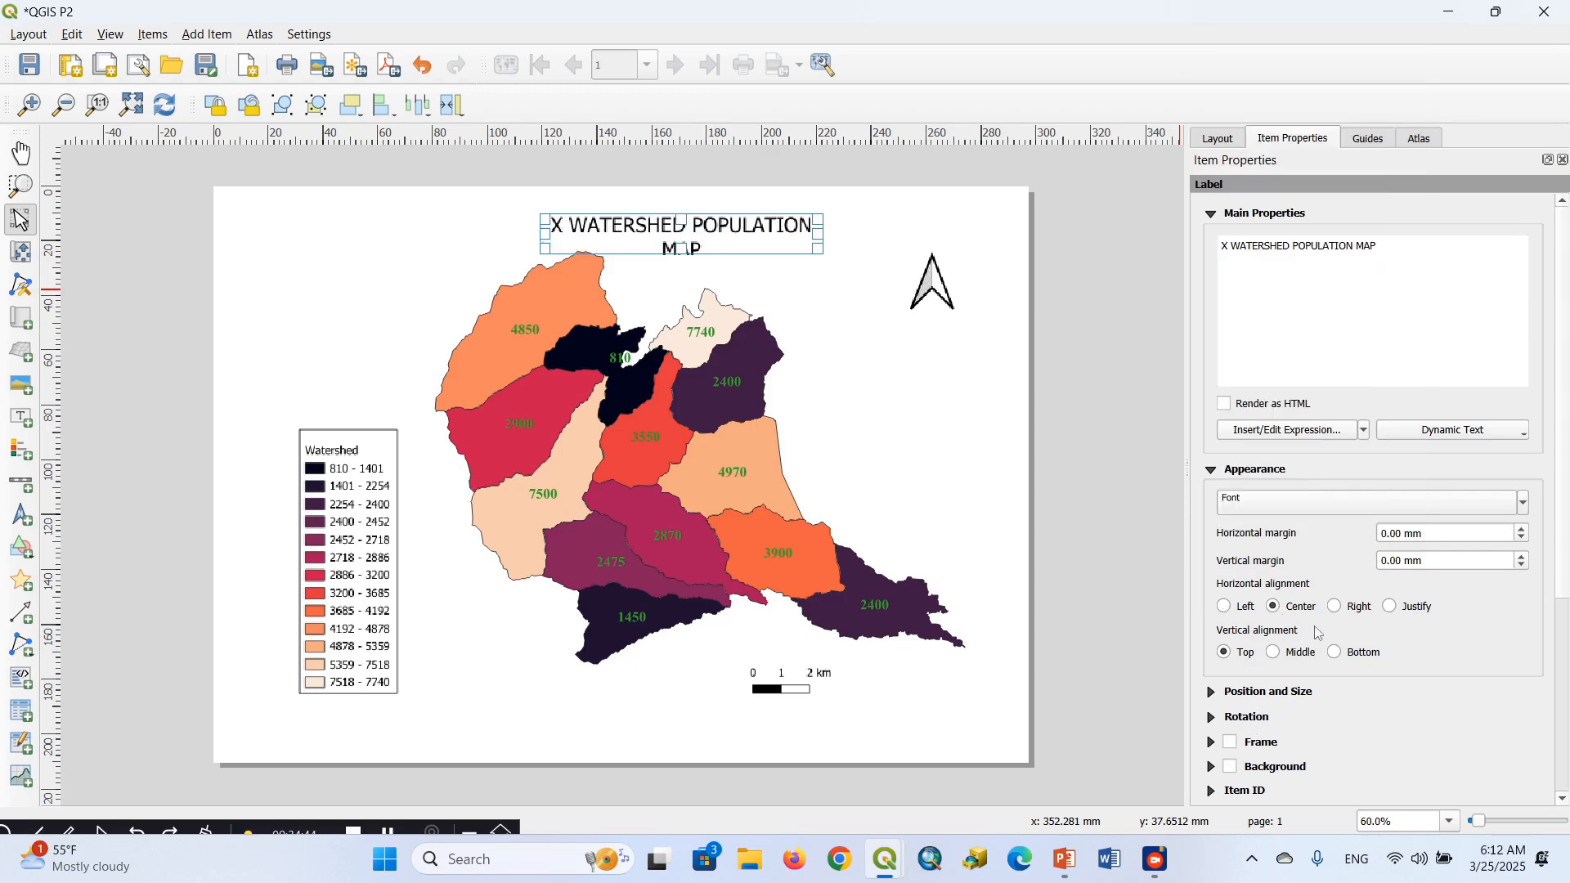
{"action": "left_click", "coordinate": [1274, 652]}
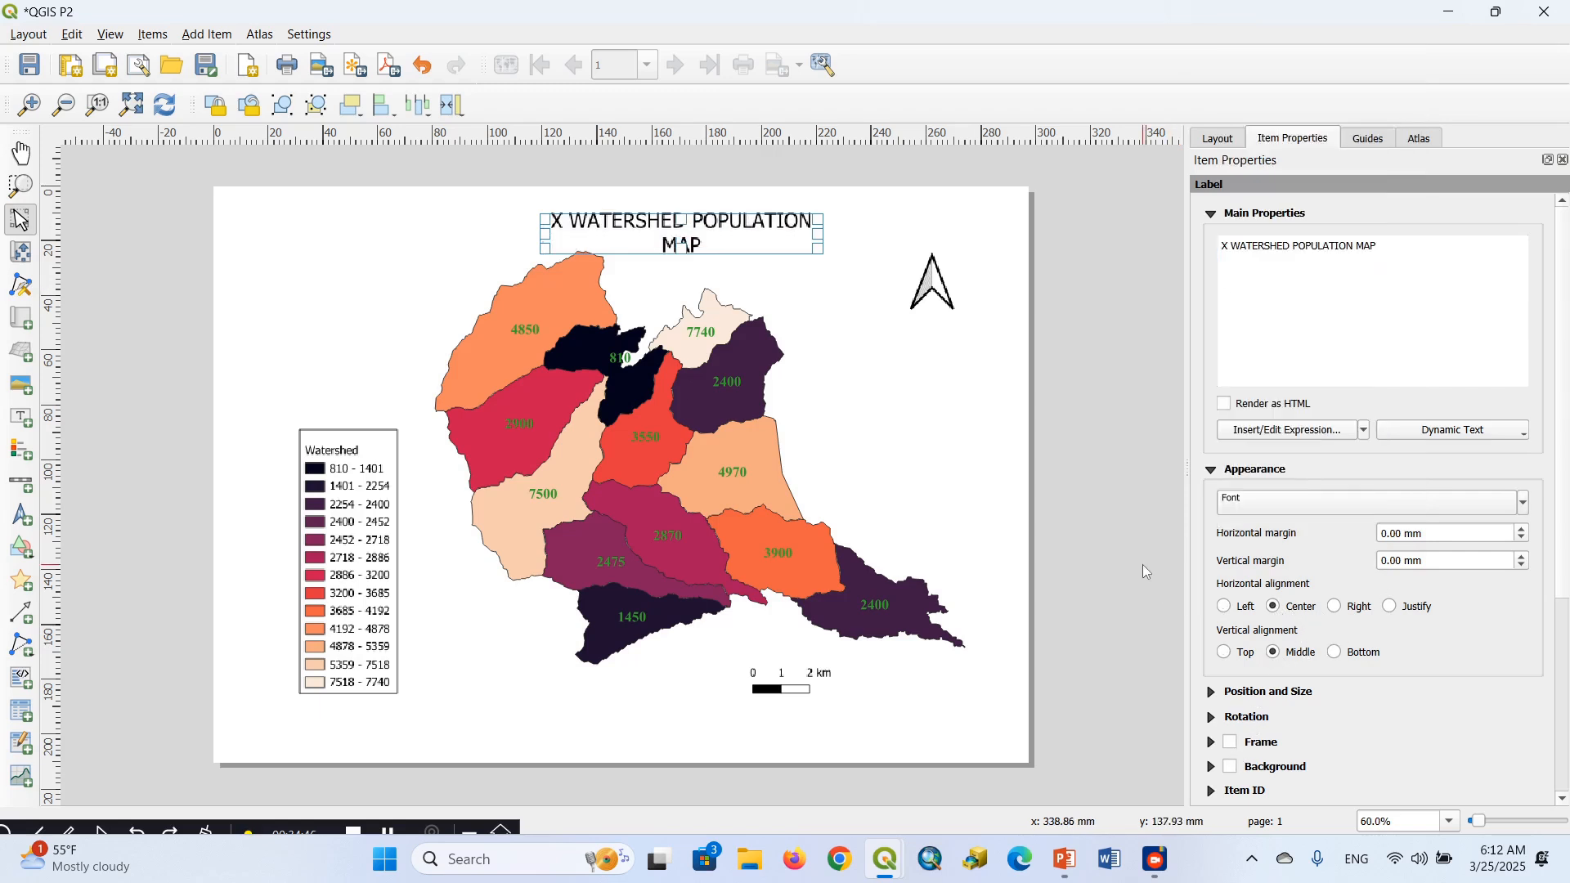
Enable a frame around the title label and widen it on both sides so the title fits on one line
{"action": "left_click", "coordinate": [1231, 744]}
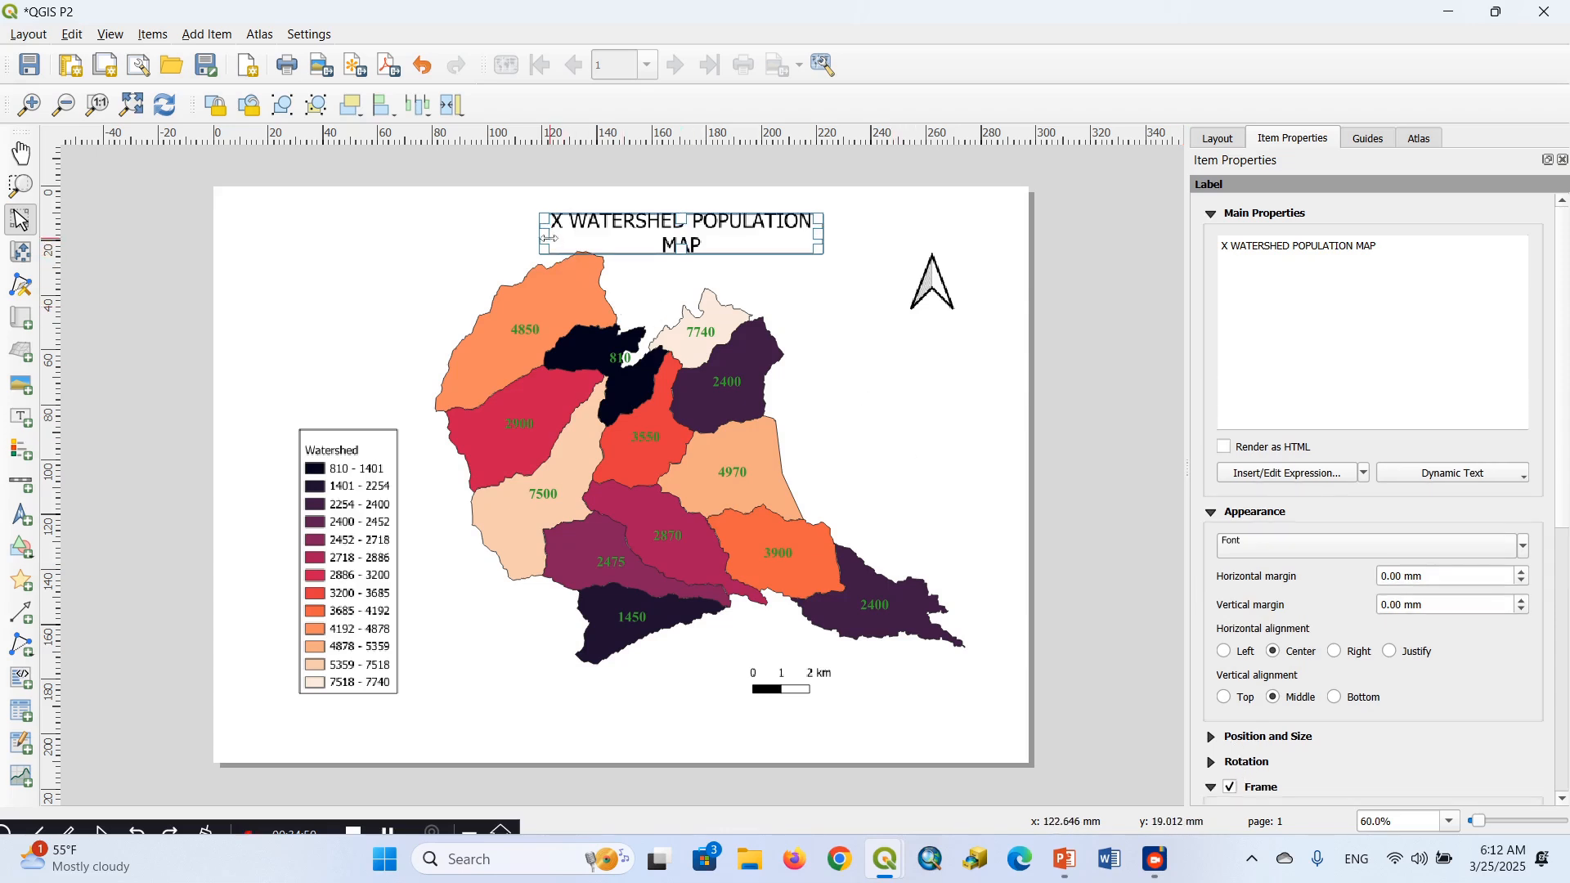
{"action": "left_click_drag", "start_coordinate": [549, 238], "coordinate": [446, 238]}
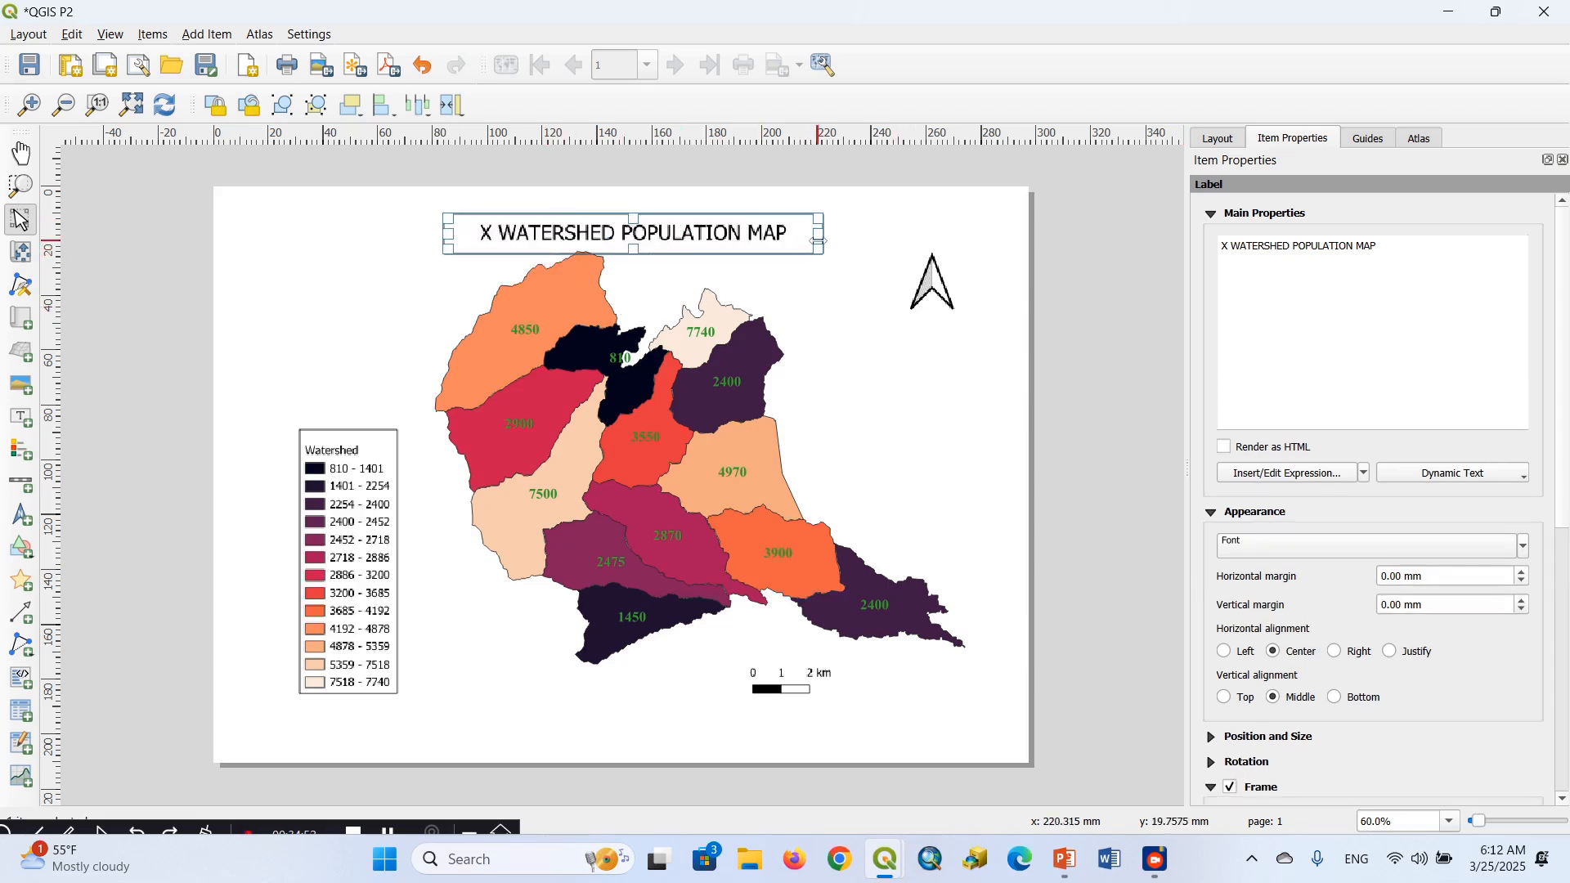
{"action": "left_click_drag", "start_coordinate": [819, 240], "coordinate": [836, 240]}
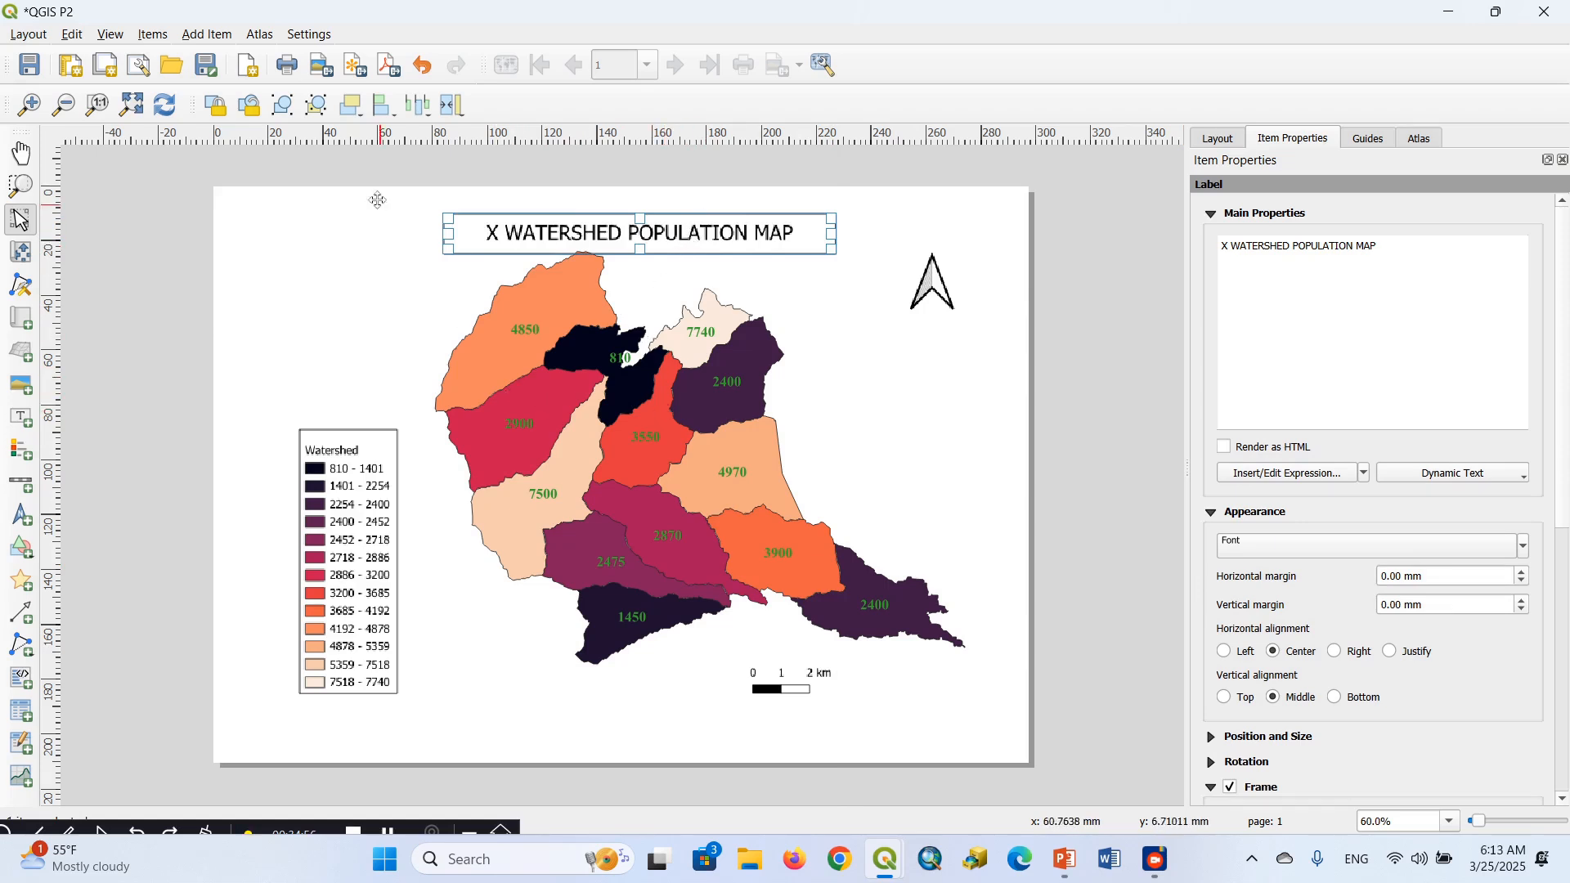
Move the map item slightly up and right, and shift its content down within the frame, clear of the title
{"action": "left_click", "coordinate": [472, 342]}
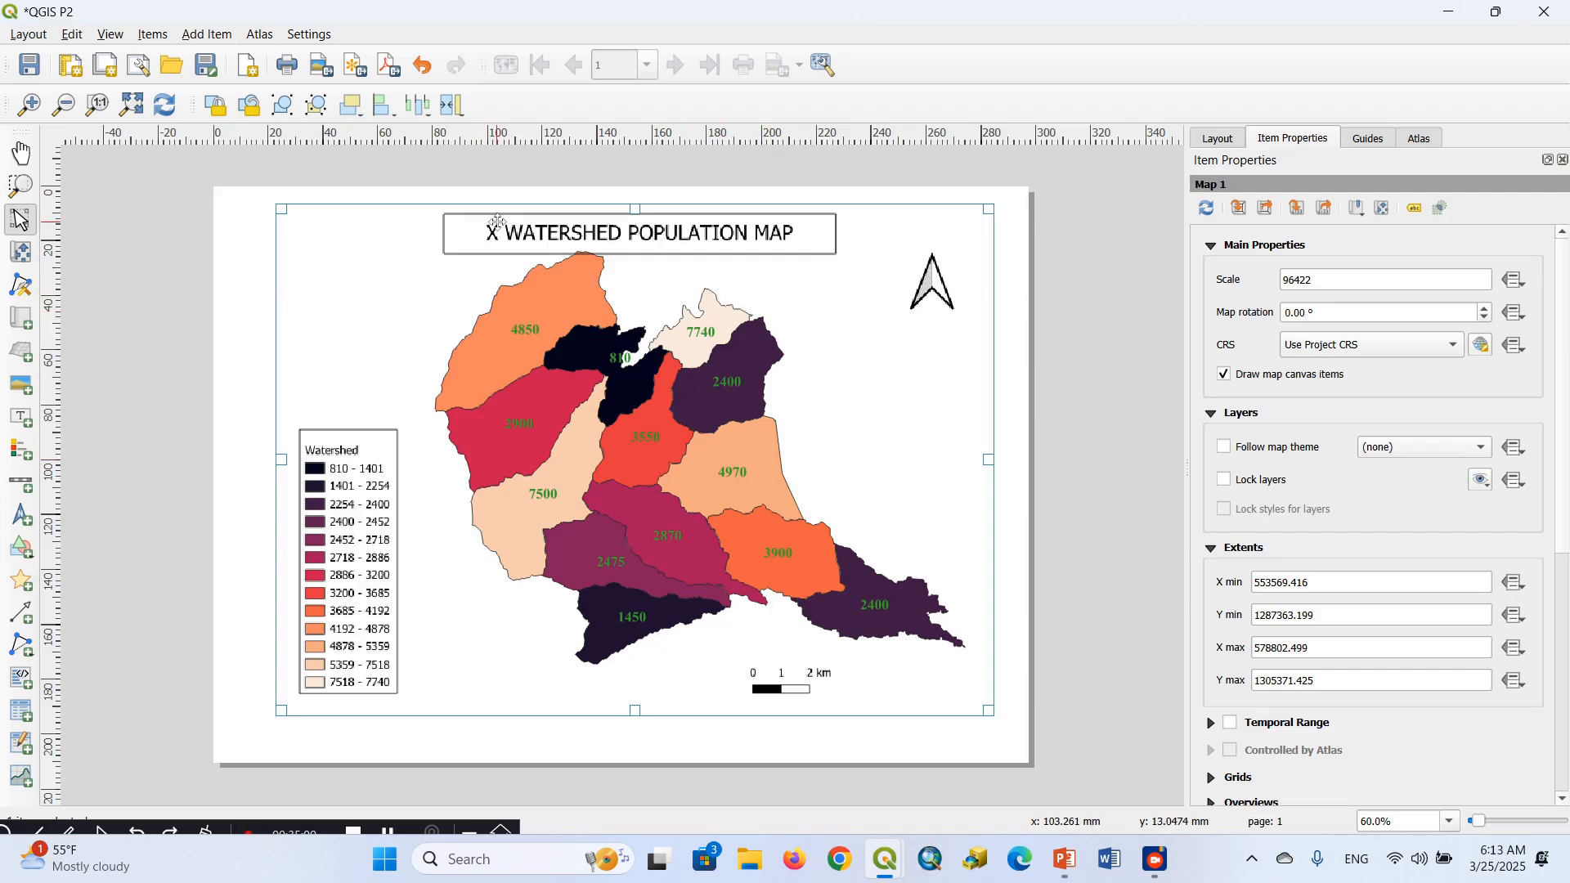
{"action": "mouse_move", "coordinate": [696, 418]}
{"action": "left_mouse_down"}
{"action": "mouse_move", "coordinate": [697, 434]}
{"action": "mouse_move", "coordinate": [695, 407]}
{"action": "left_mouse_up"}
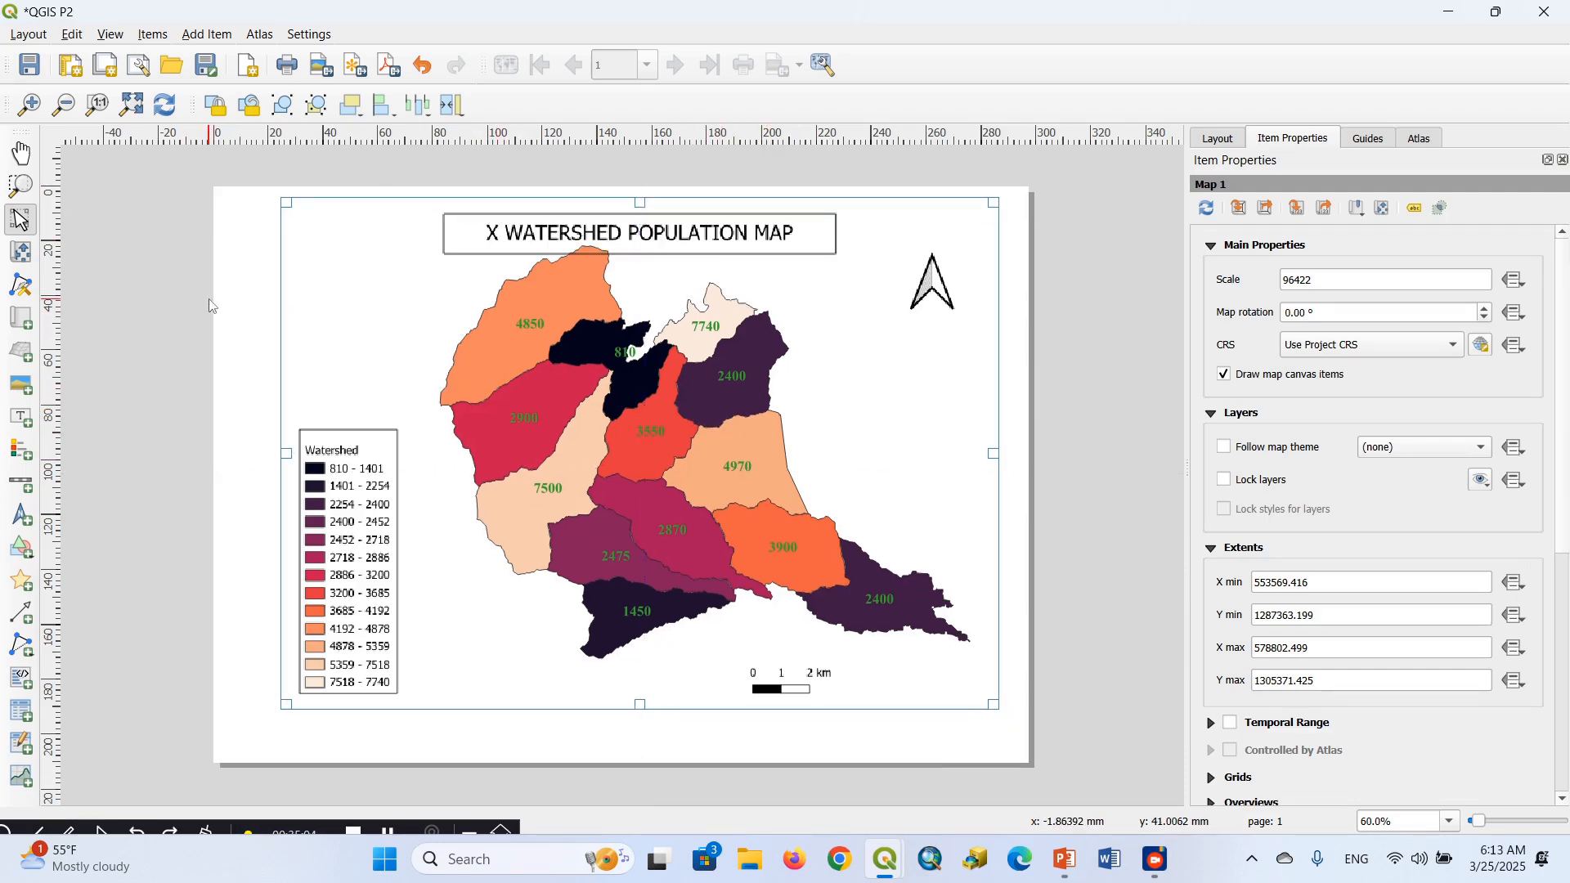
{"action": "left_click", "coordinate": [21, 252]}
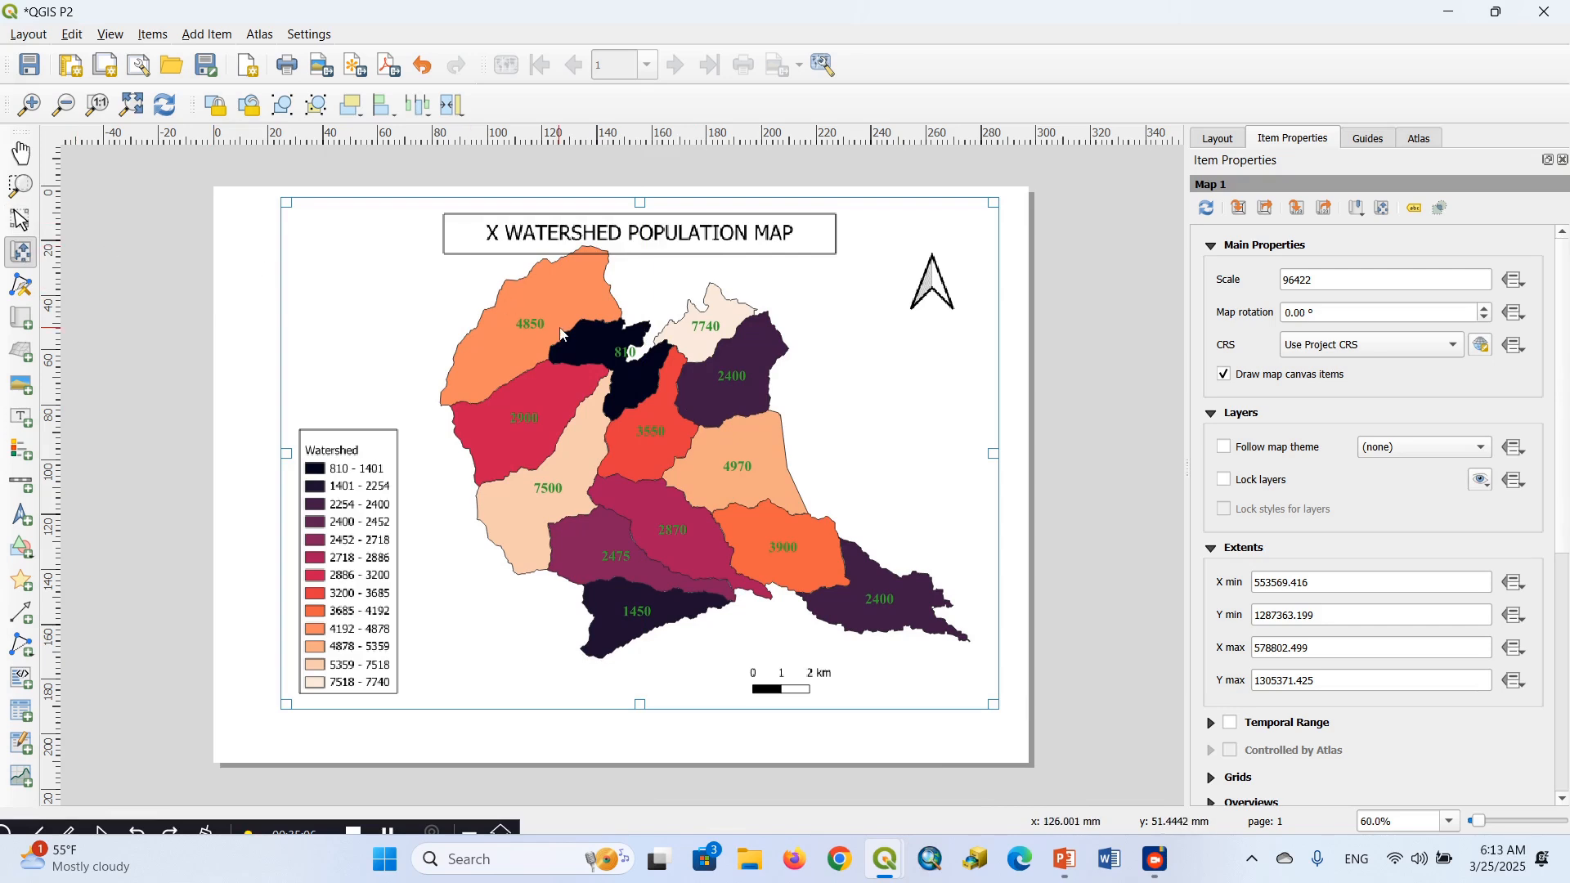
{"action": "left_click_drag", "start_coordinate": [562, 334], "coordinate": [570, 363]}
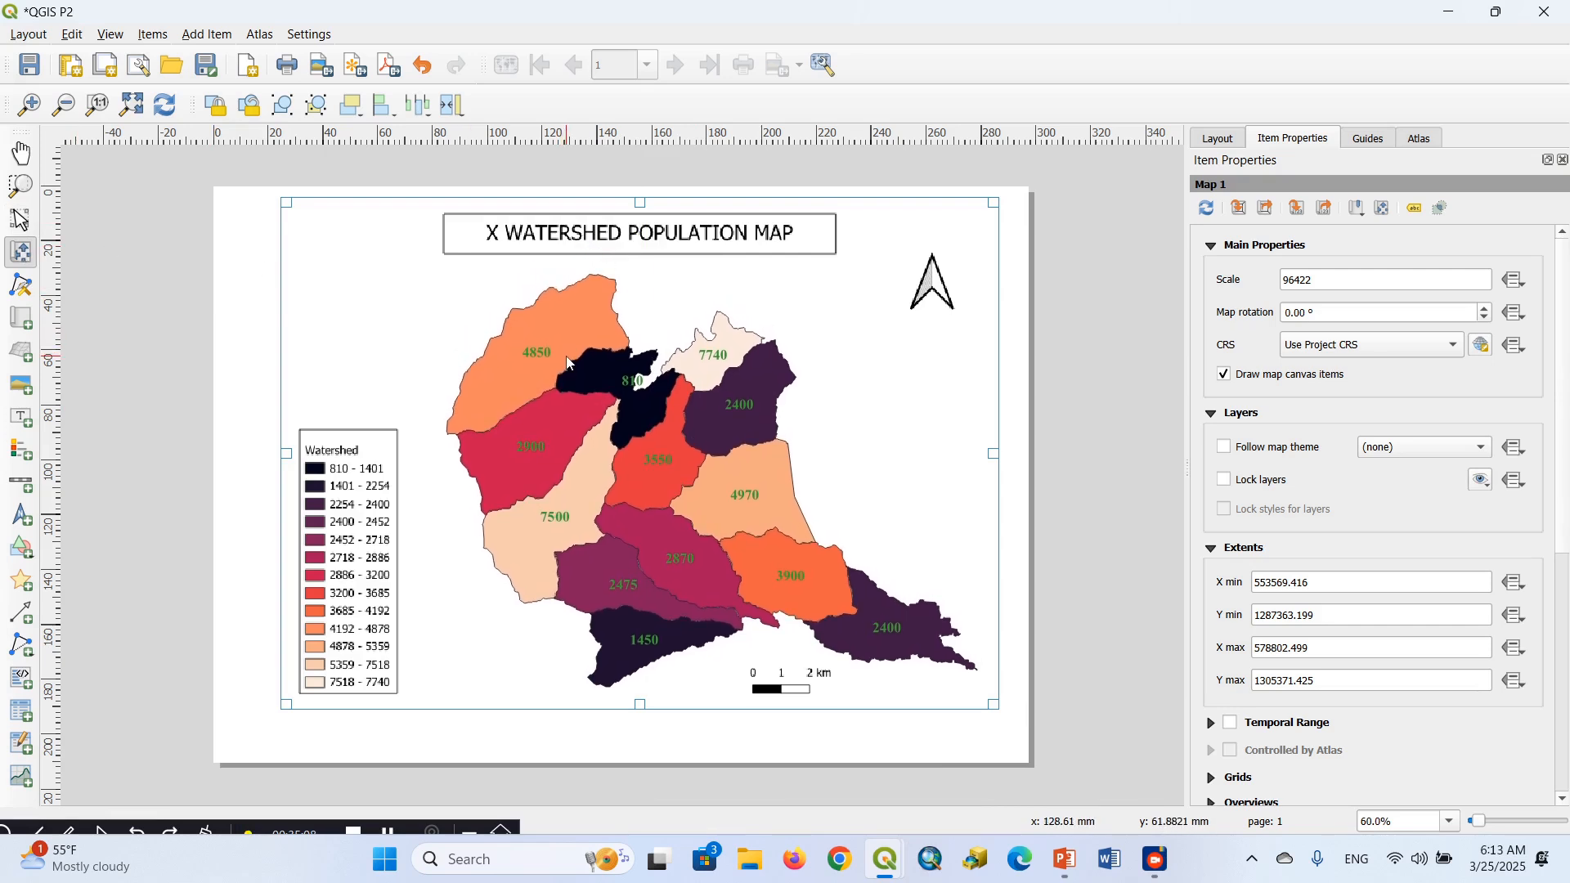